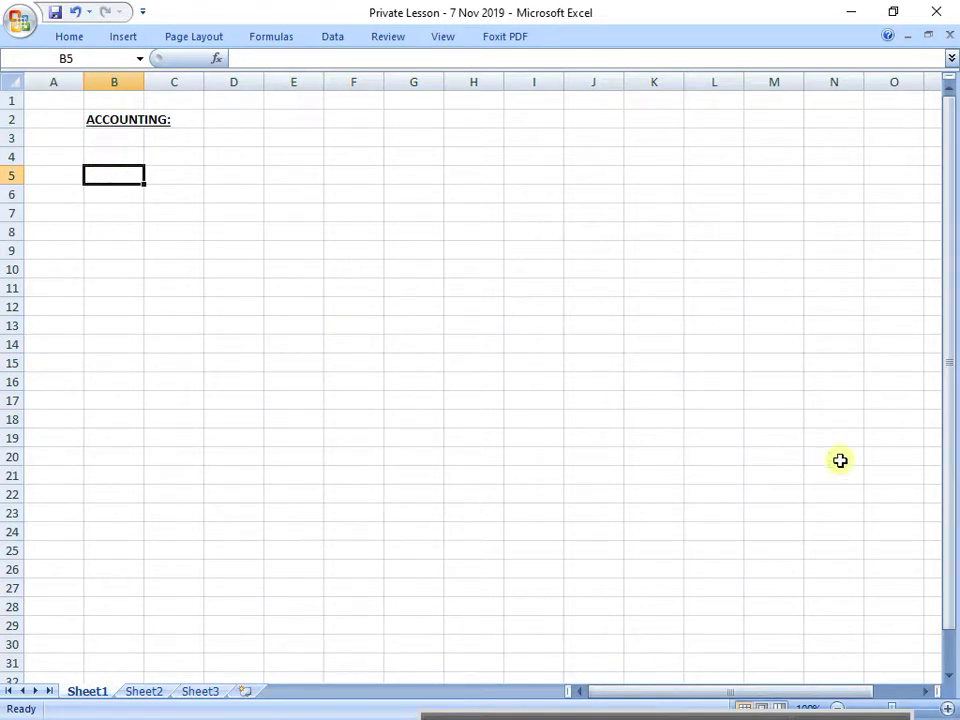
Enter "Asset" in cell B5 and the heading "RULES: (definition and the DRs/CRs)" in cell B4.
left_click(947, 709)
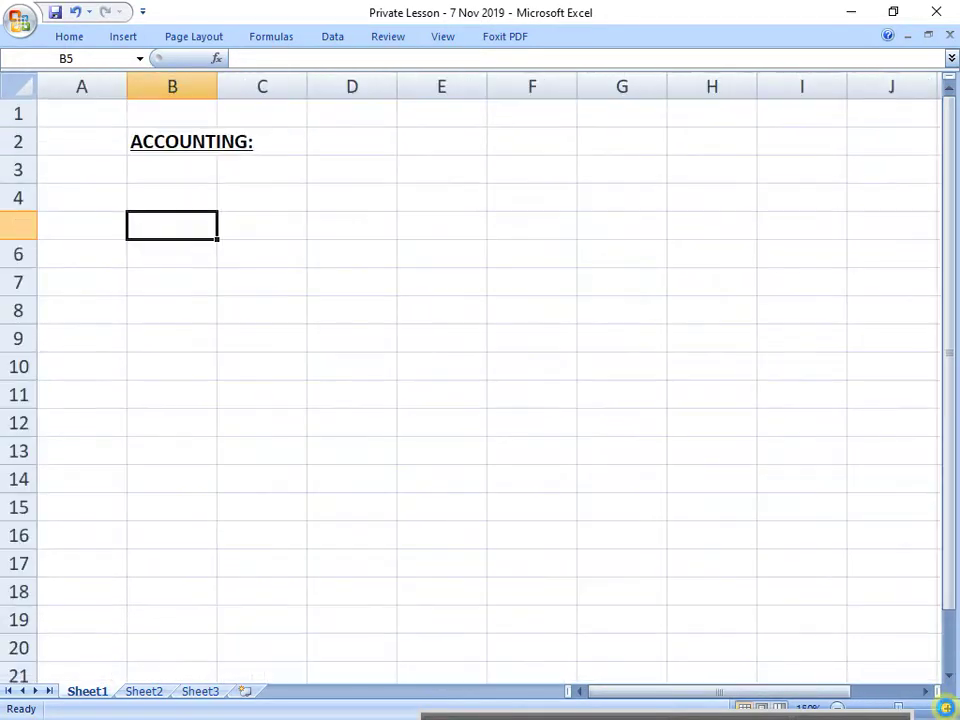
type("Asset")
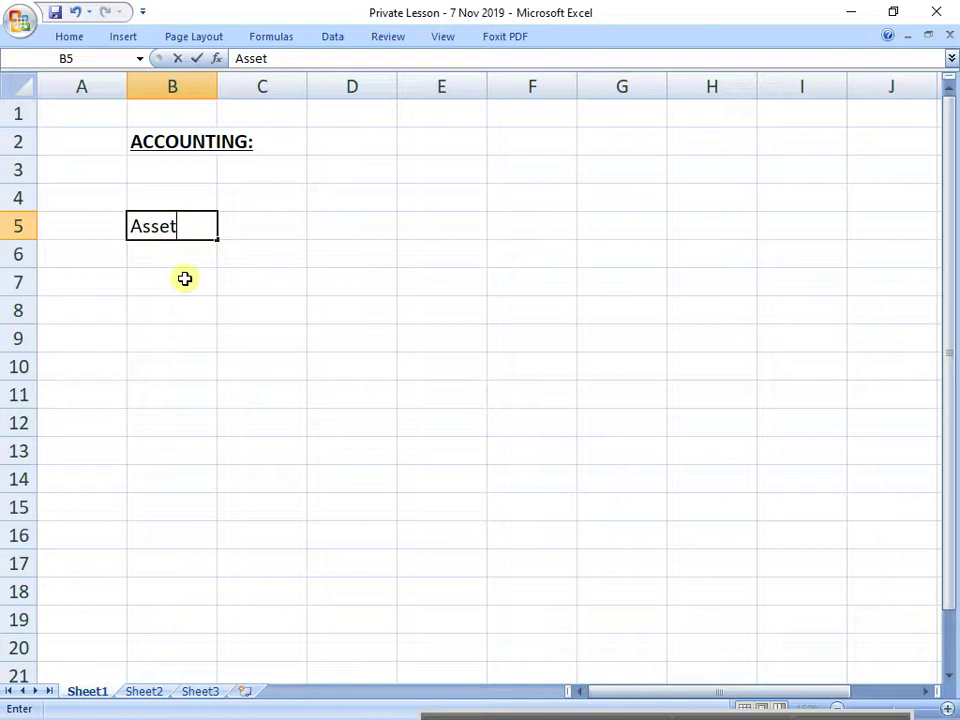
left_click(193, 205)
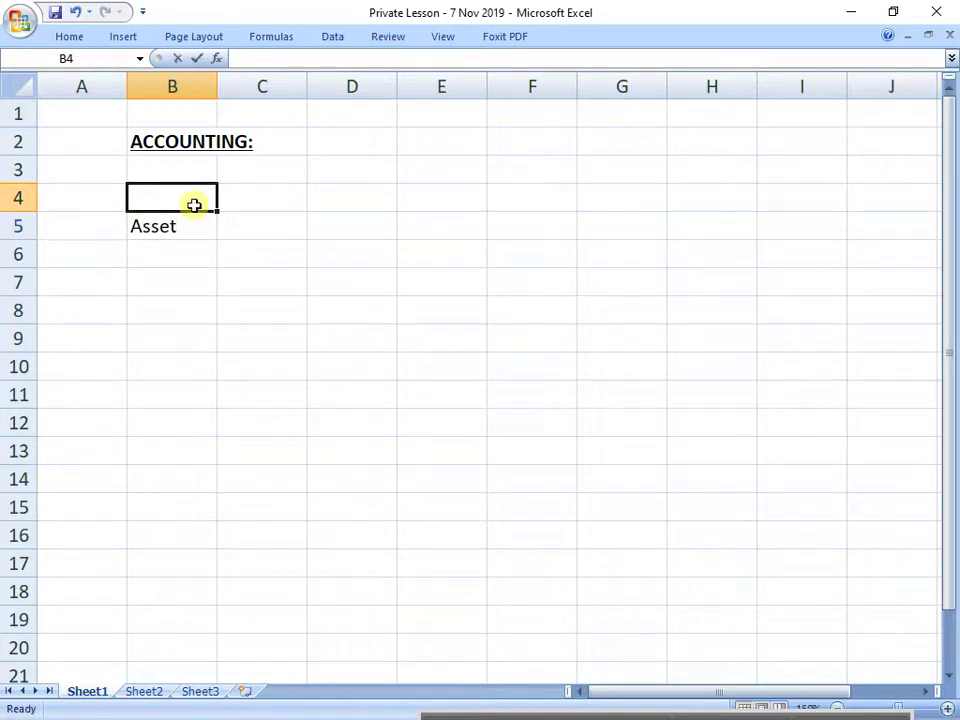
type("RULES:")
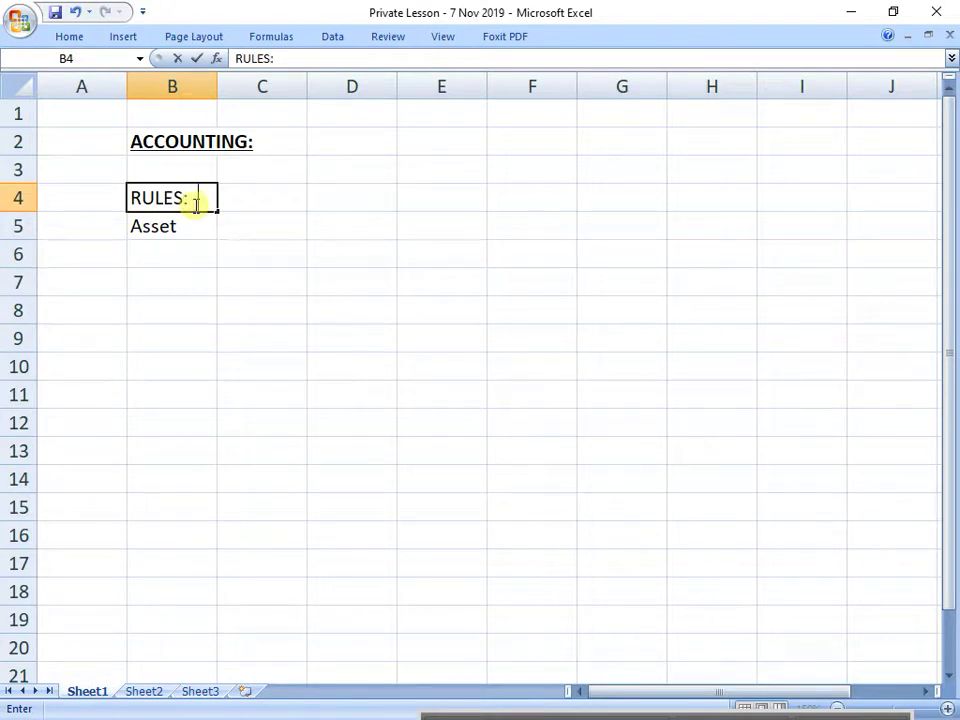
type("  (definiti")
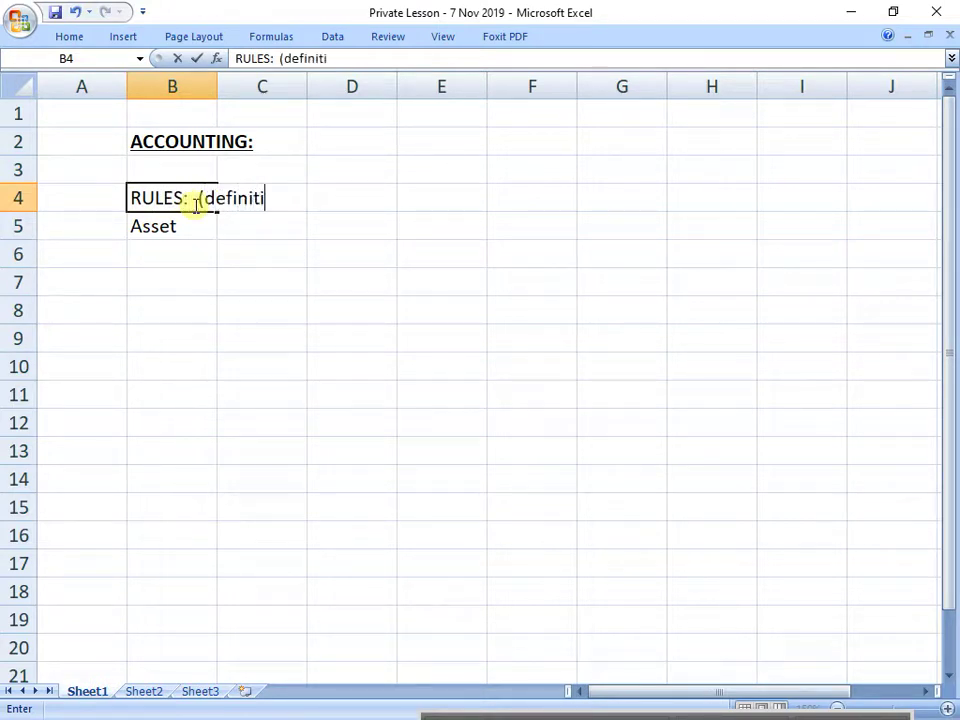
type("on and the DR")
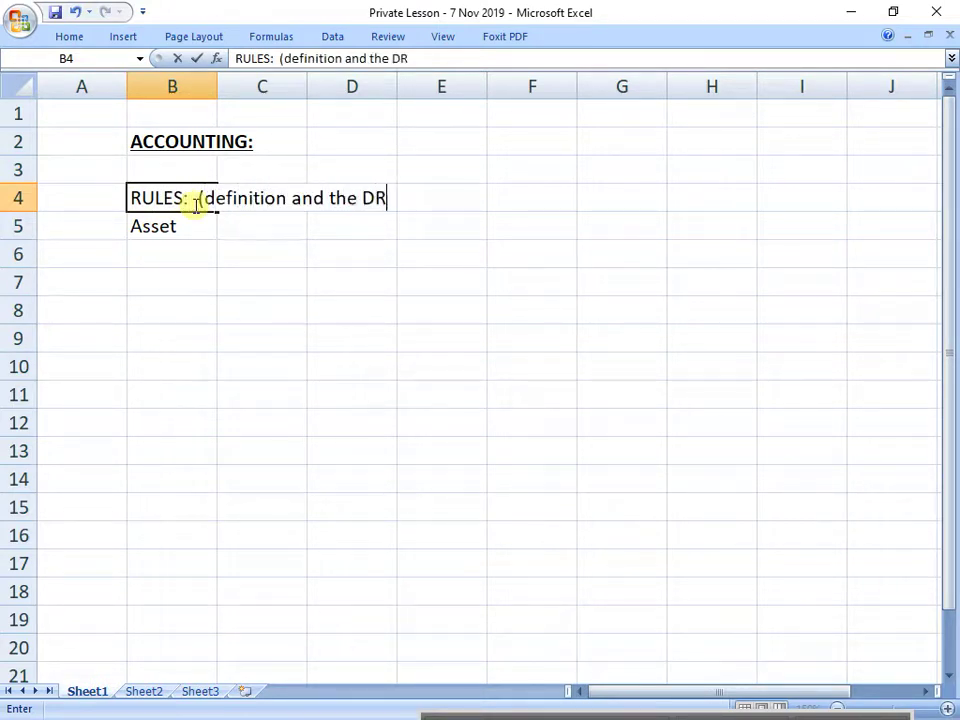
type("s/CR")
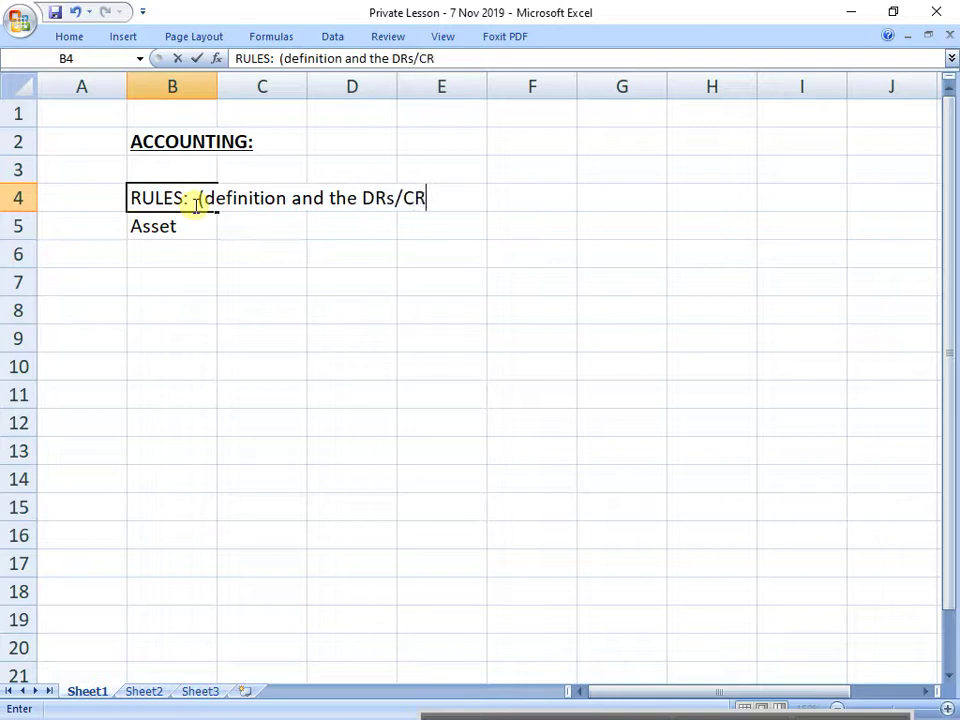
type("s)")
key("Return")
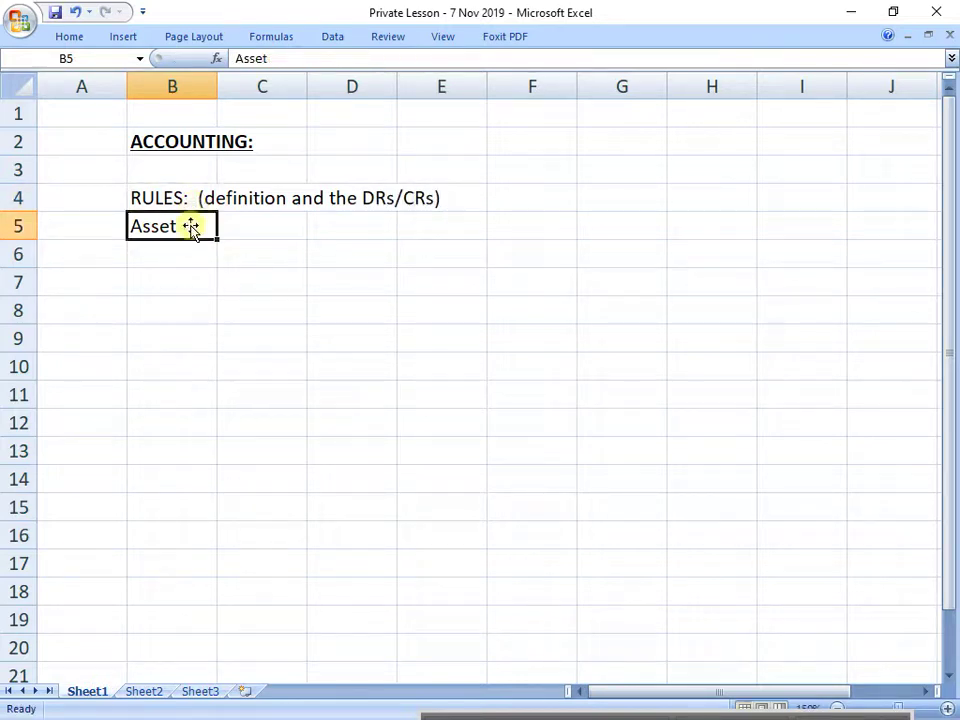
Extend the entry in B5 to read "Asset = resource controlled by the business giving future economic benefit".
double_click(192, 226)
type("= ")
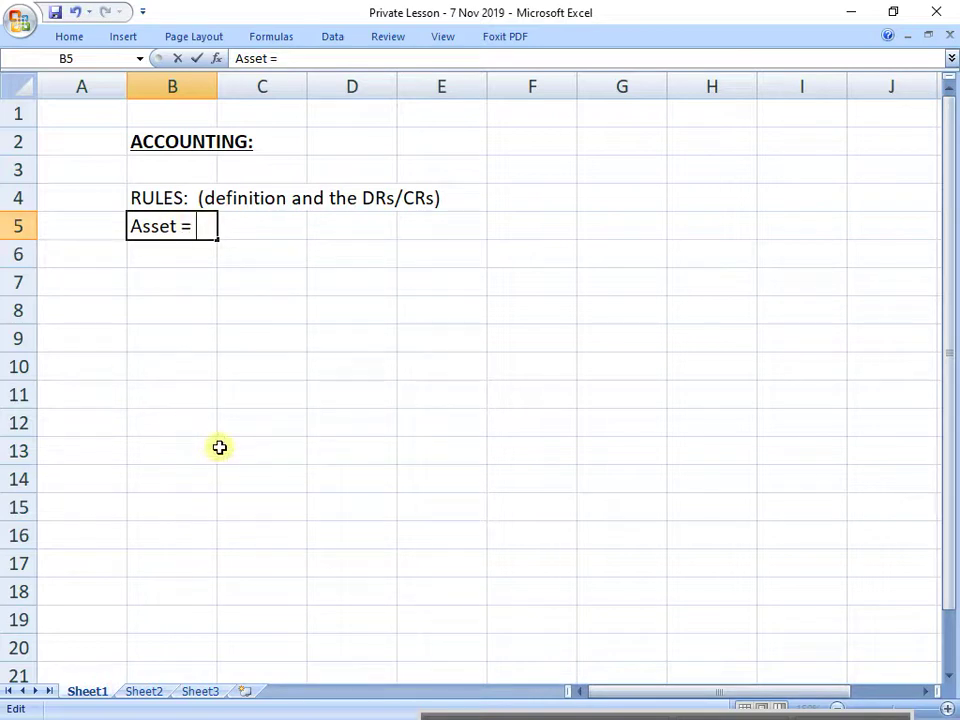
type("resour")
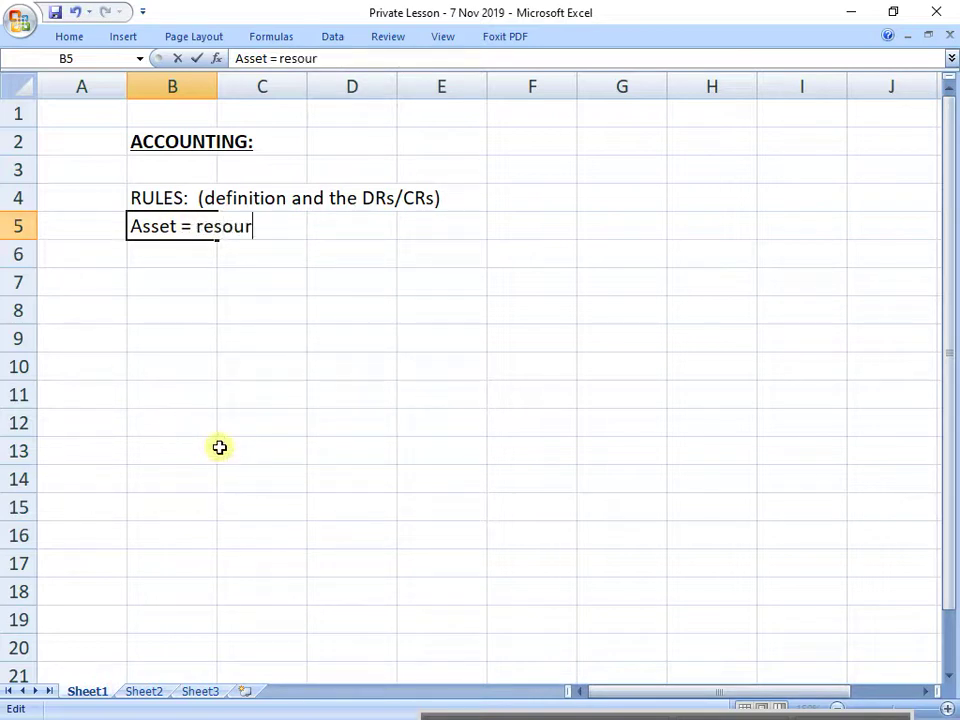
type("ce controlle")
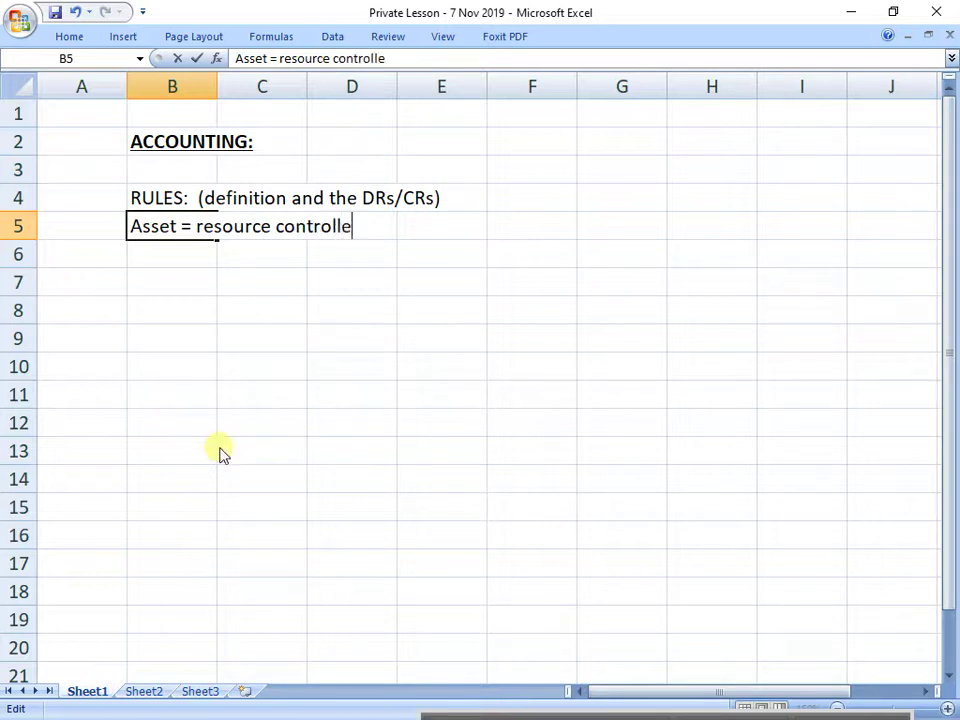
type("d by the business")
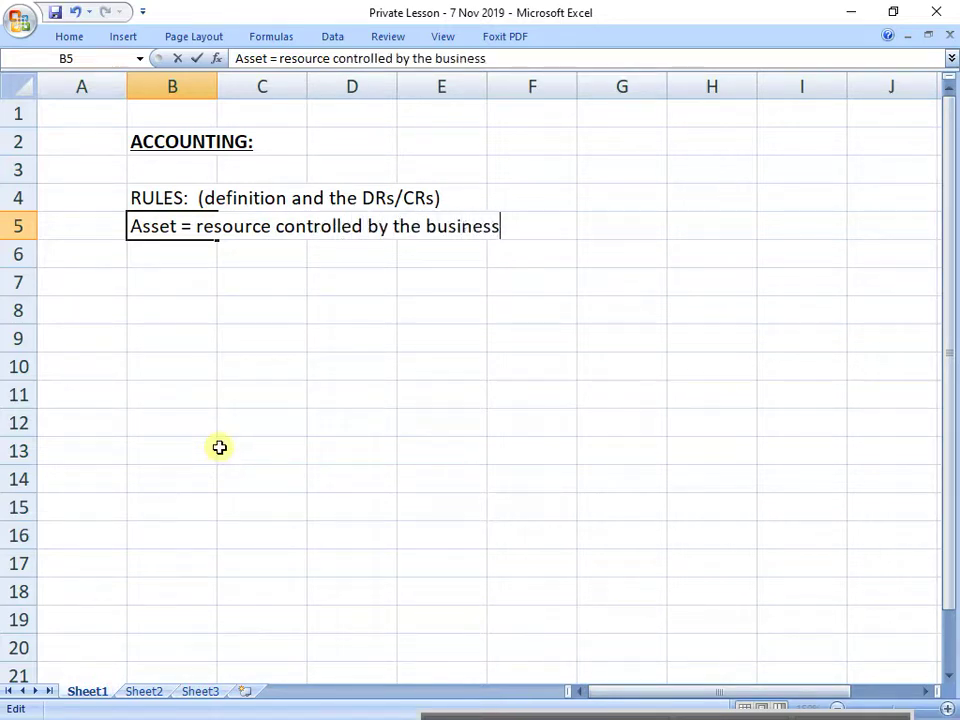
type(" giving")
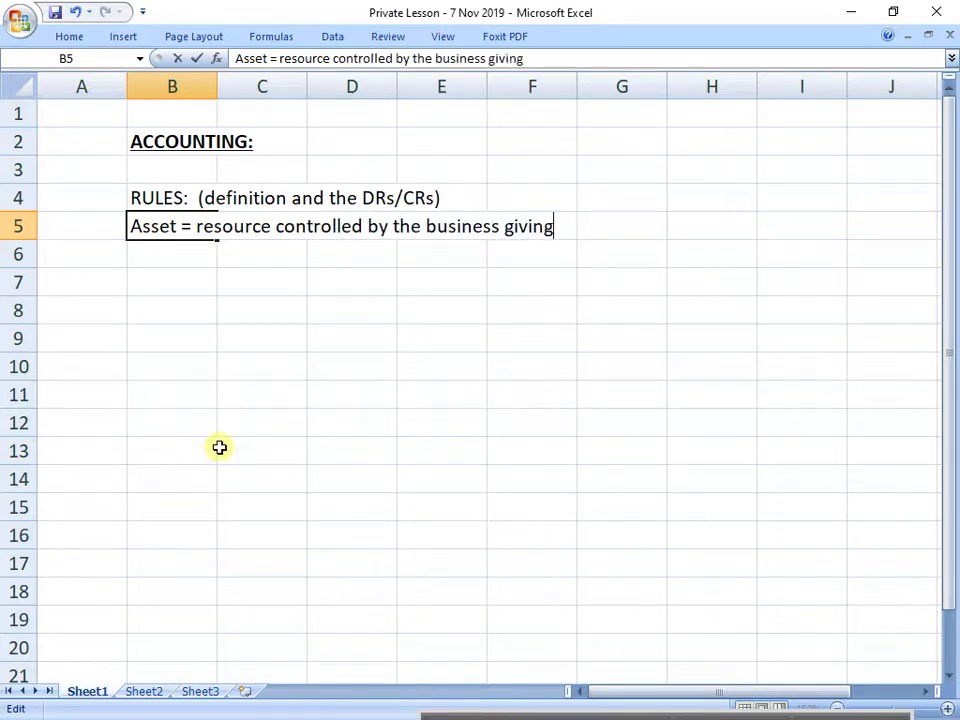
type(" future e")
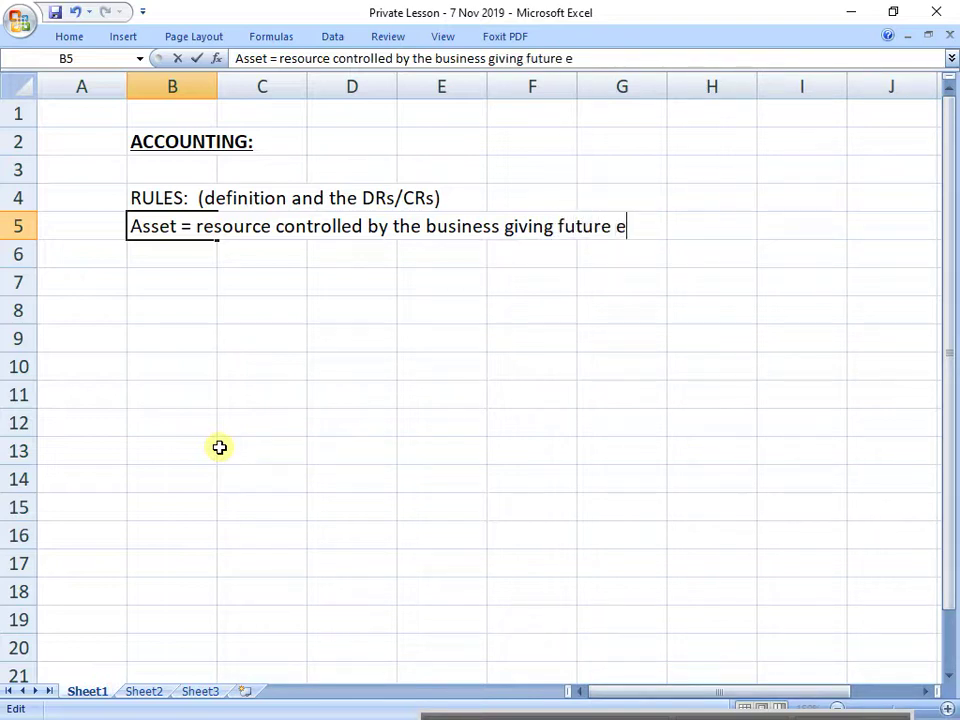
type("conomic ")
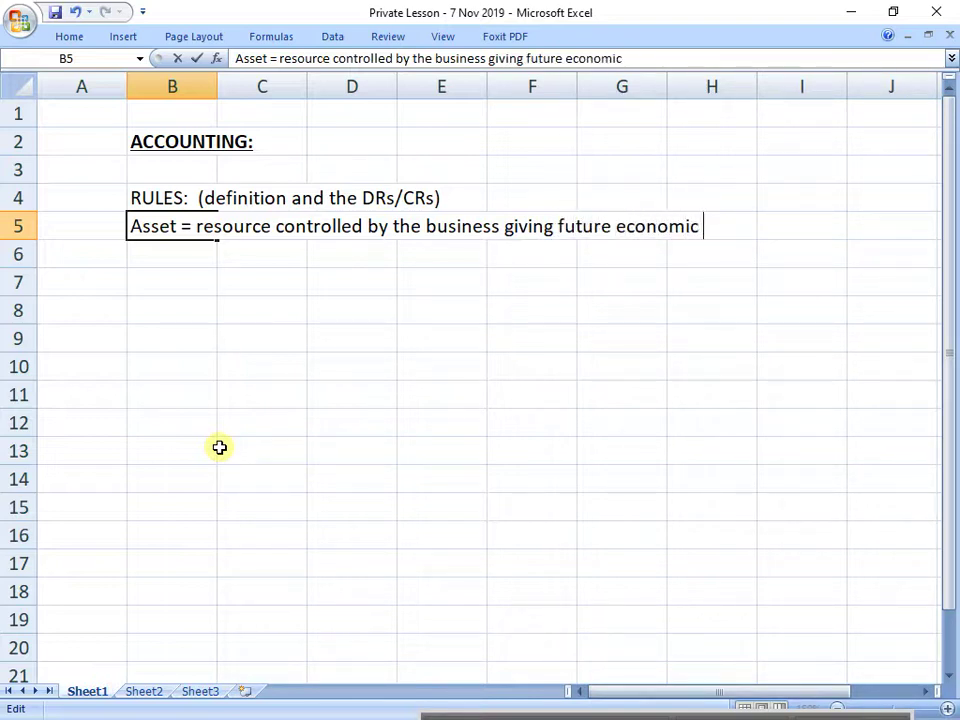
type("beneif")
key("BackSpace")
key("BackSpace")
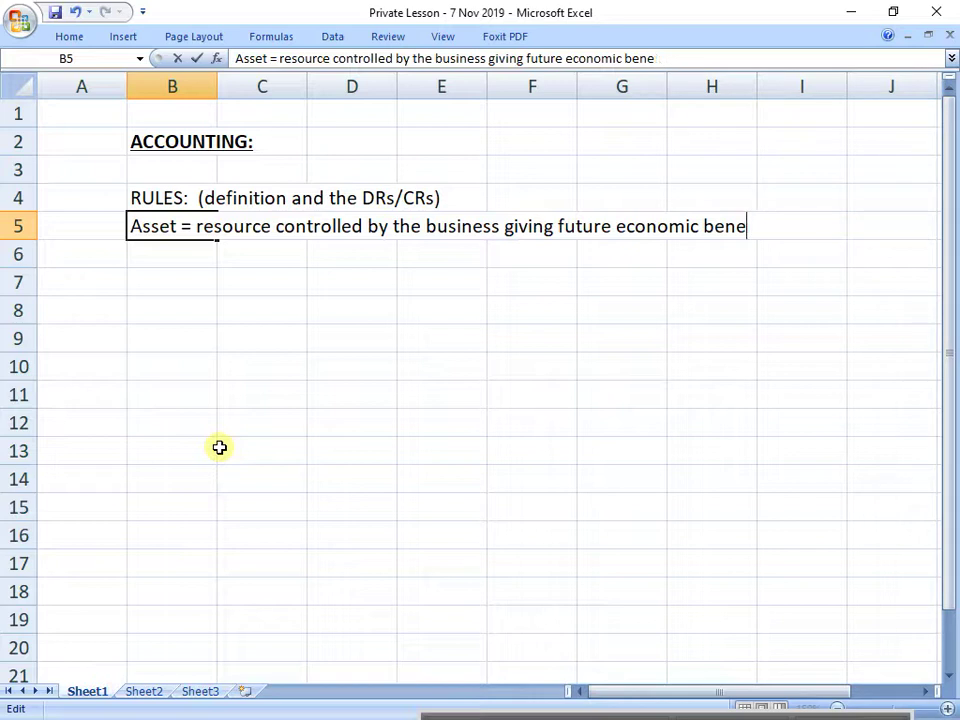
type("fit")
key("Return")
Enter the asset examples "eg. Land and Buildings ; vehicles ; equipment etc..." in cell C6.
key("Right")
type("e")
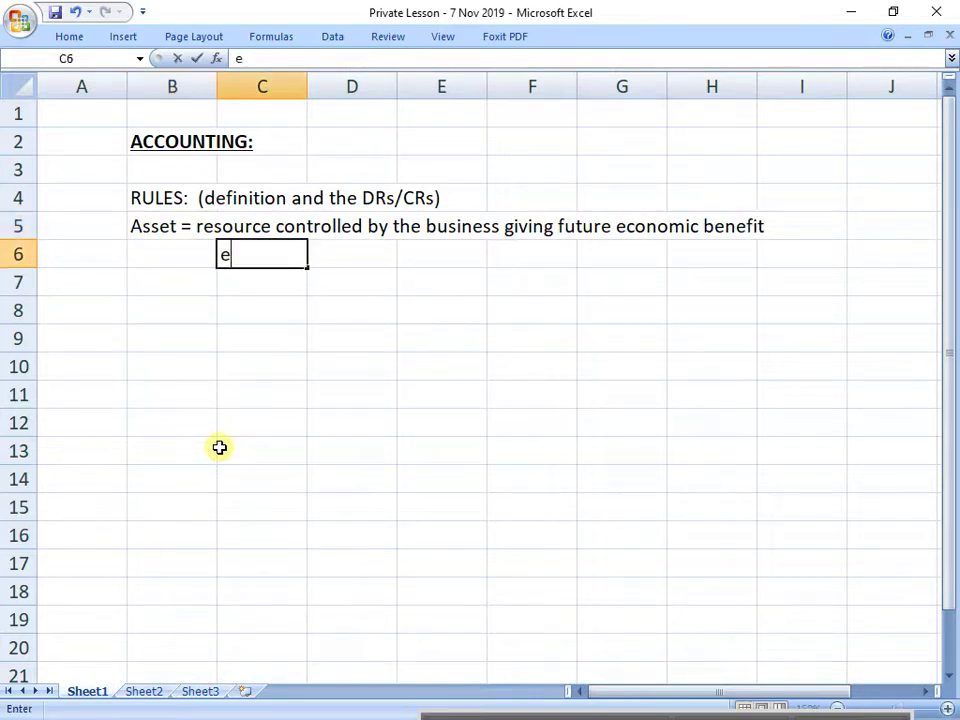
type("g.")
type("land and Bu")
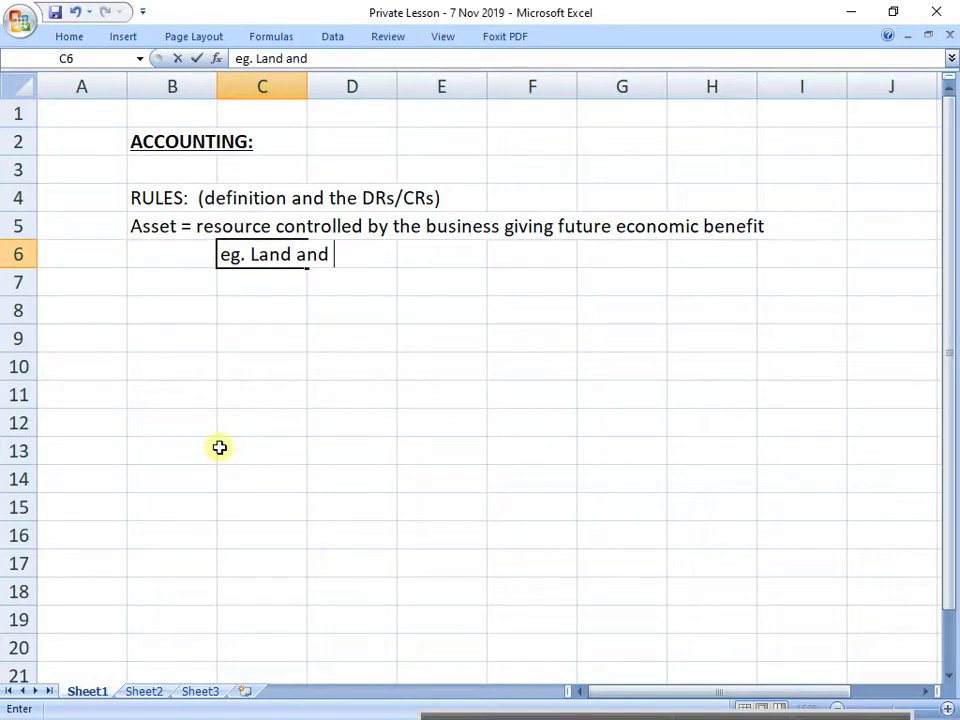
type("ilding")
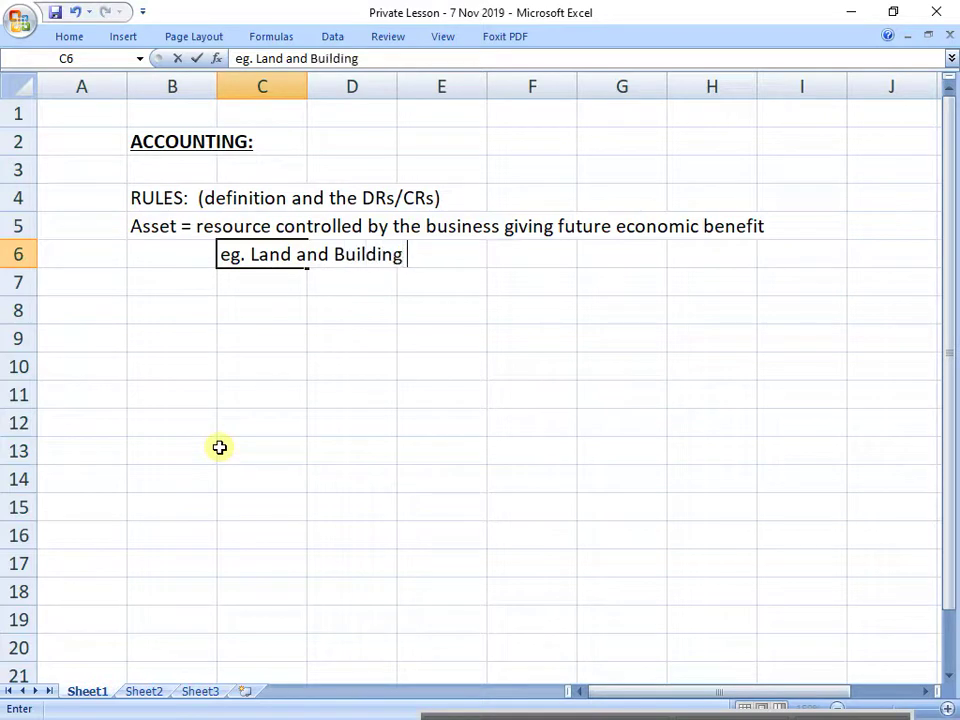
type("s ; vehicle")
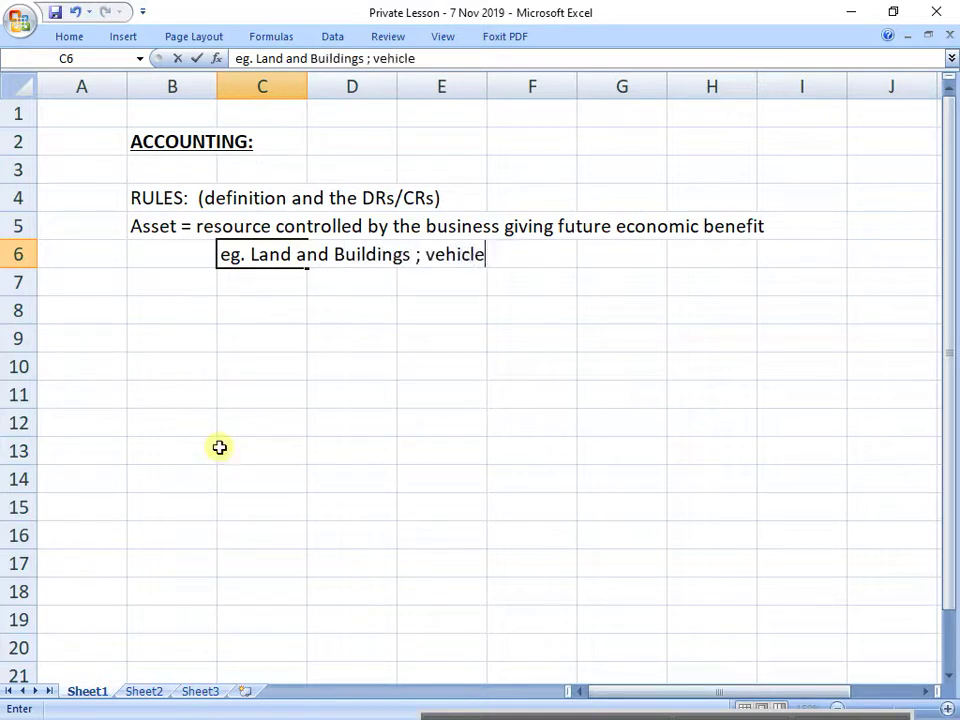
type("s ; equipme")
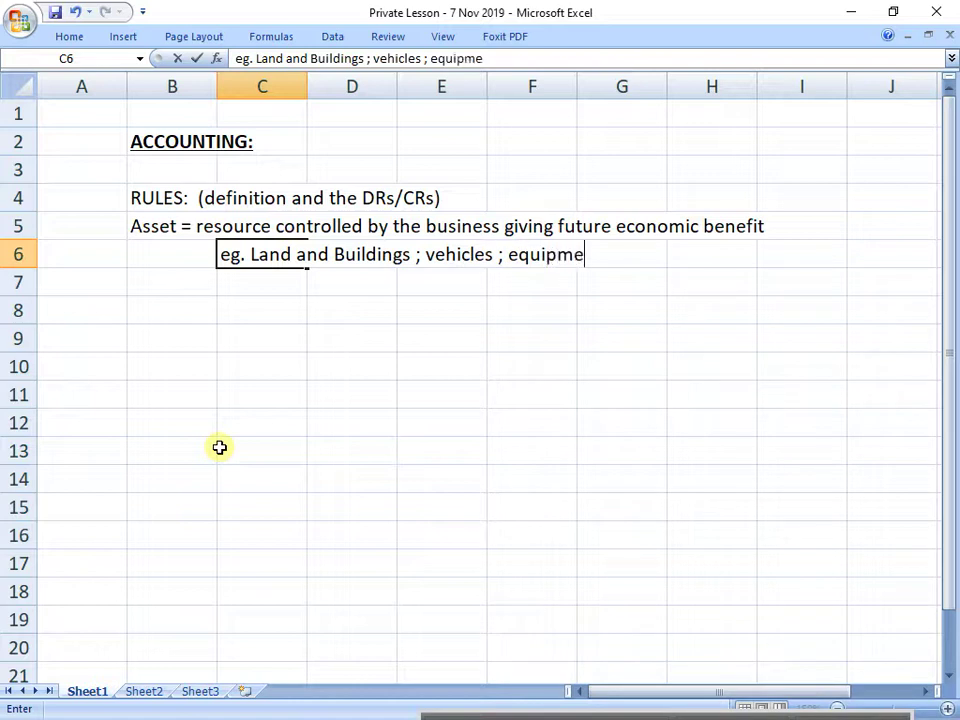
key("BackSpace")
type("ent etc...")
key("Return")
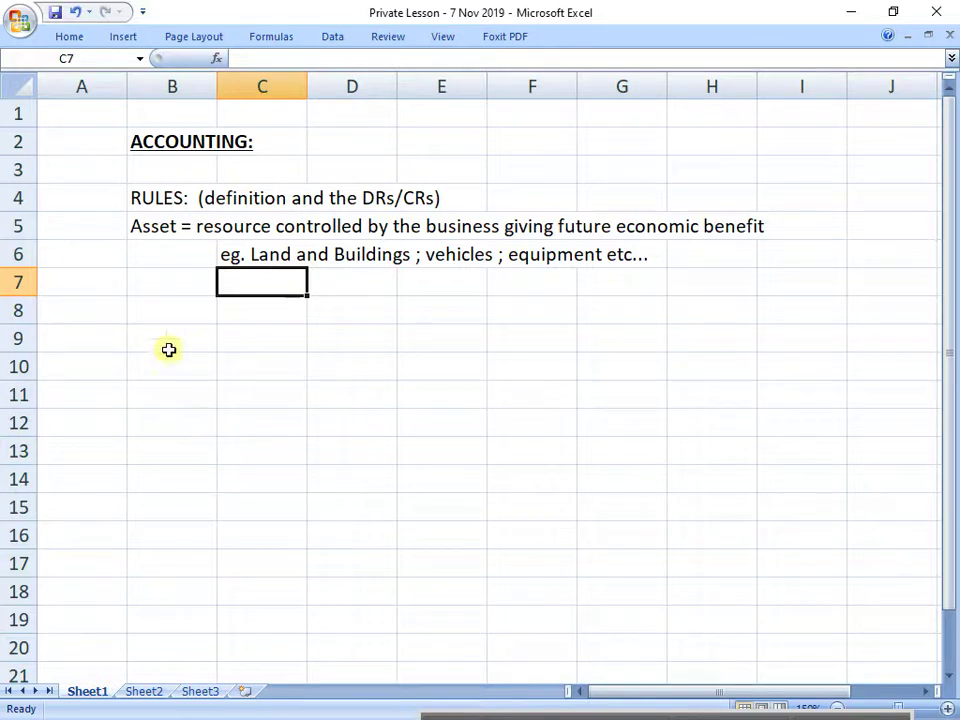
Format the asset definition in B5 with the standard green font colour and bold.
left_click(182, 224)
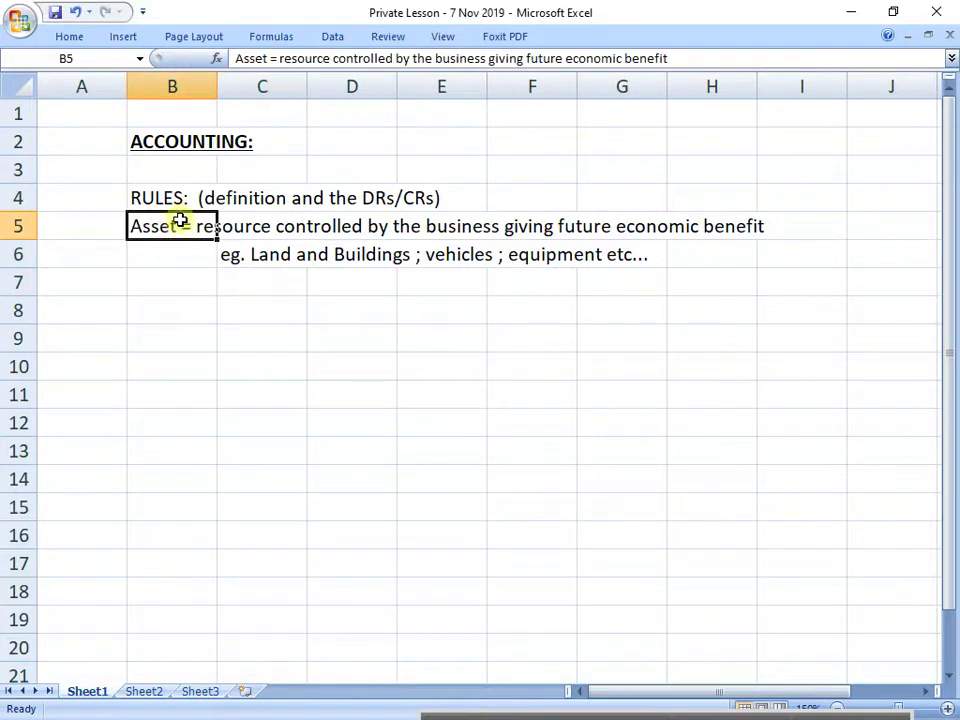
left_click(72, 36)
left_click(251, 97)
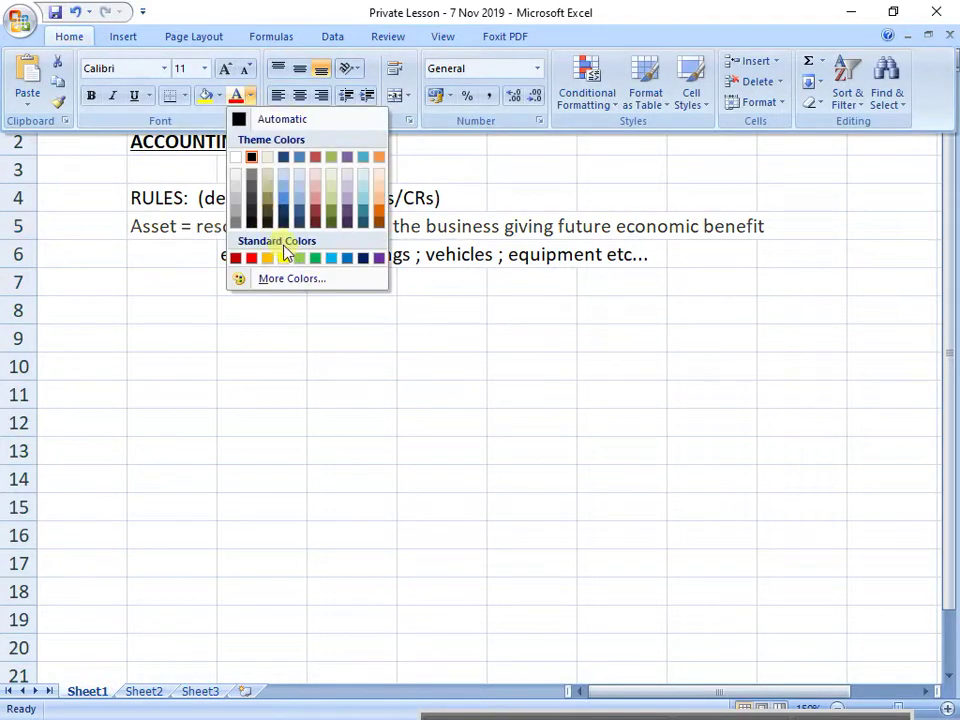
left_click(315, 258)
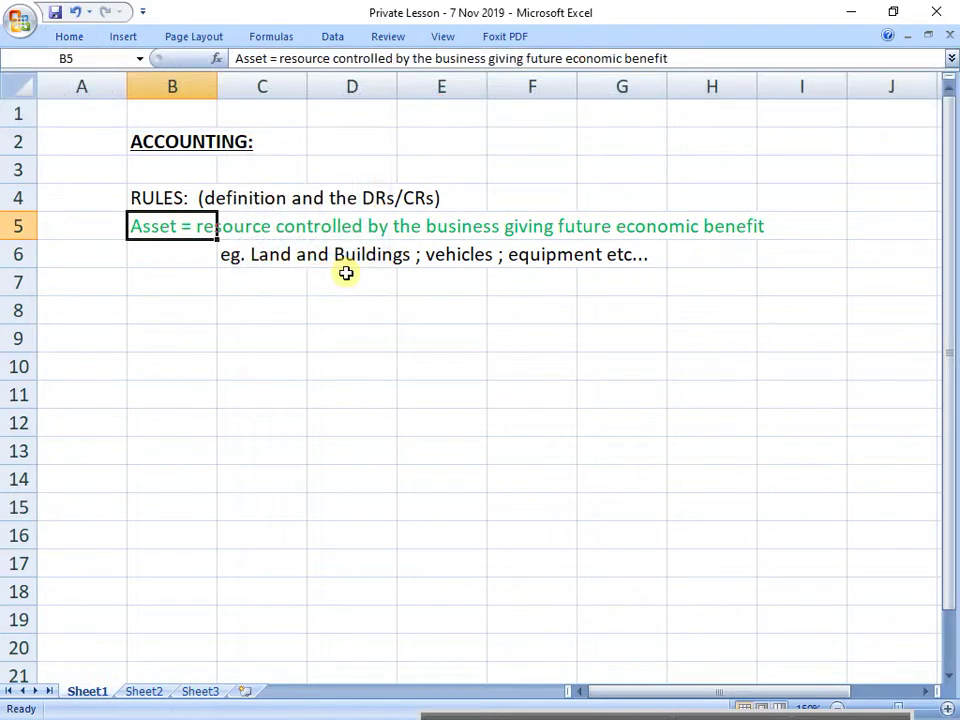
key("ctrl+b")
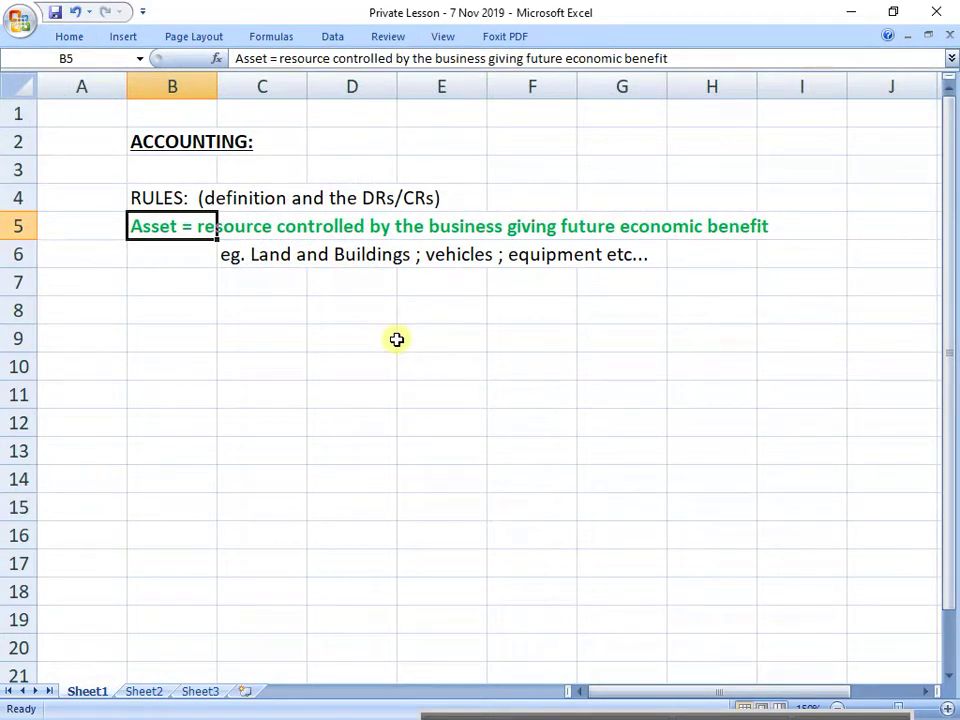
Enter the definition "Liability = obligation that gives gives rise to an outflow of economic benefit" in cell B8.
left_click(186, 308)
type("Liabi")
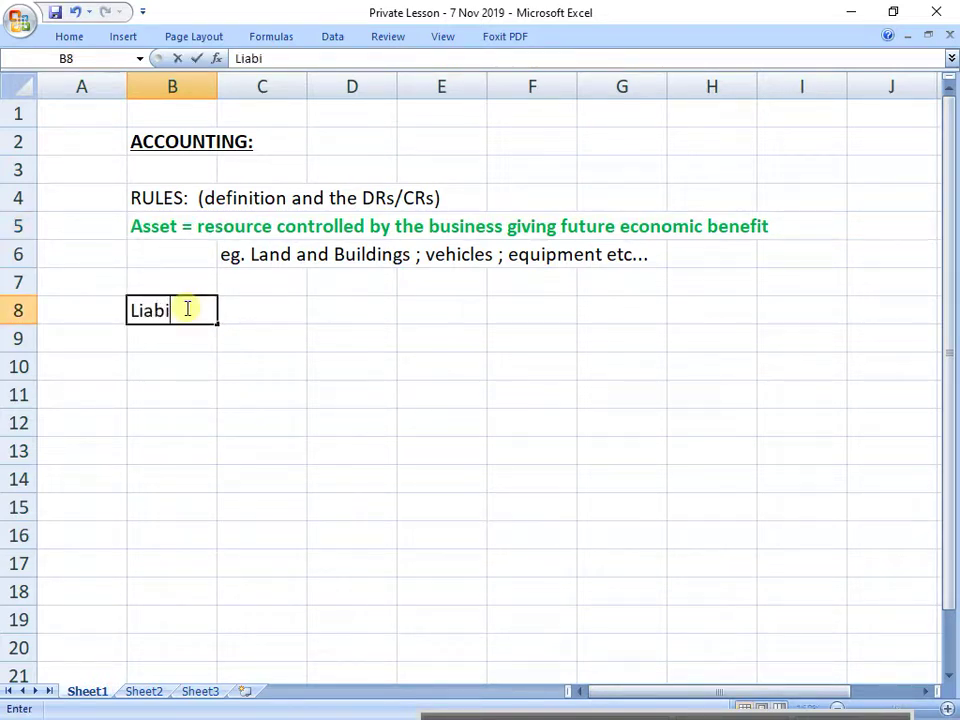
type("lity =")
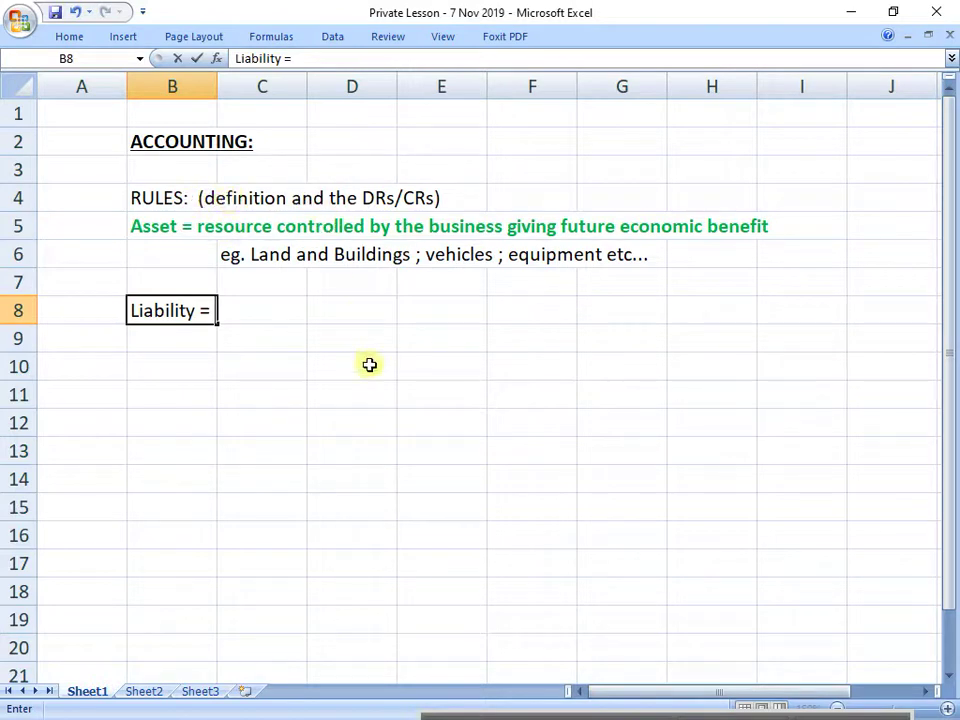
type(" obligation ")
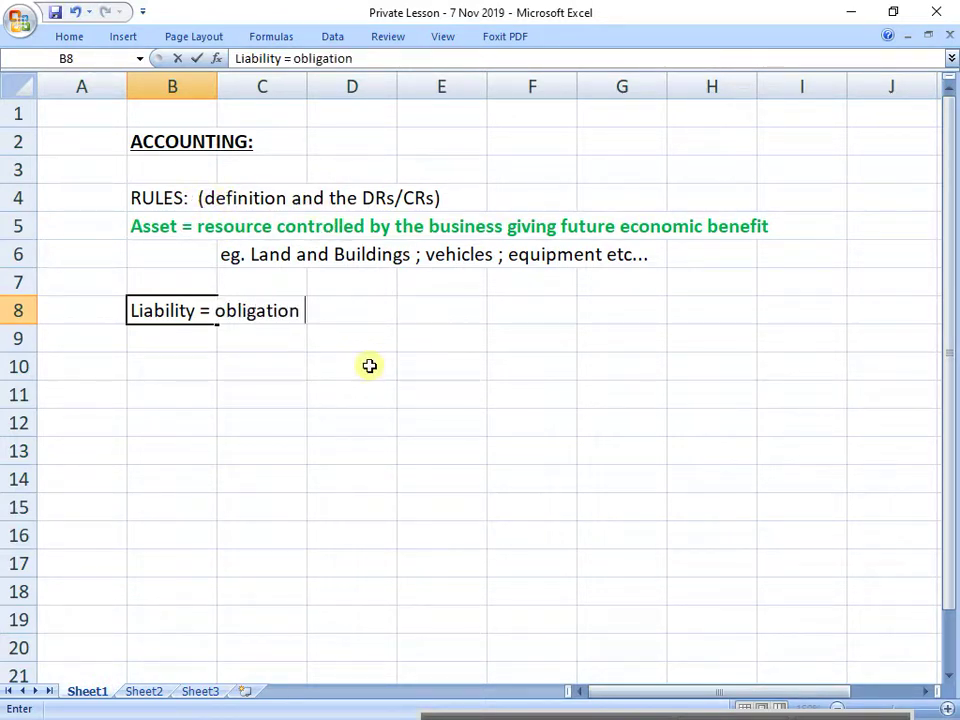
type("that gives give")
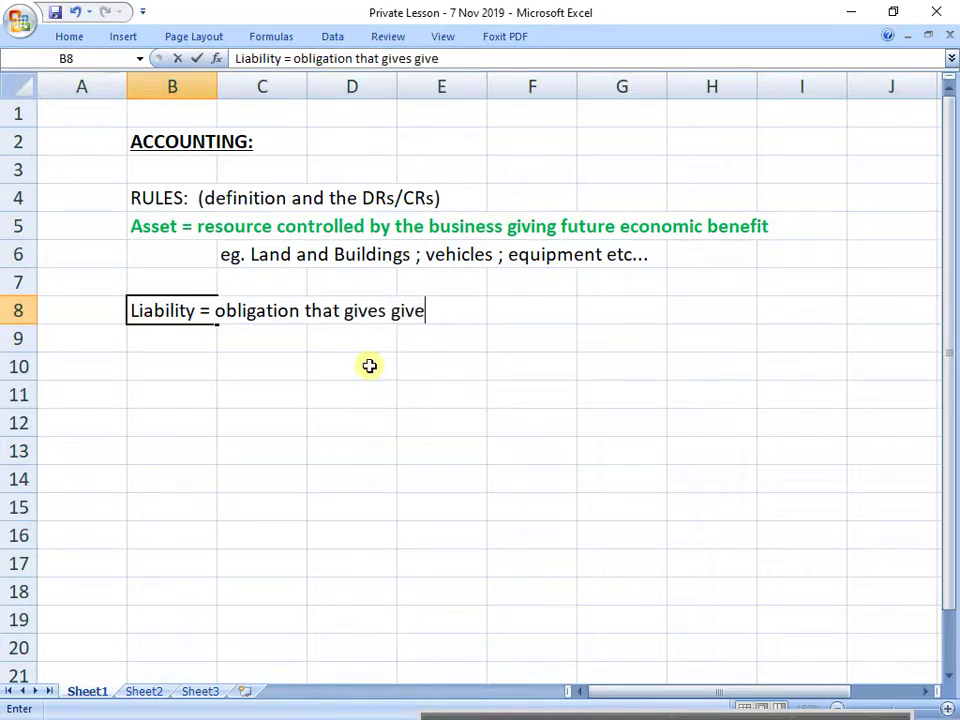
type("s rise to")
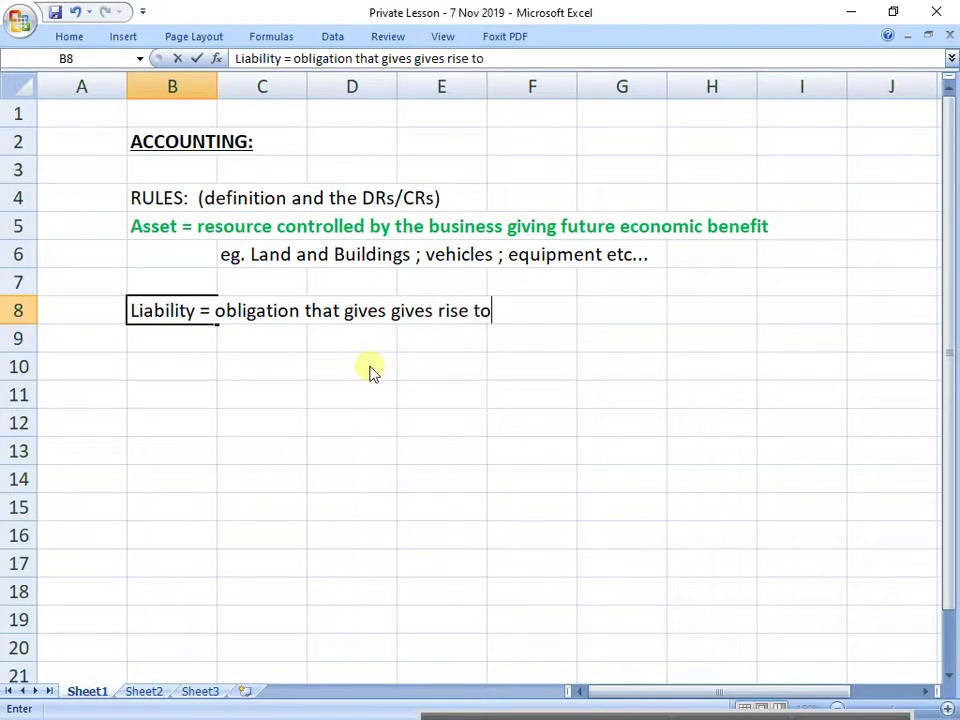
type(" an outflow of ")
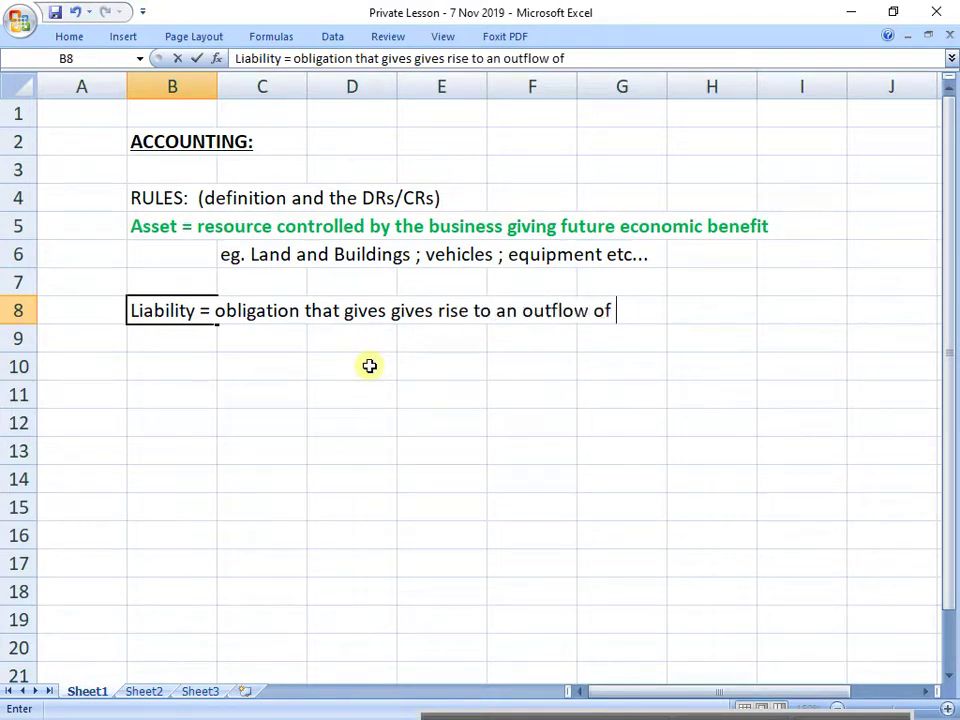
type("economic")
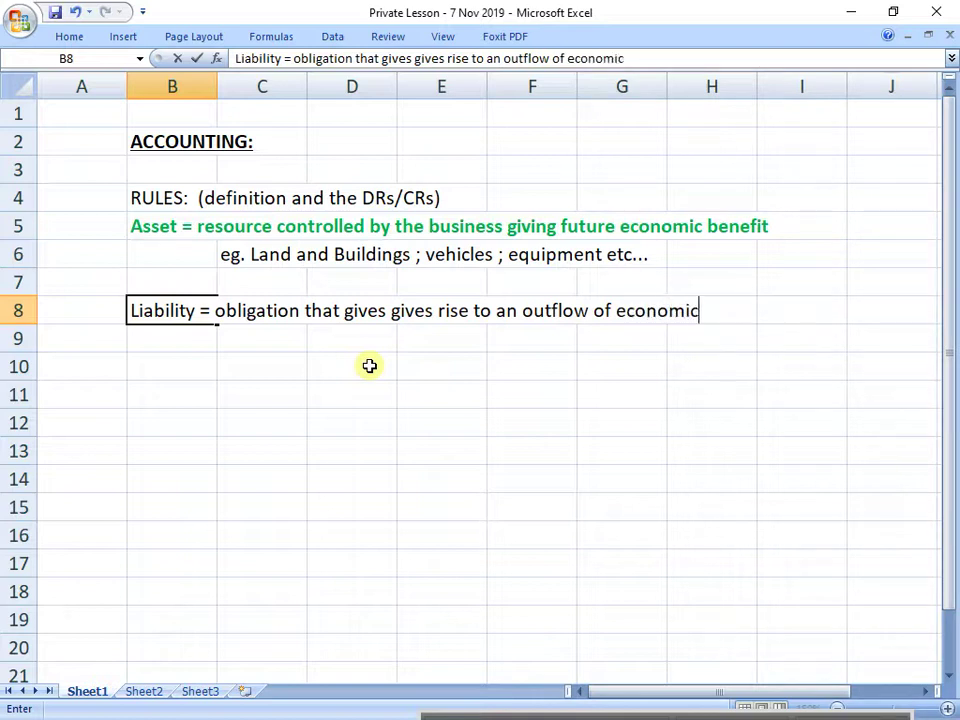
type(" benefit")
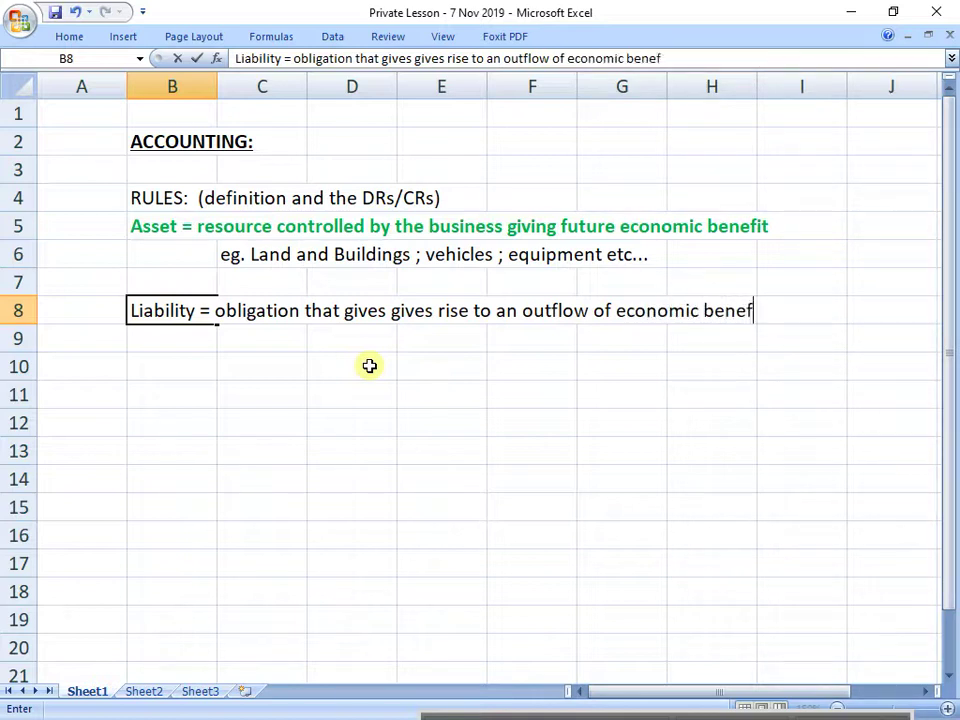
key("Return")
Insert "an inflow" before "future economic benefit" in the asset definition in B5.
left_click(159, 228)
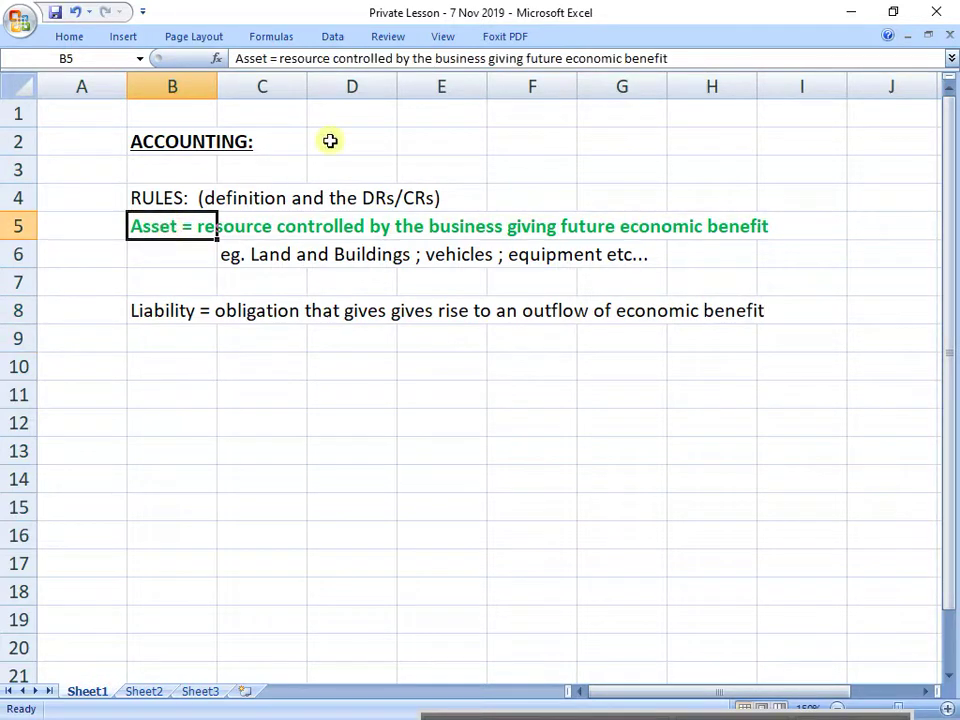
left_click(526, 58)
type("an inflow")
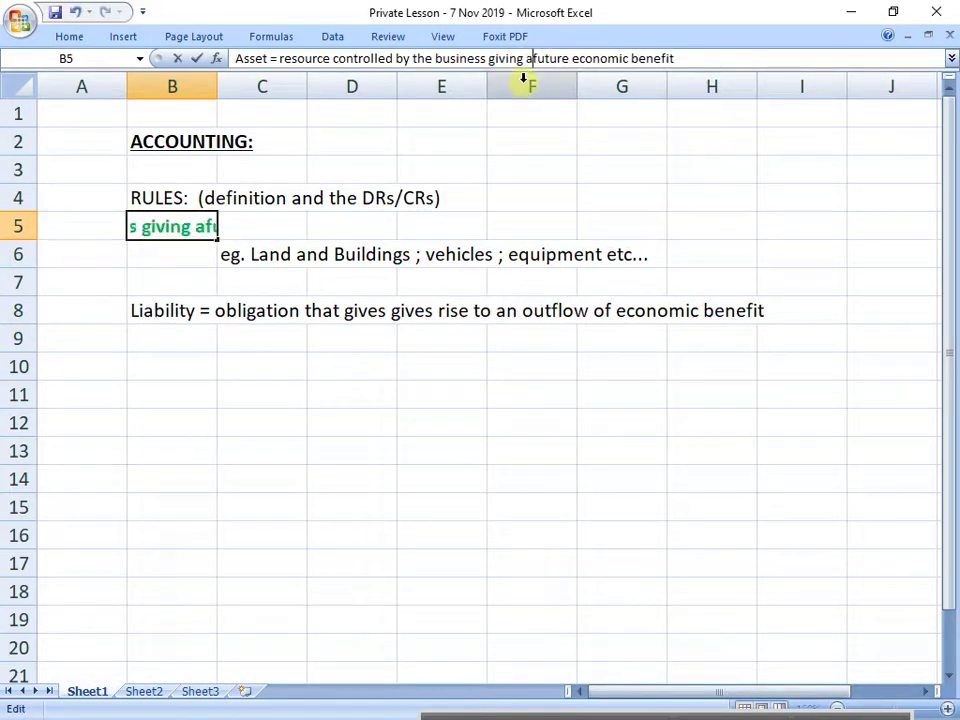
key("Return")
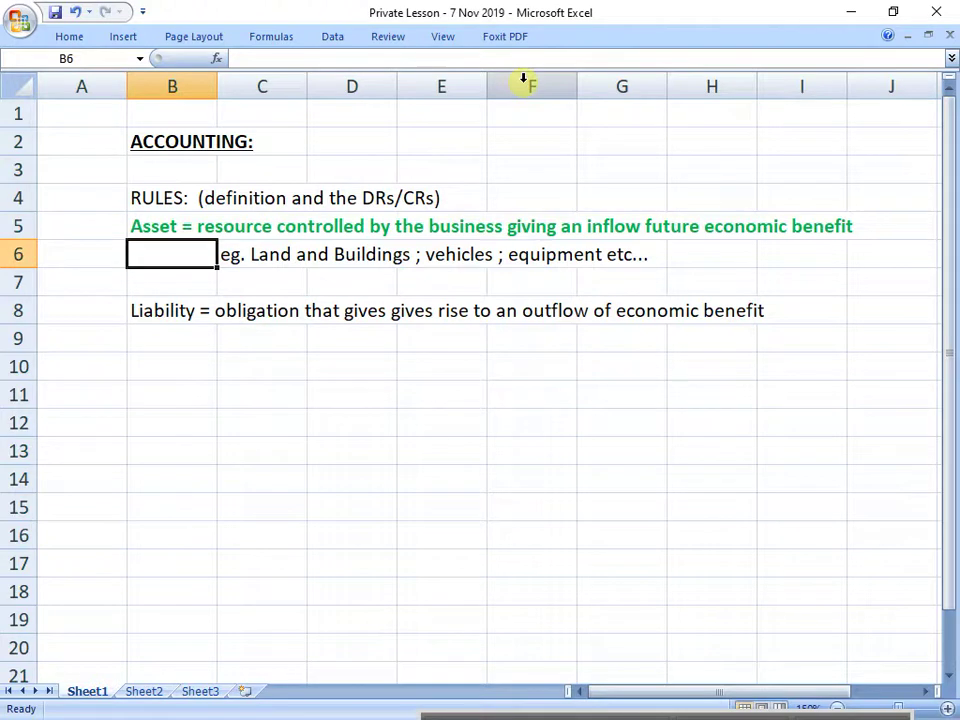
Format the liability definition in B8 with the standard red font colour and bold.
left_click(205, 311)
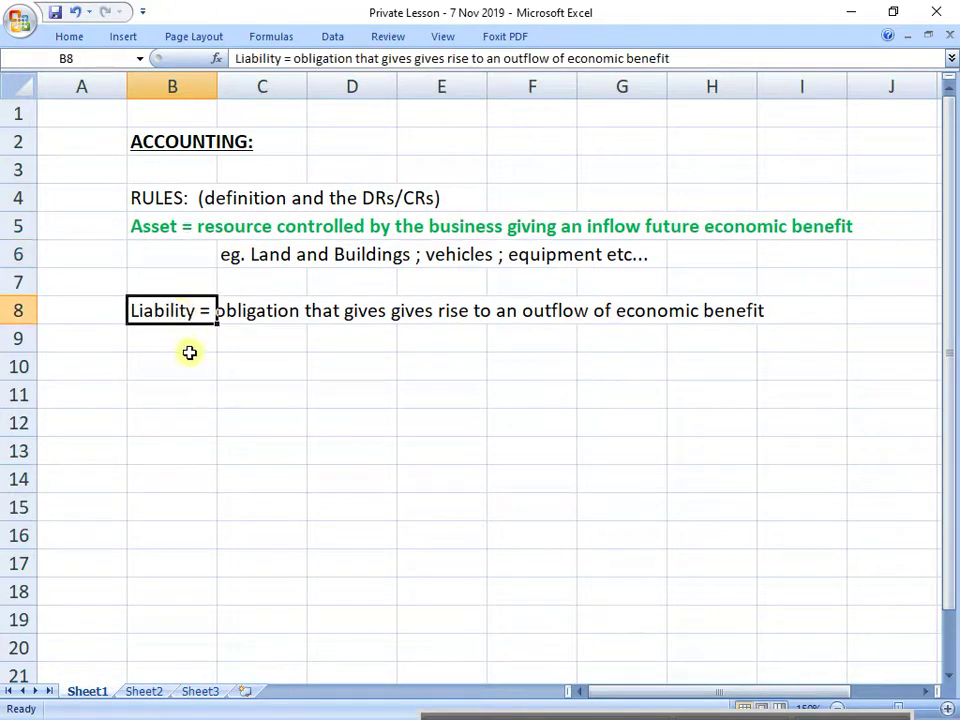
left_click(70, 36)
left_click(250, 97)
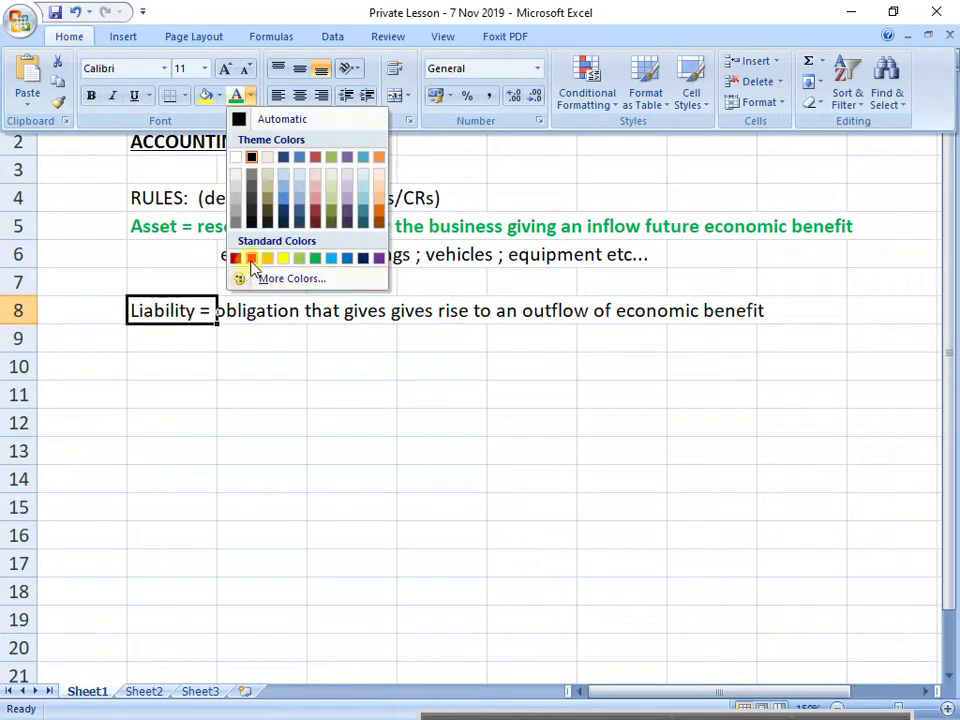
left_click(254, 259)
left_click(433, 497)
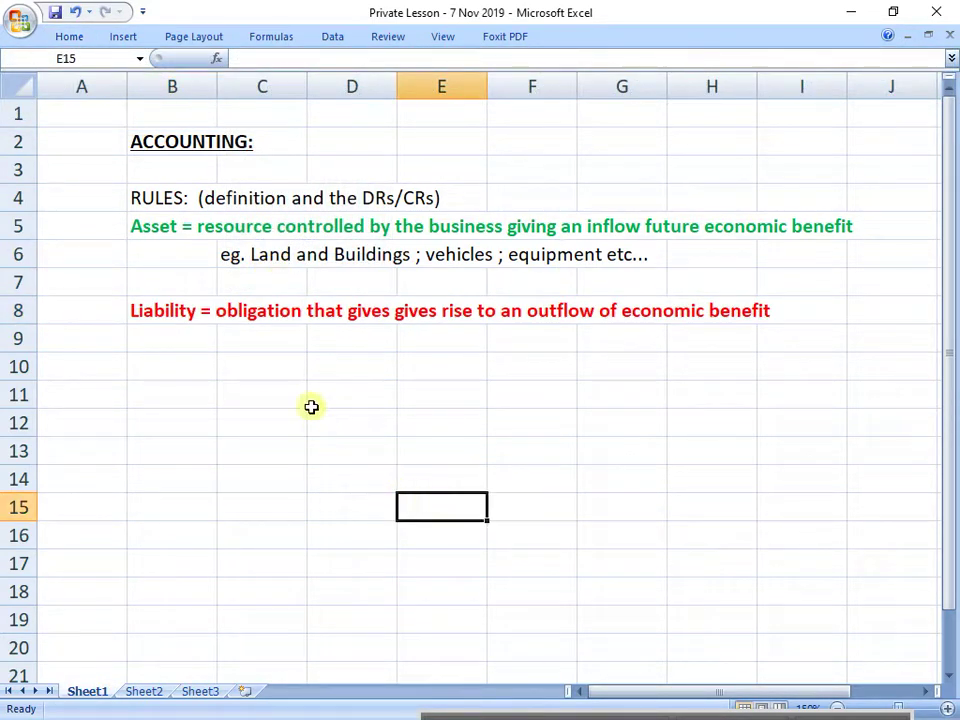
Enter the liability examples "eg. Loan ; Creditors" in cell C9.
left_click(287, 341)
type("eg.")
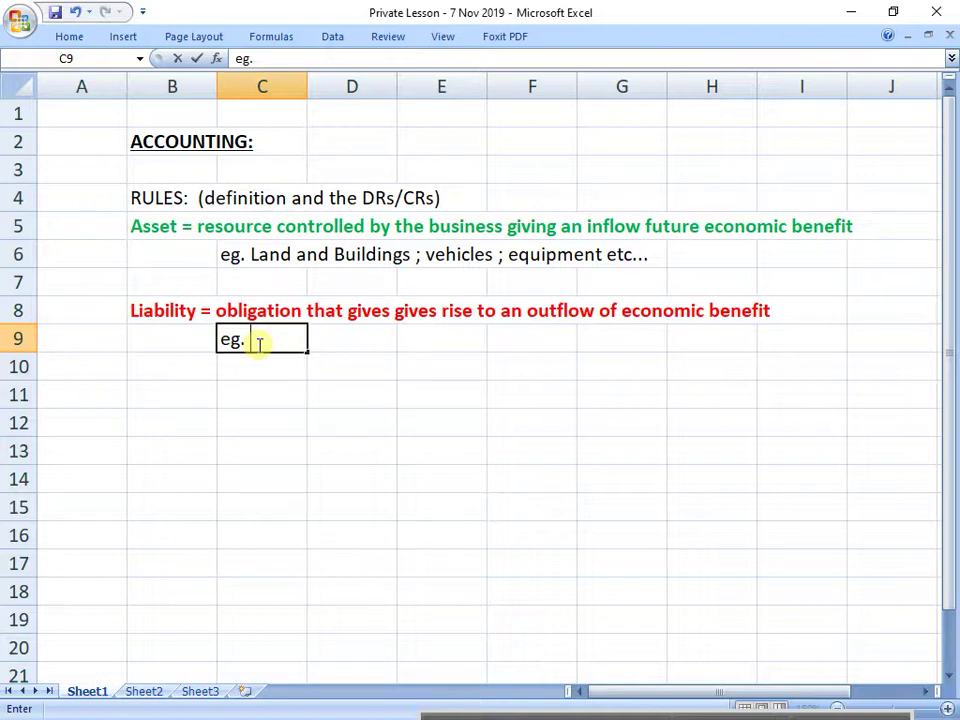
type("Loan")
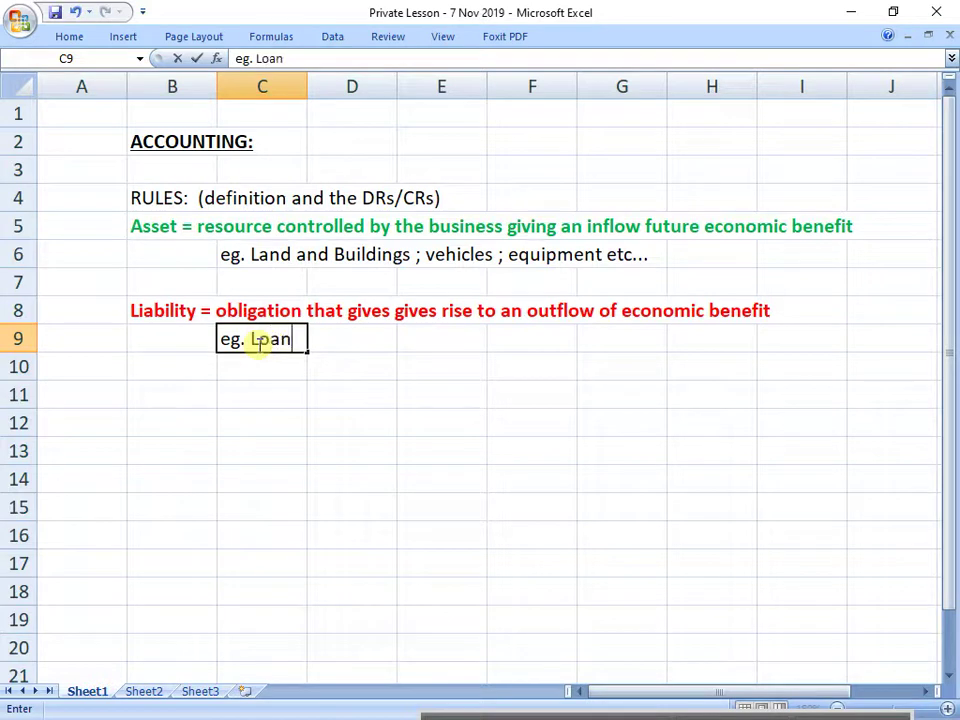
type(" ; Creditors")
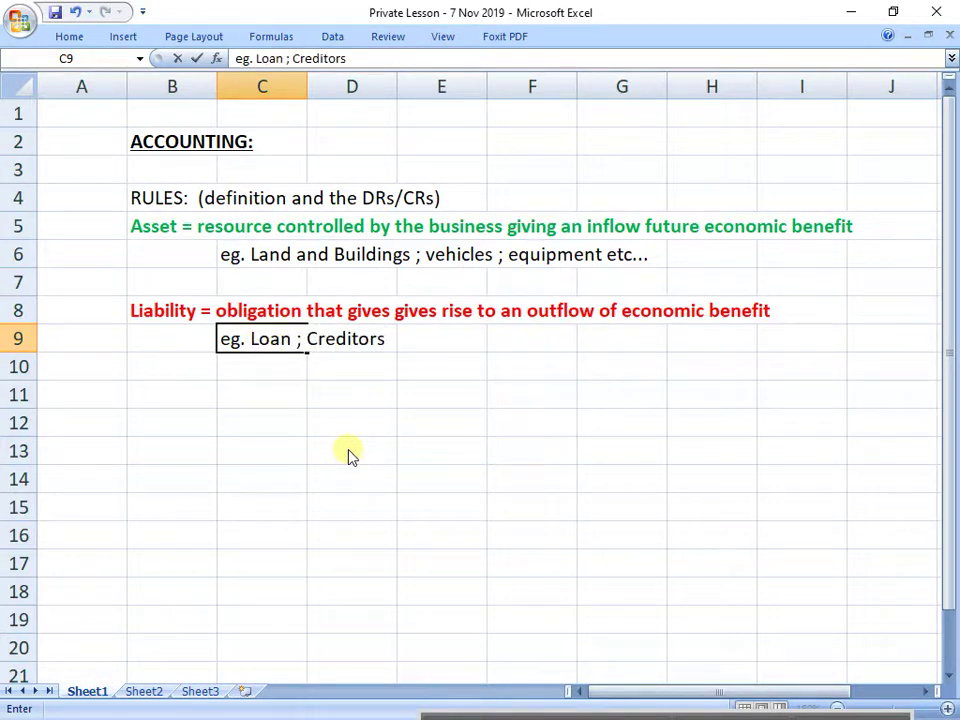
key("Return")
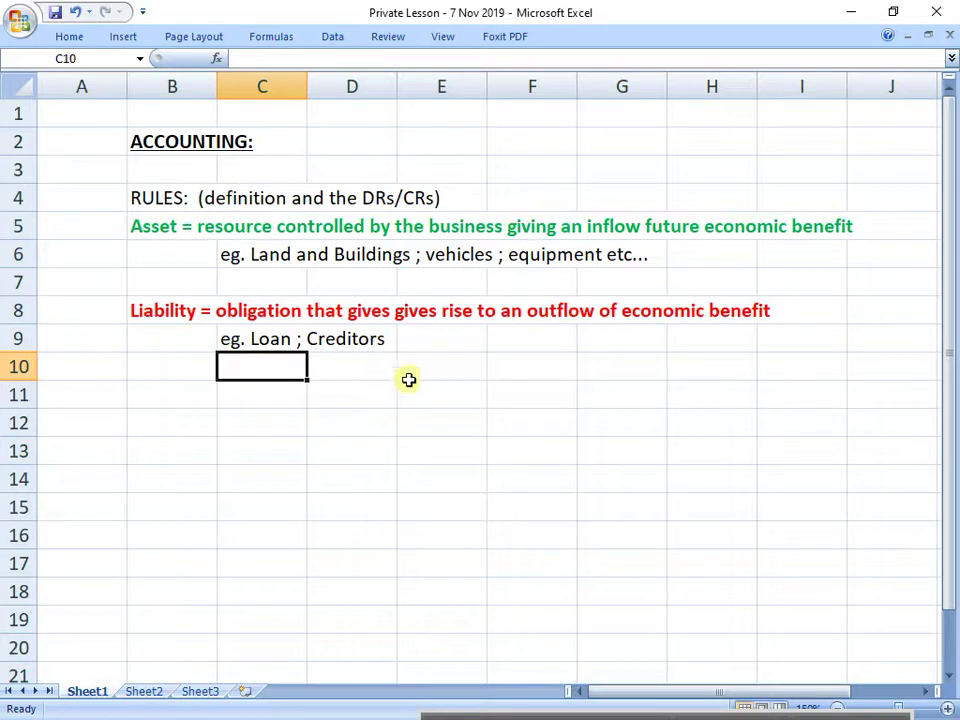
left_click_drag(276, 344, 367, 331)
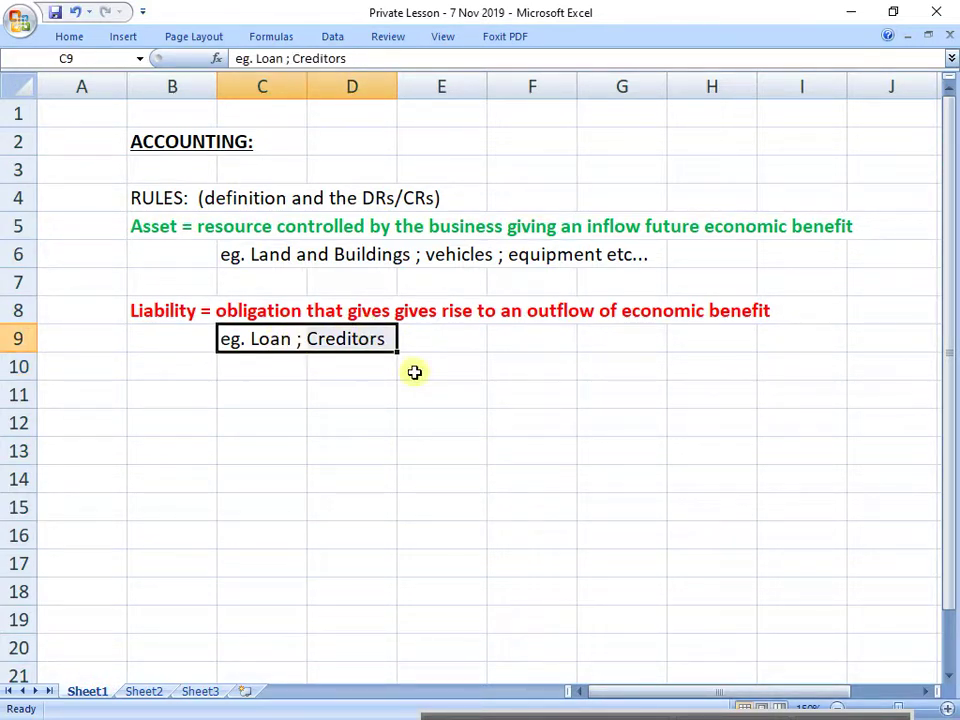
Add "; debtors" after "equipment" in the asset examples in C6.
left_click(274, 248)
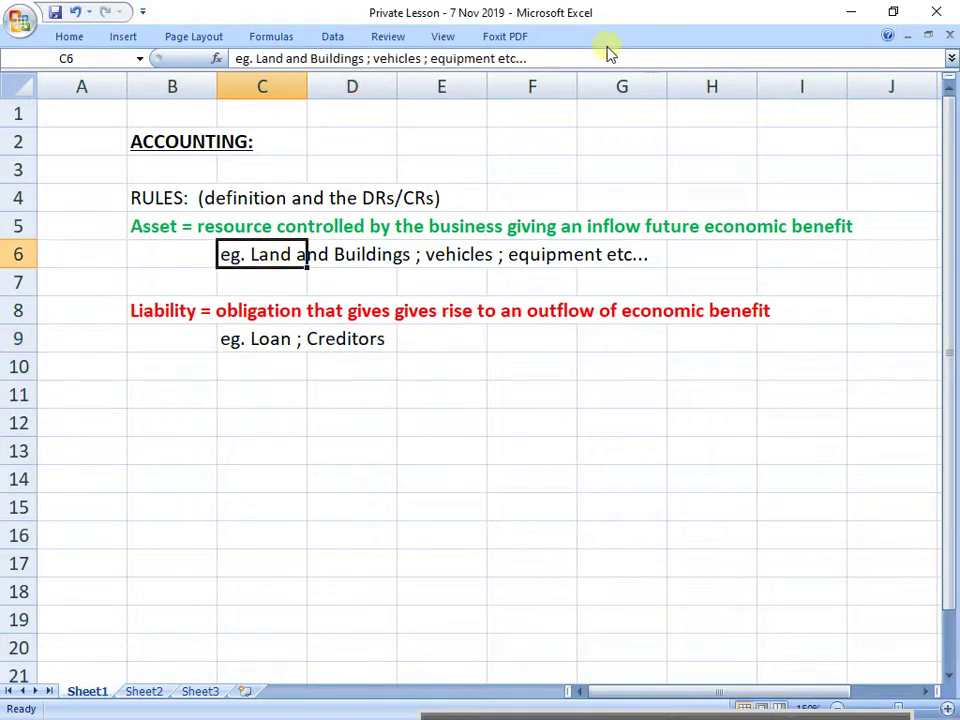
left_click(497, 58)
type("; ")
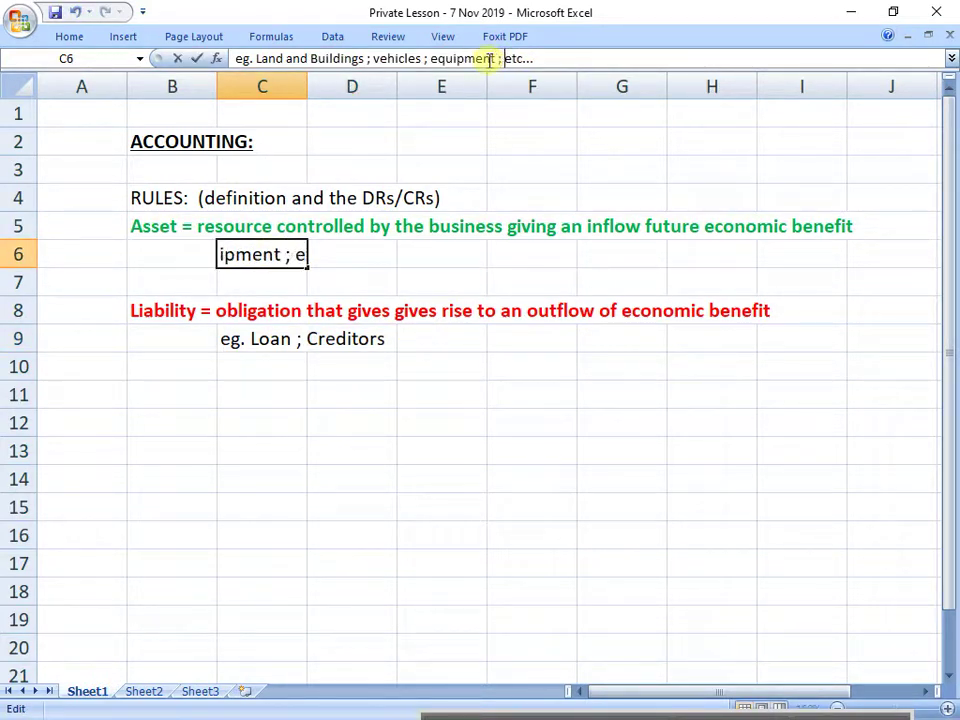
type("debtors")
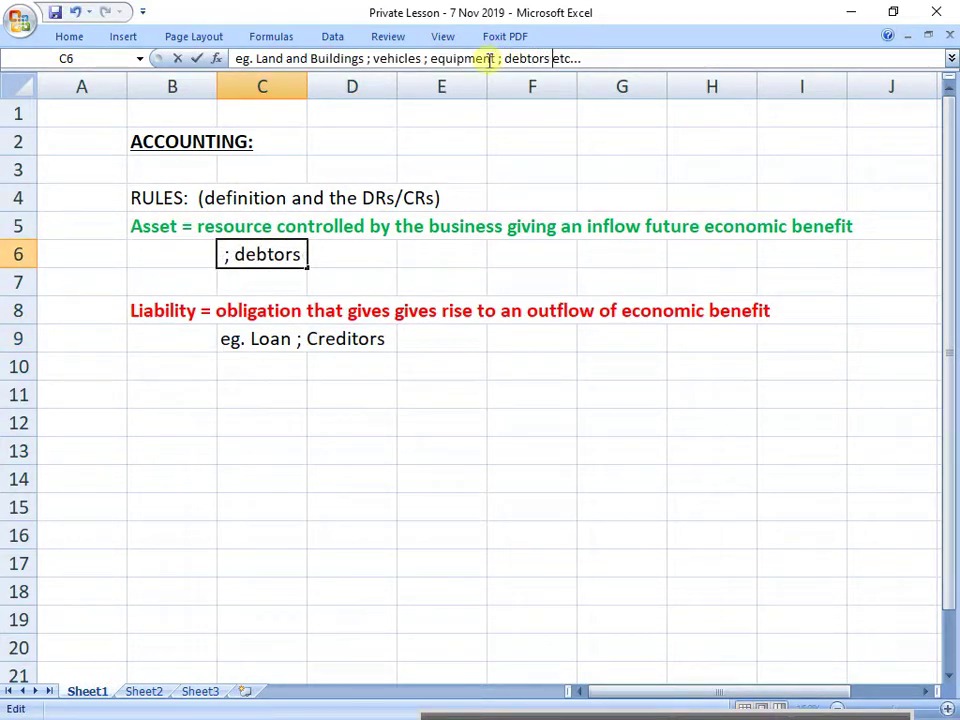
key("Return")
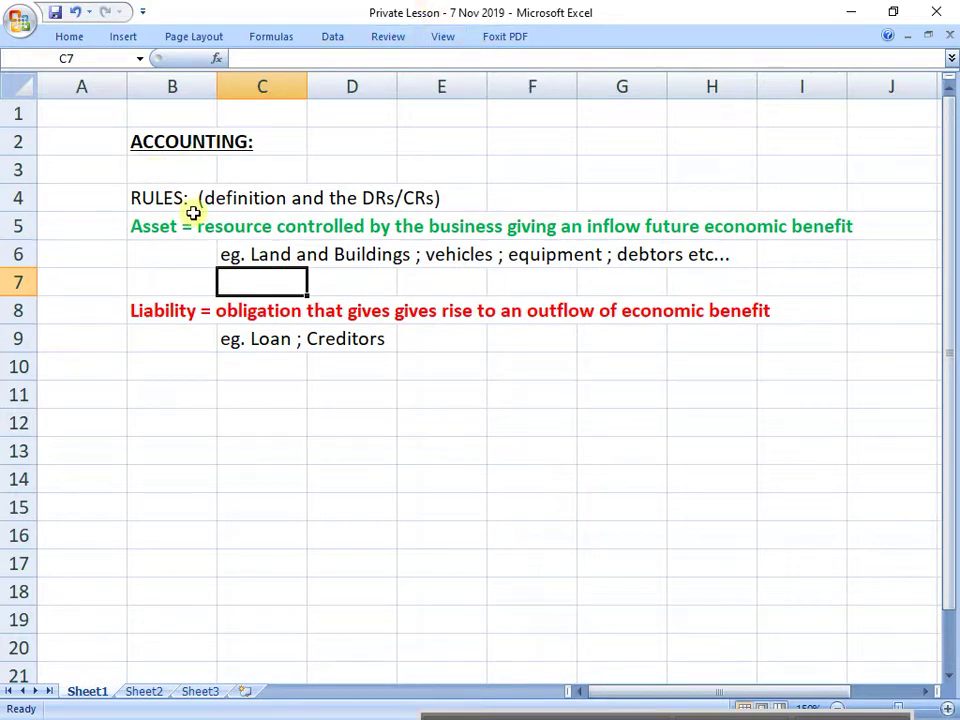
left_click_drag(195, 224, 900, 270)
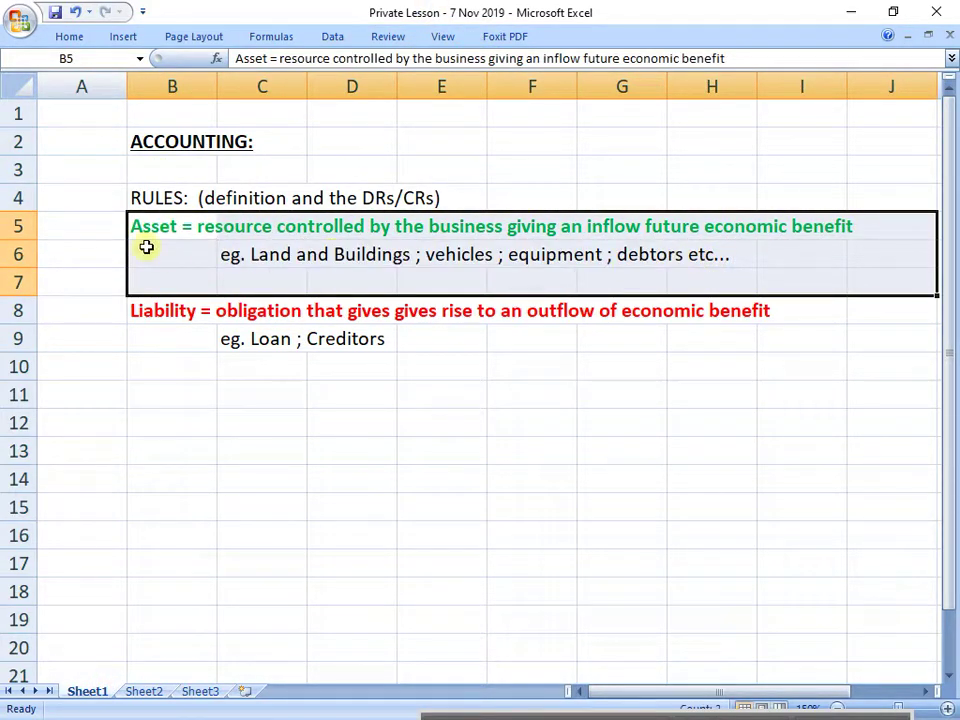
left_click_drag(197, 317, 793, 341)
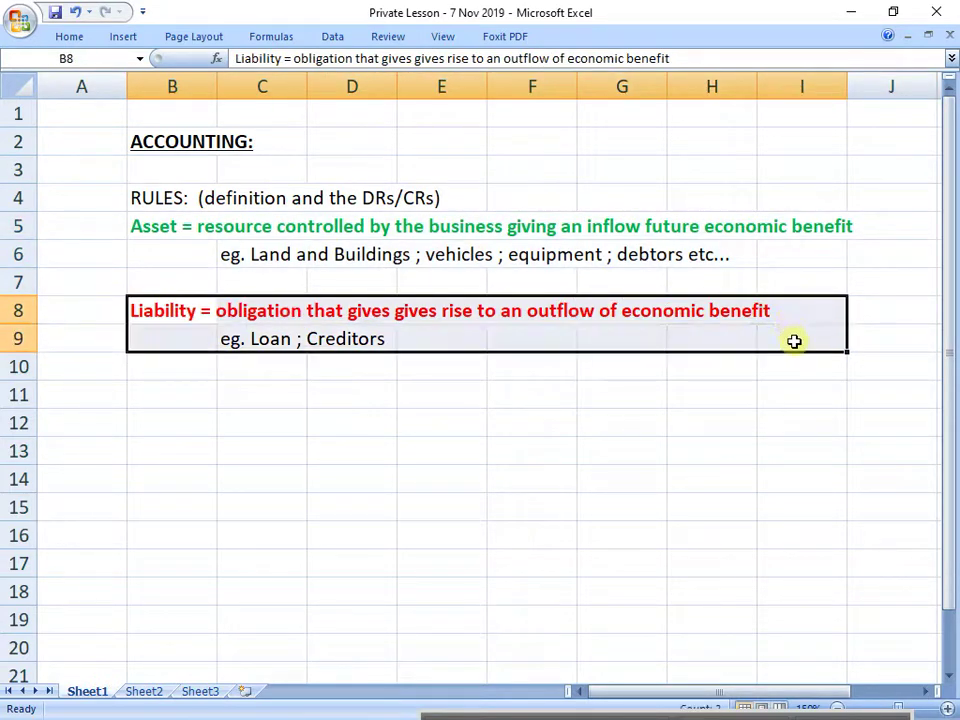
Enter the definition "Income = increase in benefit" in cell B11.
left_click(141, 405)
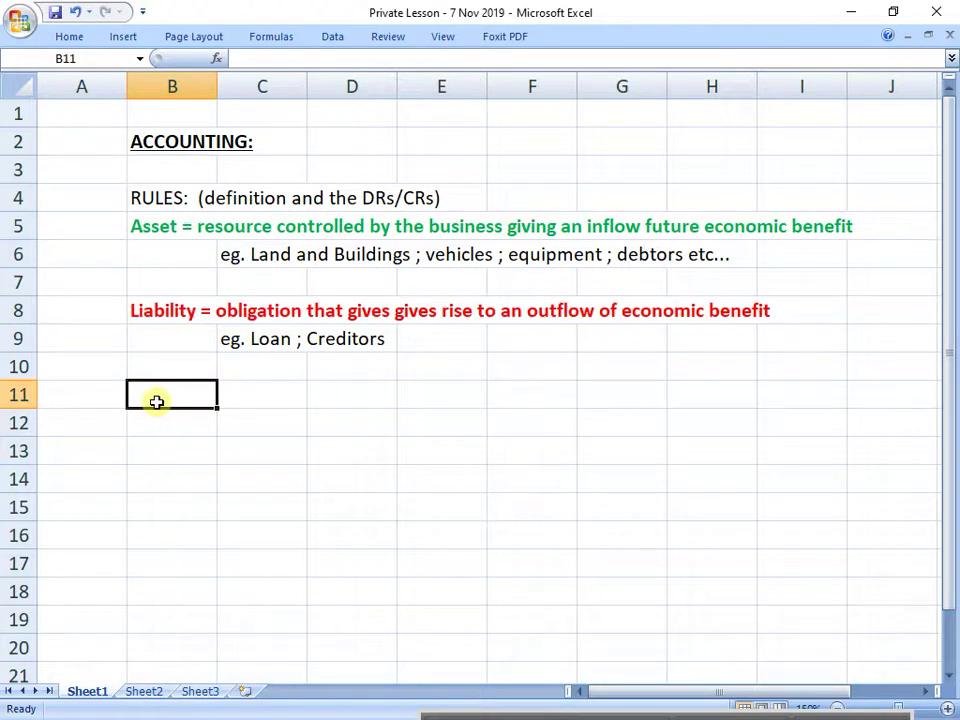
type("Income")
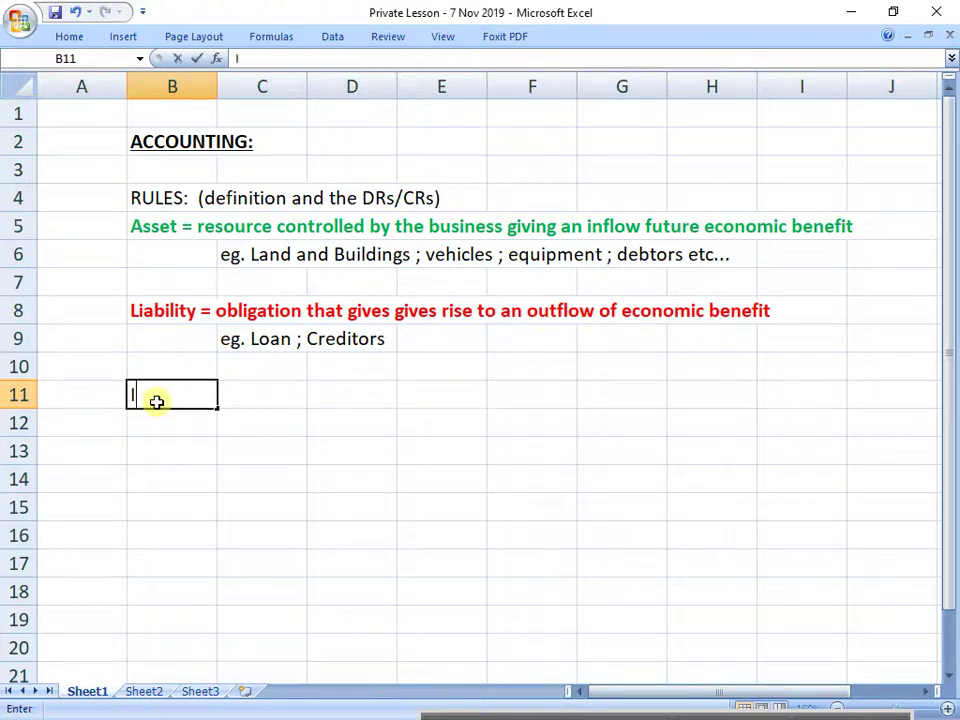
type("in")
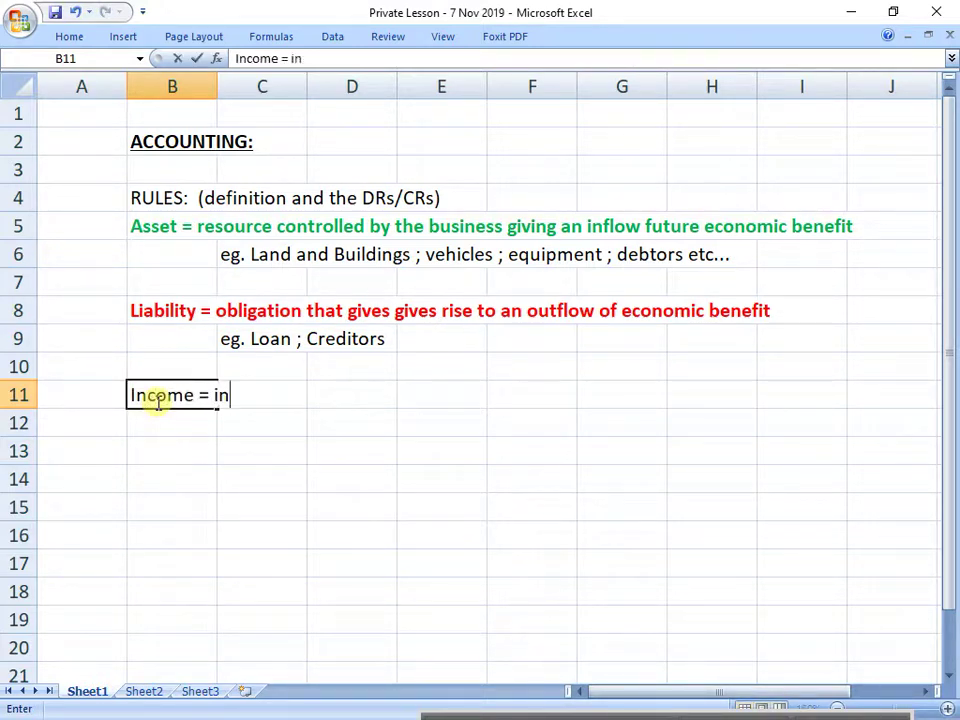
type("crease in benefit")
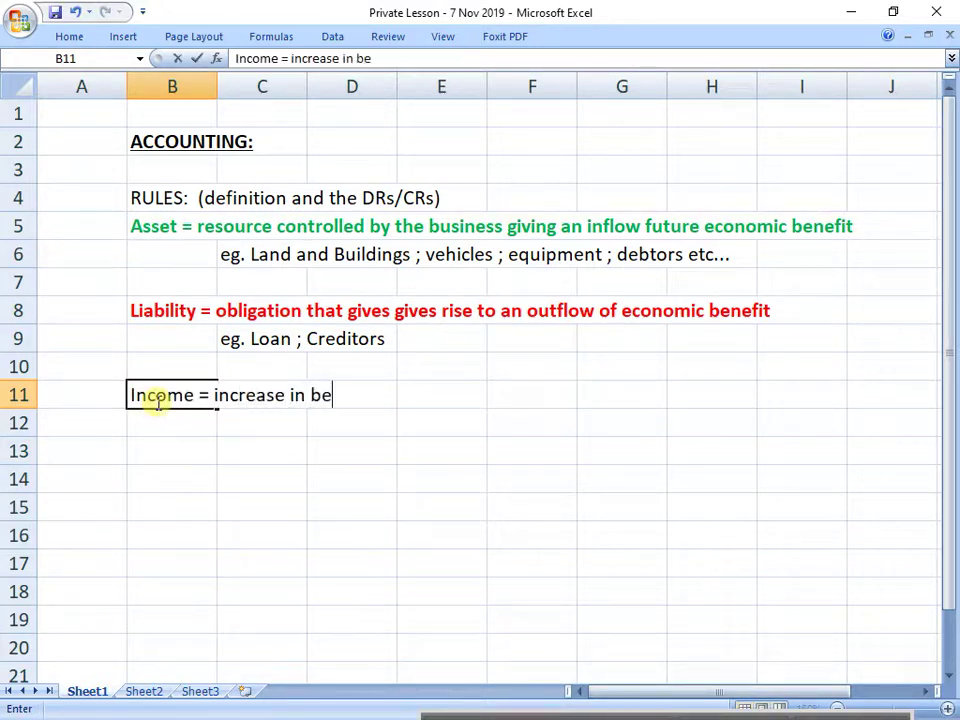
key("Return")
Enter the definition "Expense = decrease in benefit" in cell B13.
key("Return")
type("E")
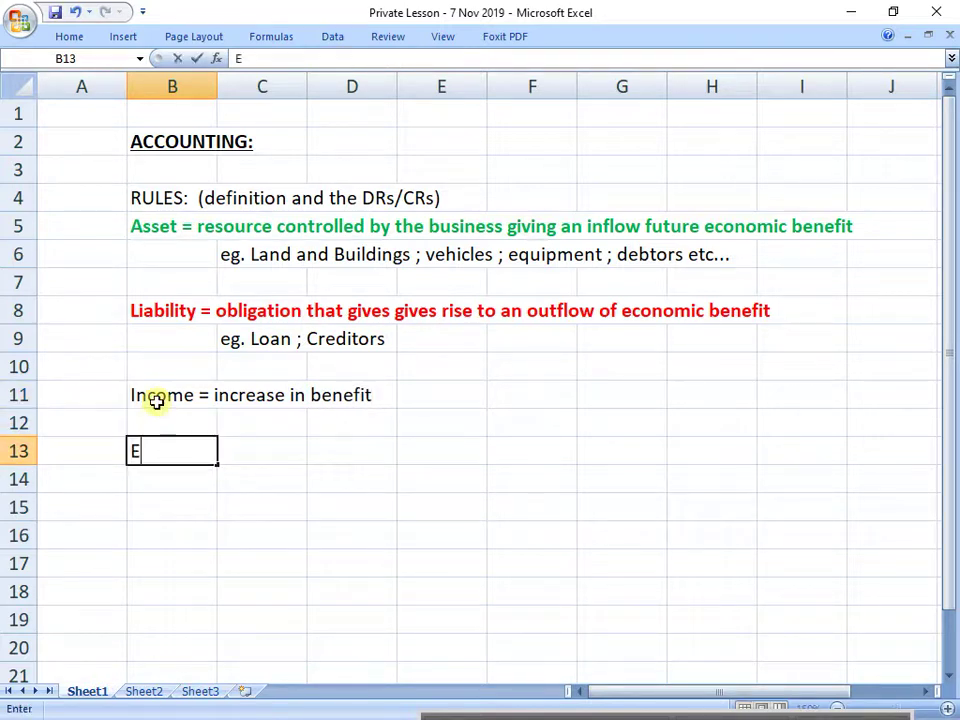
type("xpense = de")
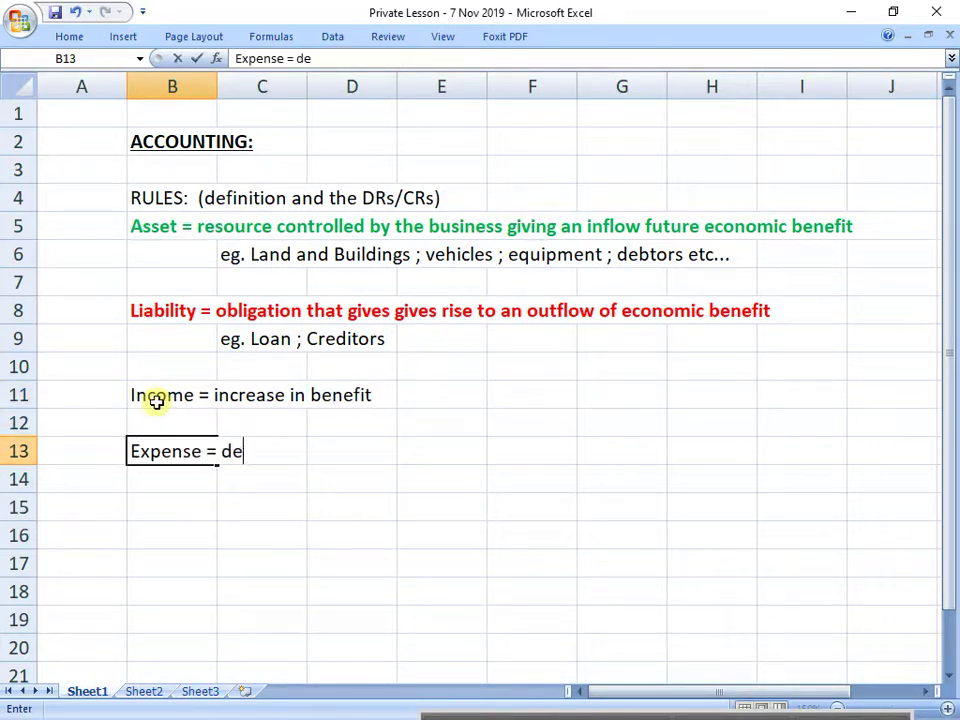
type("crease in benefit")
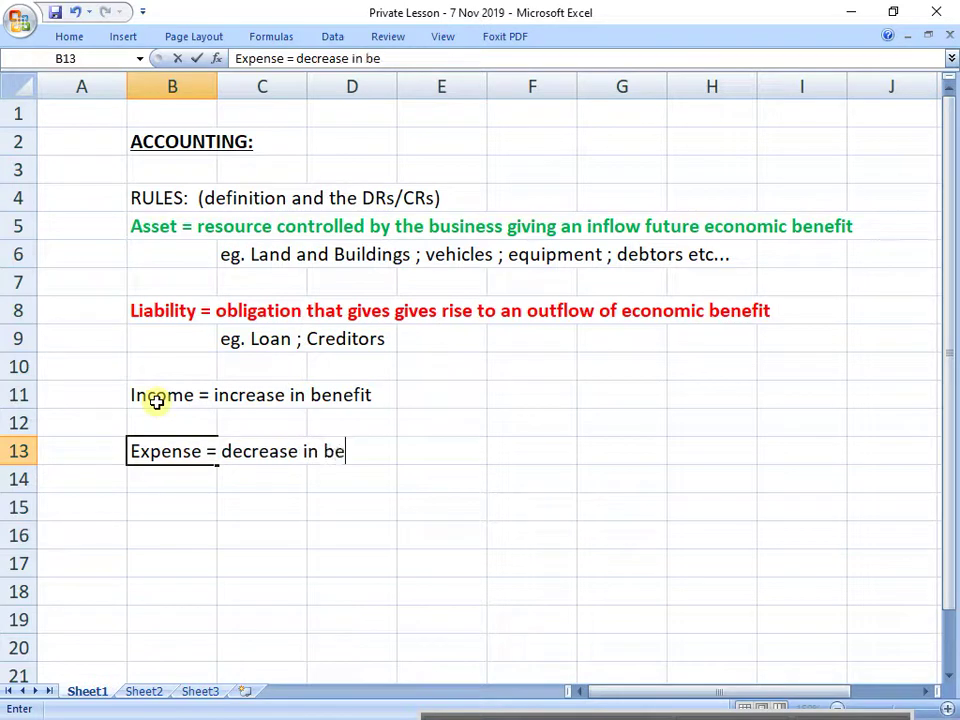
key("Return")
Format the income definition in B11 as bold with the standard green font colour.
left_click(157, 400)
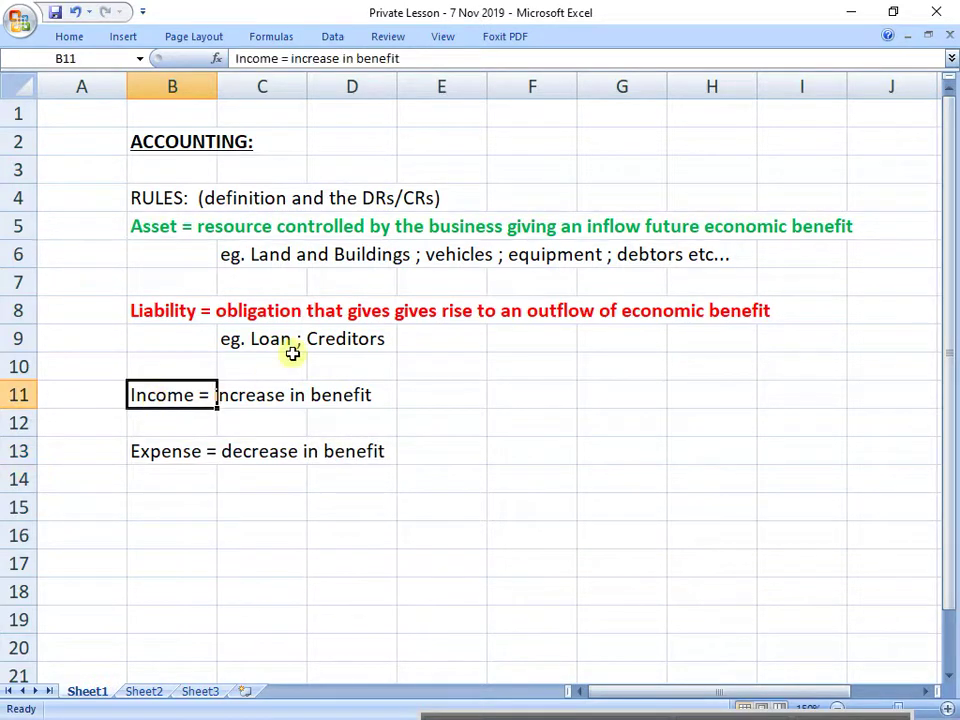
key("ctrl+b")
left_click(75, 40)
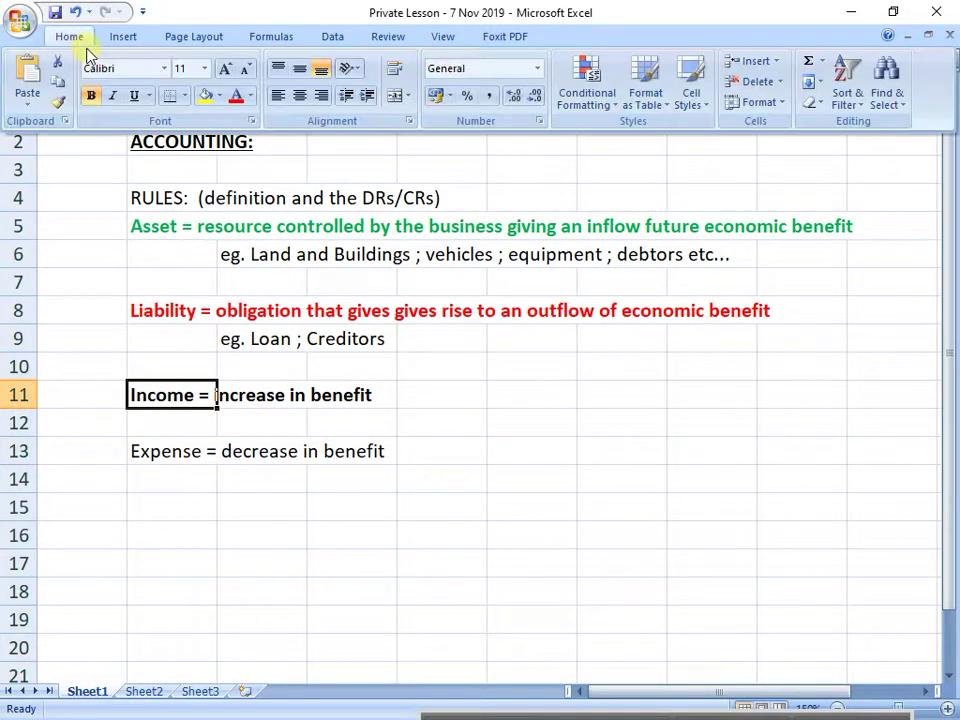
left_click(251, 96)
left_click(318, 259)
left_click(525, 508)
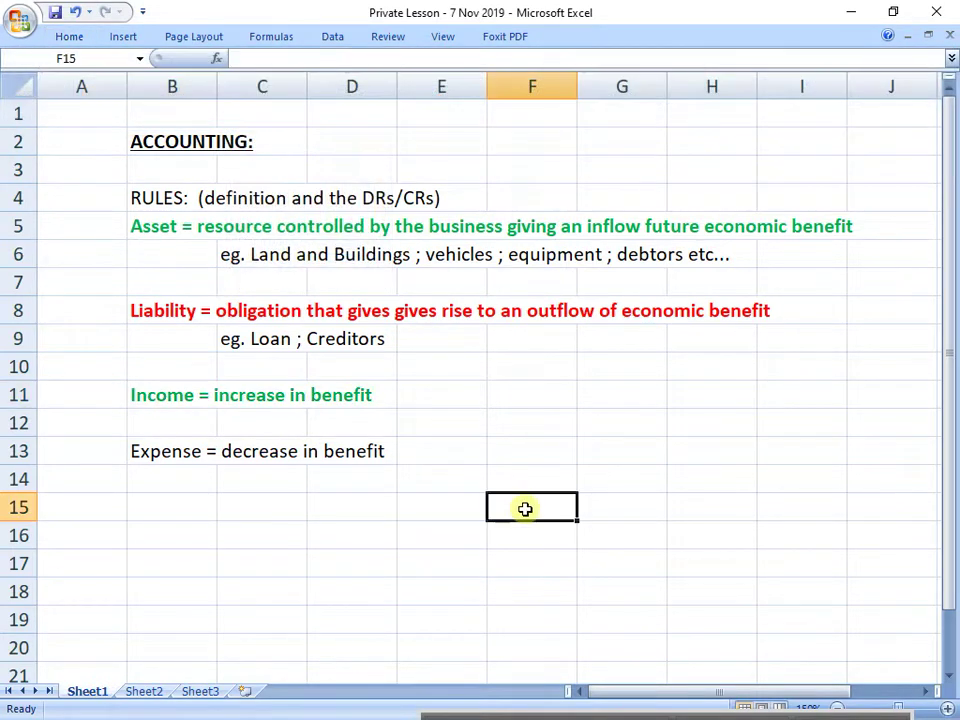
Enter the income examples "eg. Sales ; services rendered" in cell F11.
left_click(527, 400)
type("eg. sales")
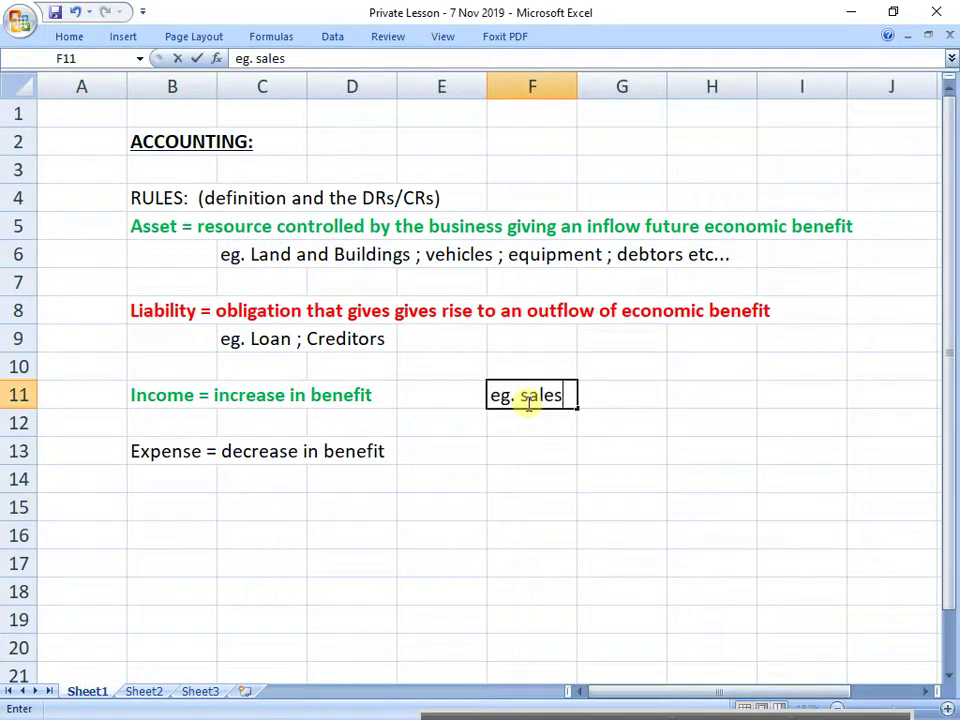
key("Return")
left_click(527, 400)
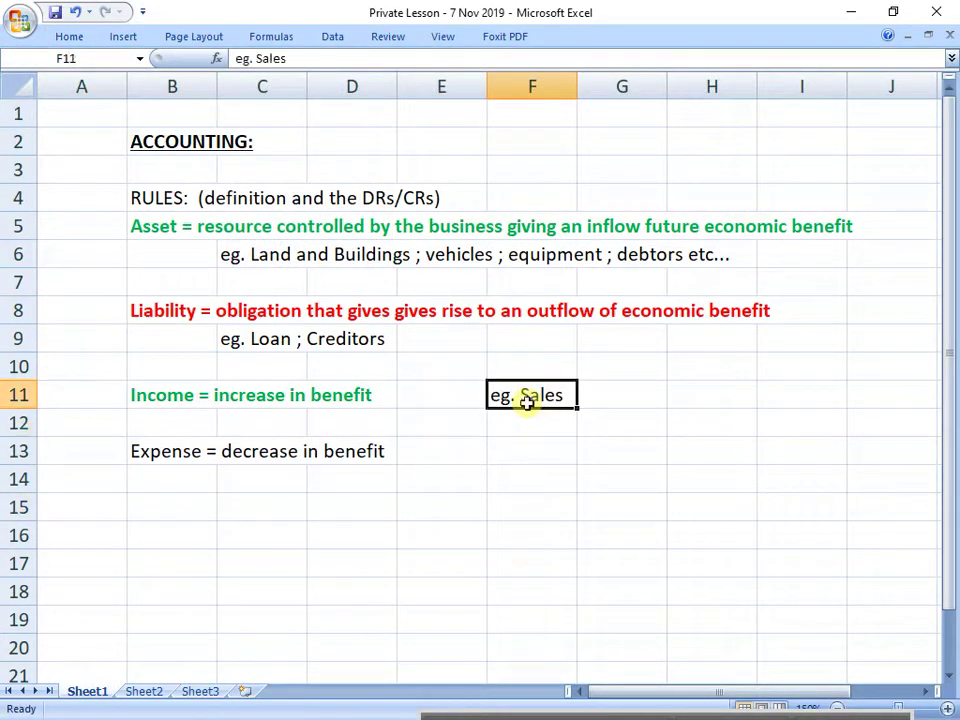
key("F2")
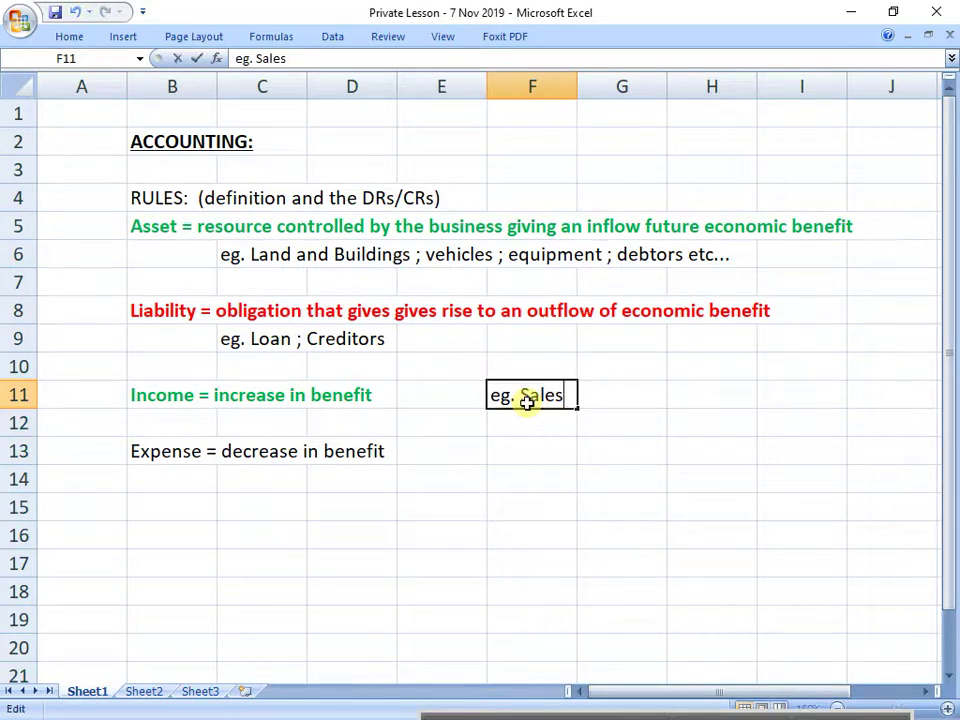
type("; services ")
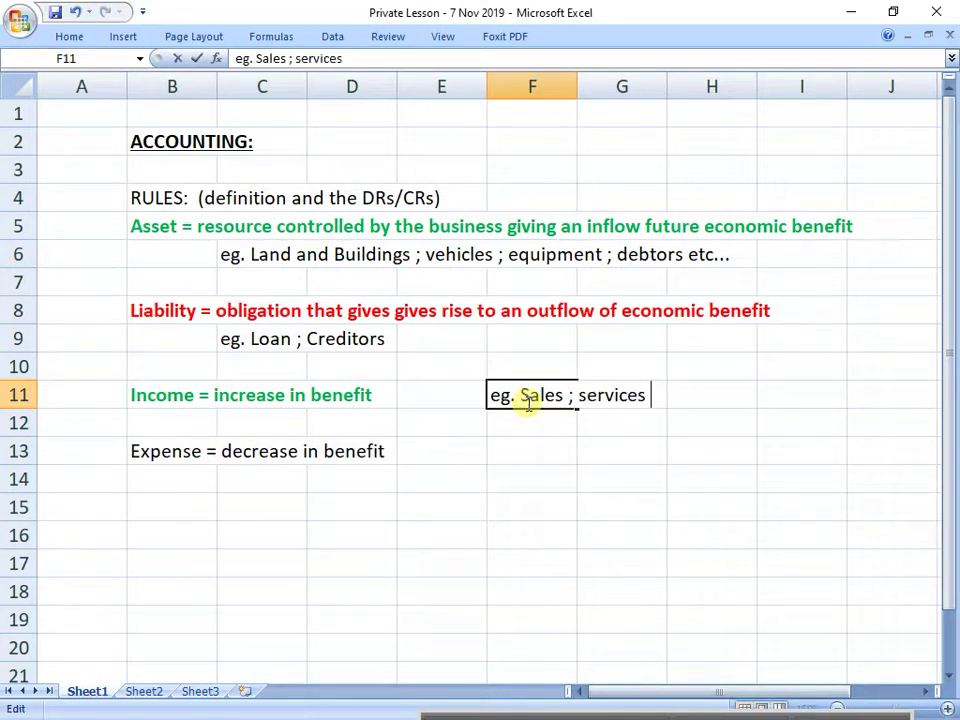
type("rendre")
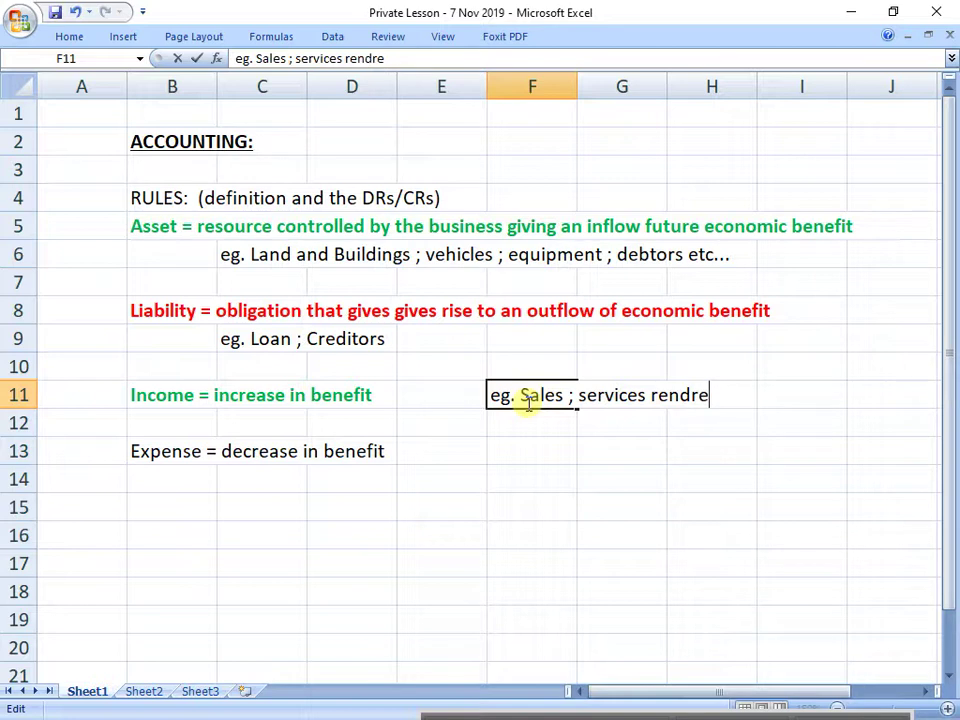
key("BackSpace")
key("BackSpace")
type("ered")
key("Return")
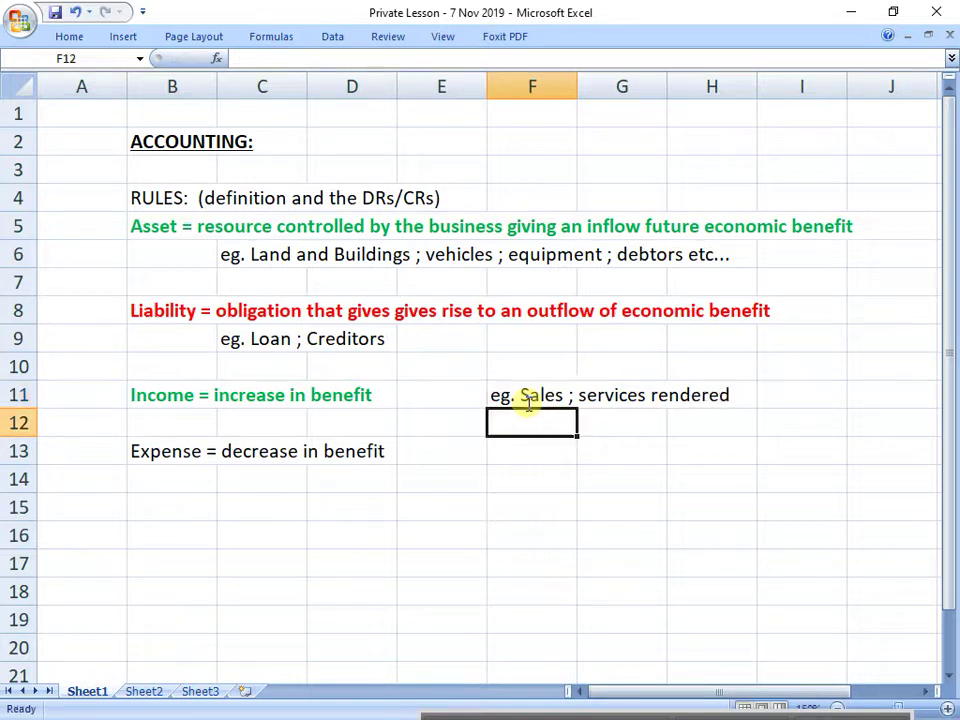
Apply the standard red font colour to the expense definition in cell B13.
left_click(175, 457)
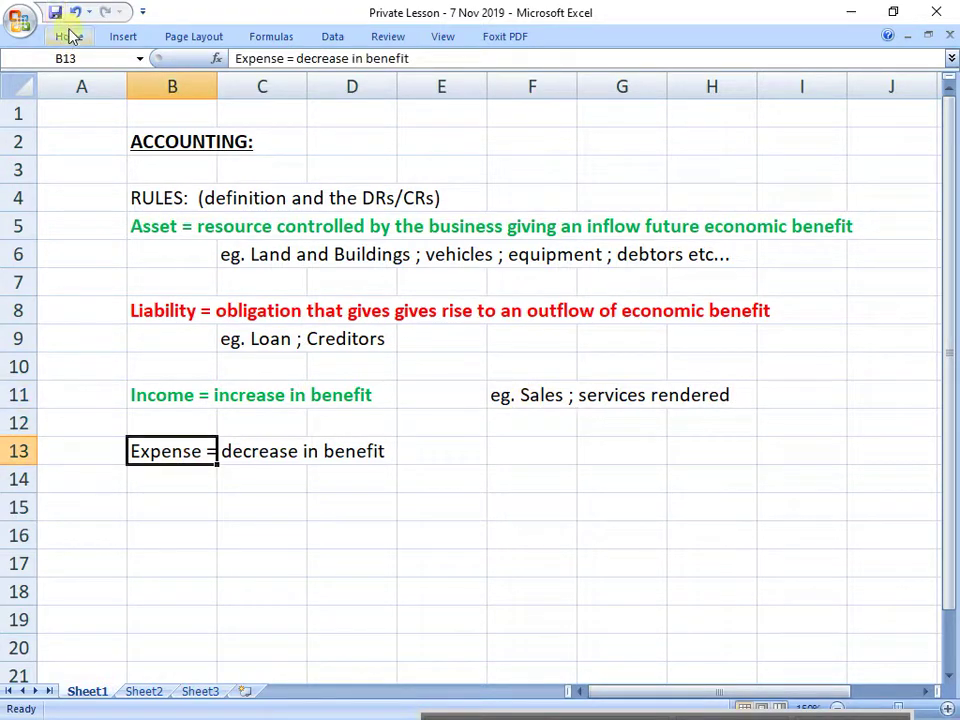
left_click(70, 35)
left_click(252, 96)
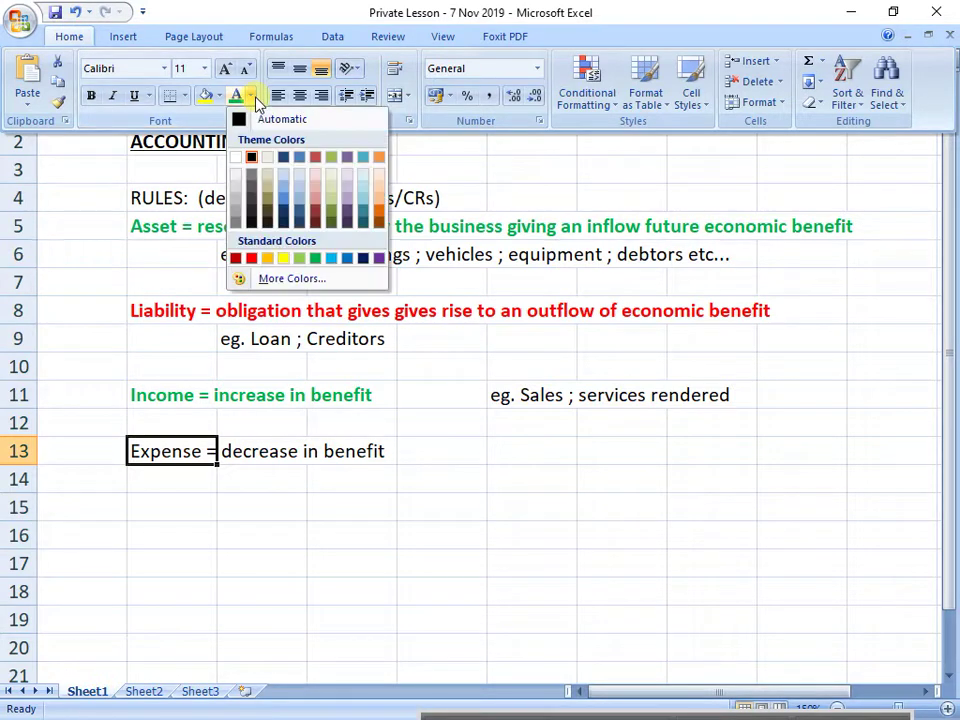
left_click(250, 258)
Enter the expense examples "eg. Rent paid ; wages ; water and electricity; stationery" in cell F13.
left_click(541, 451)
type("eg. ")
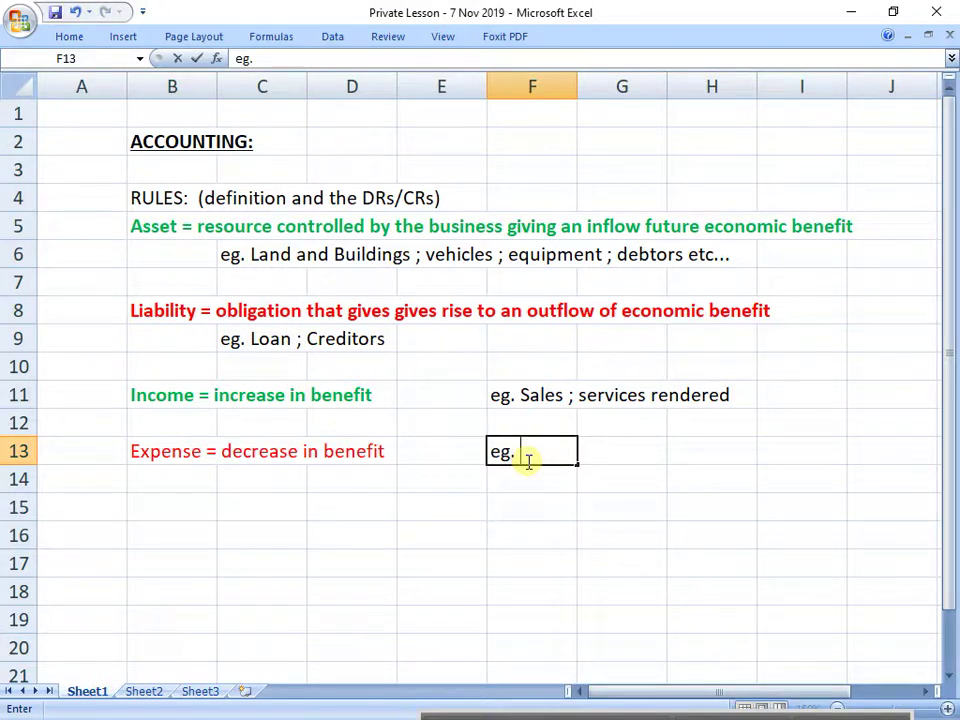
type("Rent expense")
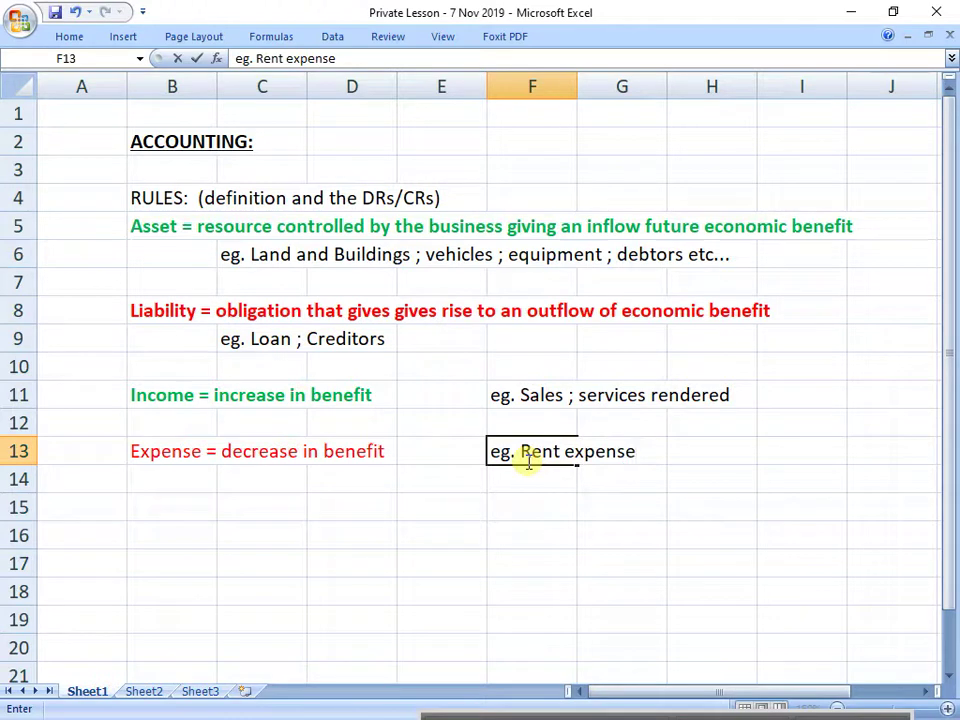
key("BackSpace")
key("BackSpace")
key("BackSpace")
key("BackSpace")
key("BackSpace")
key("BackSpace")
key("BackSpace")
type("pa")
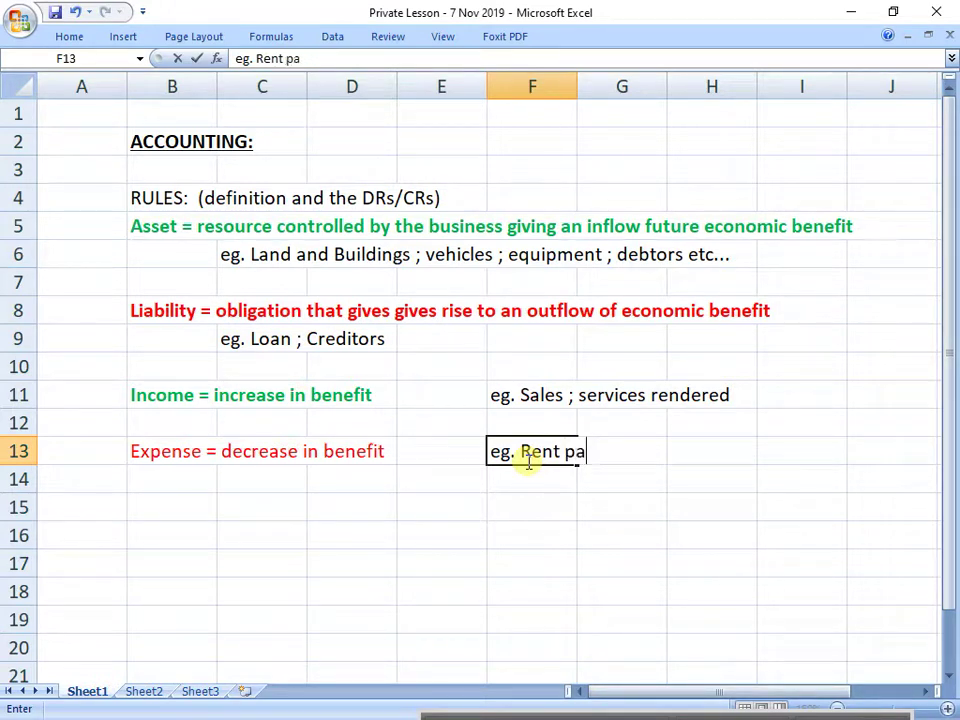
type("id ; wages ;")
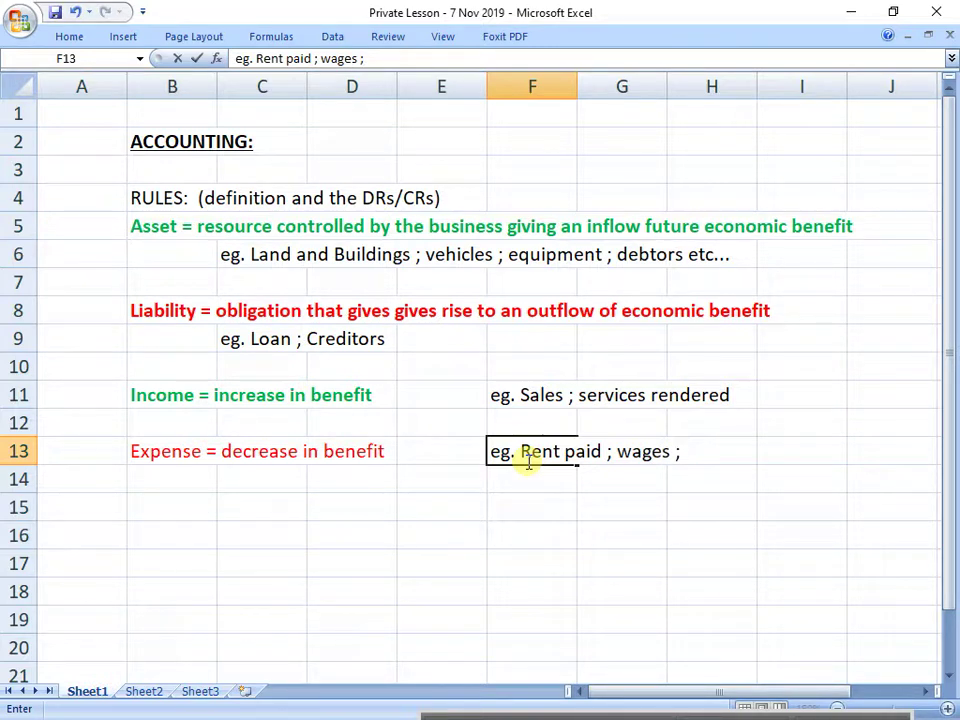
type("water and ")
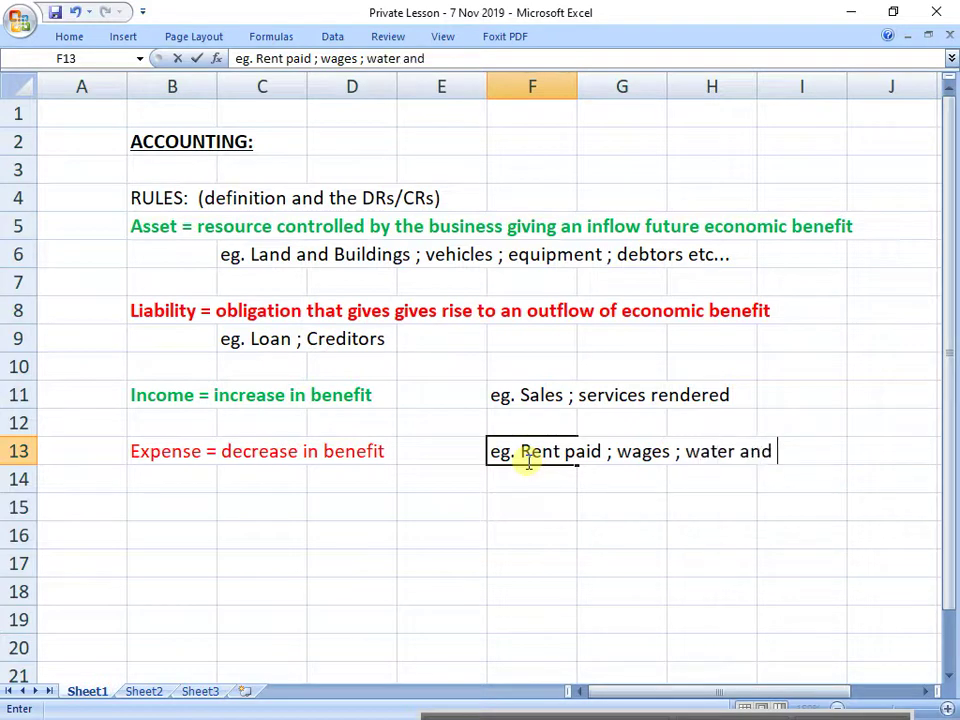
type("electricity")
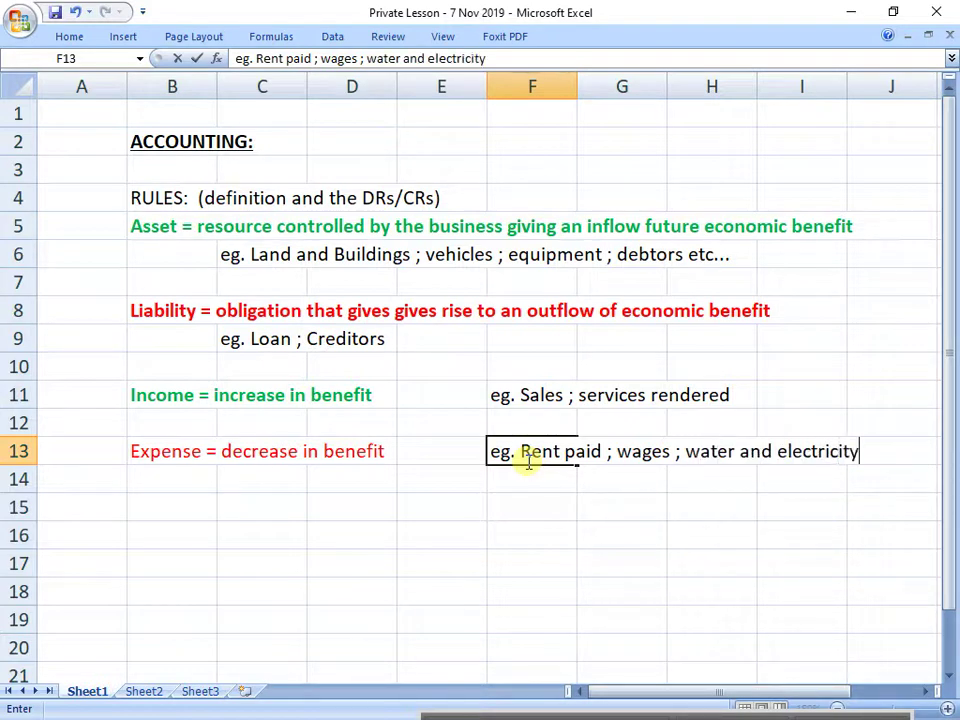
type("; stationery")
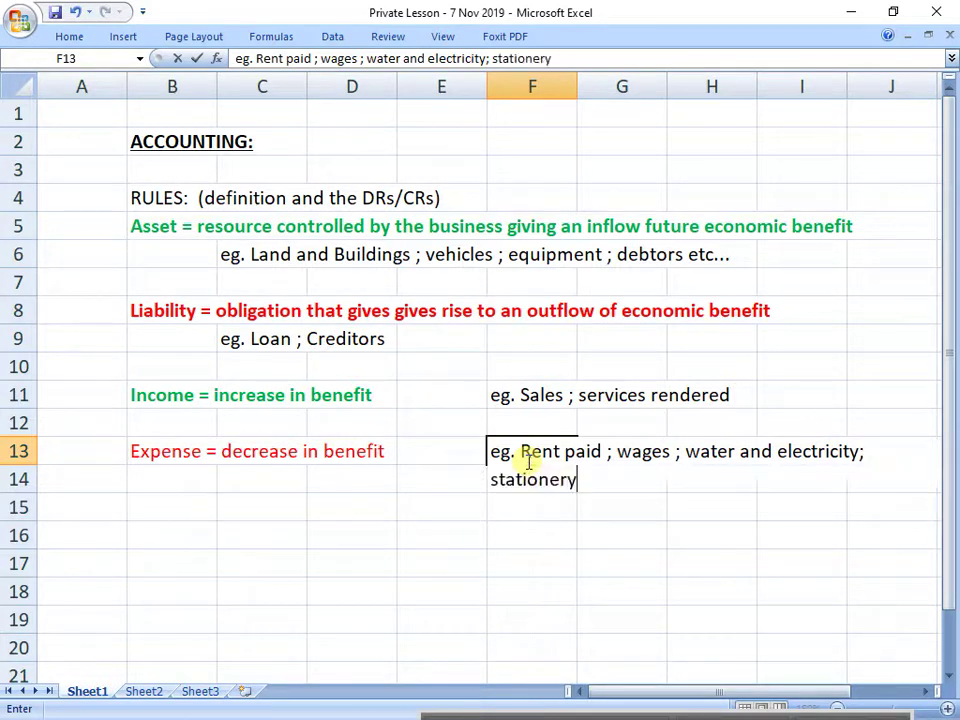
key("Return")
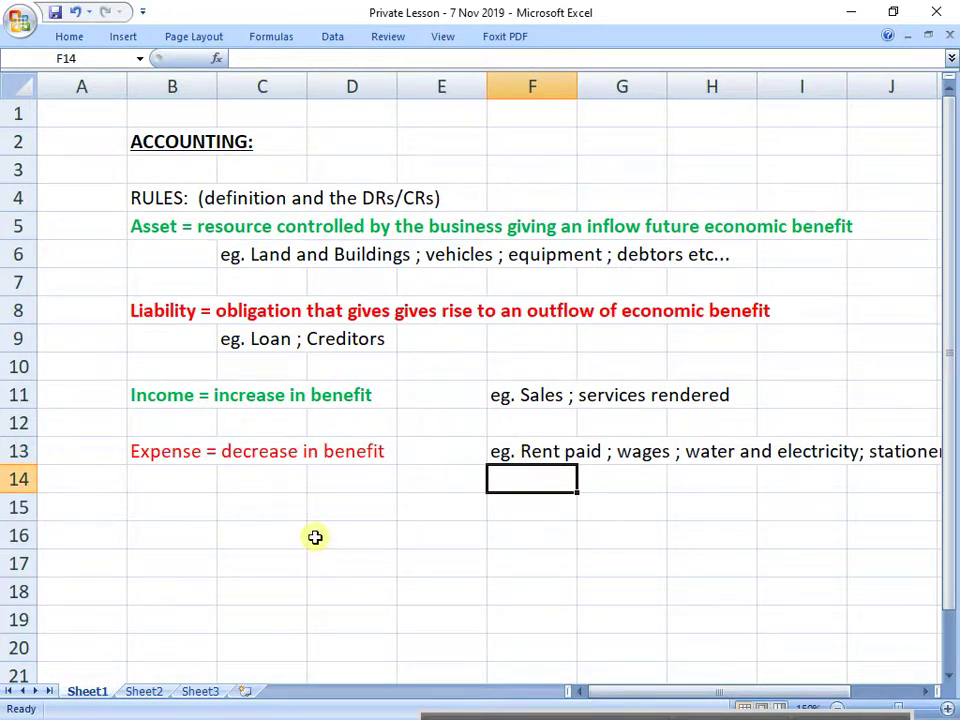
Make the expense definition in cell B13 bold.
left_click(167, 453)
key("ctrl+b")
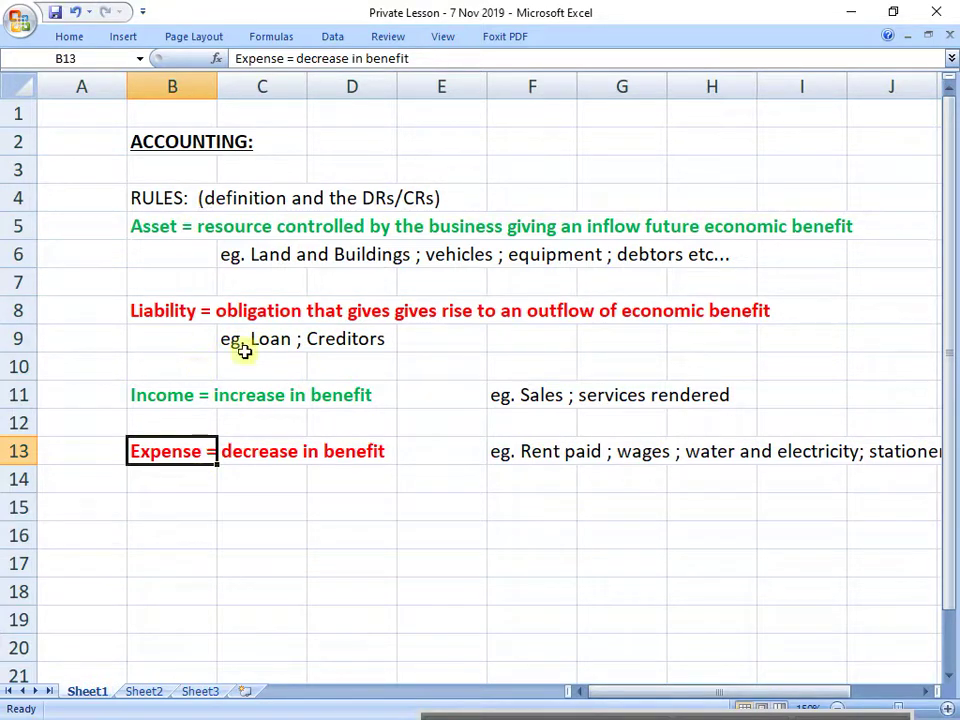
Enter "Capital" in cell B16 and "Drawings" in cell B18, and make both labels bold.
left_click(183, 527)
type("Cp")
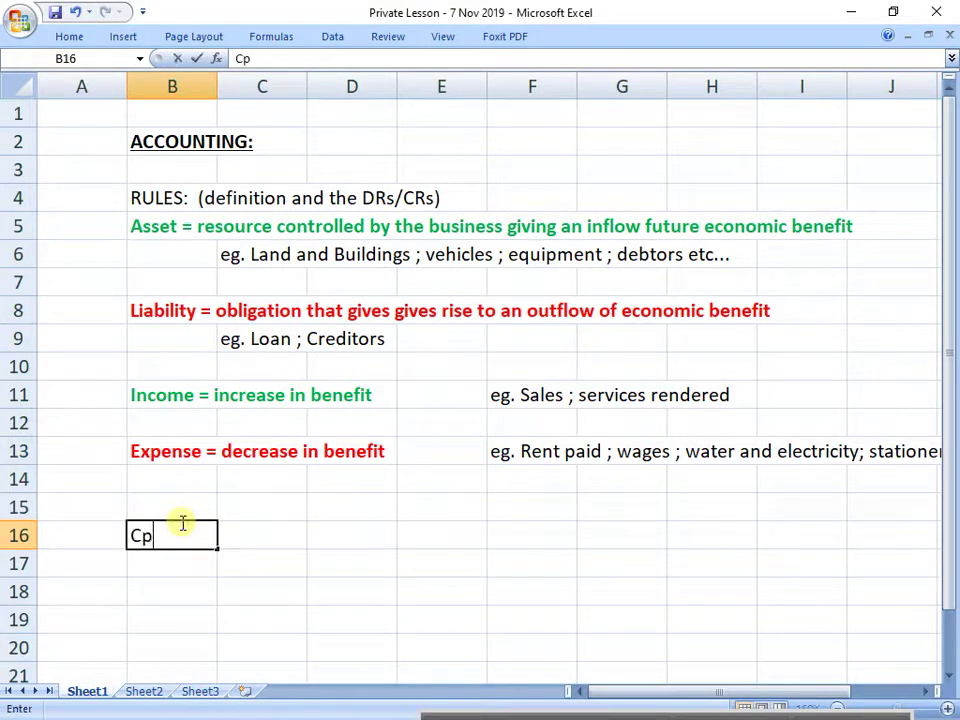
key("BackSpace")
type("apita")
key("Return")
key("Return")
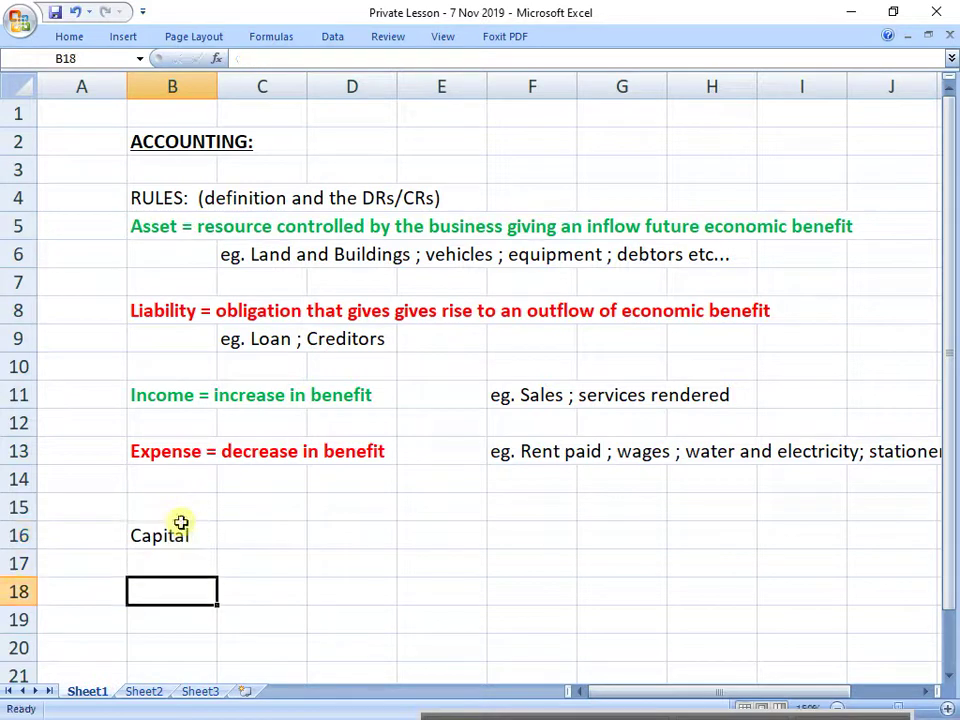
type("Drawings")
key("Return")
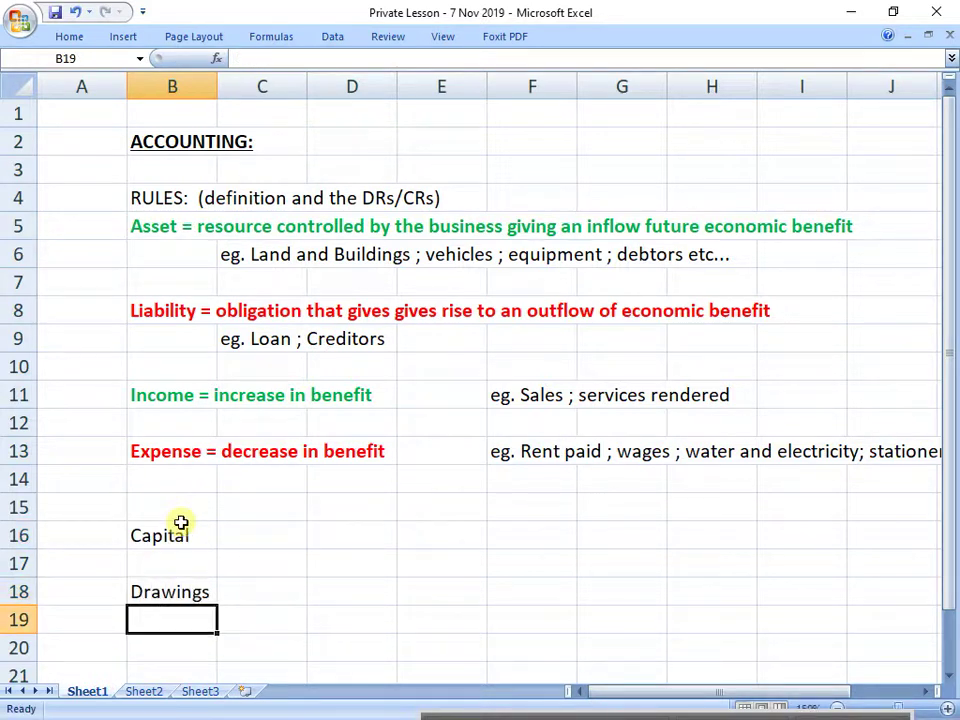
left_click_drag(180, 529, 195, 600)
key("ctrl+b")
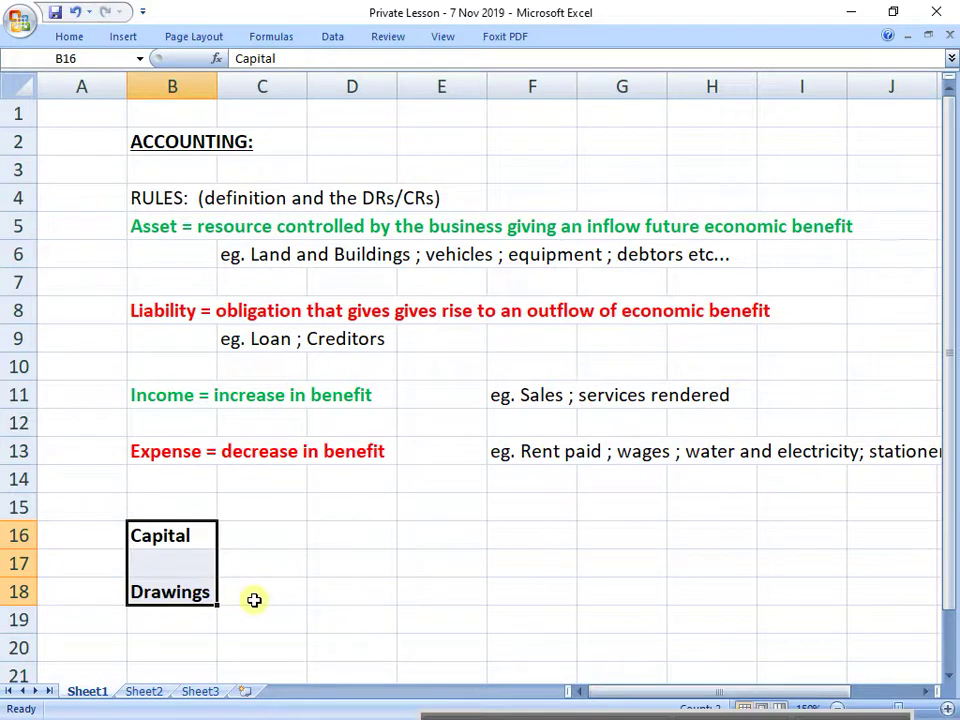
Extend the label in B16 with its definition so it reads "Capital = owners gives".
left_click(261, 532)
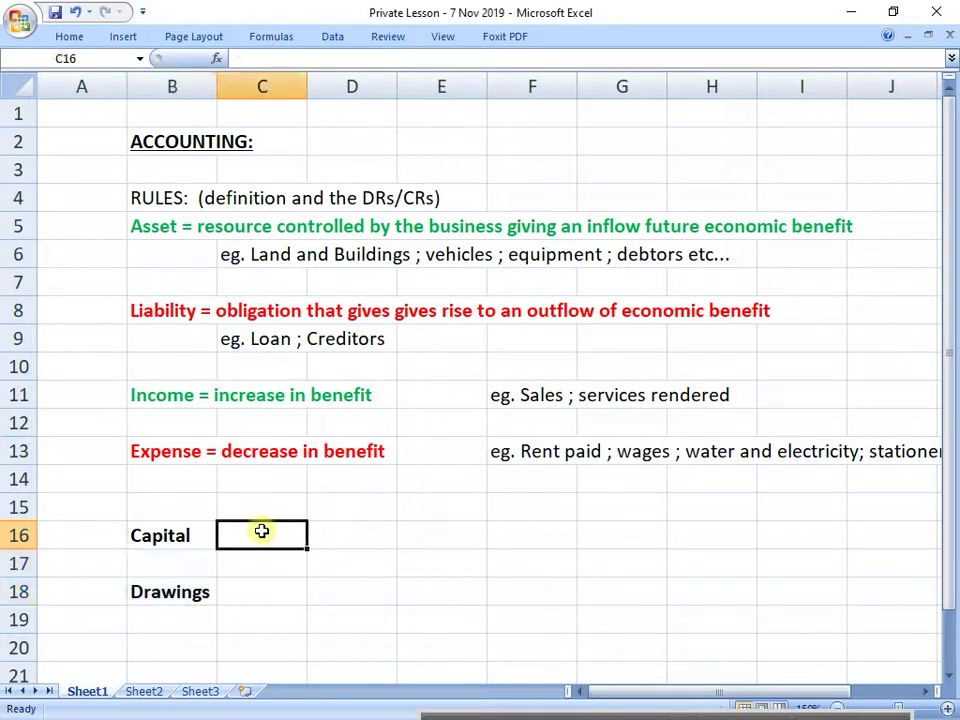
key("Left")
key("F2")
type("= ")
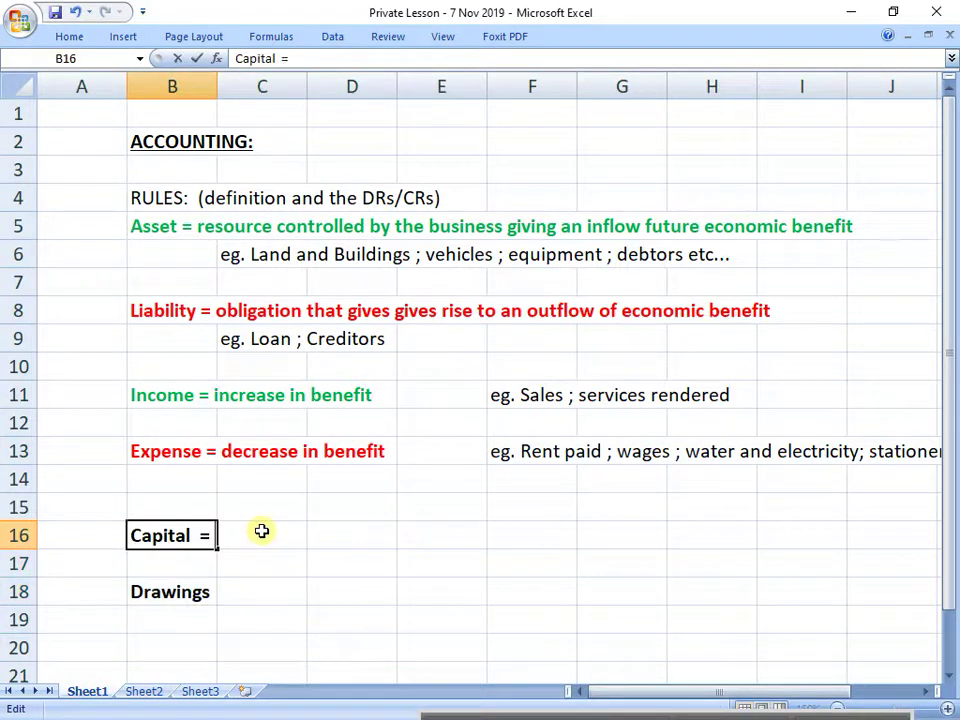
type("owners give")
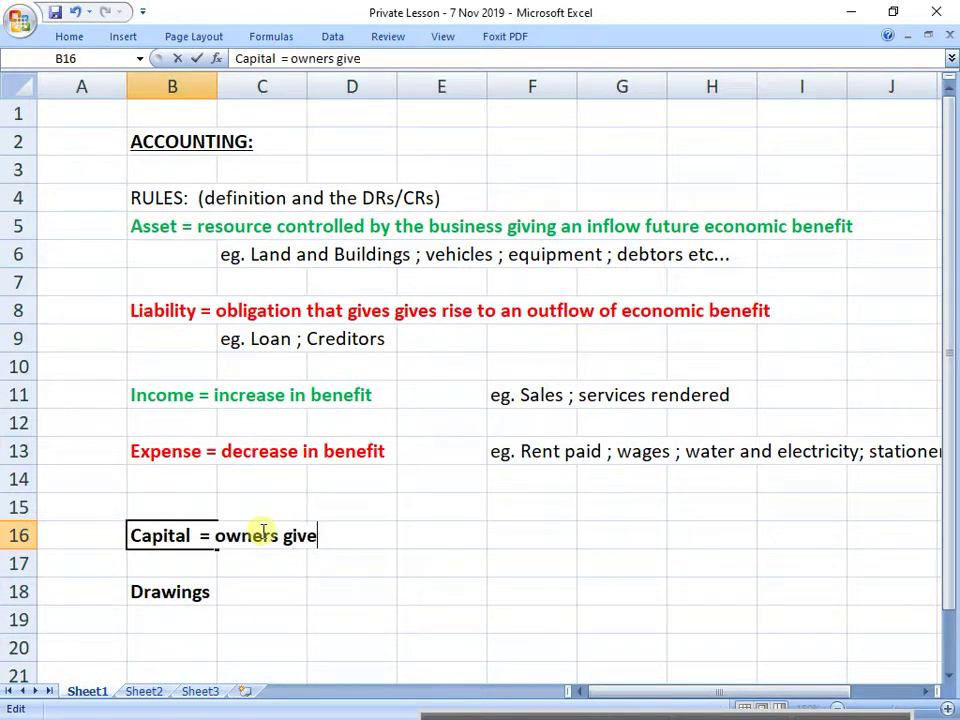
type("s")
key("Return")
Extend the label in B18 so it reads "Drawings owner takes for personal use".
key("Down")
key("F2")
type("owen")
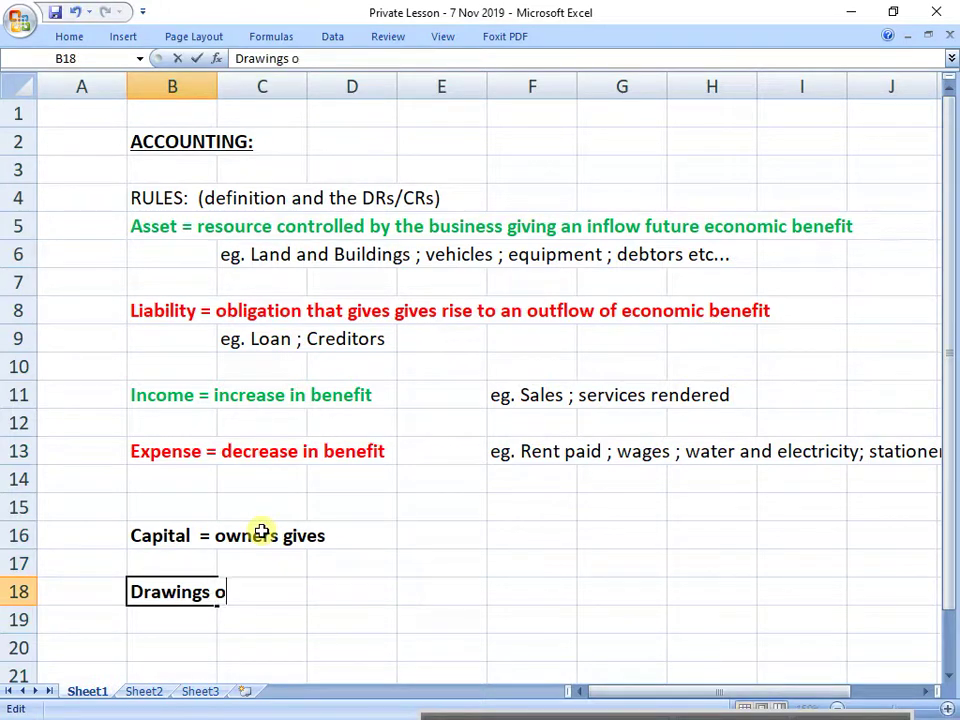
key("BackSpace")
key("BackSpace")
type("ner ")
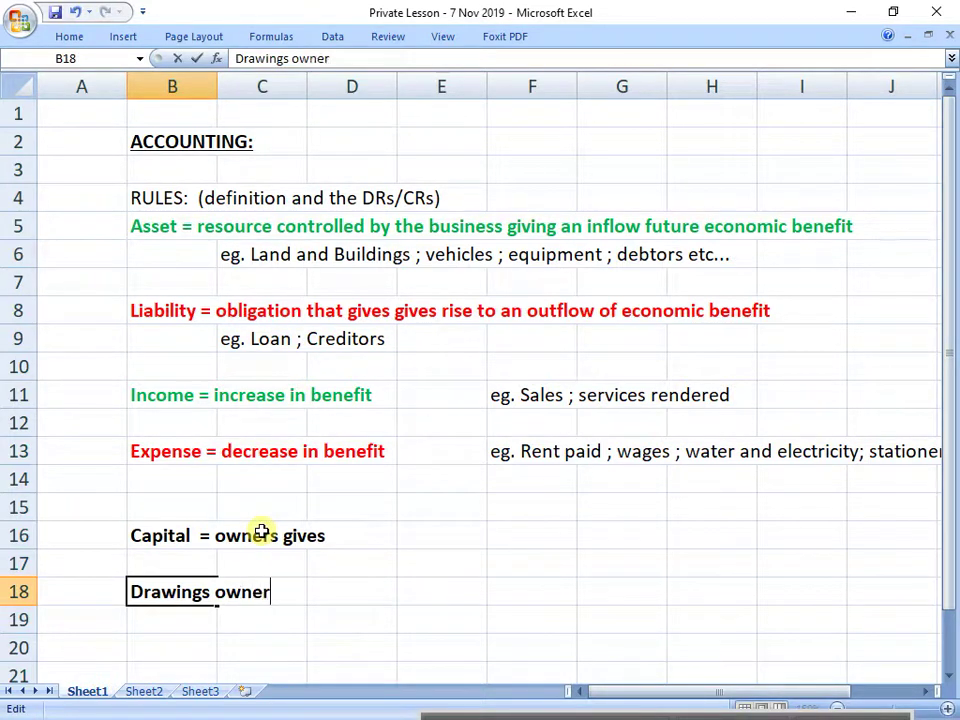
type("takes for ")
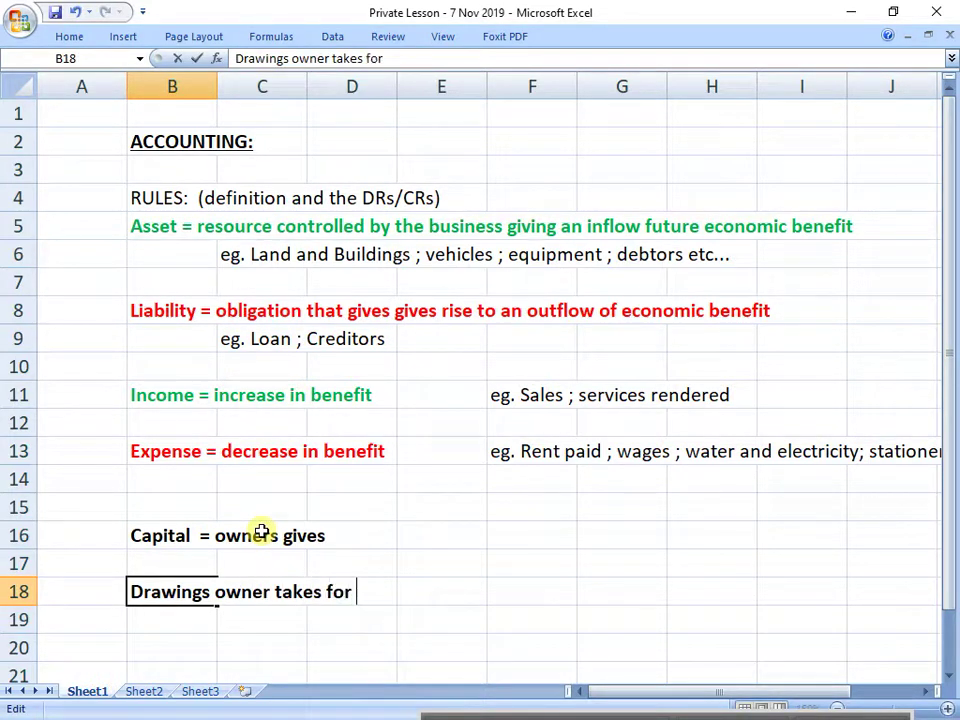
type("personal use")
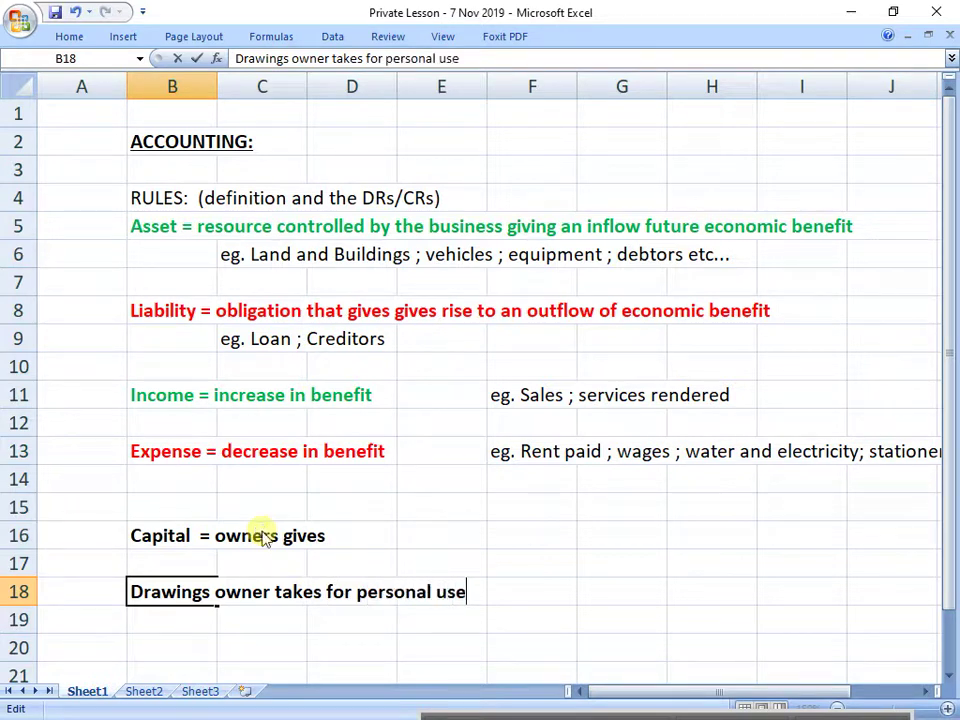
key("Return")
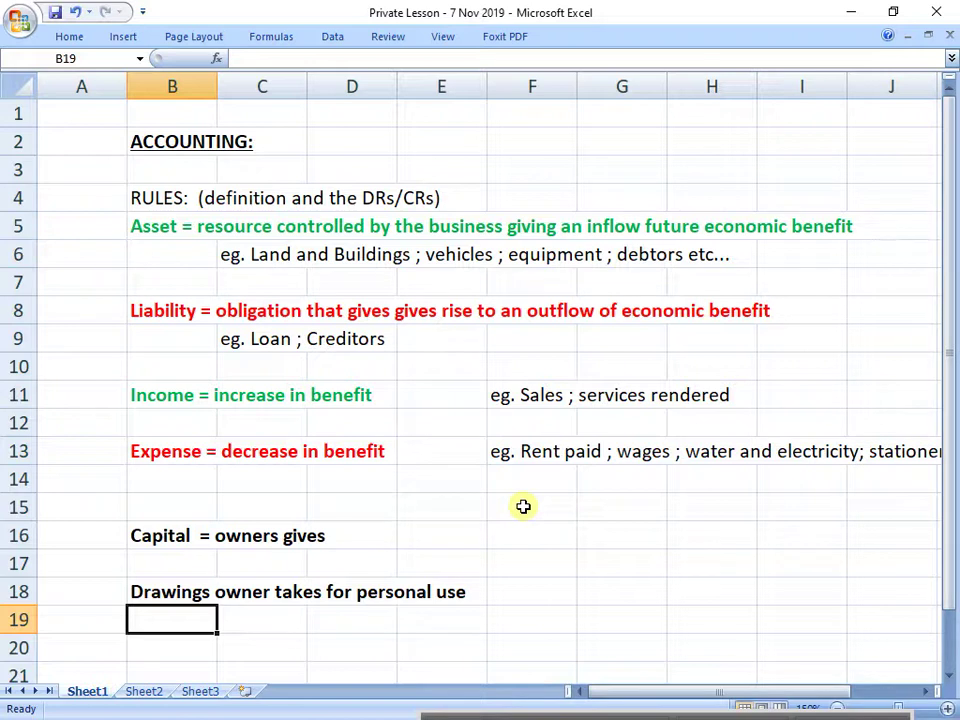
Format the "RULES: (definition and the DRs/CRs)" heading in cell B4 as bold and underlined.
left_click(178, 195)
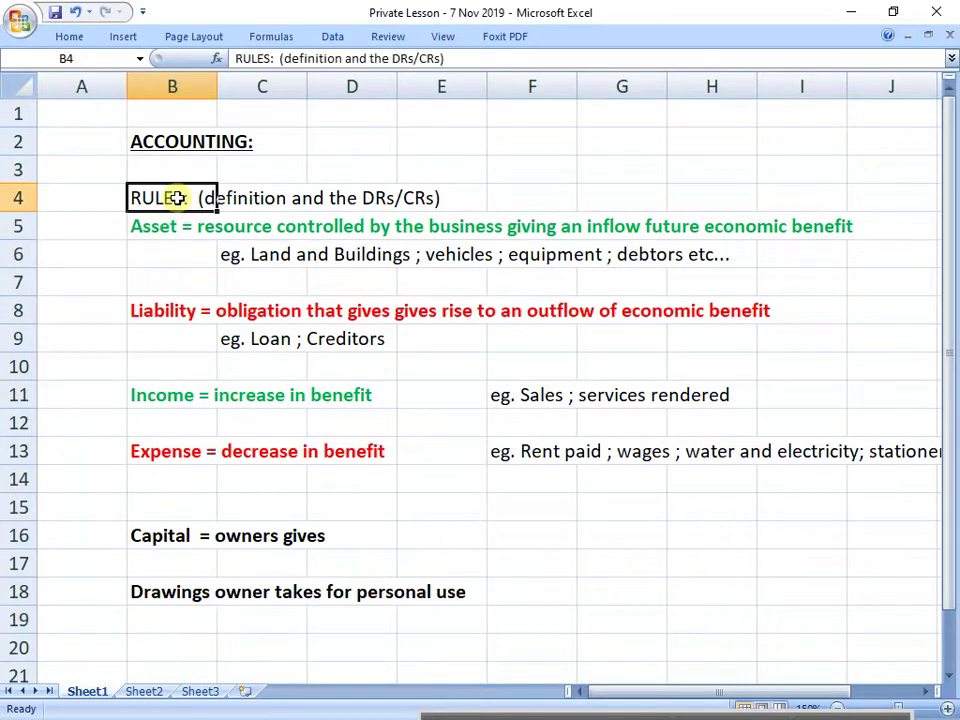
key("ctrl+b")
left_click(262, 479)
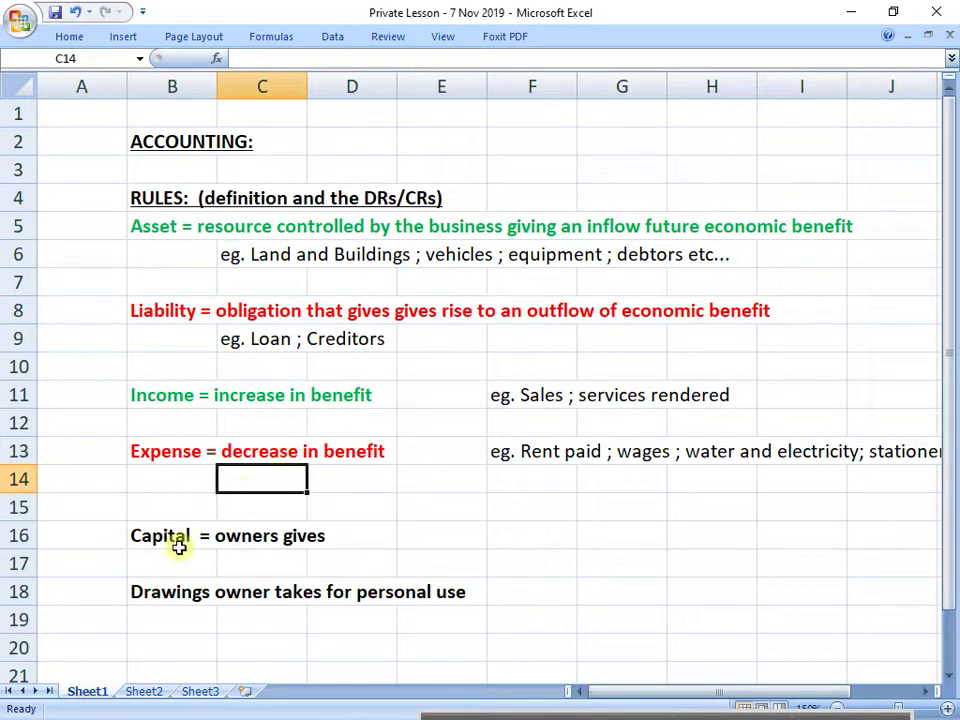
Review the capital and drawings rows and the asset, liability, income and expense definitions by selecting each block.
left_click_drag(178, 543, 467, 590)
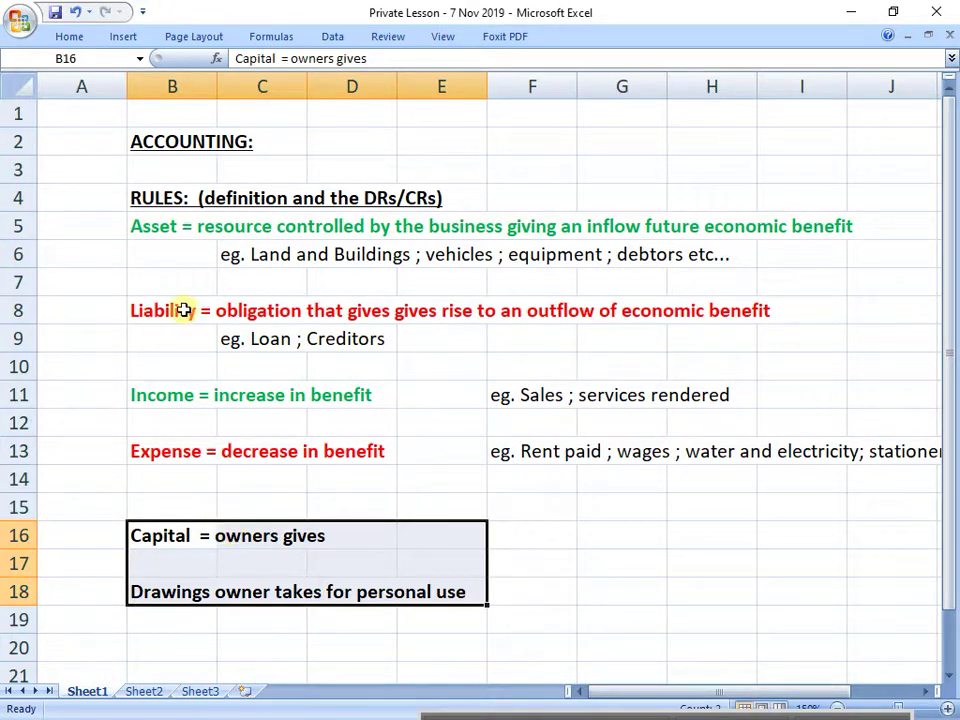
left_click_drag(178, 228, 905, 464)
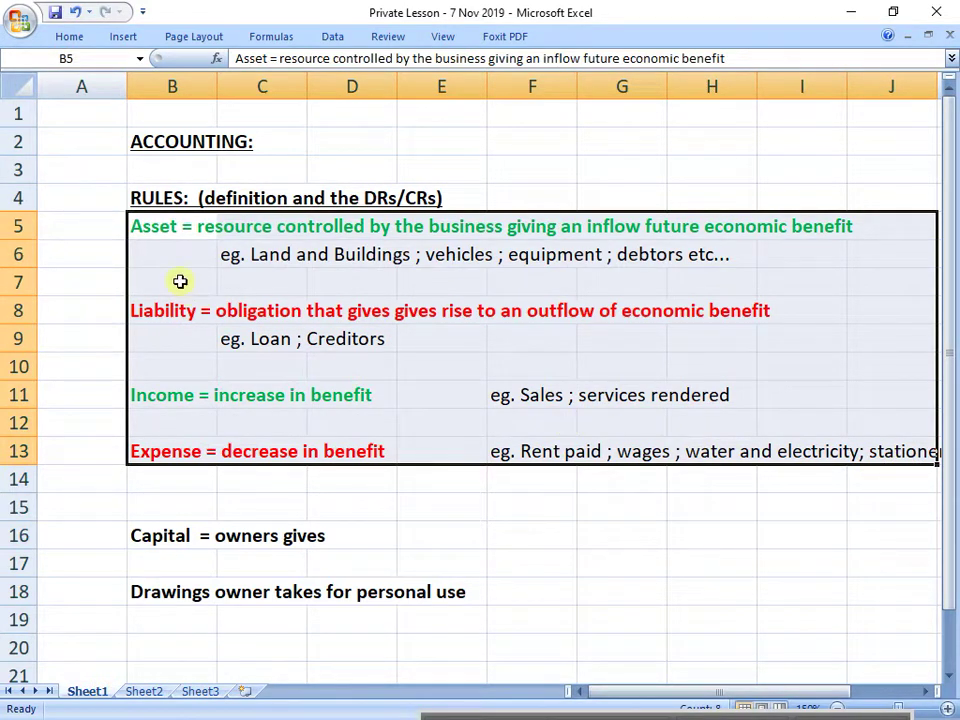
left_click_drag(150, 227, 545, 200)
left_click_drag(190, 310, 505, 276)
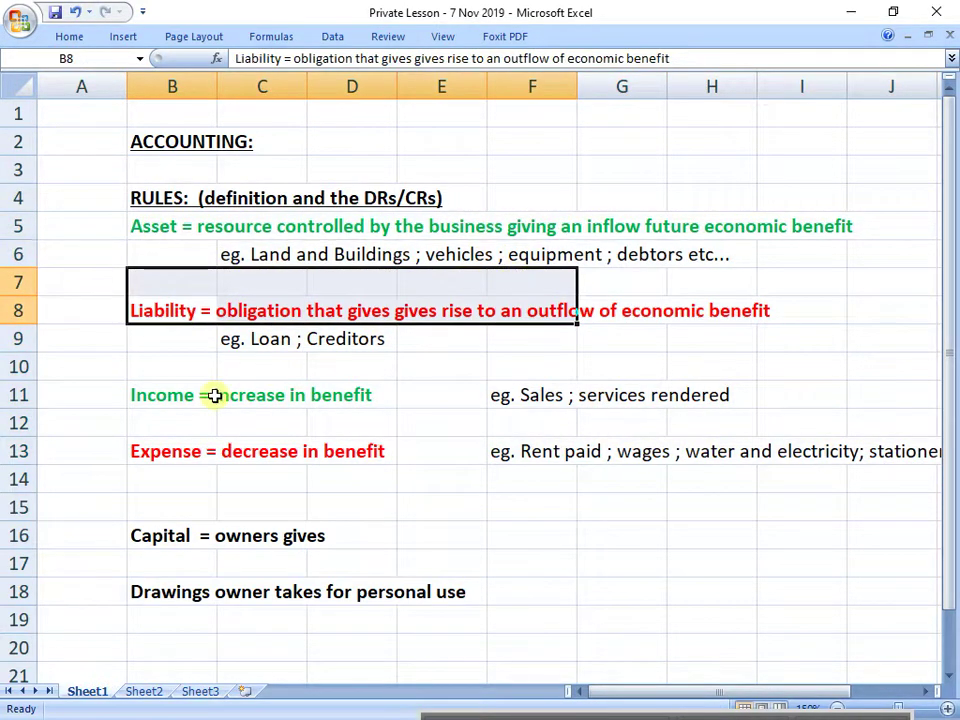
left_click_drag(214, 394, 340, 402)
left_click_drag(188, 455, 354, 456)
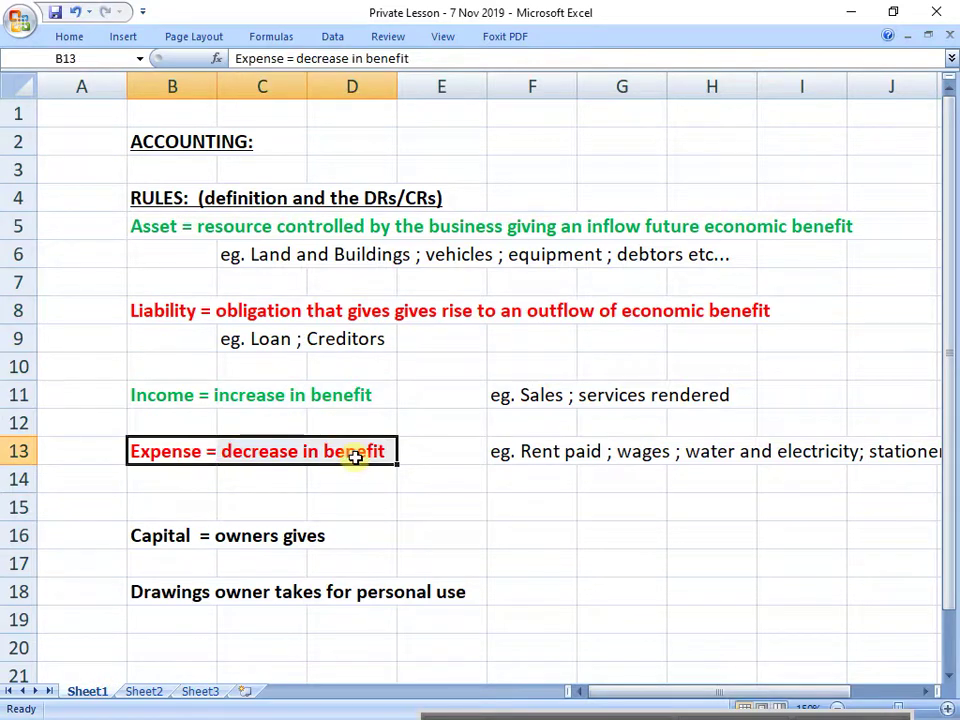
Enter the heading "RULES: (DRs and CRs)" in cell B22 and format it as bold and underlined.
scroll(356, 456, "down", 2)
left_click(195, 536)
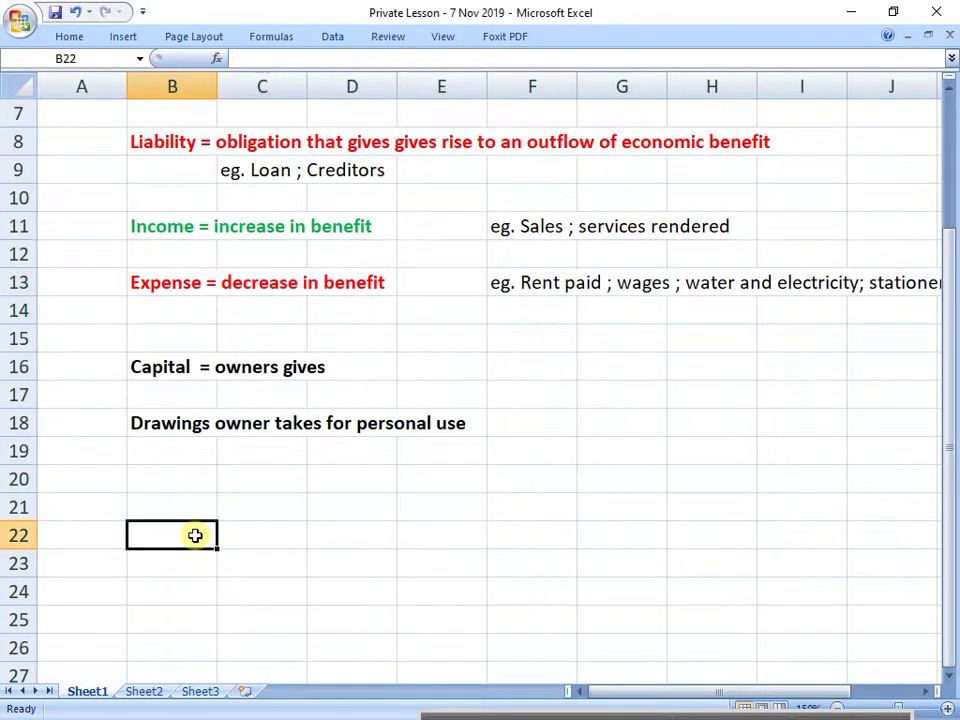
type("RULES")
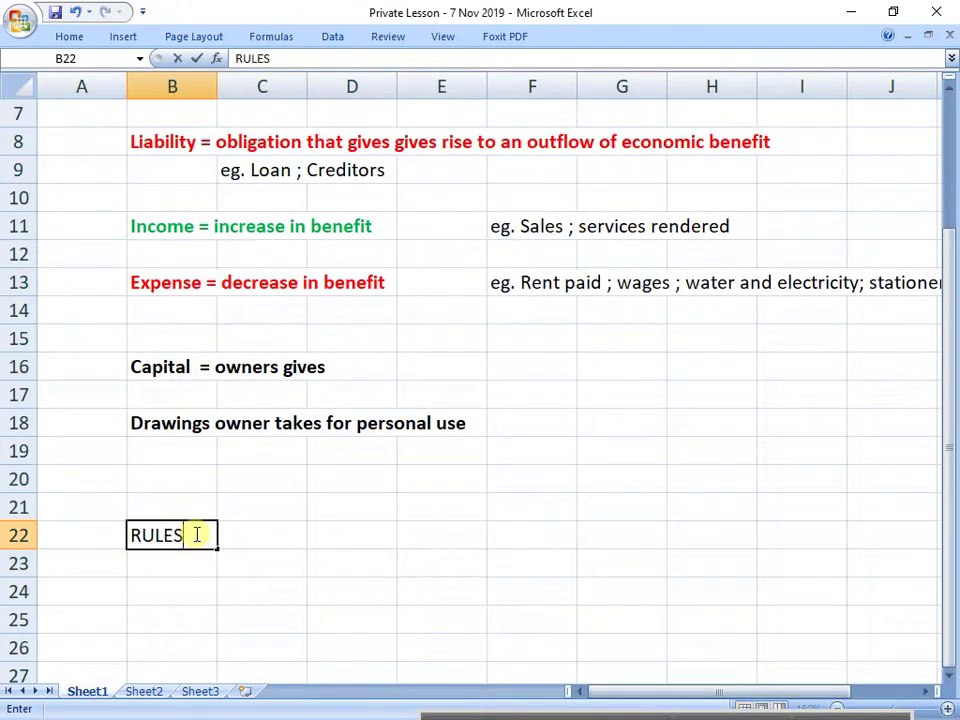
type(": (DRs and CRs)")
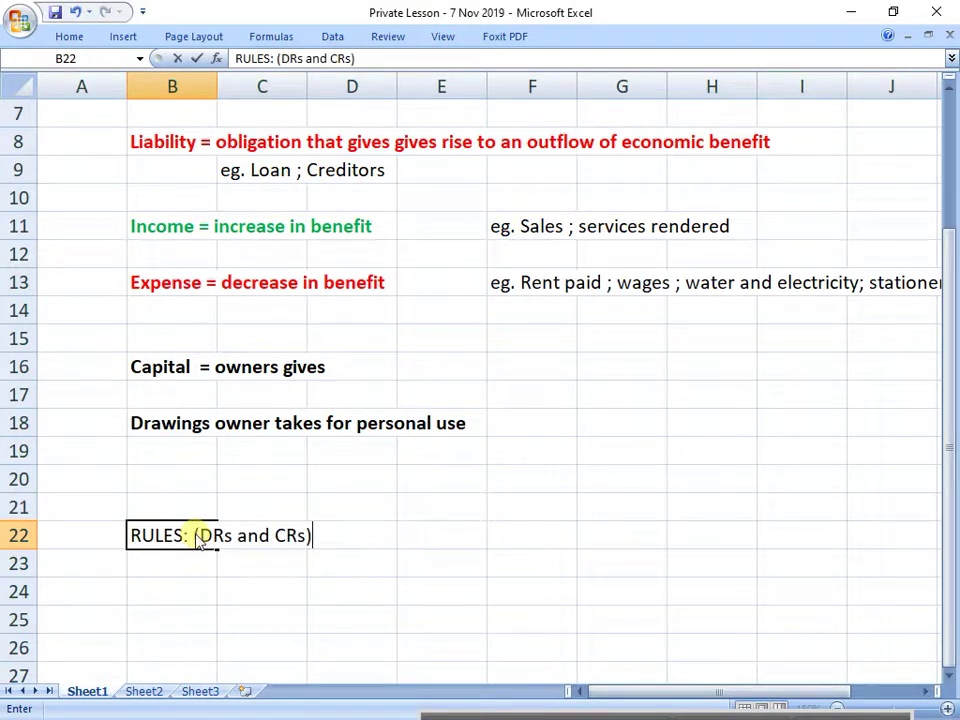
key("Return")
left_click(197, 535)
key("ctrl+b")
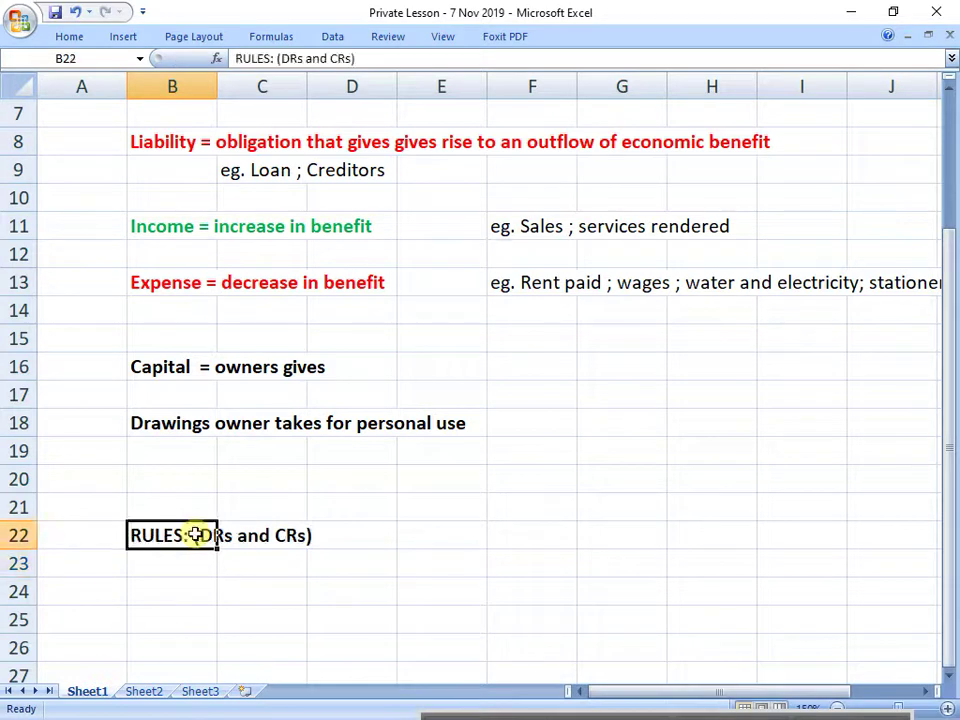
key("ctrl+u")
Enter the label "ASSET:" in cell B24 below the debit and credit rules heading.
key("Down")
key("Down")
type("ASSET")
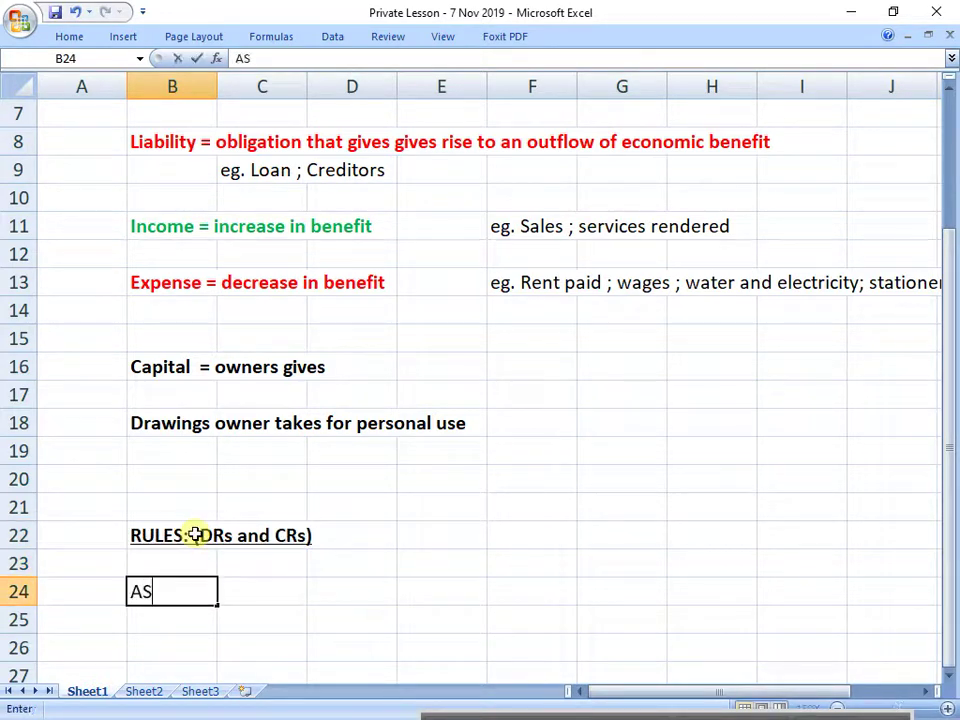
key("Return")
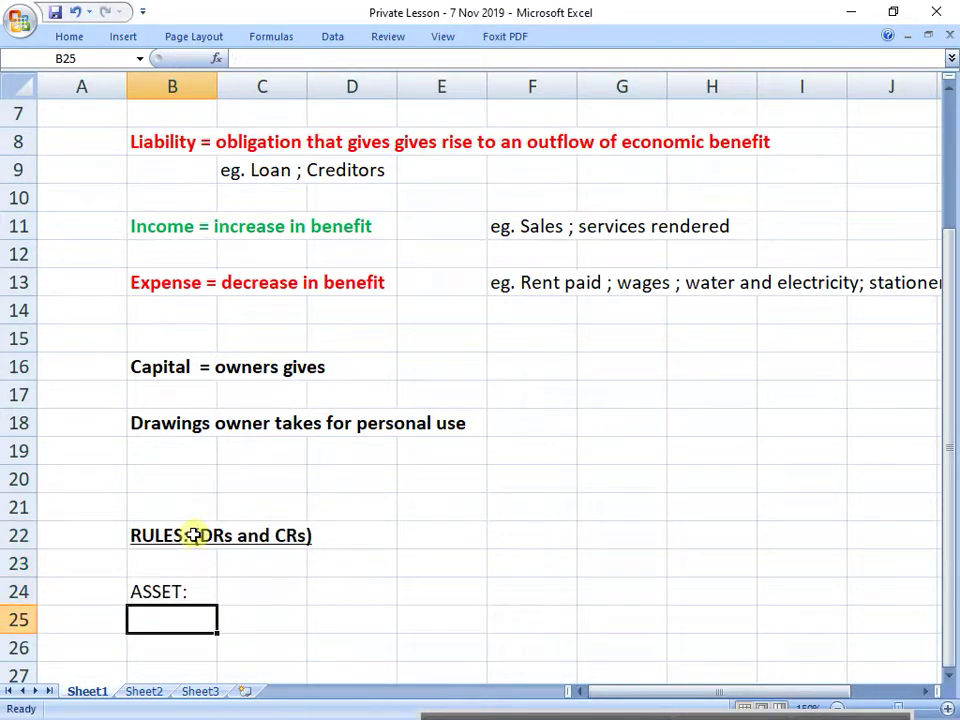
Enter the asset rule below the ASSET: label, with "DR +" in B25 and "Cr -" in C25.
type("DR +")
key("Return")
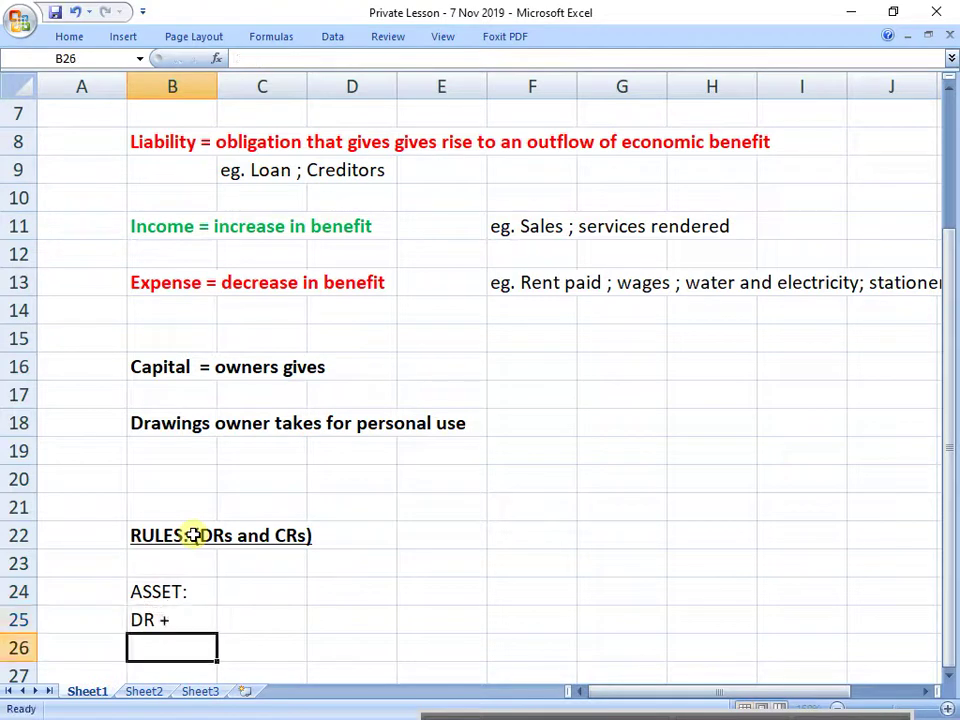
left_click(268, 625)
type("Cr -")
key("Return")
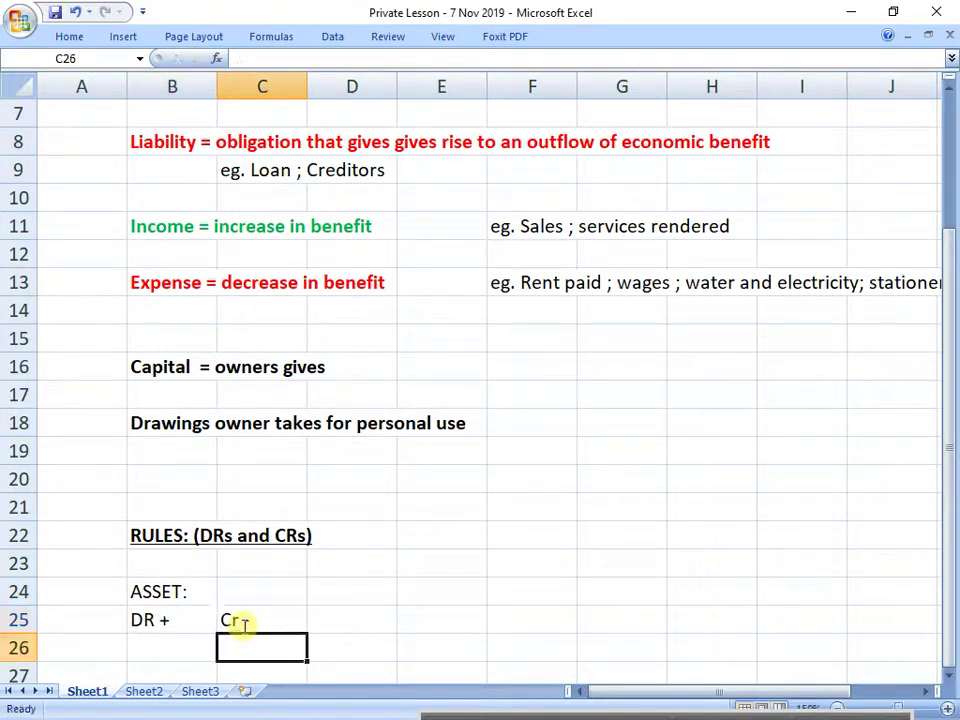
Enter the label "LIABILITY" in cell F24, on the same row as the asset label.
scroll(406, 562, "down", 1)
left_click(514, 500)
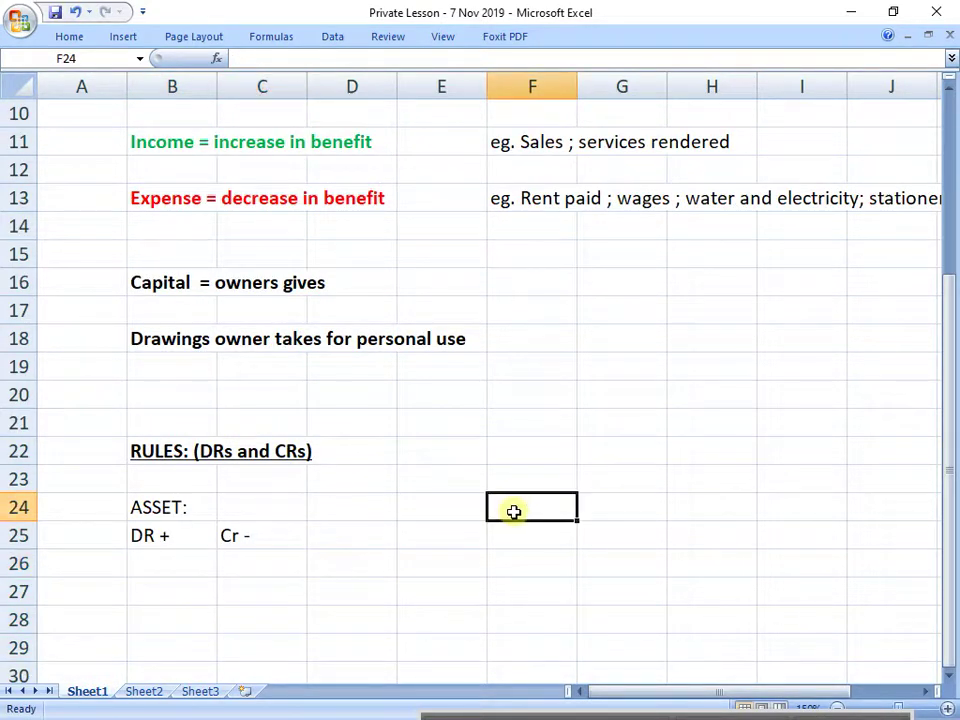
type("Liab")
key("BackSpace")
key("BackSpace")
key("BackSpace")
type("IABILITY")
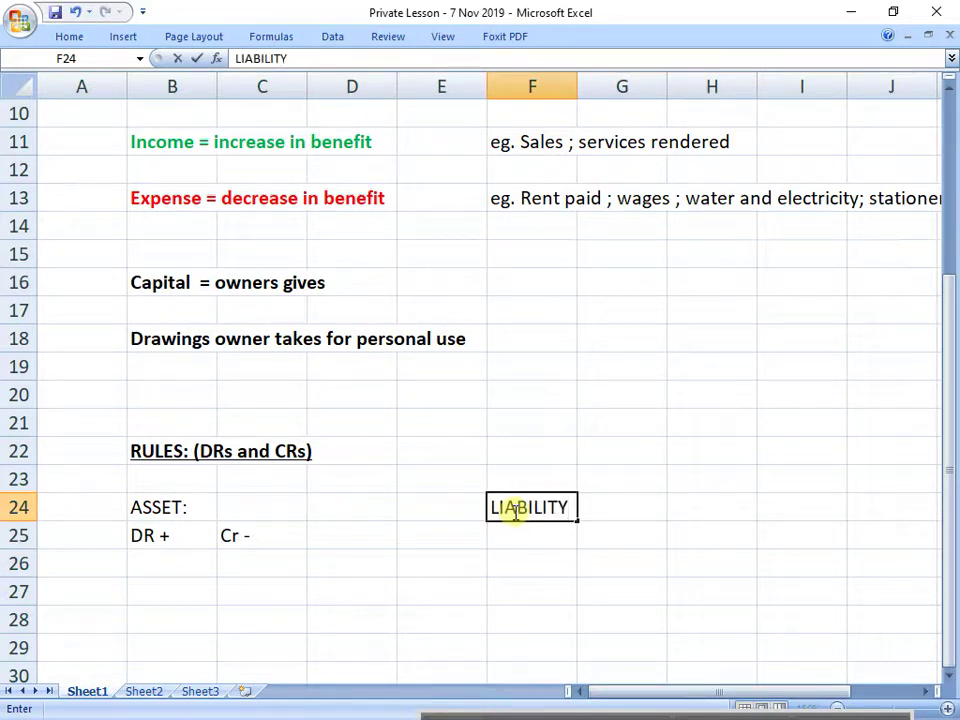
key("Return")
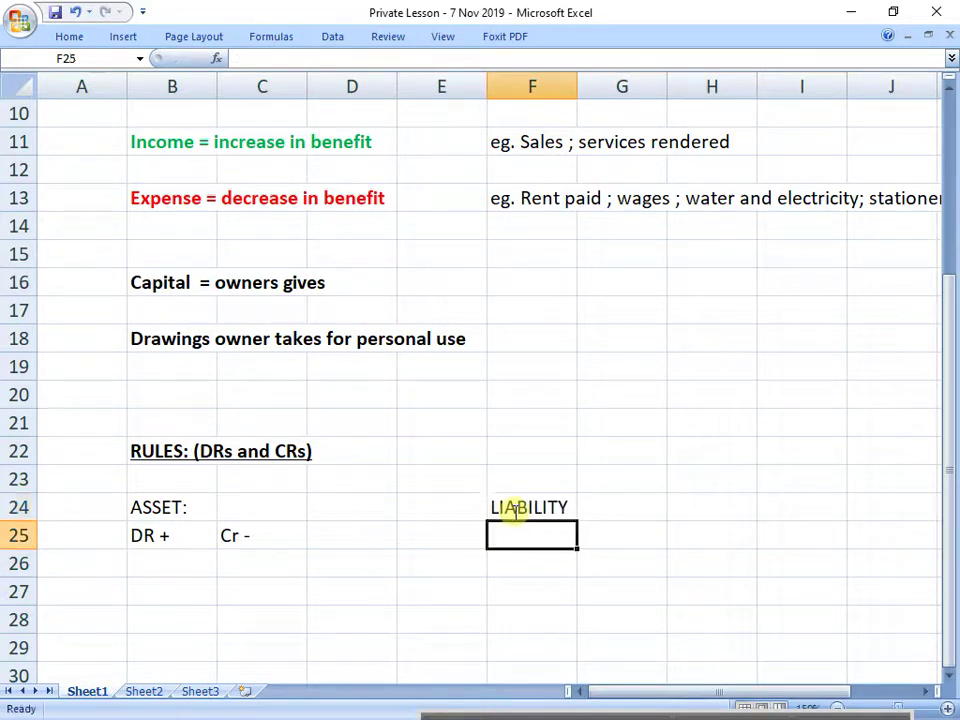
Enter the liability rule below its label, with "DR -" in F25 and "CR +" in G25.
type("DR -")
key("Return")
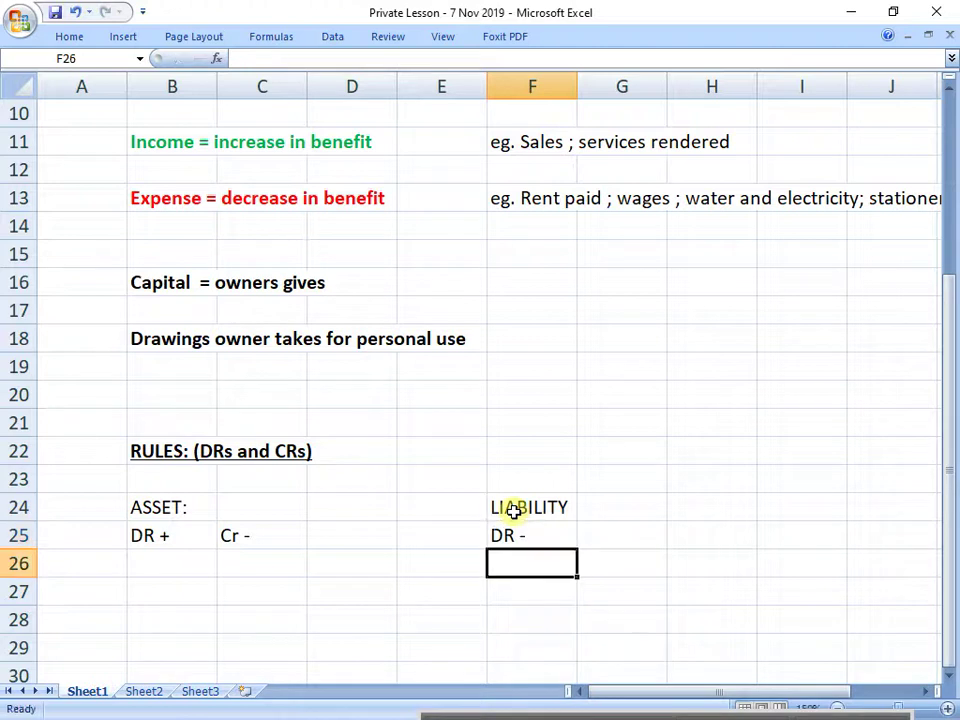
key("Up")
key("Right")
type("CR +")
key("Return")
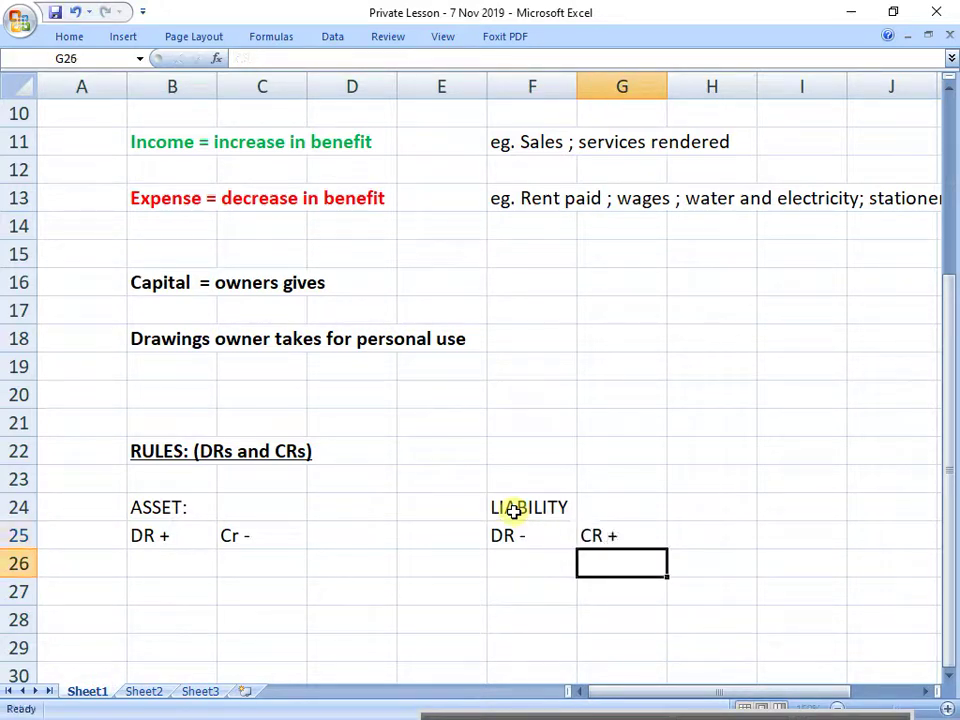
Add a colon to the LIABILITY label in F24 and format it as bold and underlined.
left_click(532, 514)
key("F2")
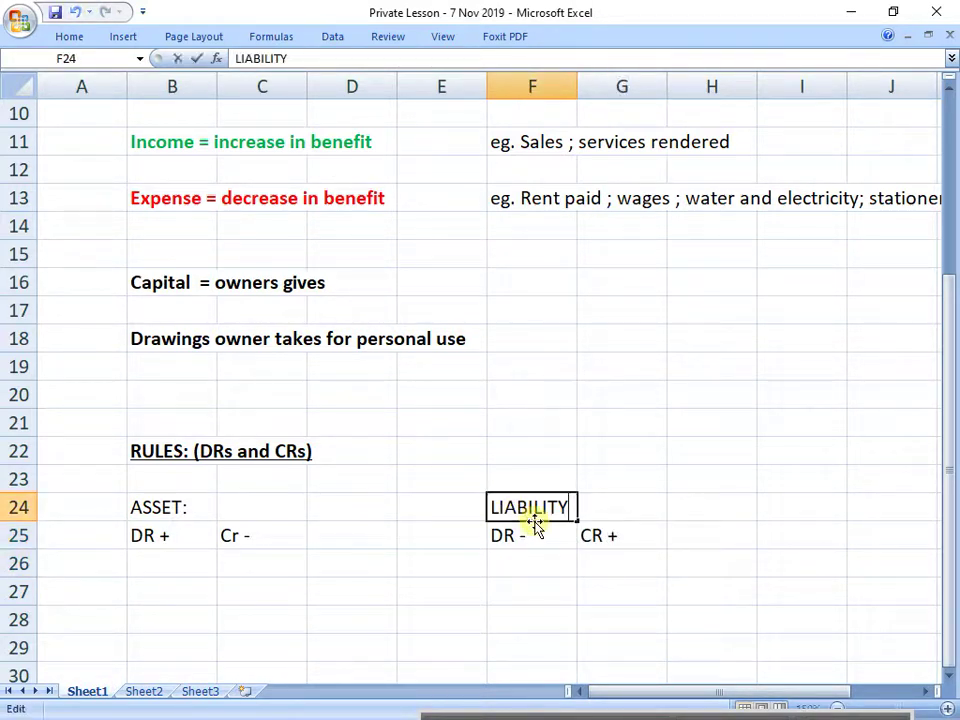
type(":")
key("Return")
key("Up")
key("ctrl+b")
key("ctrl+u")
Format the ASSET: label in cell B24 as bold and underlined.
key("Left")
key("Left")
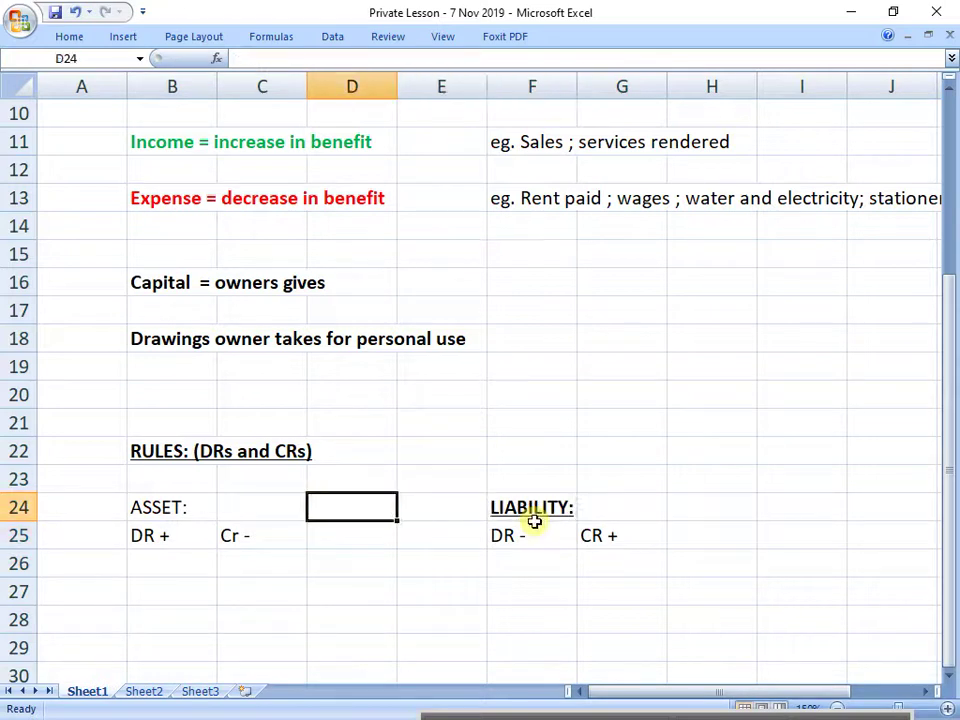
key("Left")
key("Left")
key("ctrl+b")
key("ctrl+u")
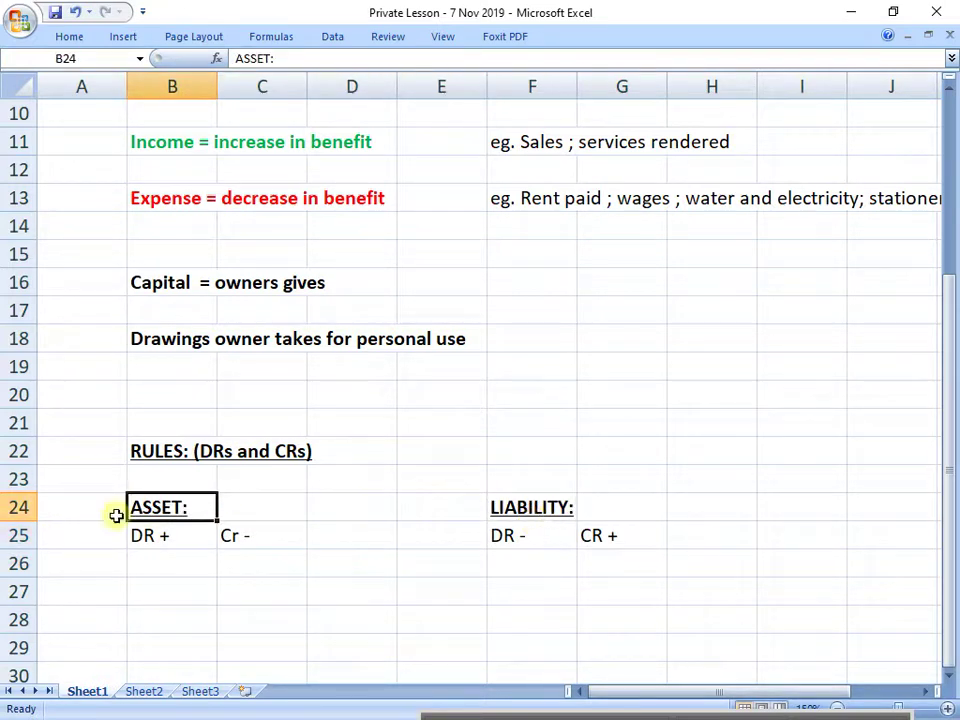
Set the font color of the asset block B24:C25 to green.
left_click_drag(135, 510, 247, 527)
left_click(83, 38)
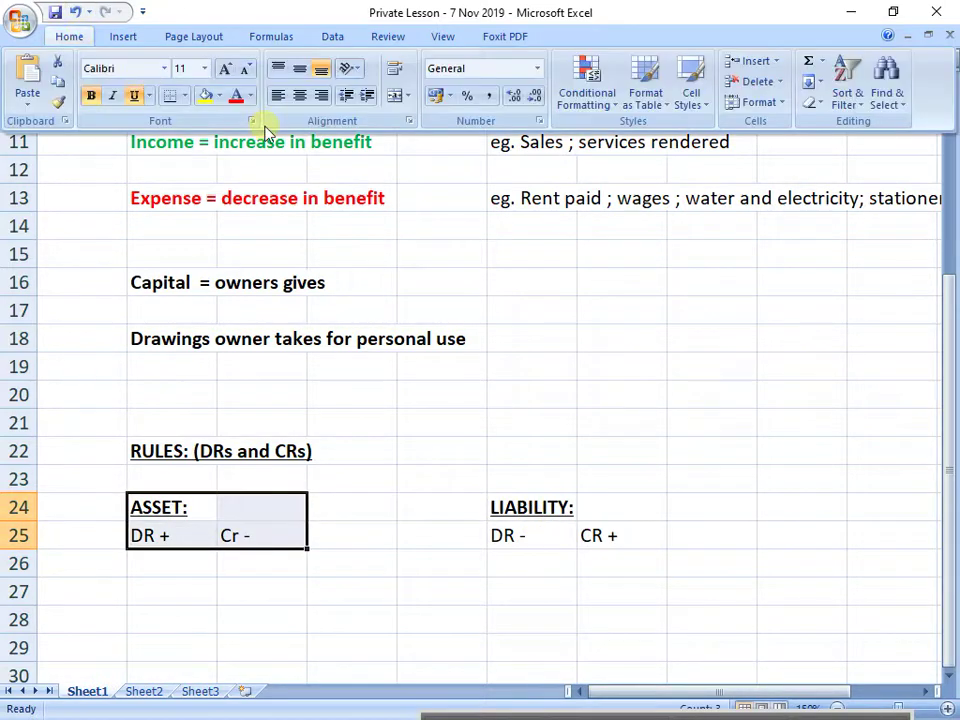
left_click(254, 97)
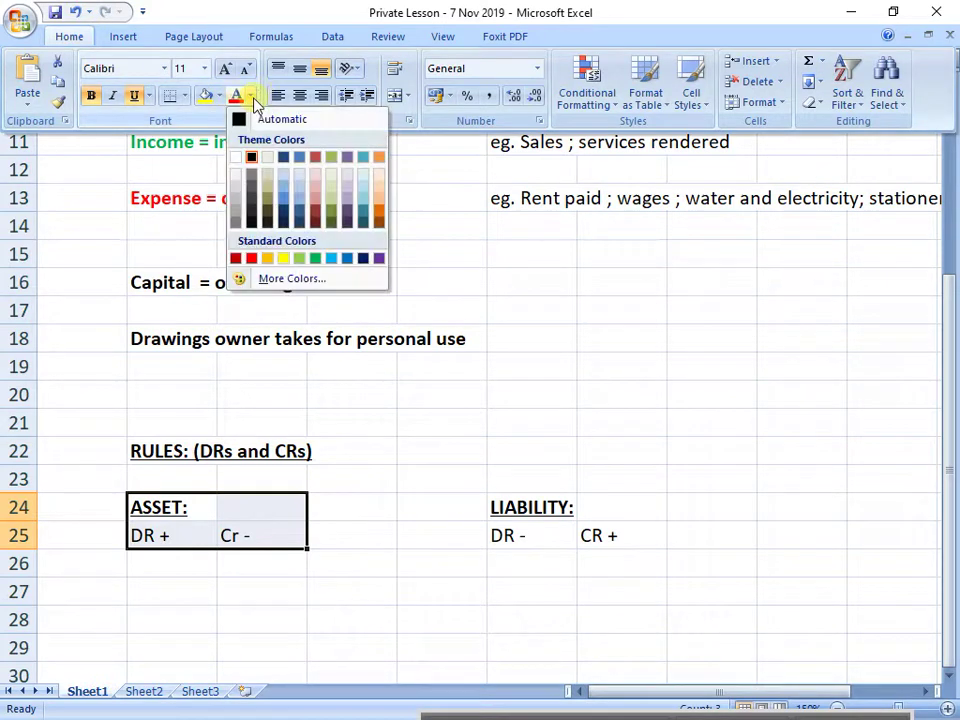
left_click(321, 262)
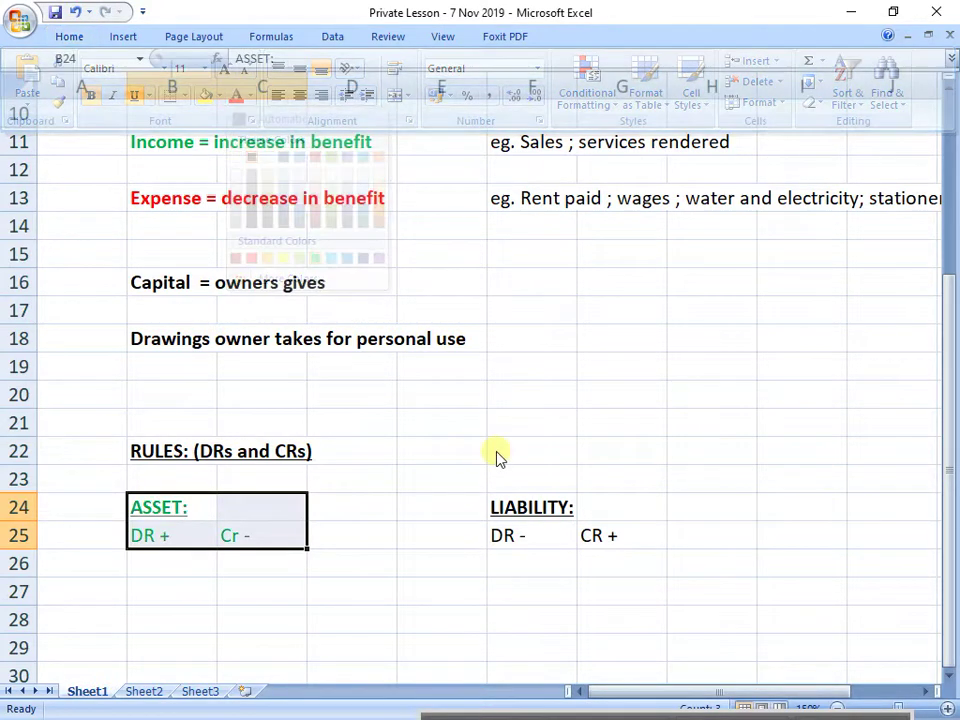
Set the font color of the liability block F24:G25 to red.
left_click_drag(521, 507, 609, 536)
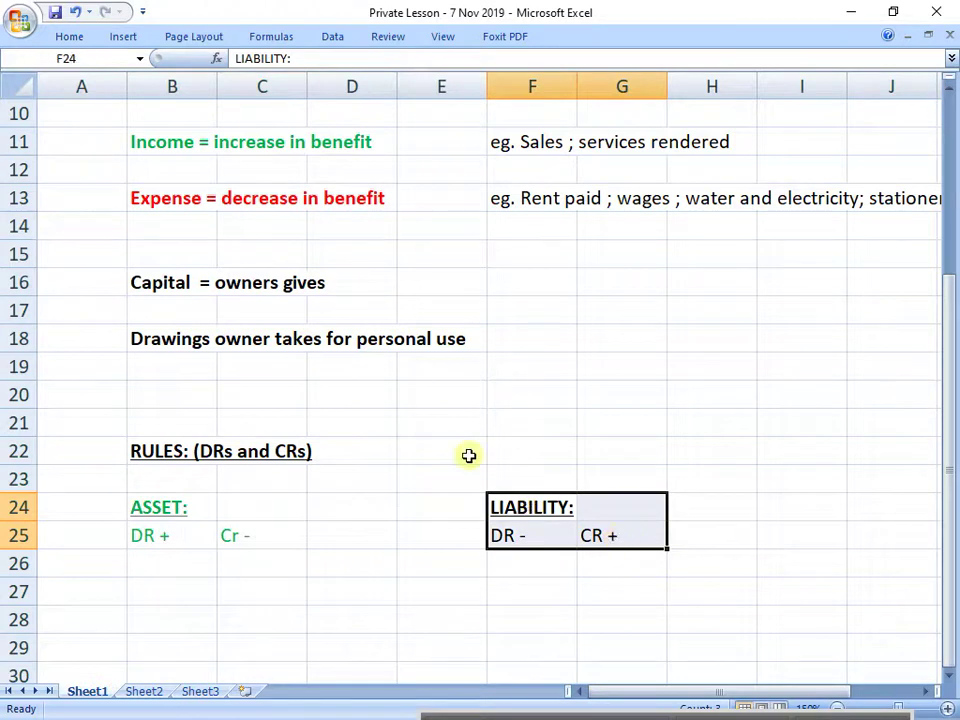
left_click(70, 38)
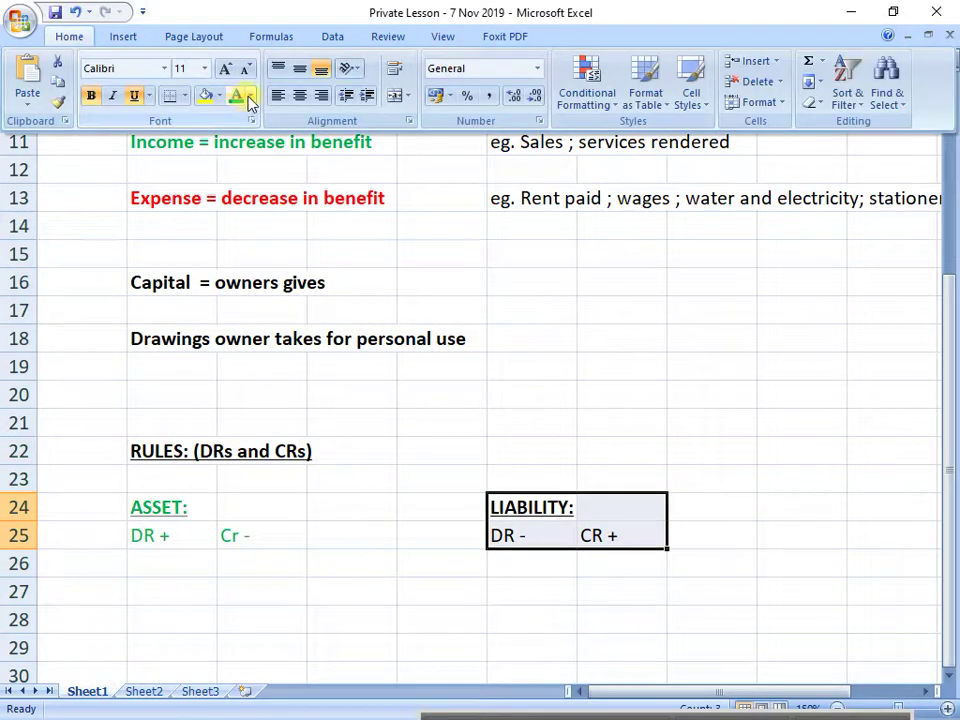
left_click(250, 96)
left_click(521, 714)
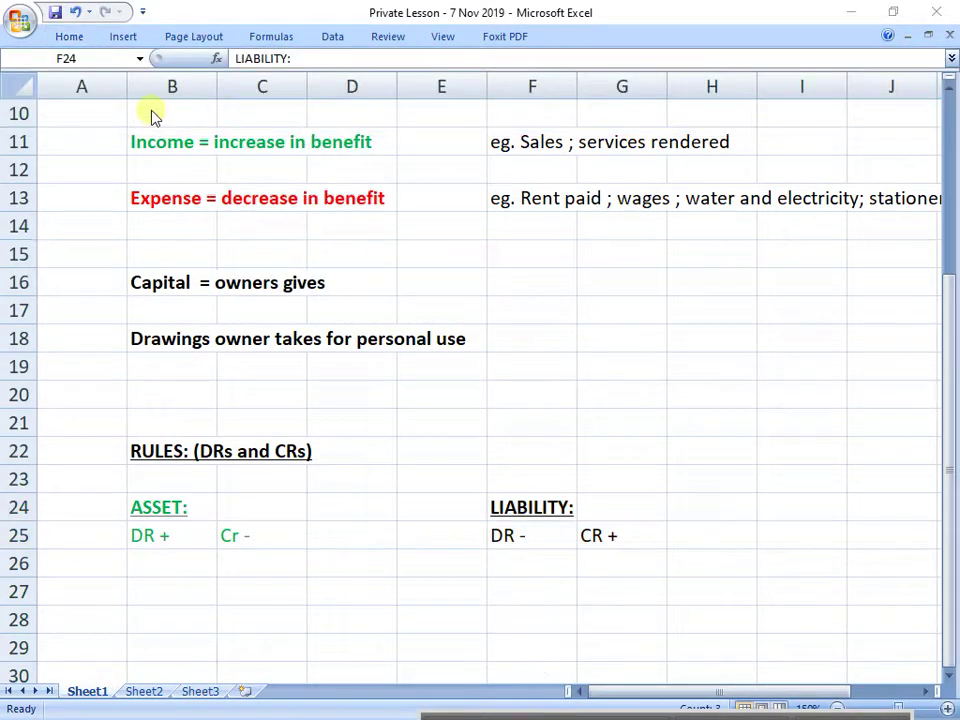
left_click_drag(510, 508, 604, 522)
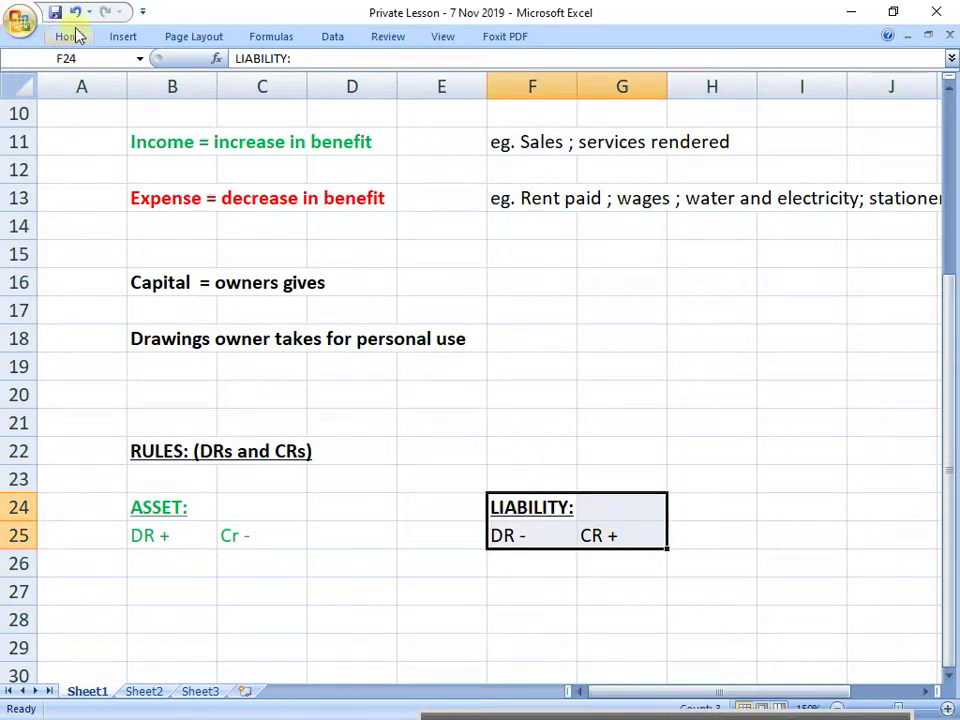
left_click(74, 34)
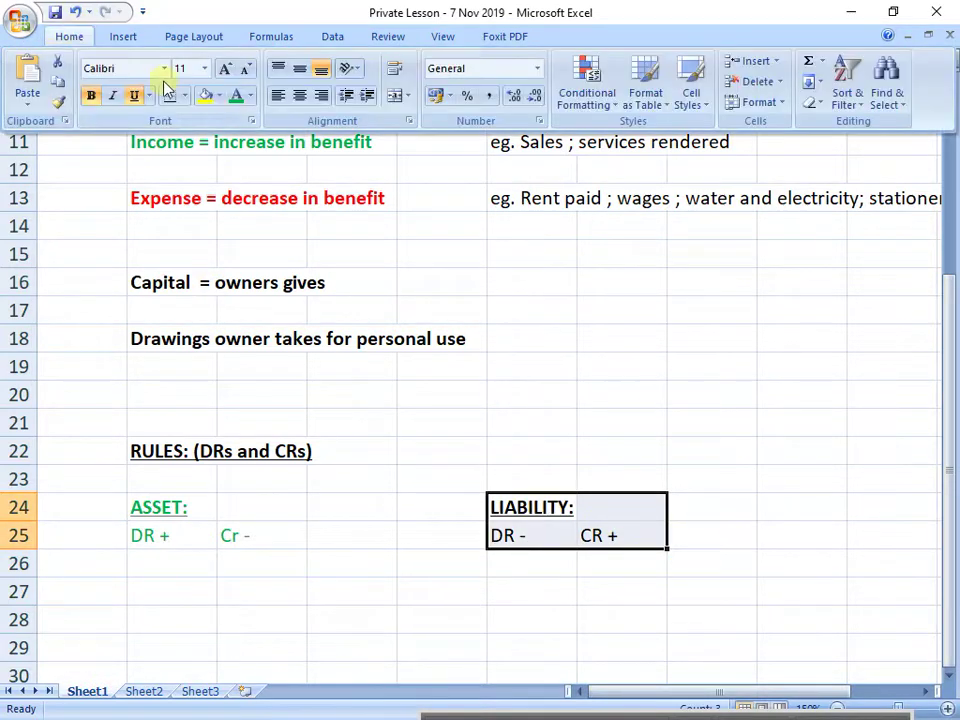
left_click(250, 96)
left_click(252, 258)
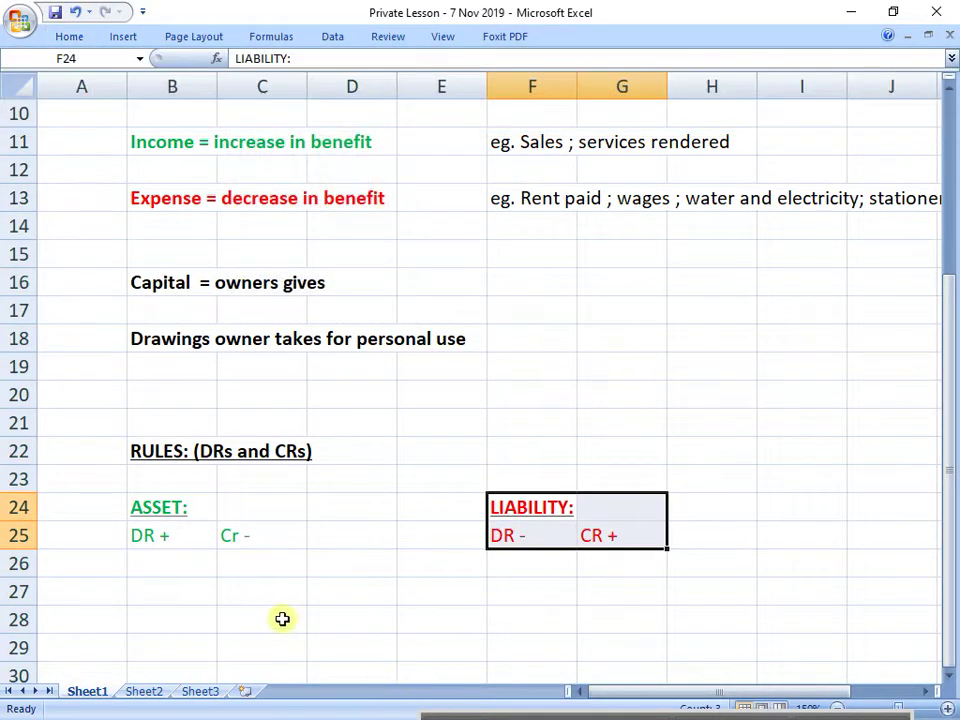
Enter the label "INCOME:" in cell B27 below the asset block.
left_click(281, 619)
scroll(219, 617, "down", 2)
left_click(188, 435)
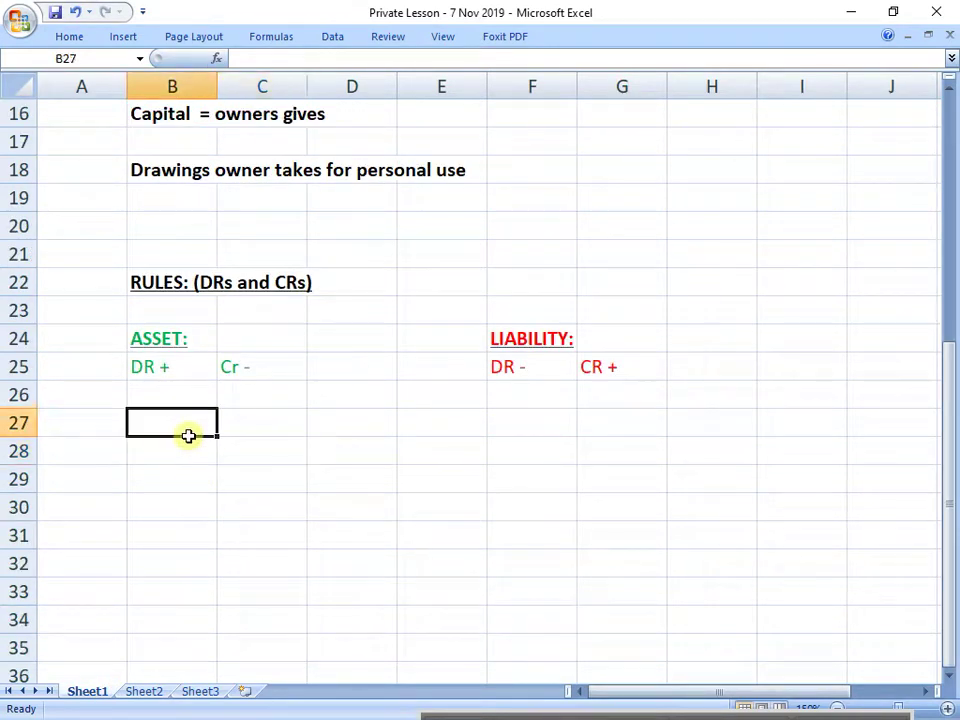
type("INCOME")
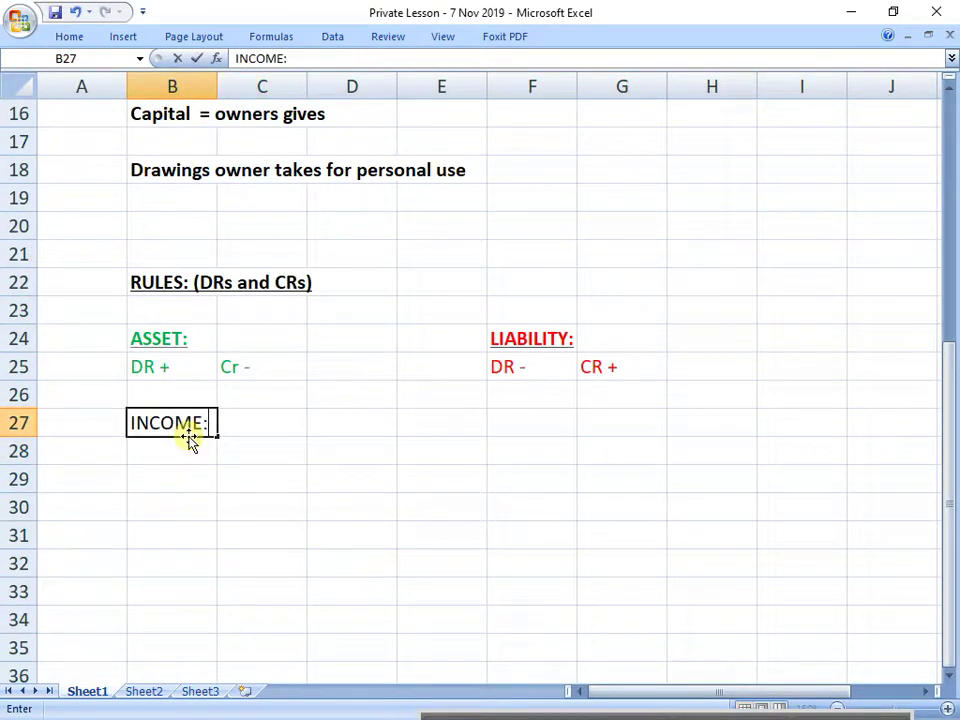
type(":")
key("Return")
Enter the label "EXPENSE:" in cell F27, on the same row as the income label.
key("Up")
key("Right")
key("Right")
key("Right")
type("E")
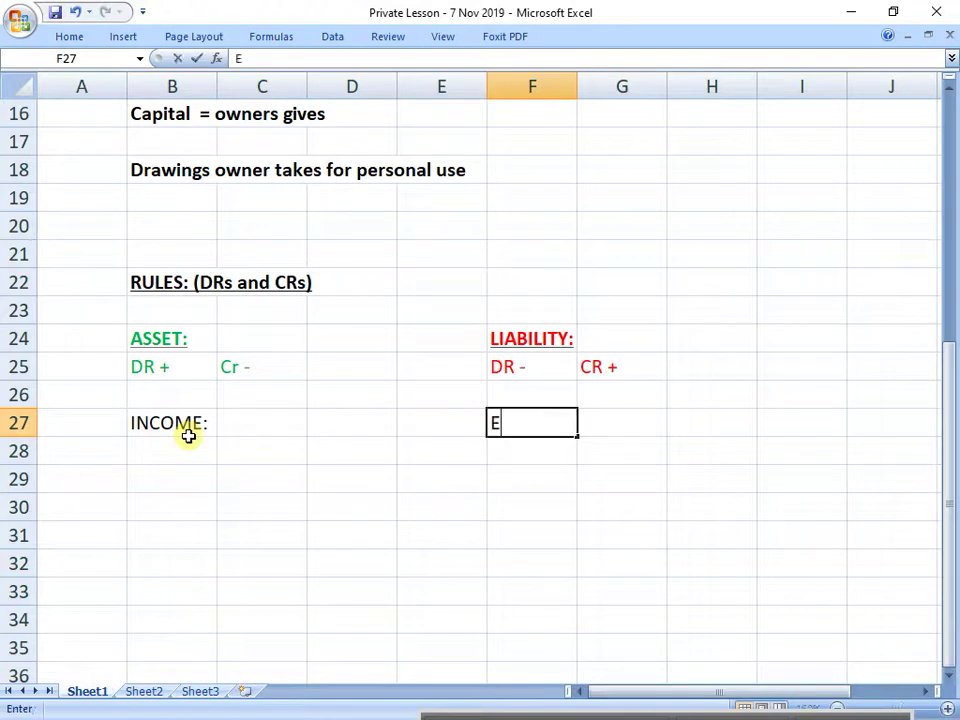
type("XPENSES")
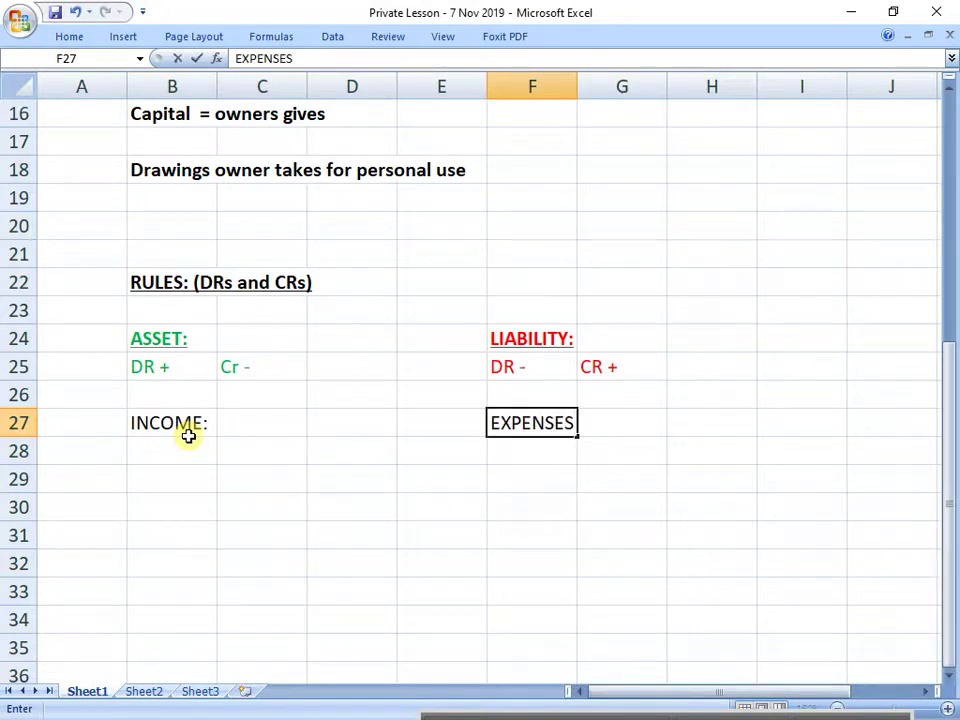
key("BackSpace")
type(":")
key("Return")
Copy the liability rule "DR -" and "CR +" from F25:G25 into B28:C28 below the INCOME: label.
key("Left")
key("Left")
key("Left")
key("Left")
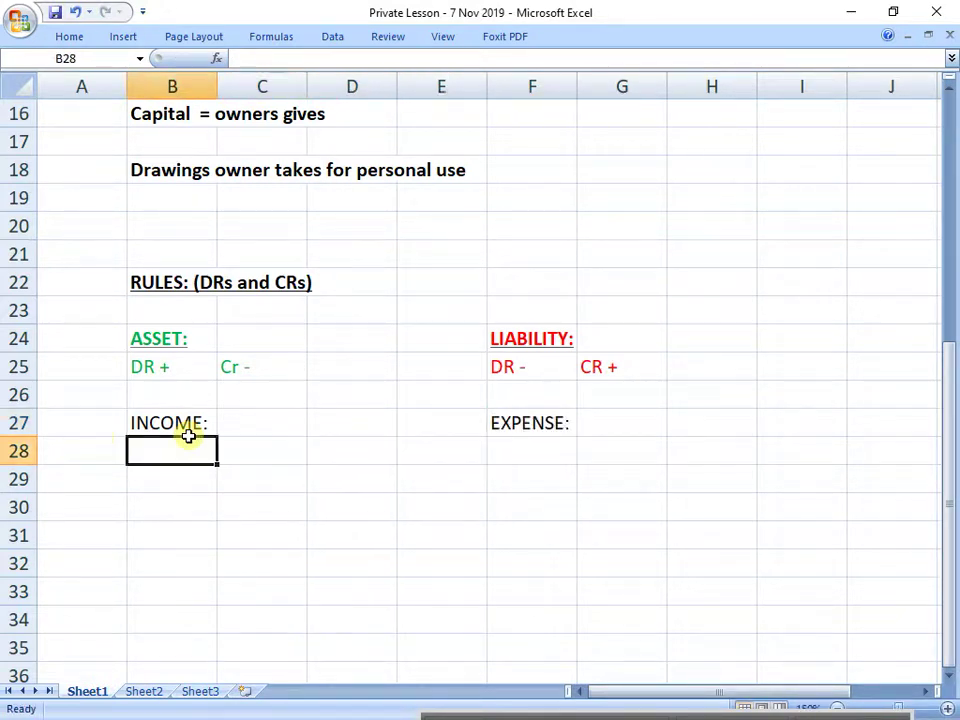
key("Up")
key("Up")
key("Up")
key("Right")
key("Right")
key("Right")
key("Right")
key("shift+Right")
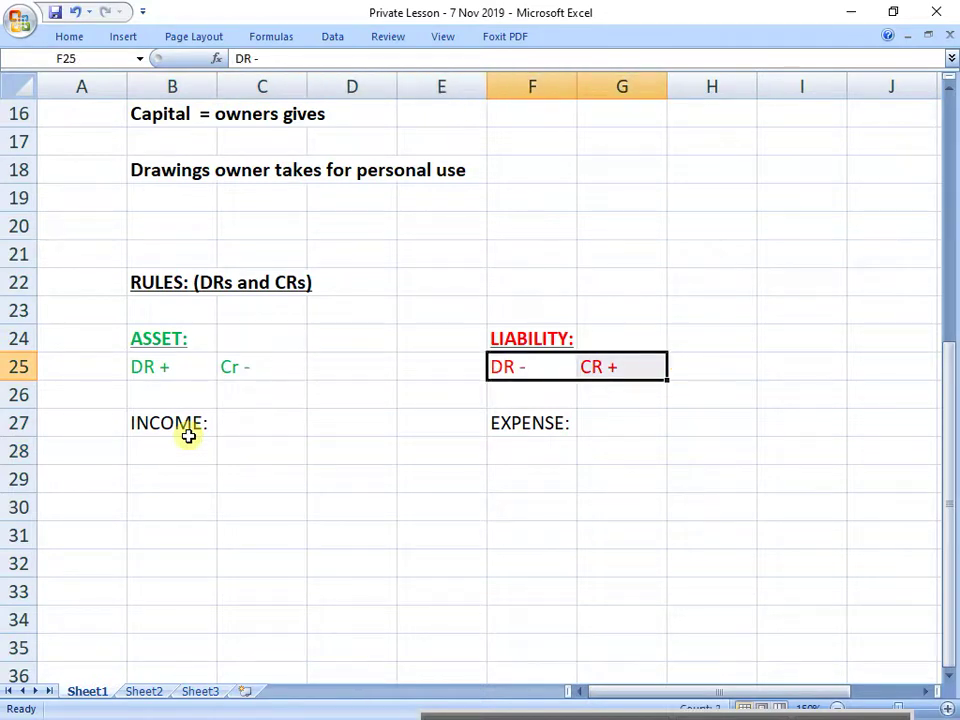
key("ctrl+c")
key("Down")
key("Down")
key("Down")
key("Left")
key("Left")
key("Left")
key("Left")
key("ctrl+v")
Copy the asset rule "DR +" and "Cr -" from B25:C25 into F28:G28 below the EXPENSE: label.
key("Right")
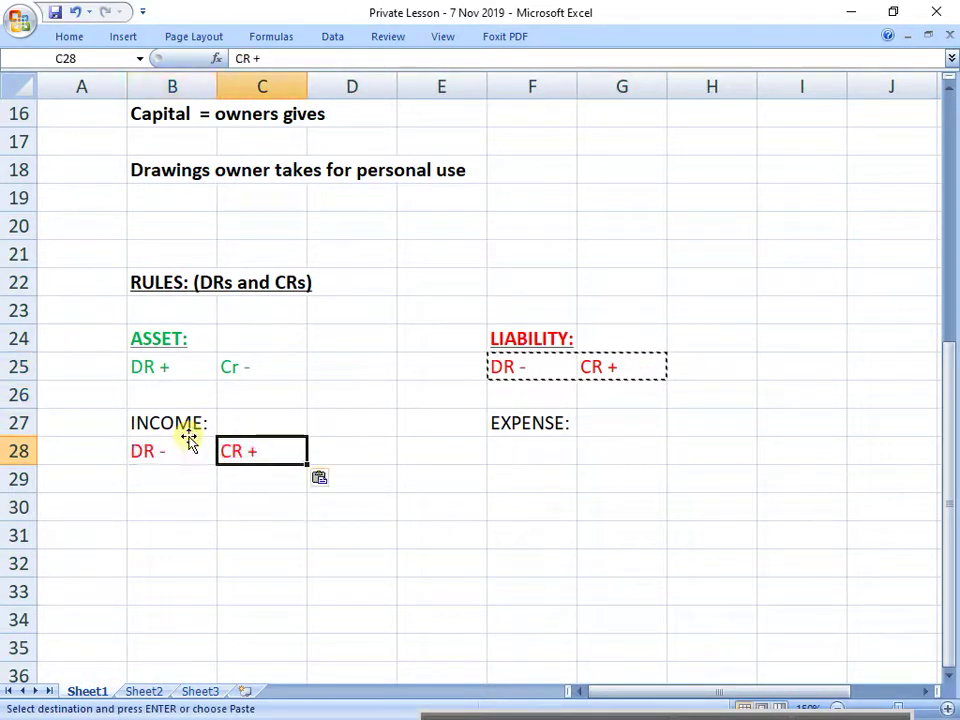
key("Up")
key("Up")
key("Right")
key("Up")
key("Left")
key("Left")
key("shift+Right")
key("ctrl+c")
key("Down")
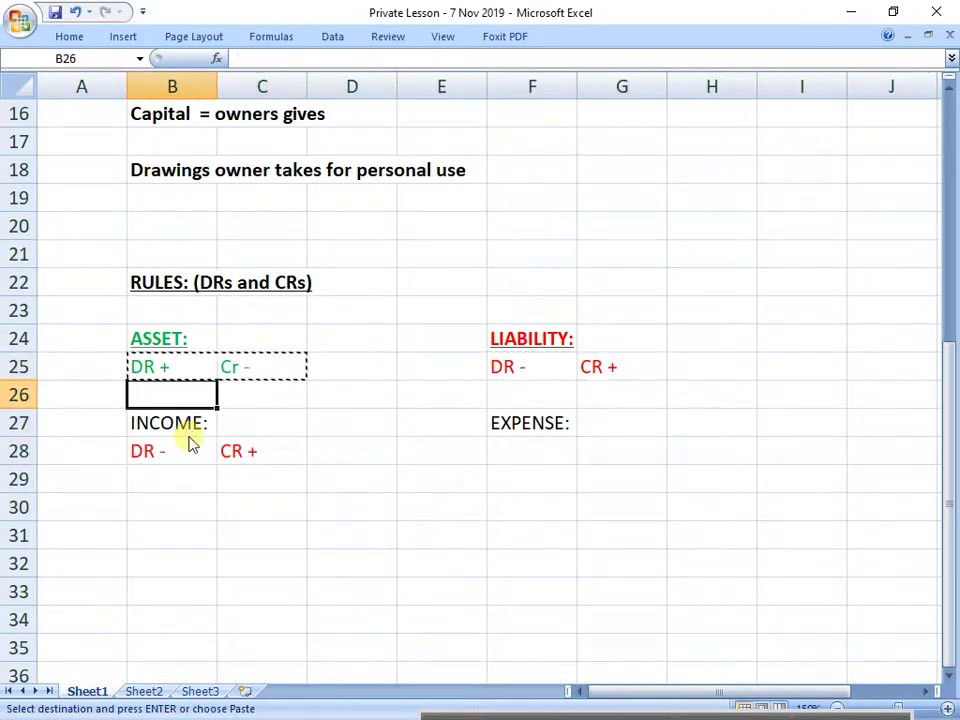
key("Down")
key("Down")
key("Right")
key("Right")
key("Right")
key("Right")
key("ctrl+v")
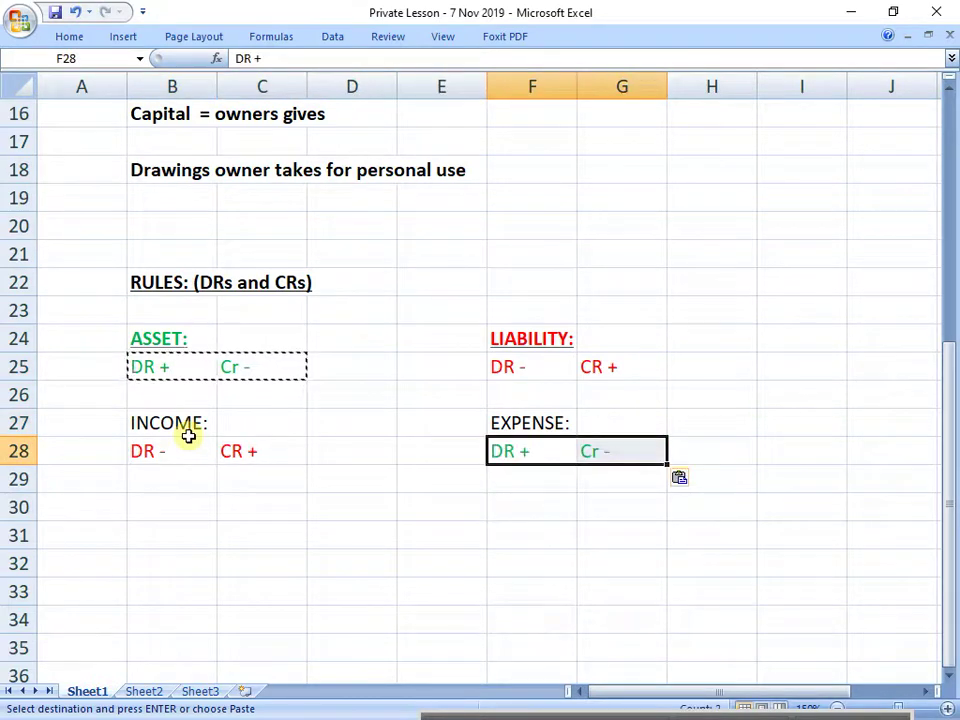
Format the INCOME: label in B27 and the EXPENSE: label in F27 as bold and underlined.
left_click(199, 516)
left_click_drag(174, 422, 251, 422)
key("ctrl+b")
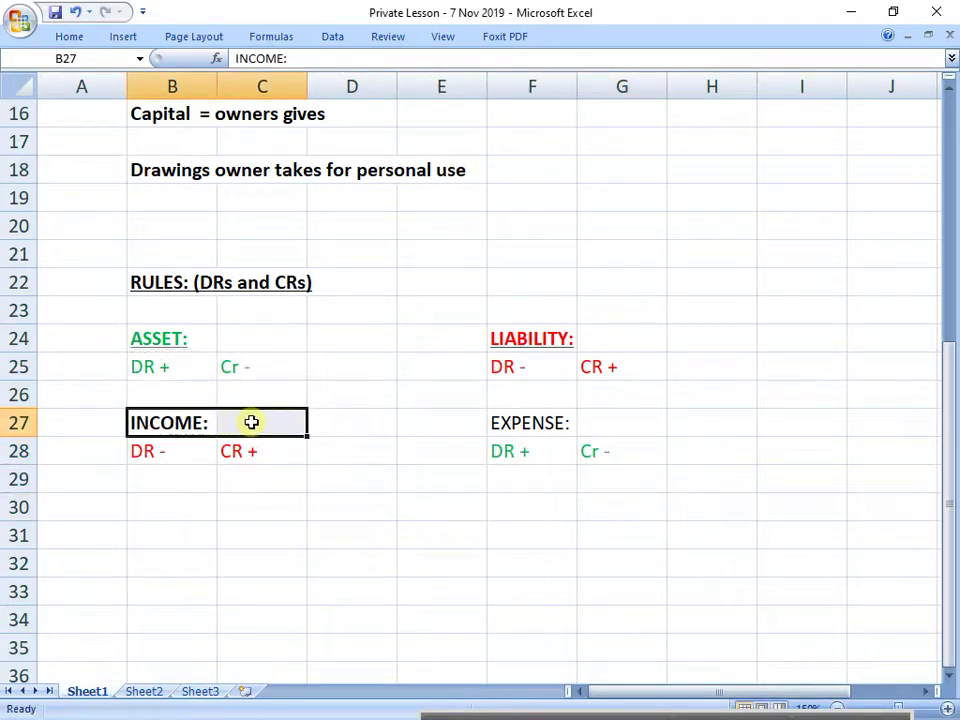
key("ctrl+u")
left_click(518, 423)
key("ctrl+b")
key("ctrl+u")
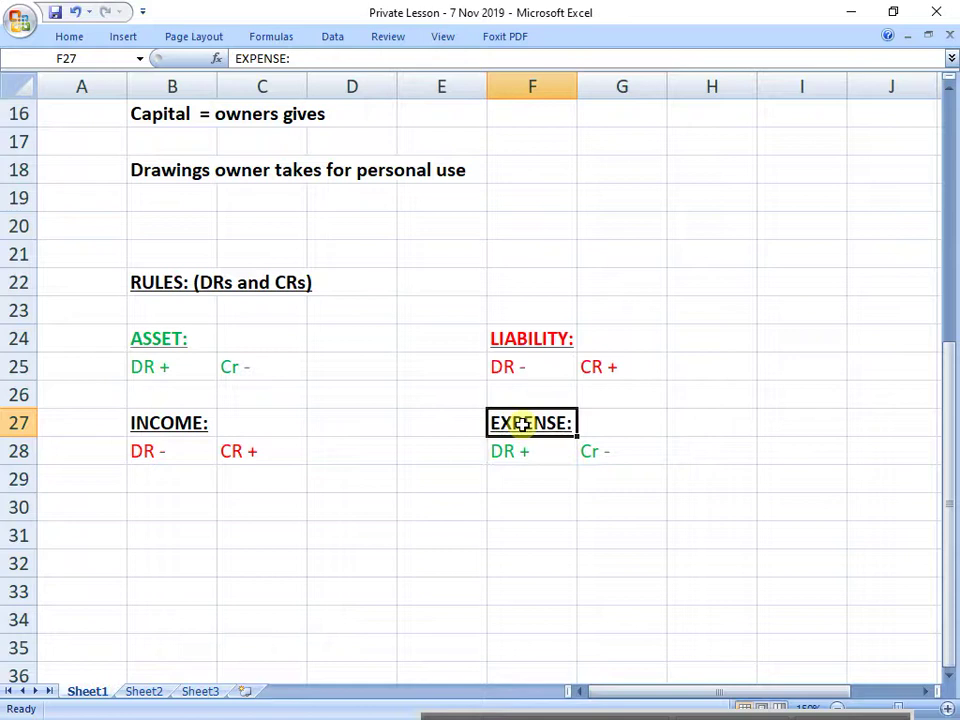
Enter the labels "Capital" in B30 and "Drawings" in F30 below the income and expense blocks.
left_click(165, 507)
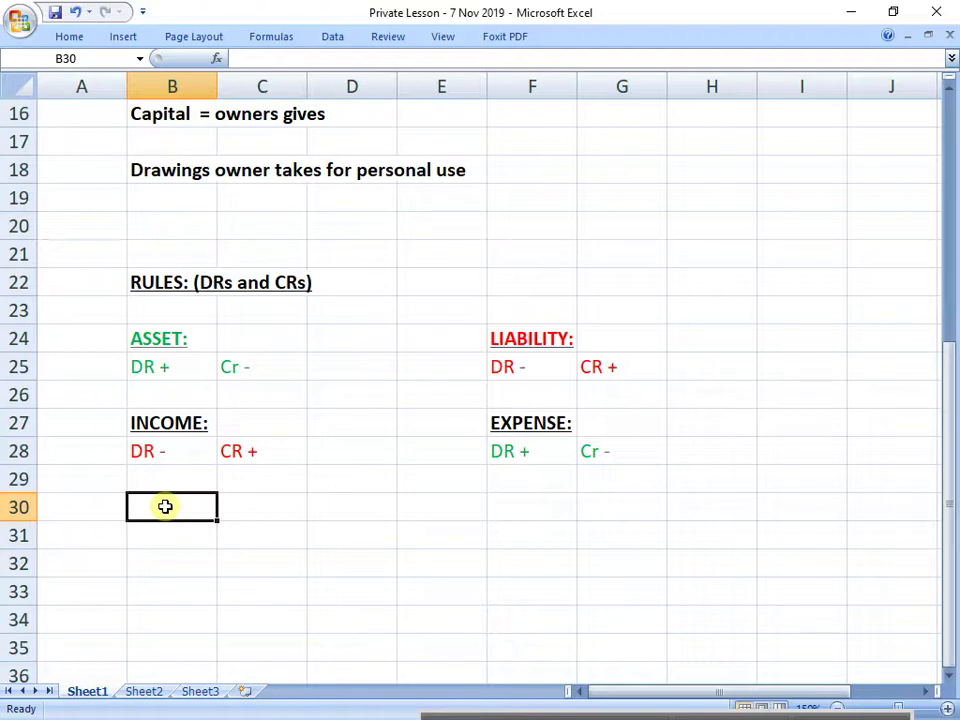
type("Capital")
key("ctrl+Return")
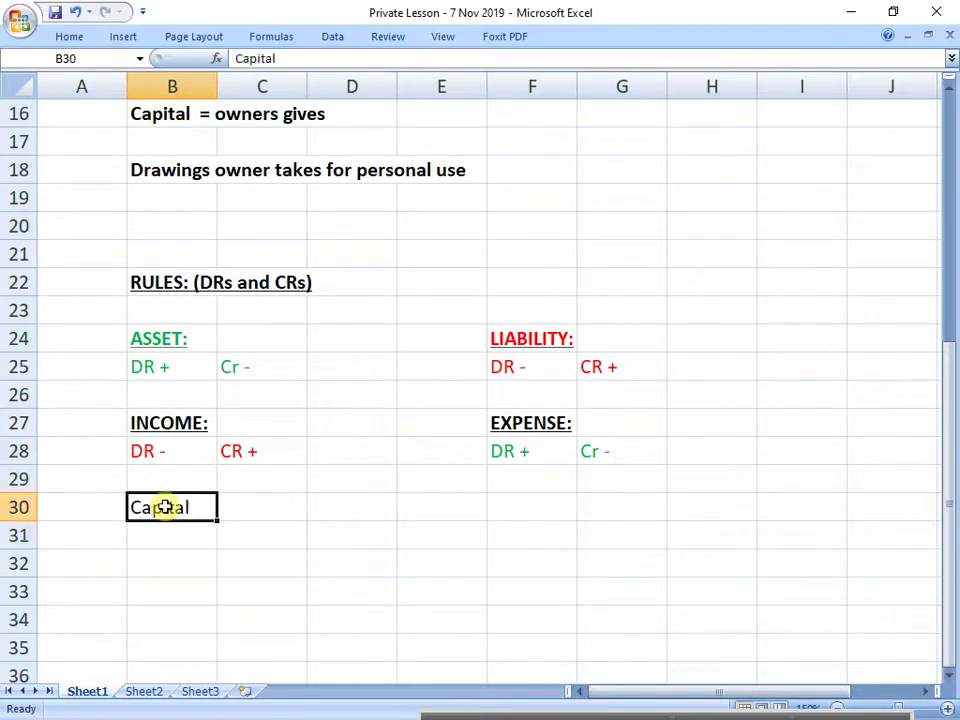
key("Right")
key("Right")
key("Right")
key("Right")
type("Drawings")
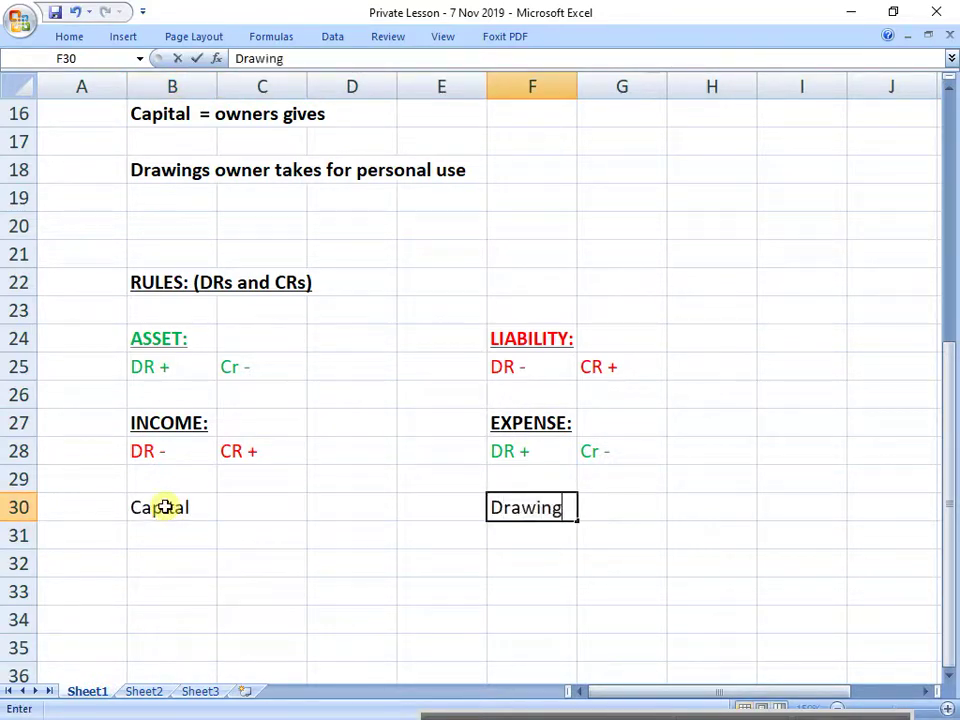
key("Return")
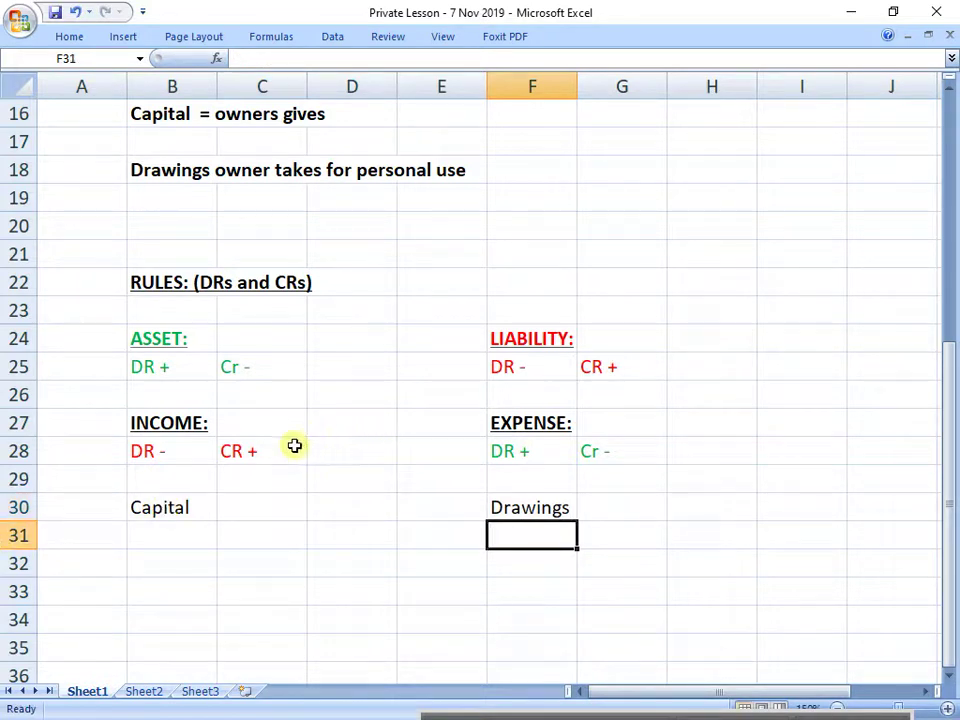
Copy the INCOME: block with its rule from B27:C28 to the empty cells H27:I28.
left_click_drag(169, 424, 412, 420)
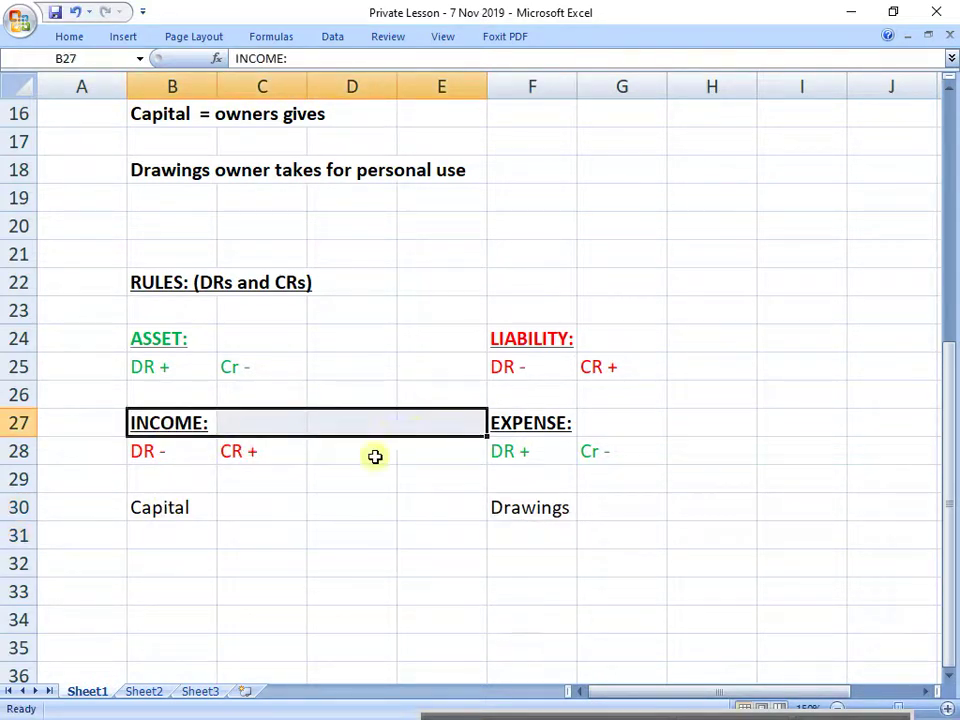
left_click(370, 476)
left_click_drag(156, 414, 270, 440)
key("ctrl+c")
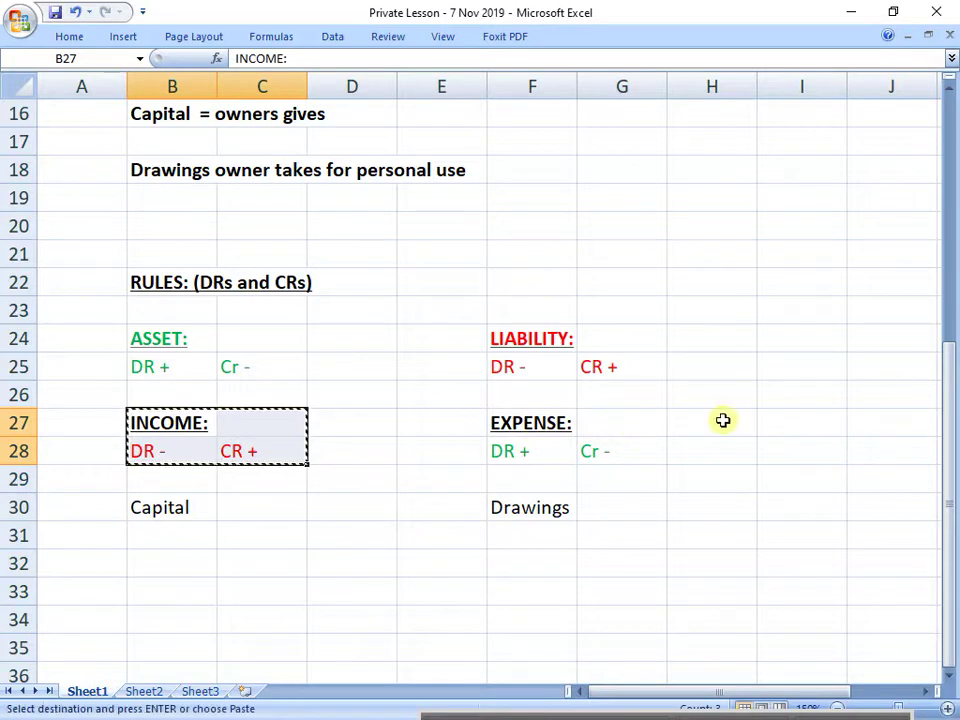
left_click(724, 420)
key("ctrl+v")
Copy the EXPENSE: block with its rule from F27:G28 over the block in B27:C28.
left_click_drag(523, 432, 578, 443)
key("ctrl+c")
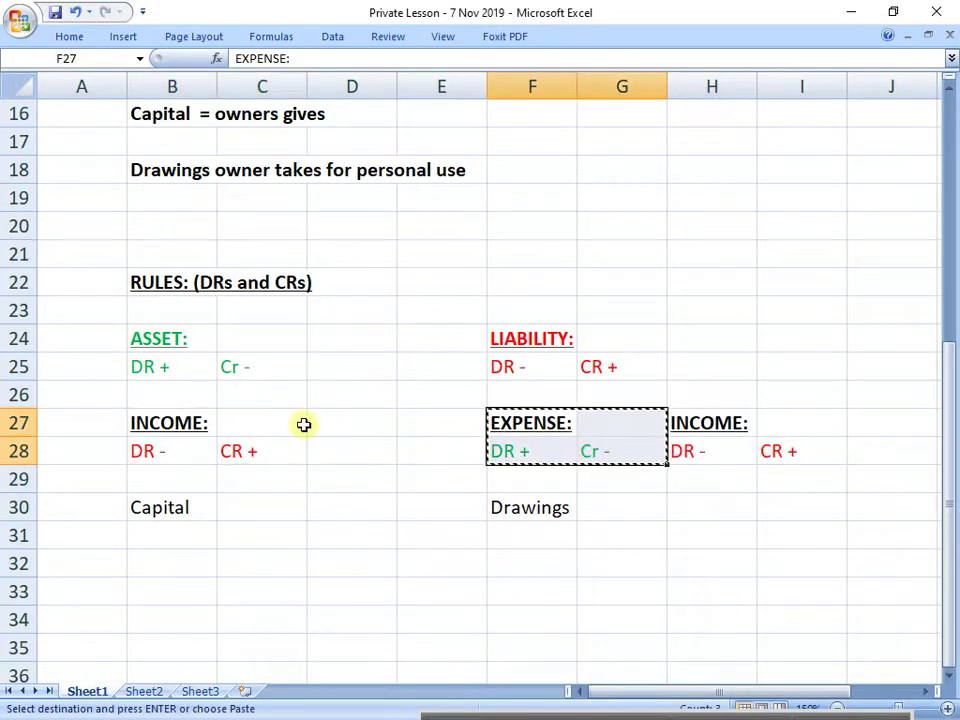
left_click(193, 424)
key("ctrl+v")
Copy the INCOME: block from H27:I28 over F27:G28, then blank out H27:I28 by pasting the empty cell H29 over it.
left_click_drag(724, 424, 784, 444)
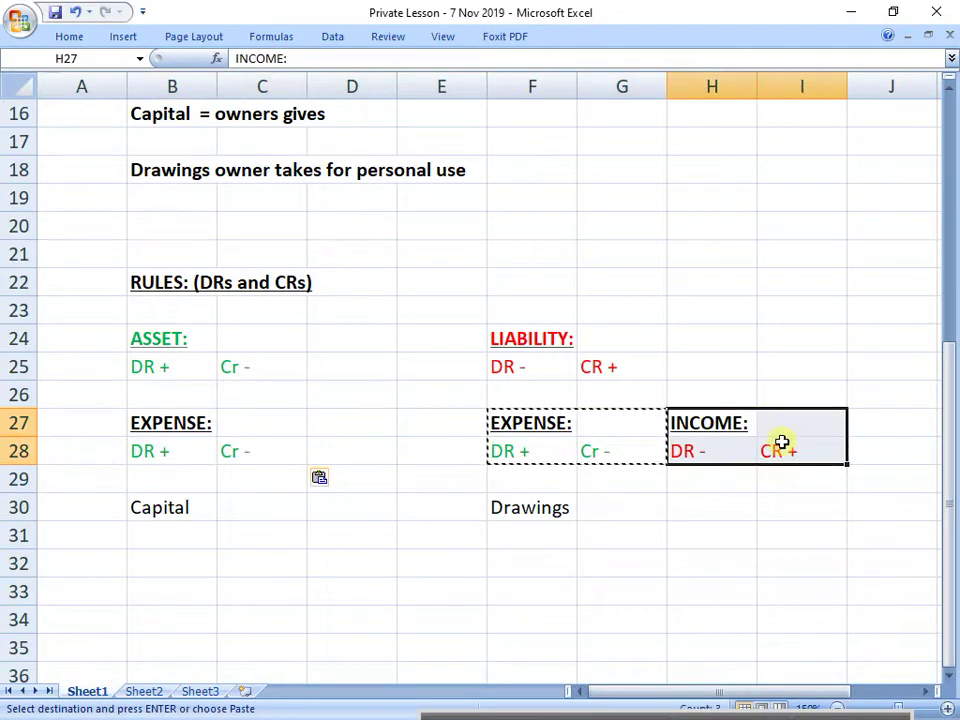
key("ctrl+c")
left_click(540, 424)
key("ctrl+v")
left_click(720, 476)
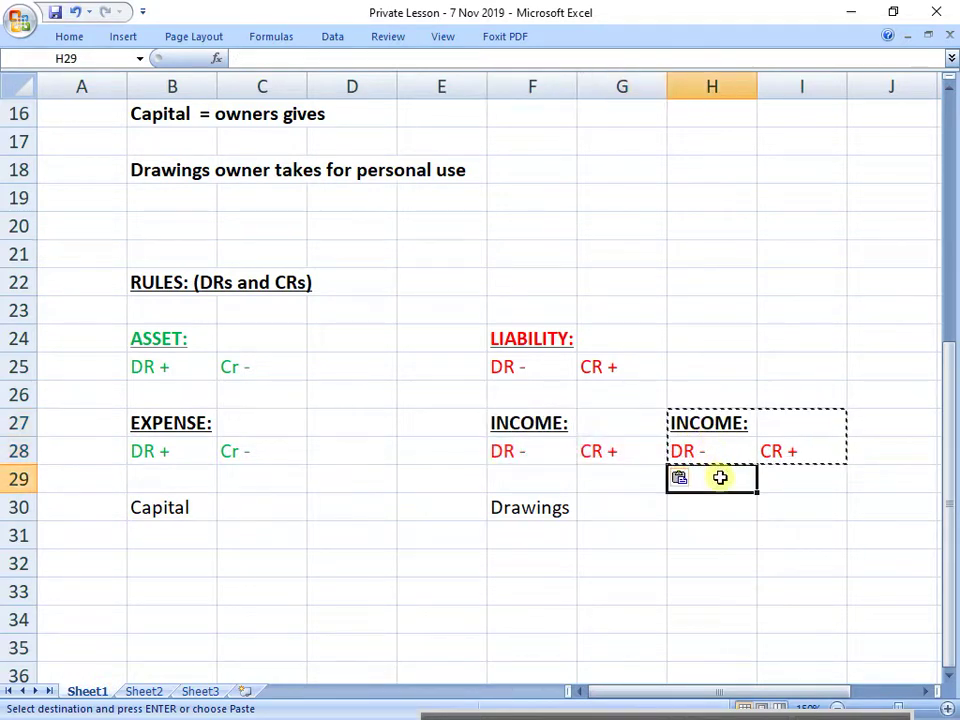
key("ctrl+c")
left_click_drag(710, 424, 793, 444)
key("ctrl+v")
left_click(441, 505)
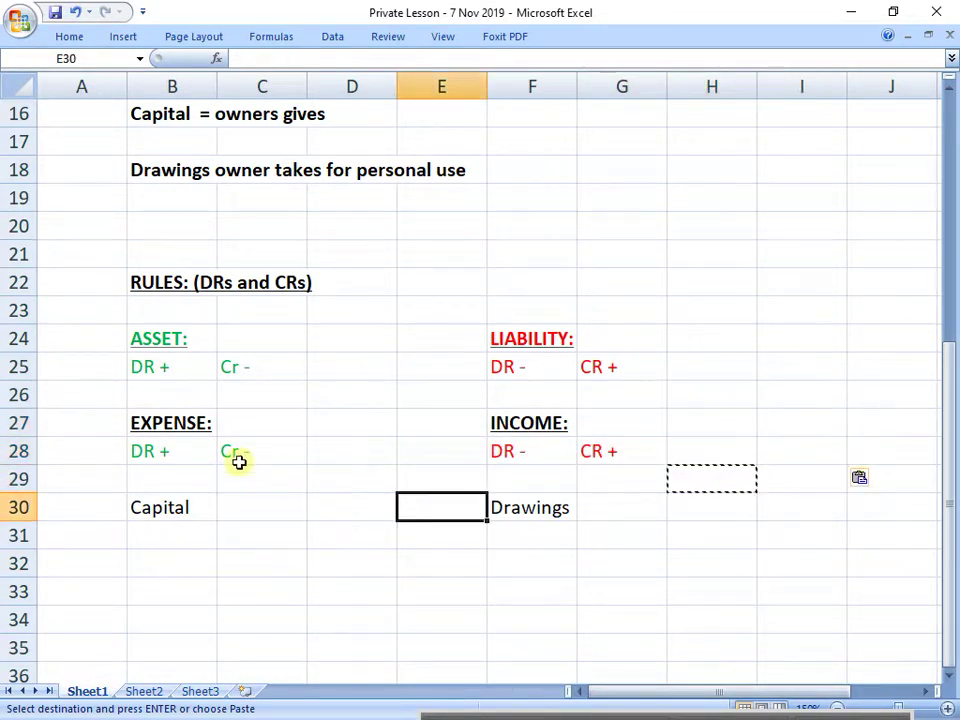
Swap the labels in row 30 so that B30 reads "Drawings" and F30 reads "Capital:".
left_click_drag(172, 341, 262, 451)
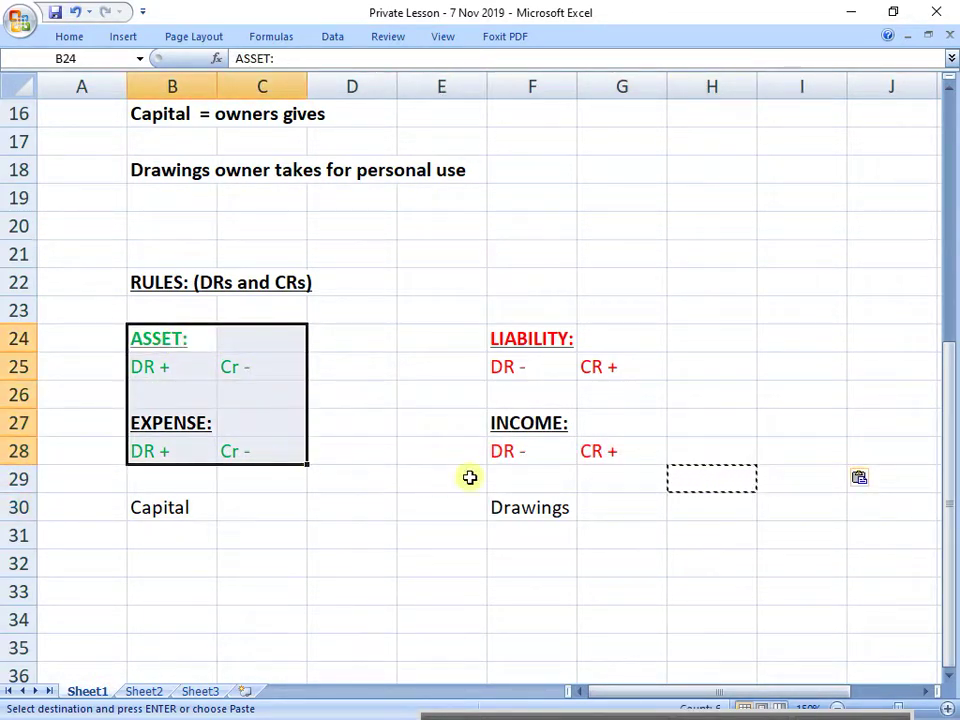
left_click(536, 506)
key("ctrl+c")
left_click(176, 505)
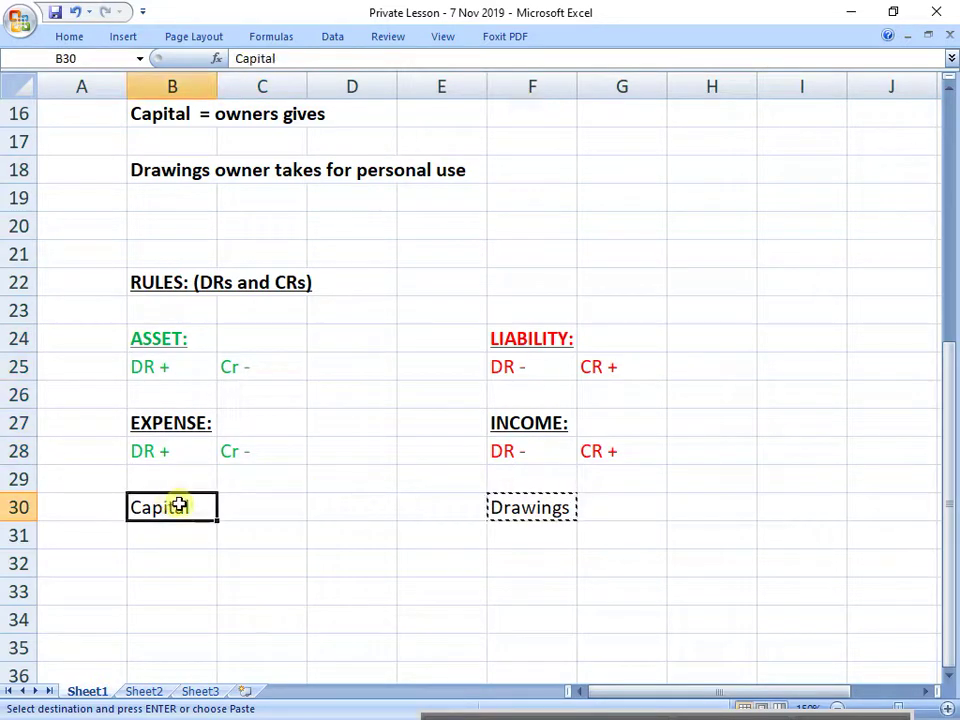
key("ctrl+v")
left_click(561, 510)
type("C")
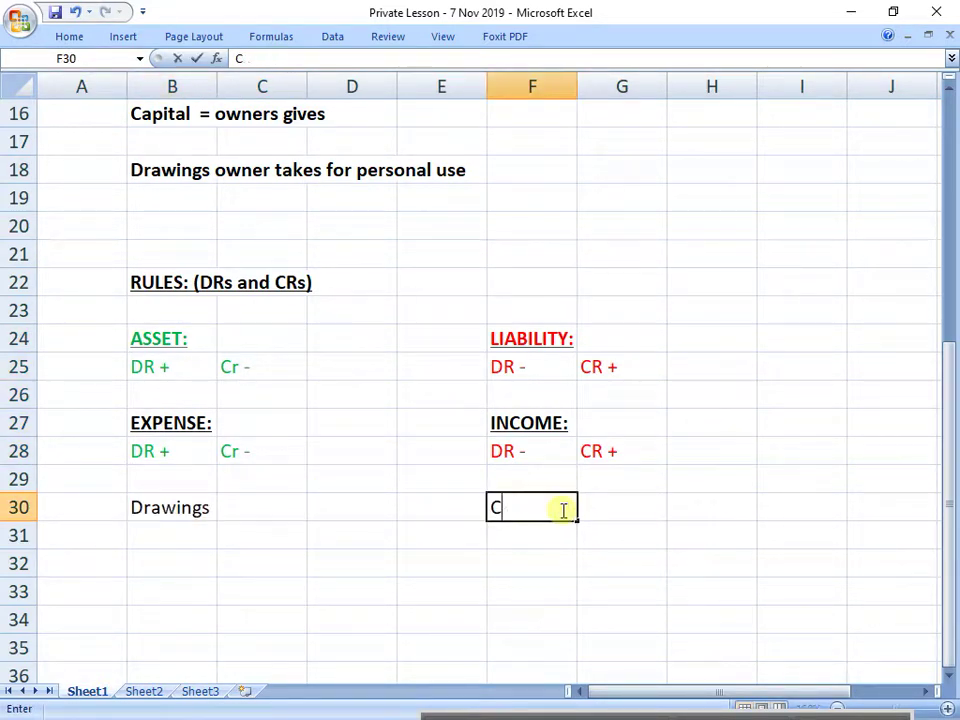
type("Rpit")
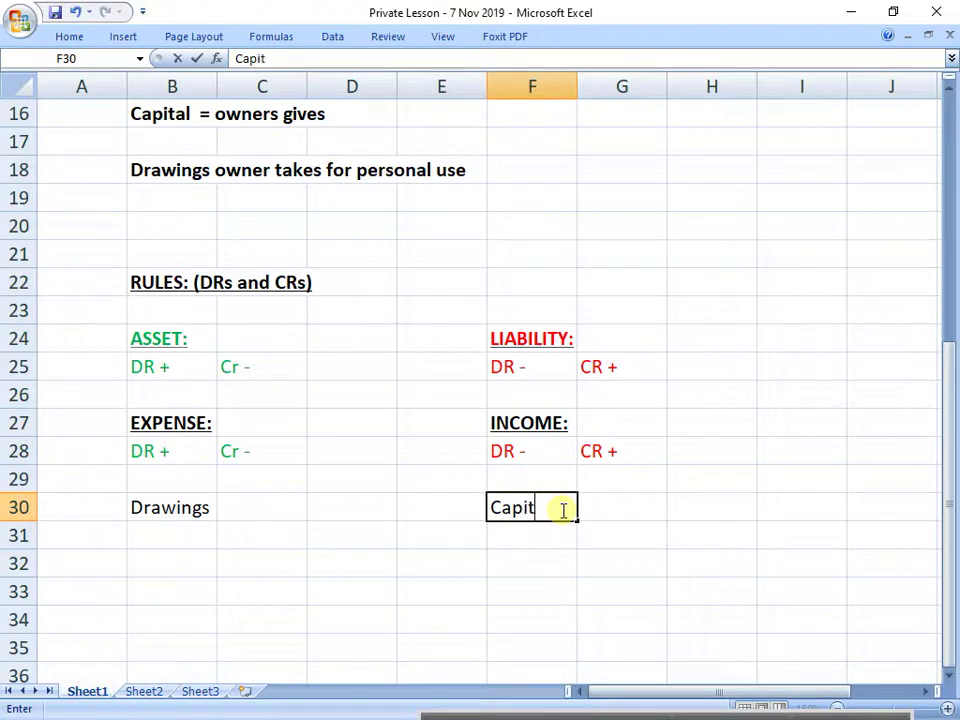
type("al:")
key("Return")
key("Left")
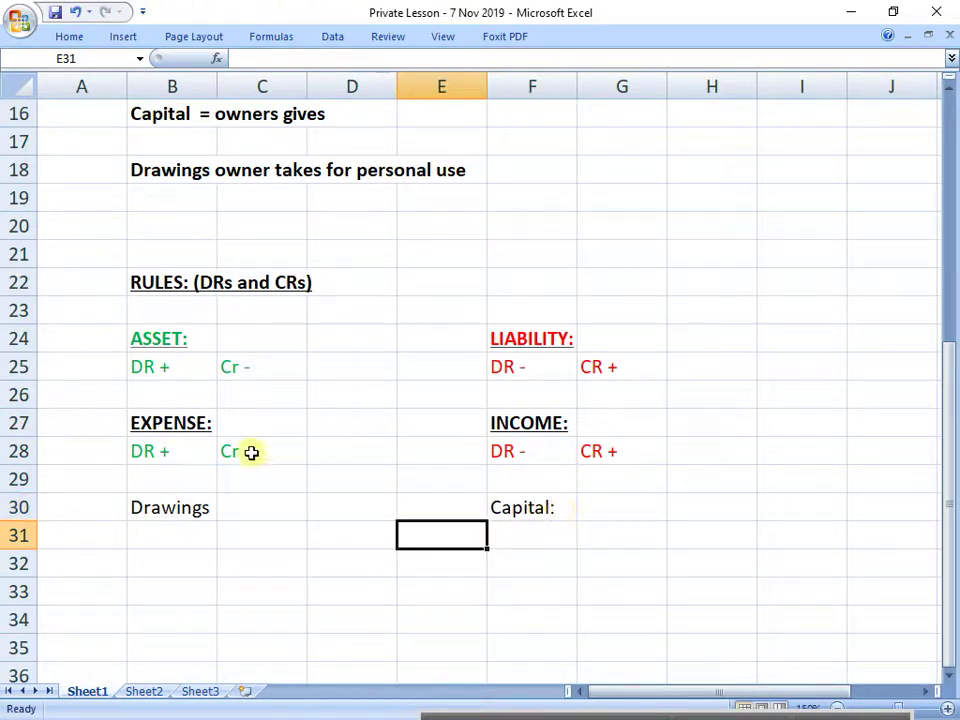
Copy the expense rule "DR +" and "Cr -" from B28:C28 into B31:C31 below the Drawings label.
left_click_drag(150, 451, 275, 453)
key("ctrl+c")
left_click(189, 531)
key("ctrl+v")
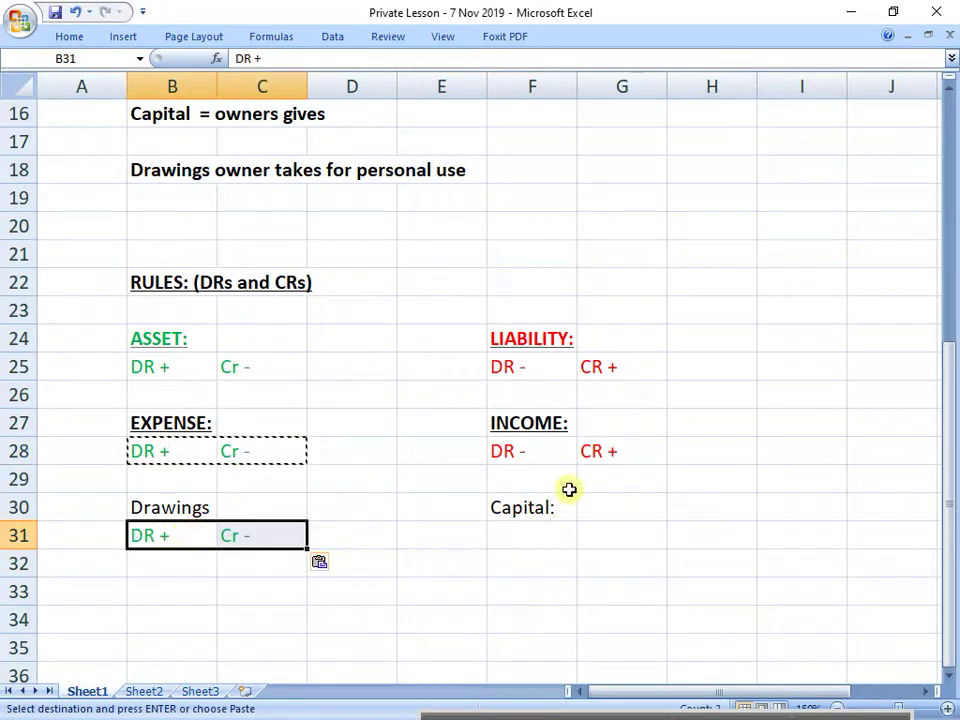
Copy the income rule "DR -" and "CR +" from F28:G28 into F31:G31 below the Capital: label.
left_click_drag(510, 451, 605, 451)
key("ctrl+c")
left_click(533, 533)
key("ctrl+v")
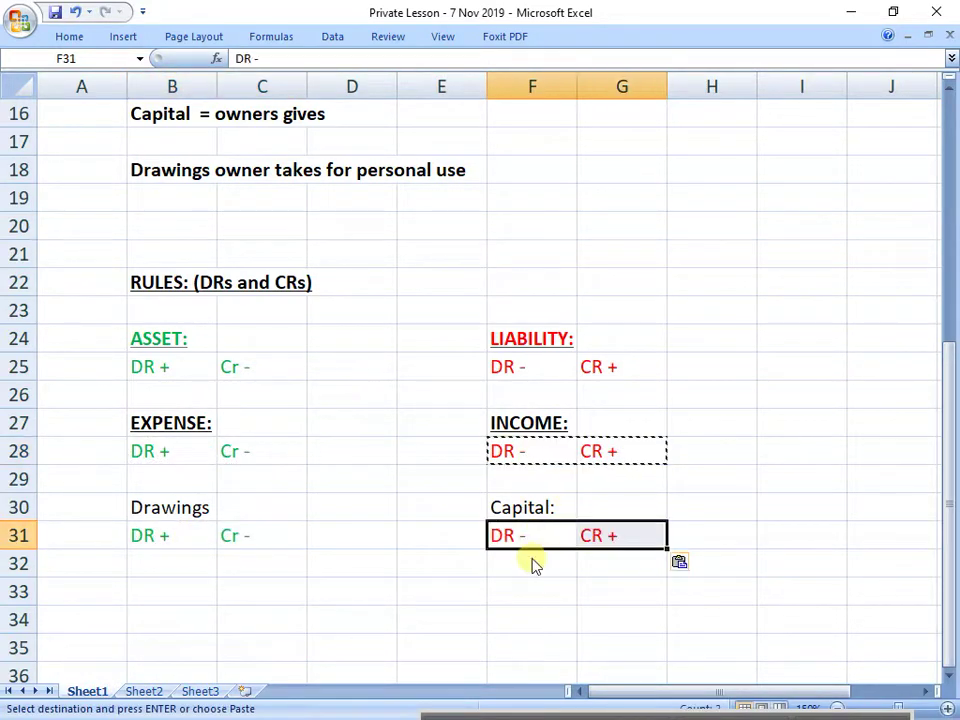
left_click(501, 595)
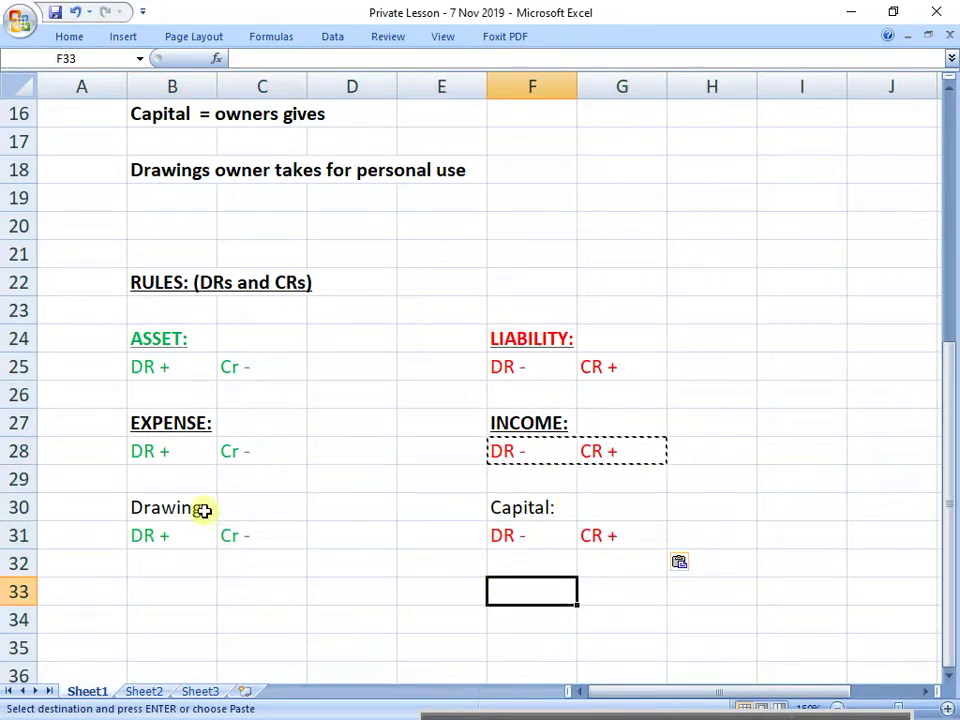
Add a colon to the Drawings label in B30 and format it as bold and underlined.
double_click(202, 509)
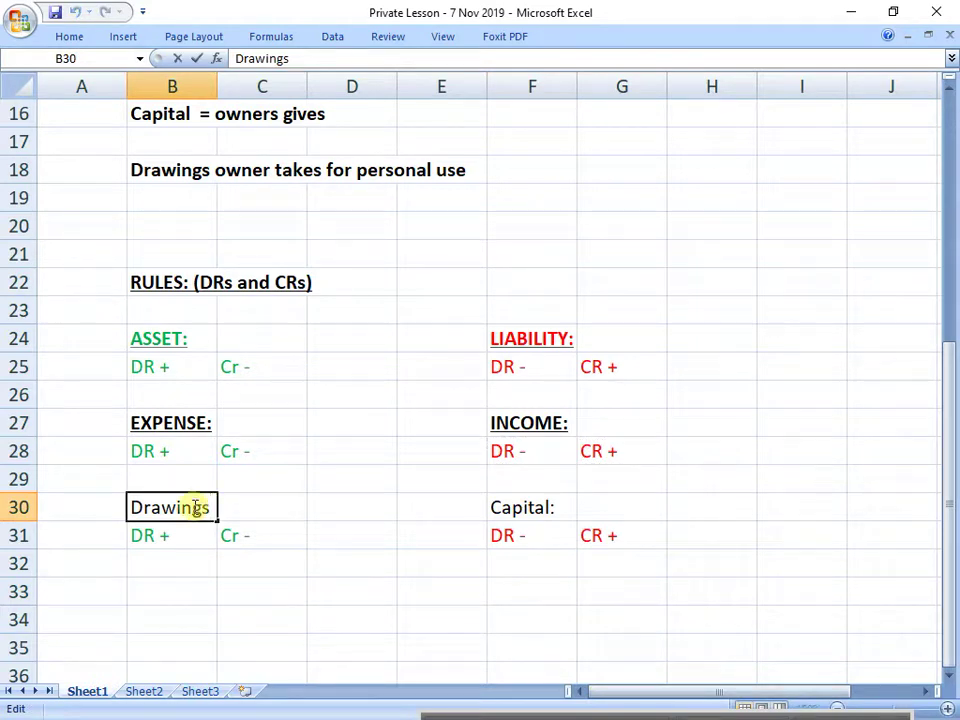
type(":")
key("Return")
left_click(193, 508)
key("ctrl+b")
key("ctrl+u")
Format the Capital: label in F30 as bold and underlined.
key("Right")
key("Right")
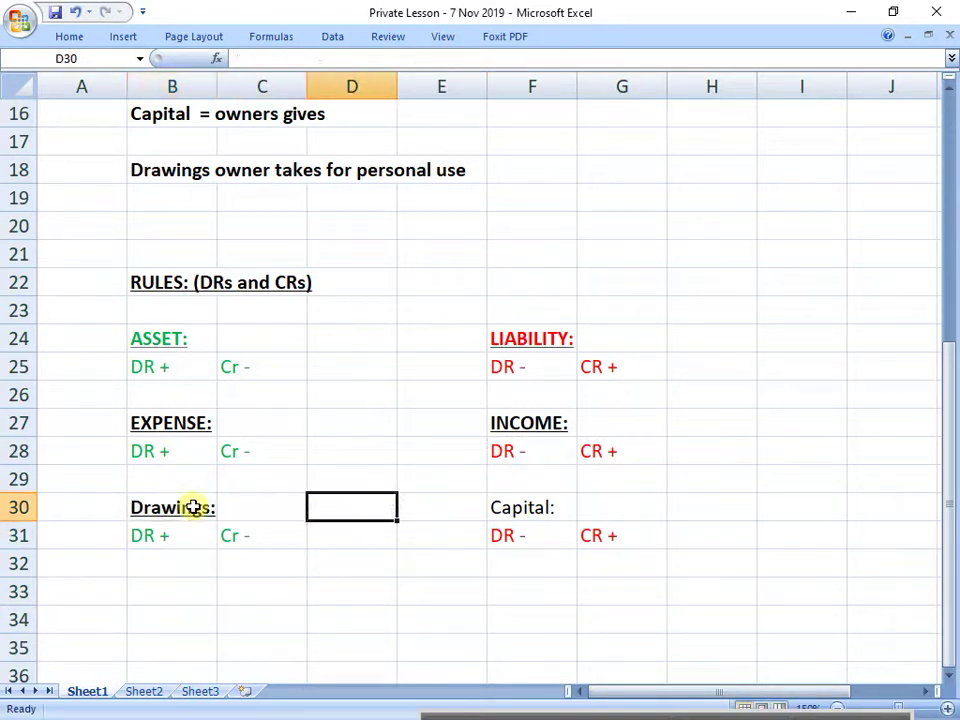
key("Right")
key("Right")
key("ctrl+b")
key("ctrl+u")
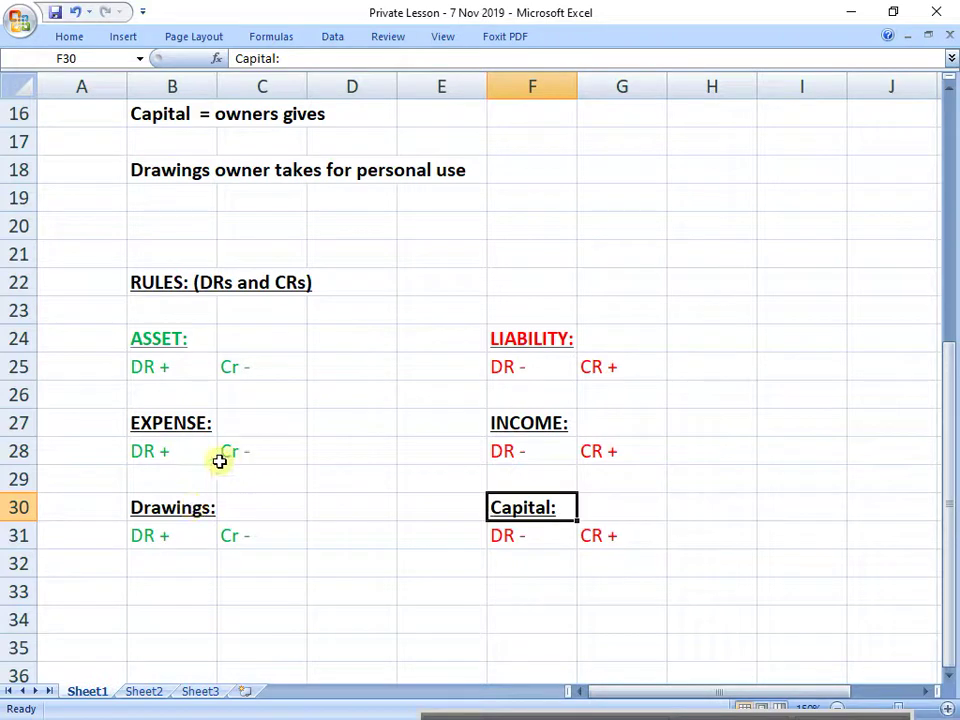
Enter the heading "Accounting transactions:" in B36 below the debit and credit rules.
left_click(314, 344)
scroll(277, 346, "up", 5)
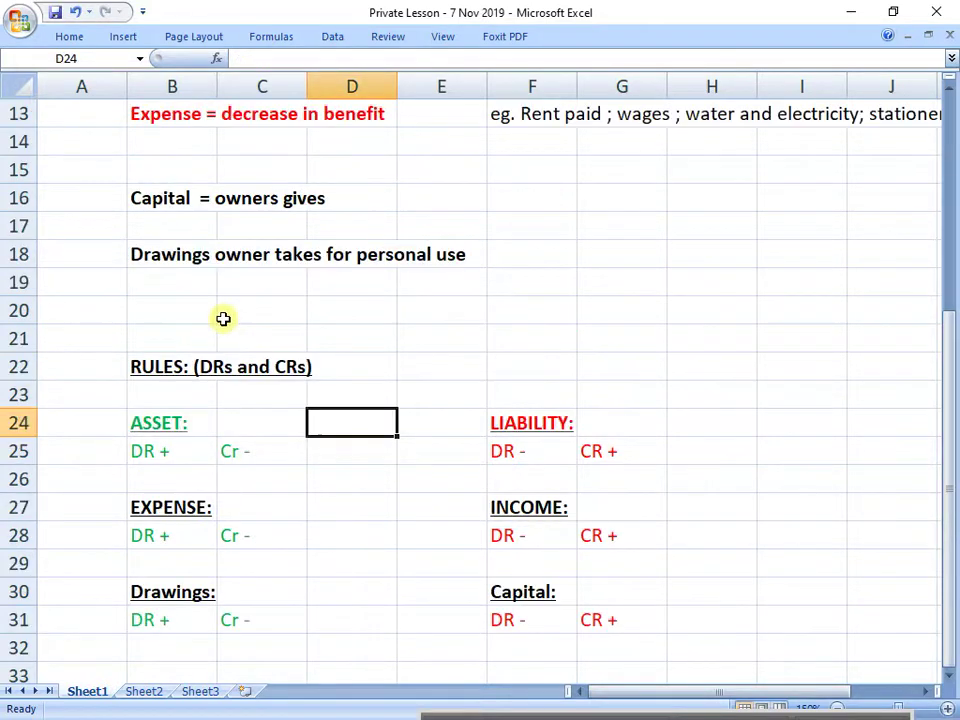
left_click_drag(150, 226, 859, 223)
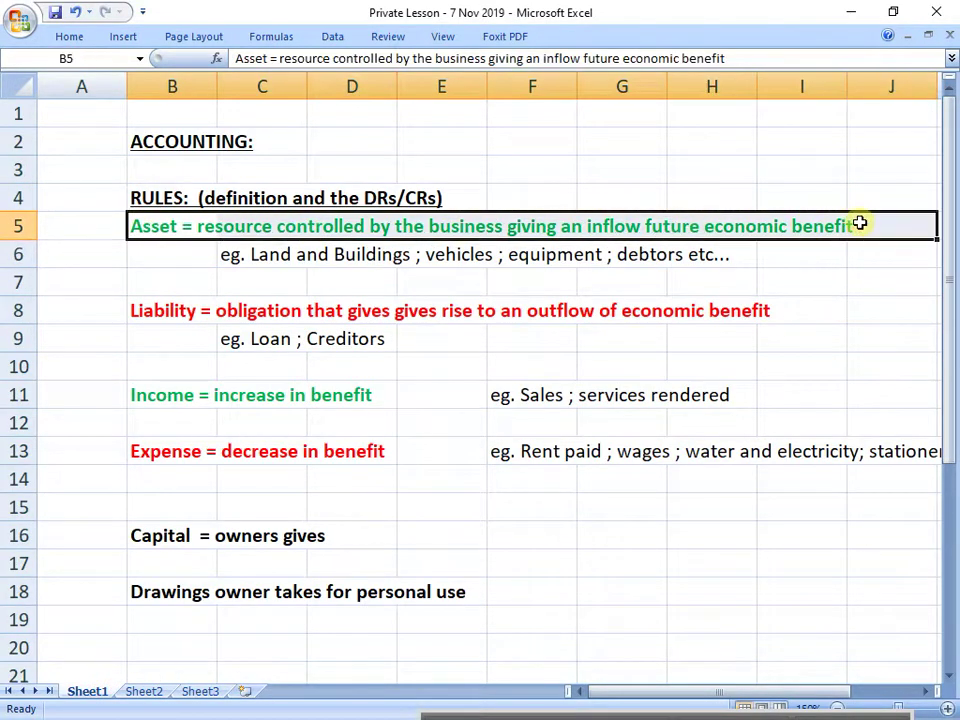
scroll(636, 450, "down", 8)
left_click(154, 421)
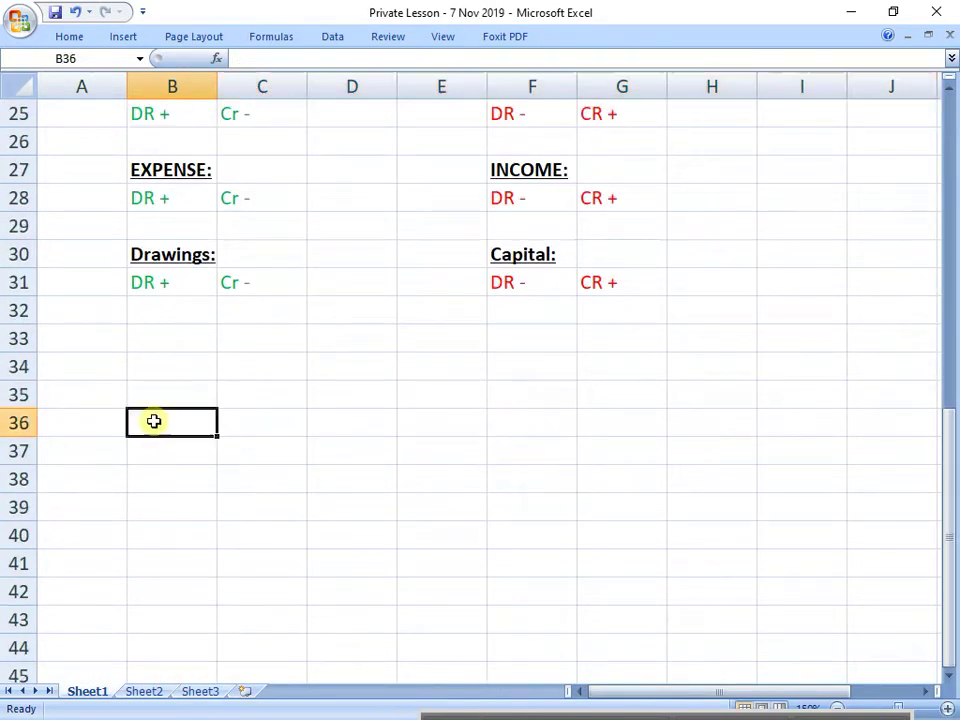
type("Accounting t")
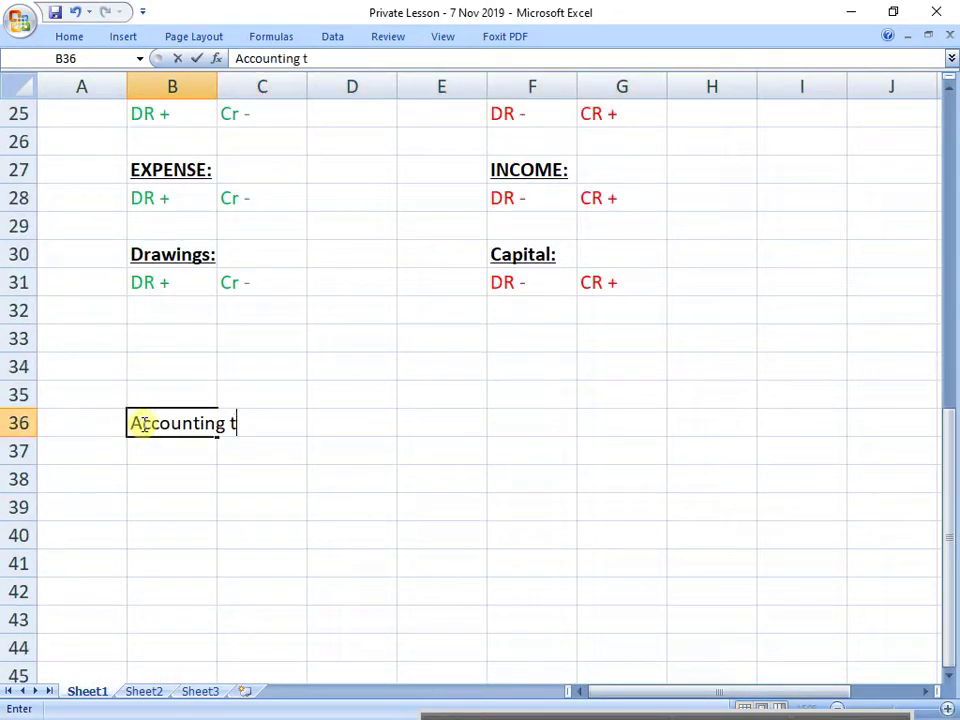
type("ransactions:")
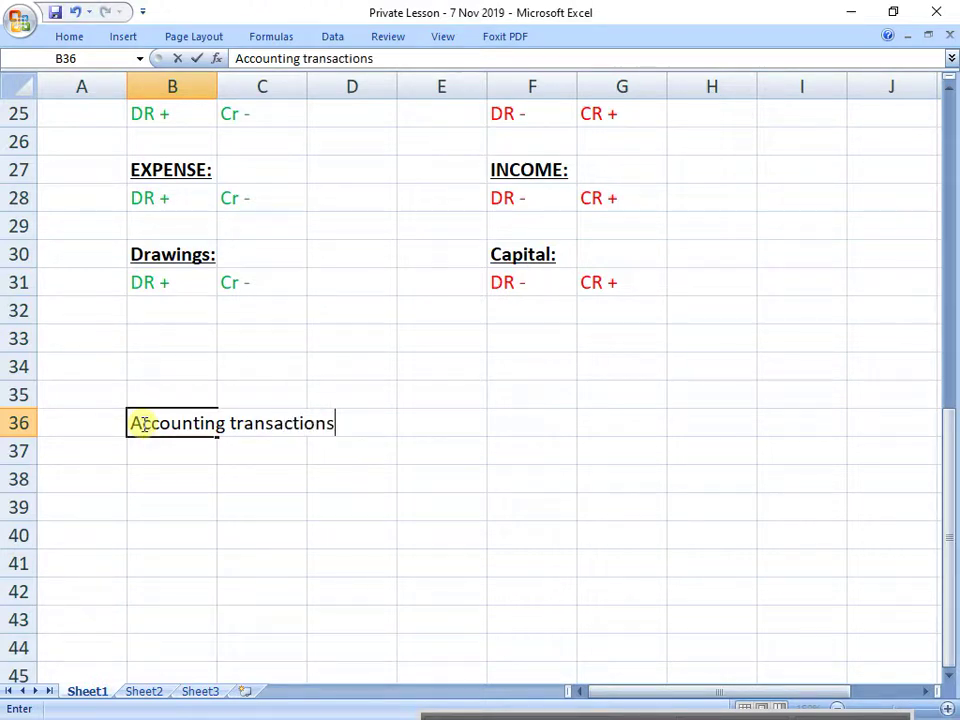
key("Return")
Enter "1) Step 1 = what is the keyword (account???)" in B37 under the Accounting transactions: heading.
type("1) St")
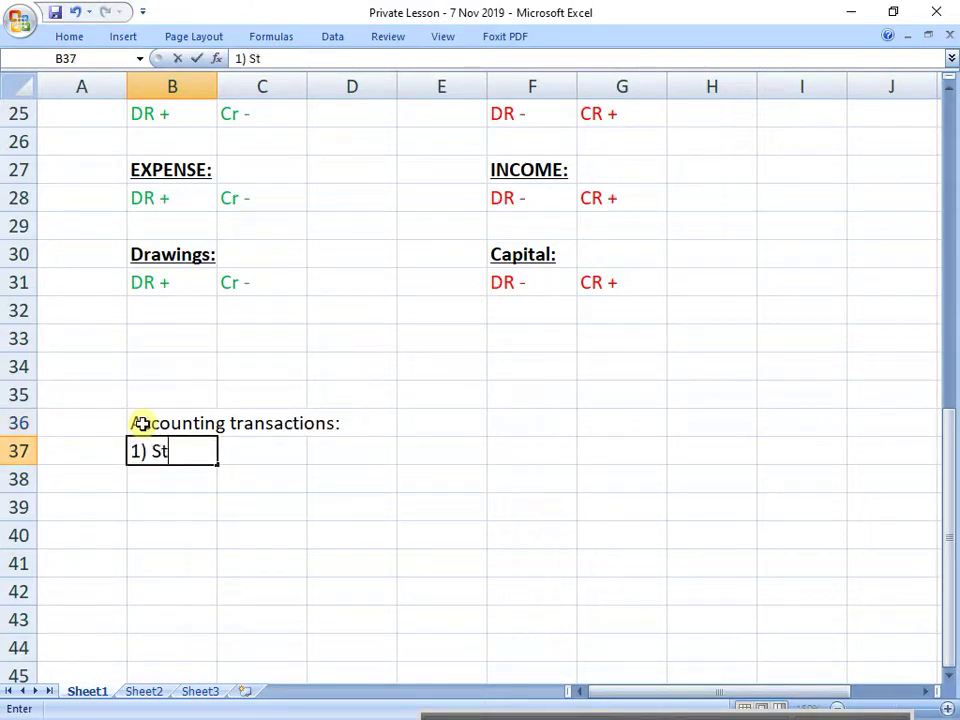
type("ep 1 =")
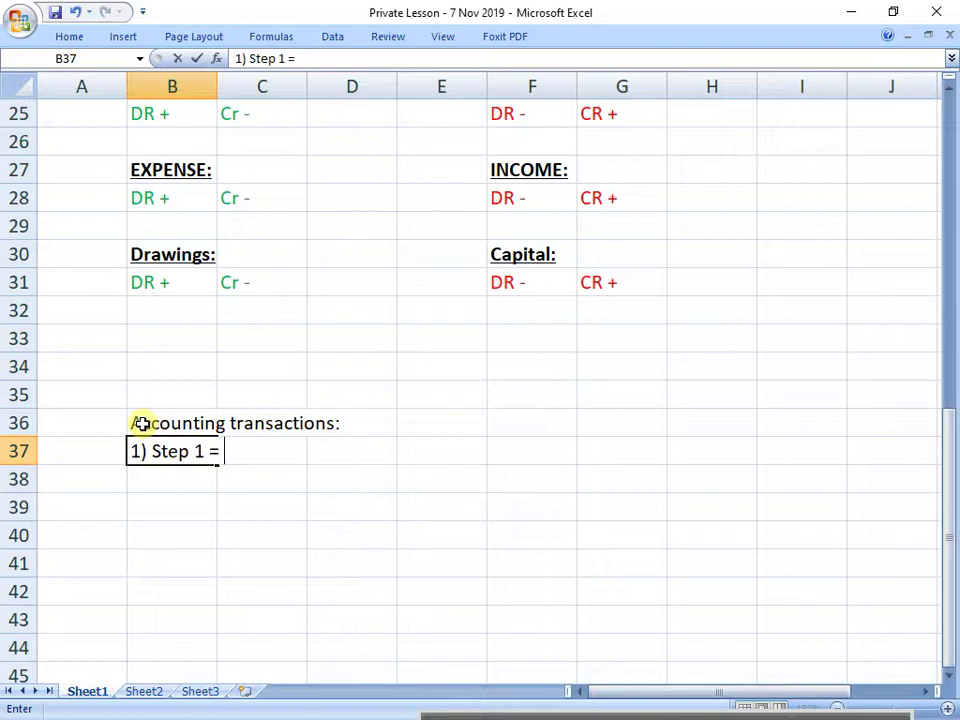
type(" what is the keyword (")
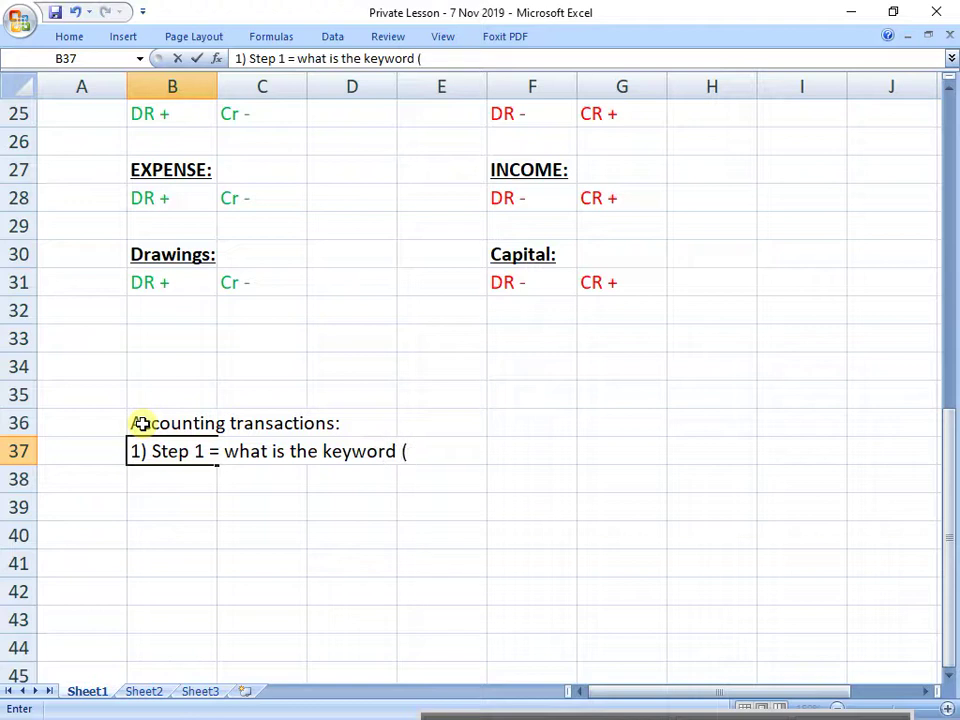
type("account???")
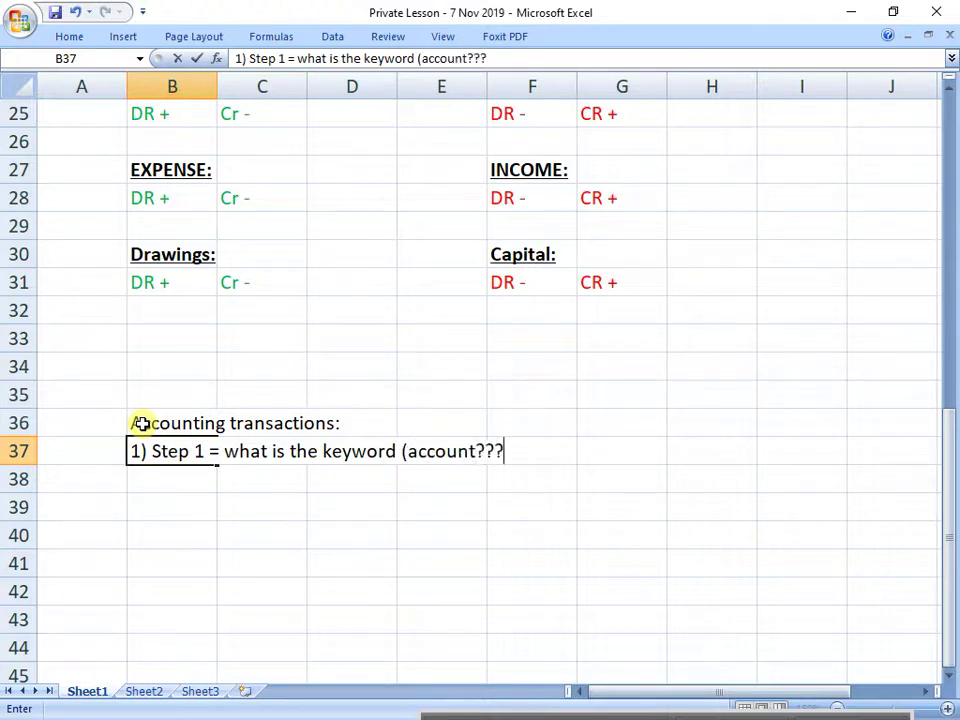
type(")")
key("Return")
type("2)")
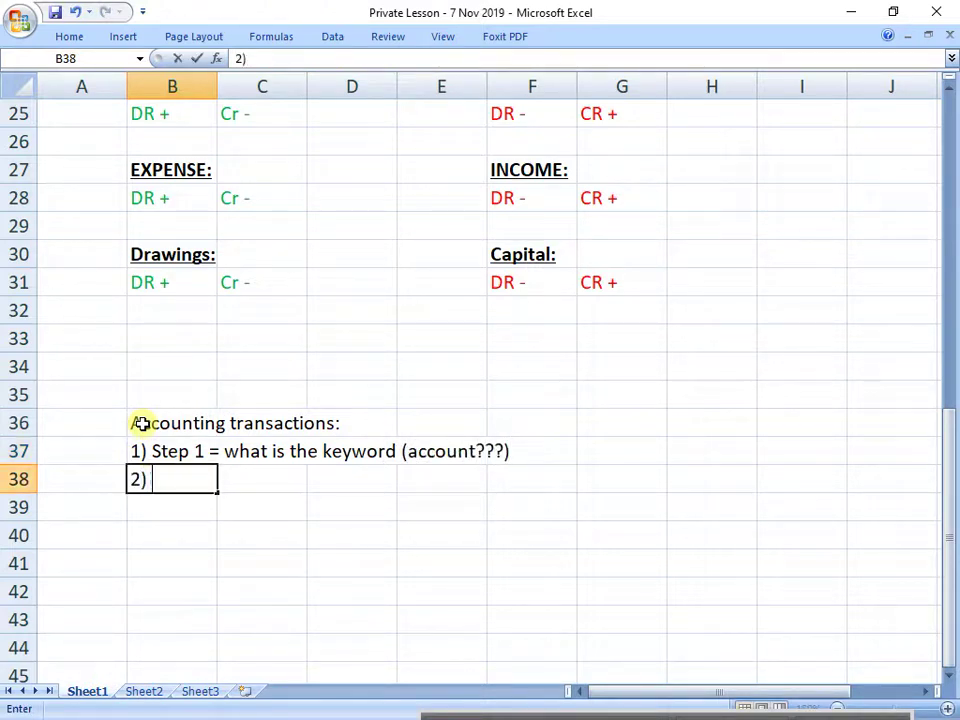
key("Escape")
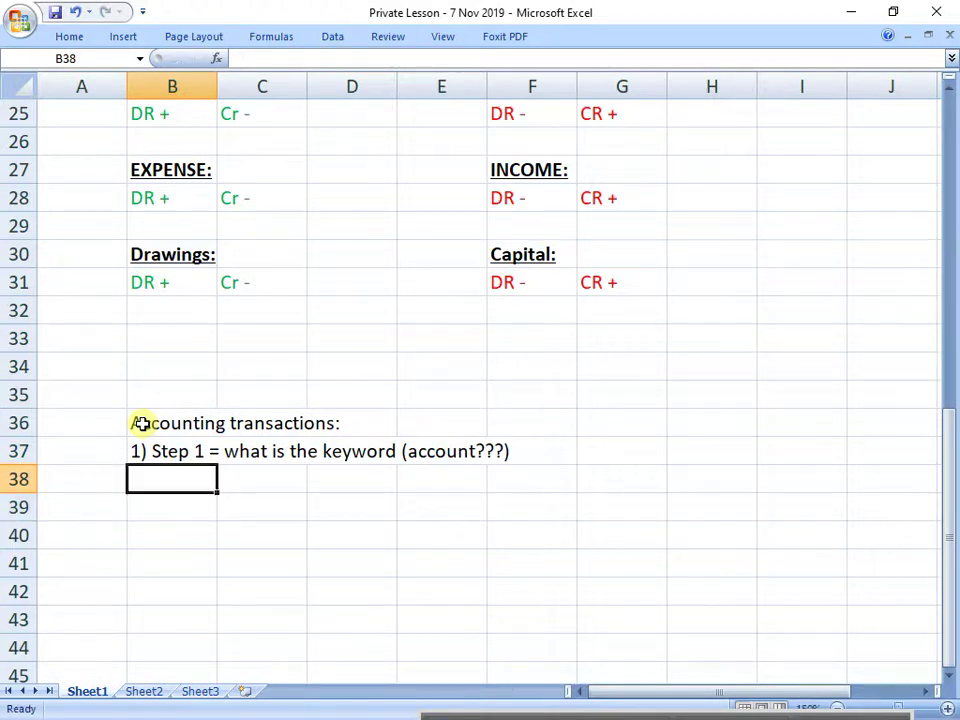
Remove the "1)" numbering from the start of the Step 1 line in B37.
key("Up")
double_click(148, 452)
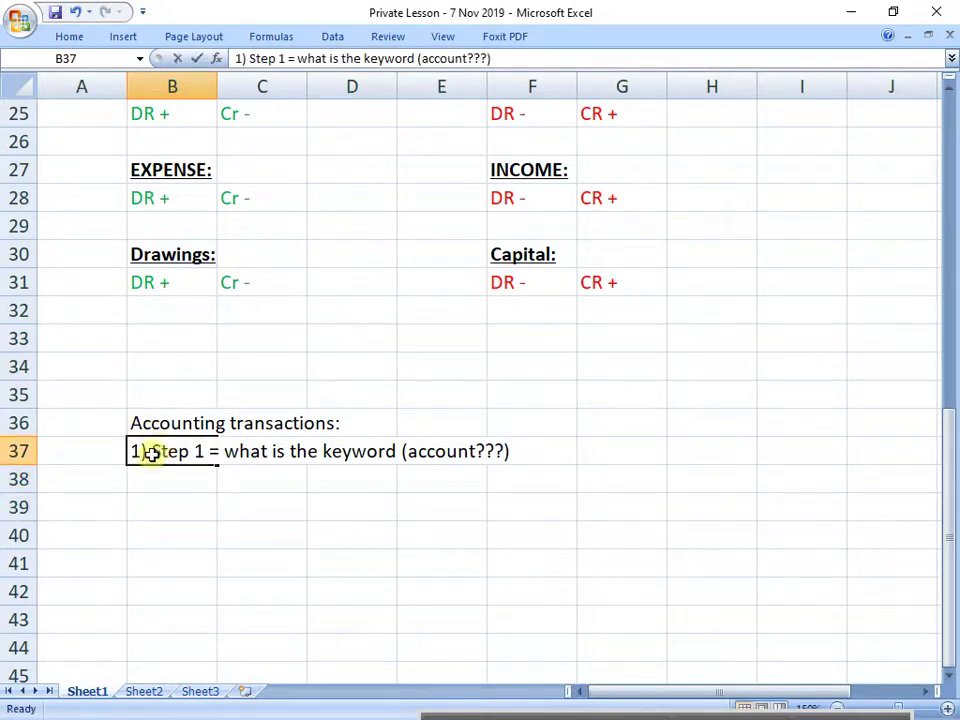
left_click_drag(150, 452, 131, 452)
key("Delete")
key("Return")
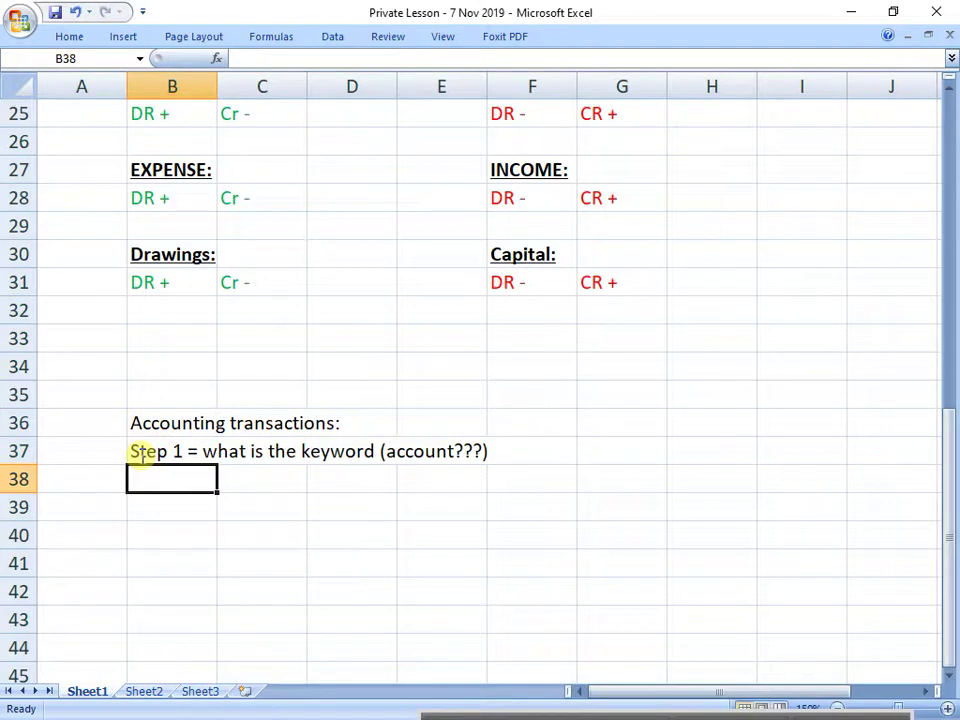
Enter "Step 2 = what is the accounting element? A L I E C D" in B38, with the letters spaced apart.
type("Step 2 = ")
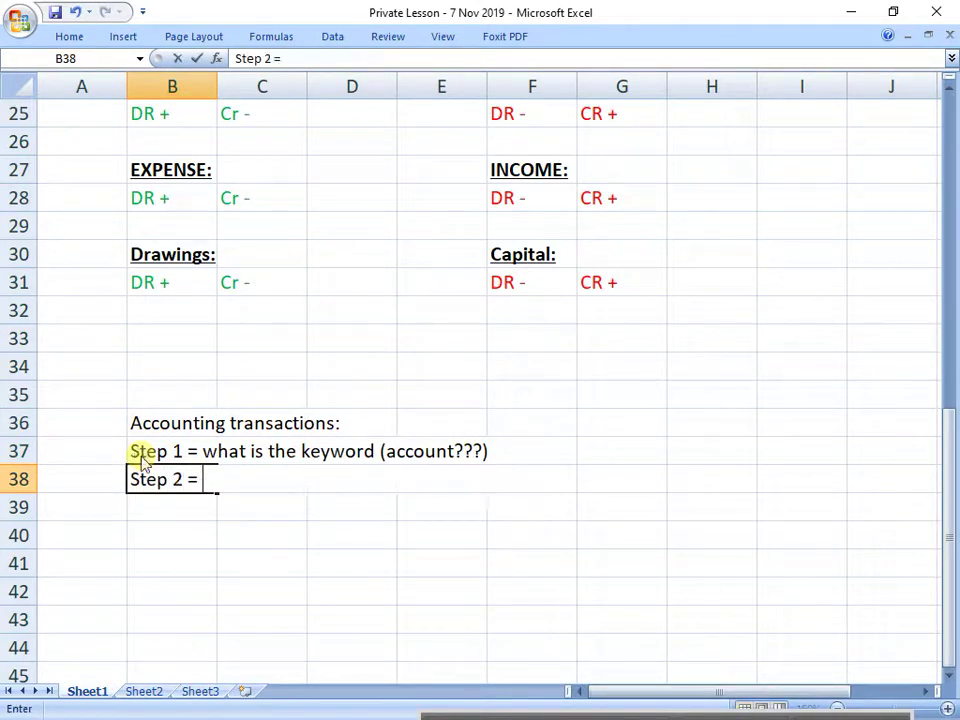
type("what is the")
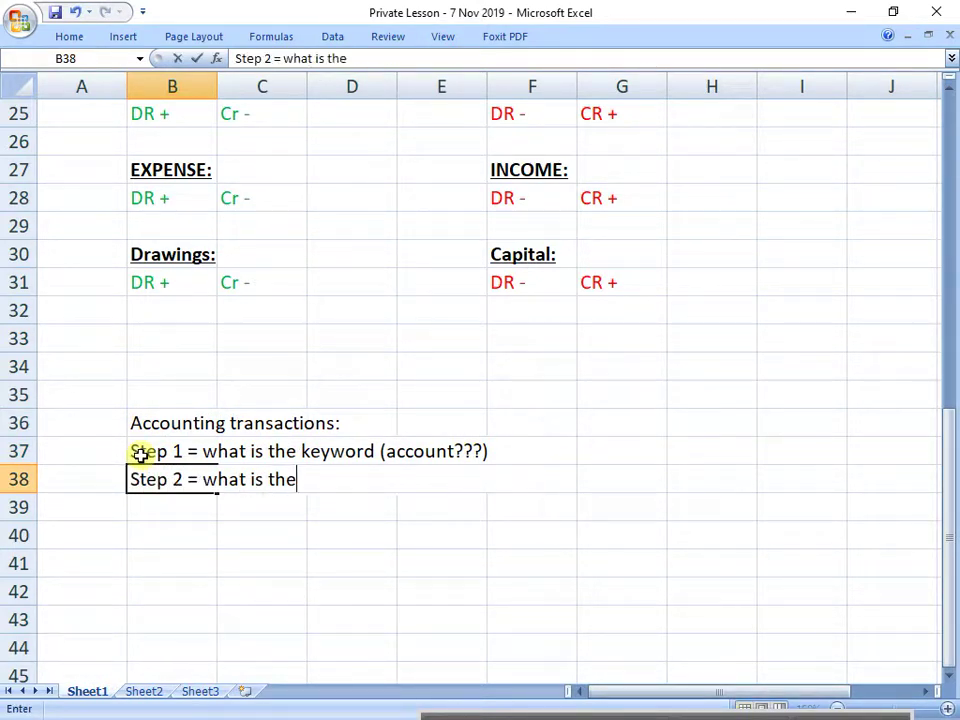
type(" accounting ")
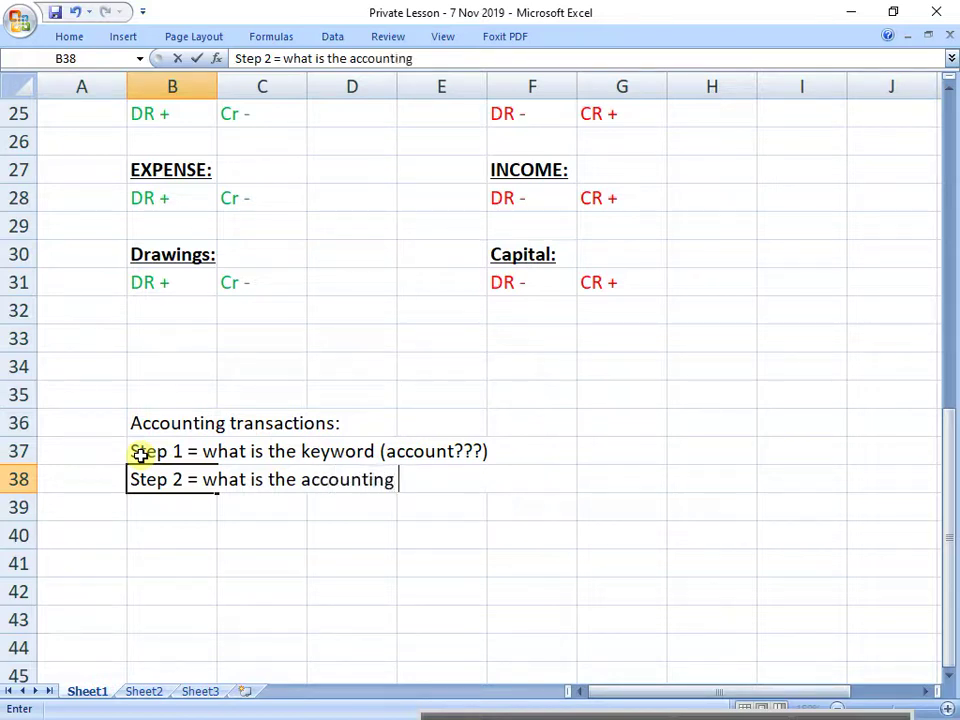
type("element?   A  L  I  E  ")
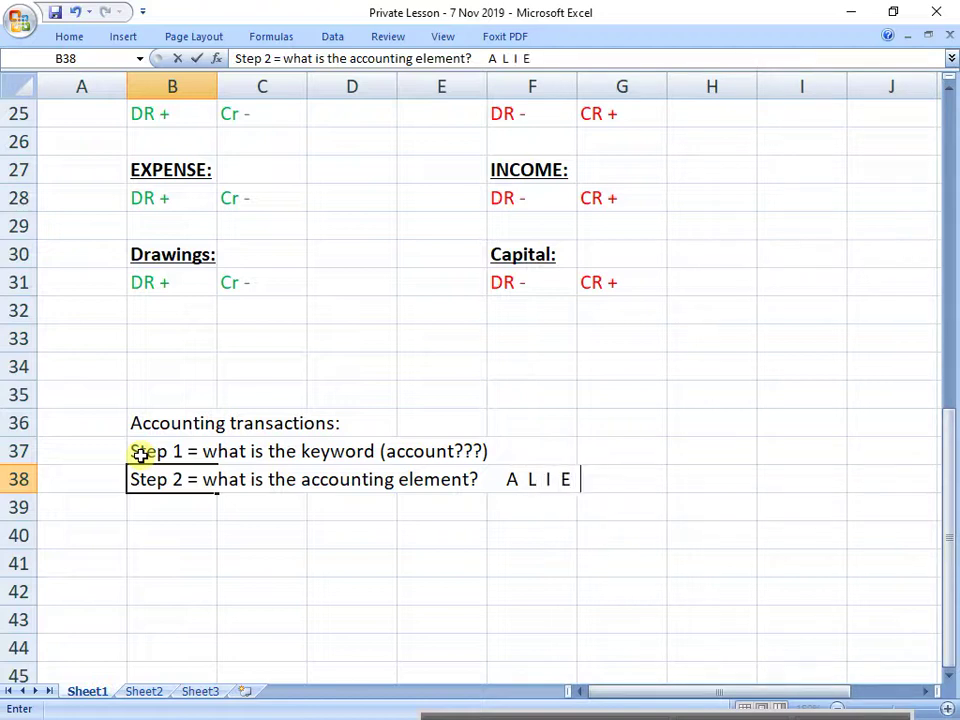
type("C  D")
key("Return")
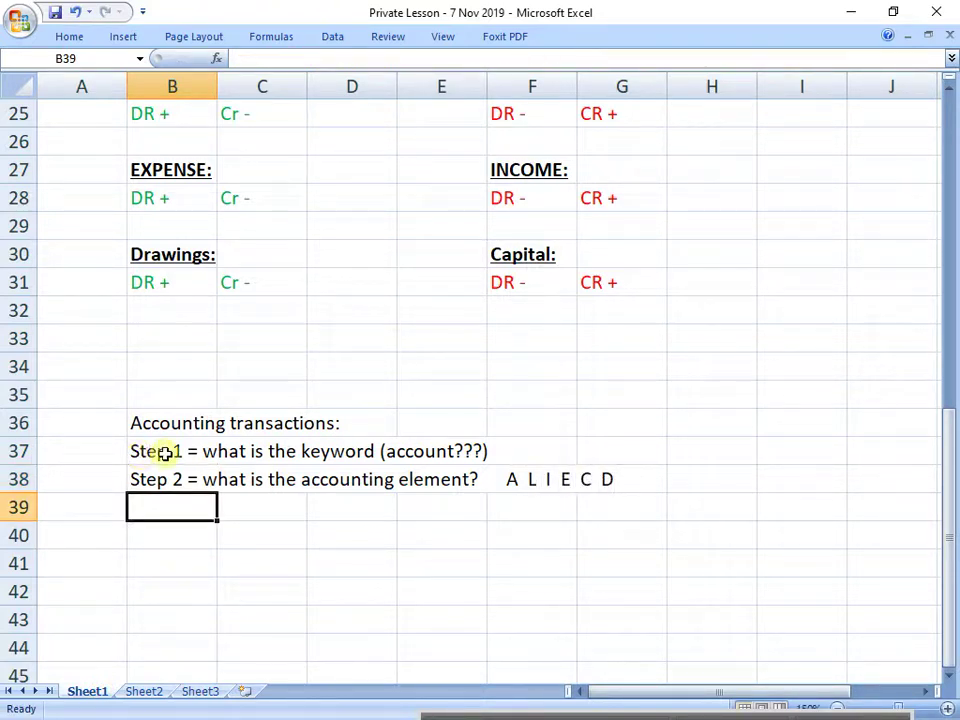
Enter the example accounts "BANK or Equipment or Sales" in H37, on the same row as the Step 1 line.
left_click_drag(165, 452, 733, 474)
left_click(704, 460)
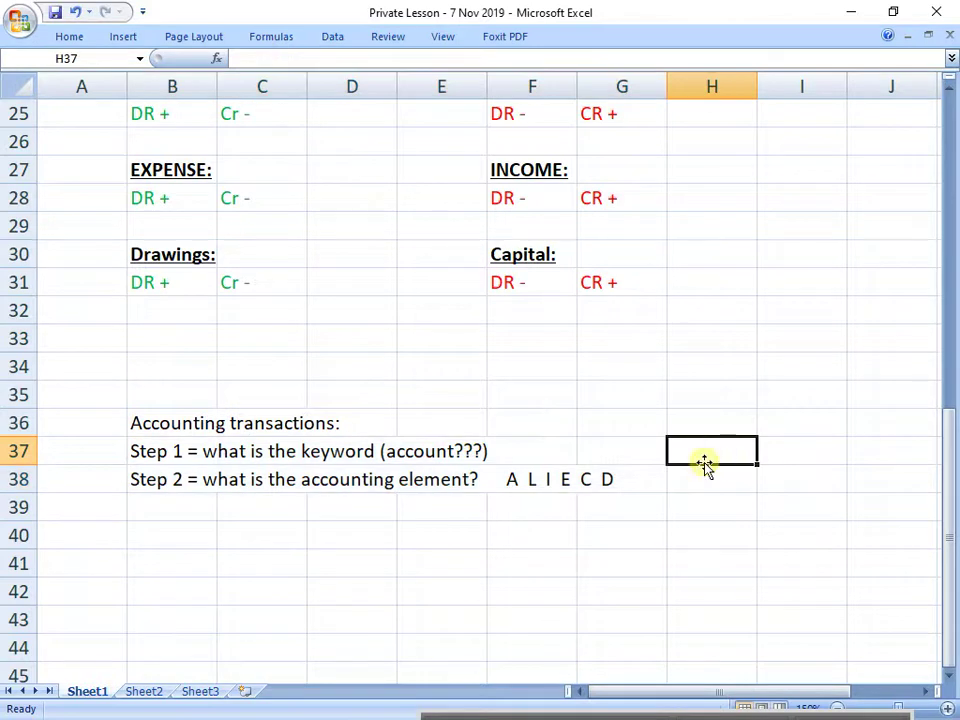
type("BANK or")
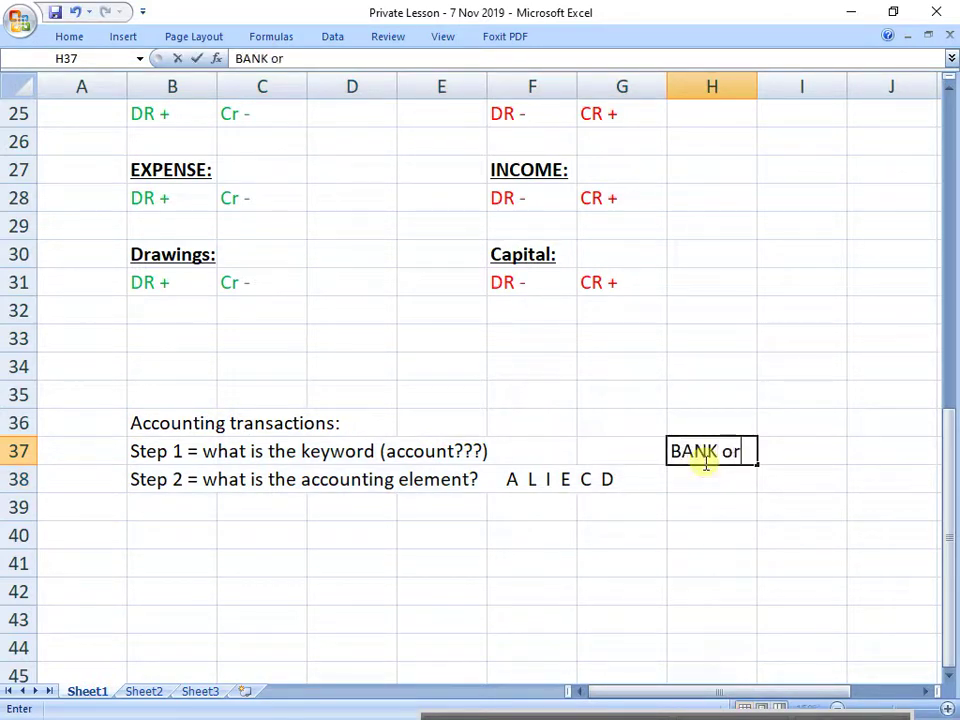
type(" Equipme")
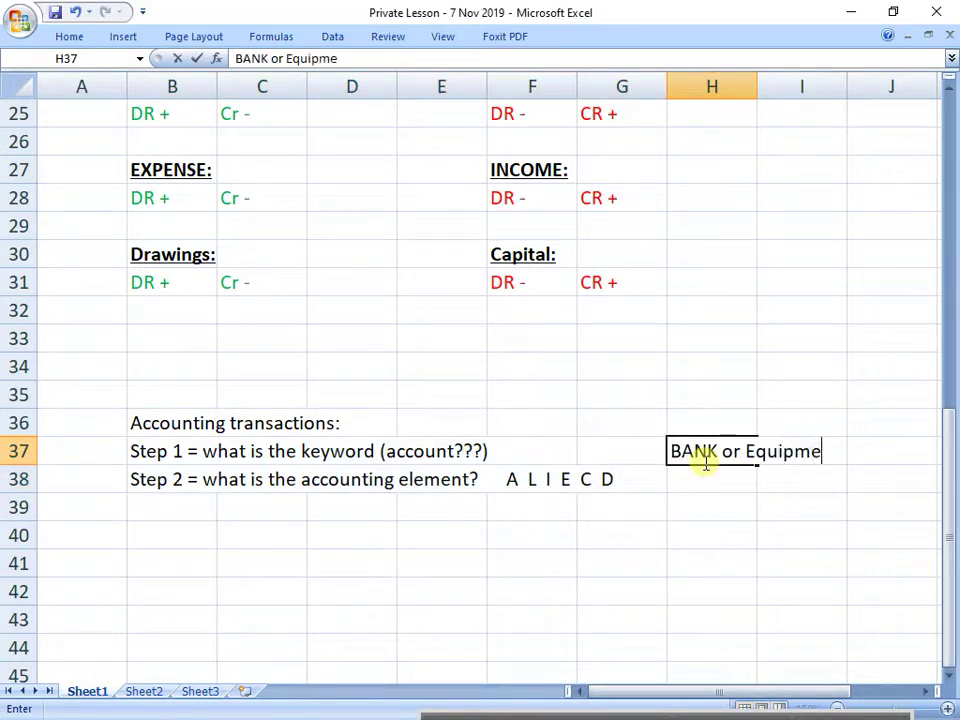
type("nt or Sale")
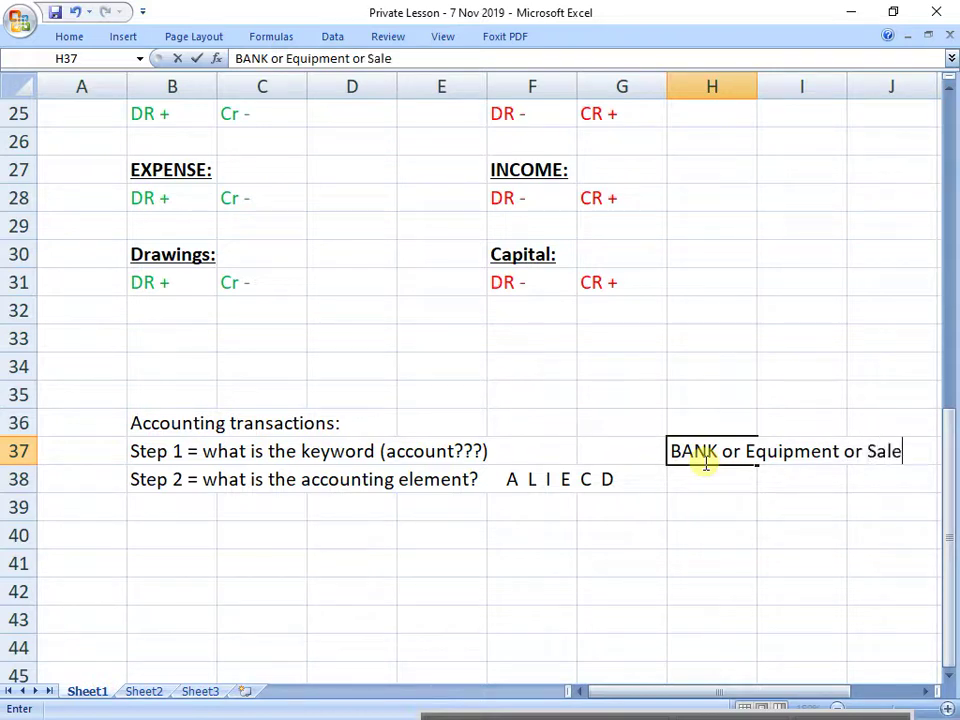
type("s")
key("Return")
left_click_drag(195, 450, 900, 451)
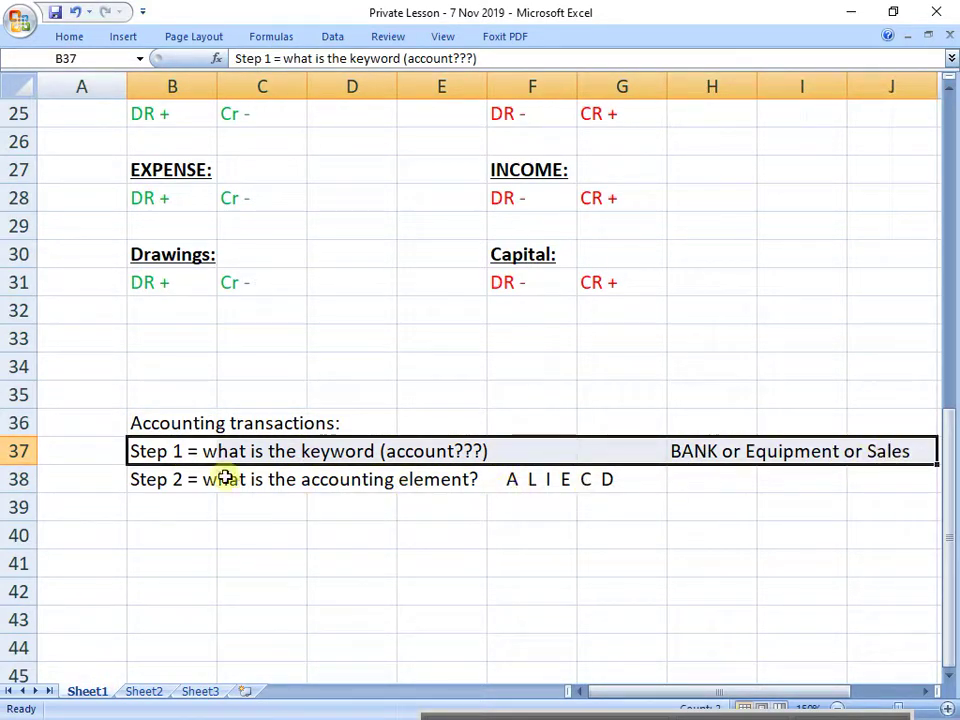
Enter "Step 3 = what is the Effect? Increase or Decrease" in B39 below the Step 2 line.
left_click_drag(200, 479, 855, 489)
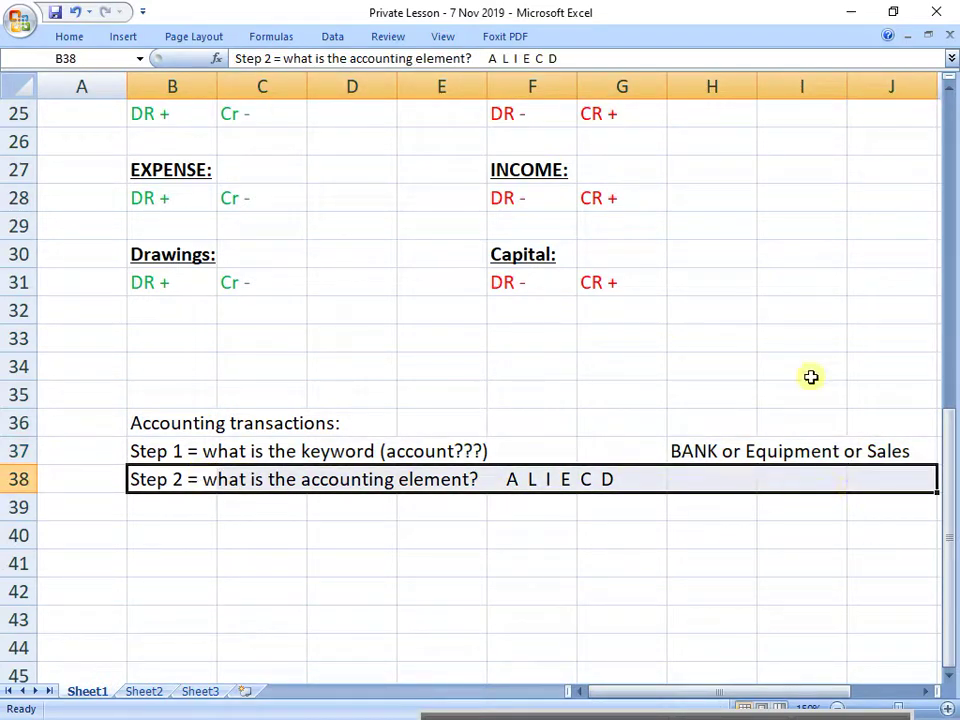
left_click(154, 499)
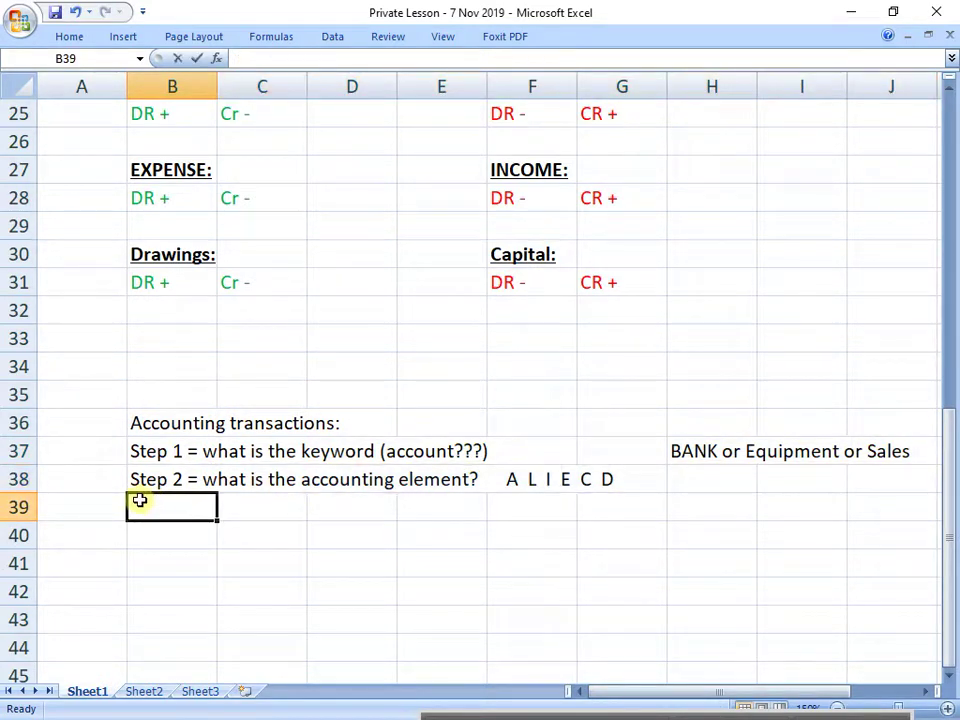
type("Step 3 =")
key("Return")
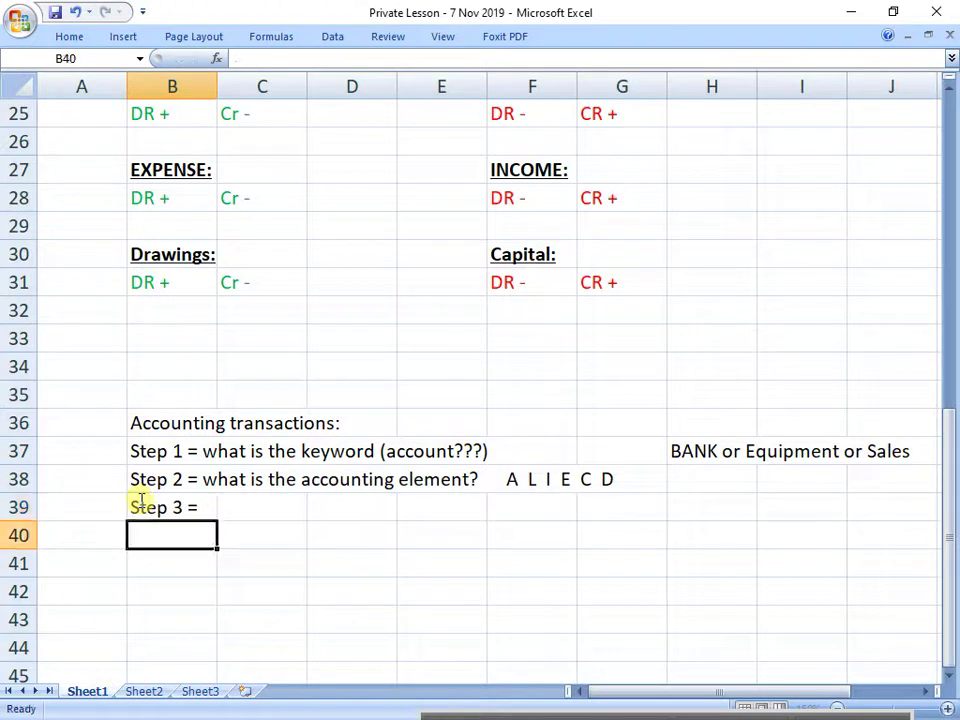
left_click(141, 500)
key("F2")
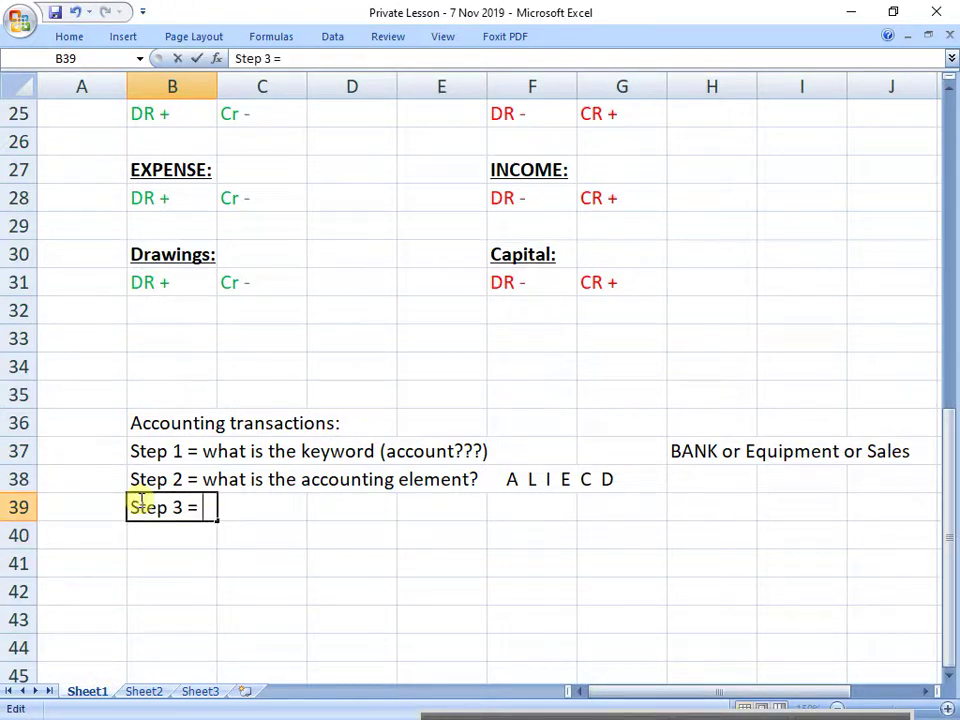
type("what is the ")
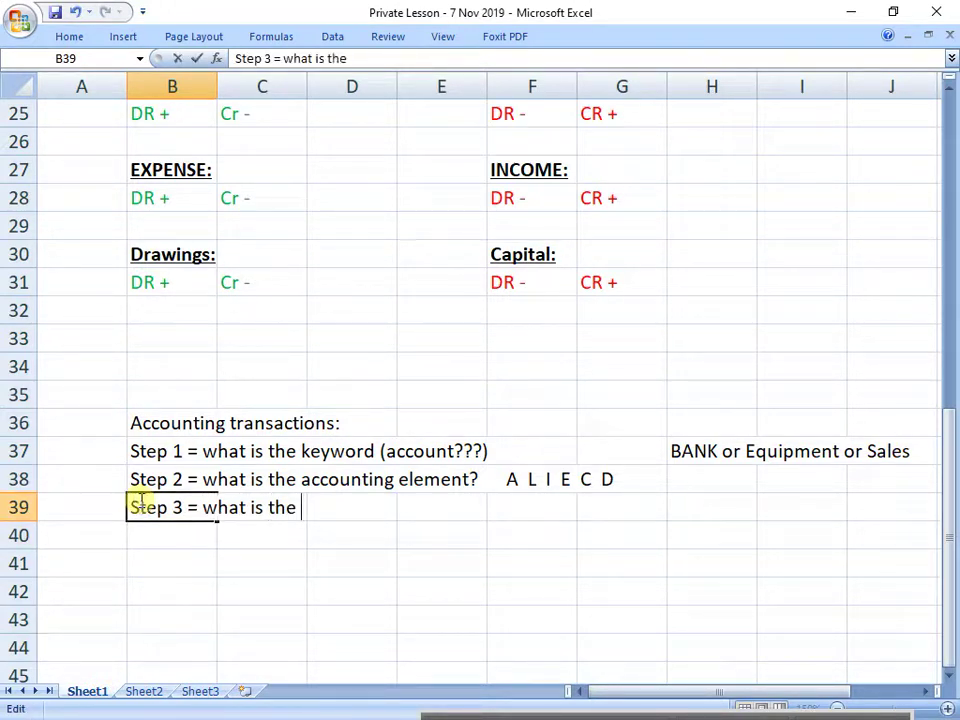
type("Effect?")
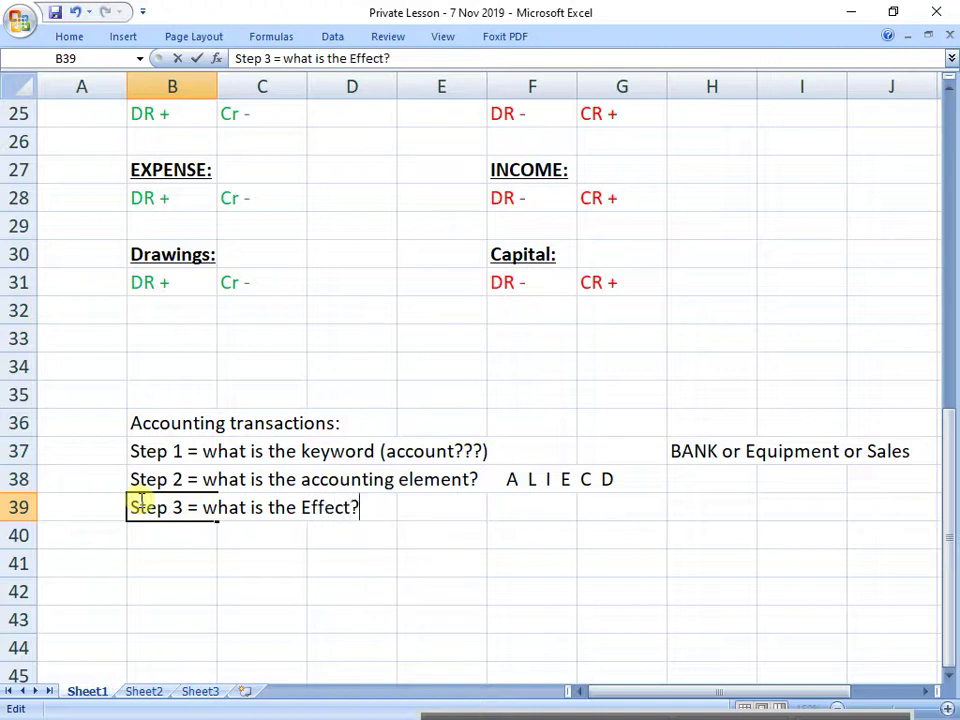
type("  Increase")
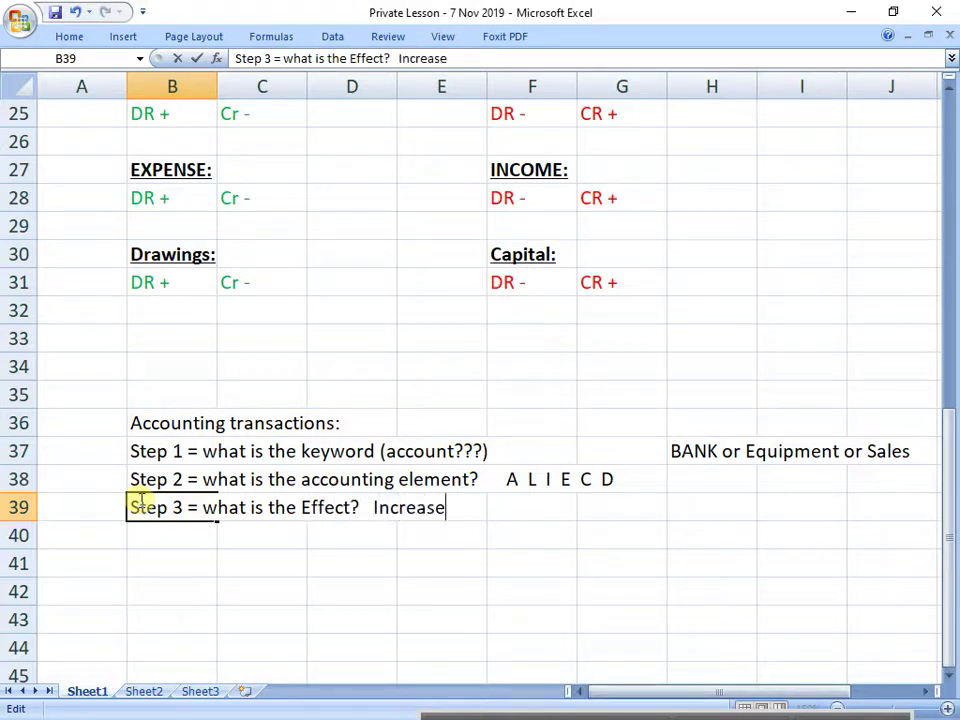
type(" or Decr")
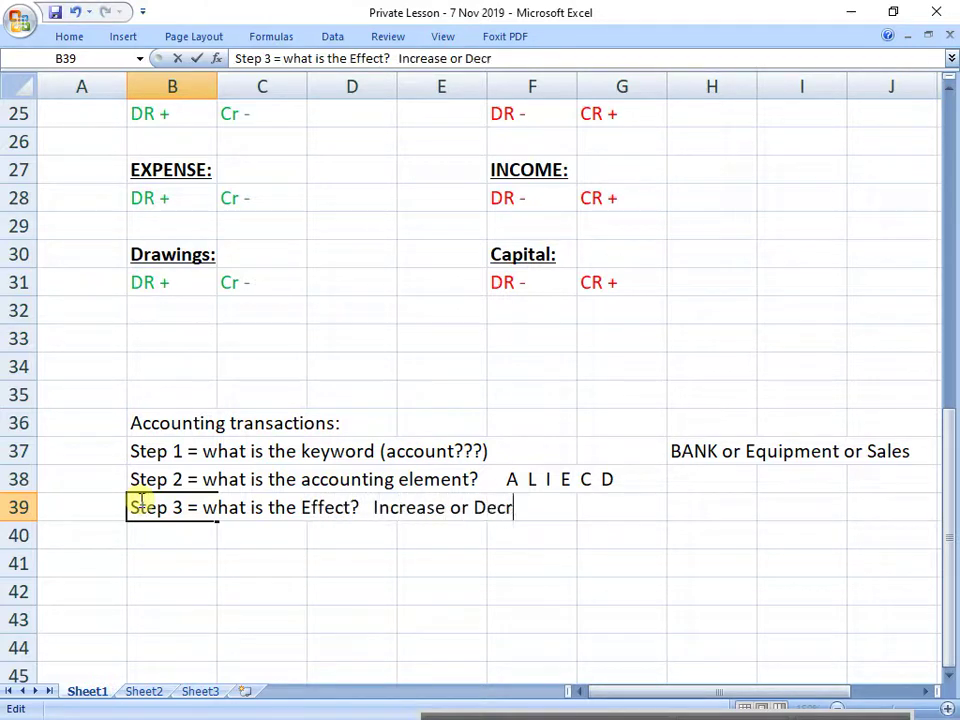
type("ease")
key("Return")
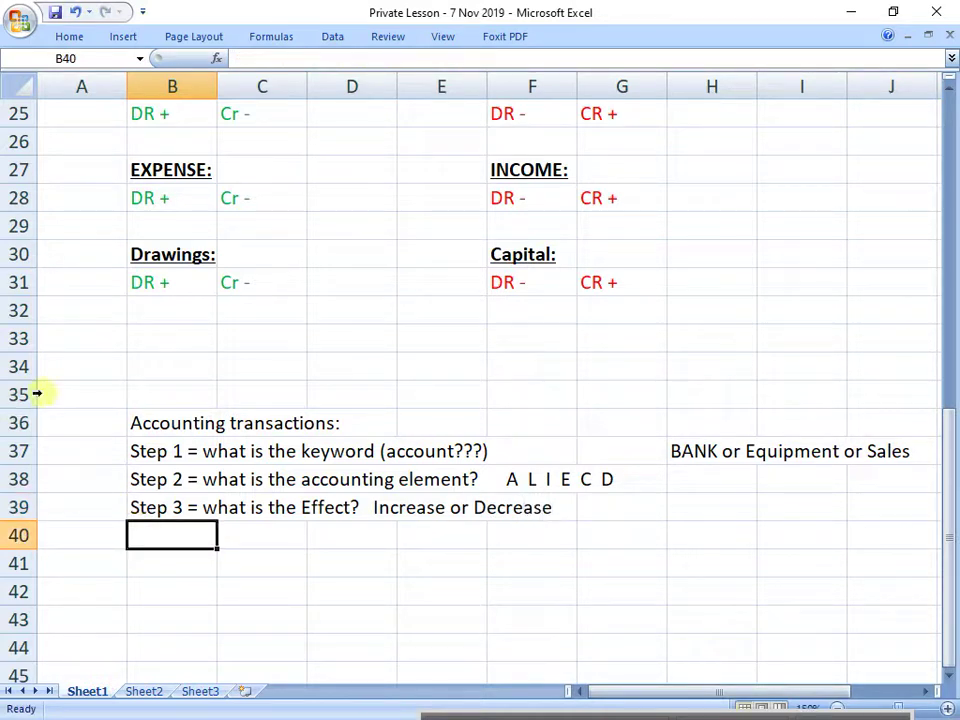
Enter "Step 4 = DR or CR" in B40 and highlight the debit and credit rules it refers to.
type("Step ")
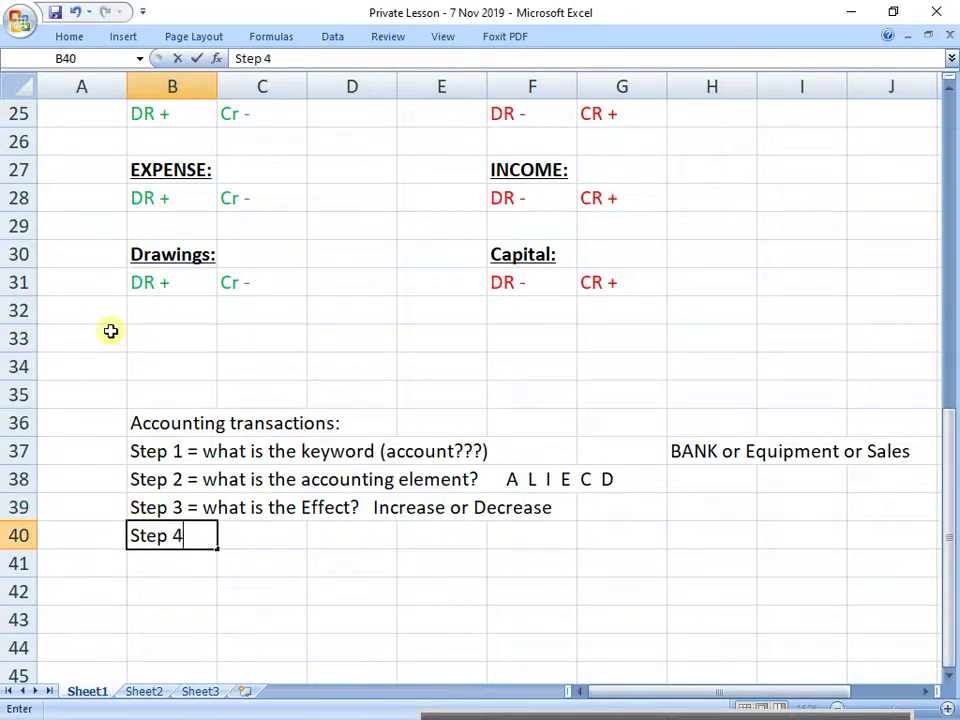
type("4 = DR or CR")
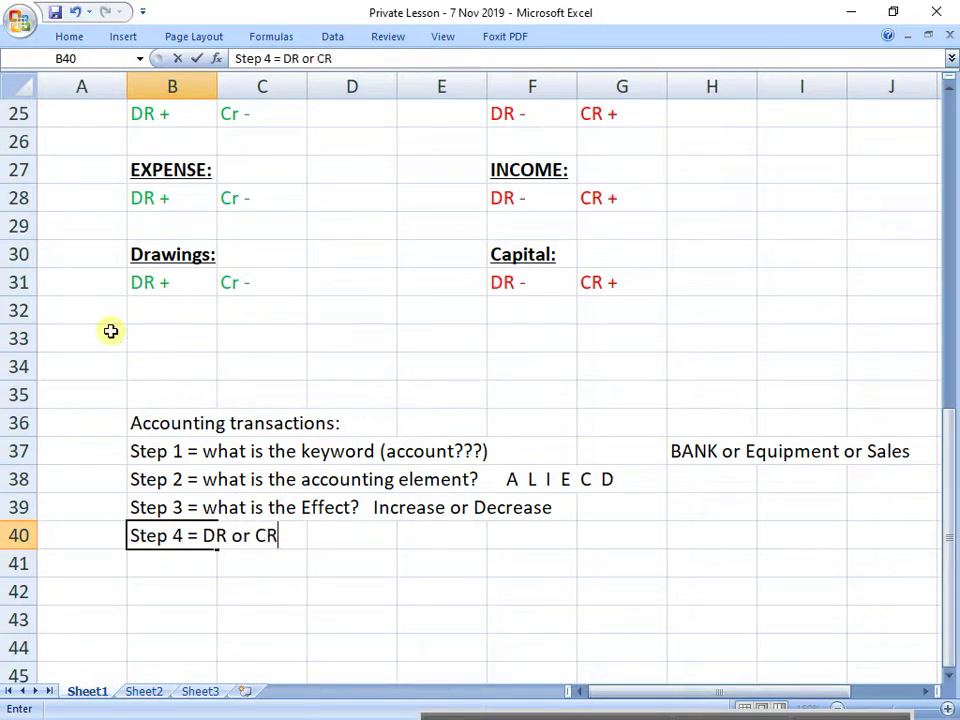
key("Return")
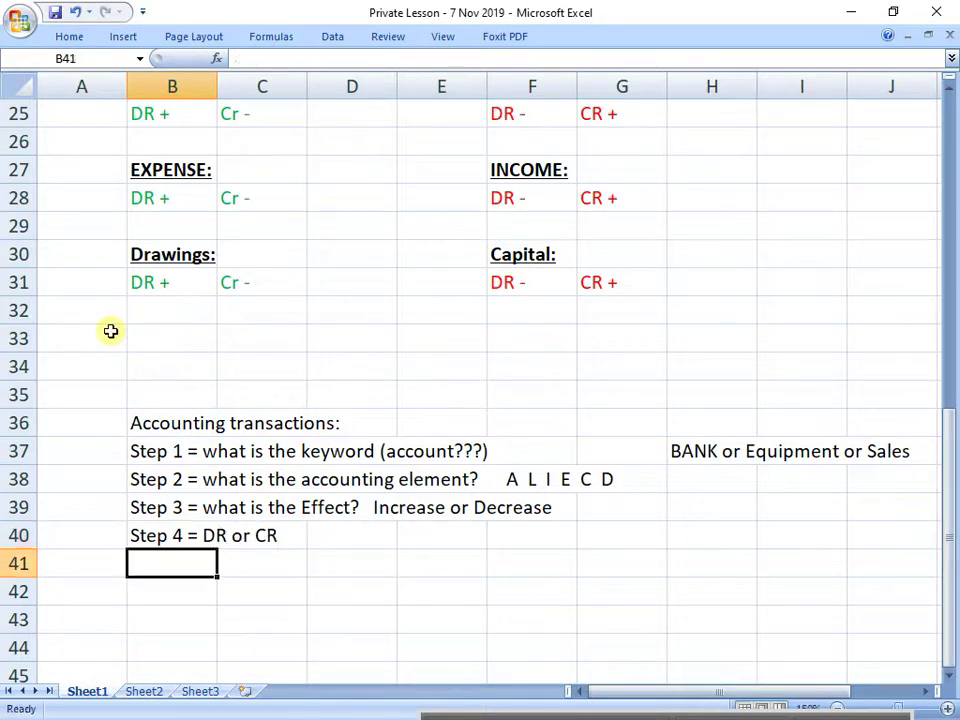
left_click_drag(202, 537, 251, 540)
scroll(238, 396, "up", 1)
left_click_drag(145, 155, 617, 381)
Make the "Accounting transactions:" heading in B36 bold and underlined.
scroll(577, 450, "down", 2)
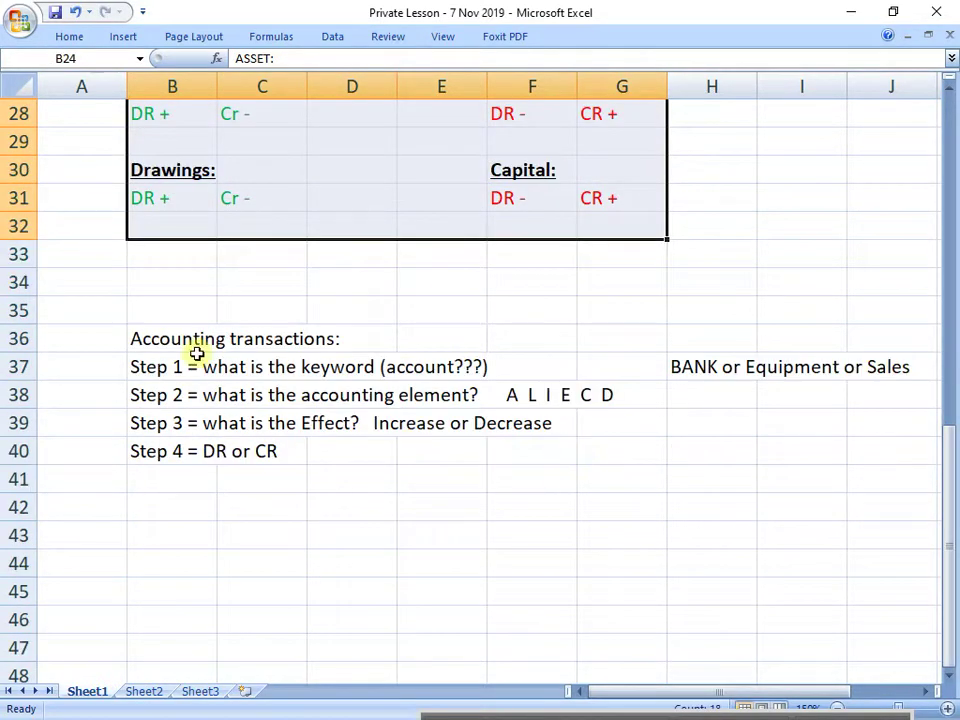
left_click(188, 338)
key("ctrl+b")
key("ctrl+u")
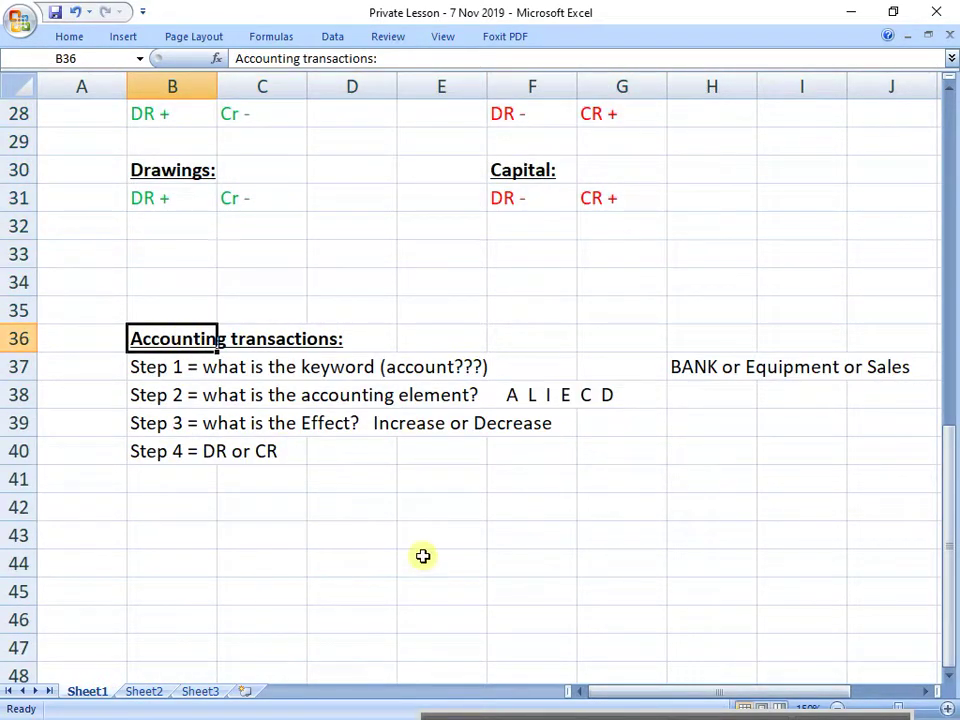
Enter the example transaction "Cash sales of R100" in B44 below the four steps.
scroll(403, 525, "down", 2)
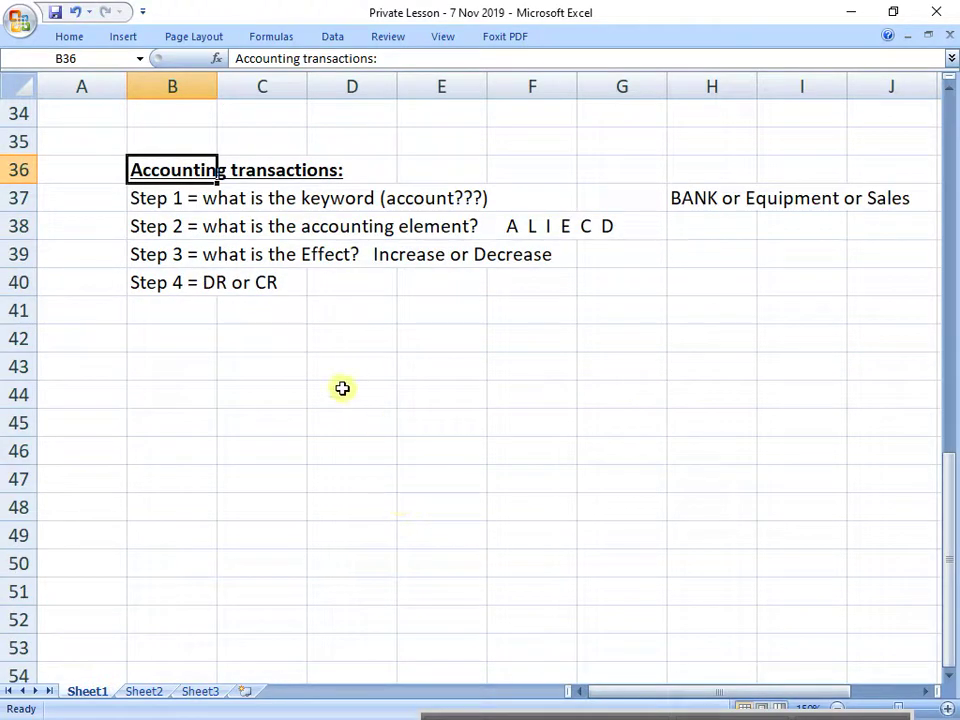
left_click(201, 402)
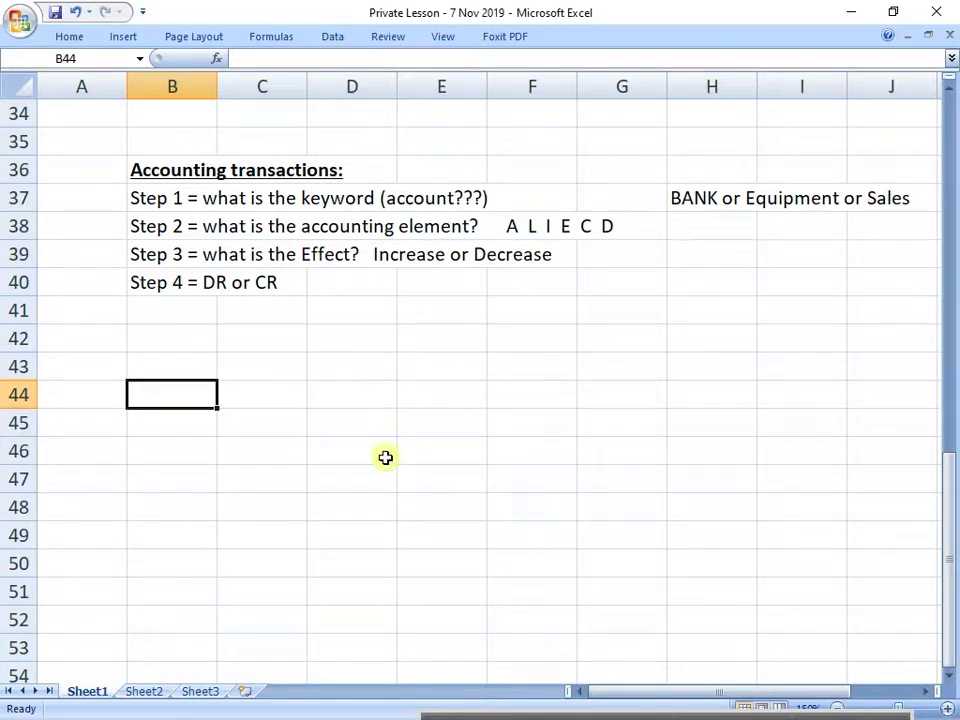
type("Ca")
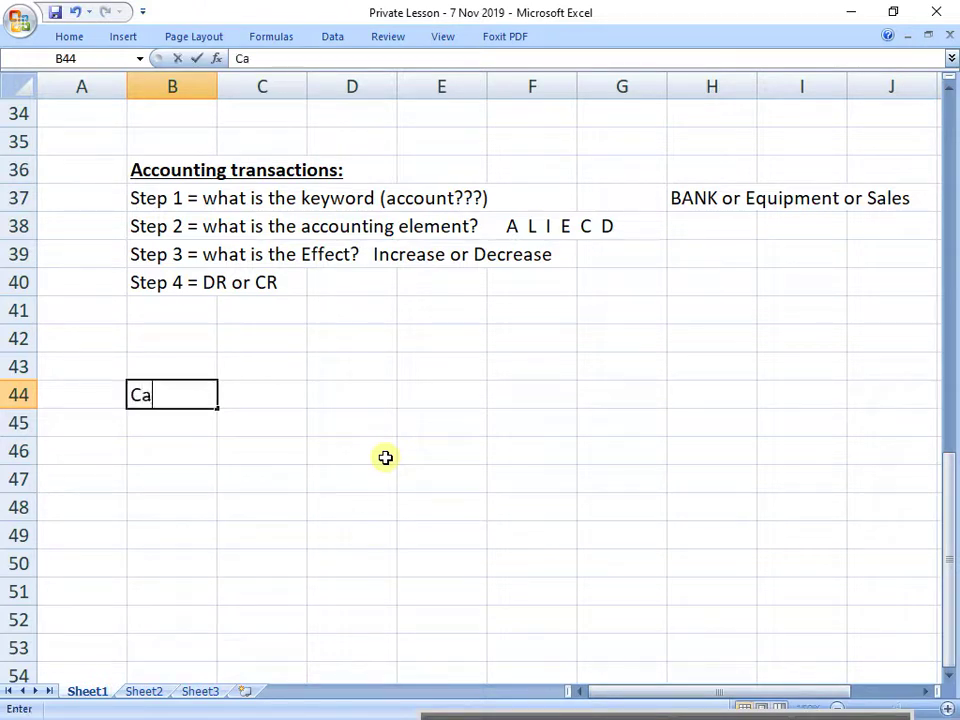
type("sh sales of R100")
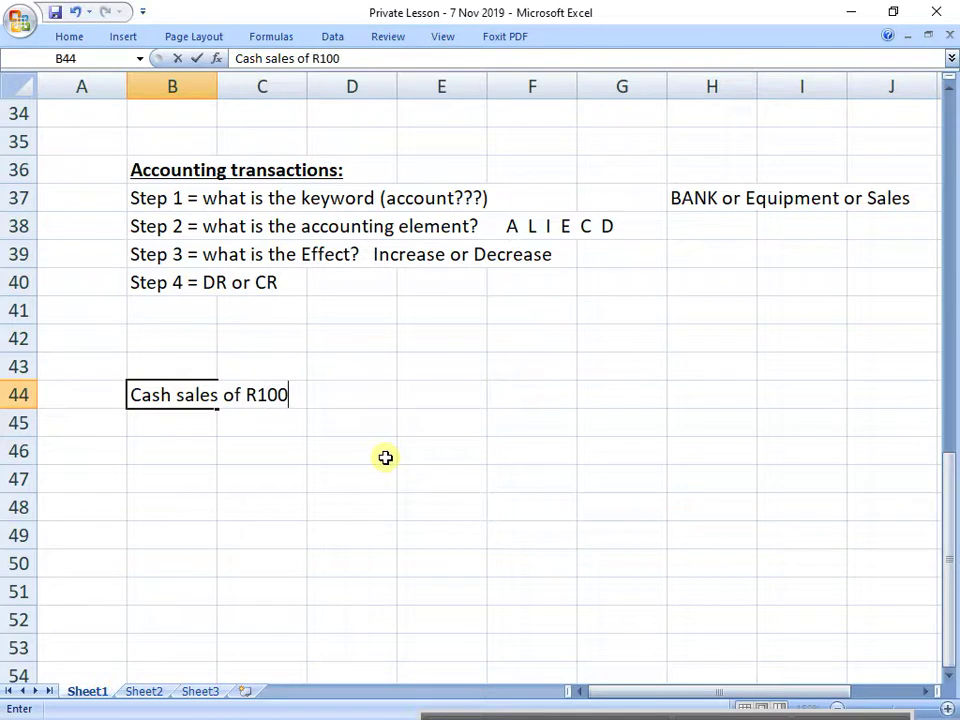
key("Return")
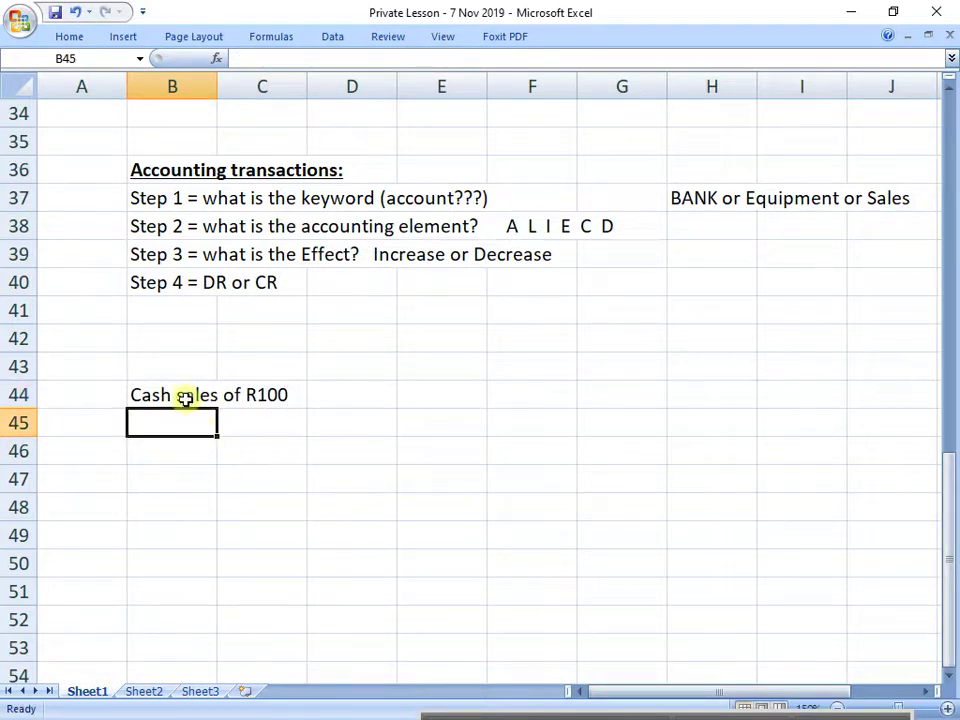
left_click(150, 396)
left_click_drag(167, 392, 295, 392)
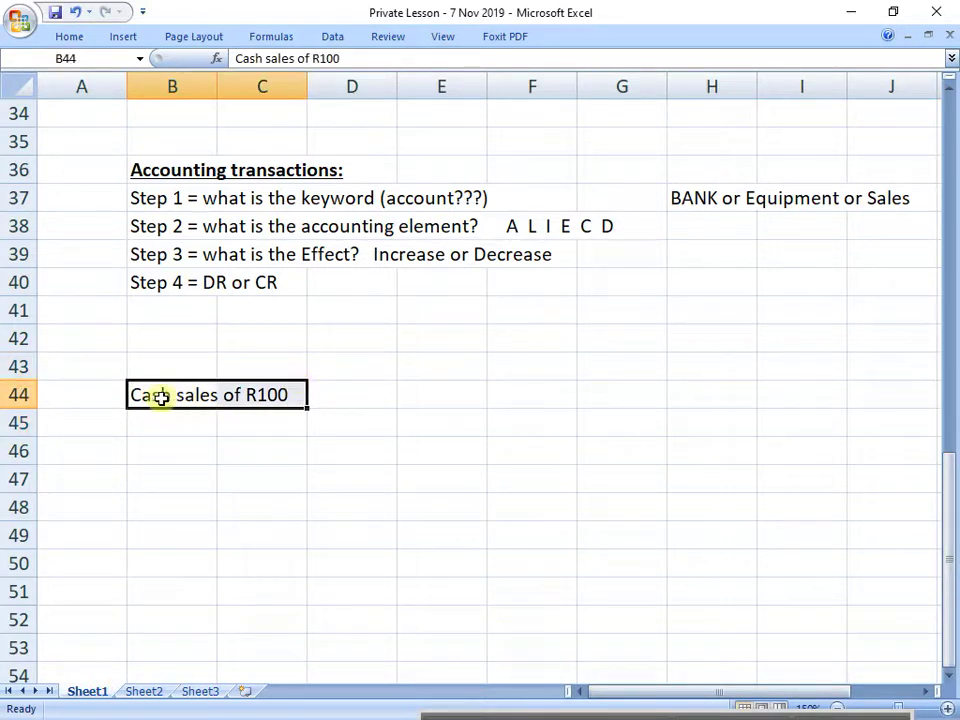
Label the cash sales transaction "day 1" in A44.
left_click(80, 398)
type("day 1")
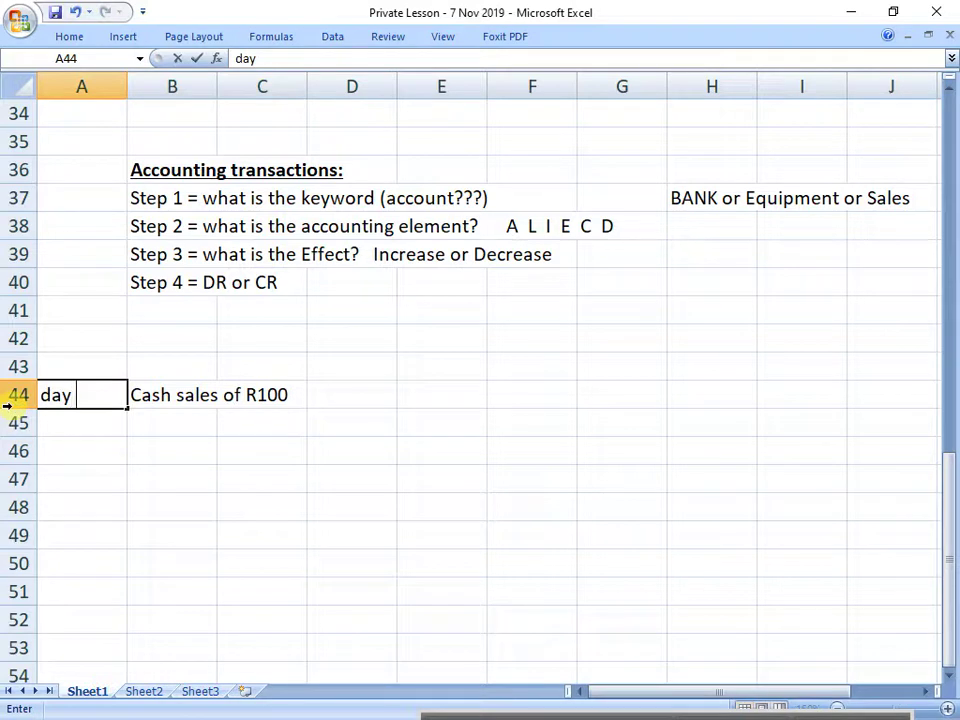
key("Return")
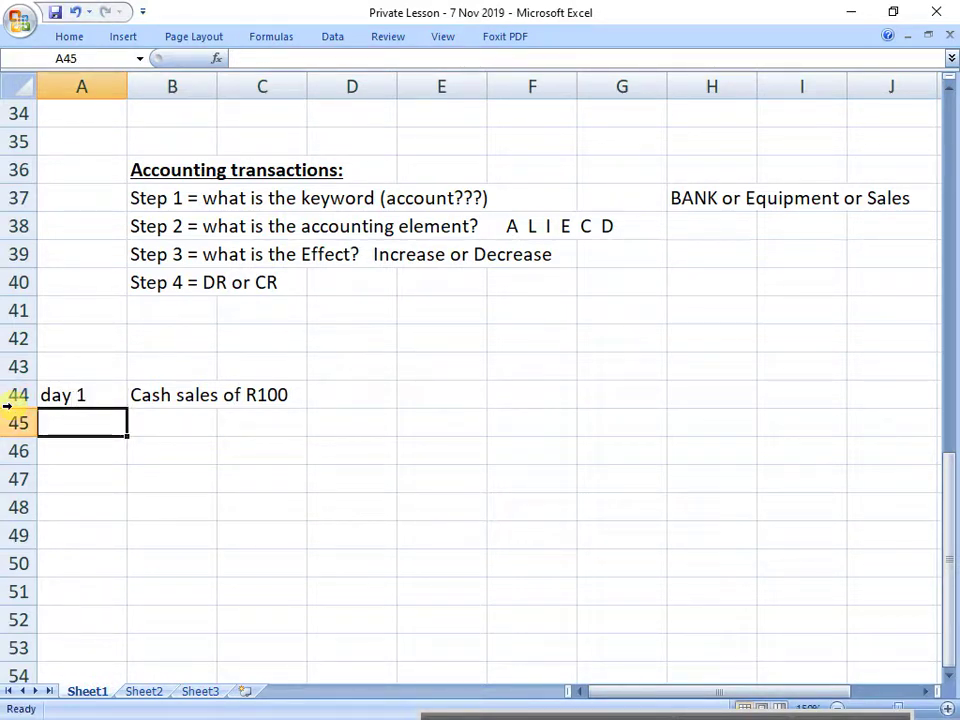
left_click_drag(195, 399, 242, 394)
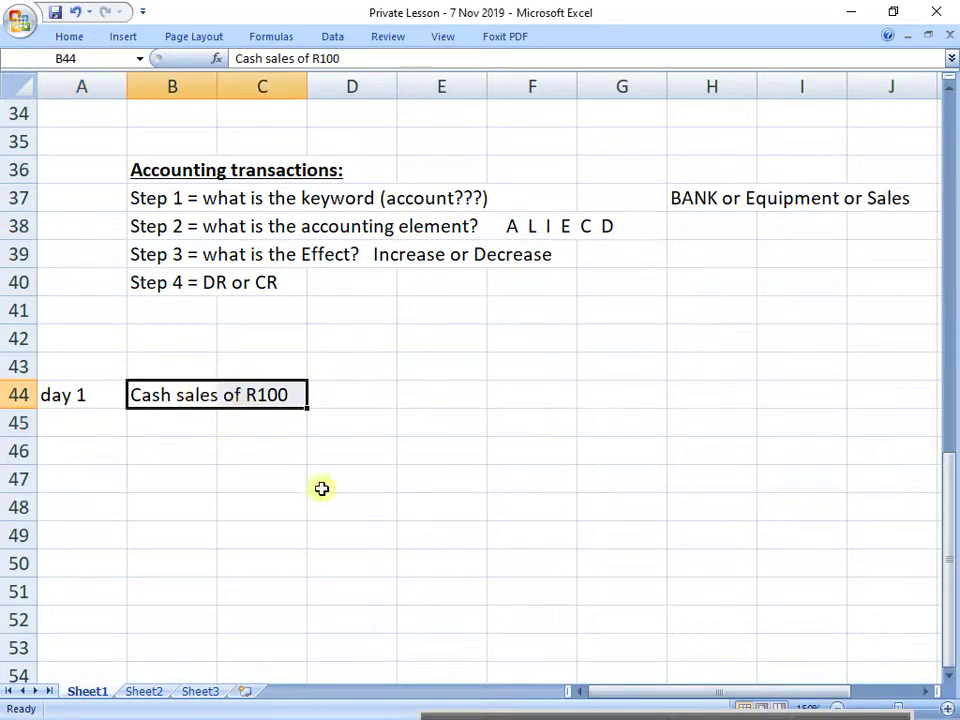
Highlight the four transaction steps and change "keyword" to "keywords" in the Step 1 text in B37.
left_click_drag(176, 169, 605, 279)
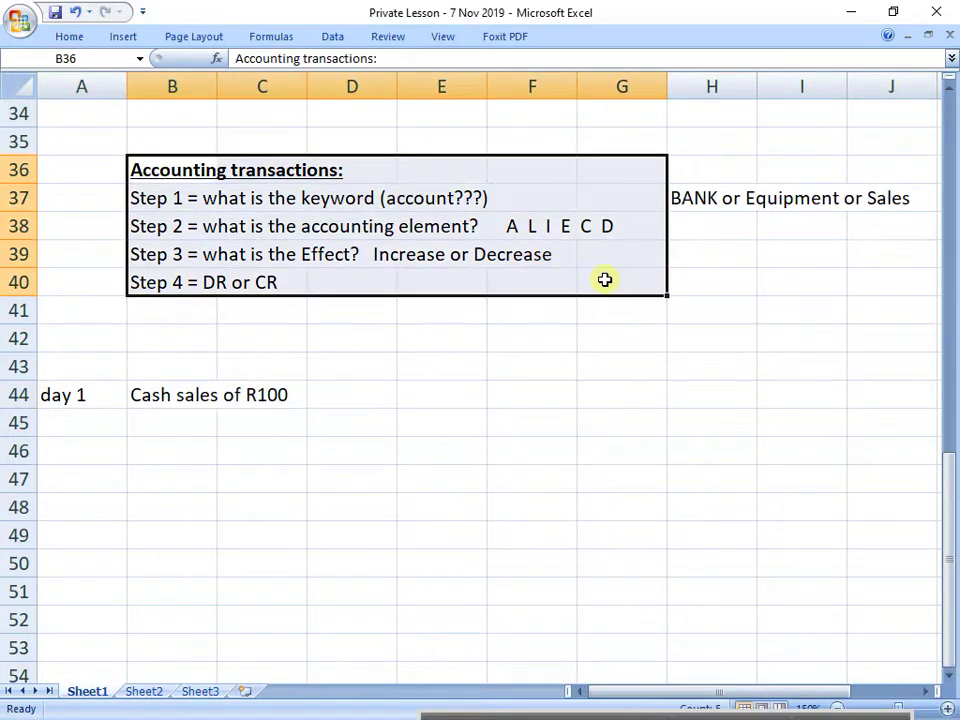
left_click_drag(167, 197, 290, 198)
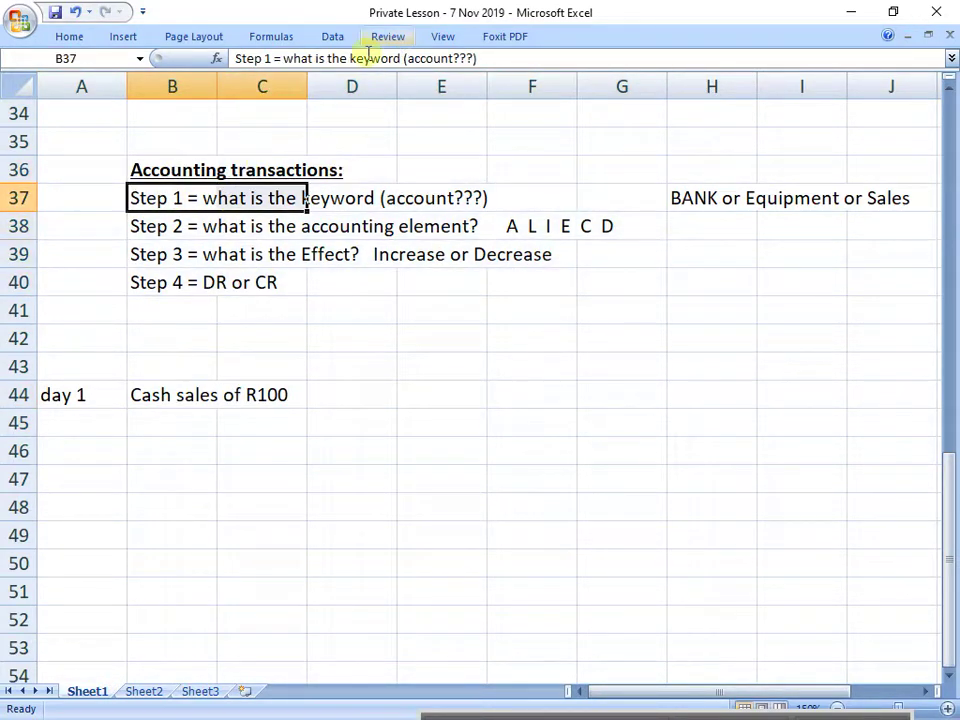
left_click_drag(350, 58, 397, 58)
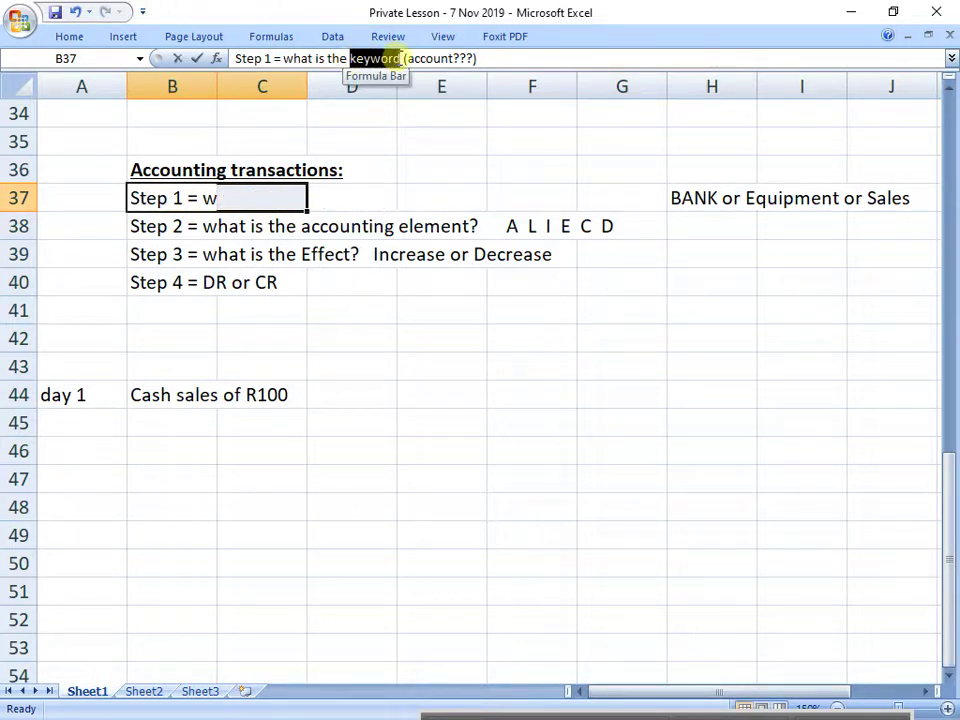
left_click(404, 59)
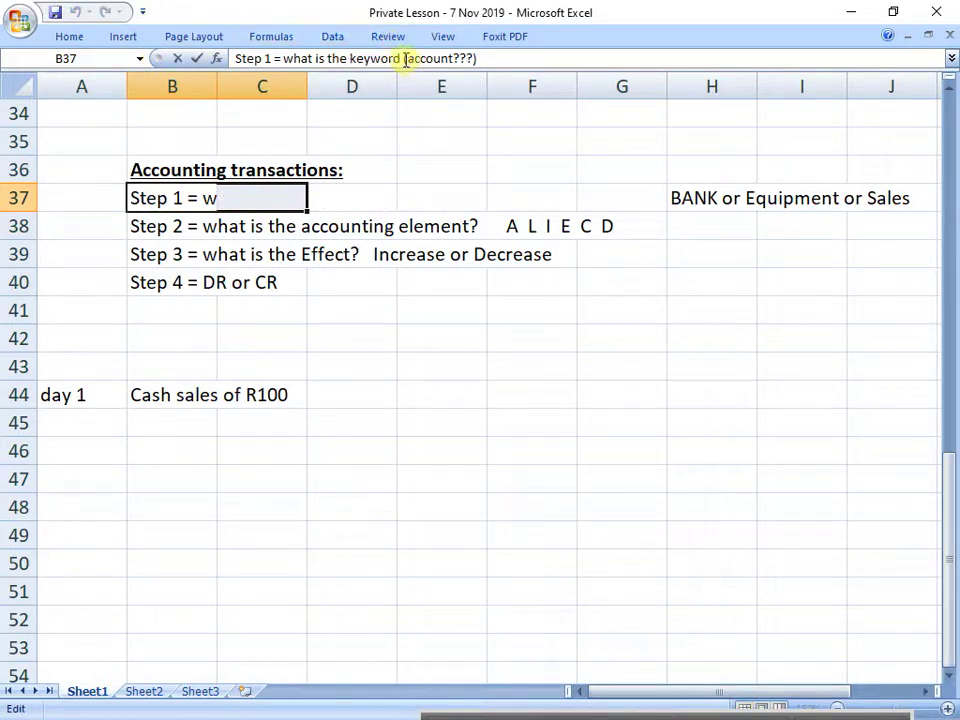
type("s")
key("BackSpace")
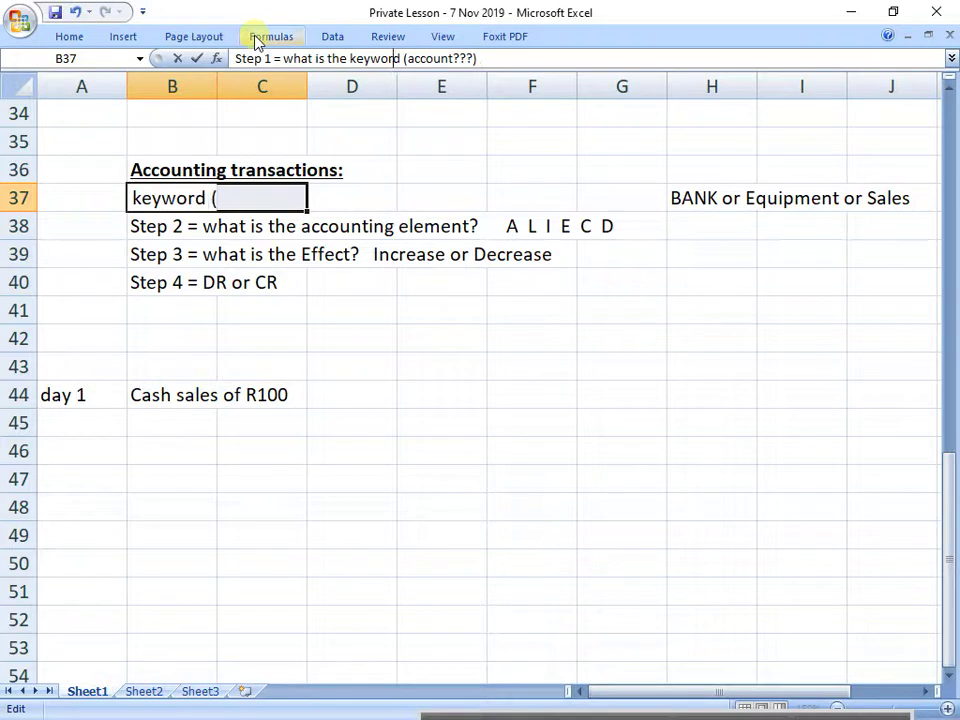
key("Right")
type("s")
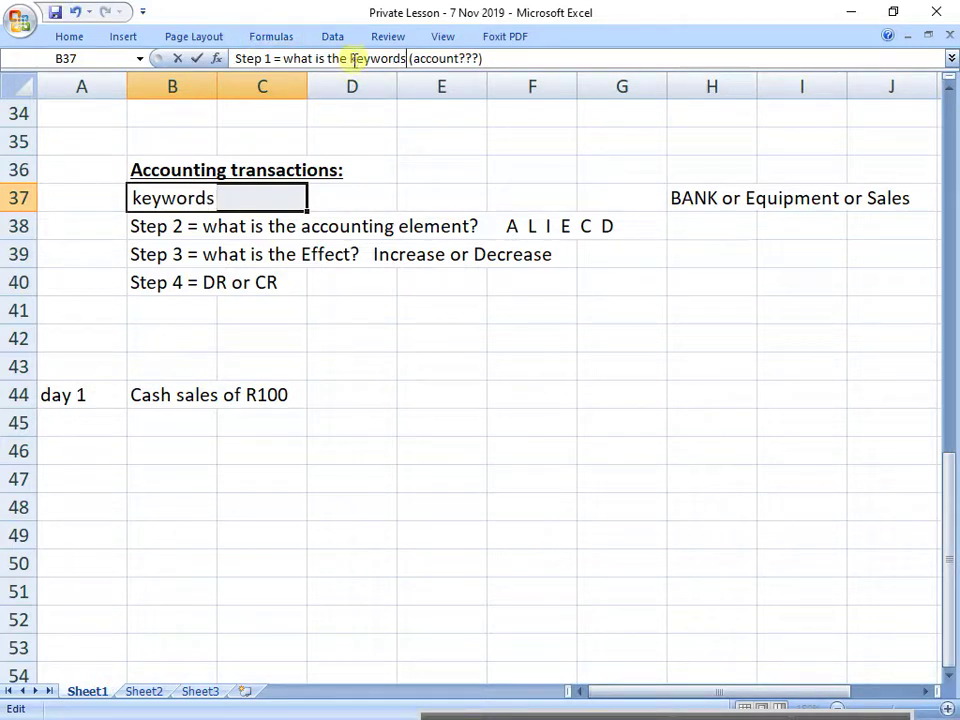
Colour only the word "keywords" in B37 green.
left_click_drag(350, 59, 392, 40)
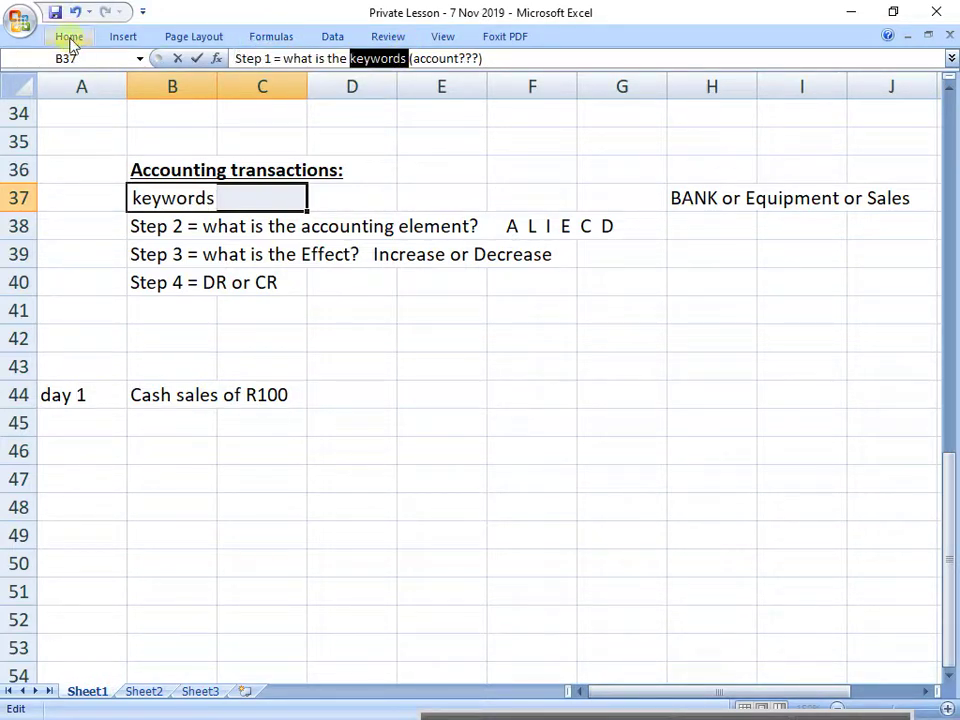
left_click(69, 37)
left_click(252, 96)
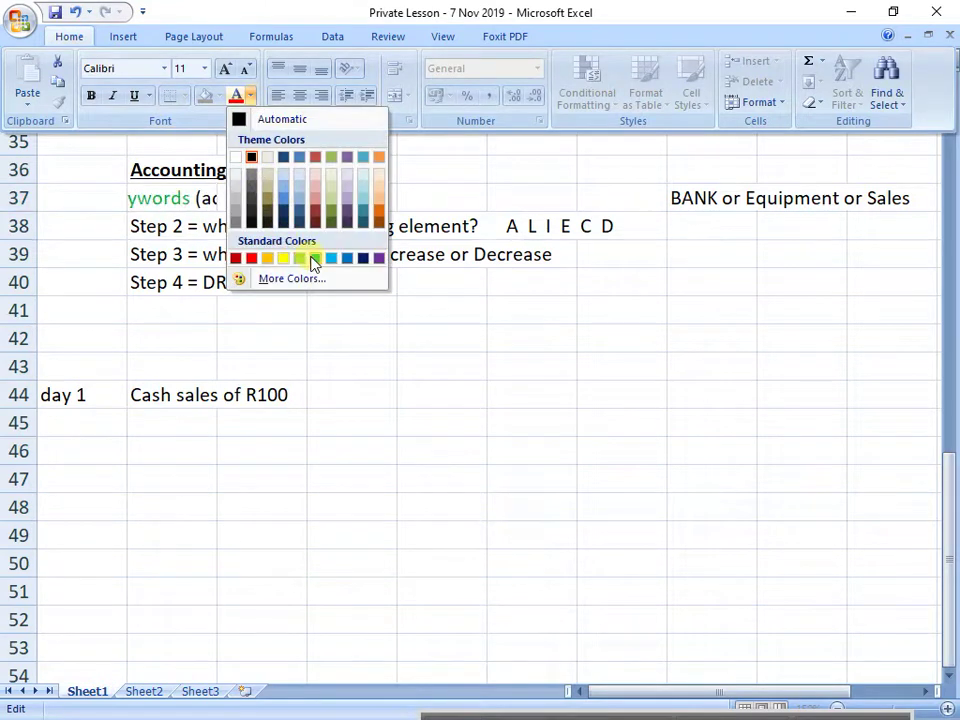
left_click(312, 259)
left_click(291, 612)
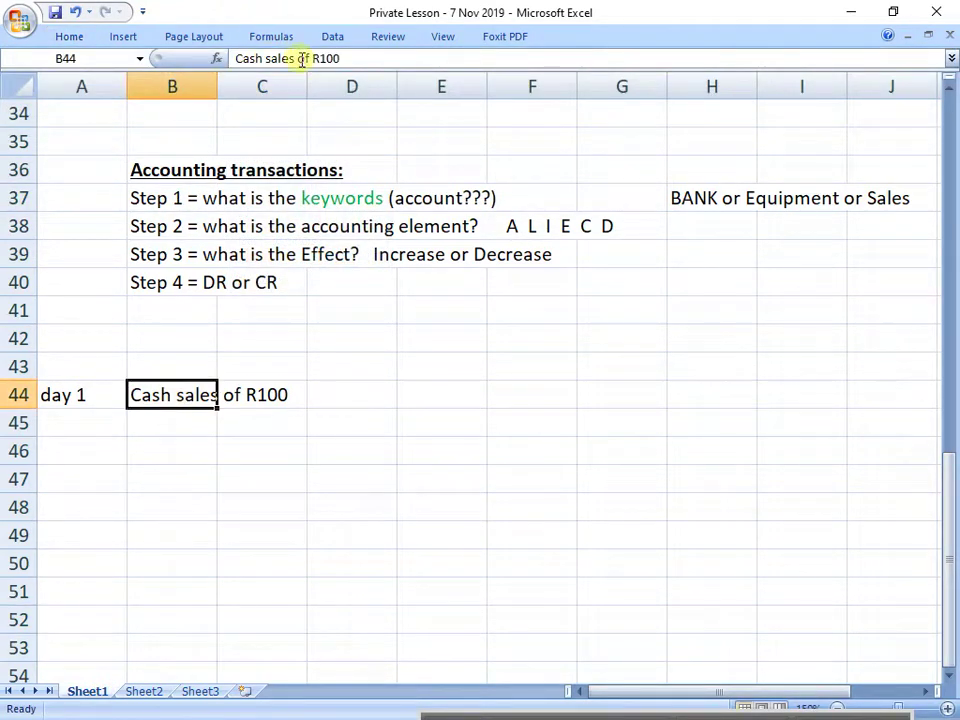
Colour the words "Cash sales" in the B44 transaction green to match the Step 1 keyword colour.
left_click(242, 58)
left_click_drag(286, 58, 216, 58)
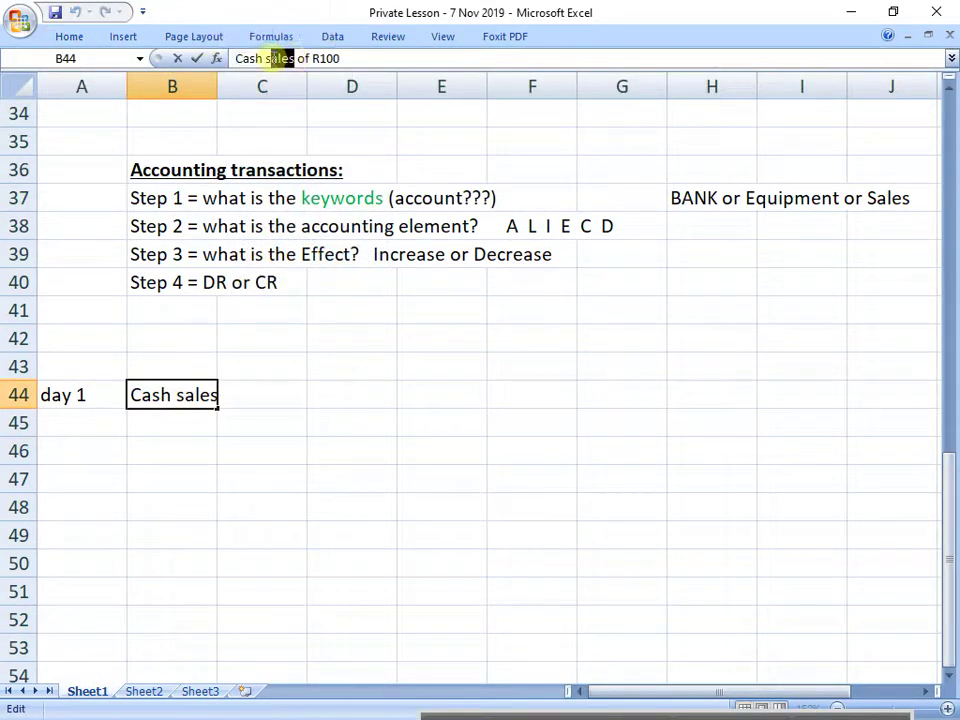
left_click(74, 37)
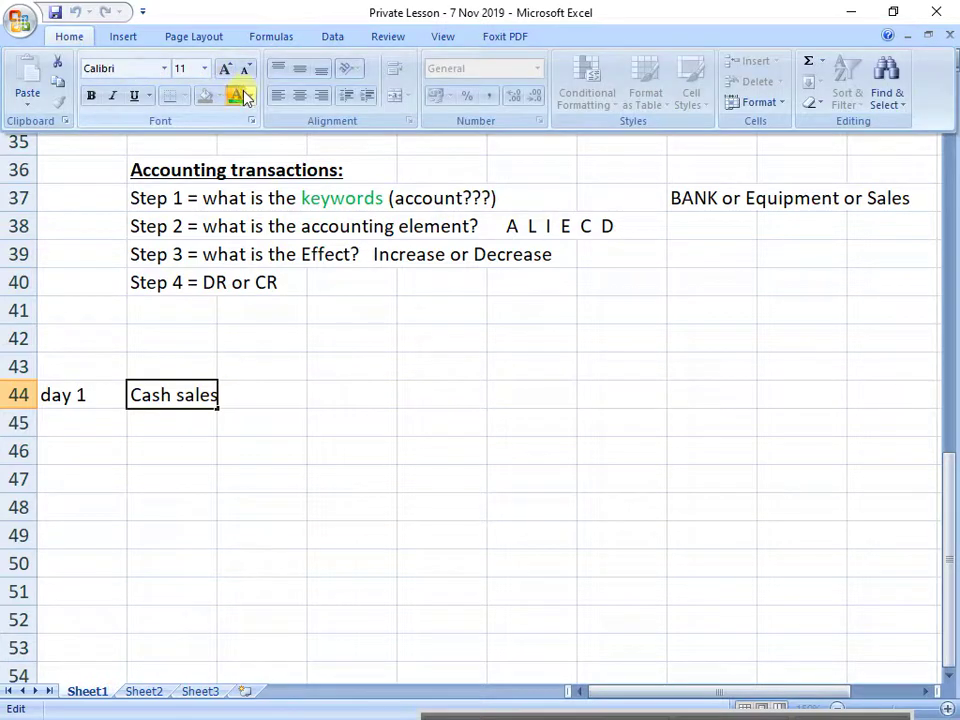
left_click(240, 94)
left_click(343, 573)
Enter "Cash.... BANK....." in B46 to link the first keyword to its account.
left_click(176, 457)
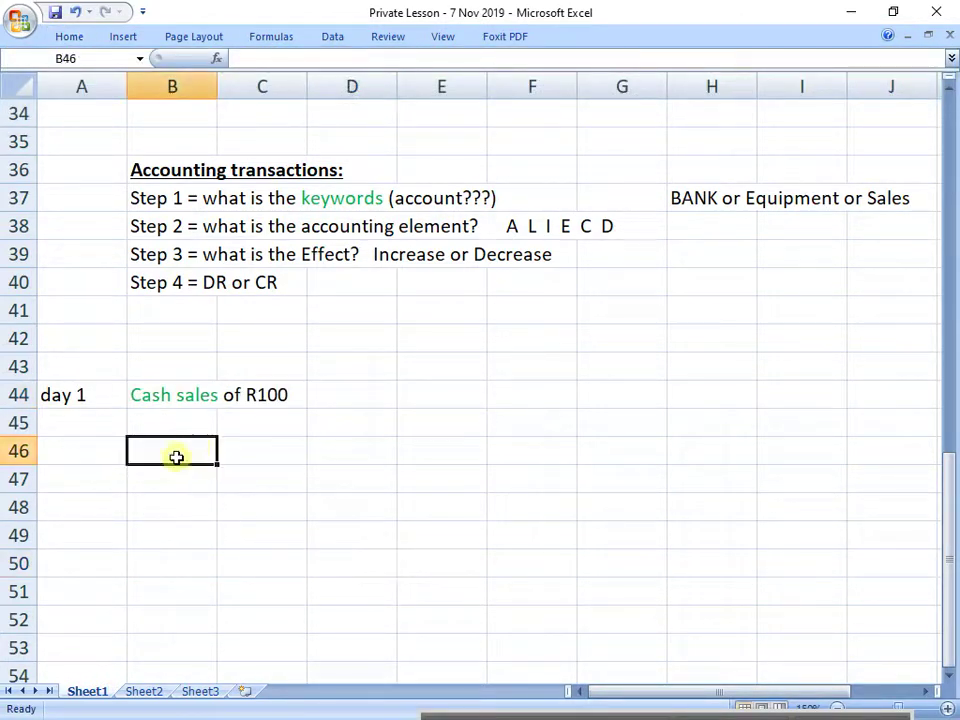
type("Cash...")
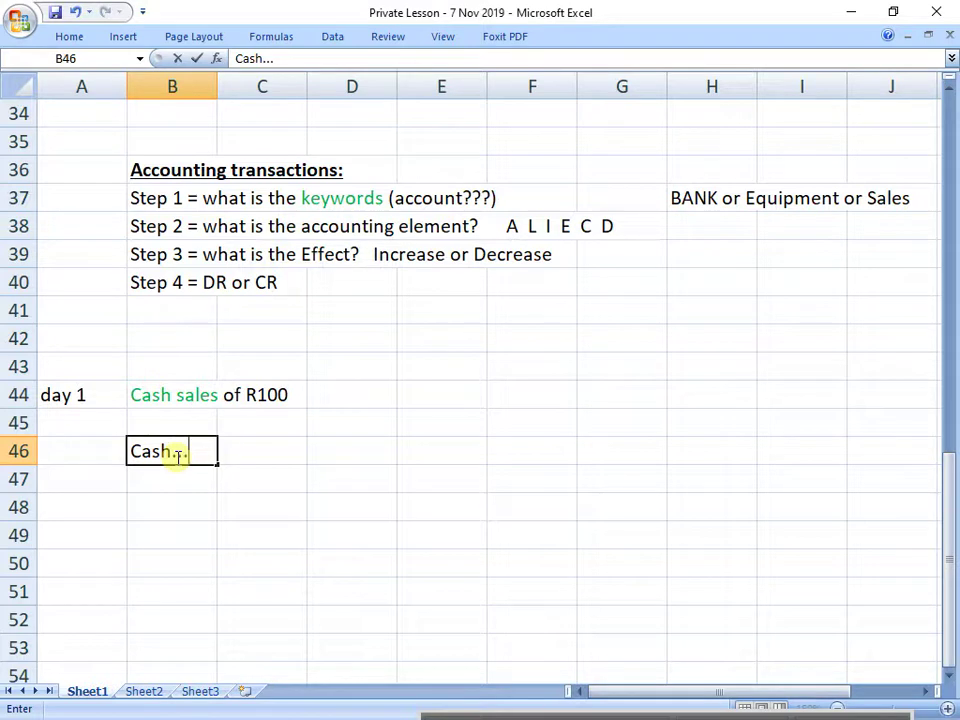
type(".  BANK")
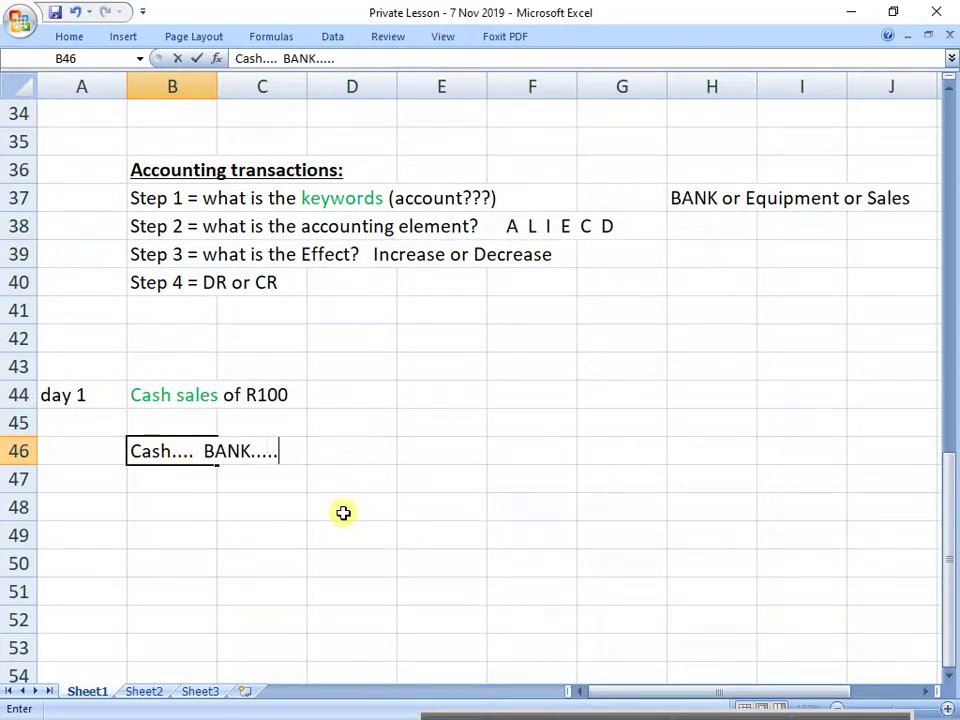
type(".....")
key("Return")
Enter "SALES .....SALES..." in B47 to link the second keyword to its account.
type("SALE")
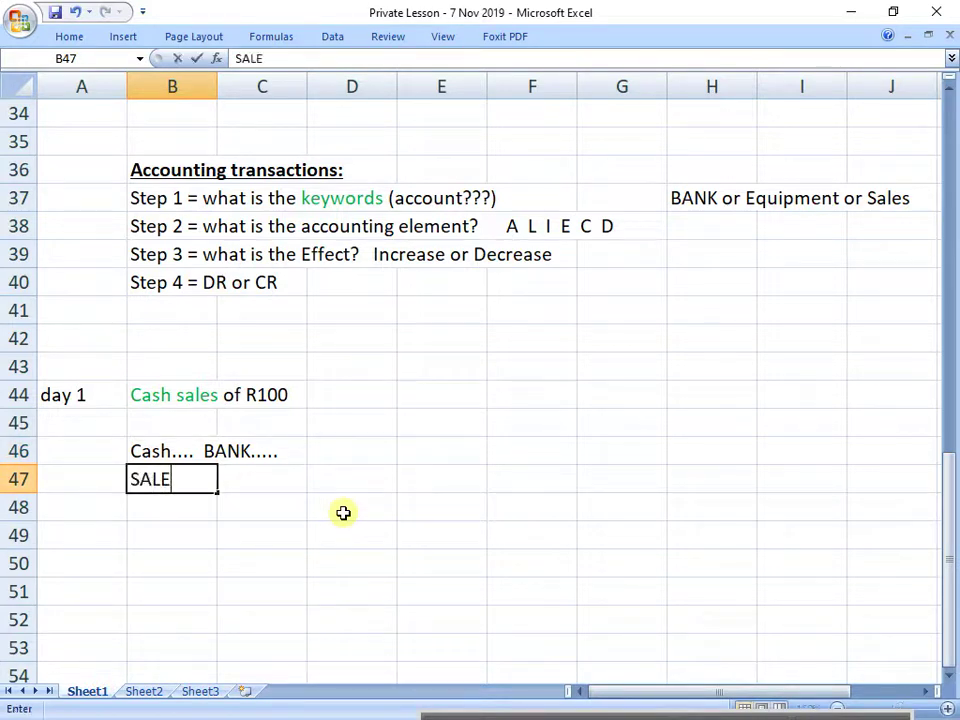
type("S .....SALES")
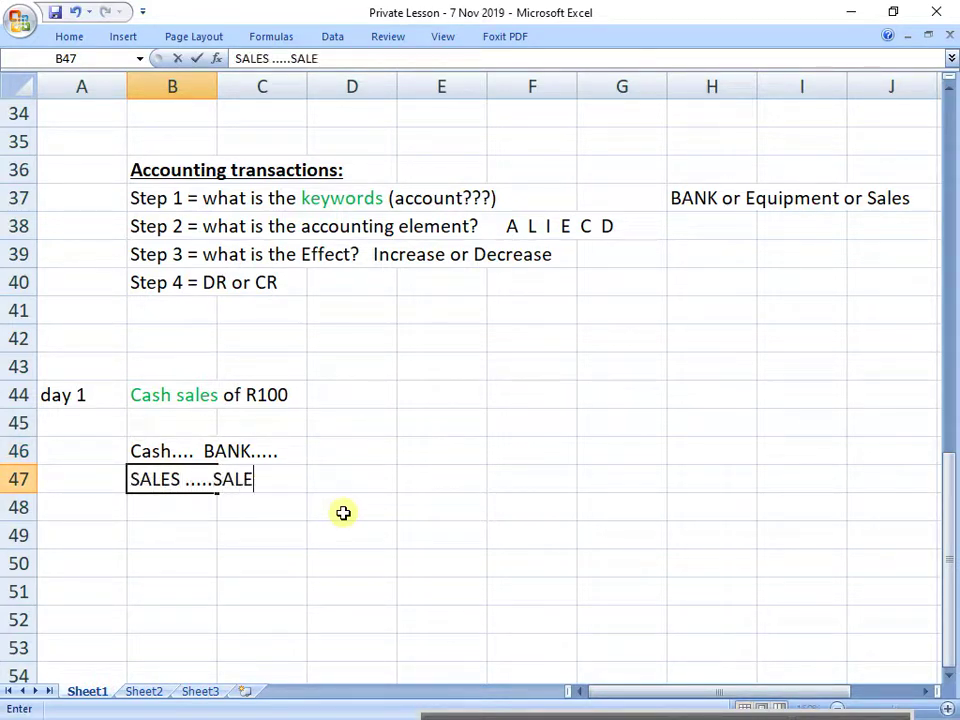
key("Return")
key("Up")
key("F2")
type("...")
key("Return")
Colour the account name "BANK" in B46 green, leaving the rest of the line black.
left_click(186, 442)
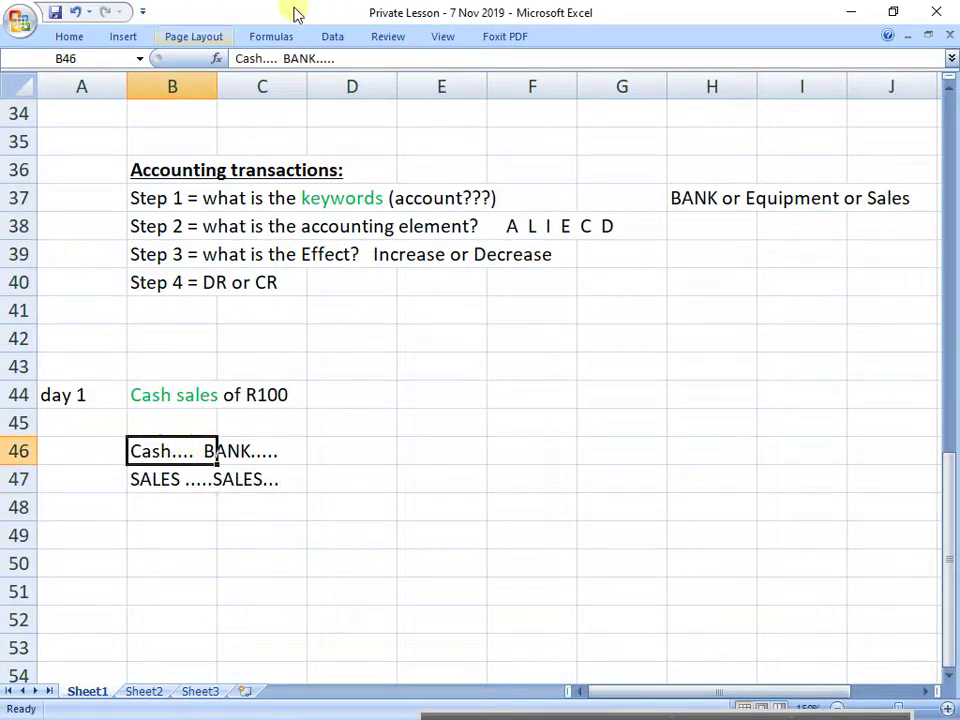
left_click_drag(282, 57, 310, 52)
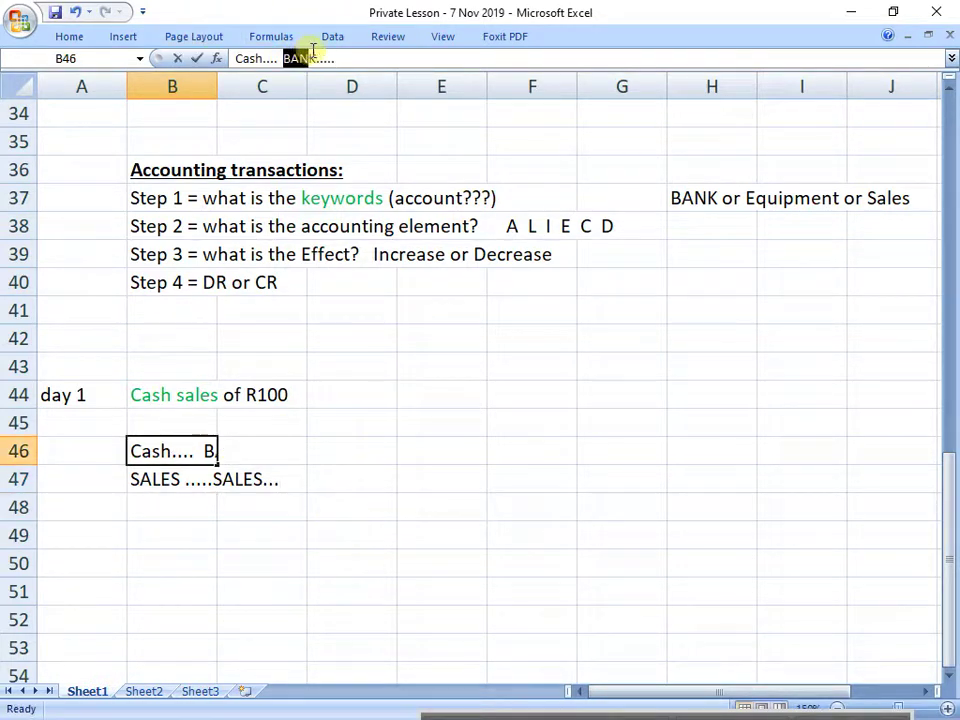
left_click(68, 36)
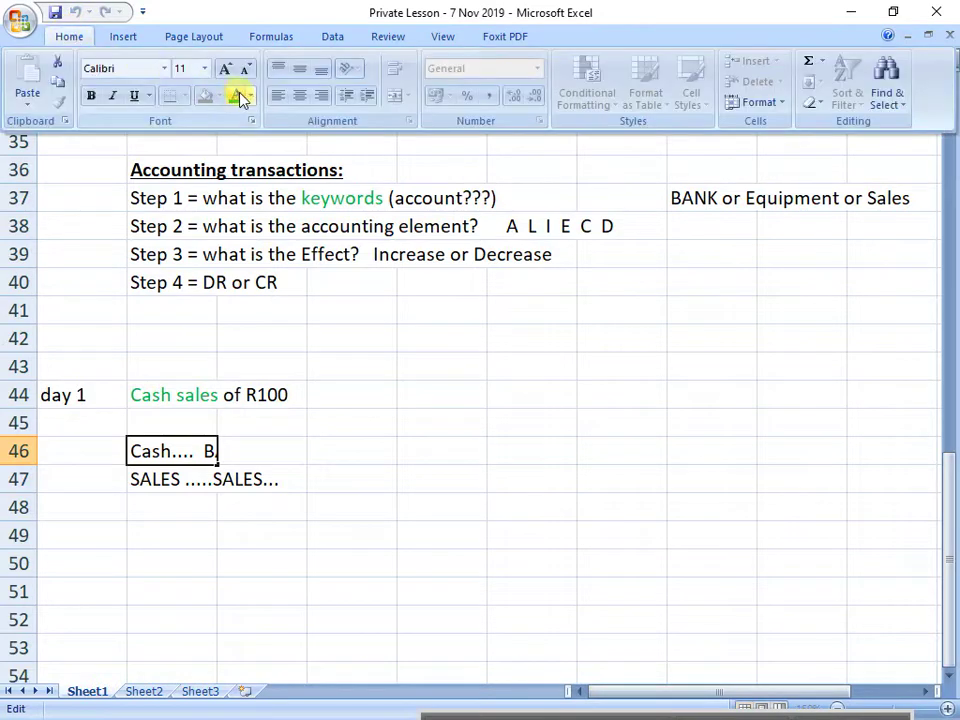
left_click(237, 97)
Colour the second "SALES" in B47 green, leaving the rest of the line black.
left_click(186, 480)
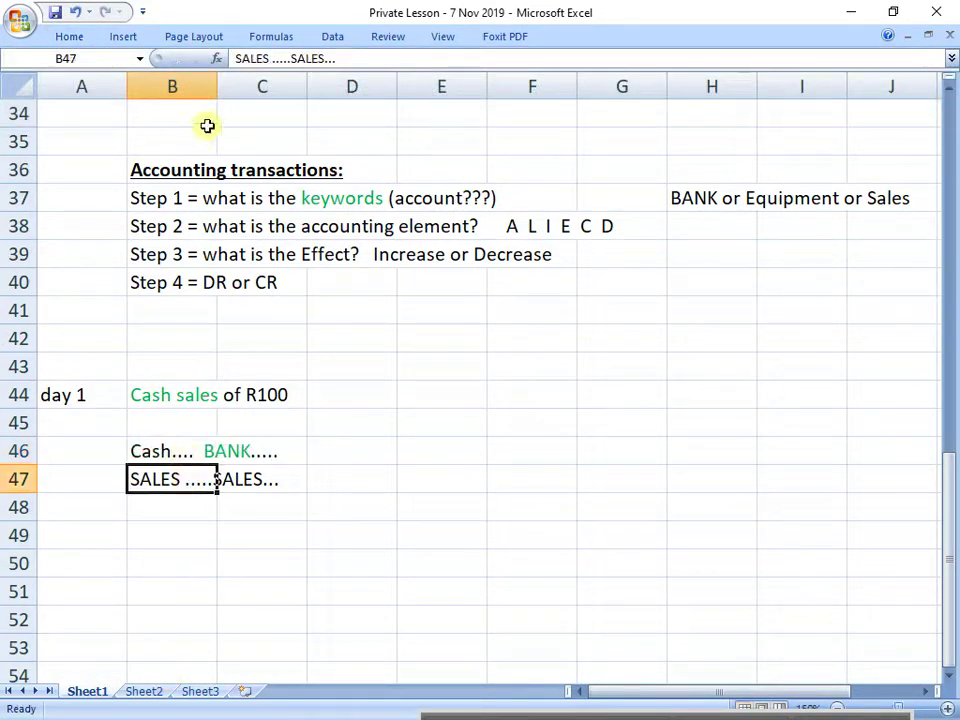
left_click_drag(293, 59, 330, 60)
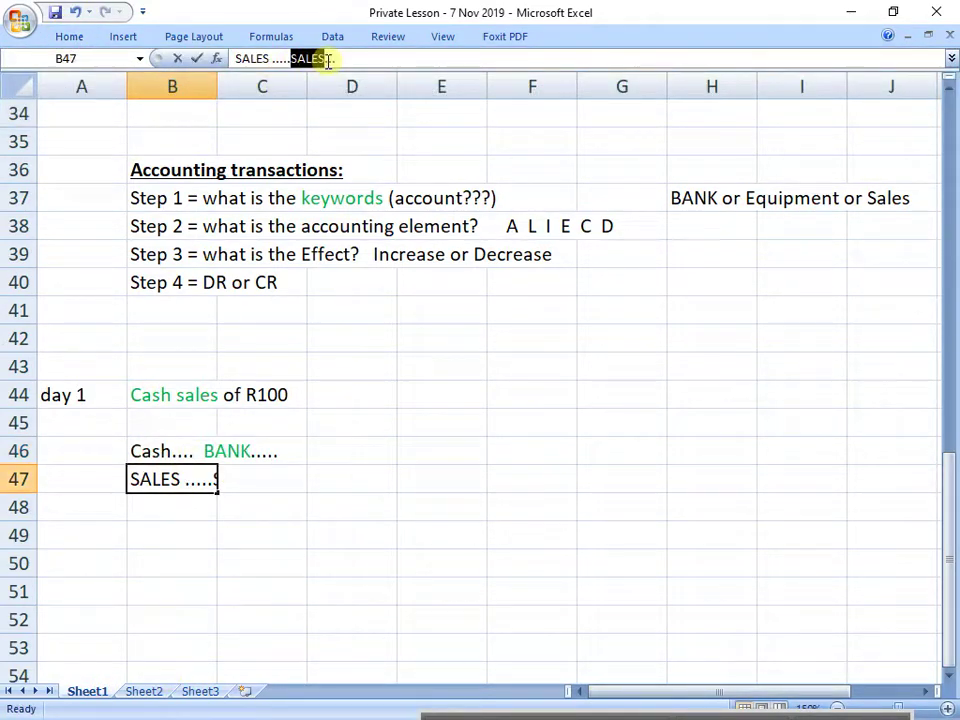
left_click(72, 37)
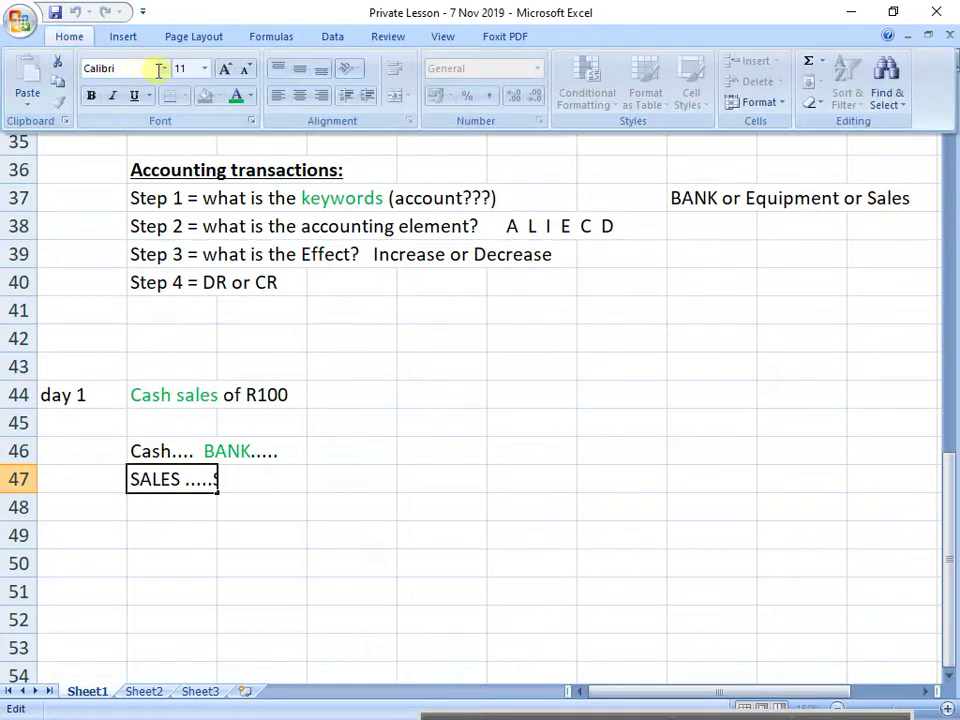
left_click(233, 99)
left_click(350, 423)
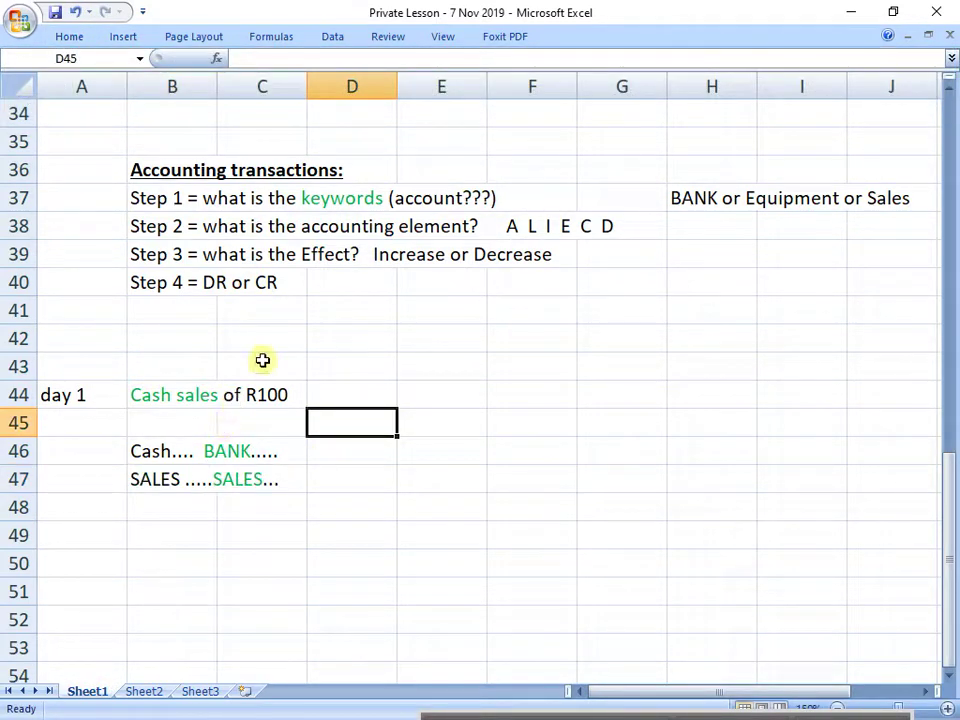
Colour the words "accounting element" in the Step 2 text in B38 blue.
left_click(195, 392)
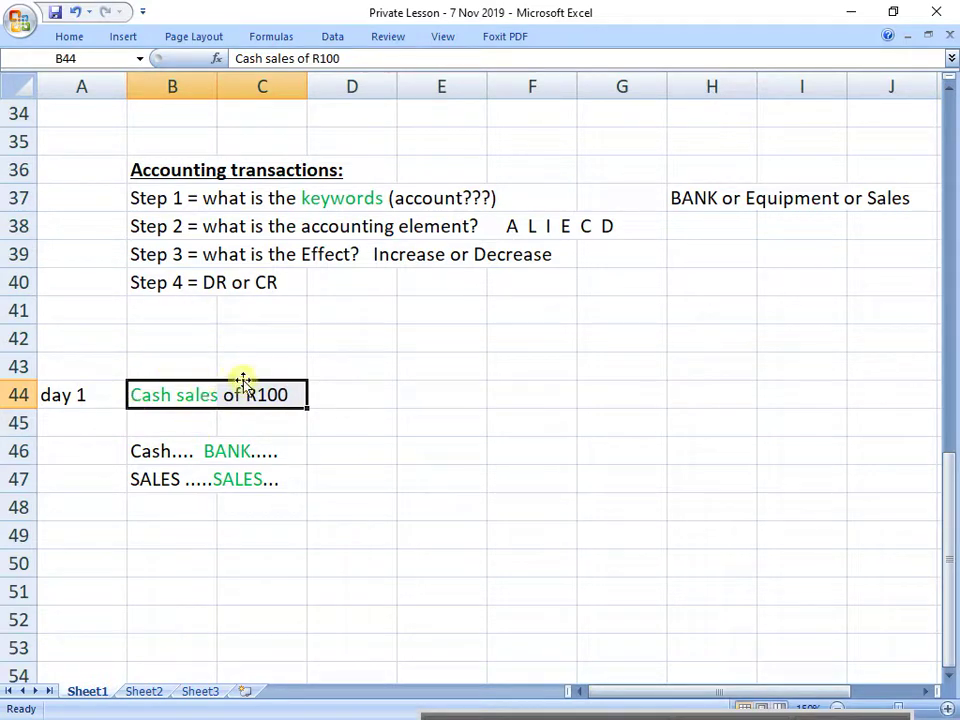
left_click(196, 228)
left_click_drag(352, 58, 466, 58)
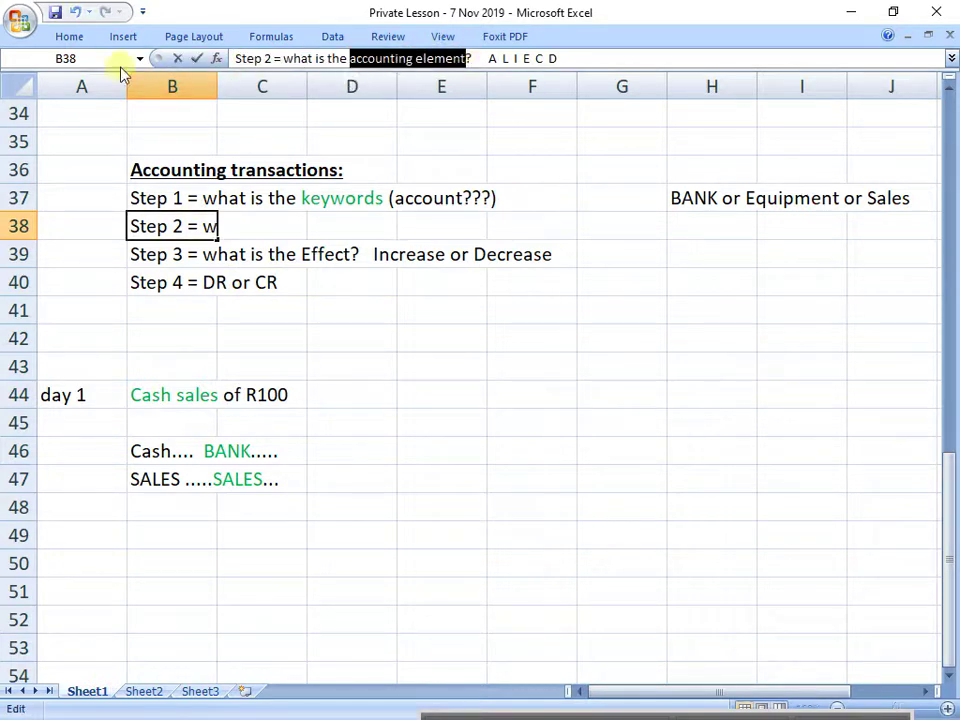
left_click(69, 36)
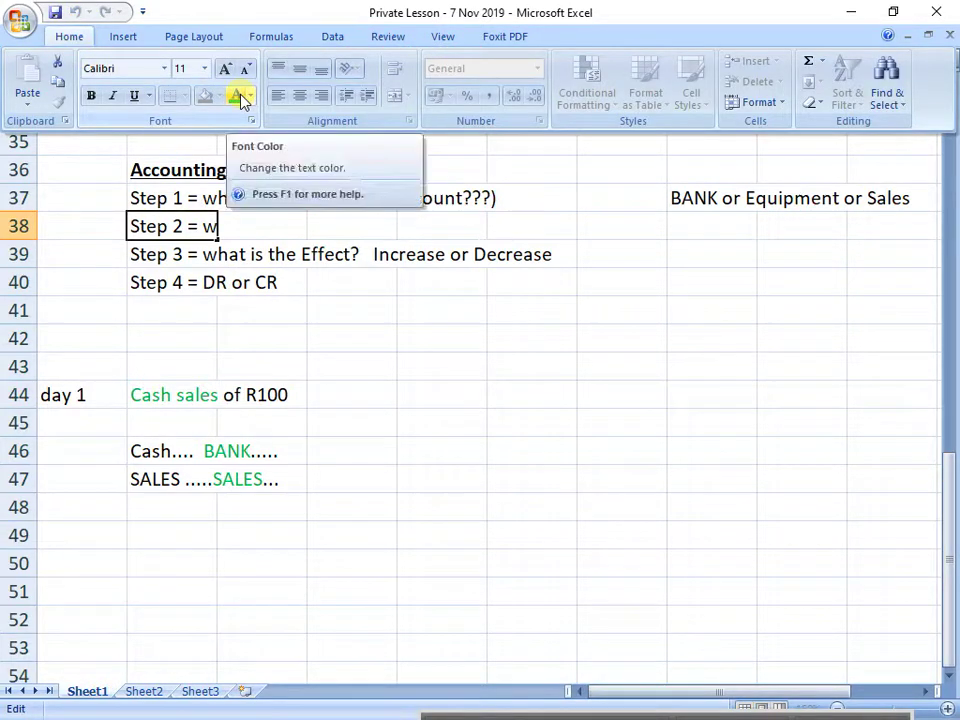
left_click(250, 96)
left_click(350, 260)
left_click(396, 480)
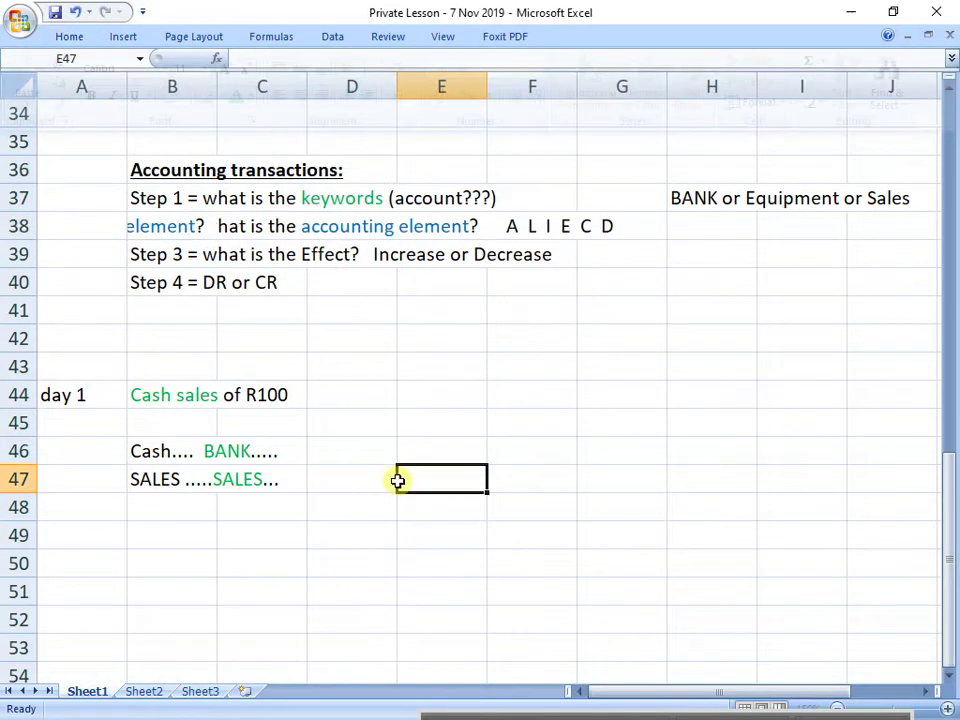
Review the accounting element definitions in rows 5 to 18, highlighting the income and asset definitions, to classify the bank account.
left_click(193, 452)
scroll(215, 455, "up", 2)
scroll(215, 455, "up", 9)
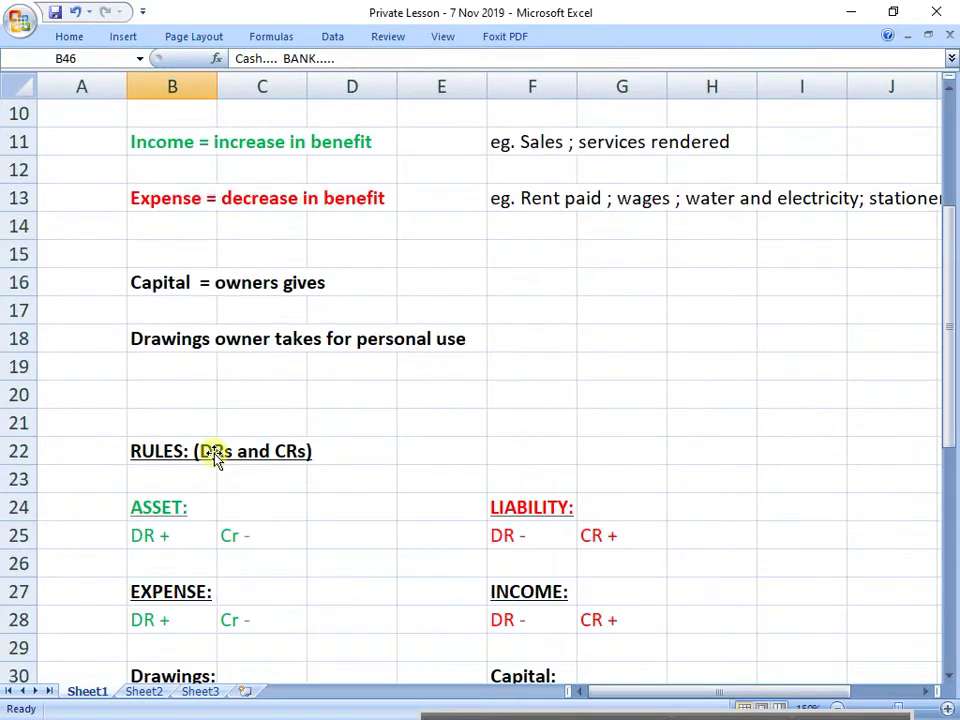
left_click_drag(152, 226, 845, 571)
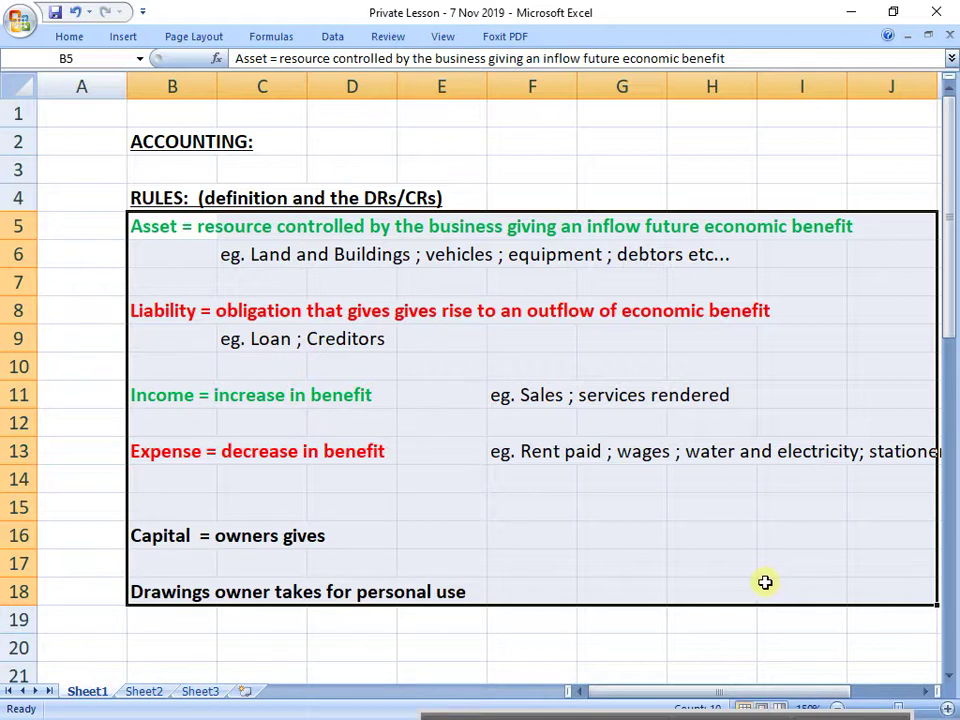
left_click_drag(160, 395, 394, 385)
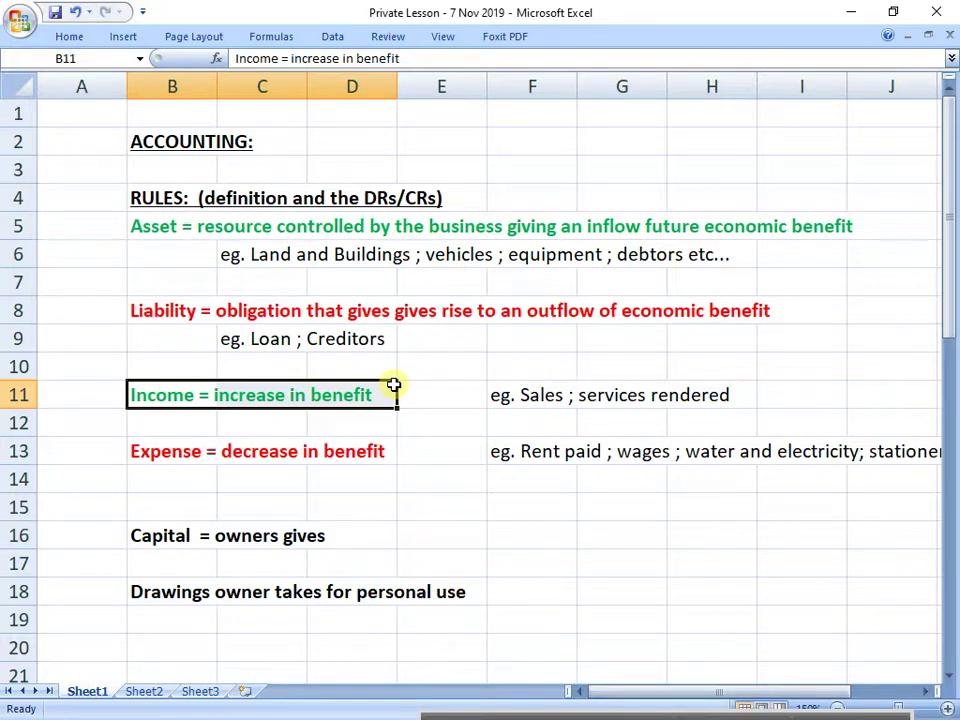
left_click(166, 228)
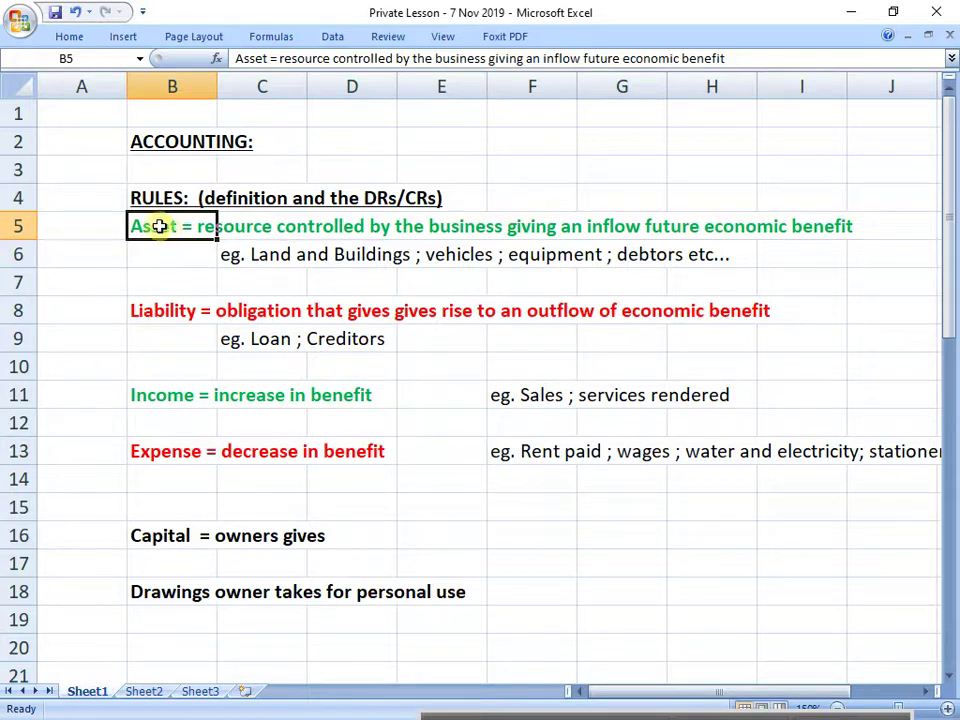
left_click_drag(166, 228, 838, 227)
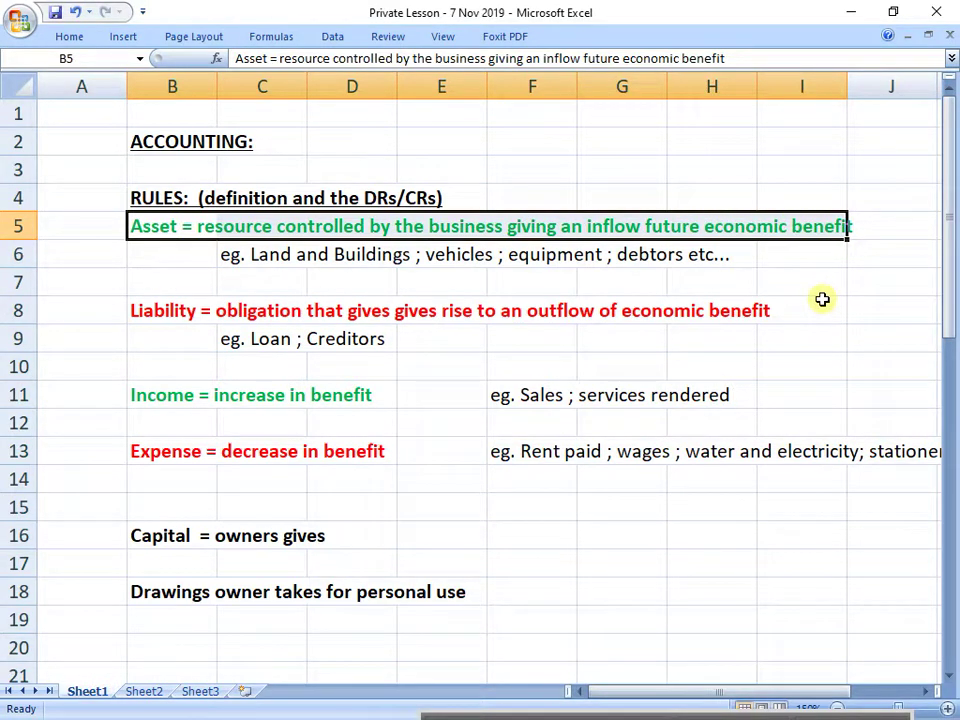
Add the accounting element "ASSET" at the end of the Cash/BANK line in B46.
scroll(351, 441, "down", 7)
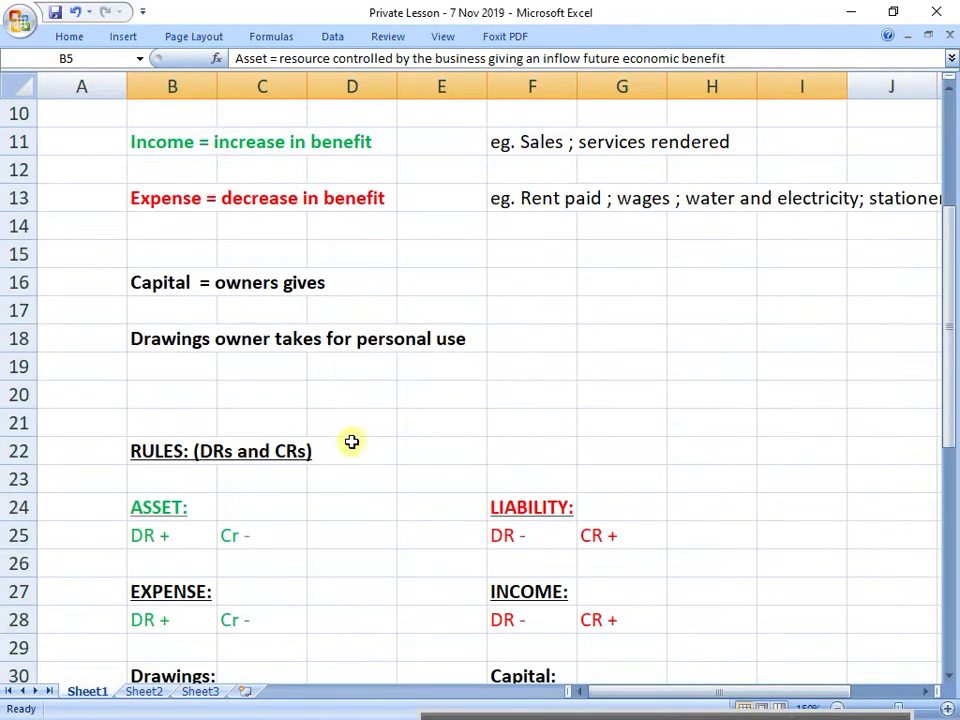
scroll(356, 424, "down", 5)
left_click(169, 365)
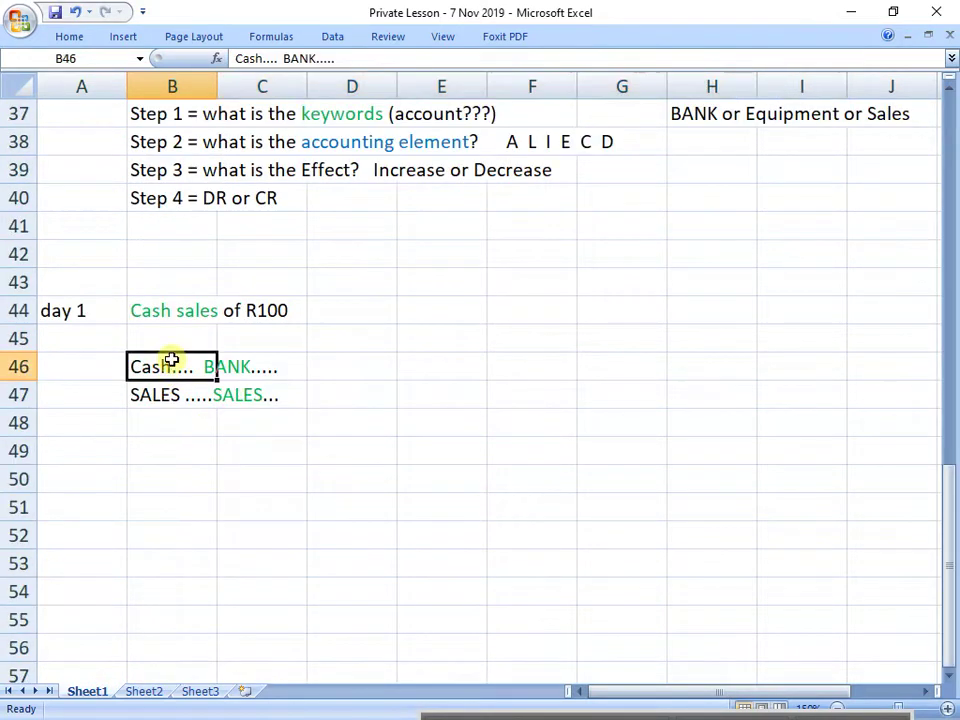
left_click(376, 58)
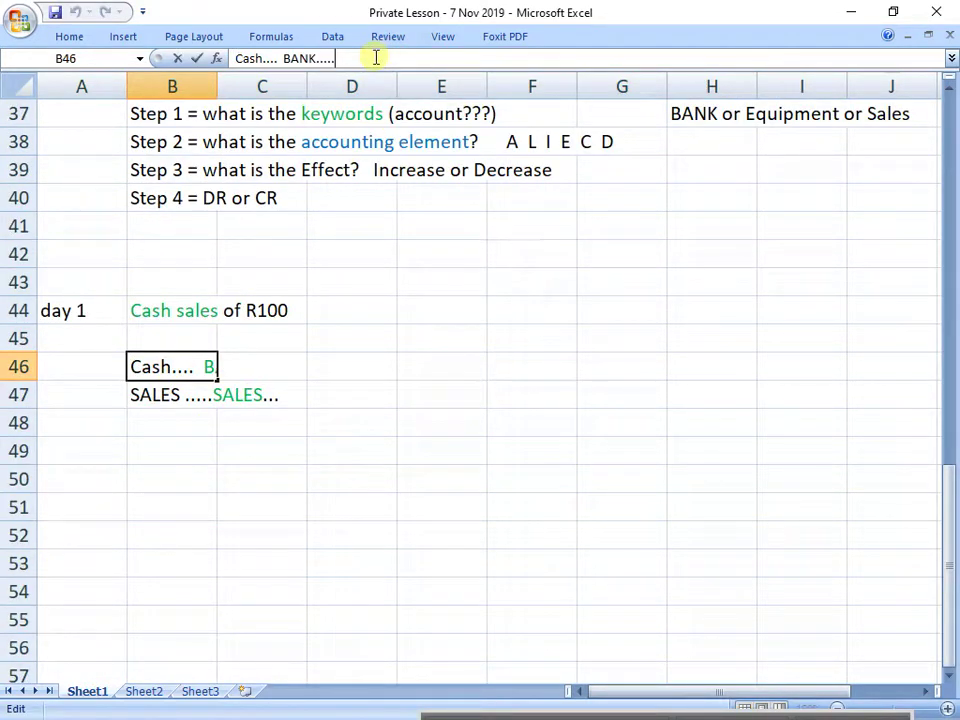
type("ASSET")
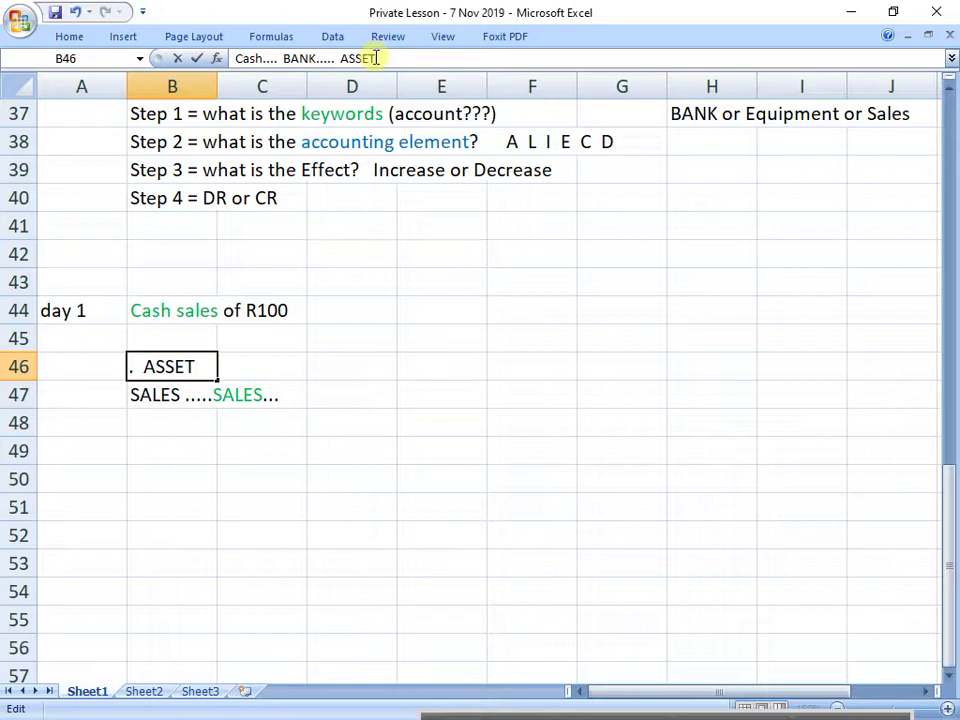
key("Return")
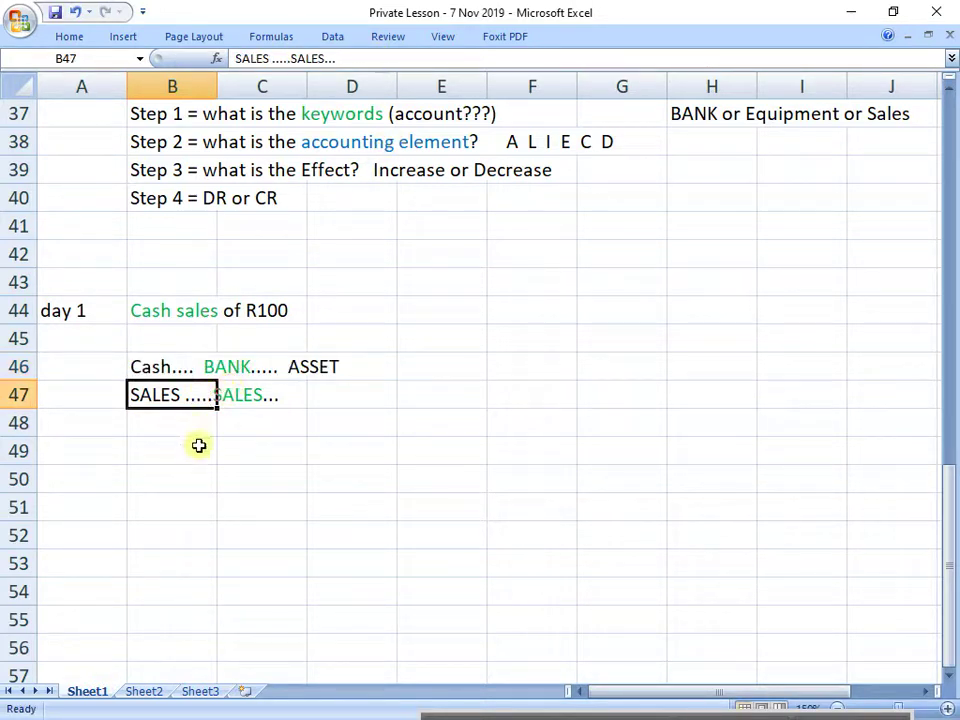
Check the element definitions in rows 5 to 18, highlighting income in row 11, and add "INCOME" at the end of the SALES line in B47.
left_click_drag(171, 394, 352, 367)
scroll(407, 435, "up", 3)
scroll(400, 435, "up", 9)
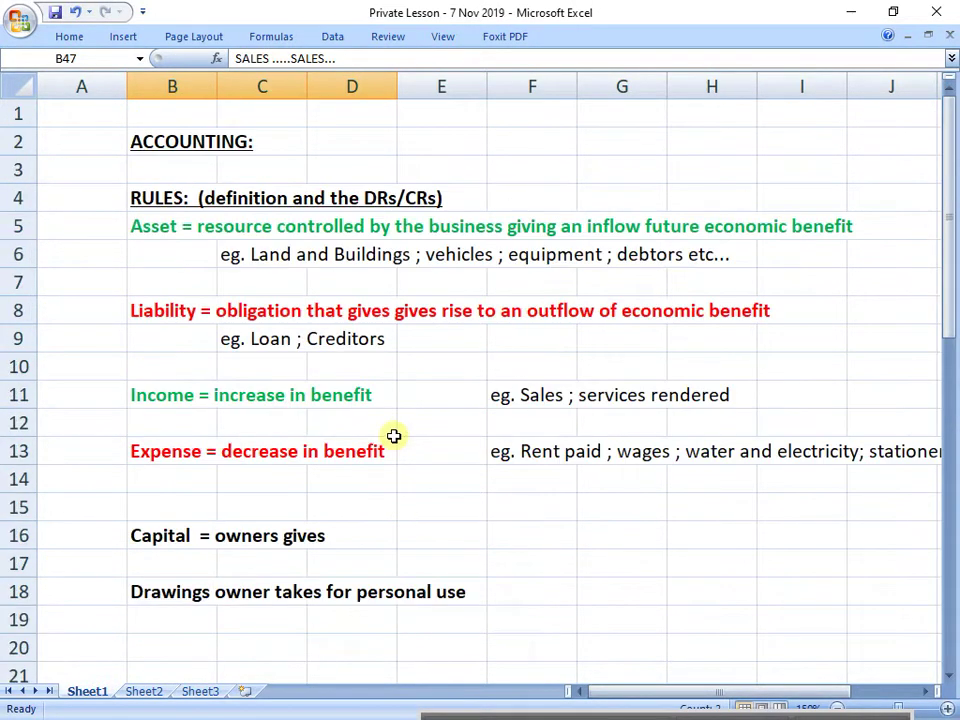
left_click_drag(167, 225, 866, 585)
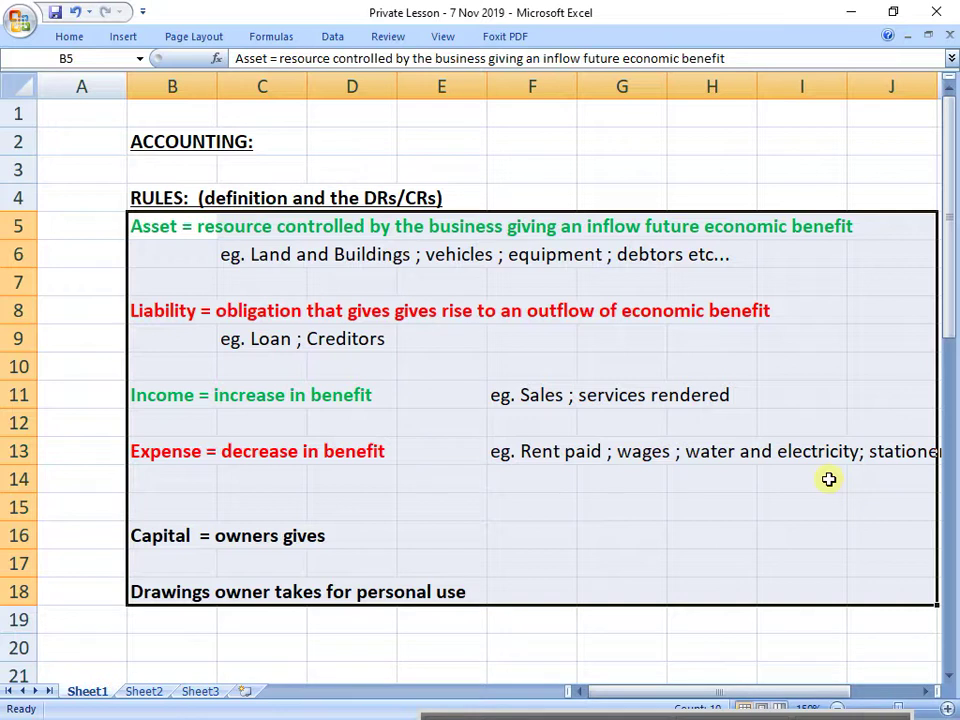
left_click_drag(171, 386, 811, 395)
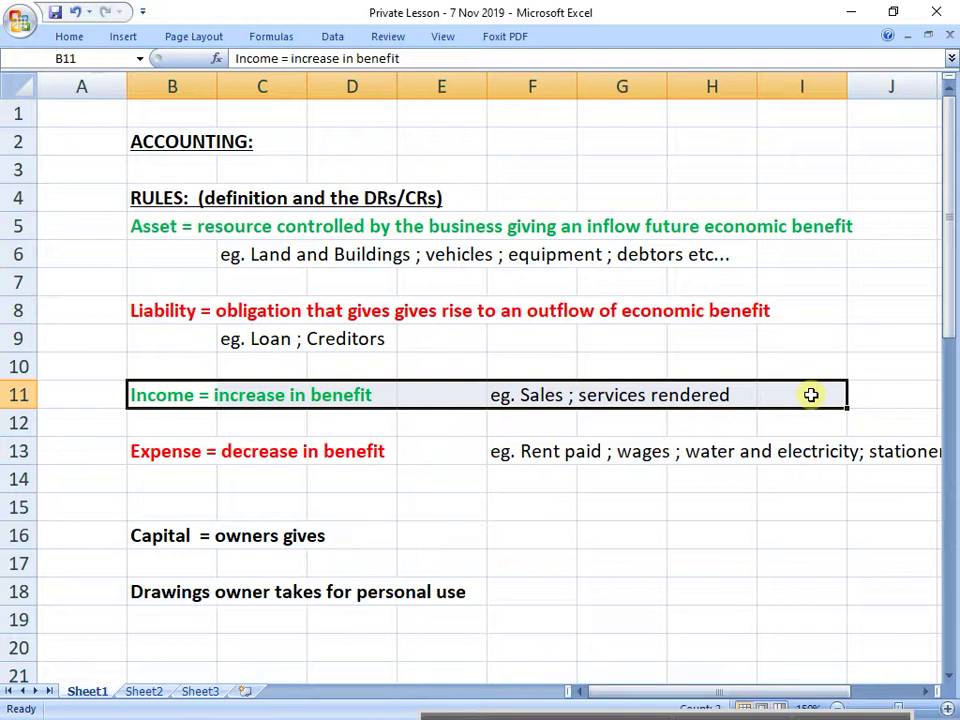
scroll(497, 448, "down", 9)
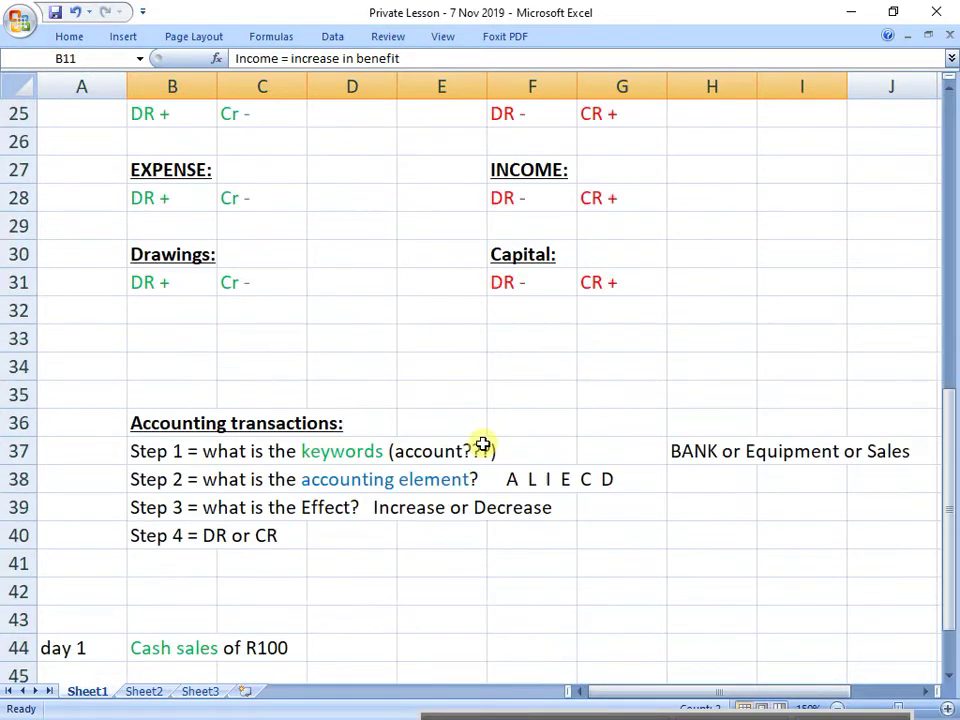
scroll(458, 447, "down", 2)
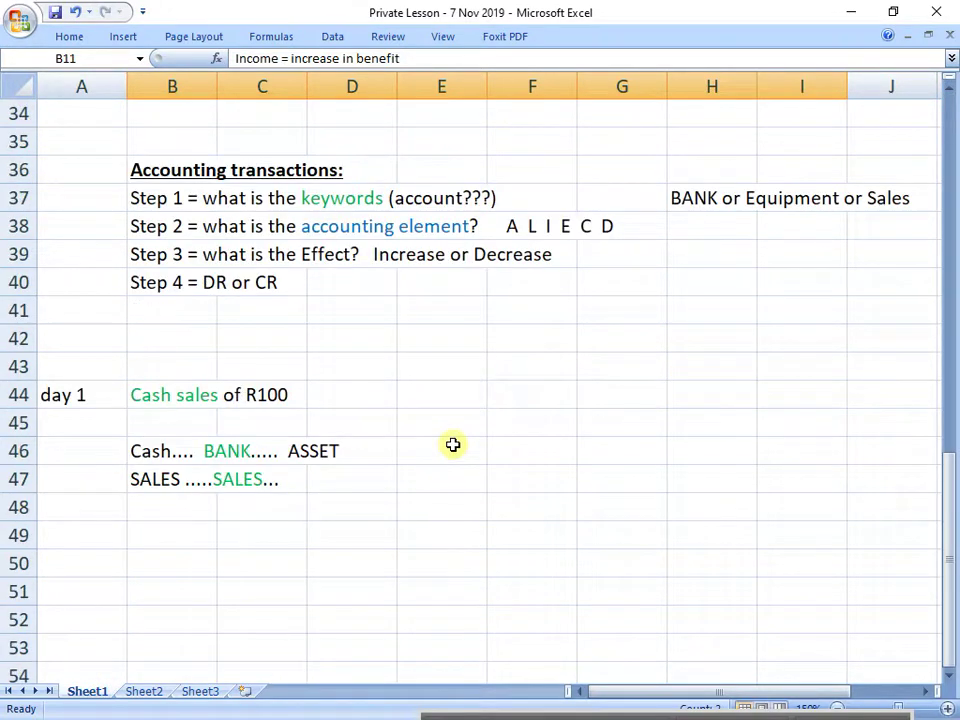
left_click(167, 474)
left_click(364, 58)
type("INC")
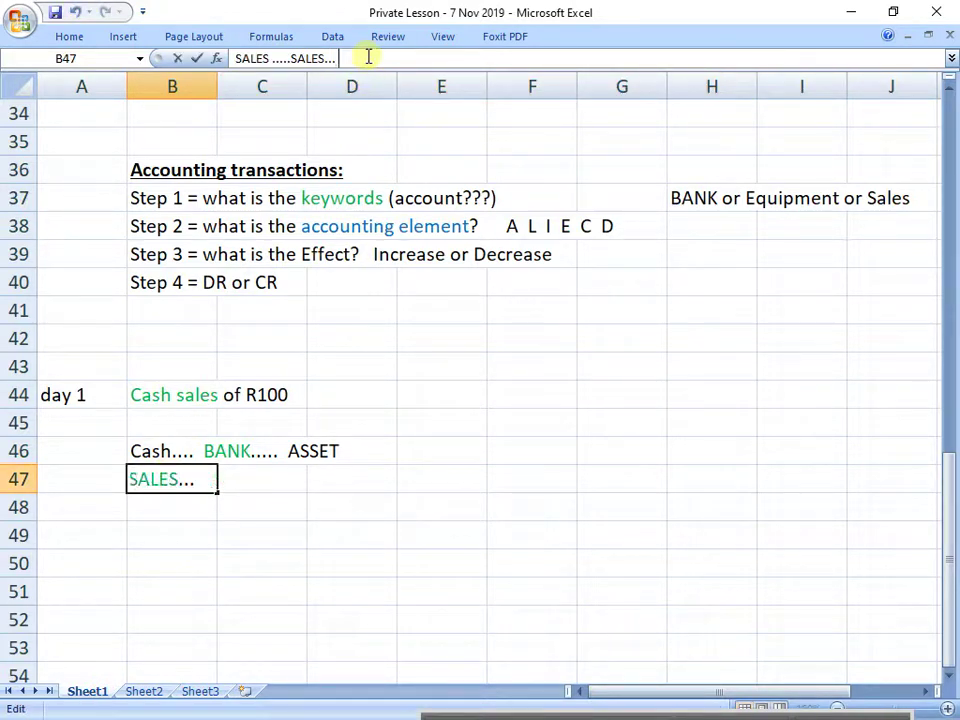
type("OME")
key("Return")
Add four trailing dots "...." after "ASSET" in B46 and after "INCOME" in B47.
key("Up")
key("Up")
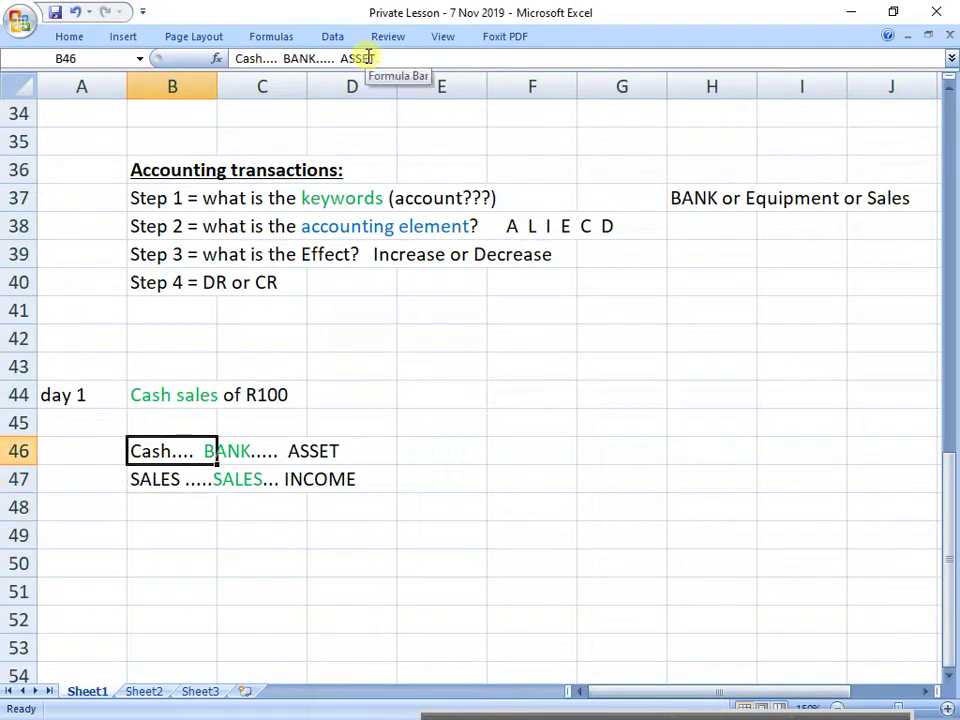
left_click(433, 58)
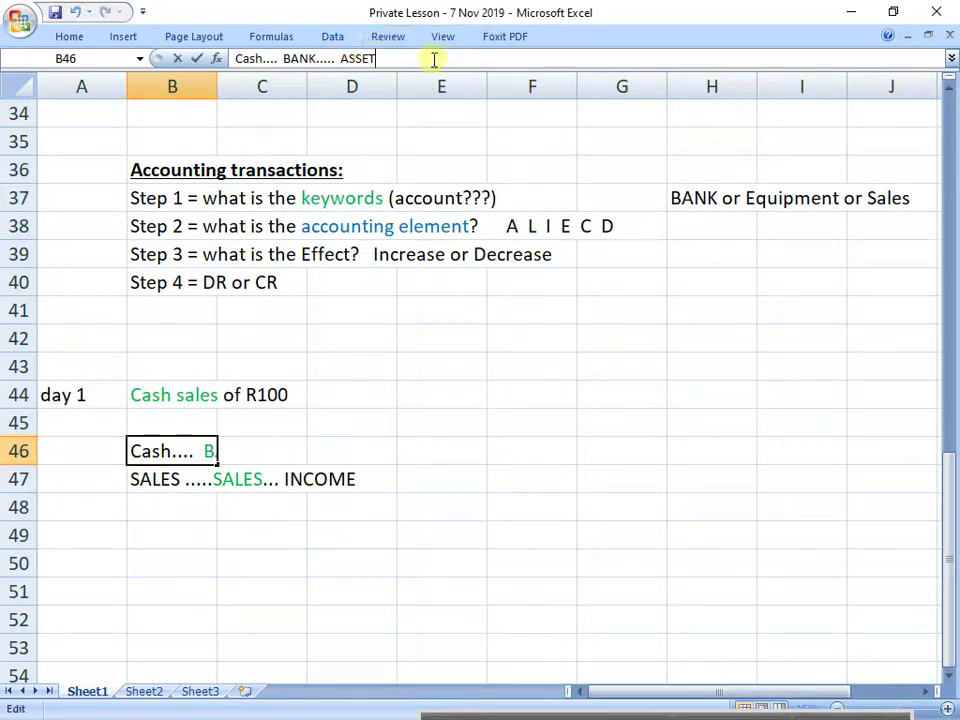
type("....")
key("Return")
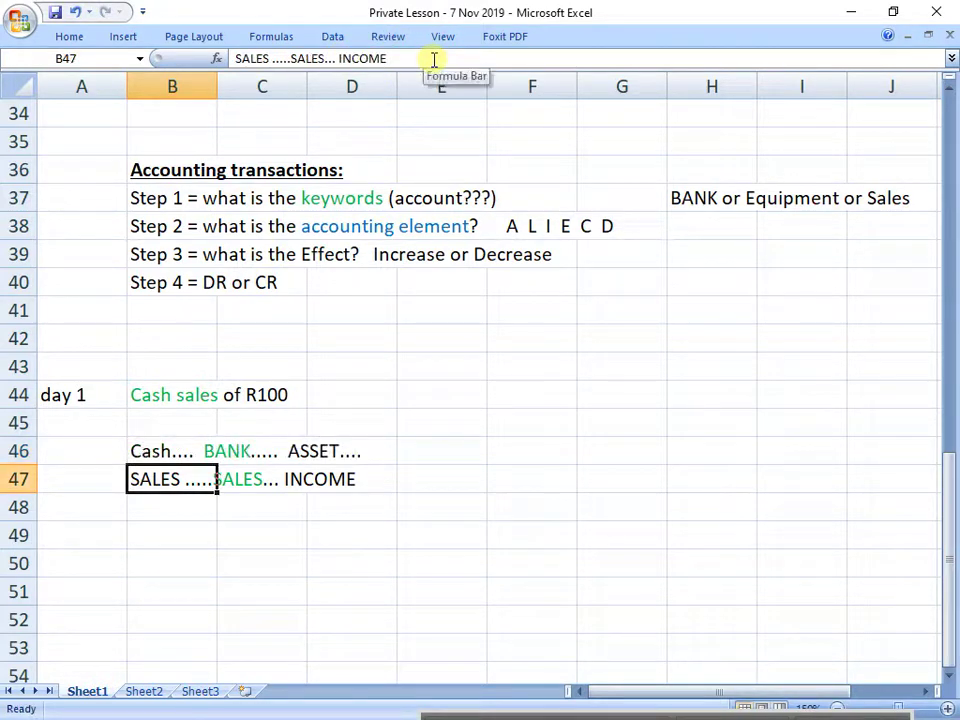
left_click(434, 59)
type("....")
key("Return")
Colour the word "ASSET" in B46 blue, leaving its trailing dots black.
key("Up")
key("Up")
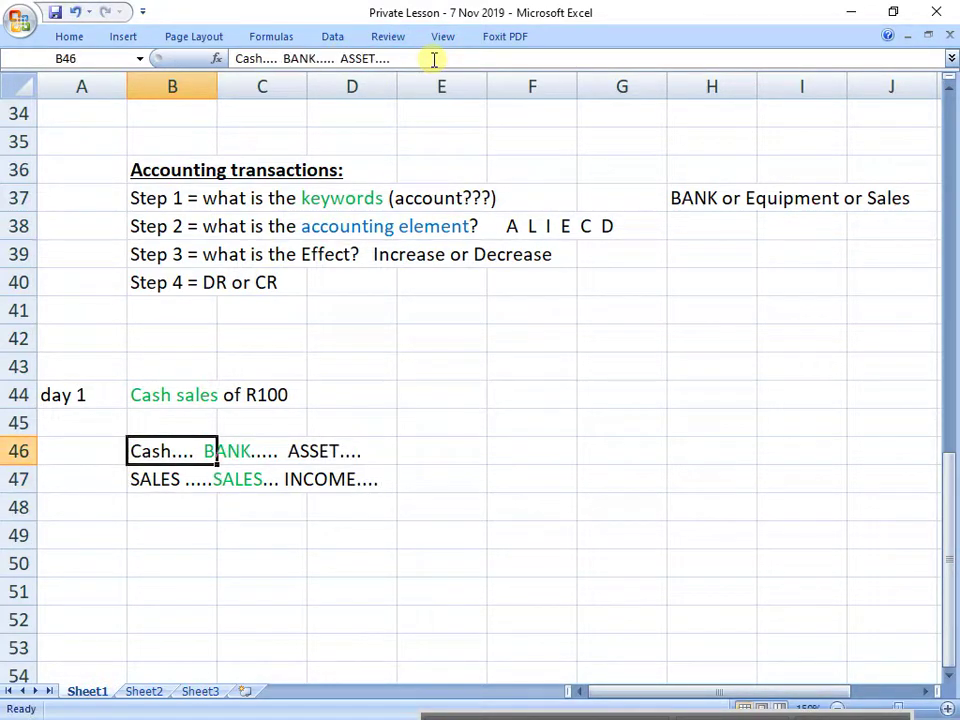
left_click_drag(342, 58, 380, 56)
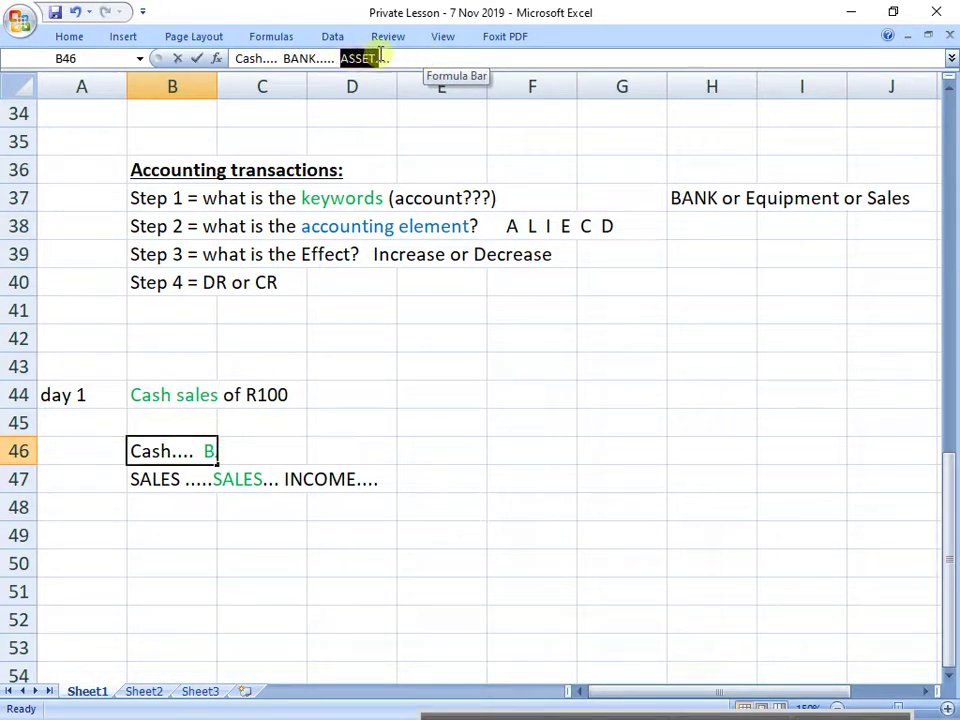
left_click(80, 38)
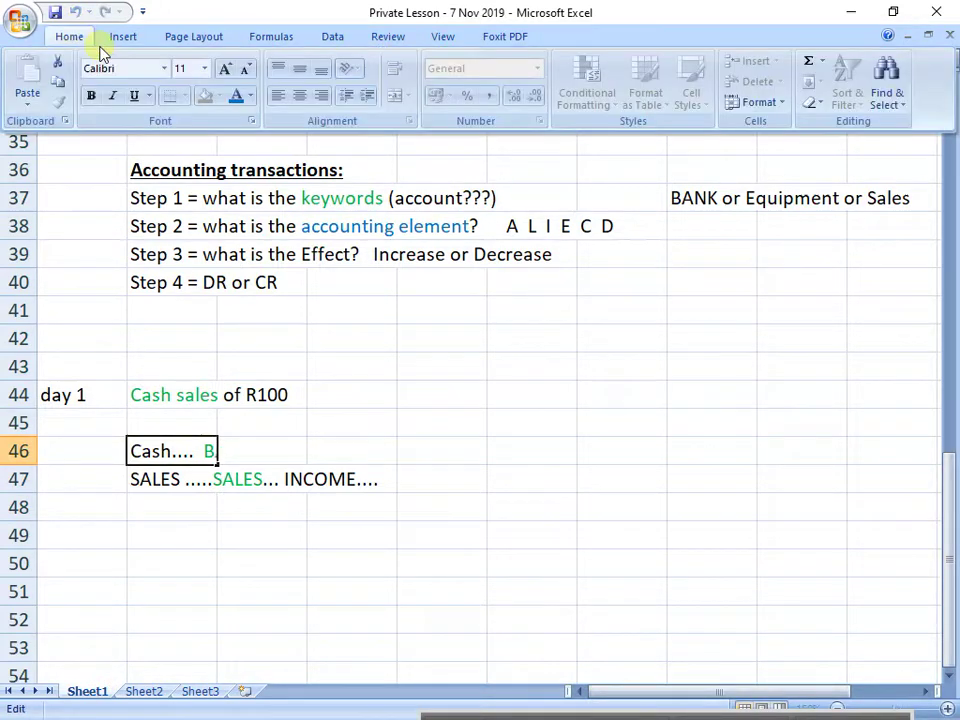
left_click(240, 96)
Colour the word "INCOME" in B47 blue, leaving its trailing dots black.
left_click(165, 480)
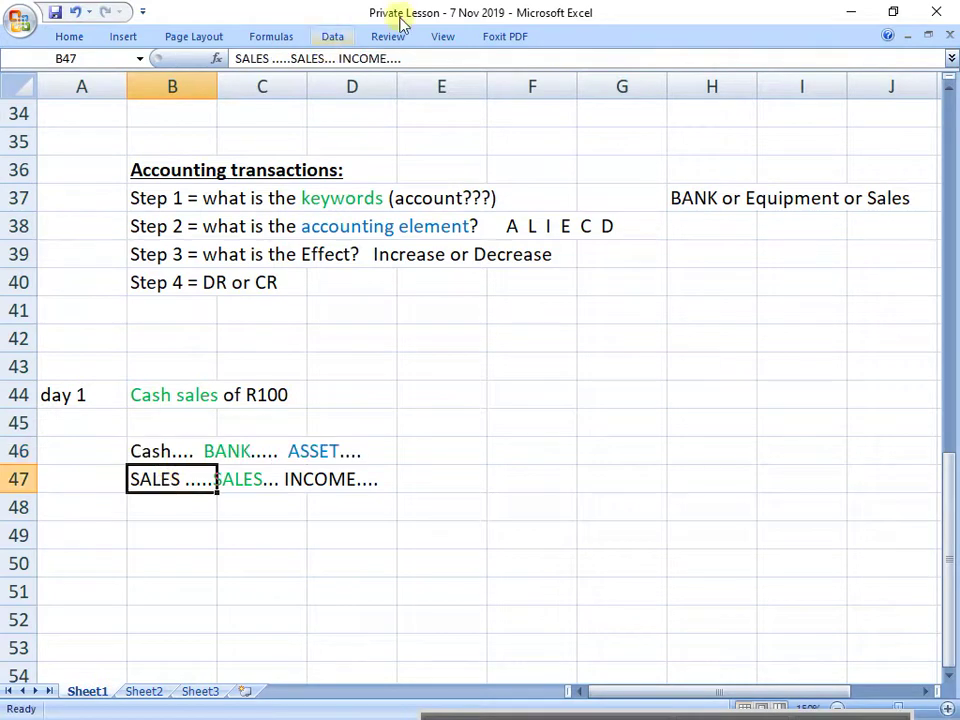
left_click_drag(340, 58, 380, 58)
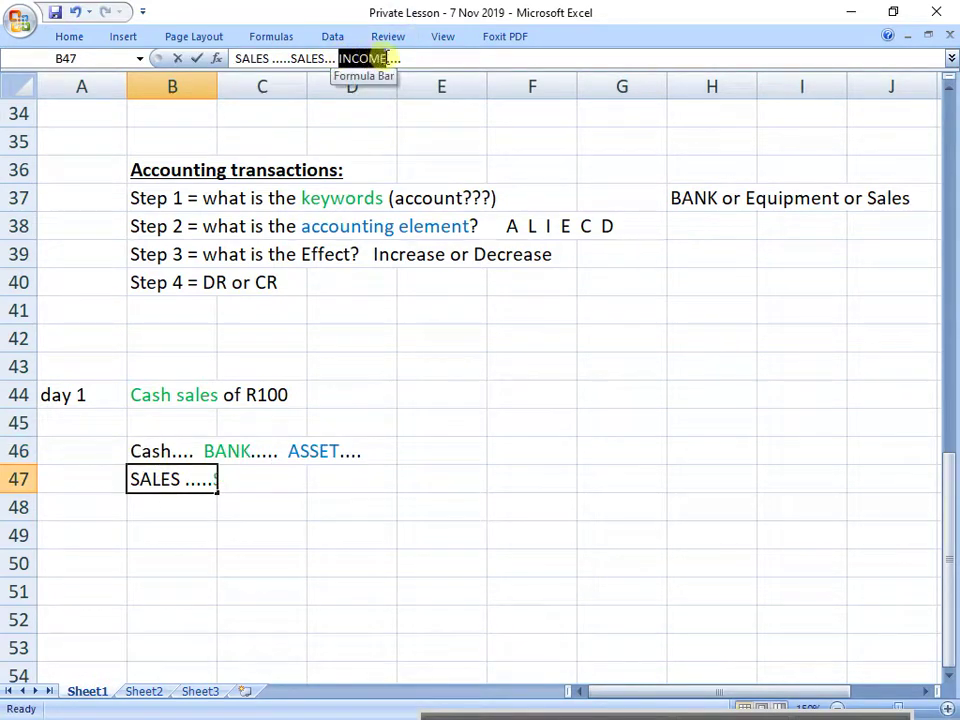
left_click(80, 37)
left_click(238, 96)
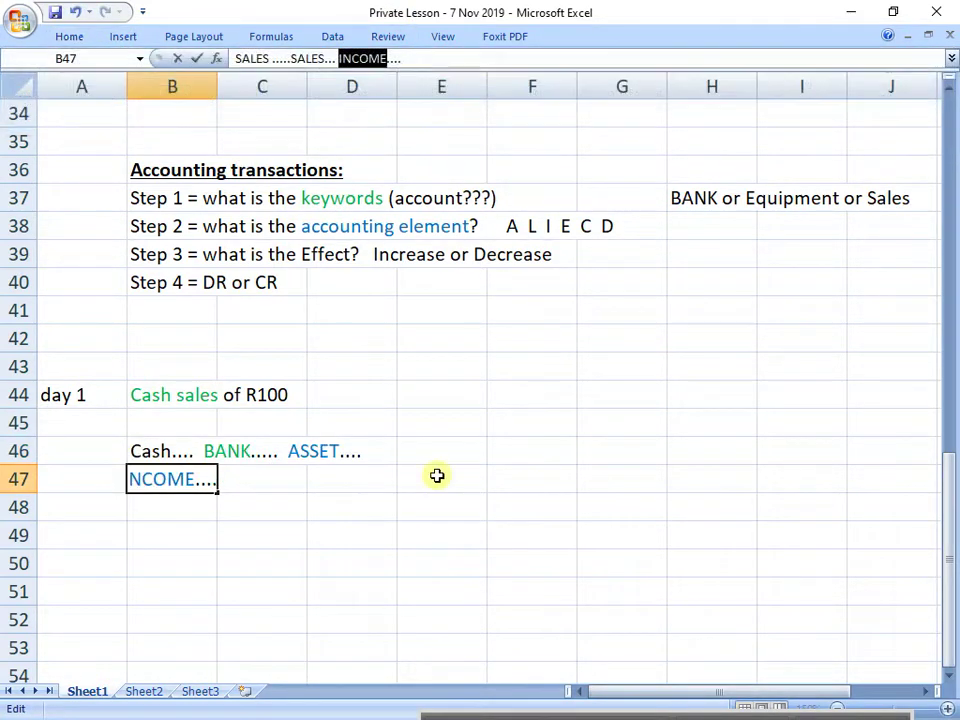
left_click(437, 477)
Colour the word "Effect" in the Step 3 text in B39 red.
left_click_drag(176, 261, 632, 240)
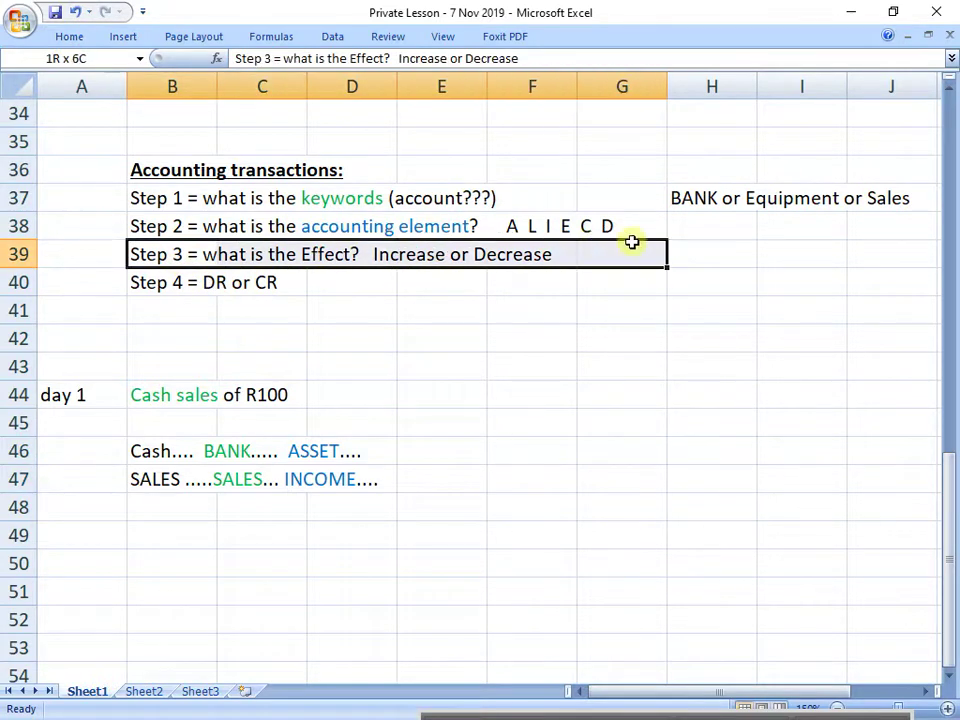
left_click(176, 255)
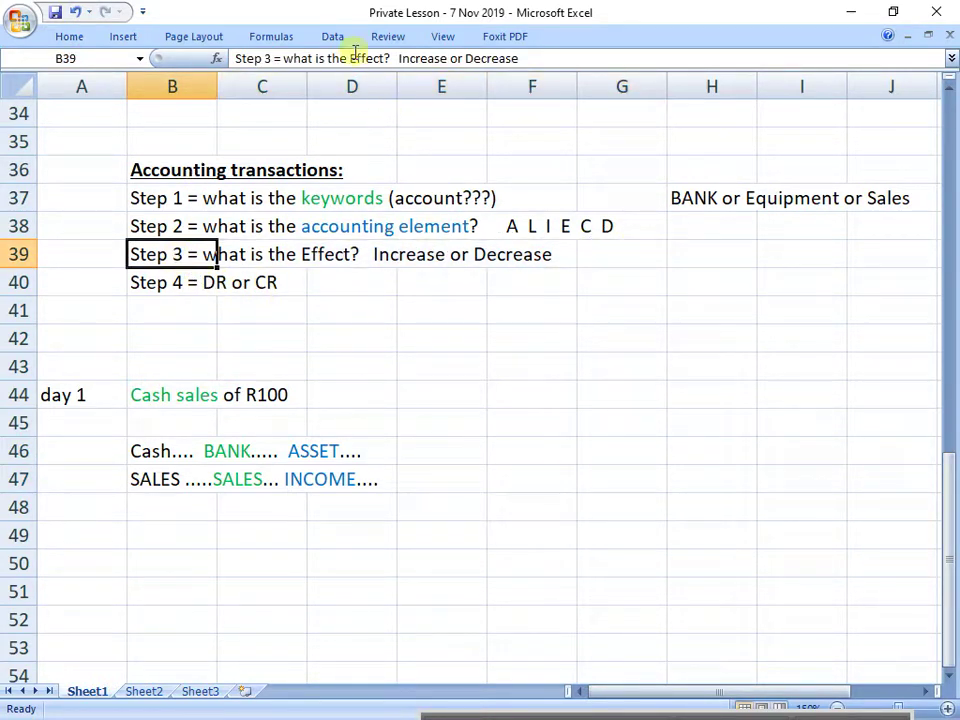
left_click_drag(350, 58, 388, 58)
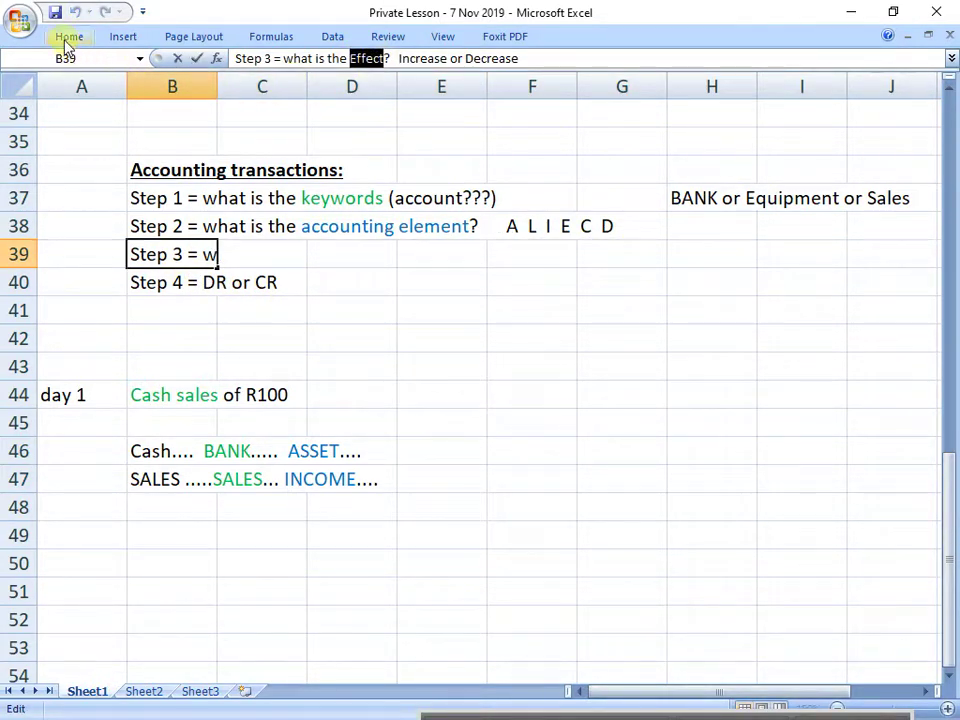
left_click(69, 36)
left_click(250, 96)
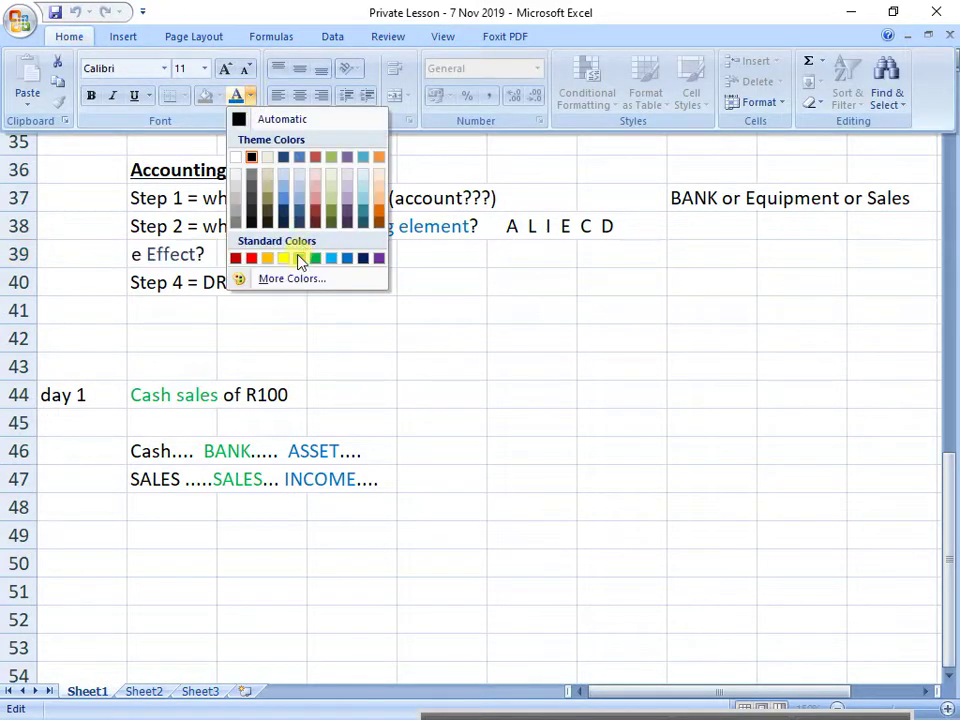
left_click(252, 258)
left_click(268, 427)
Highlight the cash sales transaction in row 44 and add the effect "INCREASE...." at the end of the BANK line in B46.
left_click_drag(157, 396, 364, 403)
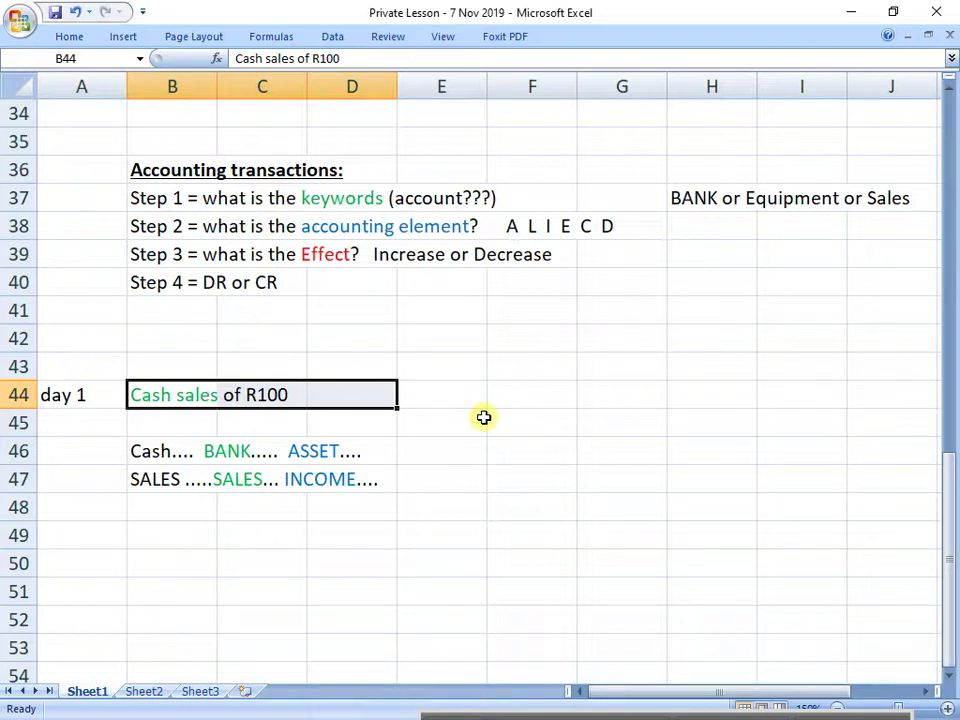
left_click(150, 452)
left_click(499, 58)
type("I")
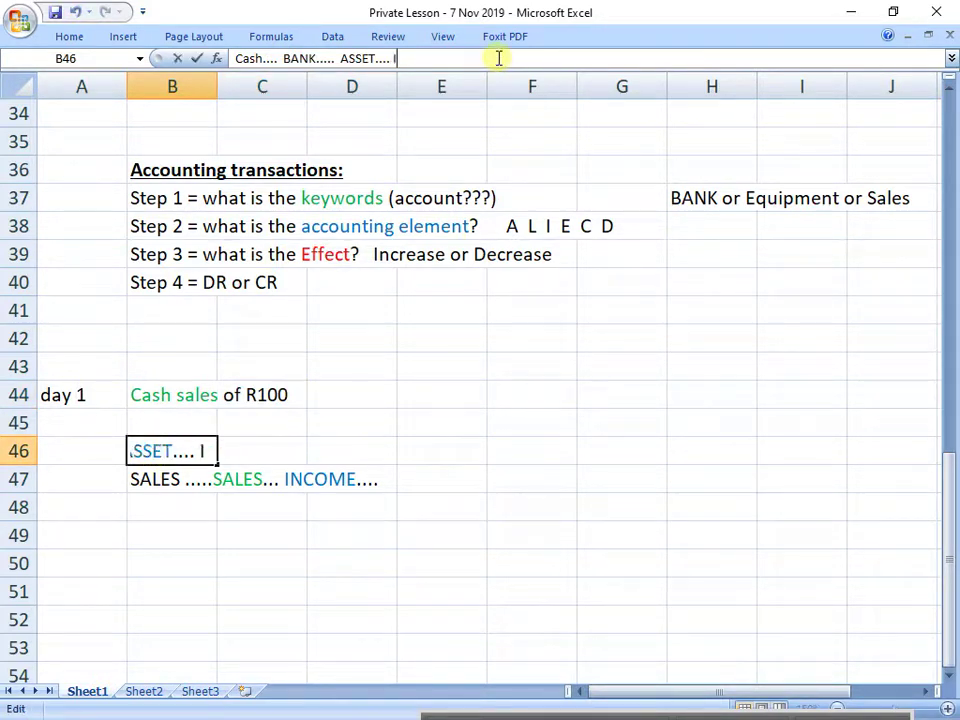
type("NCREASE....")
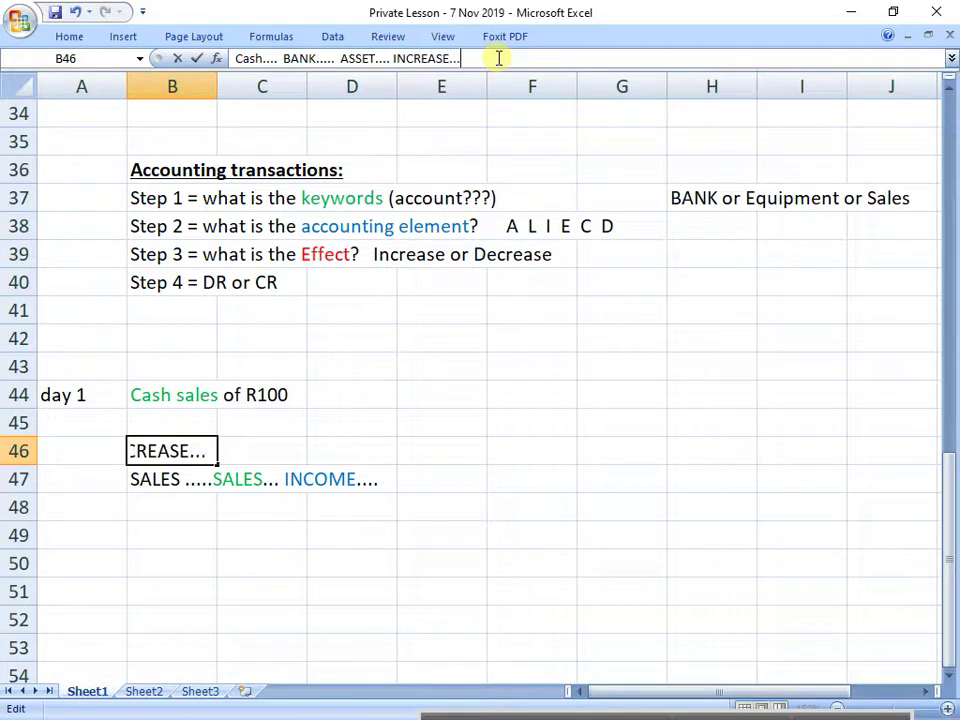
key("Return")
Add the effect "INCREASE..." at the end of the SALES line in B47.
key("Down")
key("Up")
left_click(499, 58)
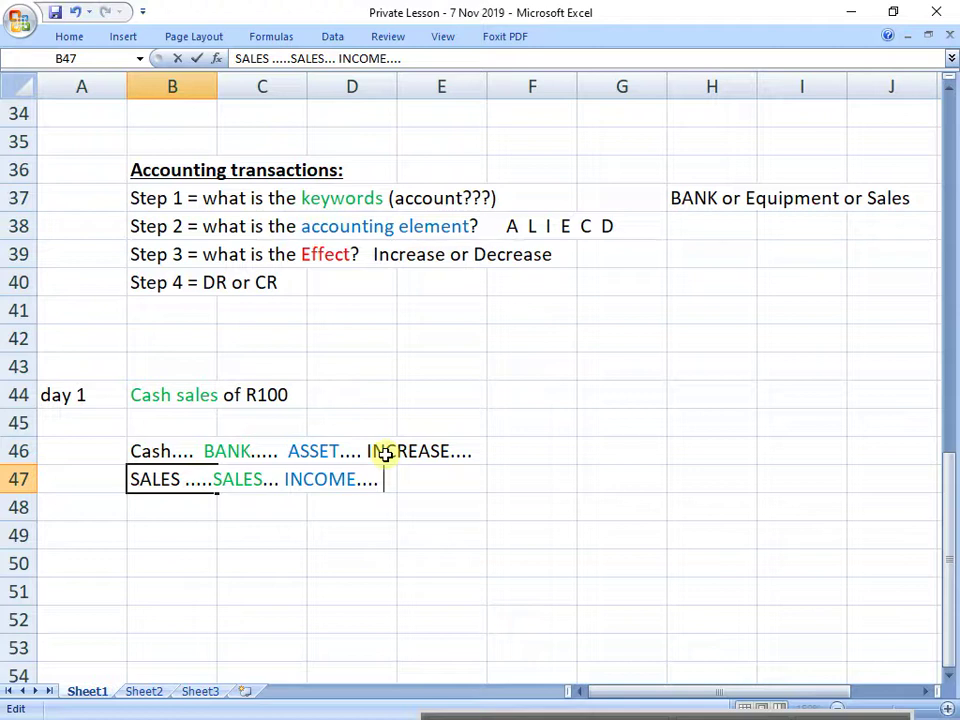
type("INCREASE...")
key("Return")
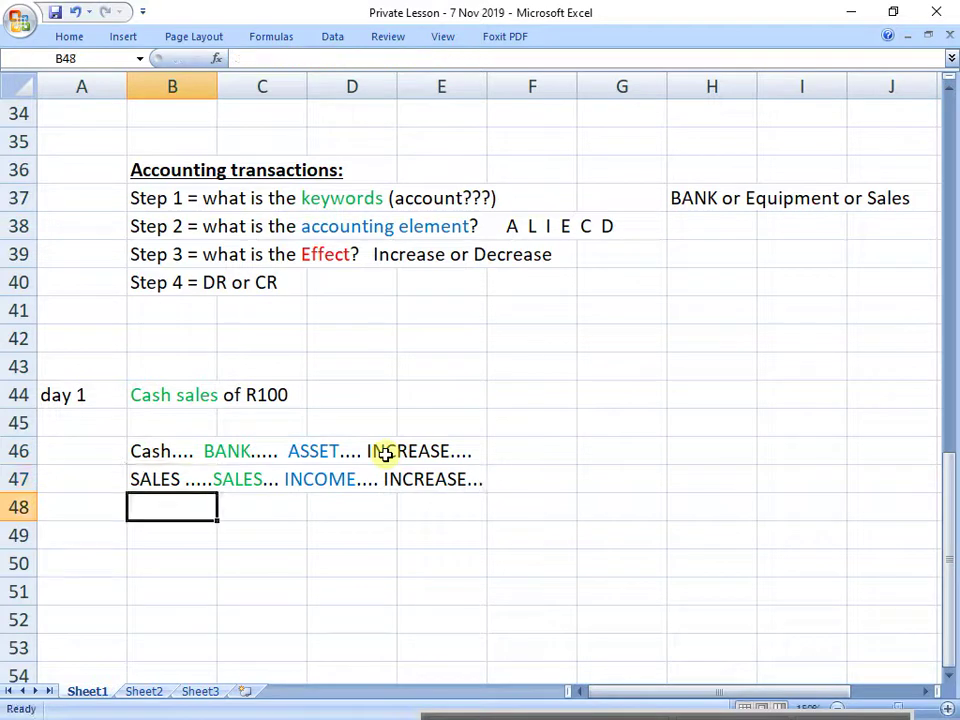
Highlight the Step 3 line in row 39 and colour the word "INCREASE" in B46 red.
left_click_drag(186, 262, 556, 255)
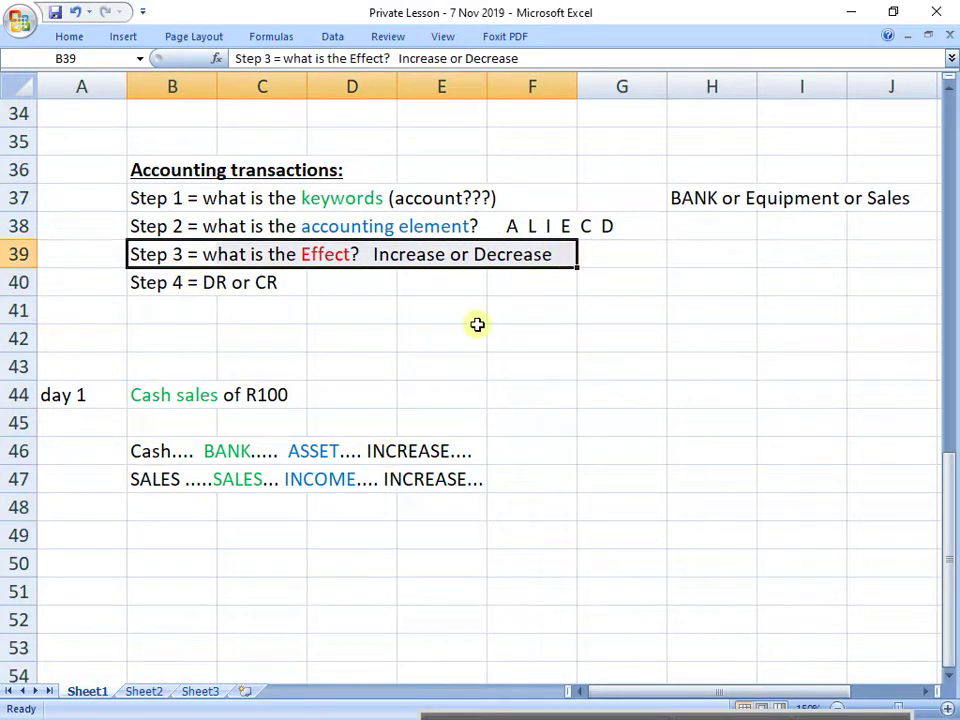
left_click(165, 452)
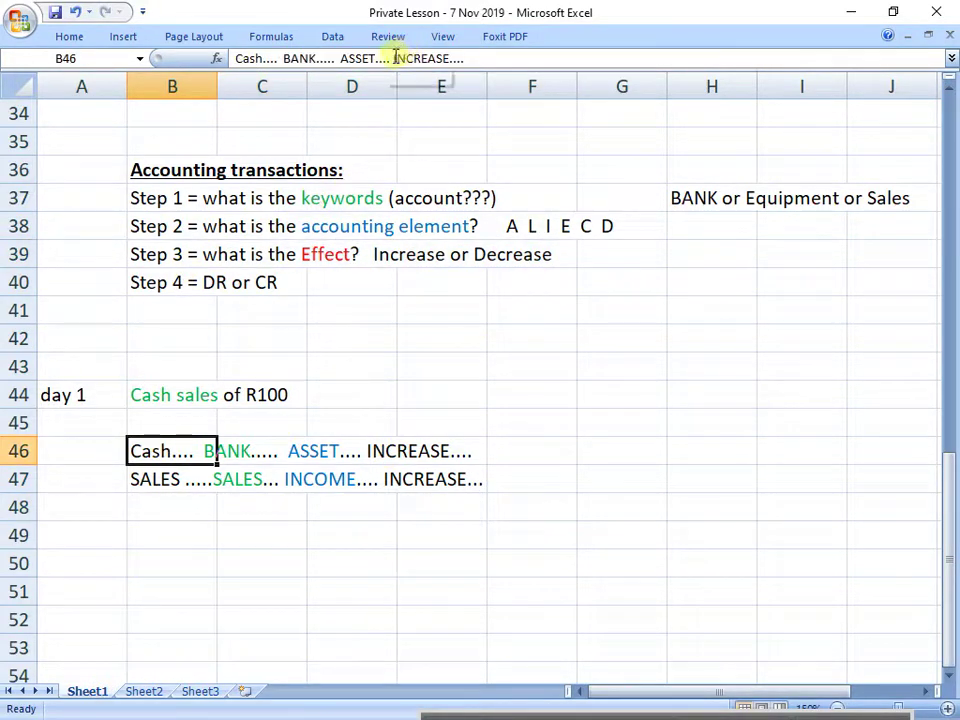
left_click_drag(393, 58, 450, 58)
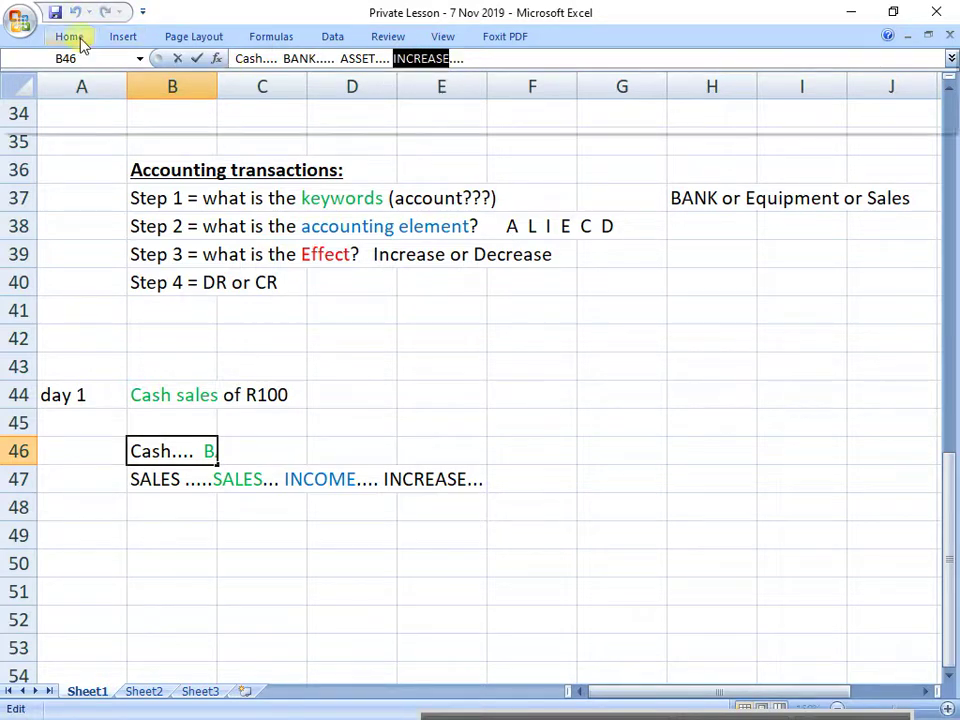
left_click(70, 37)
left_click(236, 96)
Colour the word "INCREASE" in B47 red, leaving its trailing dots black.
left_click(162, 481)
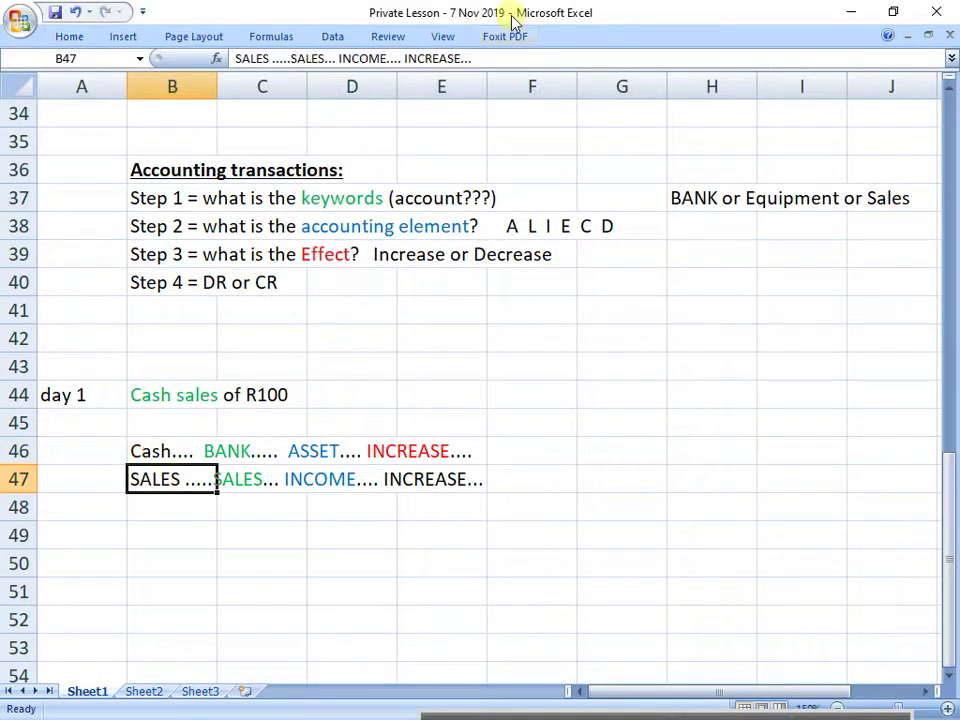
left_click_drag(404, 58, 463, 58)
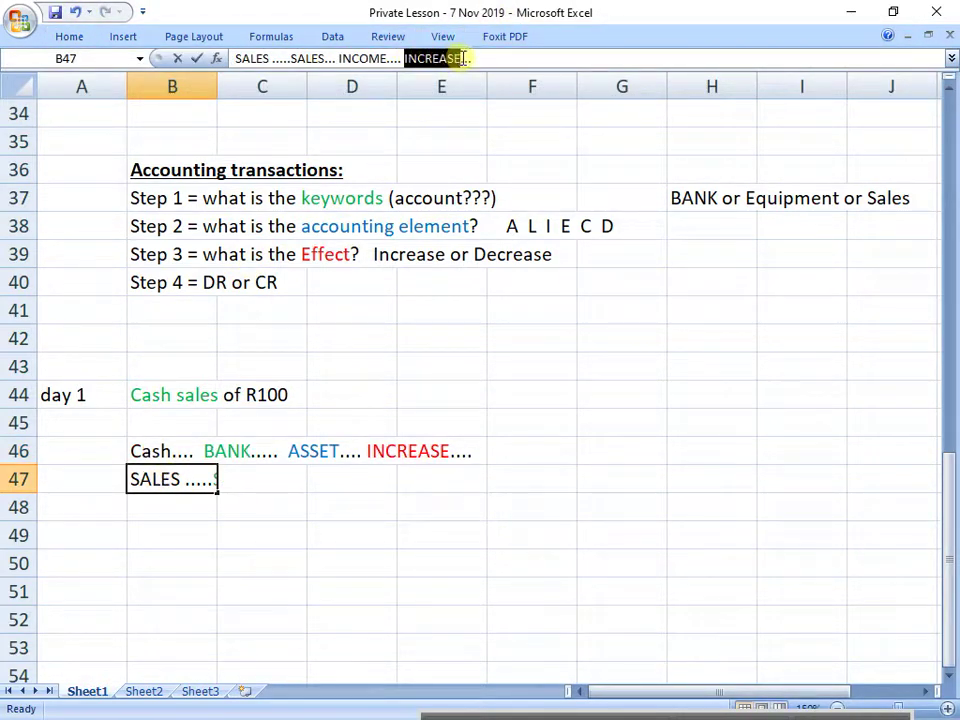
left_click(75, 37)
left_click(230, 103)
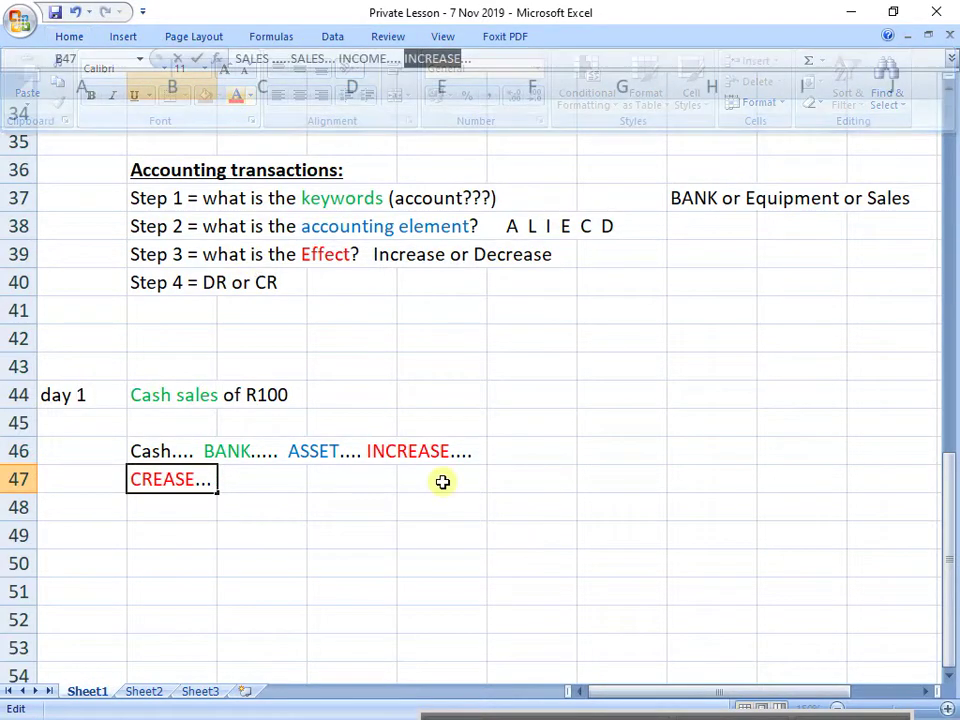
Format the Step 4 line in row 40 in purple, bold and underlined.
left_click(433, 527)
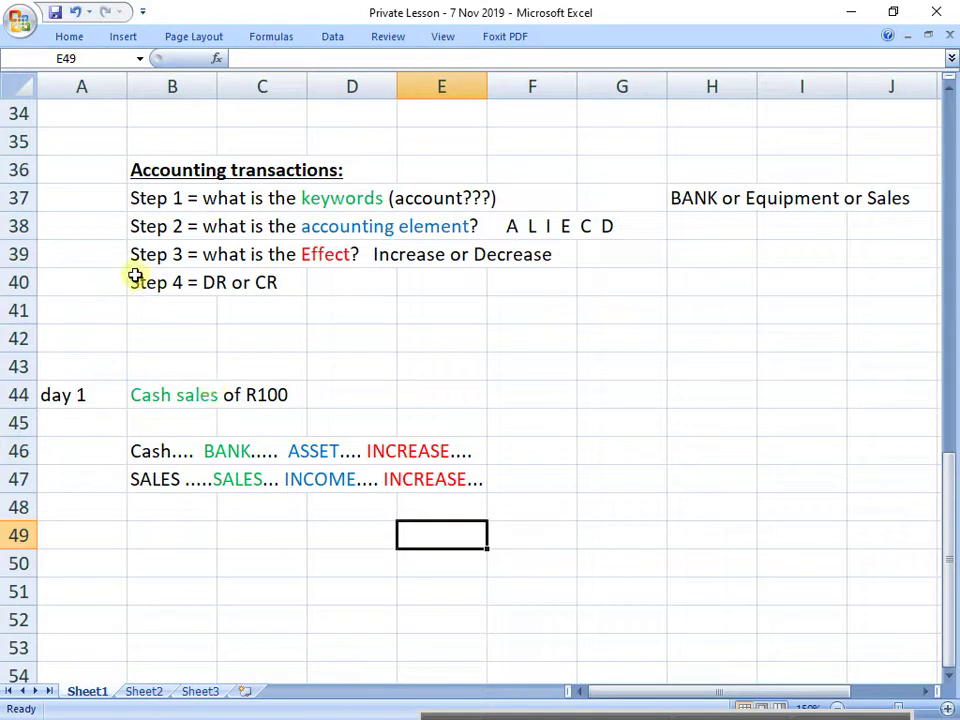
left_click_drag(135, 278, 298, 275)
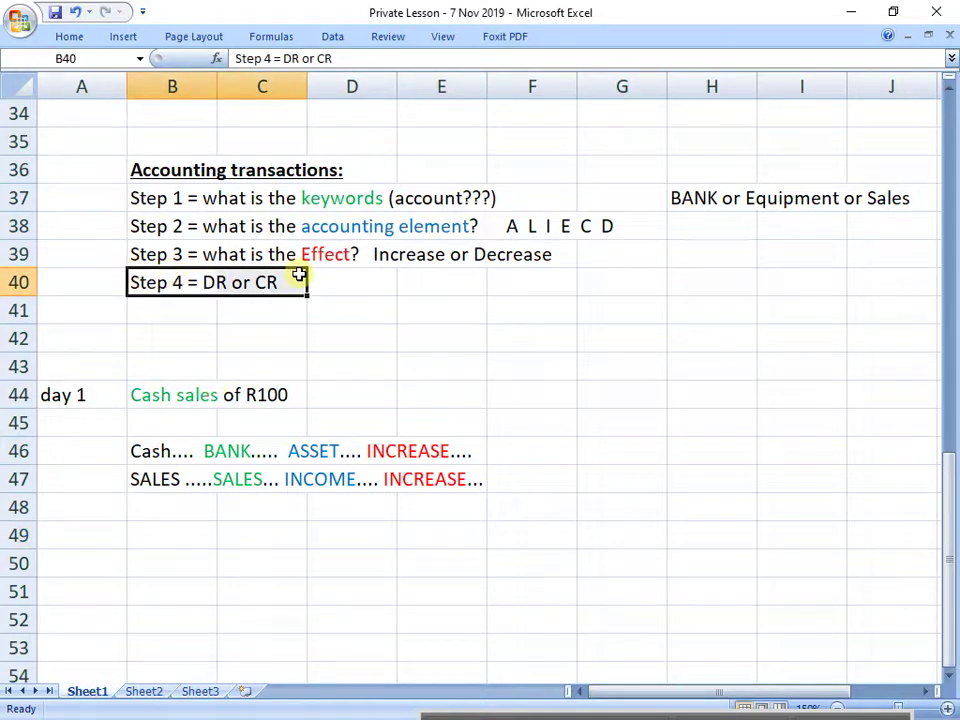
left_click(70, 36)
left_click(250, 96)
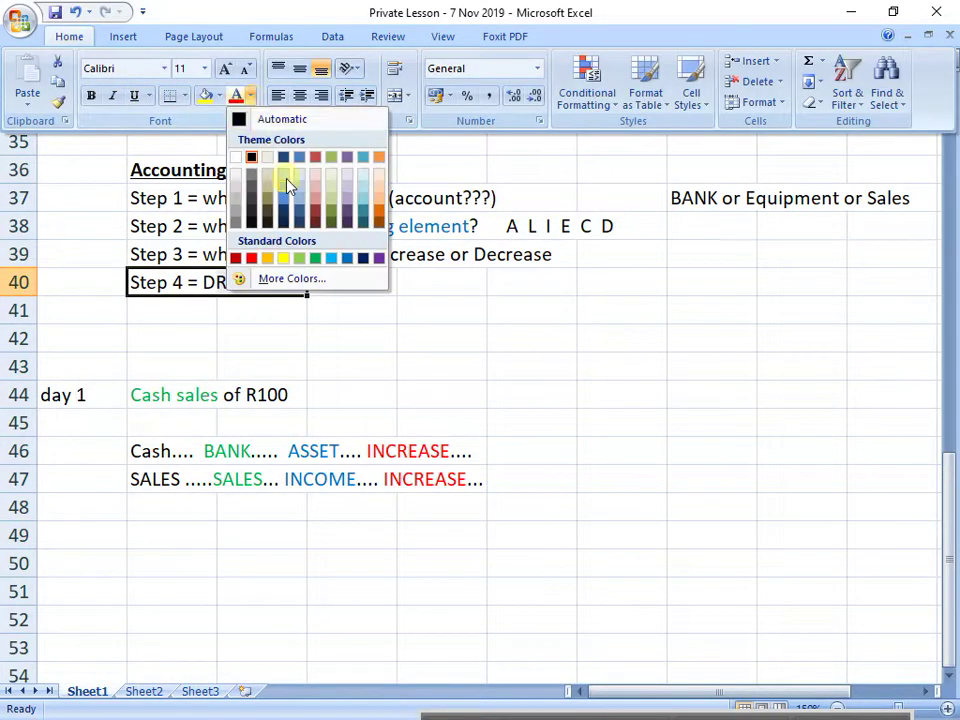
left_click(381, 258)
key("ctrl+b")
key("ctrl+u")
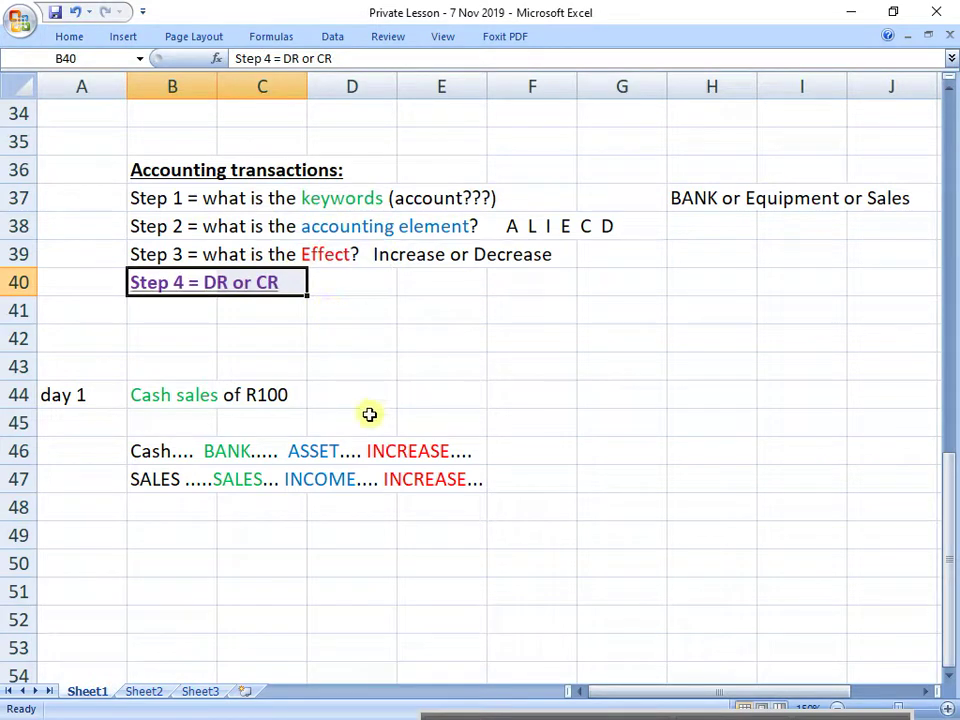
Enter the heading "workings for the transactions (interpretation)" in B45 and make it bold and underlined.
left_click_drag(210, 456, 455, 480)
left_click(196, 430)
type("workings for the")
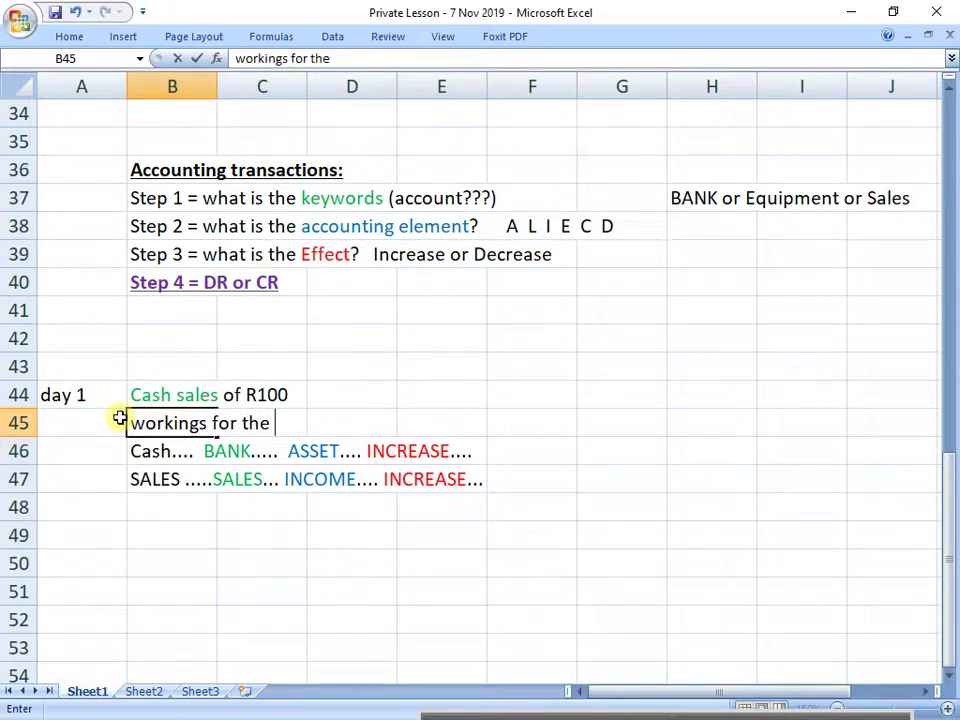
type(" transaction")
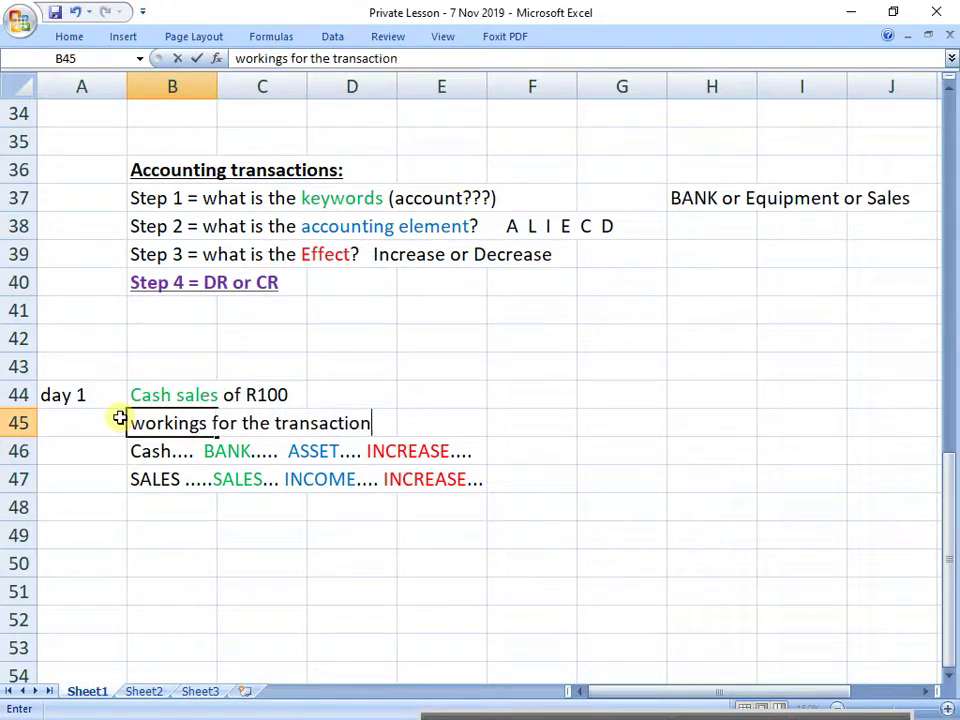
type("s (inter")
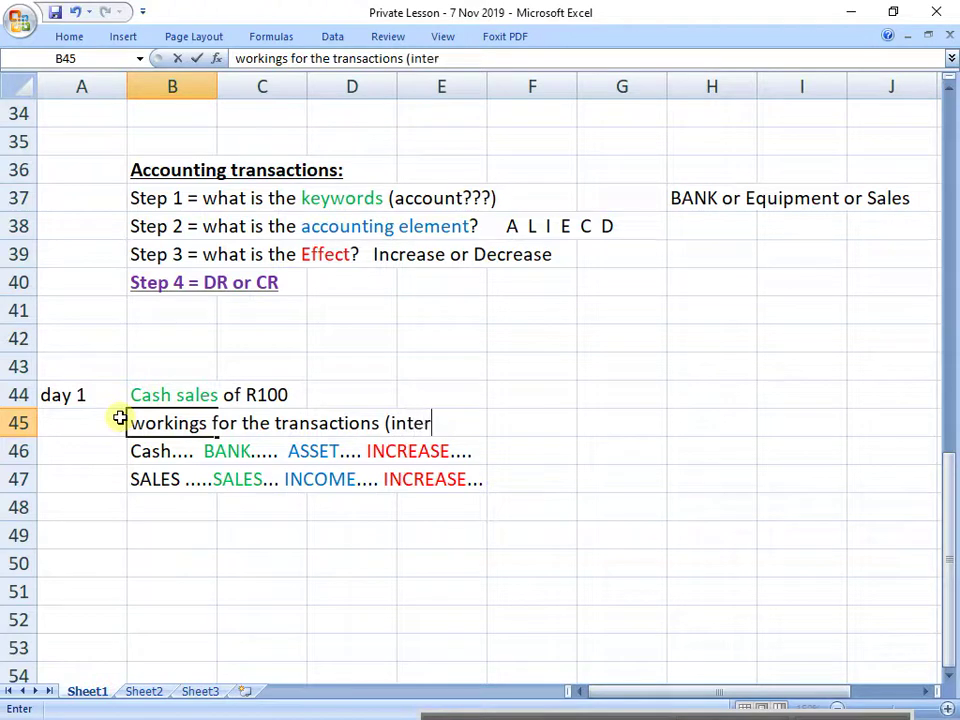
type("pretationt")
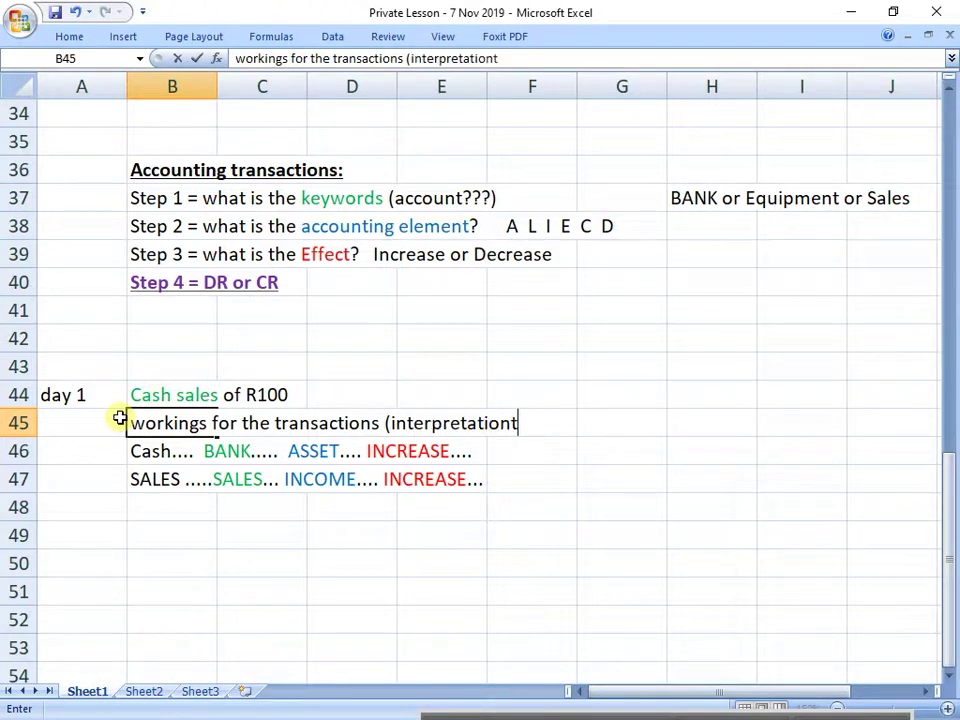
type(")")
key("Return")
left_click(135, 418)
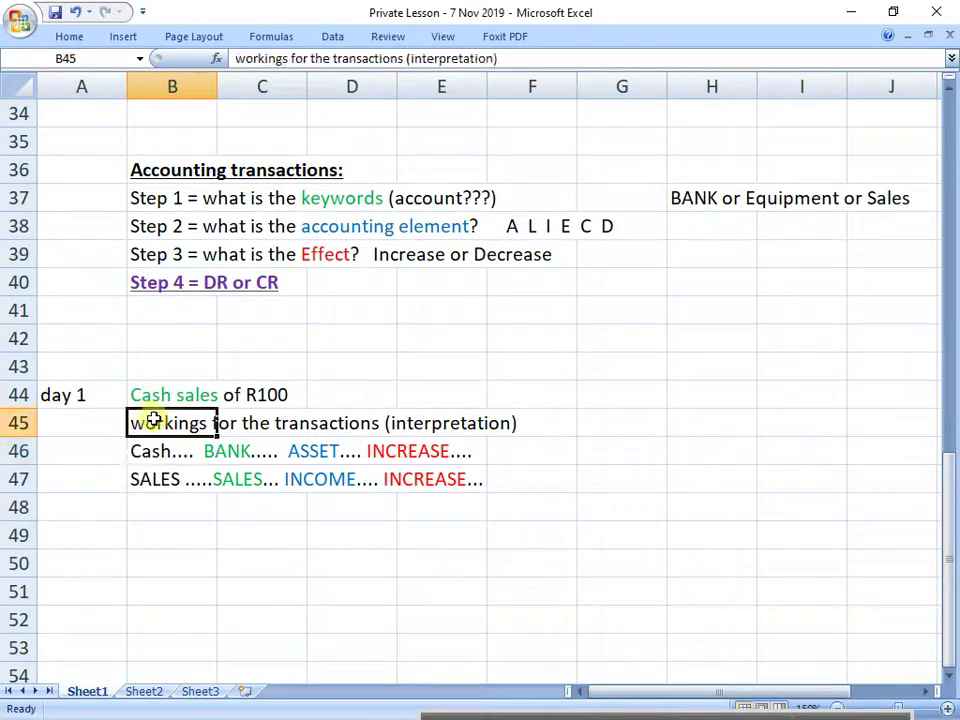
key("ctrl+b")
key("ctrl+u")
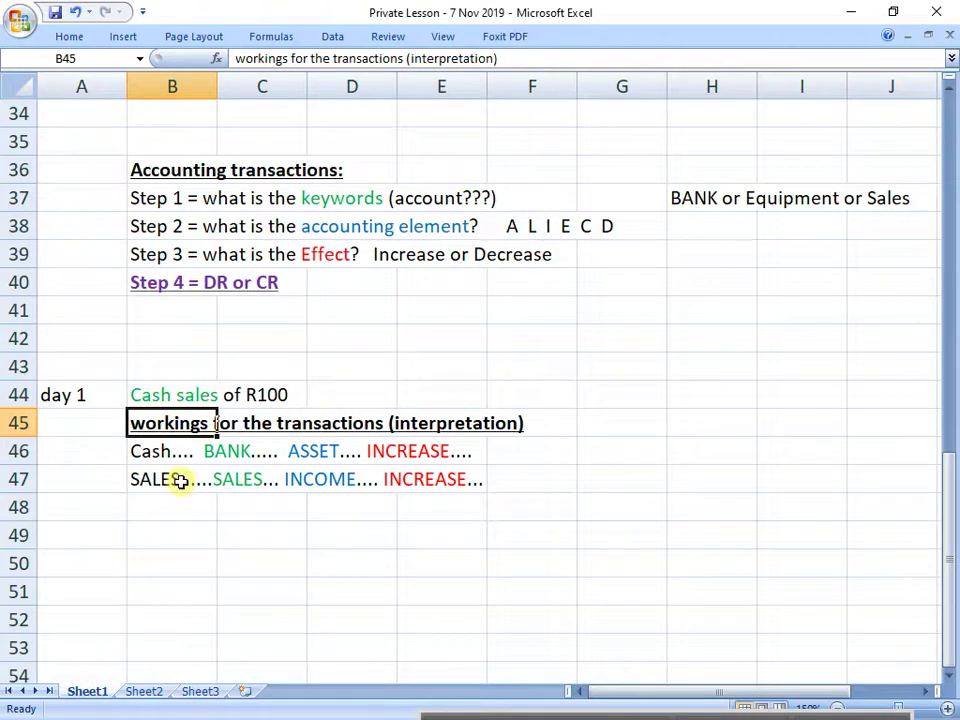
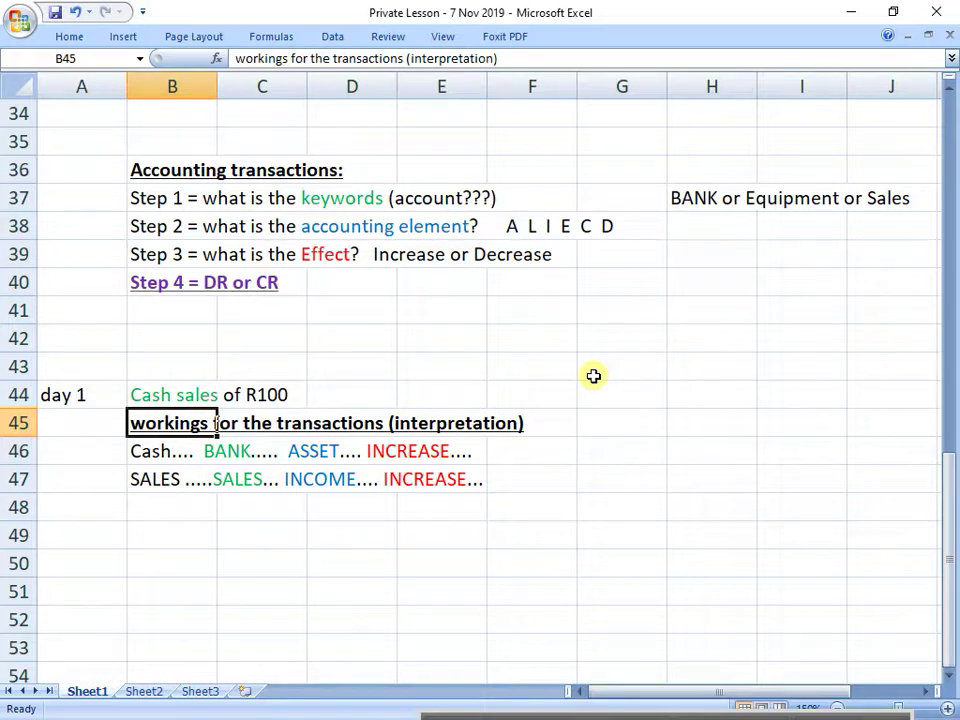
Highlight in turn the workings heading, the Step 4 line, the BANK and SALES lines, and the whole RULES block.
left_click_drag(156, 424, 538, 414)
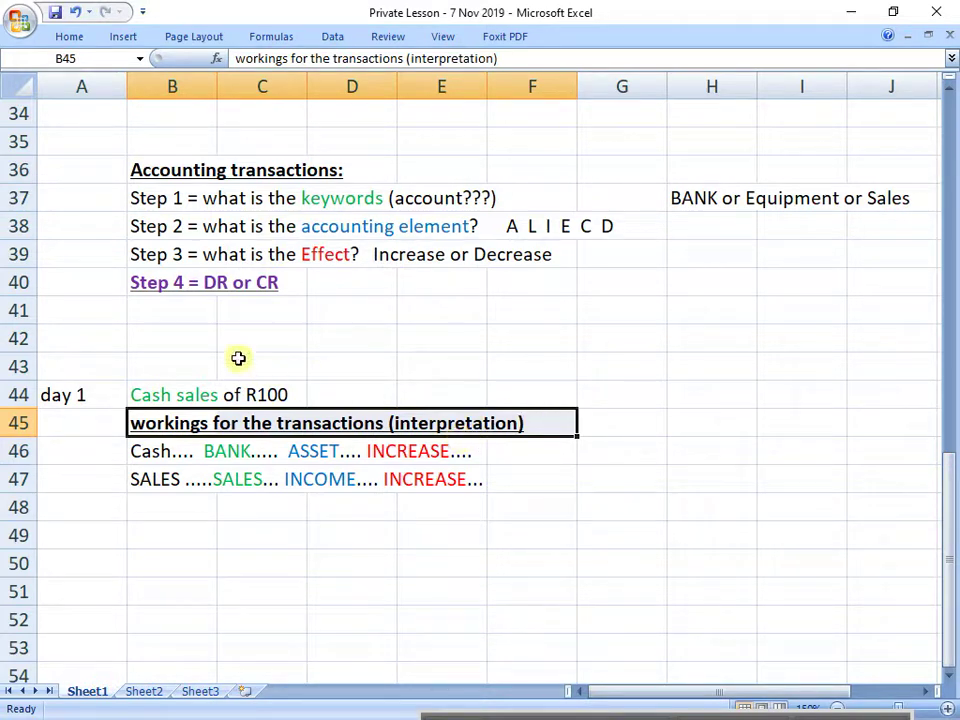
left_click(174, 276)
left_click_drag(174, 276, 290, 282)
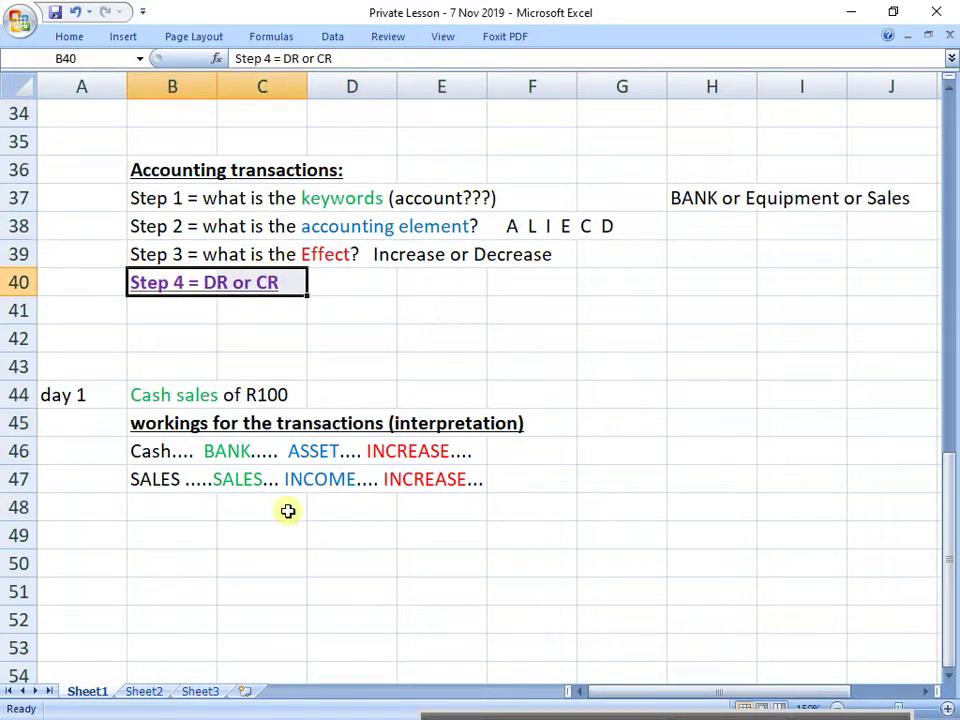
left_click_drag(179, 454, 469, 452)
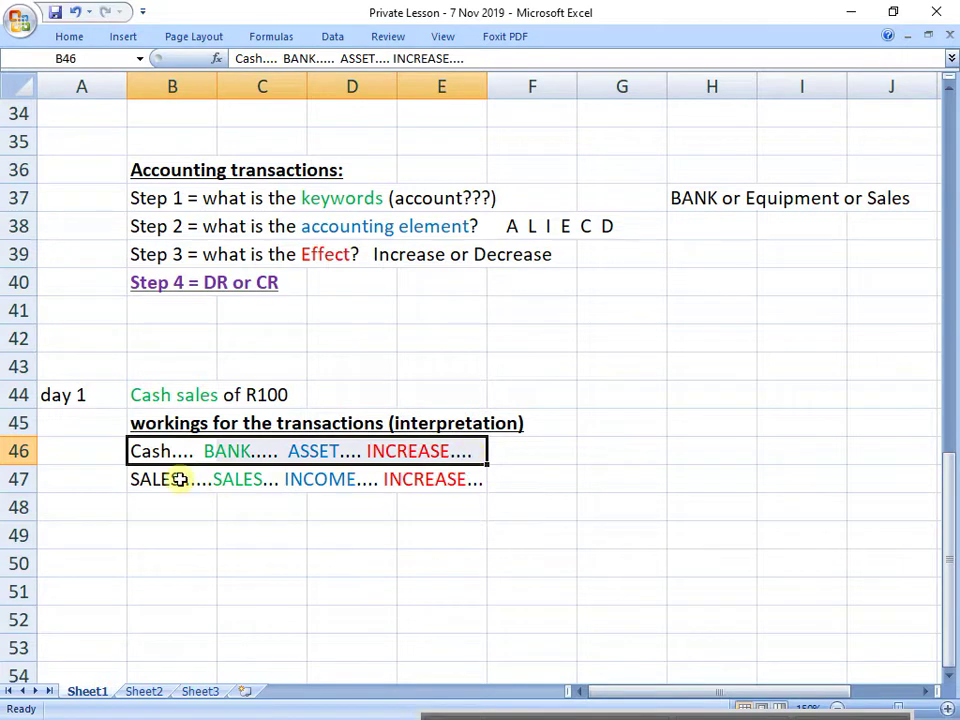
left_click_drag(150, 480, 407, 480)
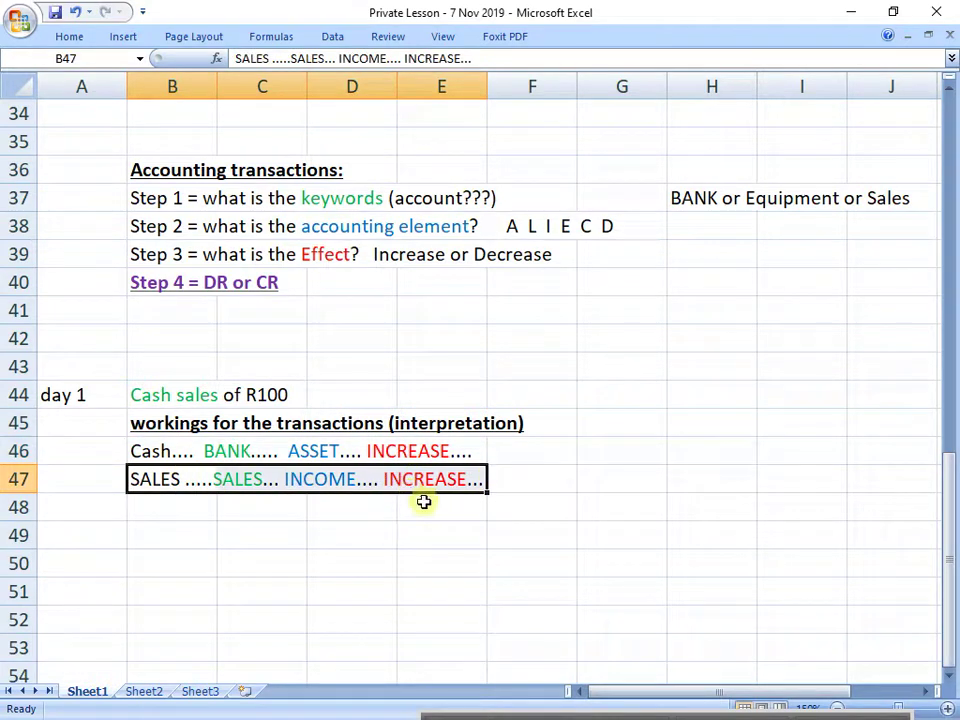
scroll(424, 501, "up", 4)
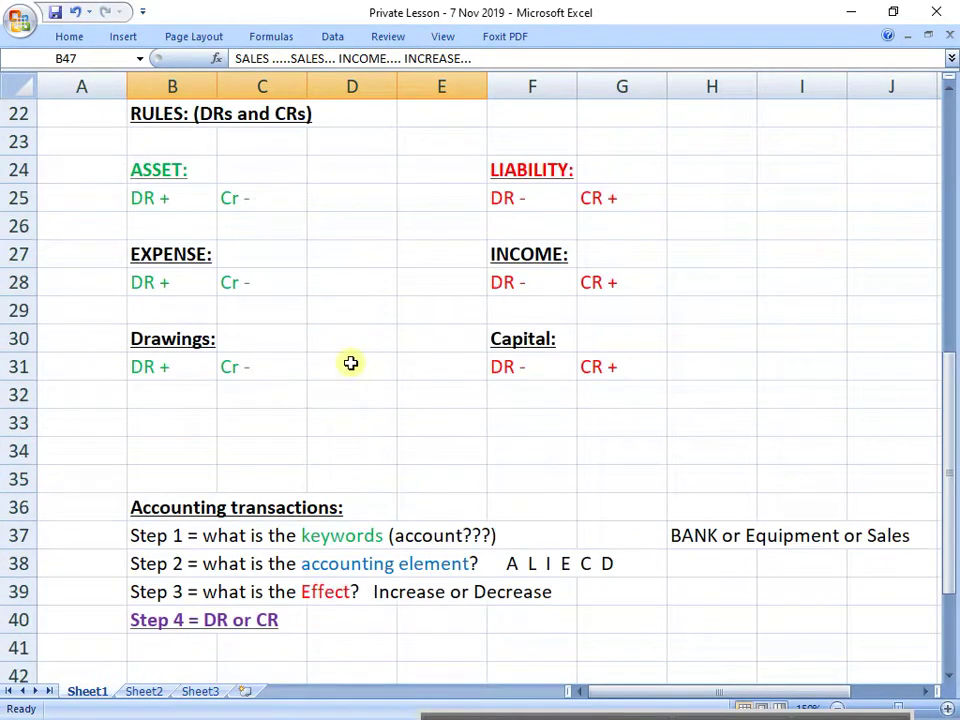
left_click(178, 114)
left_click_drag(178, 114, 664, 405)
scroll(654, 433, "down", 3)
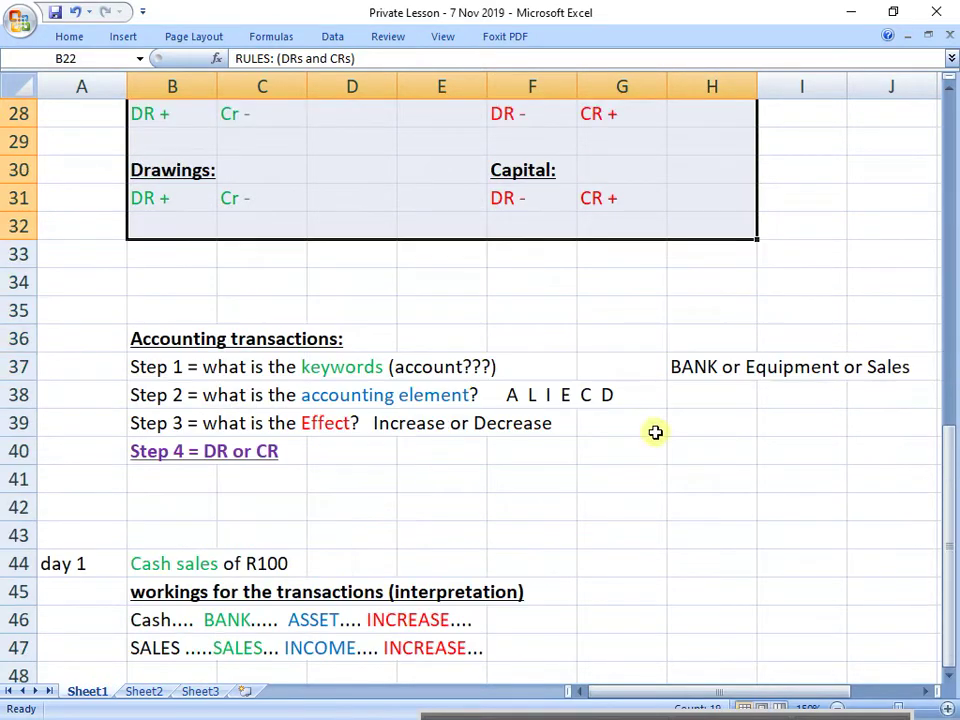
Highlight the BANK line in row 46, the ASSET rule in rows 24 and 25, and its debit cell.
left_click_drag(200, 537, 516, 531)
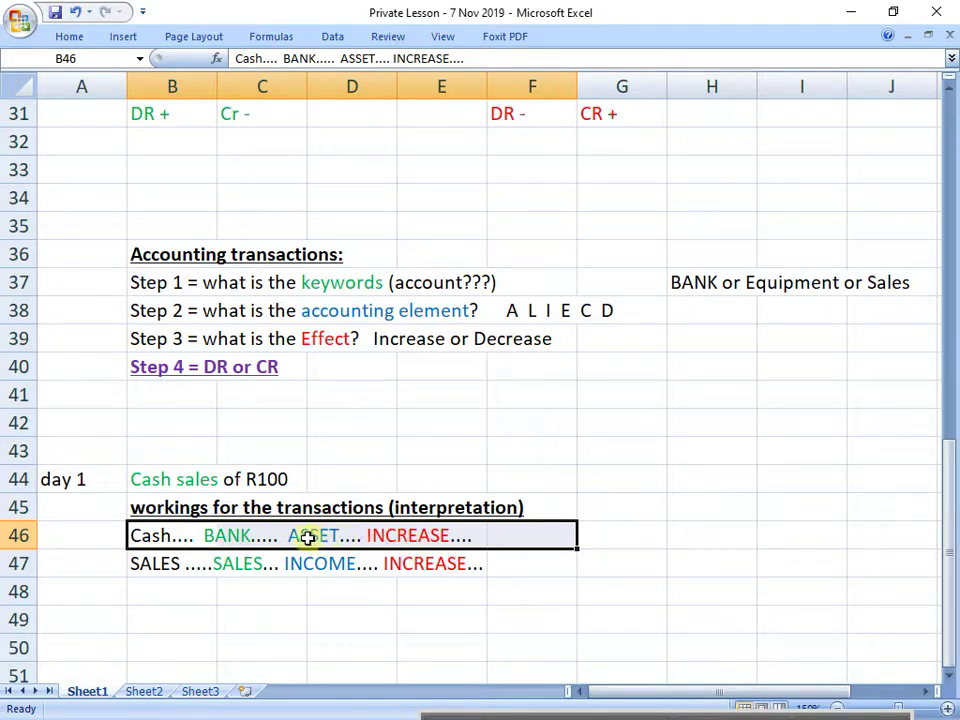
left_click_drag(183, 536, 530, 535)
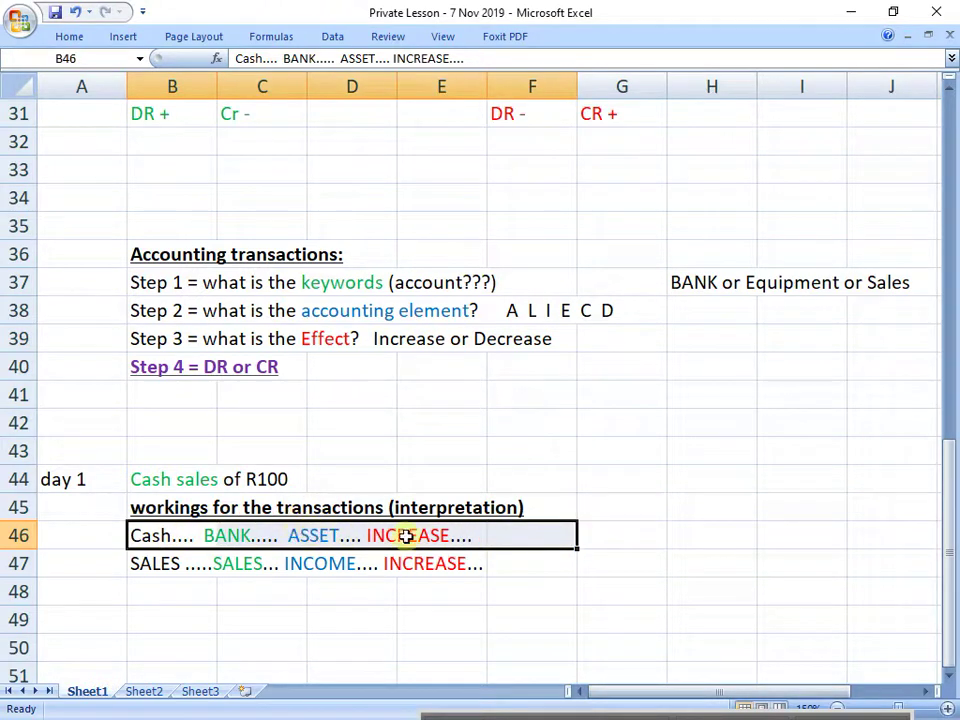
scroll(418, 540, "up", 3)
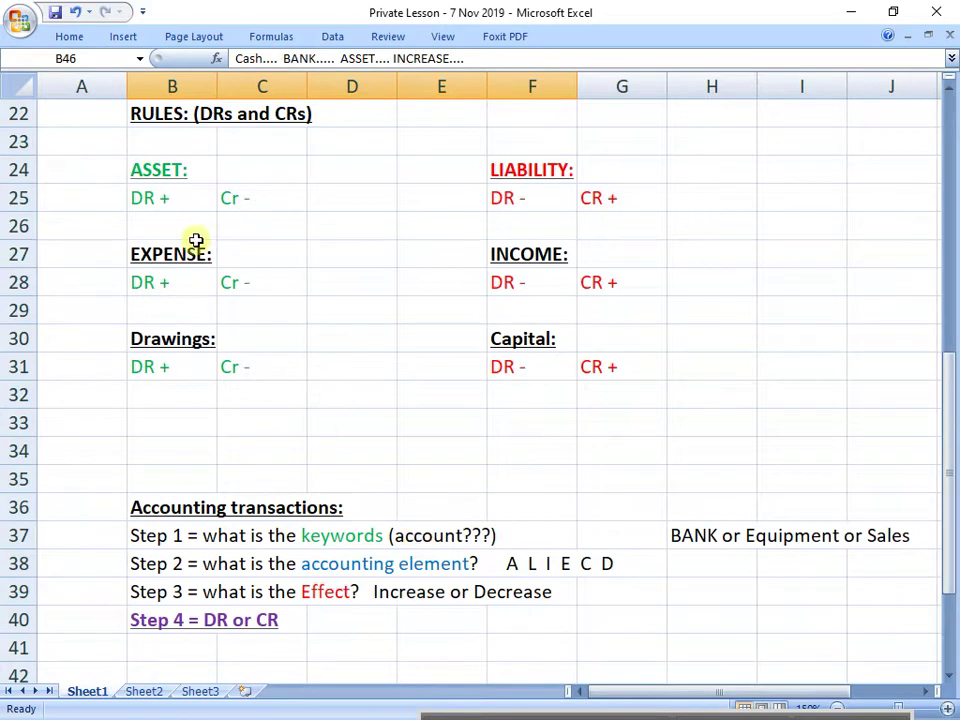
left_click(150, 169)
left_click_drag(150, 169, 244, 193)
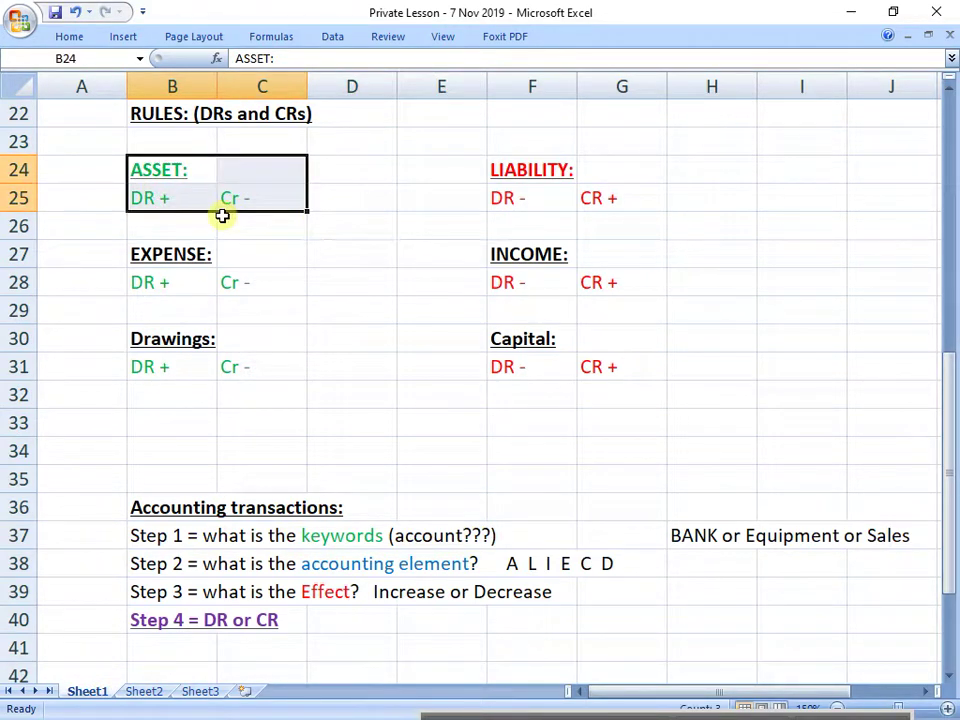
left_click(176, 202)
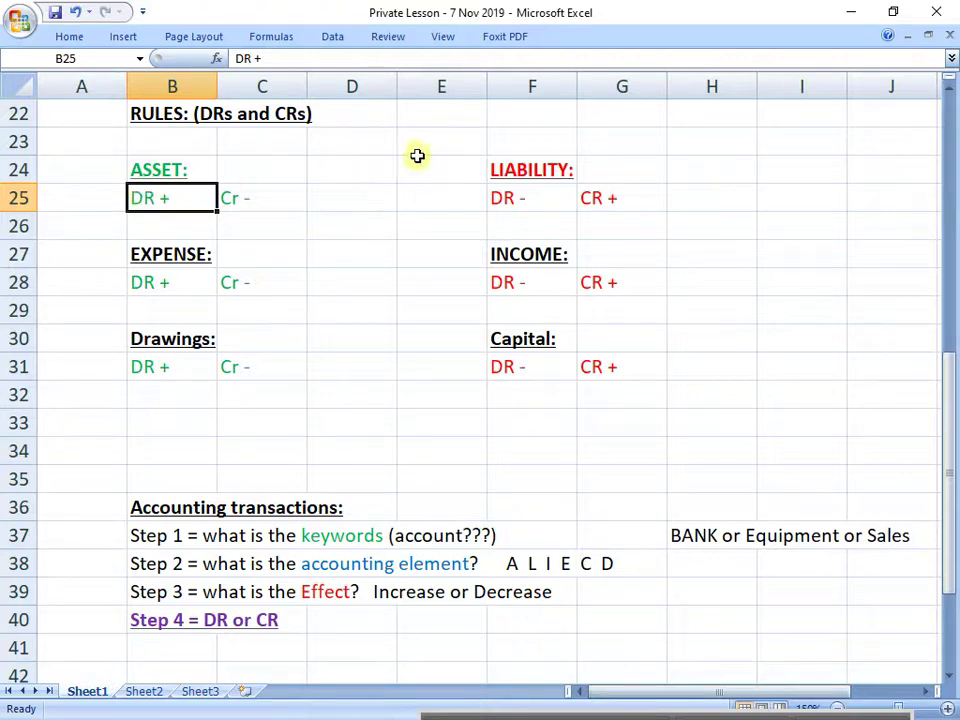
Enter the note "Debit = LEFT" in E22 beside the RULES heading.
left_click(465, 118)
type("Deb")
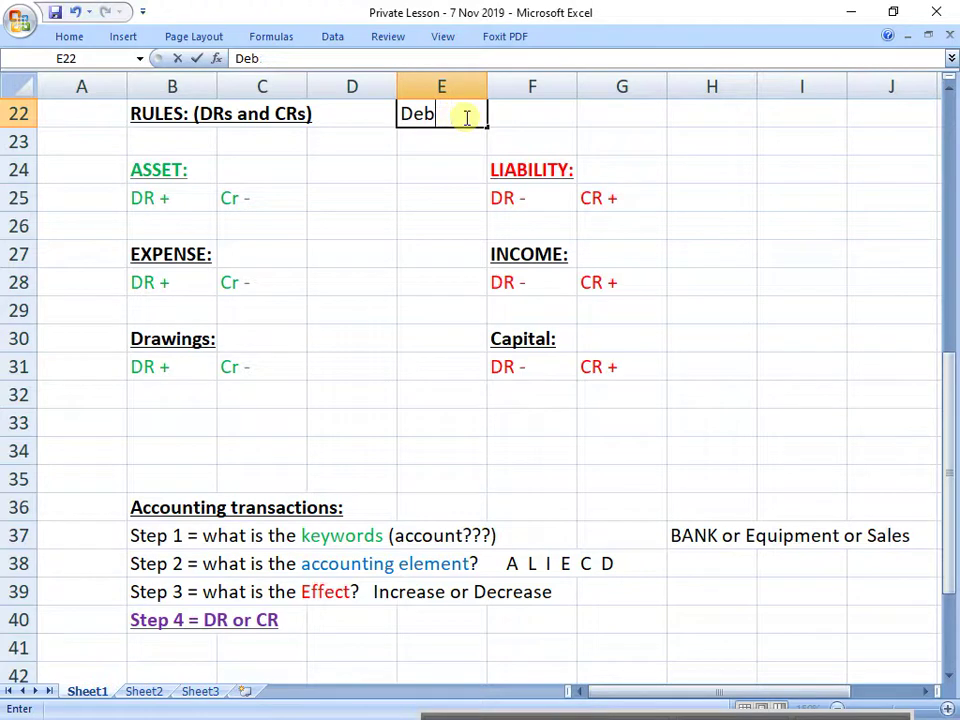
type("to = LEFT")
key("Return")
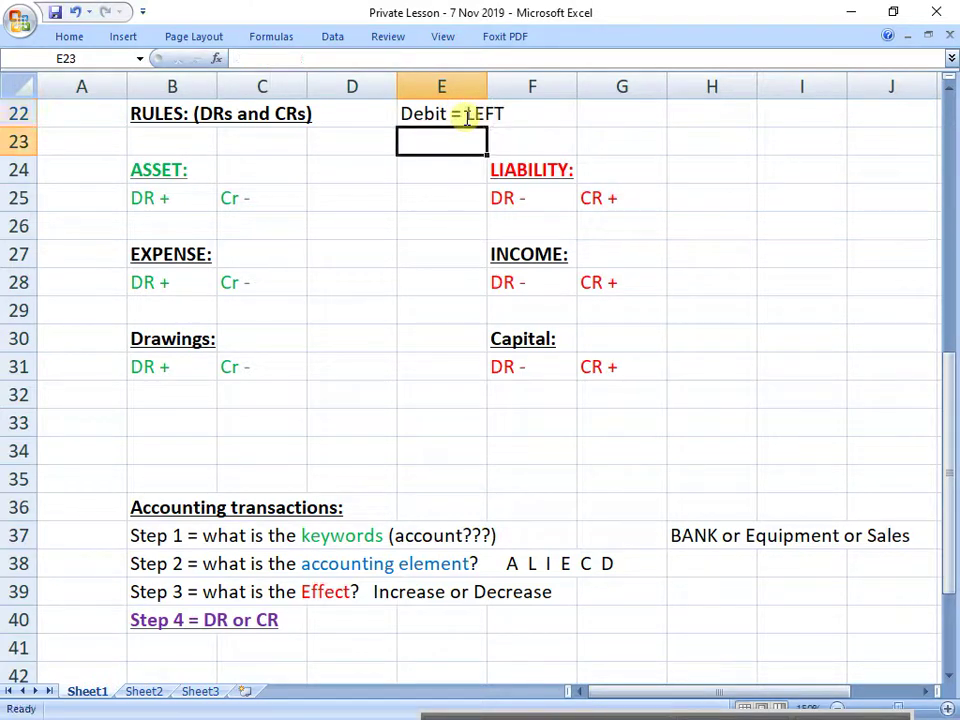
Enter the note "Credit = RIGHT" in H22, with RIGHT in capitals.
key("Up")
key("Right")
key("Right")
key("Right")
type("Cred")
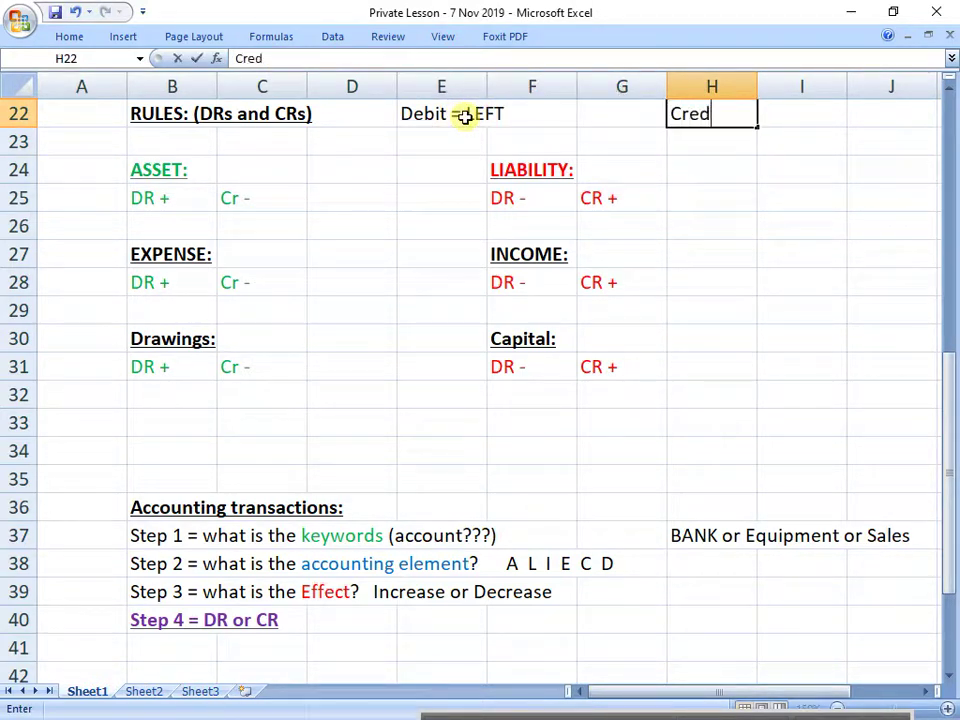
type("it = Right")
key("Return")
key("Up")
key("F2")
key("BackSpace")
key("BackSpace")
key("BackSpace")
key("BackSpace")
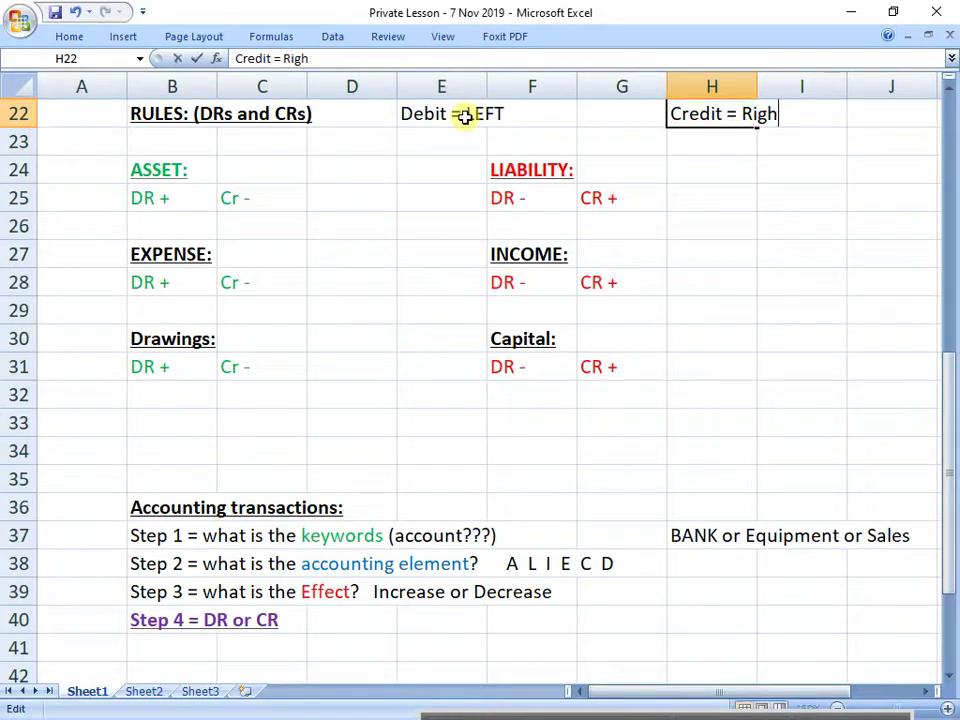
type("IGHT")
key("Return")
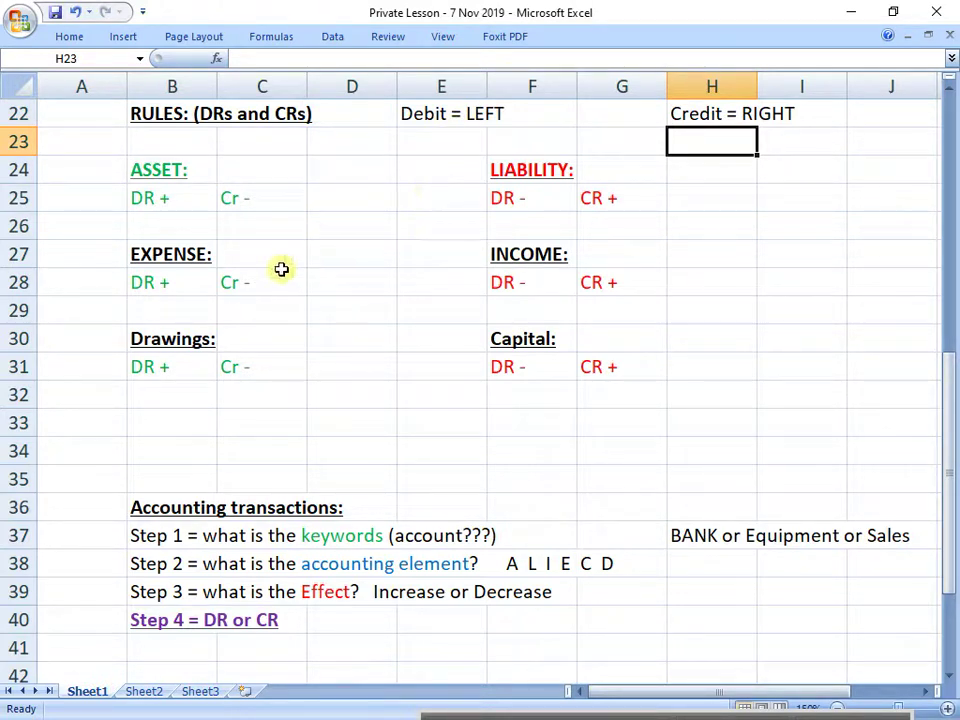
Consult the ASSET rule's debit cell, and add "DR" in purple at the end of the BANK line in B46.
left_click_drag(150, 165, 262, 200)
left_click(171, 197)
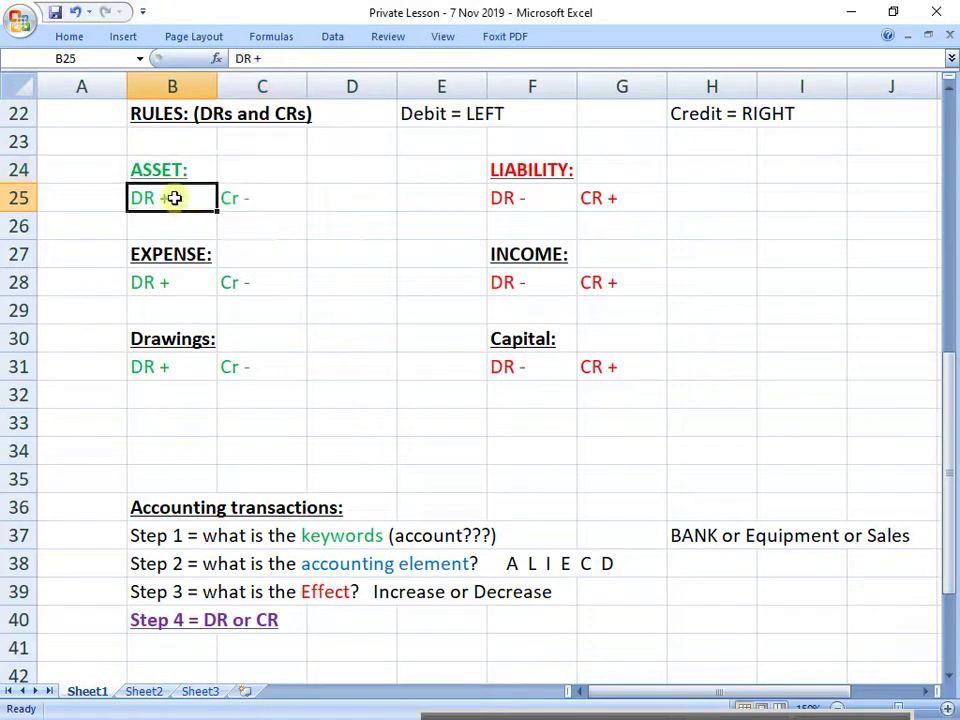
scroll(258, 315, "down", 1)
scroll(258, 315, "down", 3)
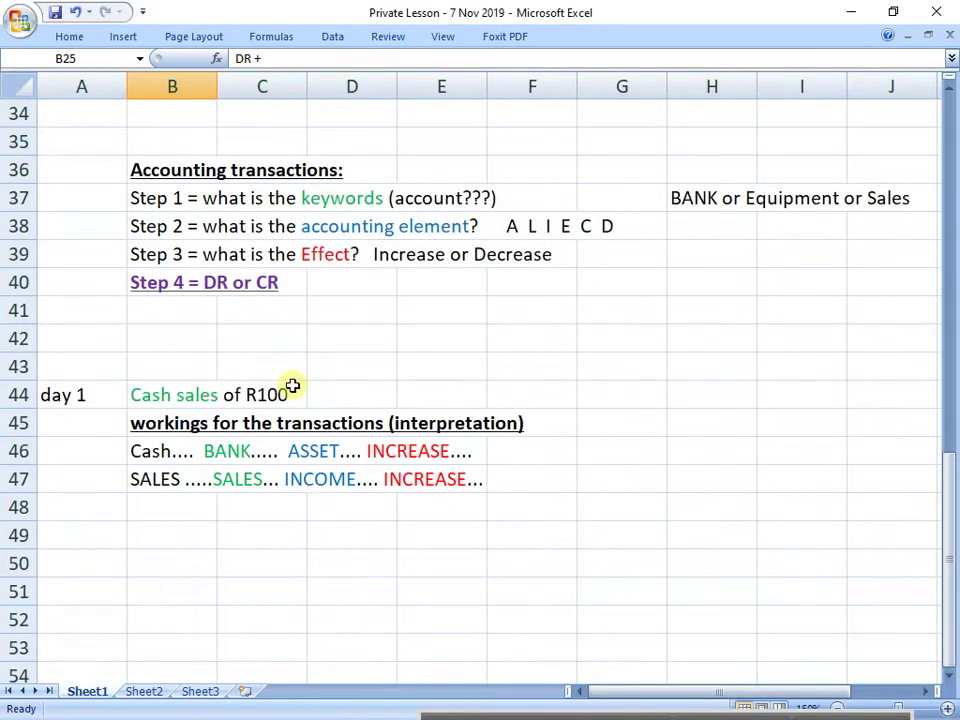
left_click(170, 451)
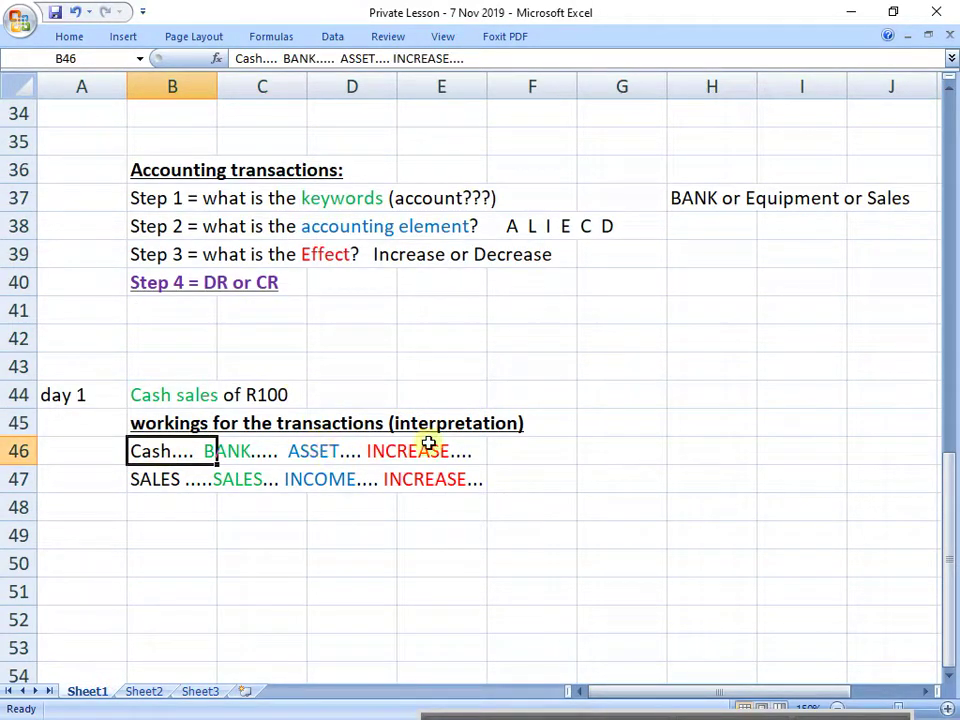
left_click(494, 57)
type("DR")
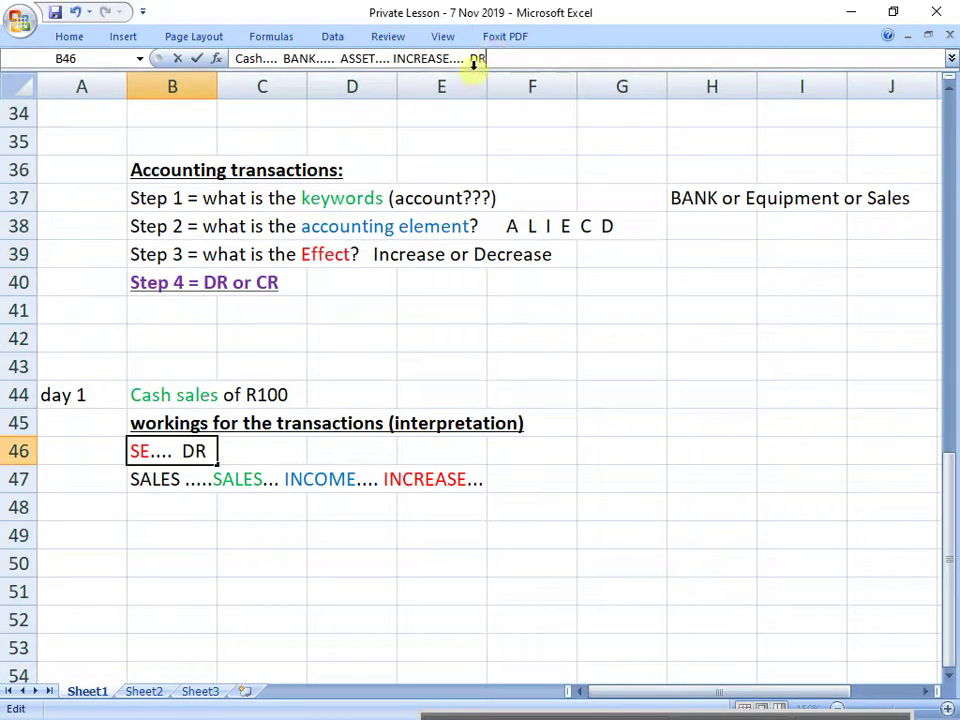
left_click(69, 36)
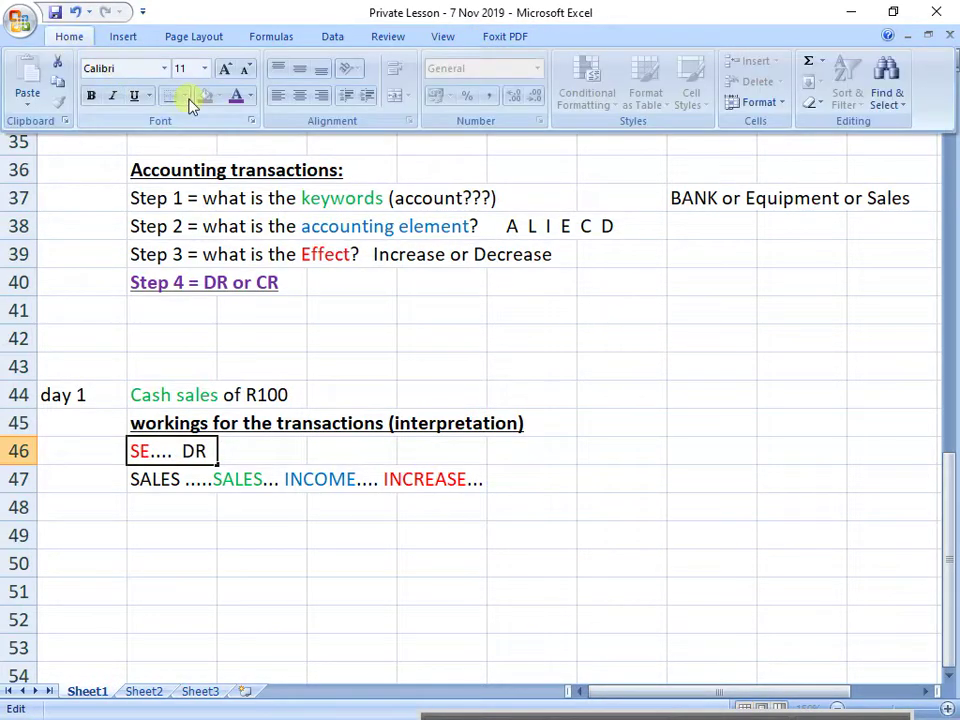
left_click(461, 497)
left_click(461, 497)
Highlight the ASSET rule in B24:C26 and return to the cash sales workings.
scroll(396, 386, "up", 5)
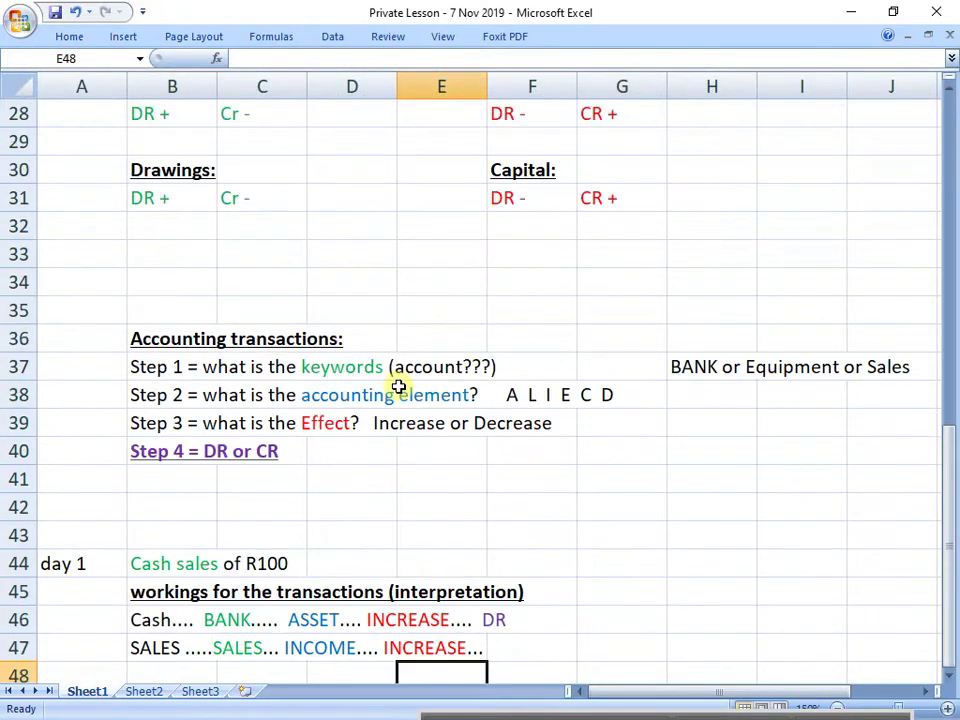
left_click_drag(176, 253, 235, 305)
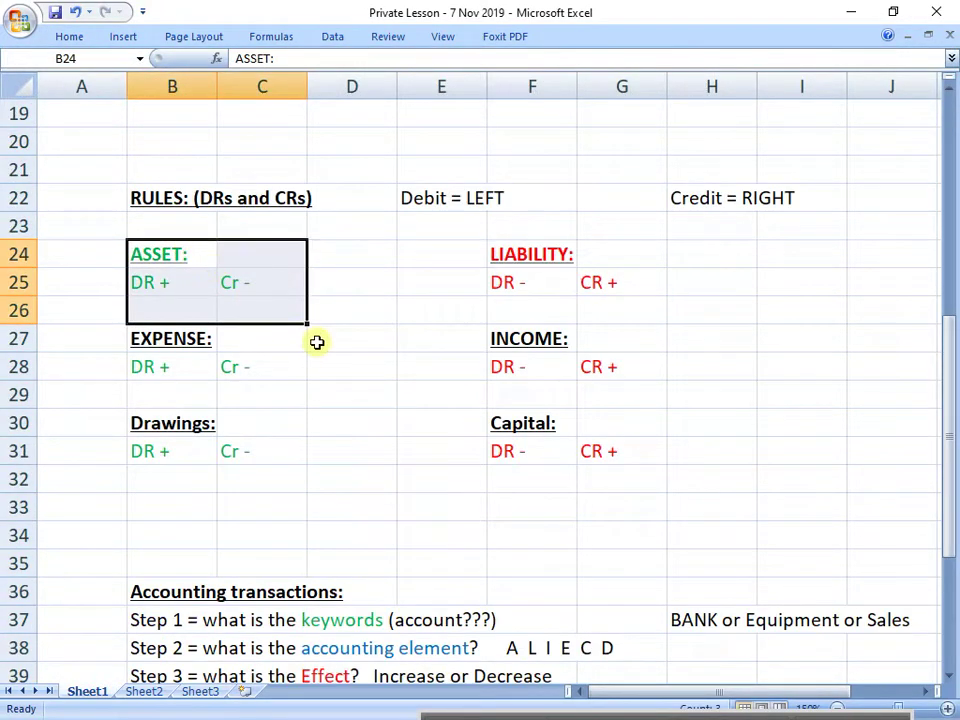
scroll(315, 341, "down", 5)
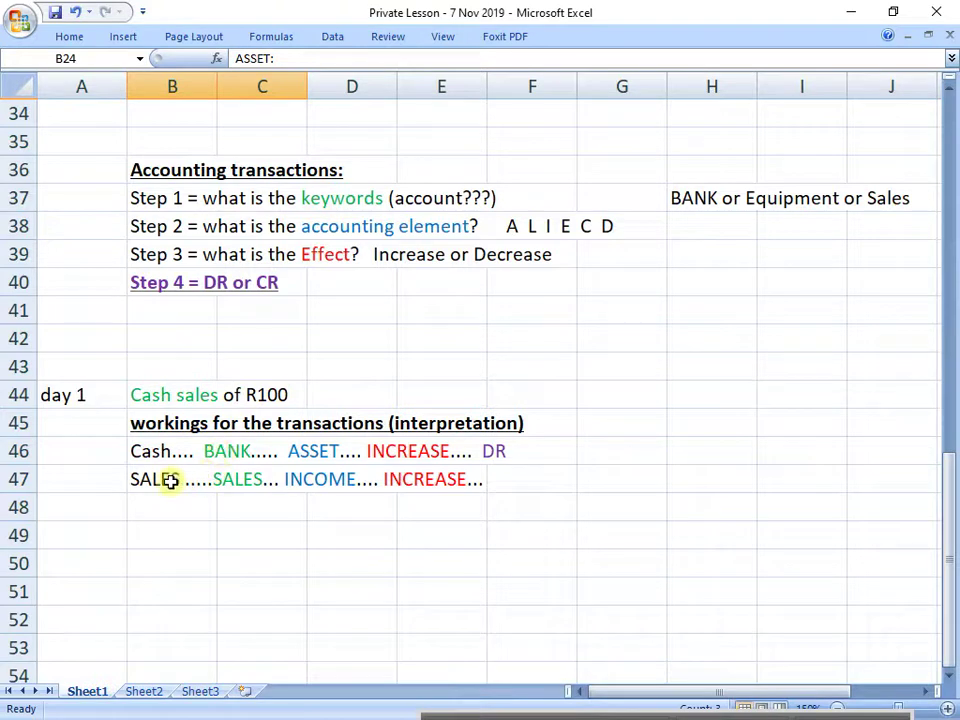
Review the SALES line in row 47 and consult the INCOME rule in F27:G28, ending on its credit cell.
left_click_drag(167, 482, 450, 481)
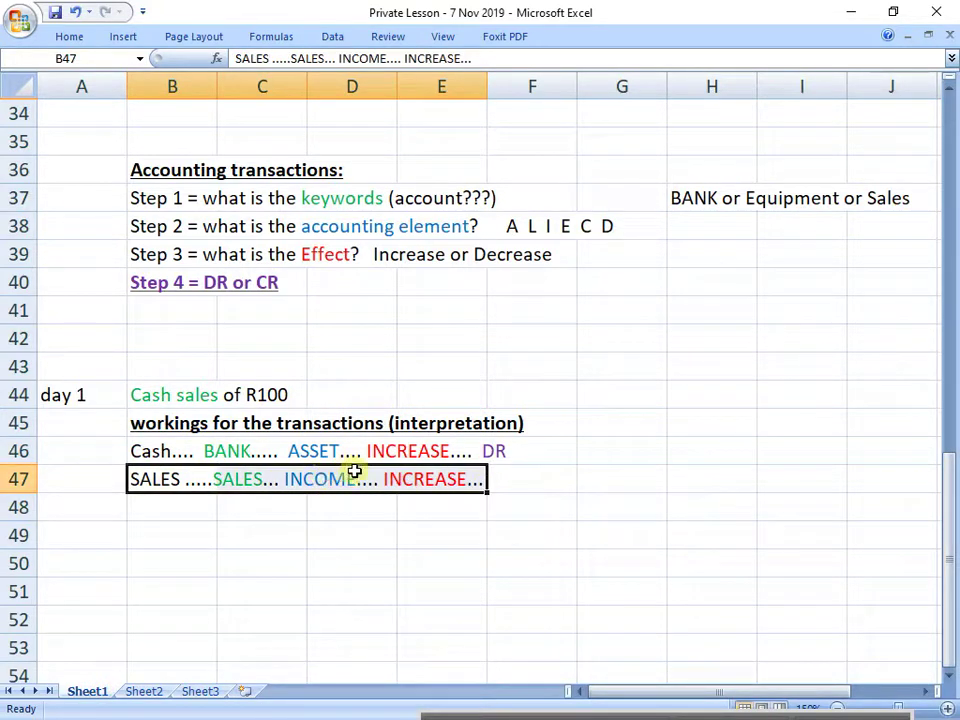
left_click_drag(322, 479, 493, 476)
scroll(476, 491, "up", 4)
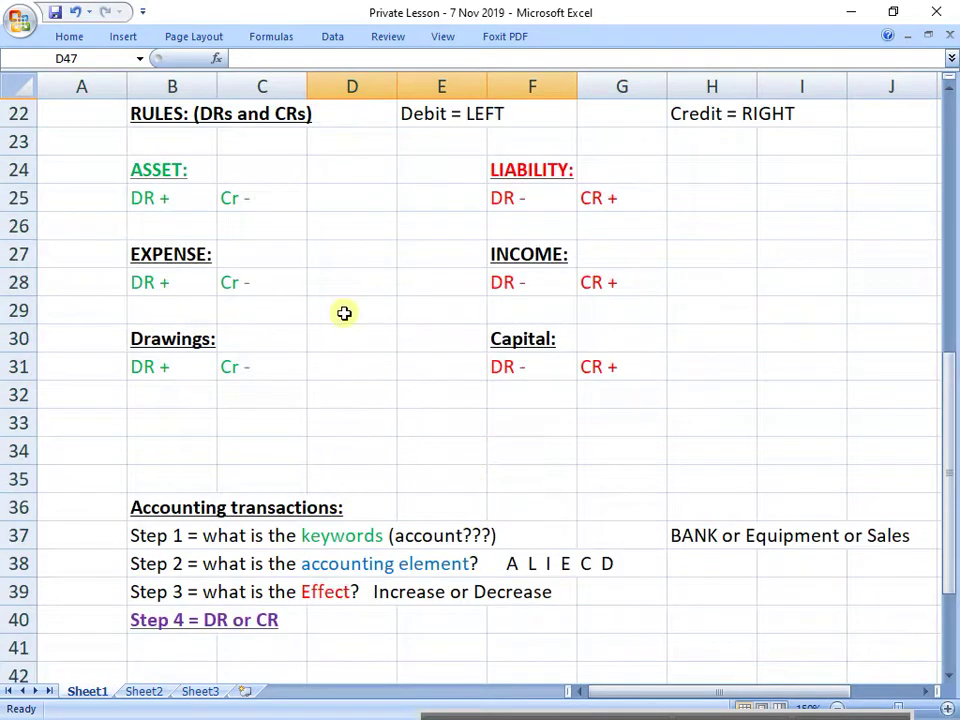
left_click_drag(514, 255, 620, 279)
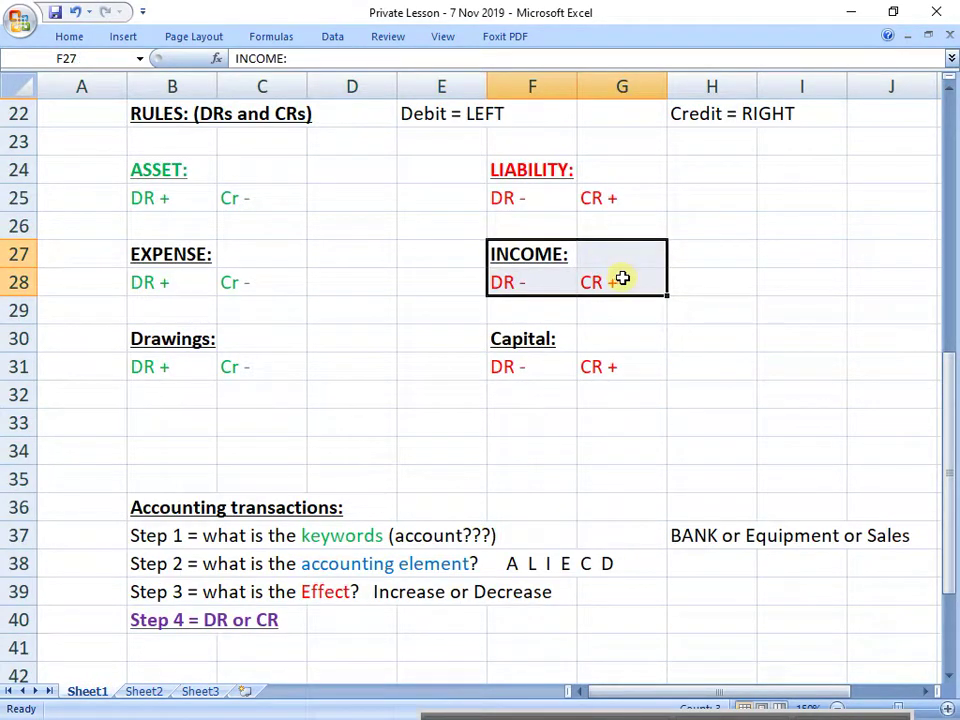
left_click(622, 279)
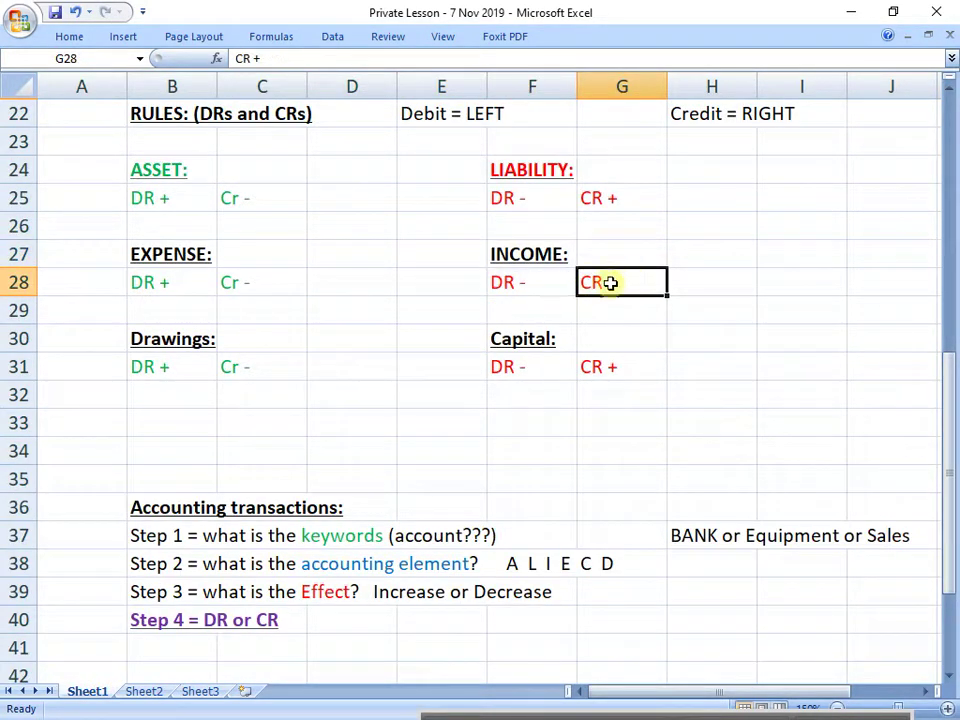
Add "CR" in purple at the end of the SALES line in B47.
scroll(612, 353, "down", 3)
left_click(193, 563)
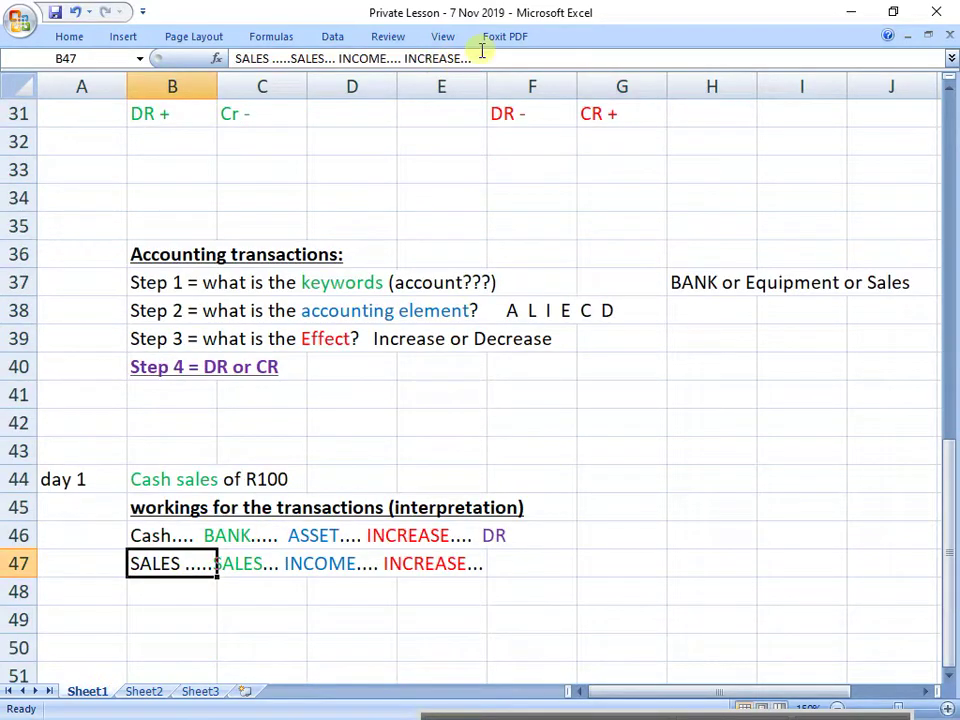
left_click(499, 58)
type("CR")
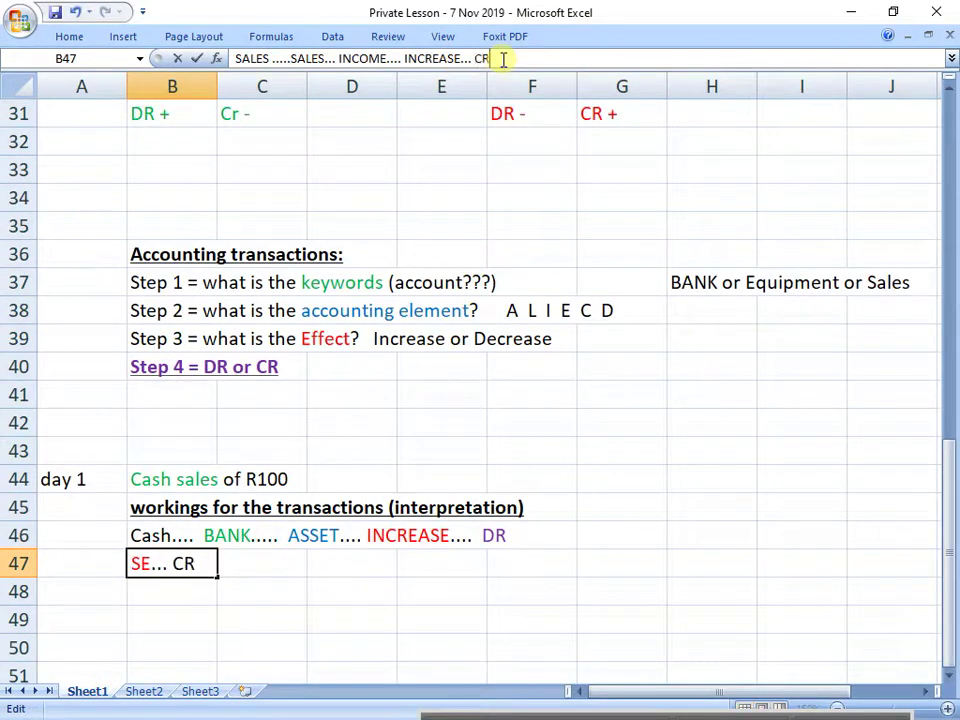
double_click(479, 58)
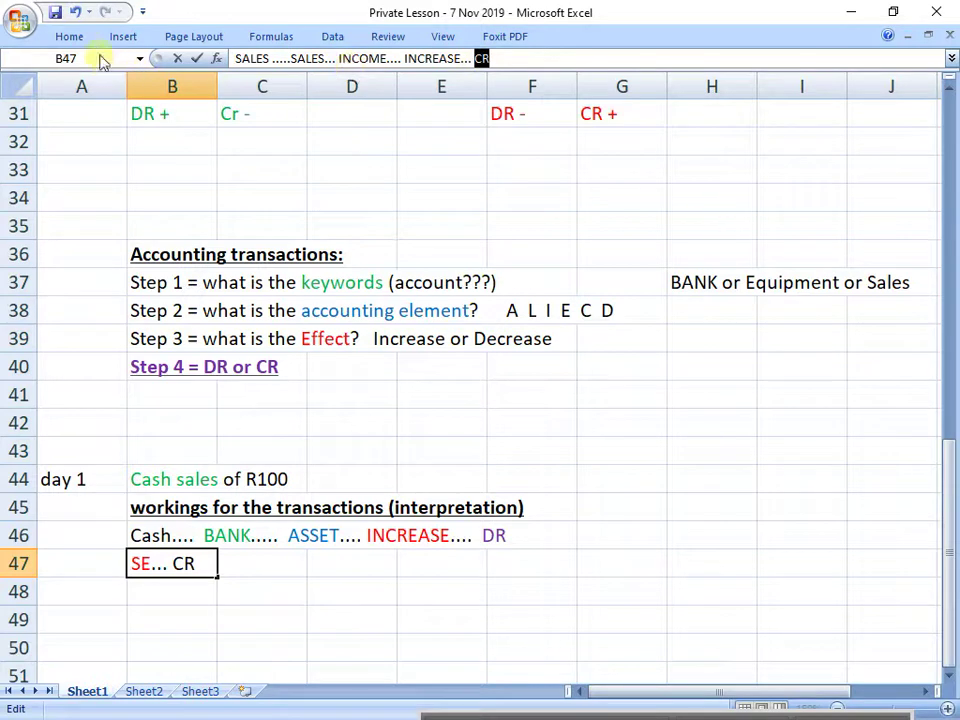
left_click(72, 38)
left_click(235, 98)
left_click(530, 424)
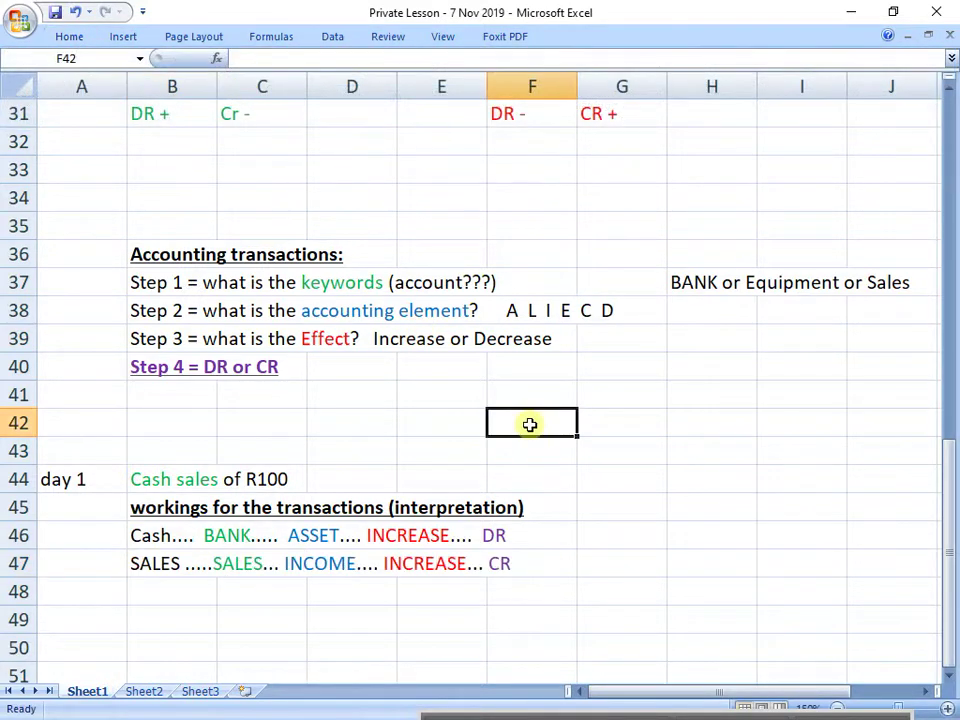
Highlight the BANK and SALES working lines in rows 46 and 47 to review both entries.
left_click(622, 573)
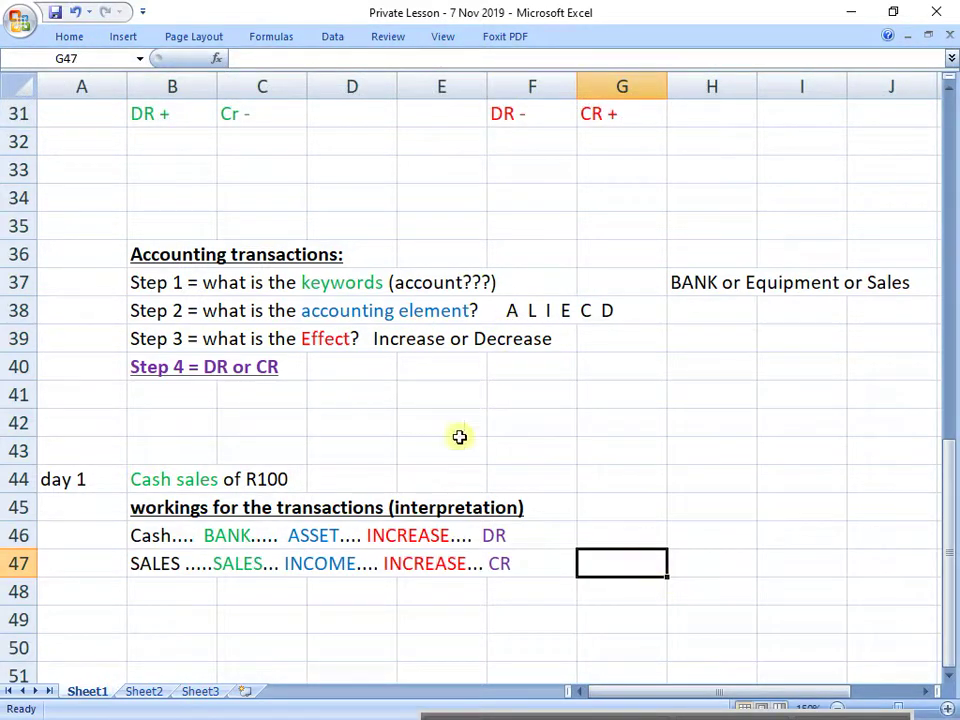
left_click(173, 545)
left_click_drag(173, 545, 594, 549)
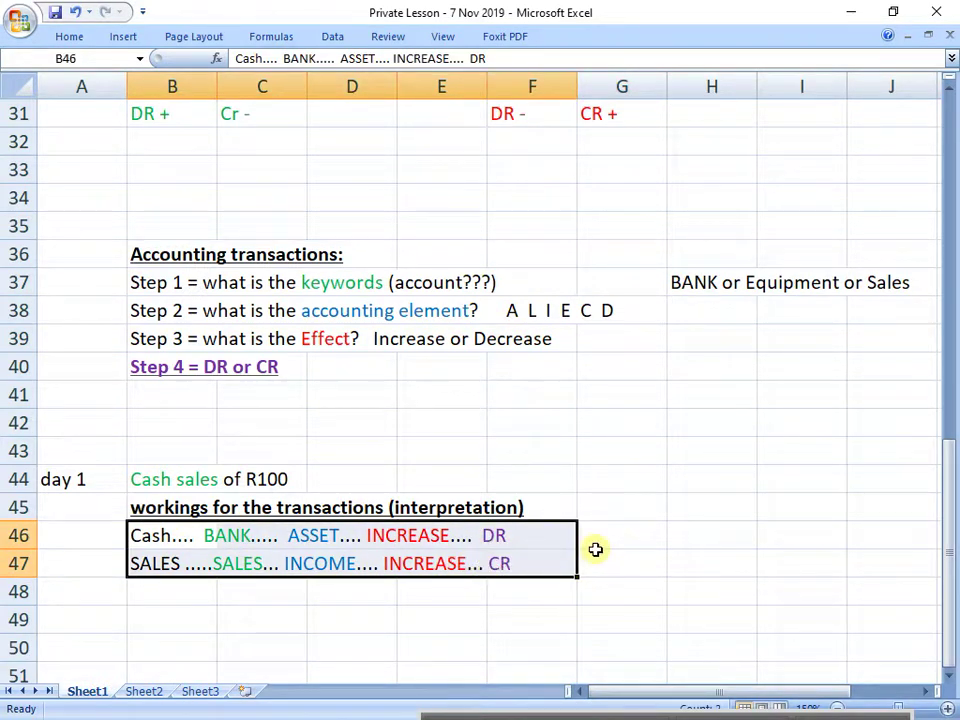
scroll(594, 549, "down", 1)
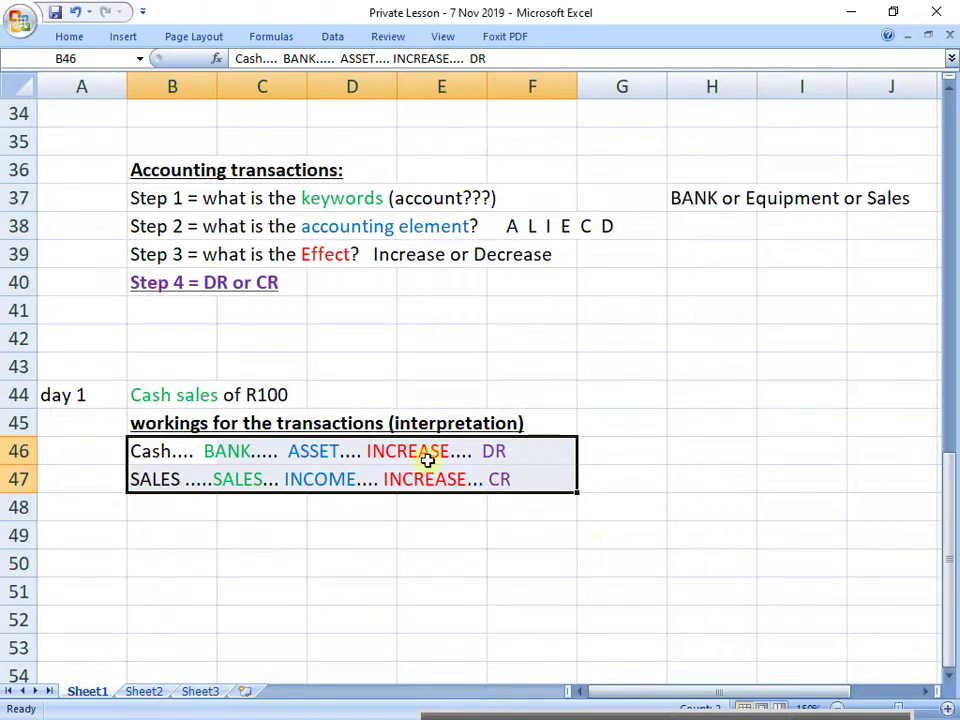
left_click_drag(169, 475, 530, 497)
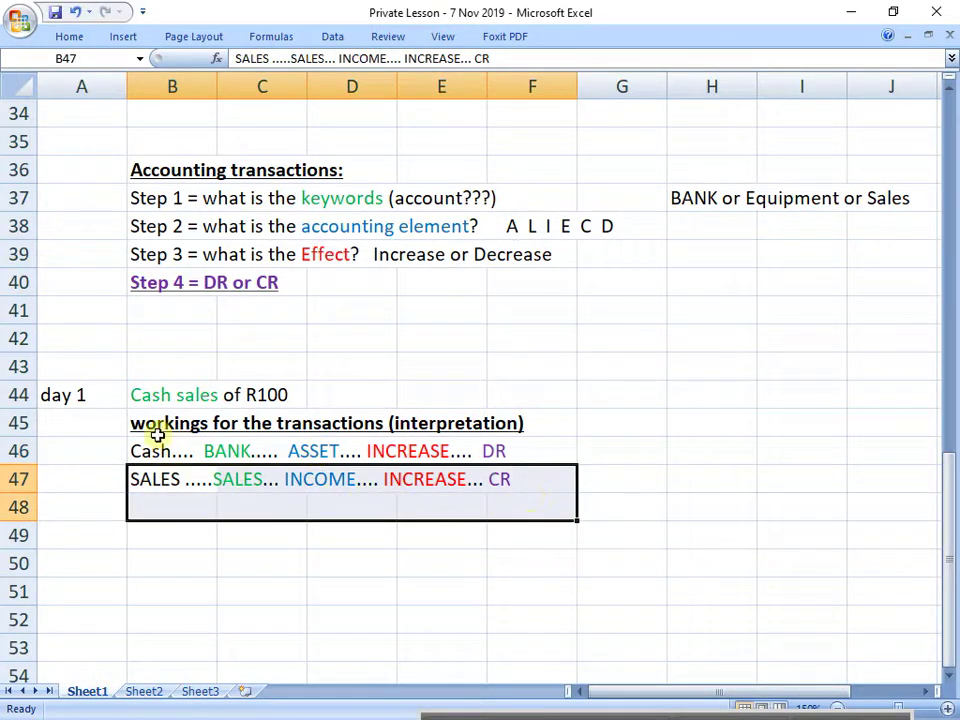
left_click_drag(160, 451, 472, 476)
Enter the note "Disclosure = * income statement and *balance sheet" in B51, below the workings.
scroll(650, 469, "down", 2)
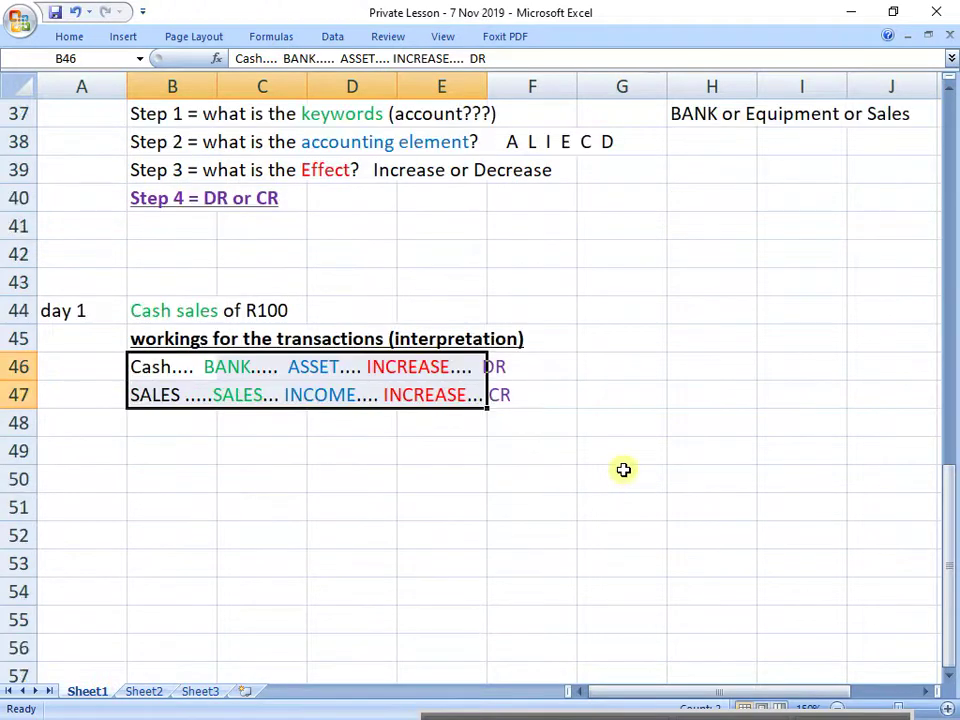
left_click(176, 428)
type("Disclosure =")
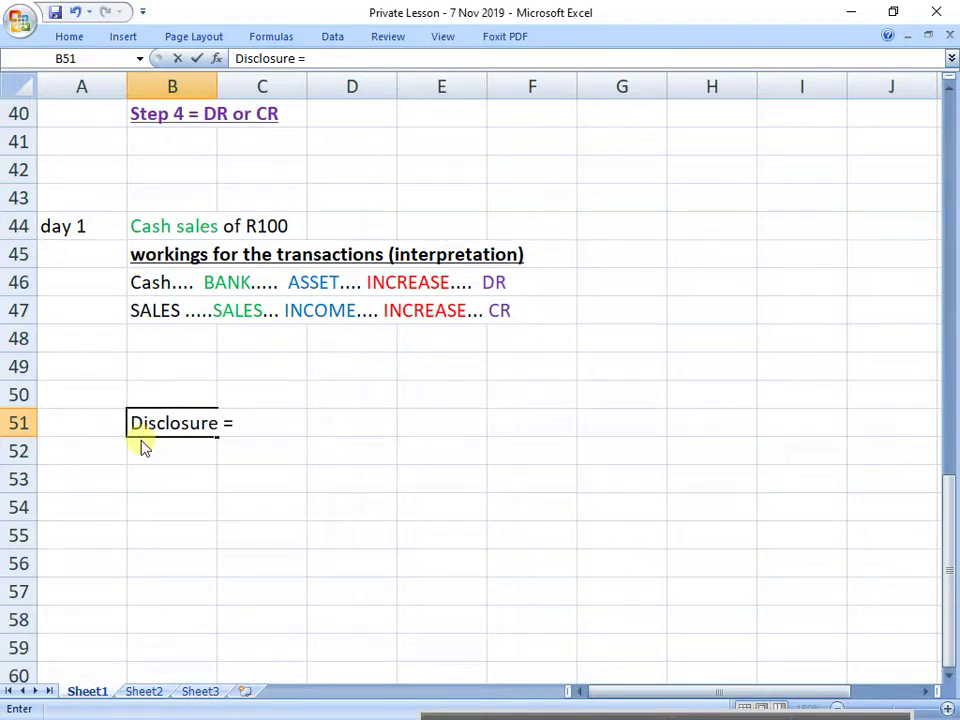
type(" * income")
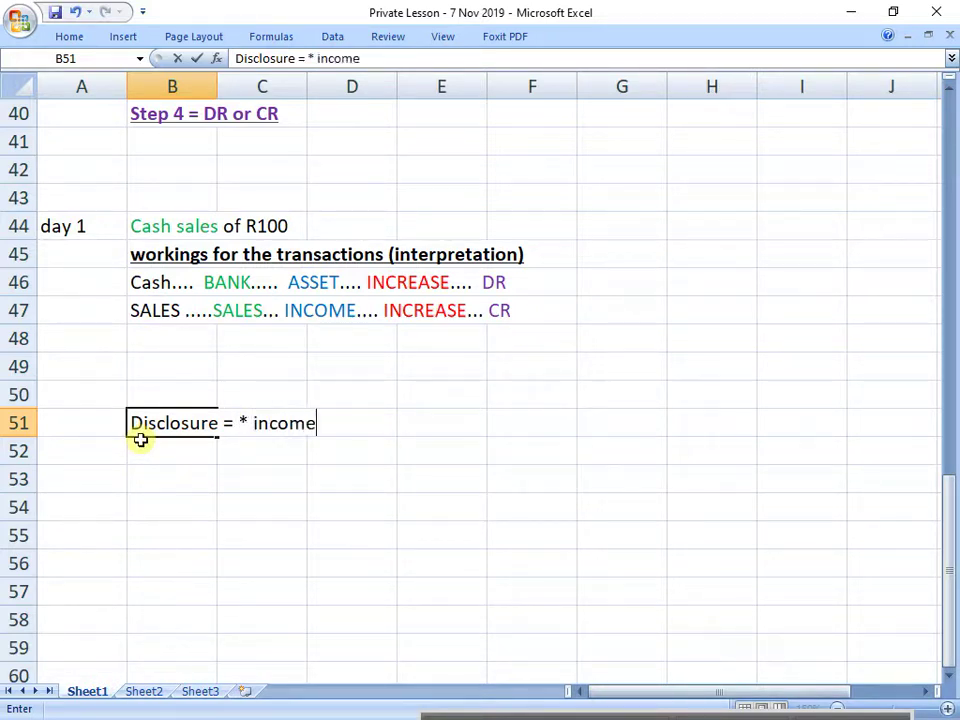
type(" statement")
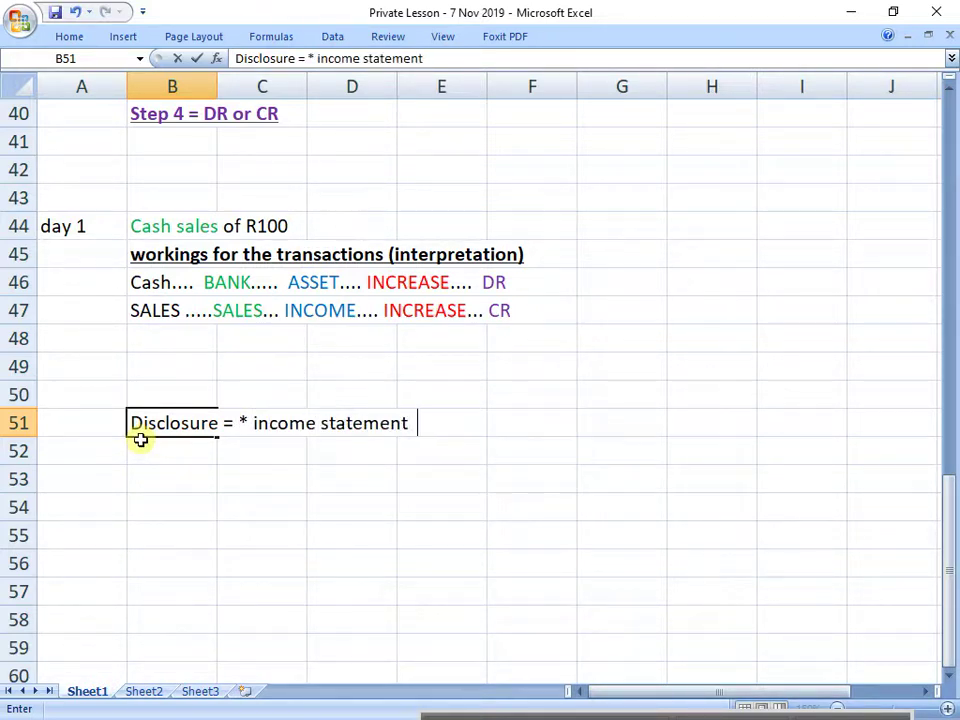
type("   and *")
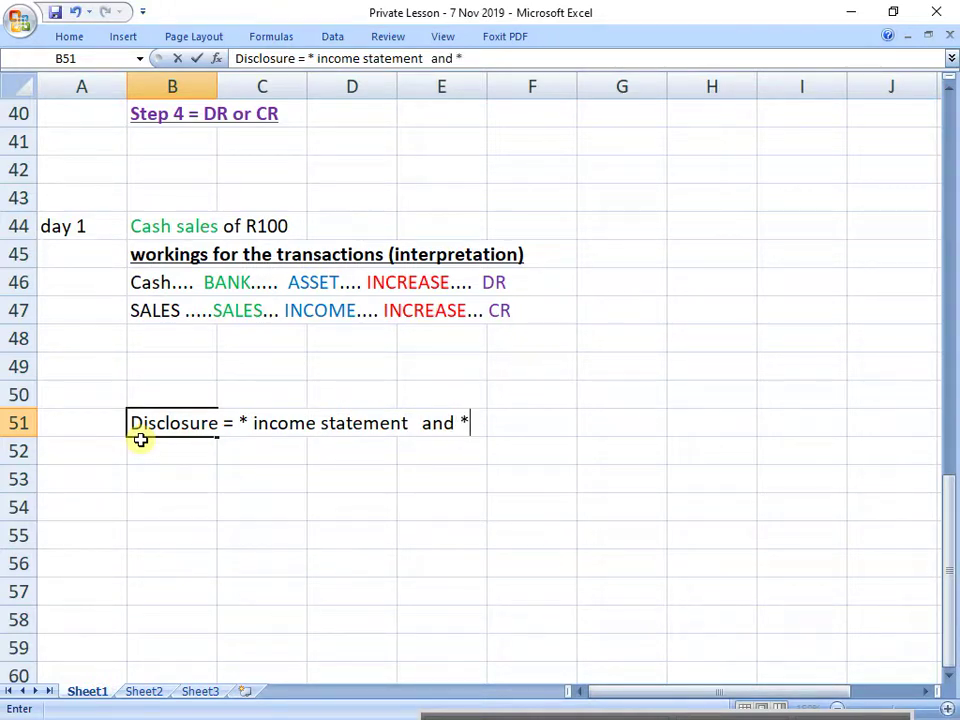
type("balance sheet")
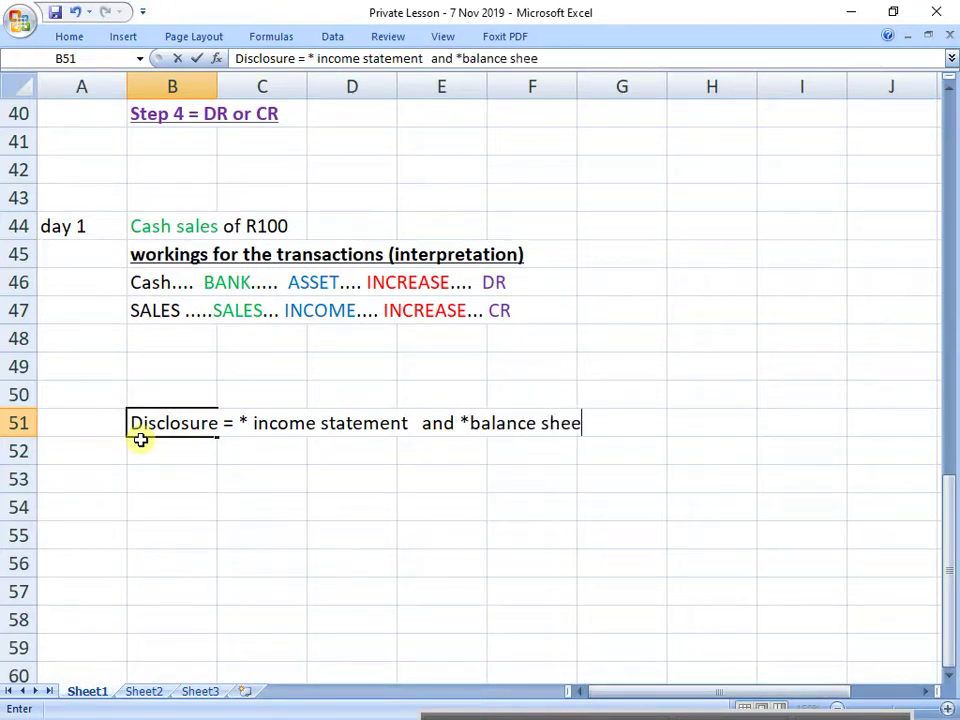
key("Return")
Enter "*Statement of profit an loss and other comprehensive income" in C52 under the disclosure note.
key("Right")
type("*")
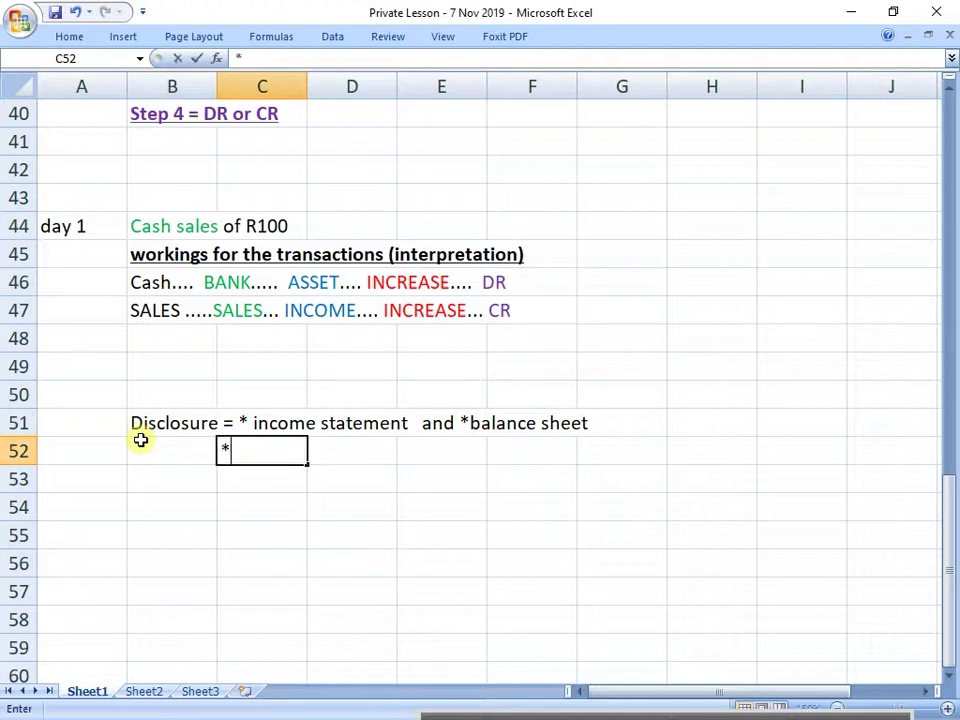
type("Statement")
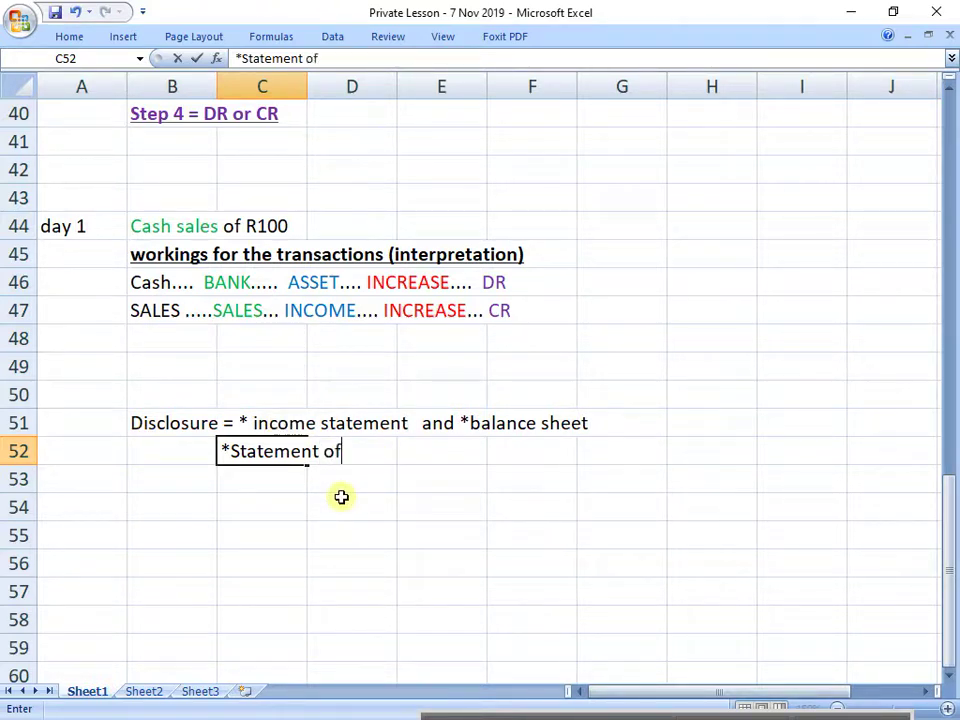
type("of profit an lo")
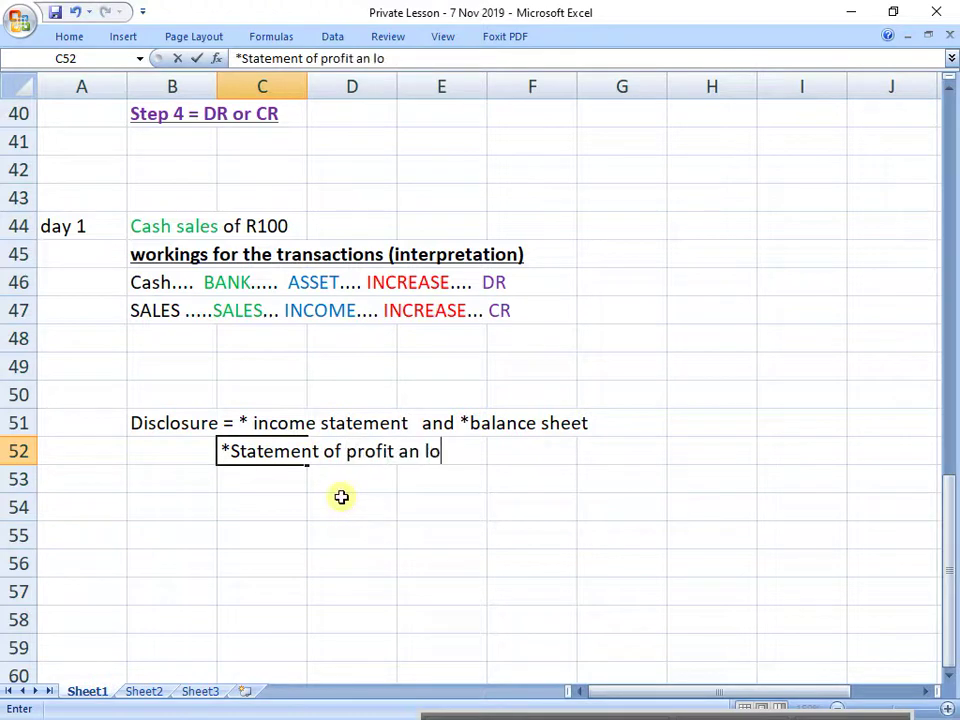
type("ss and other comprehensiv")
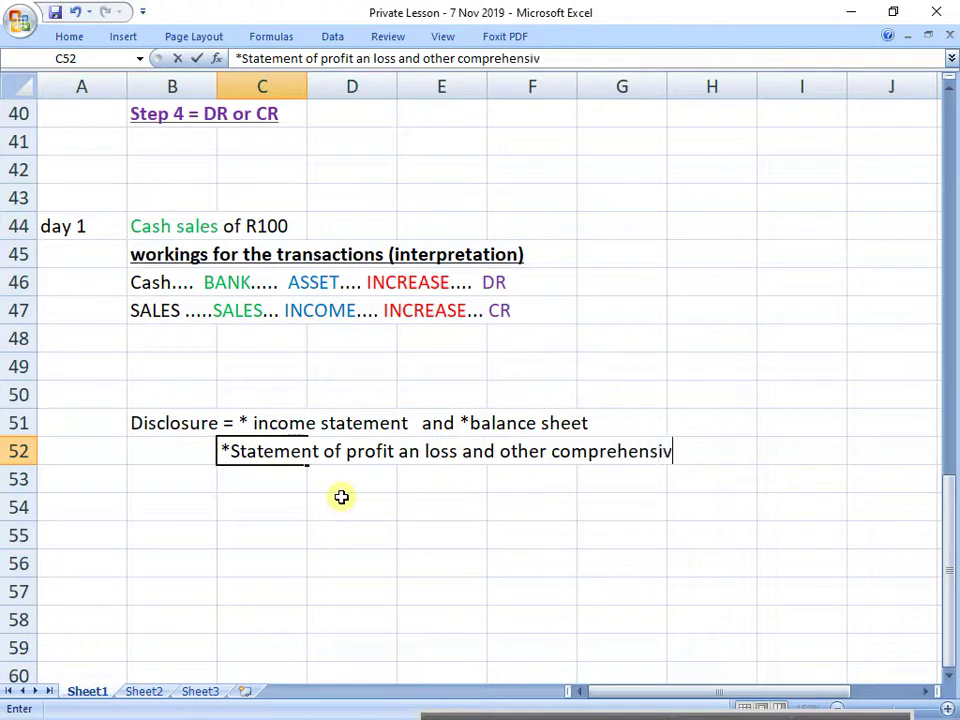
type("e income")
key("Return")
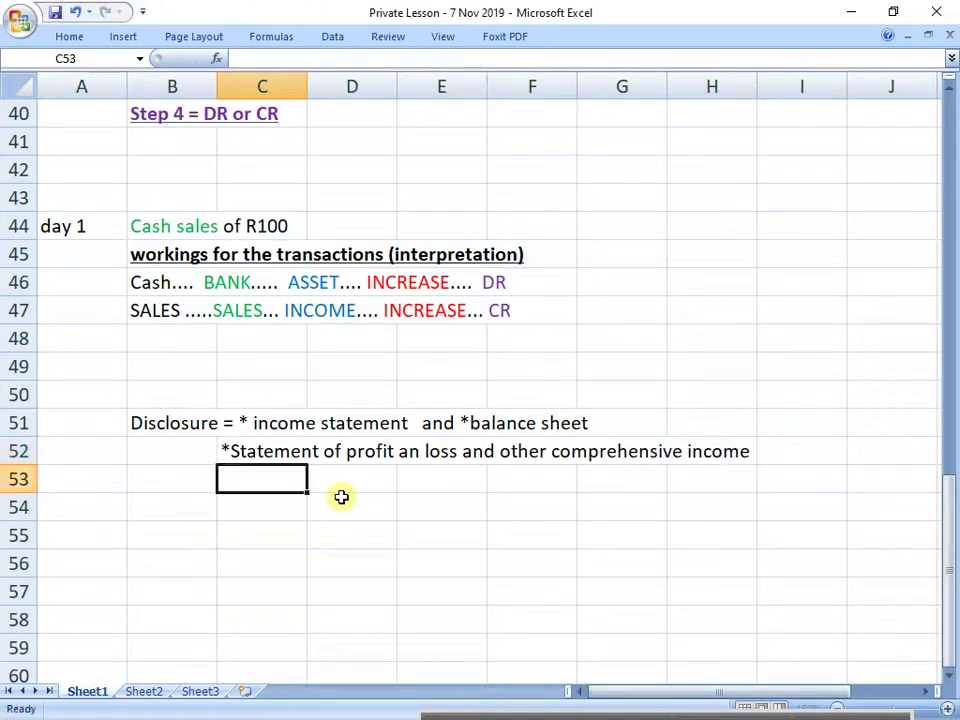
Make the statement of profit and loss line in C52 bold and orange.
key("Up")
key("ctrl+b")
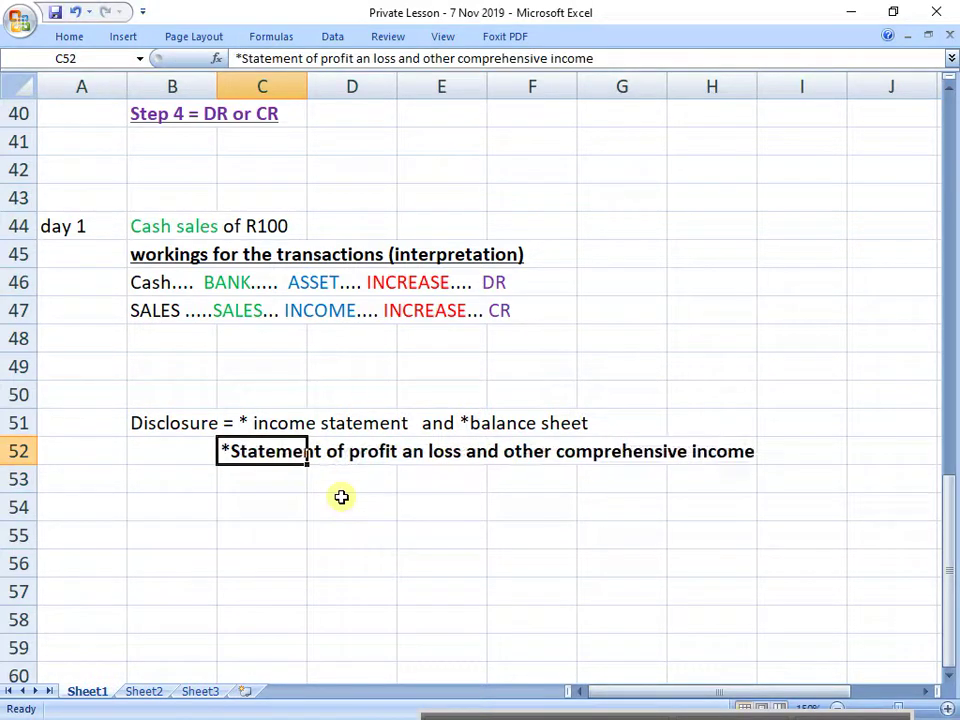
left_click(71, 36)
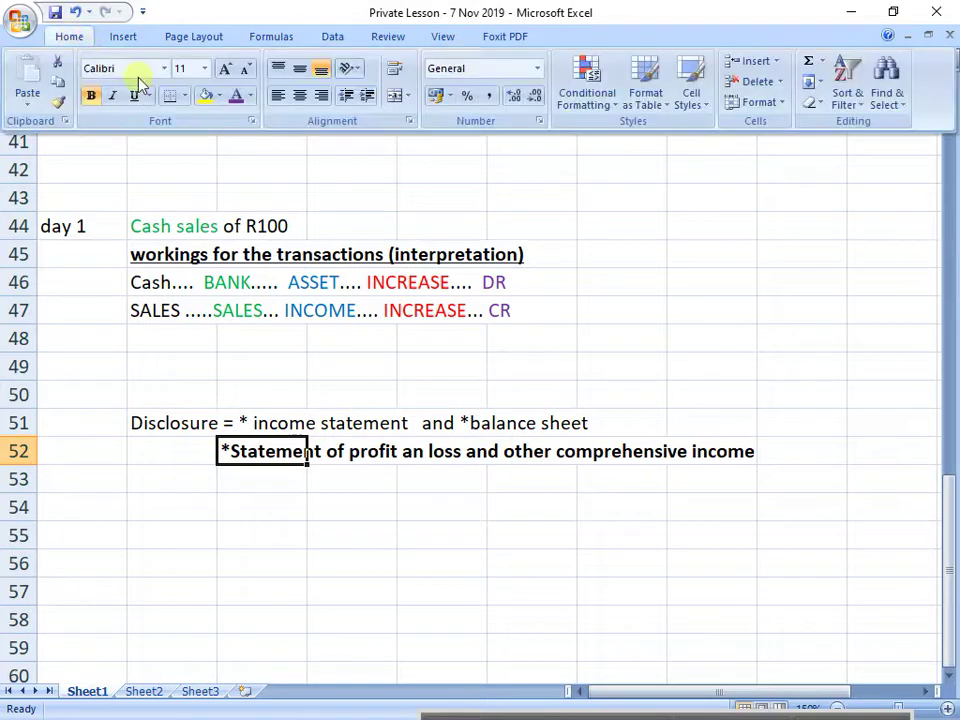
left_click(250, 95)
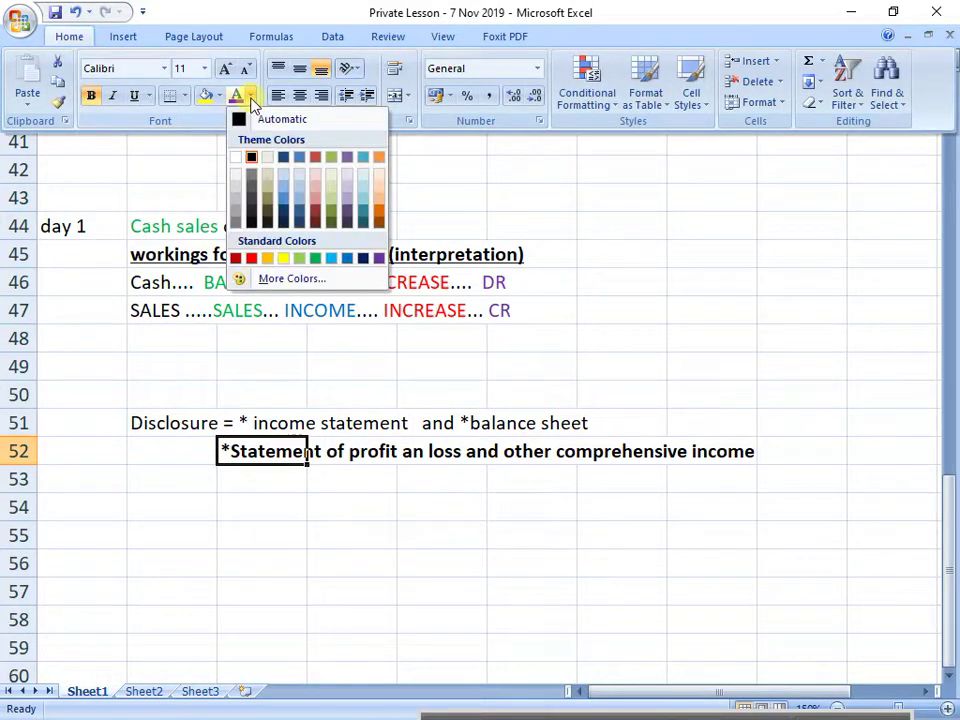
left_click(267, 258)
left_click(332, 506)
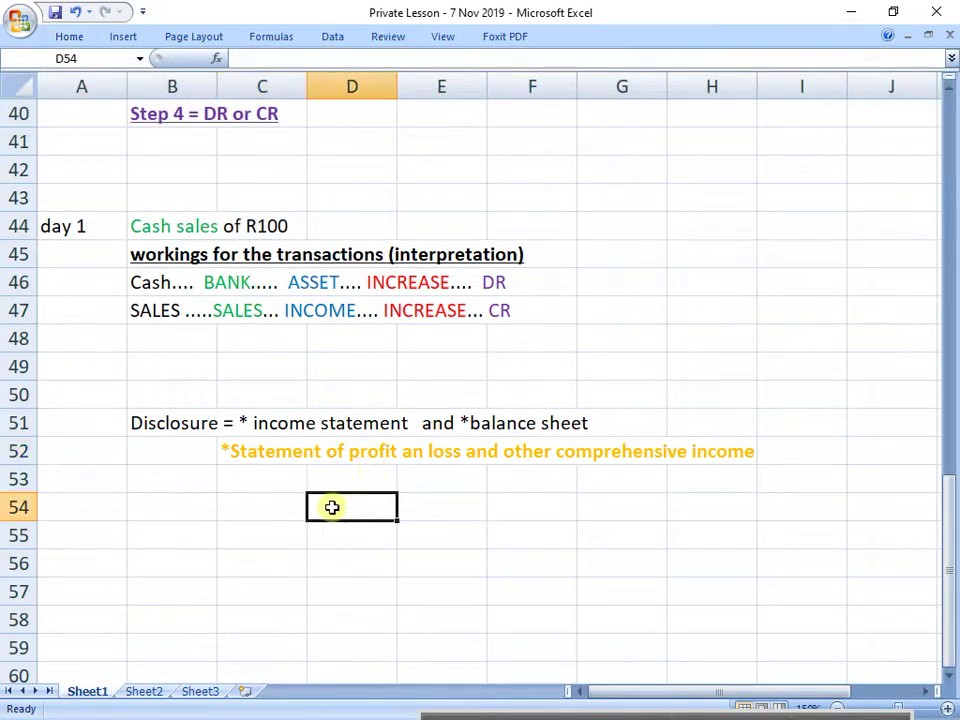
Format only "* income statement" within the disclosure note in B51 as bold orange text.
left_click(167, 420)
left_click_drag(308, 58, 428, 60)
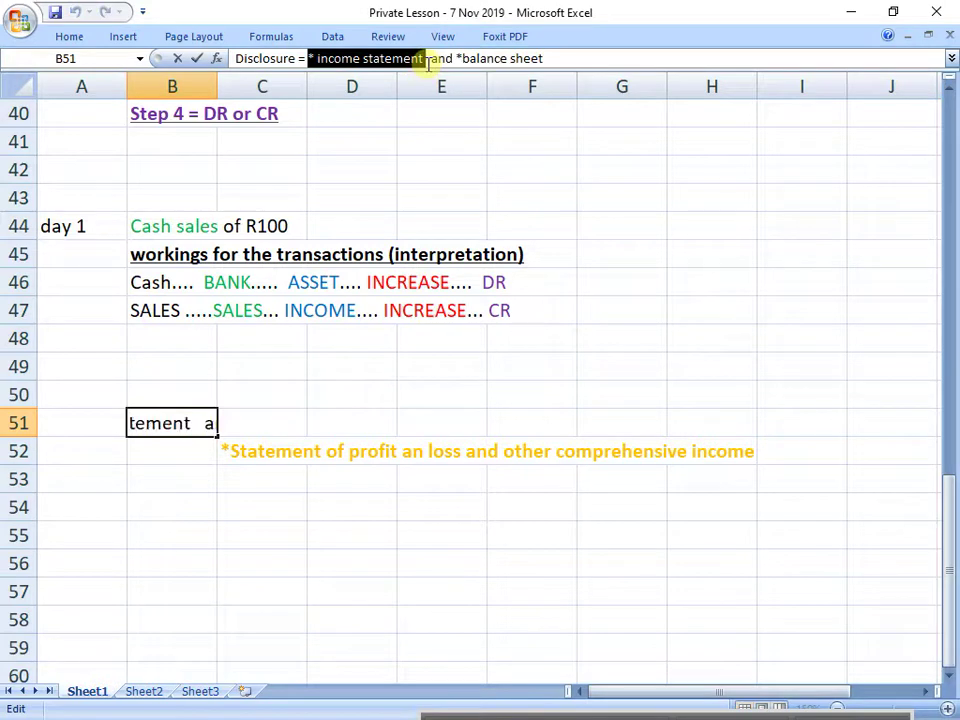
key("ctrl+b")
left_click(72, 37)
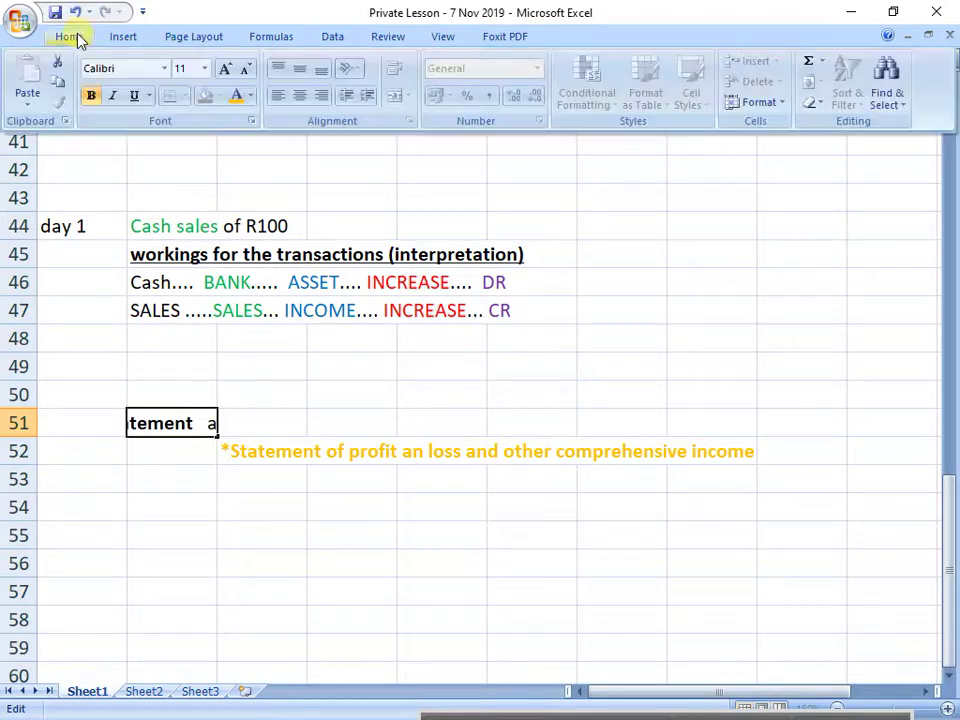
left_click(237, 97)
left_click(332, 523)
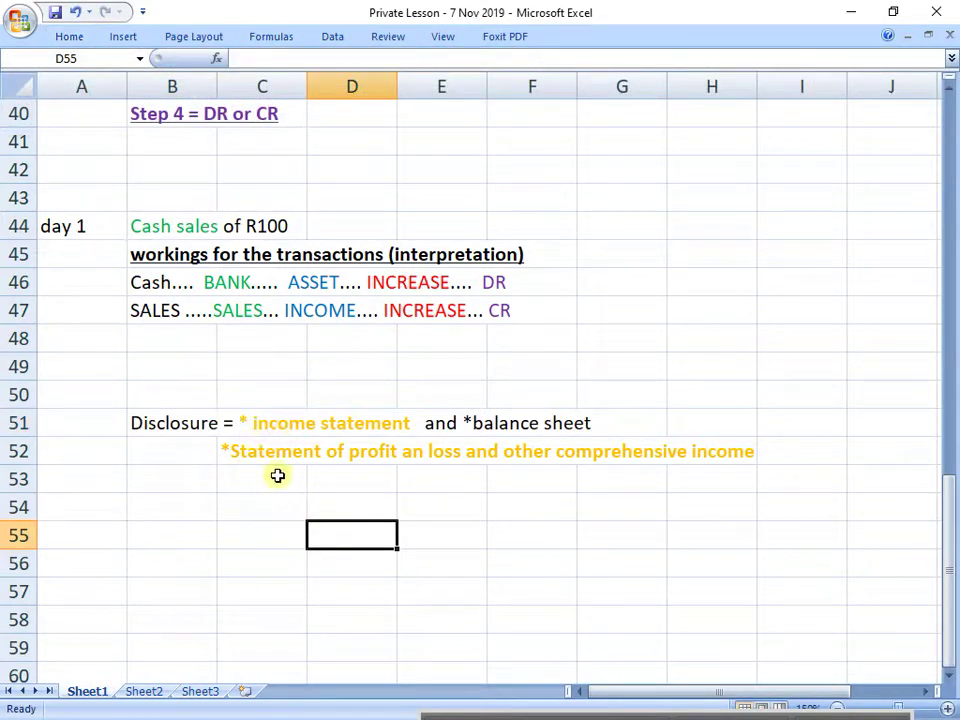
Format the text "*balance sheet" in the Disclosure line in cell B51 as bold with a dark tan font colour.
left_click(204, 427)
left_click(456, 60)
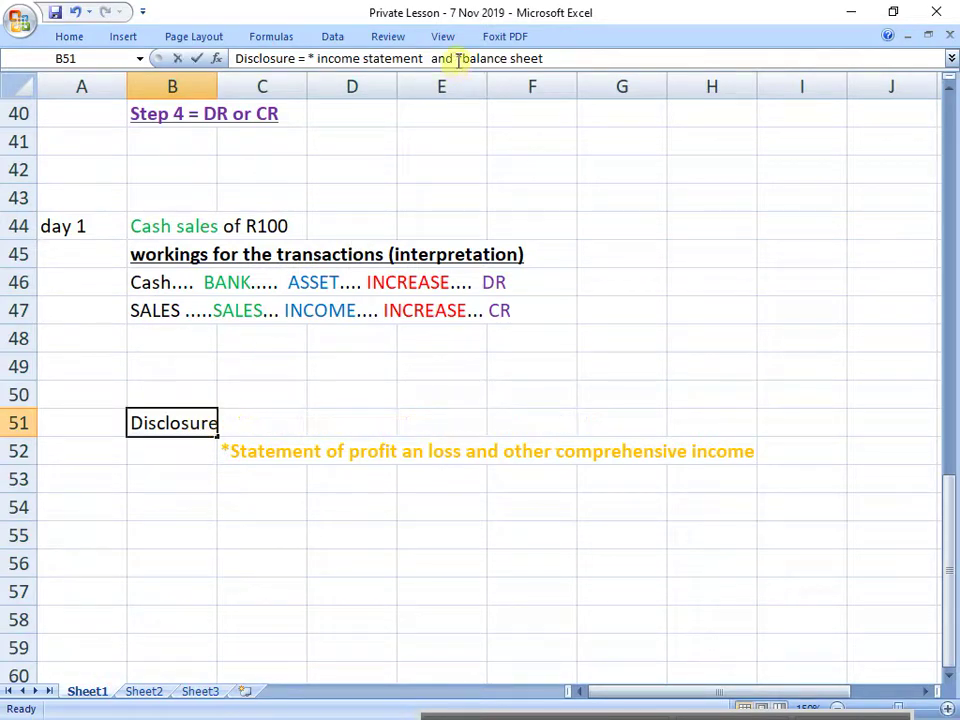
key("shift+End")
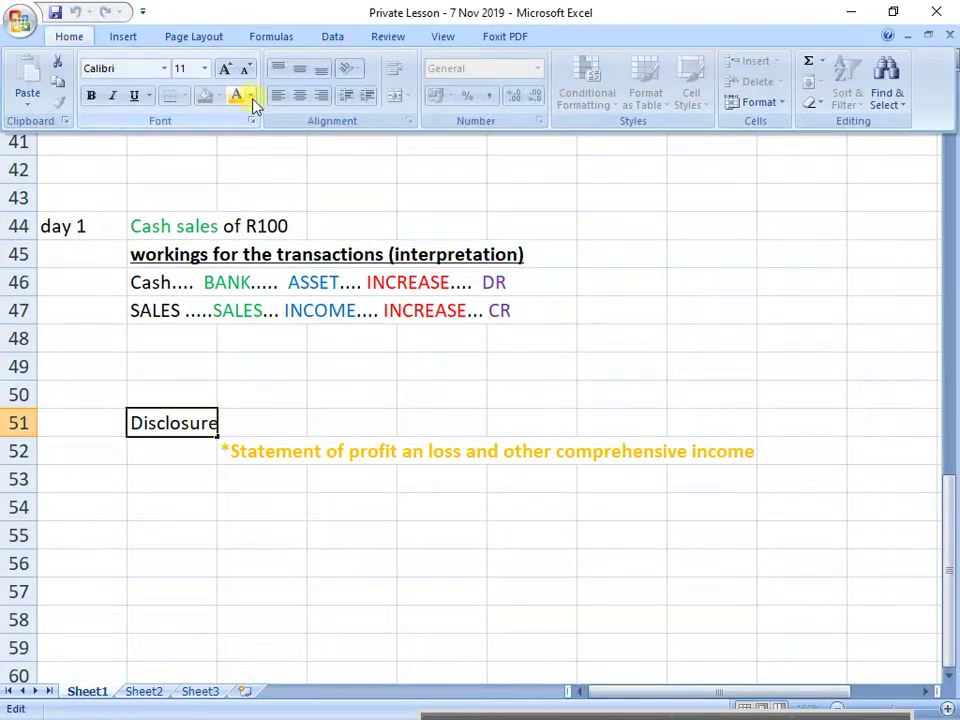
left_click(251, 97)
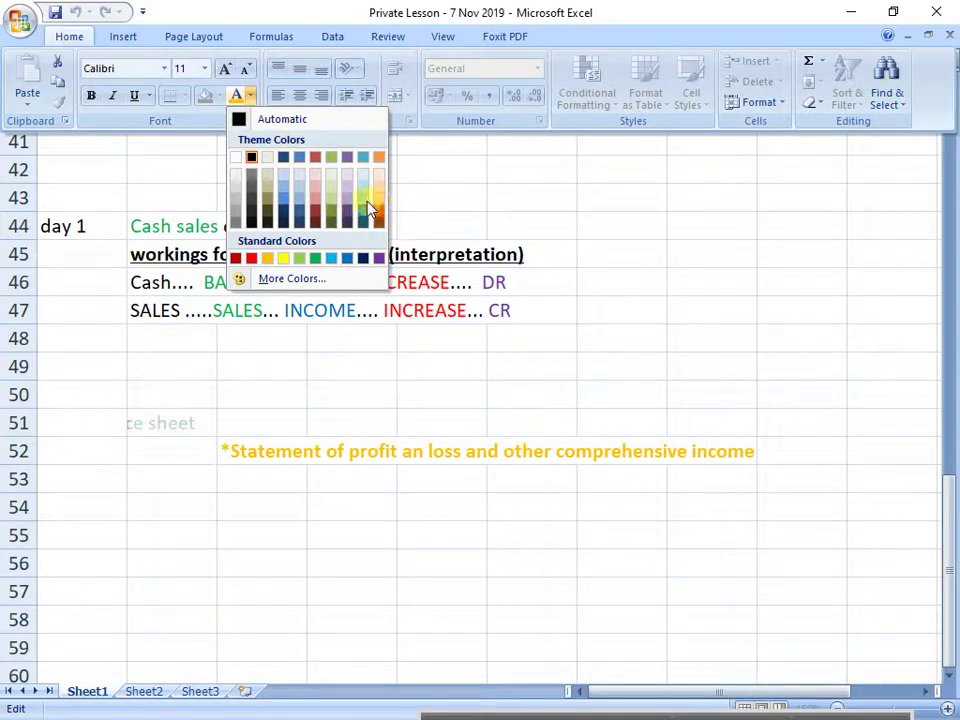
left_click(252, 262)
left_click(69, 36)
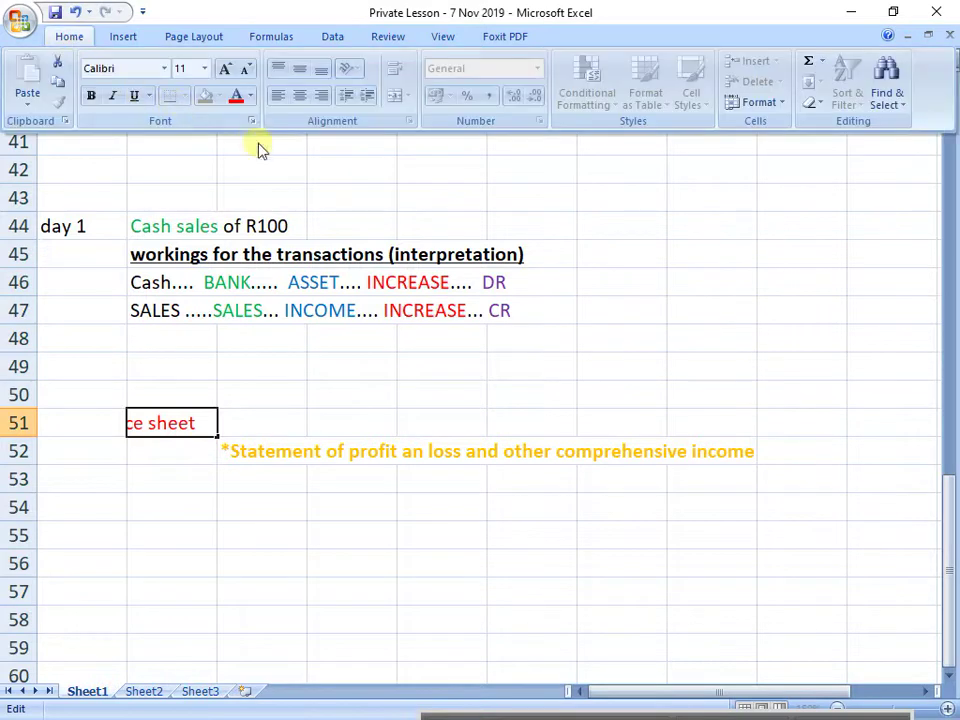
left_click(250, 97)
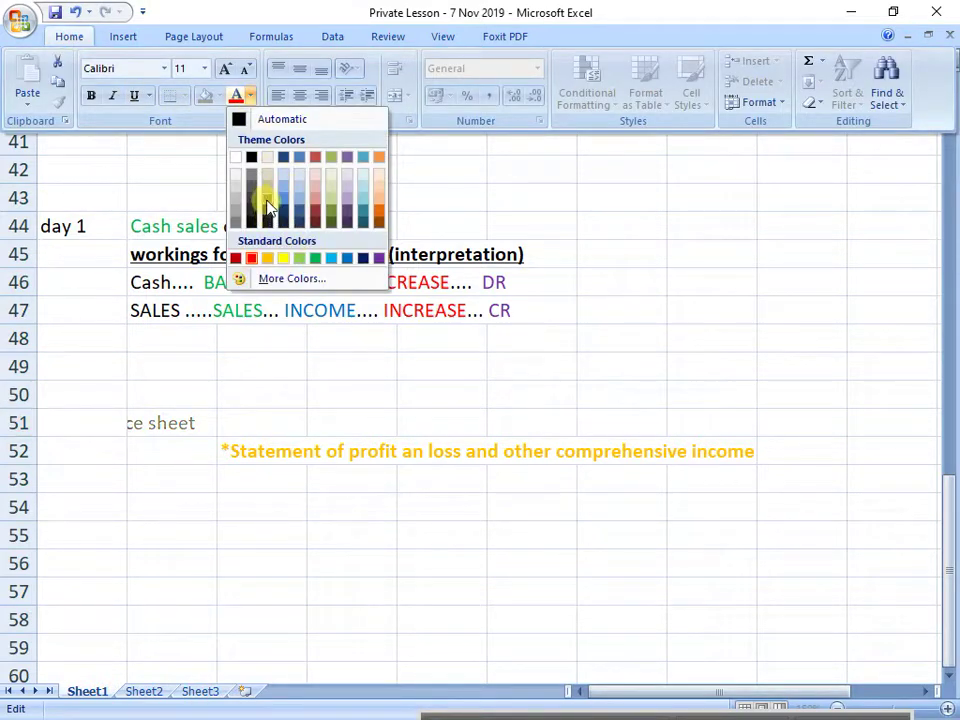
left_click(272, 218)
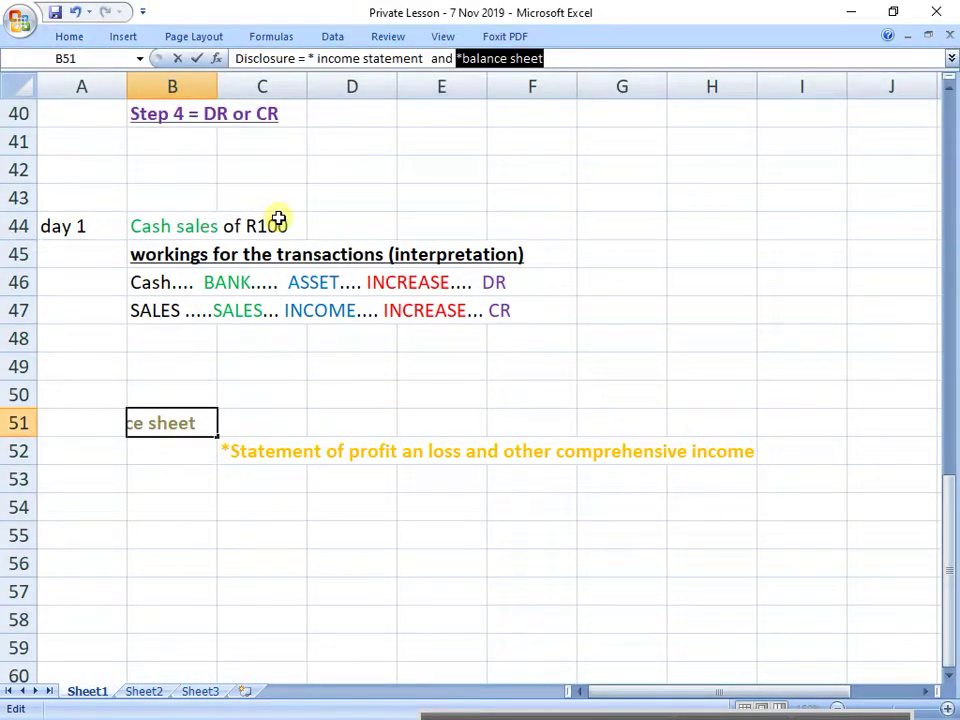
left_click(425, 505)
Append "(Statement of Financial Position)" after "*balance sheet" in cell B51.
left_click(178, 430)
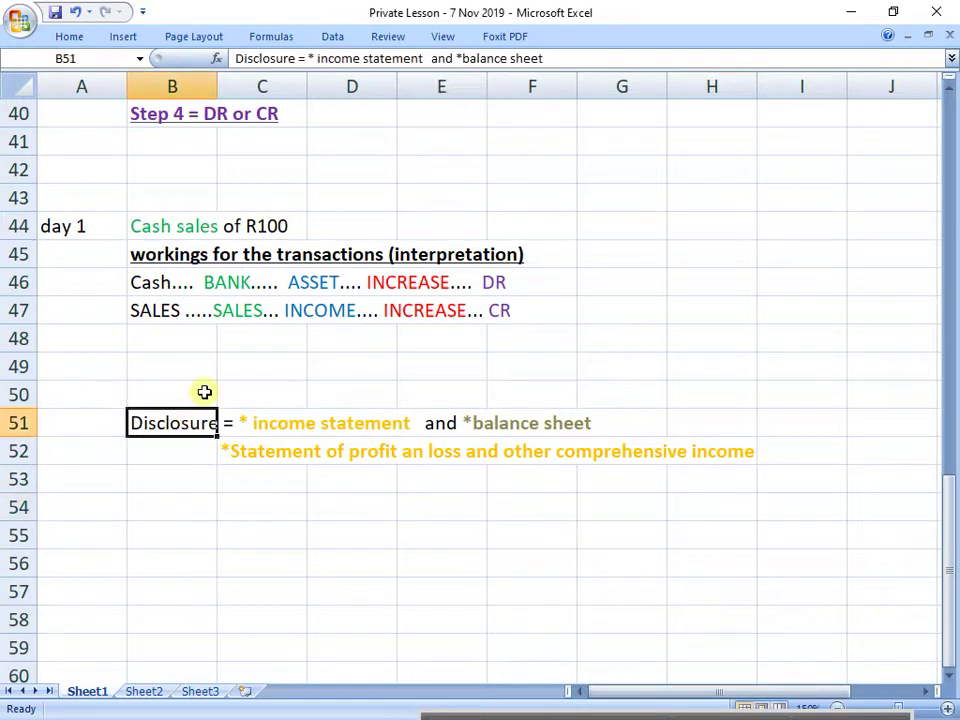
left_click(555, 59)
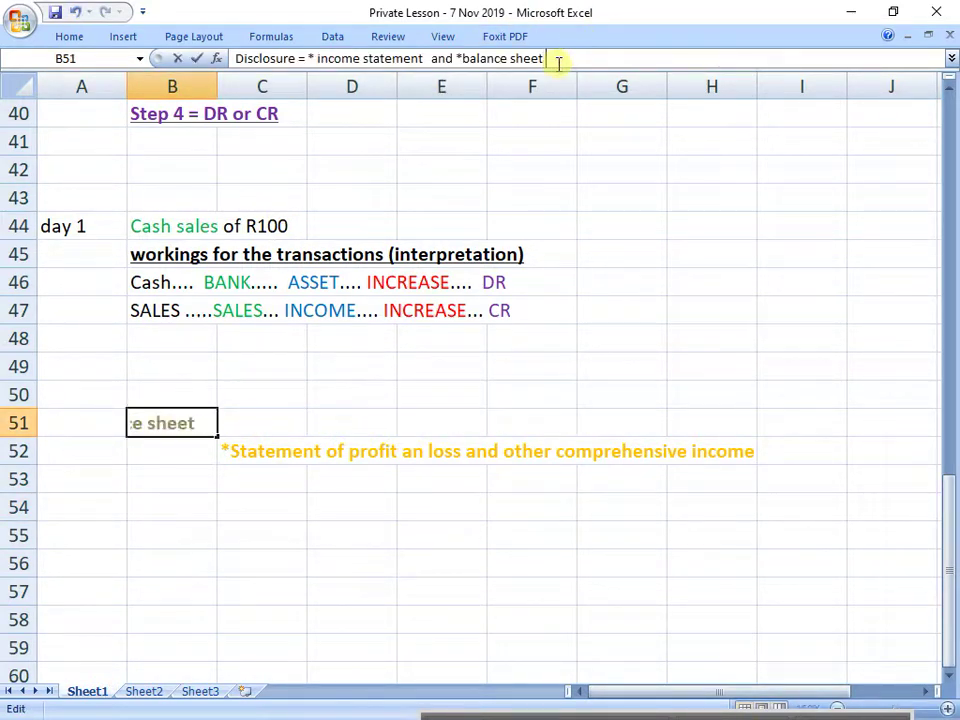
type("(Statement")
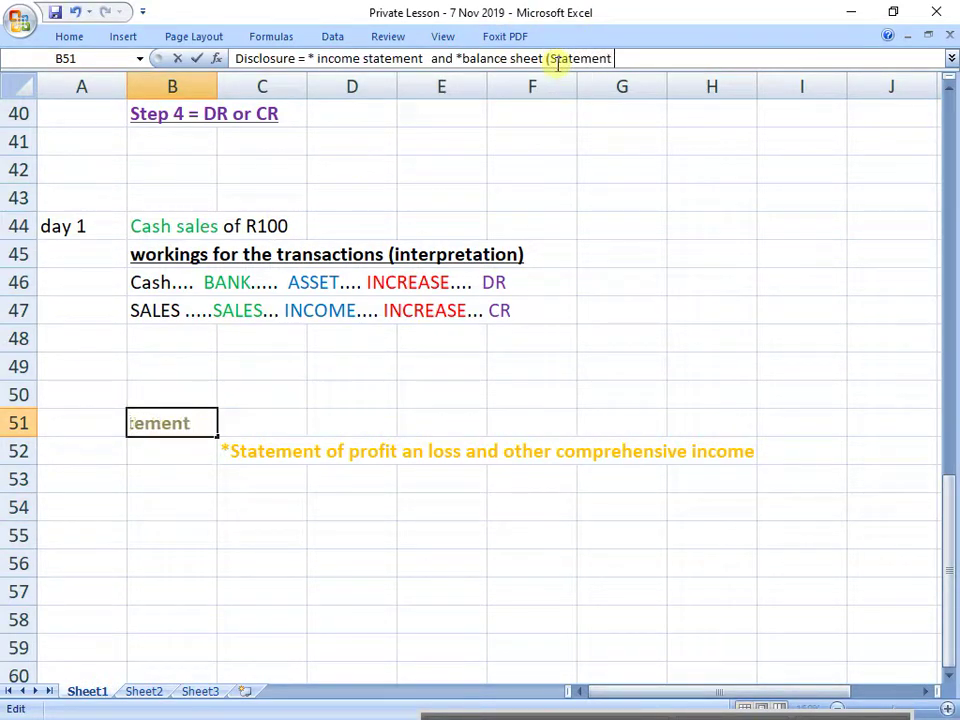
type(" of Financial ")
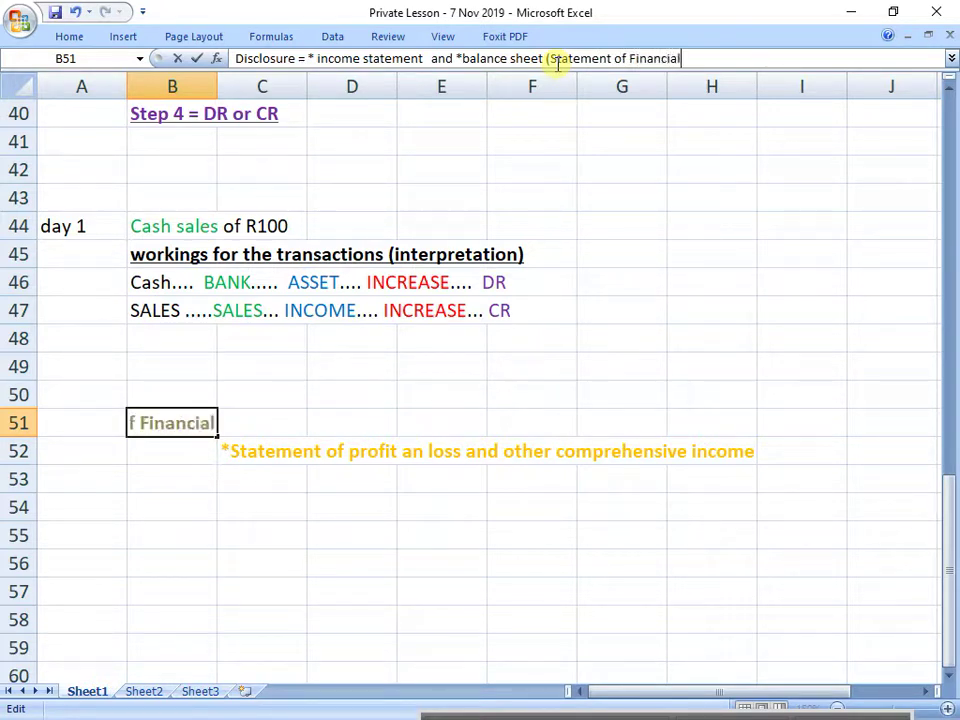
type("Position")
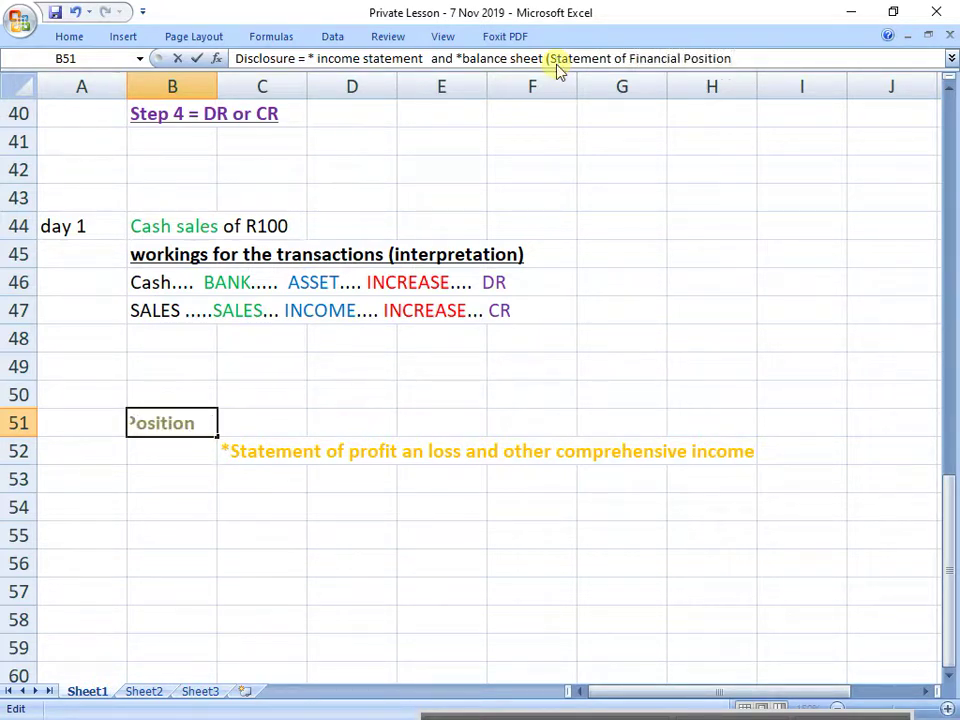
type(")")
key("Return")
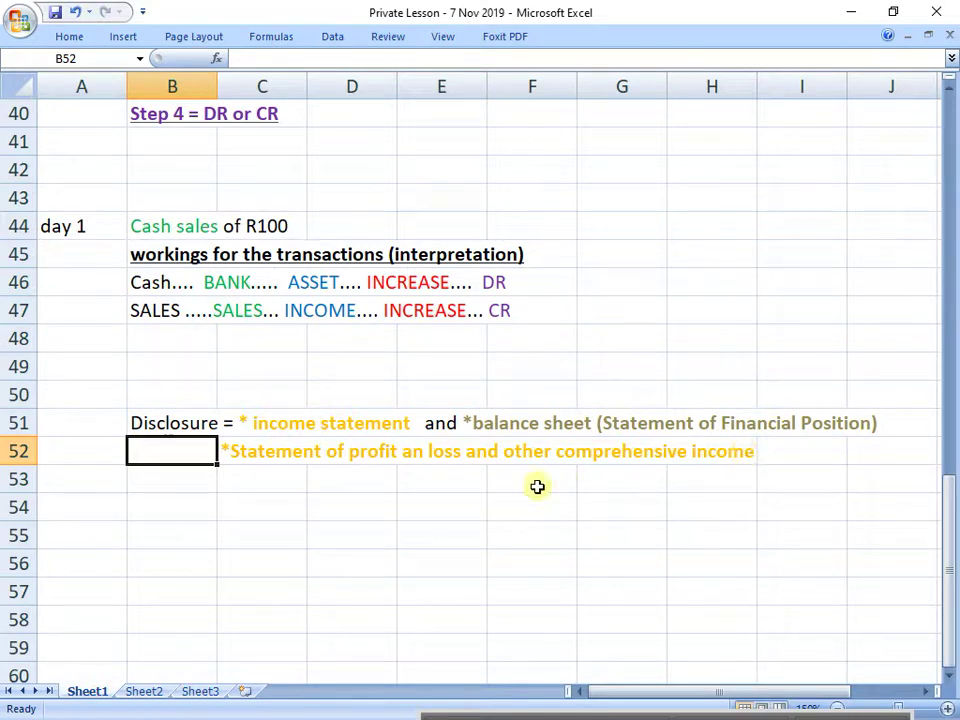
Enter the heading "two of the 4 main financial statements" in cell D50 above the Disclosure line.
left_click(372, 404)
type("two")
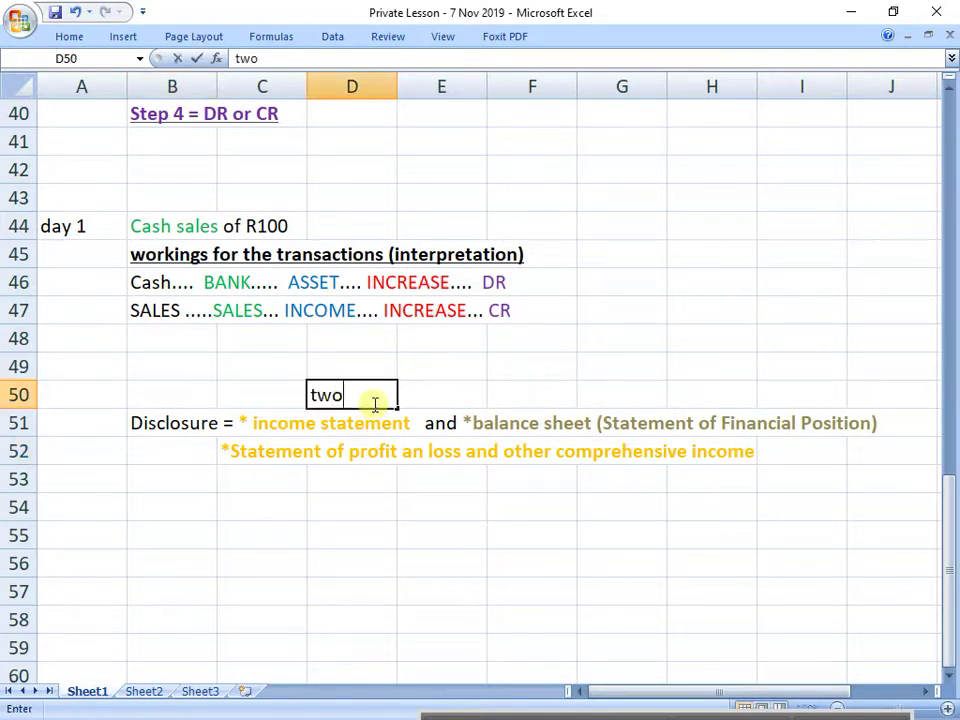
type(" of the 4 m")
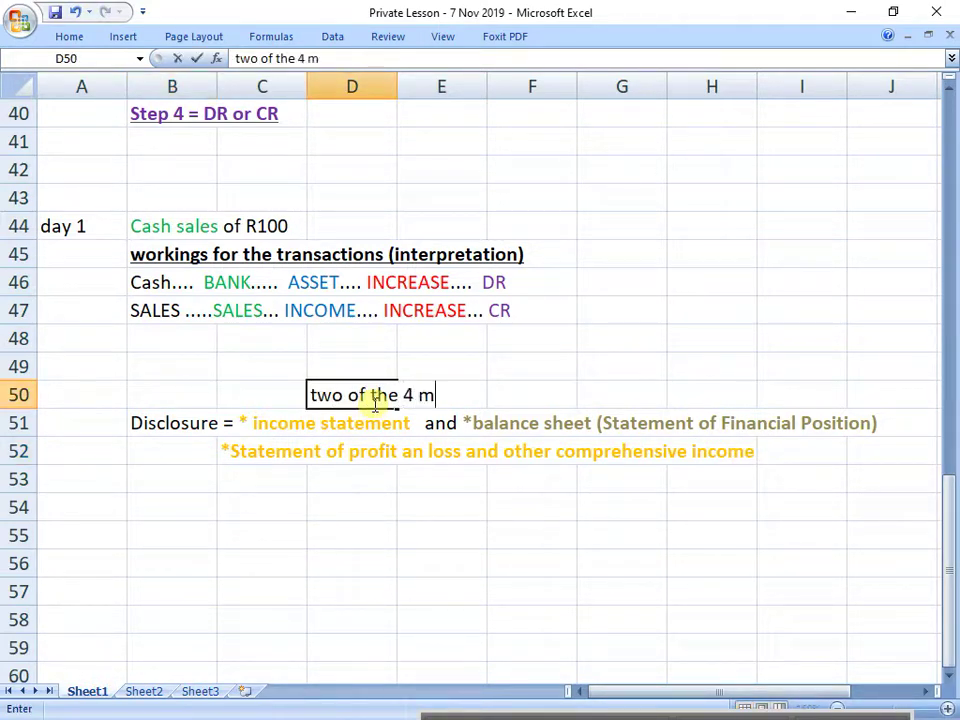
type("ain financia")
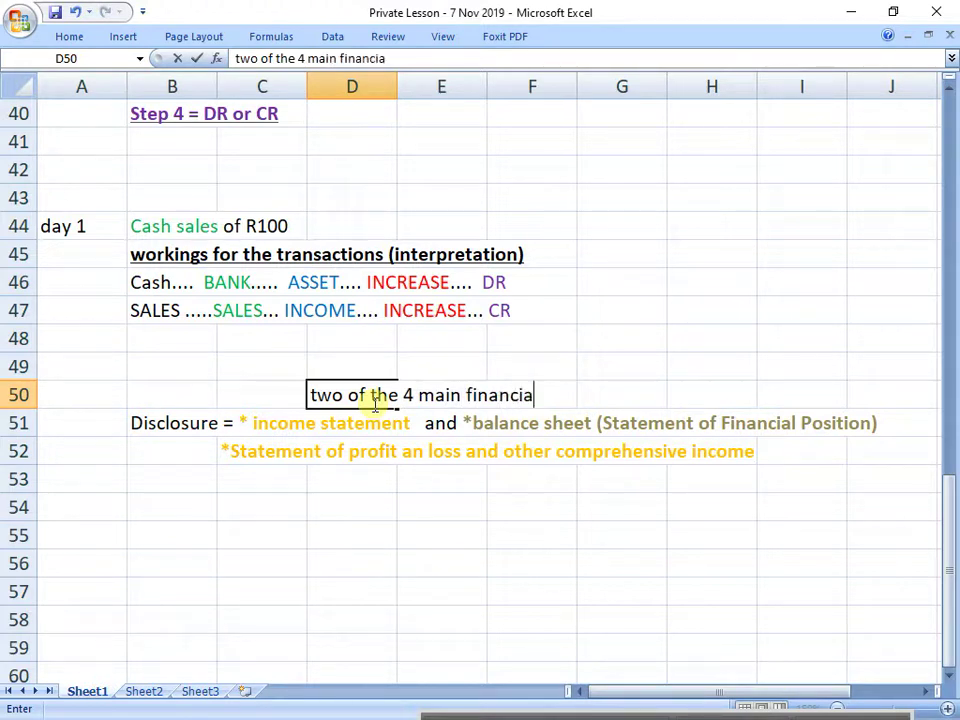
type("l statmen")
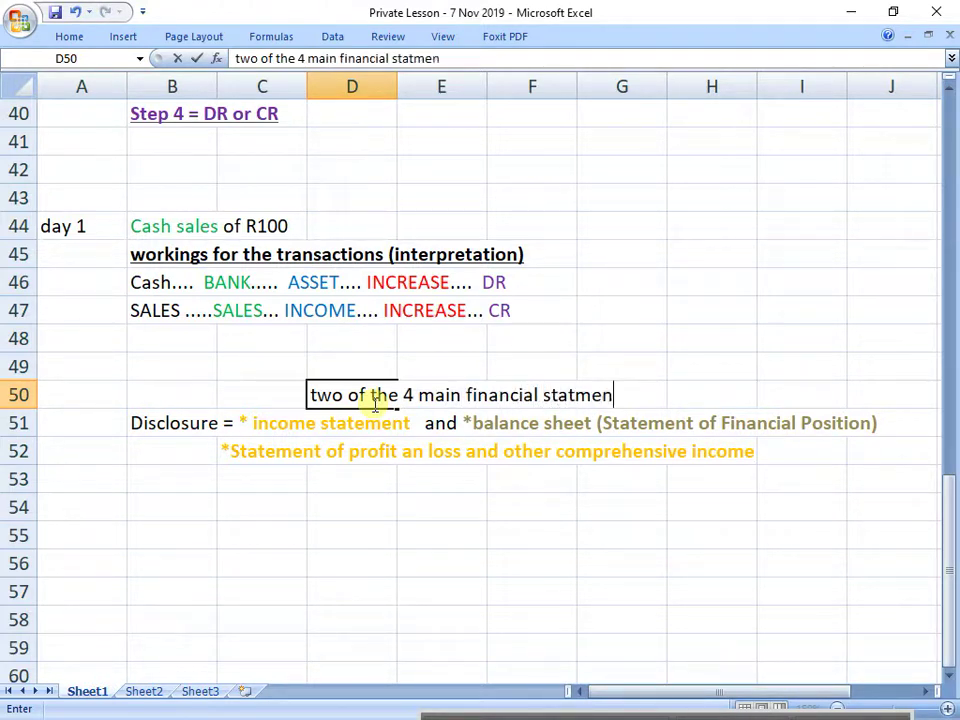
key("BackSpace")
key("BackSpace")
key("BackSpace")
type("ements")
key("Return")
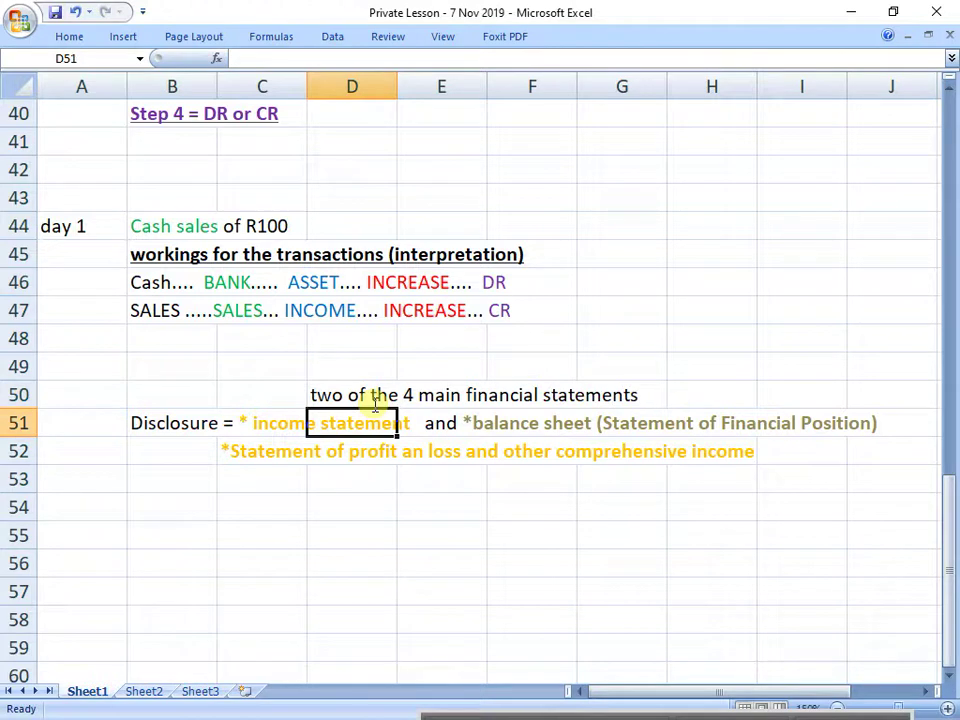
Make the heading in cell D50 bold and underlined.
left_click(360, 394)
key("ctrl+b")
key("ctrl+u")
left_click(428, 535)
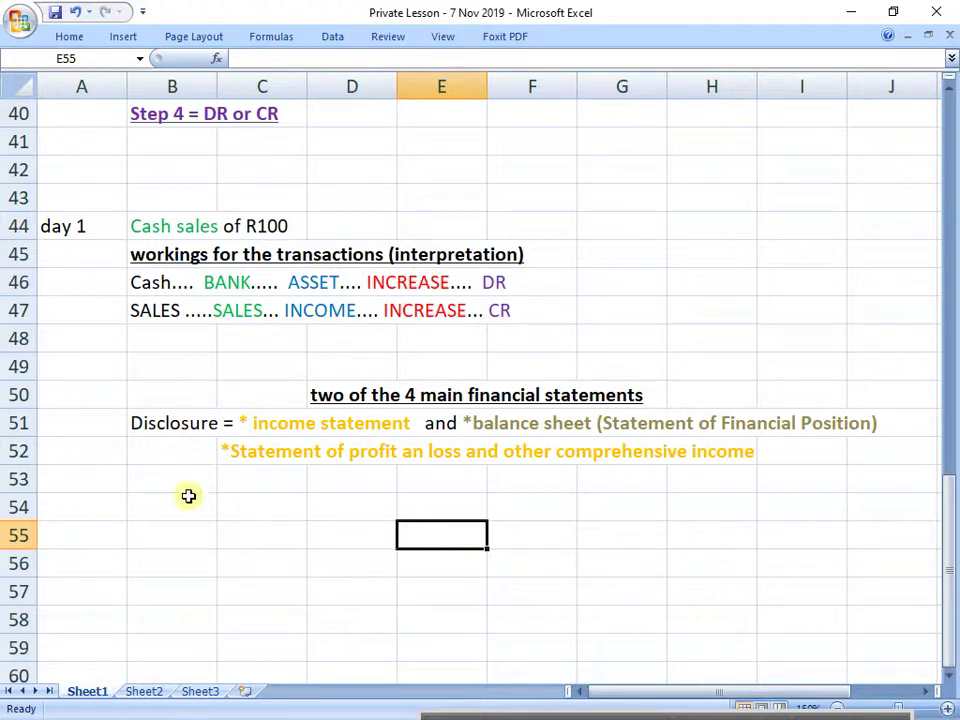
Enter the heading "Accounting Process / Cycle:" in cell C55.
left_click(239, 525)
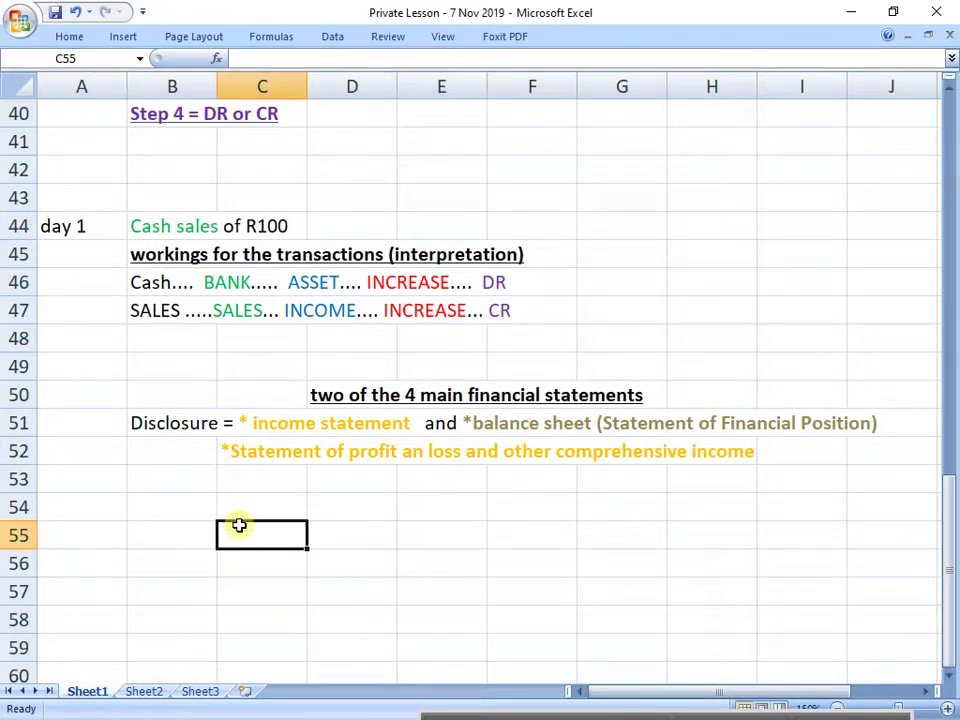
type("Accounting")
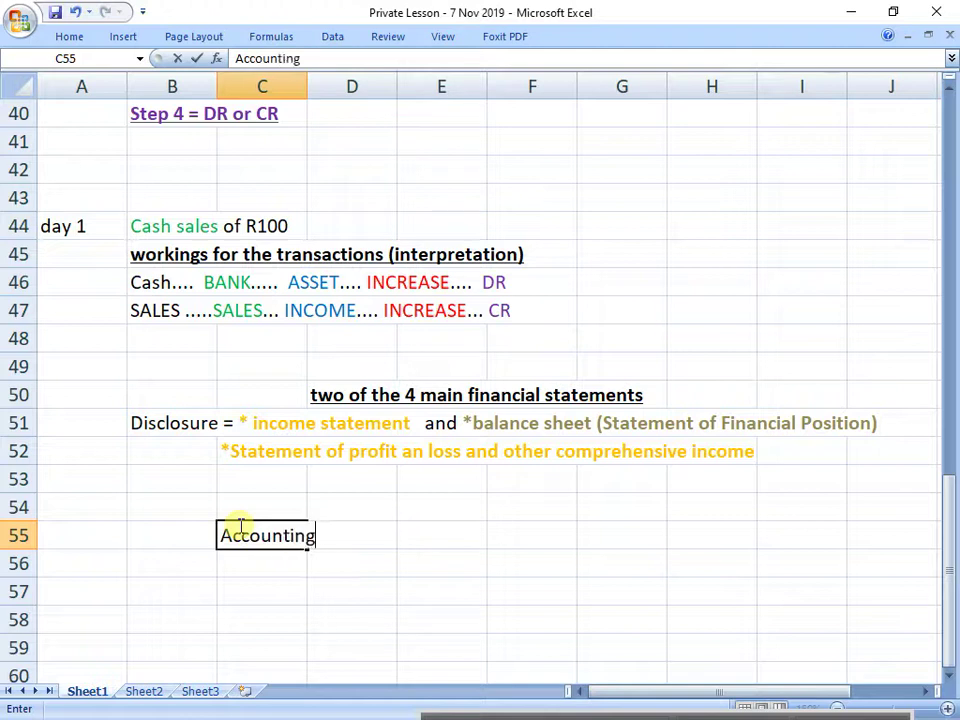
type(" Process .")
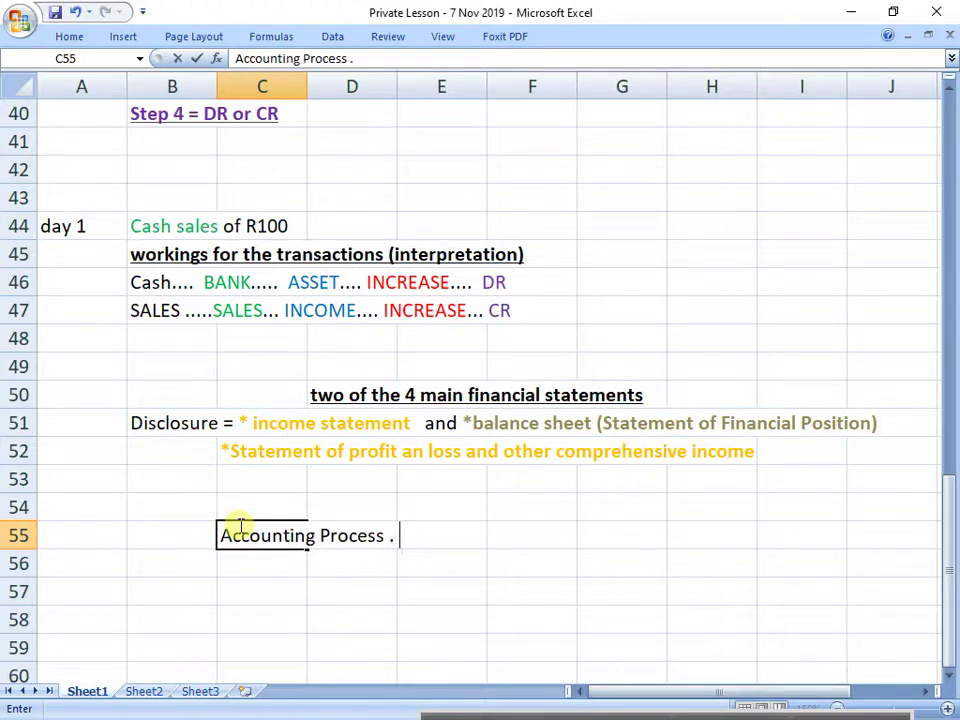
key("BackSpace")
key("BackSpace")
type("/ Cyc")
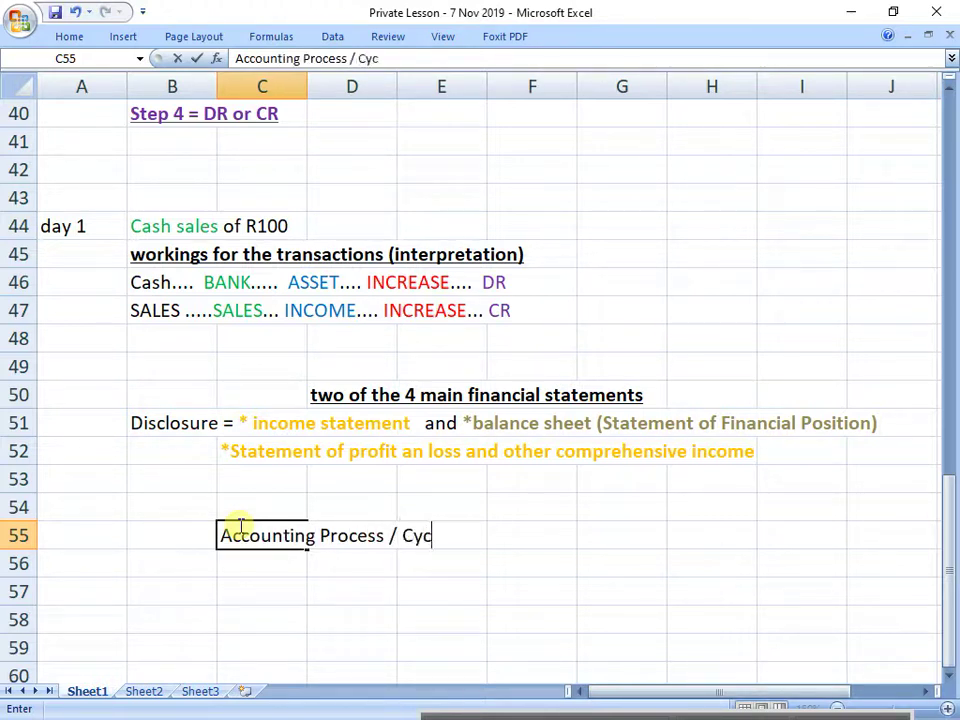
type("le:")
key("Return")
Number the rows below the Accounting Process heading from 1 to 6 in cells C56 to C61.
type("1")
key("Return")
type("2")
key("Return")
type("3")
key("Return")
type("4")
key("Return")
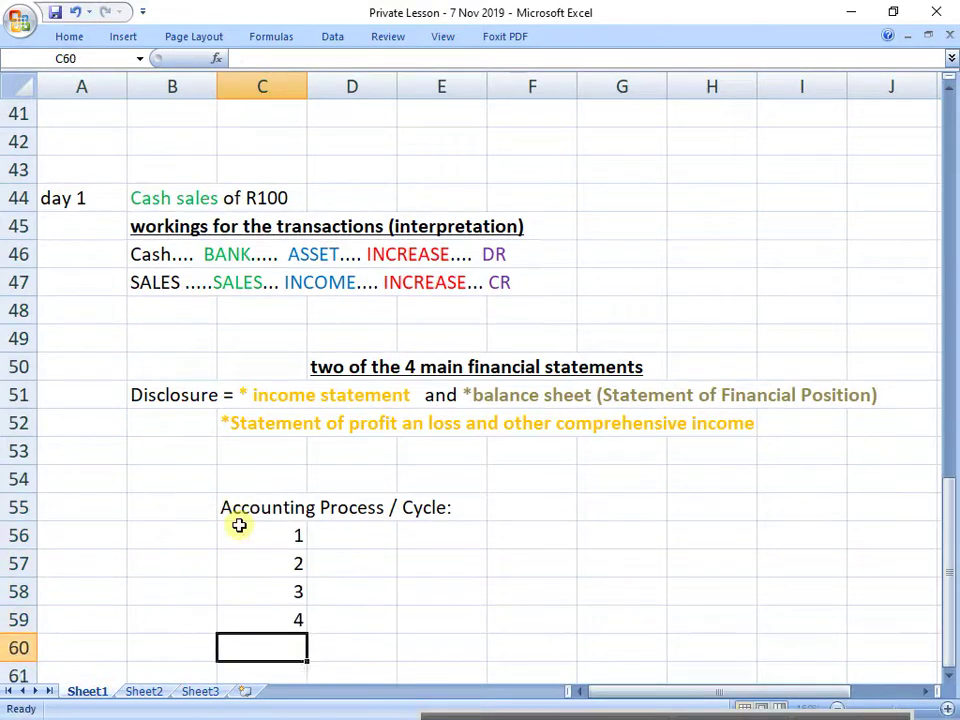
type("5")
key("Return")
key("Return")
type("6")
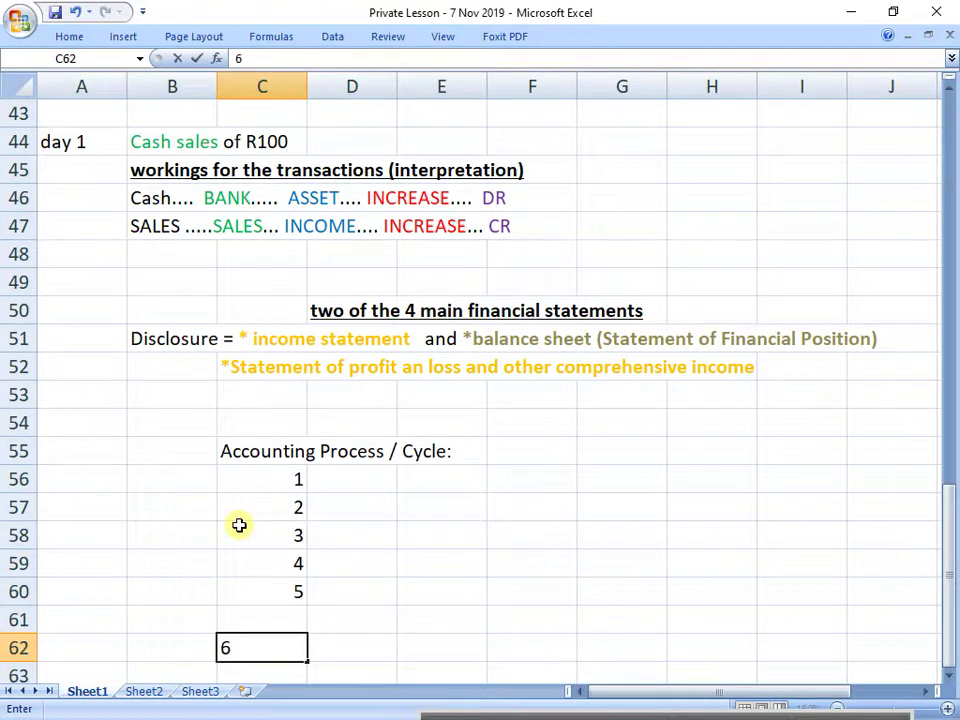
key("Up")
type("6")
key("Return")
key("Delete")
Enter "transactions" beside number 1 in cell D56.
key("Up")
key("Up")
key("Up")
key("Up")
key("Up")
key("Up")
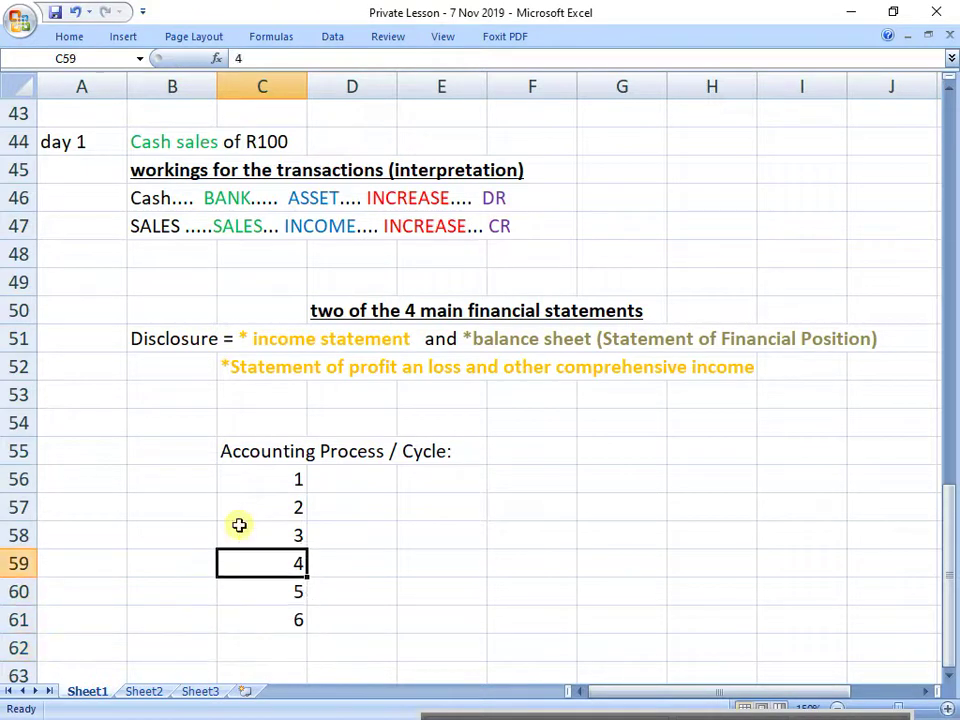
key("Right")
type("transactions")
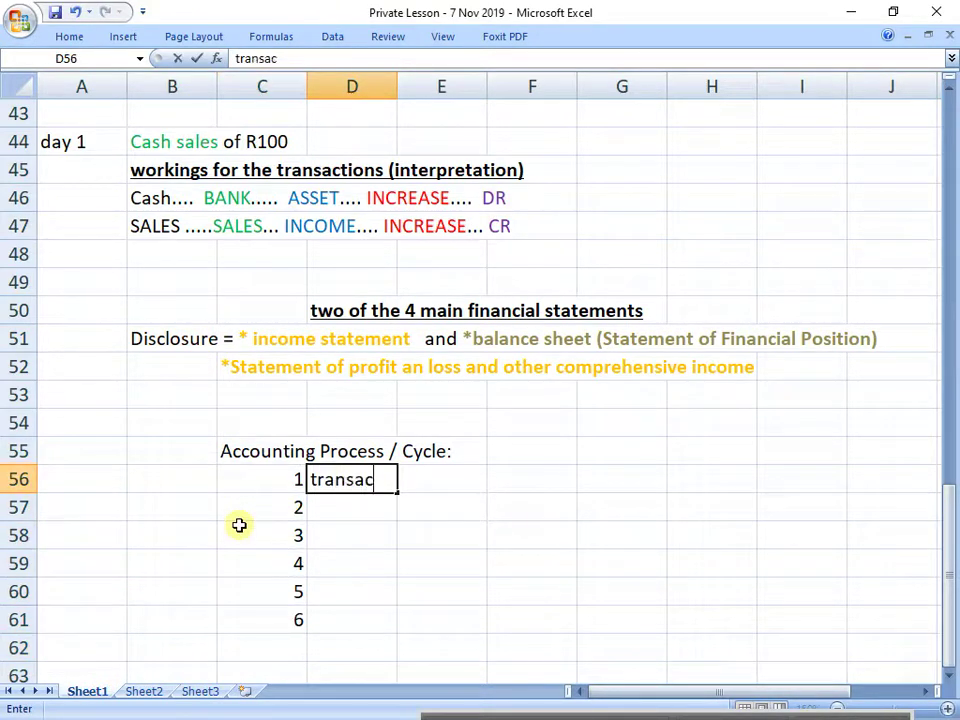
key("Return")
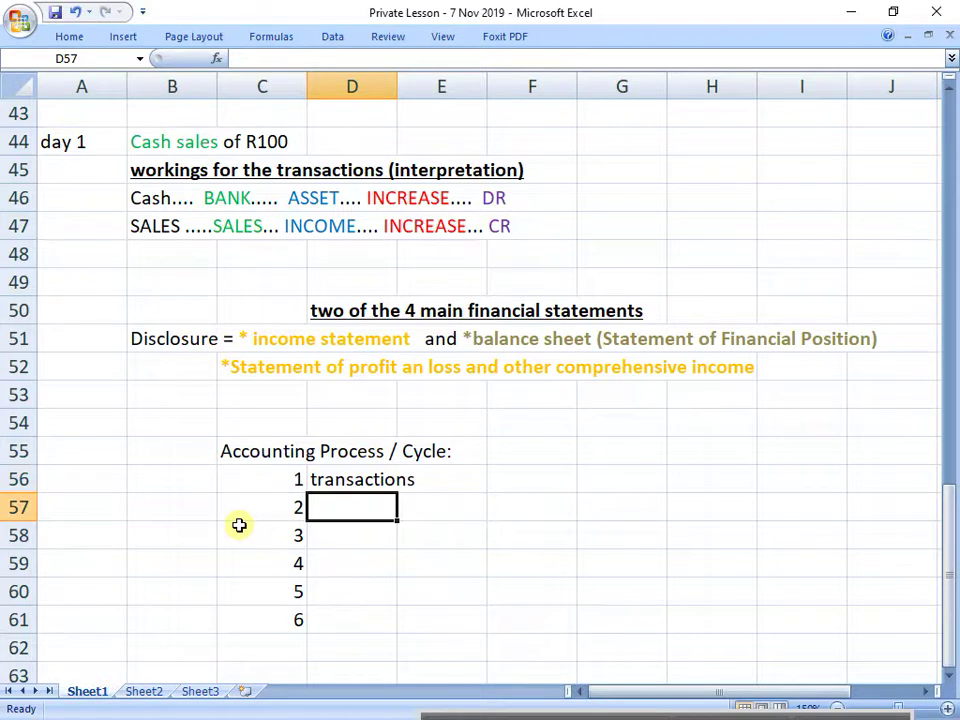
scroll(246, 521, "up", 1)
left_click_drag(180, 254, 511, 310)
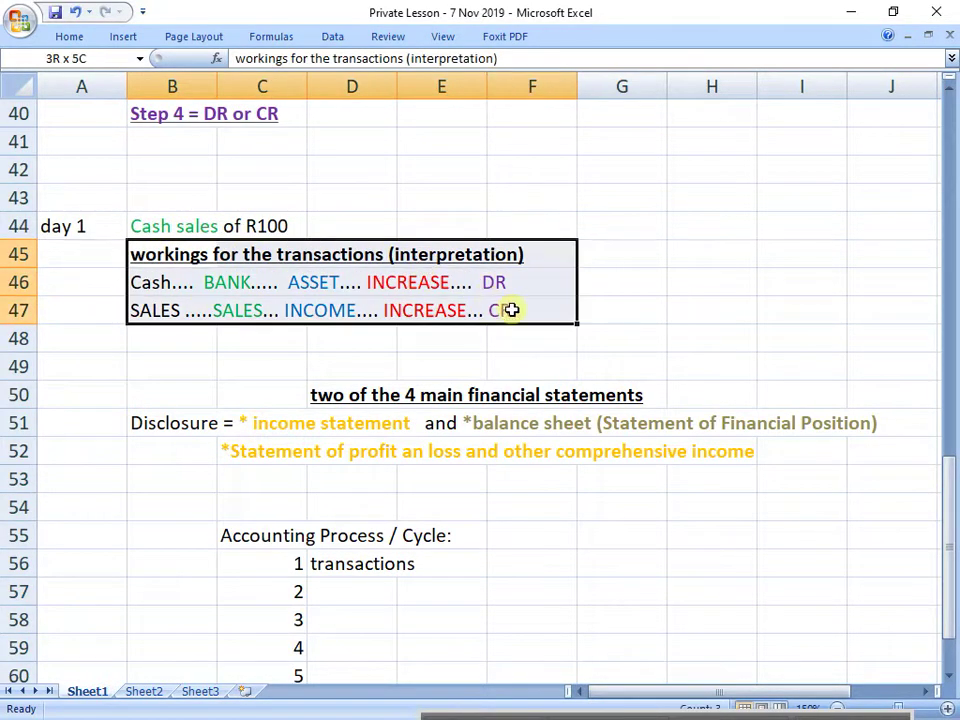
left_click_drag(197, 232, 265, 228)
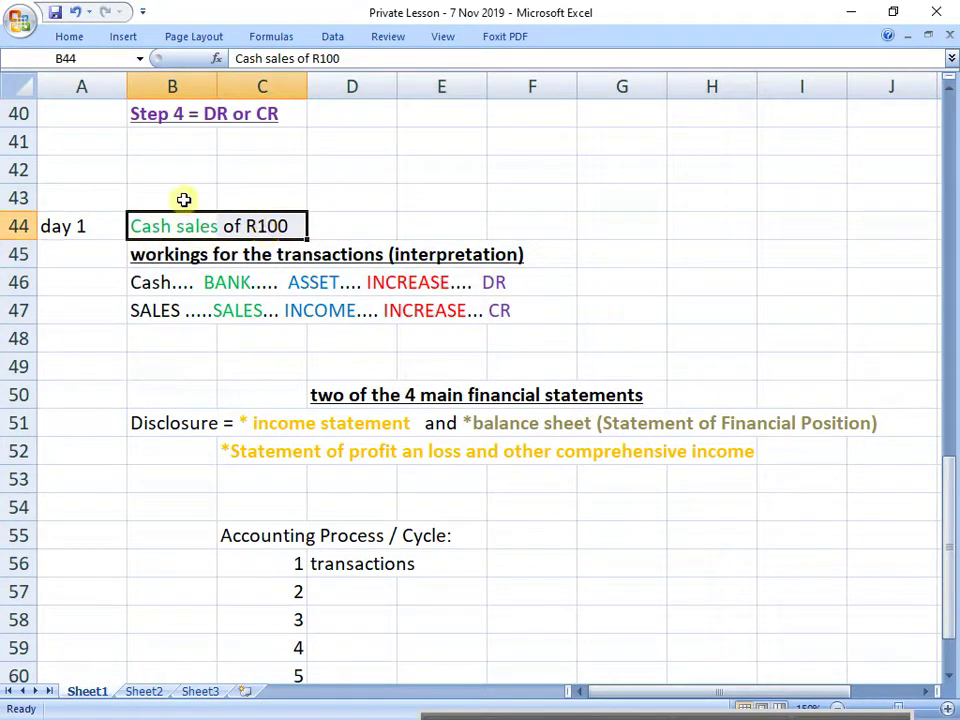
scroll(360, 490, "down", 1)
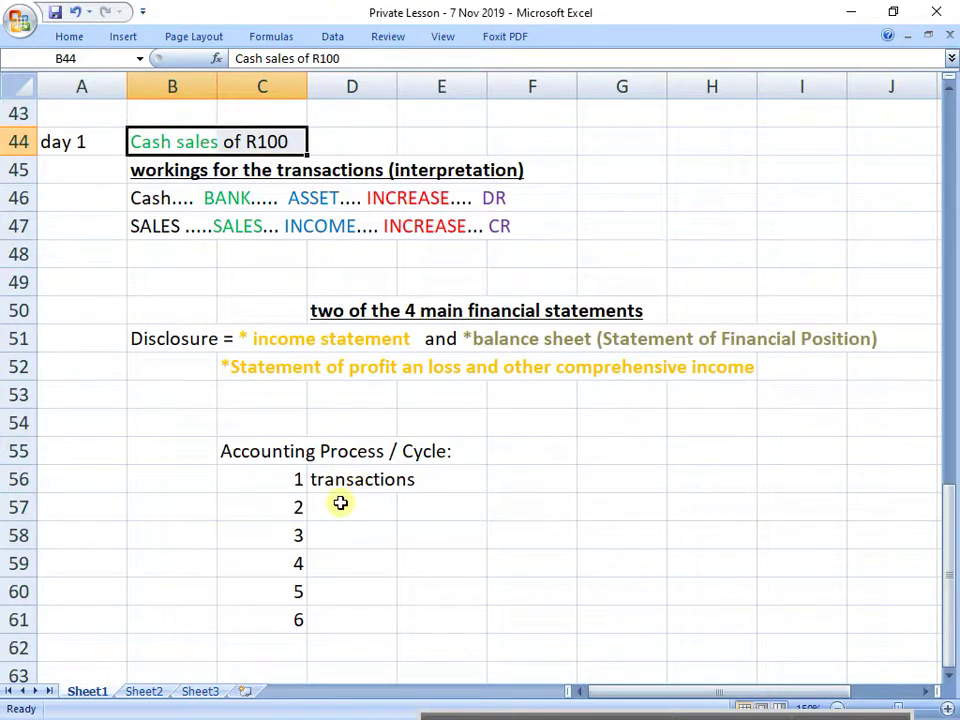
Enter "source documents", "journal" and "ledger" beside numbers 2 to 4 in cells D57 to D59.
left_click(340, 502)
type("source")
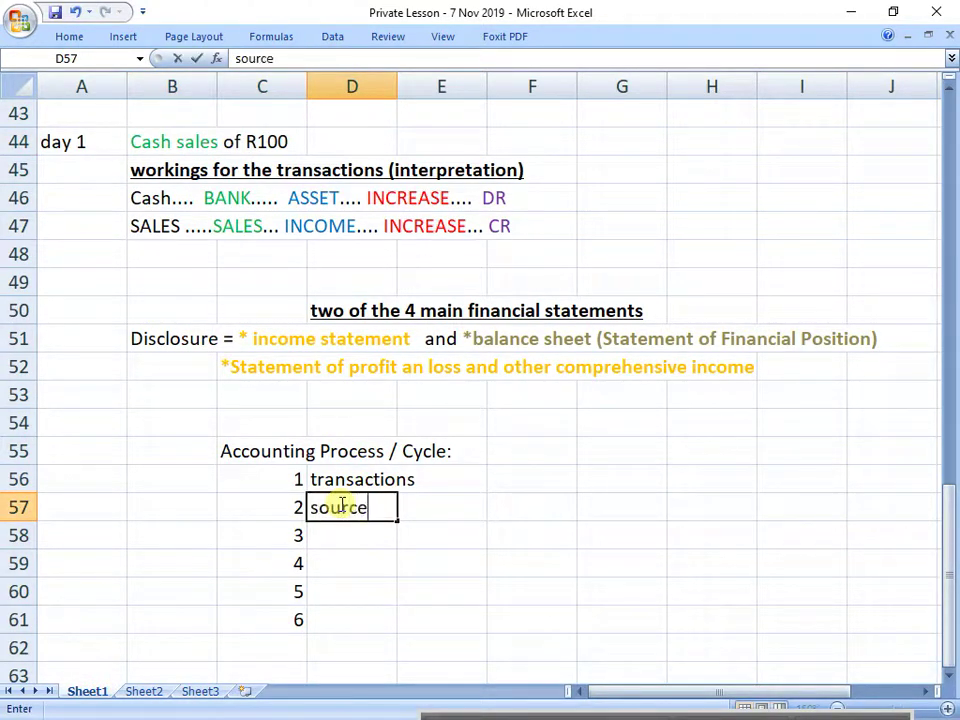
type(" documents")
key("Return")
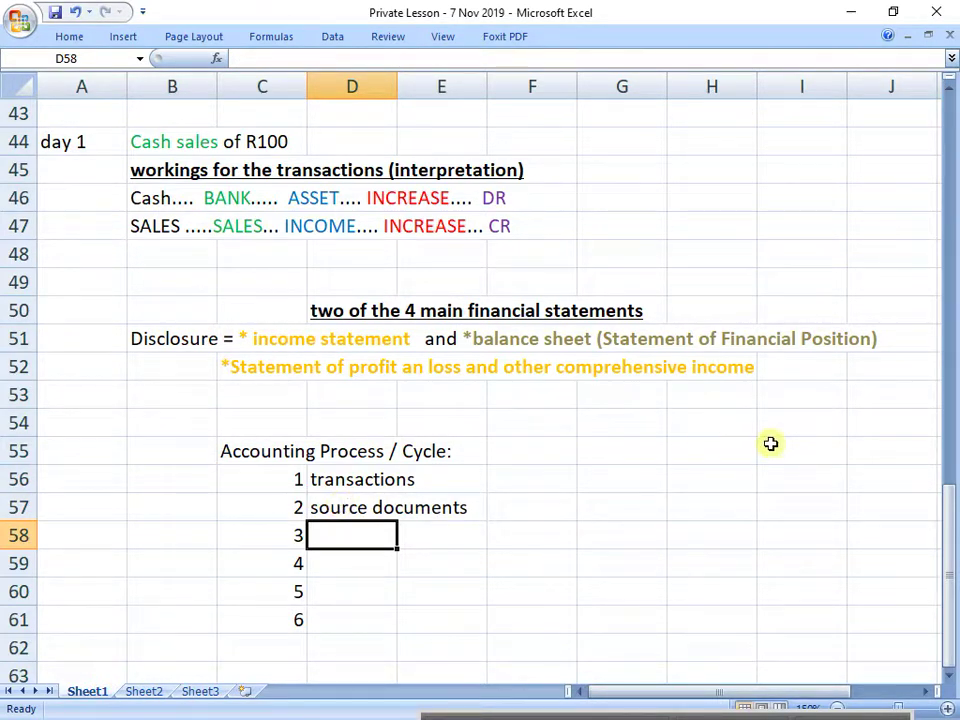
type("journal")
key("Return")
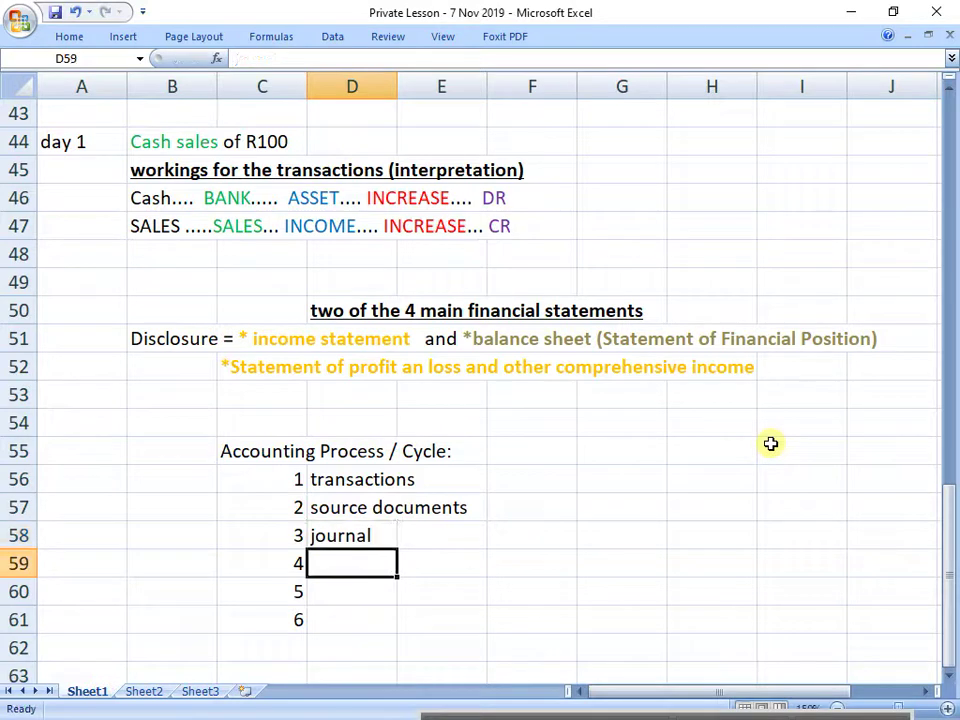
type("ledger")
key("Return")
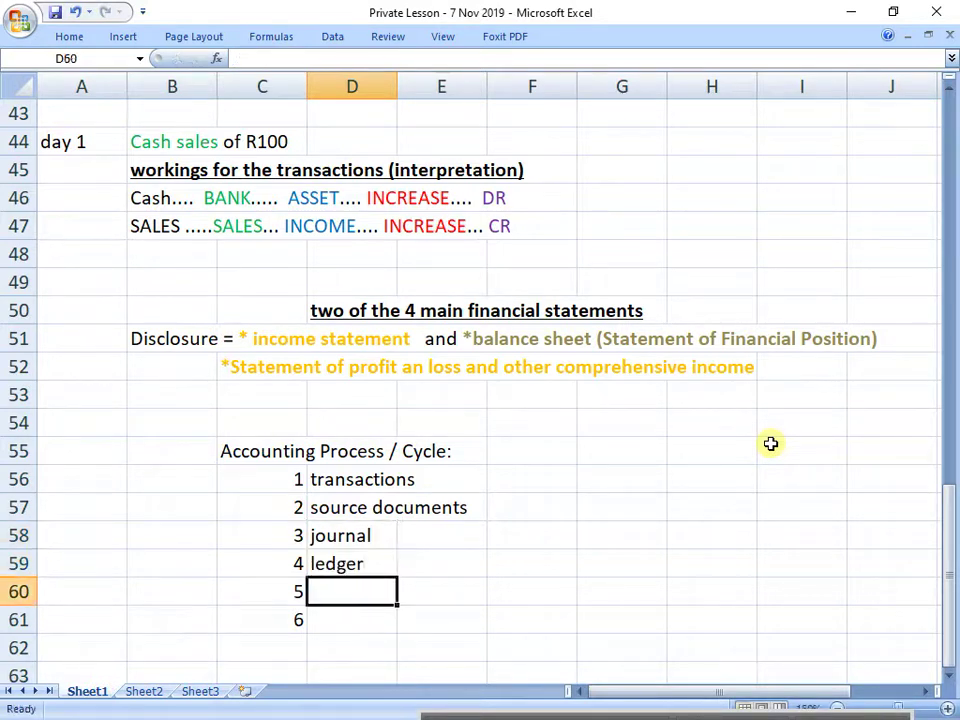
Enter "trial balance" in cell D60 and "financial statements" in cell D61.
type("trial balance")
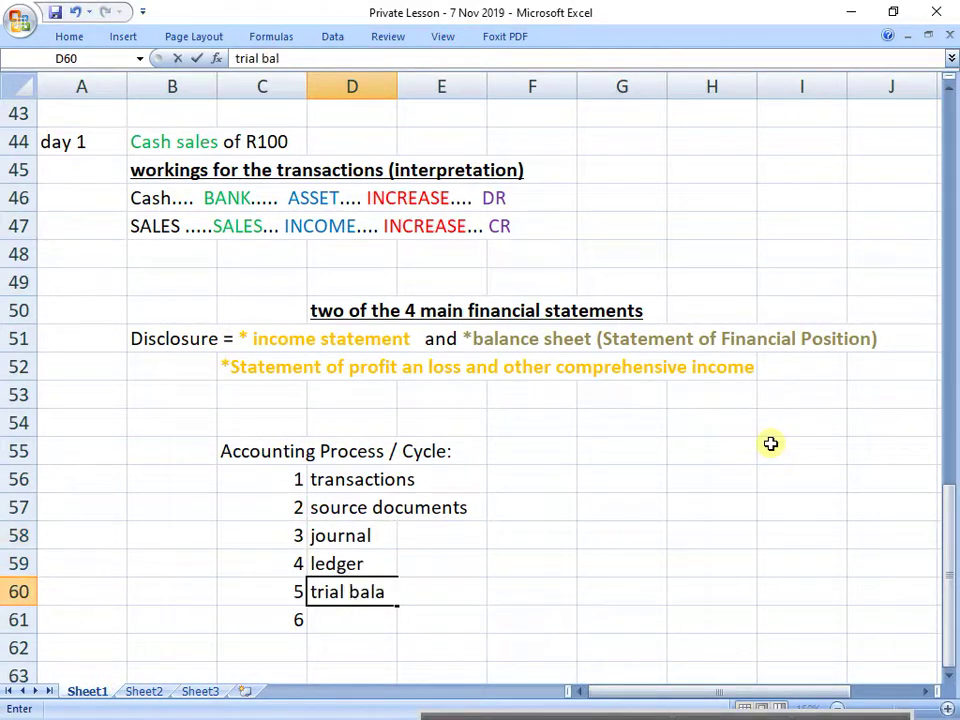
key("Return")
type("financ")
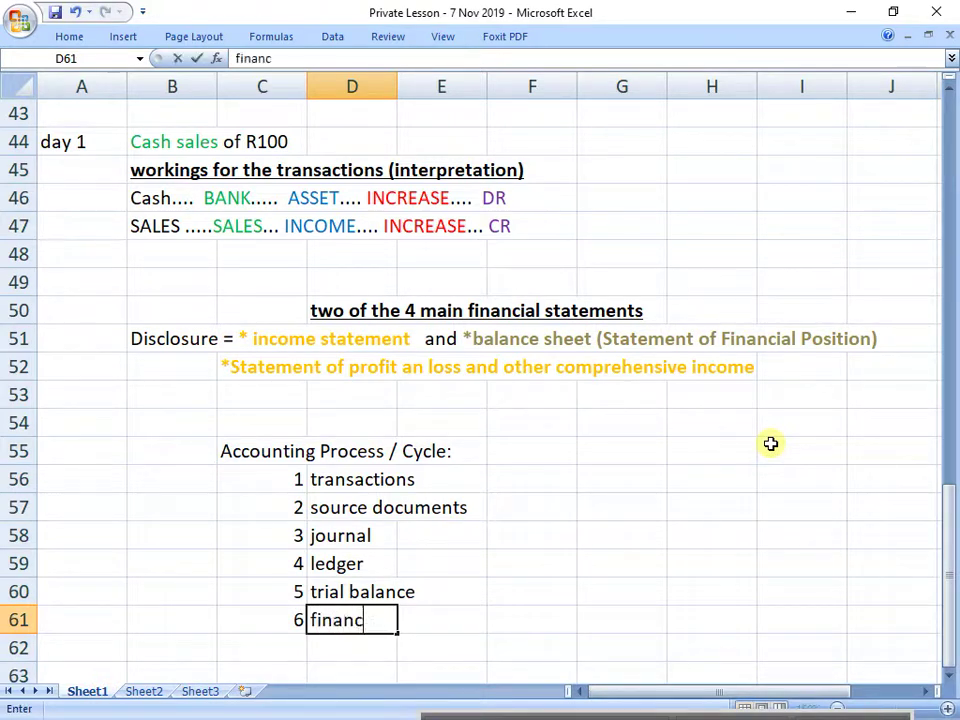
type("ial statements")
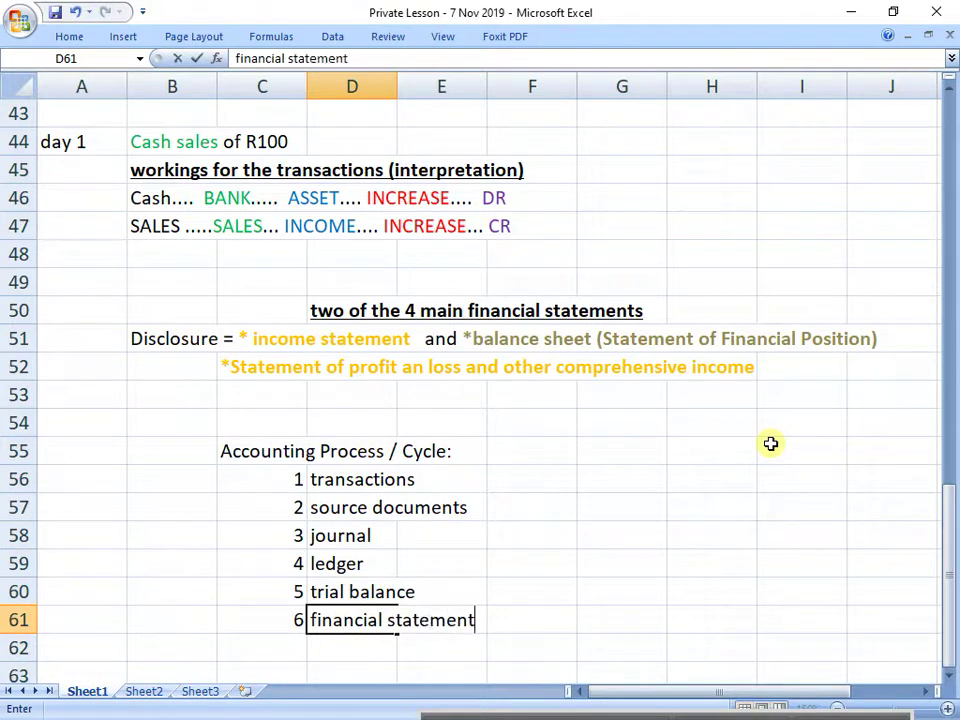
key("Return")
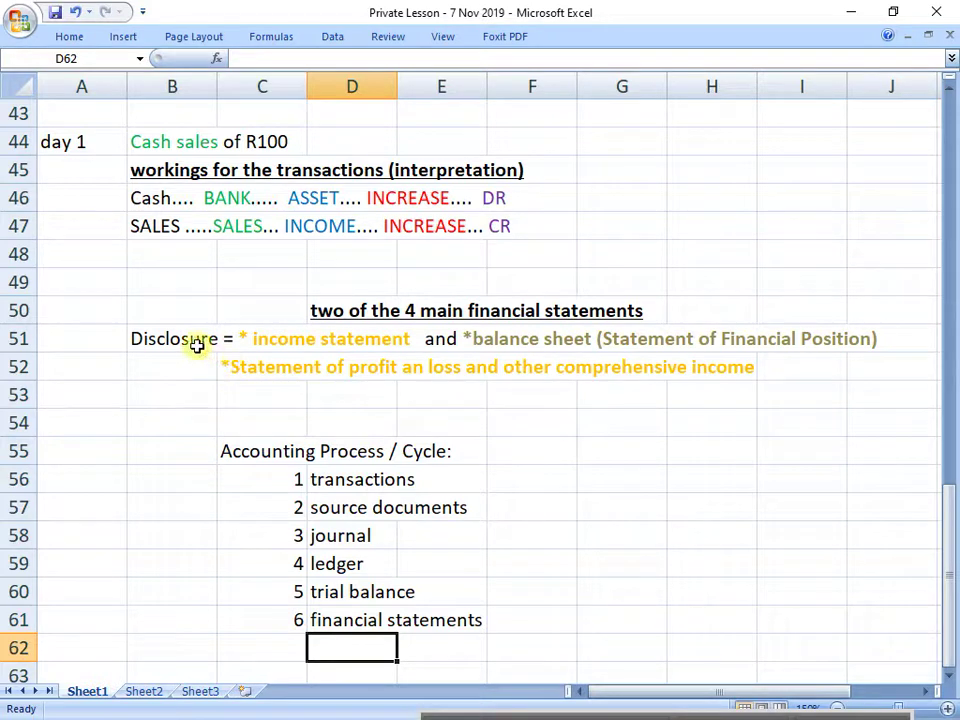
Fill the financial statements row C61:F61 and the heading cells D50:G50 with yellow.
left_click_drag(197, 343, 872, 375)
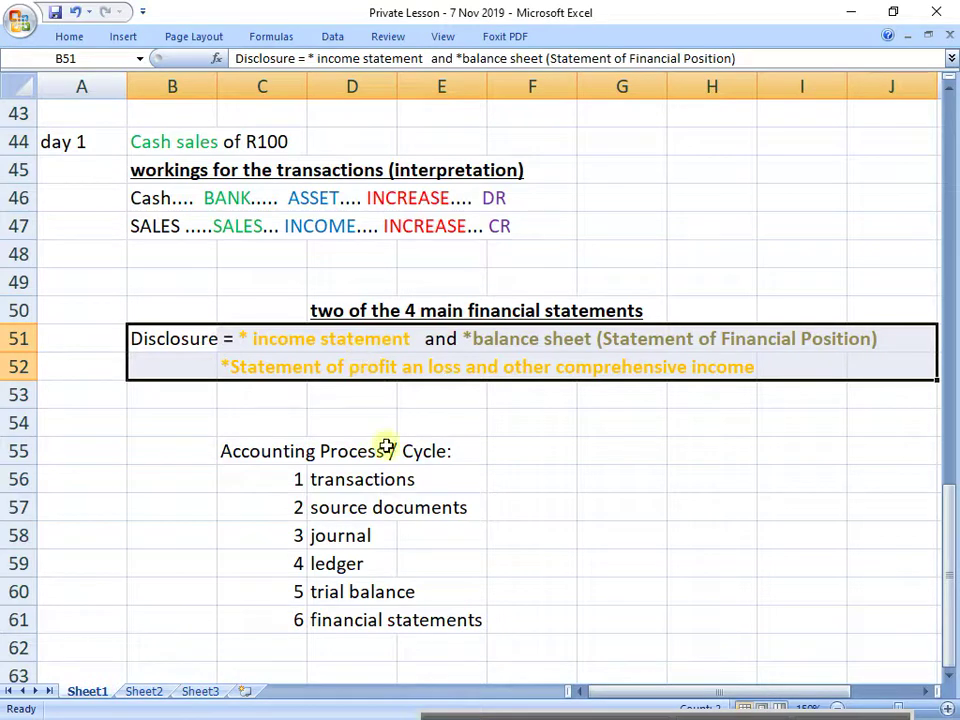
left_click_drag(274, 619, 560, 620)
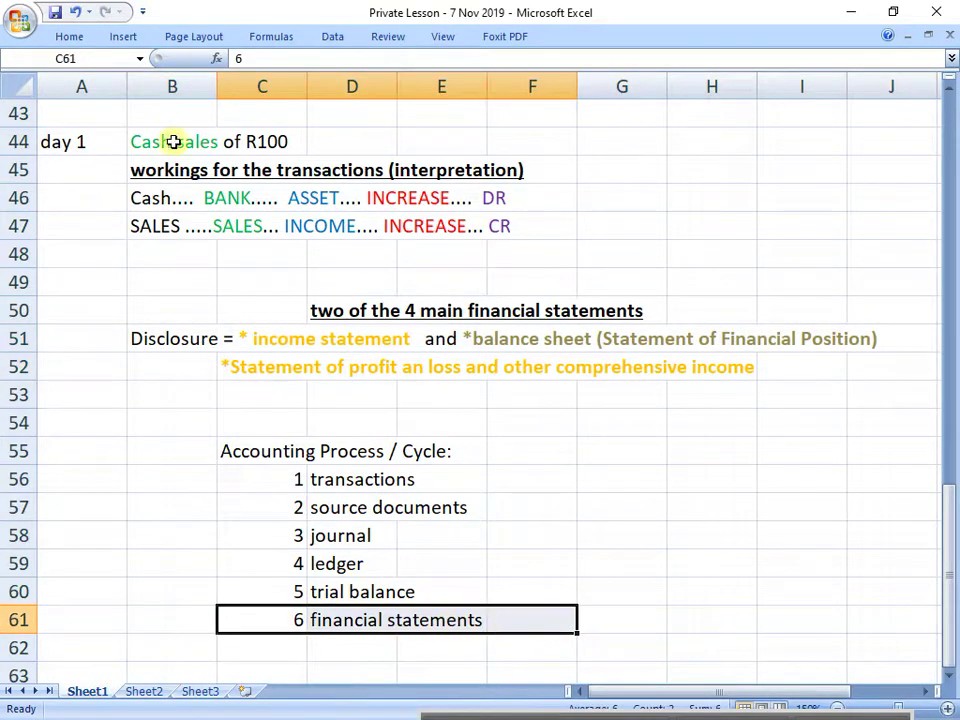
left_click(72, 40)
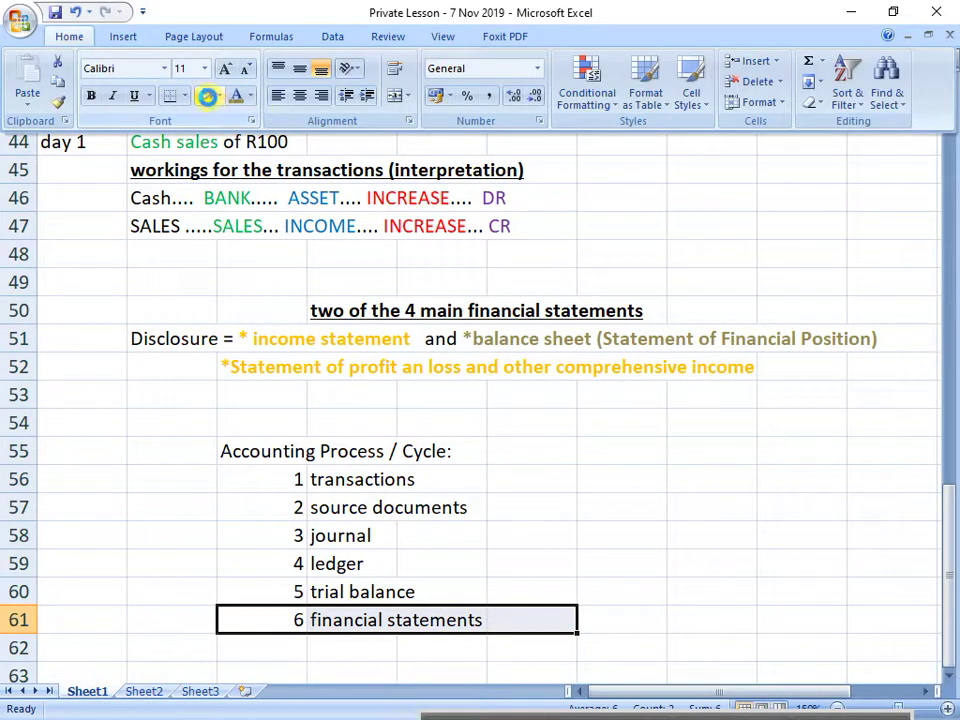
left_click(207, 96)
left_click_drag(321, 311, 600, 311)
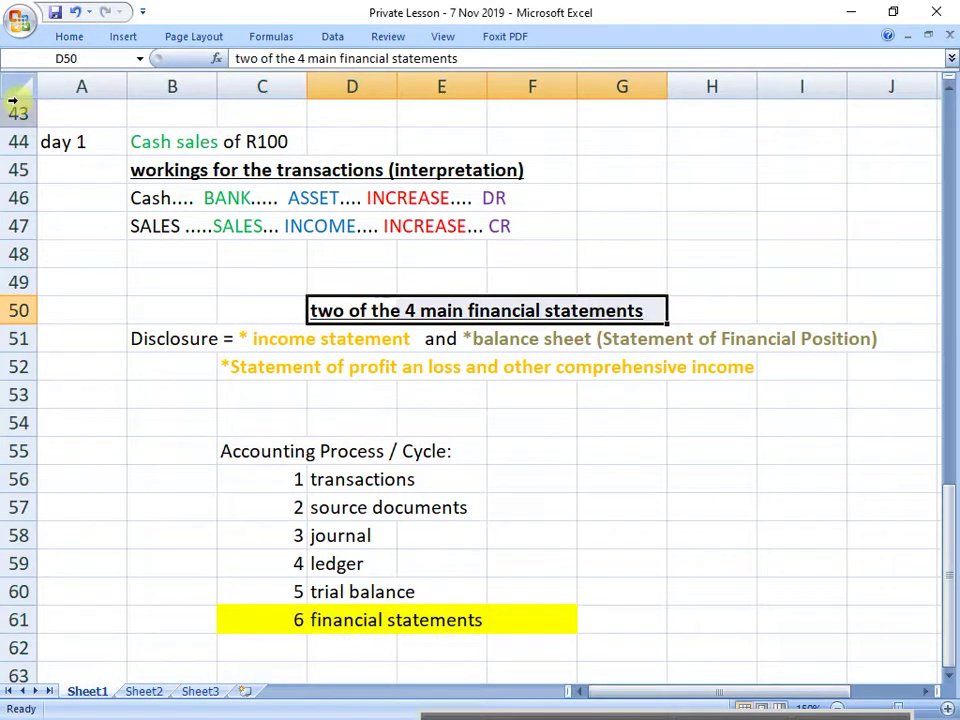
left_click(71, 37)
left_click(203, 96)
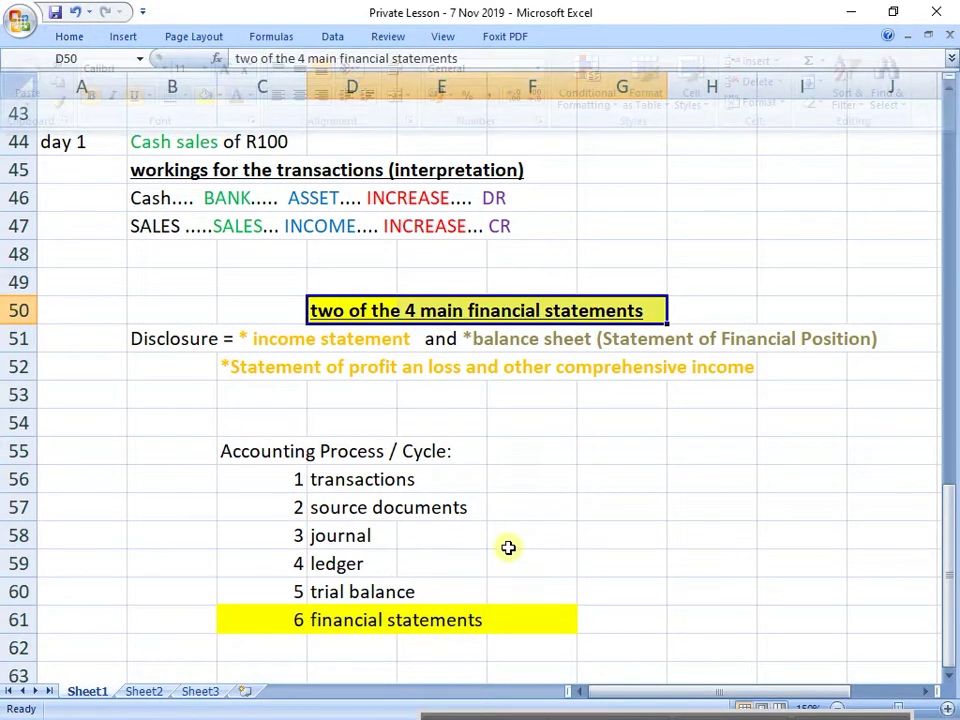
Enter the note "*what is this?? LIST OF ACCOUNTS...." beside trial balance in cell F60.
left_click_drag(279, 484, 470, 582)
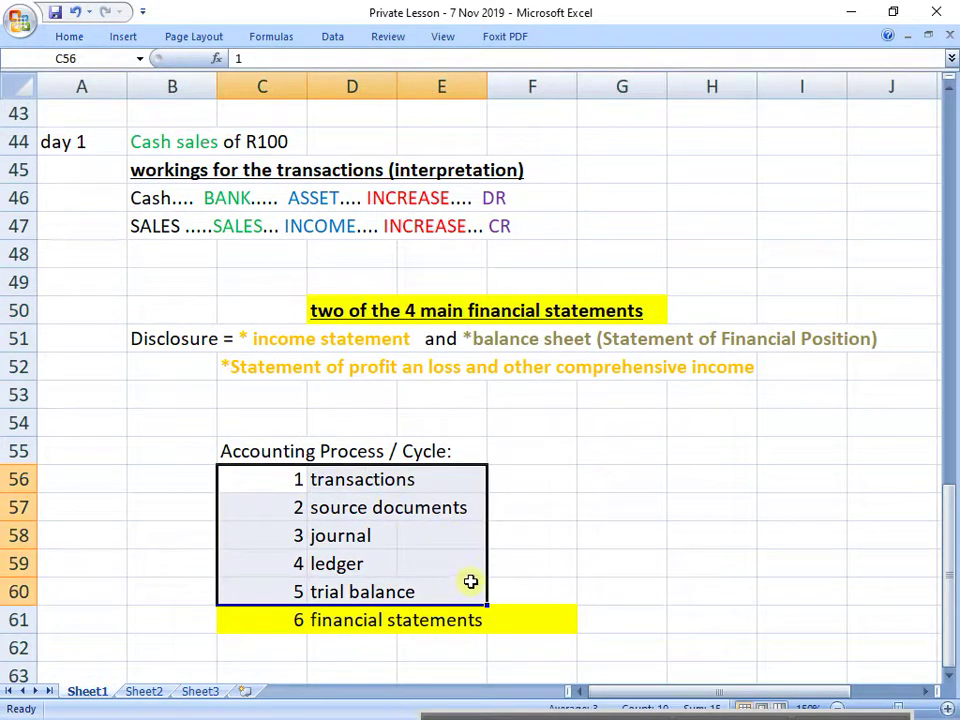
left_click_drag(302, 590, 437, 598)
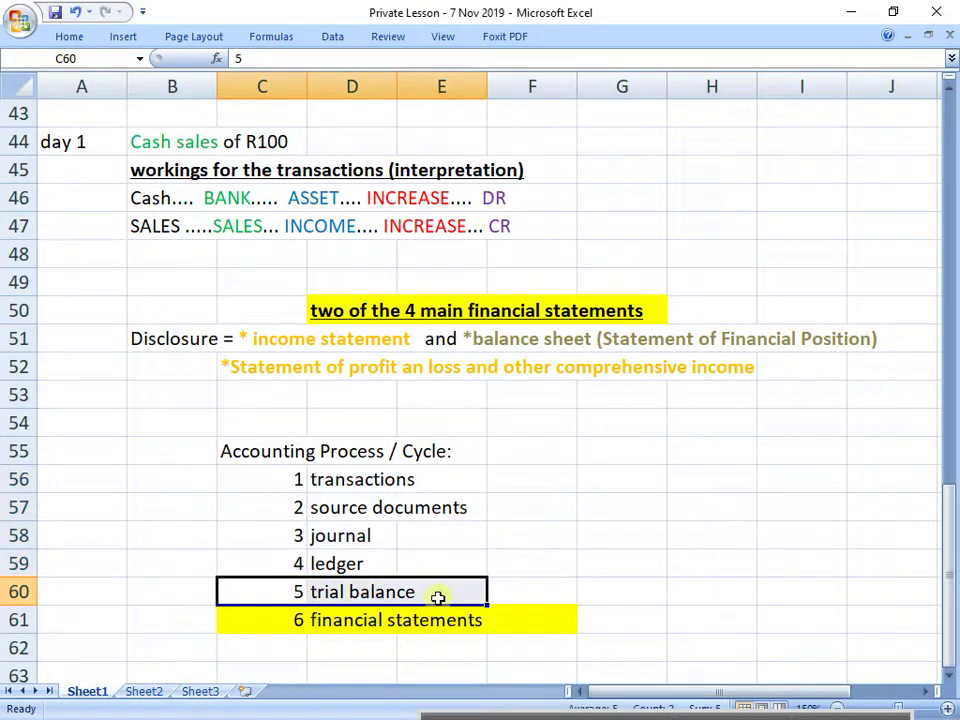
left_click(557, 596)
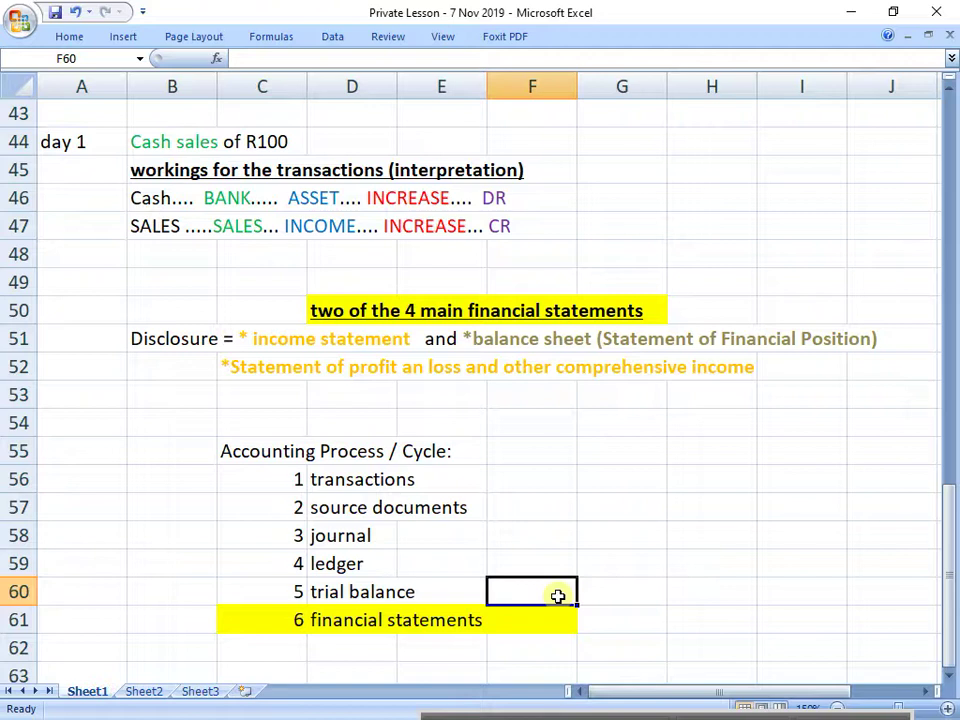
type("*what is th")
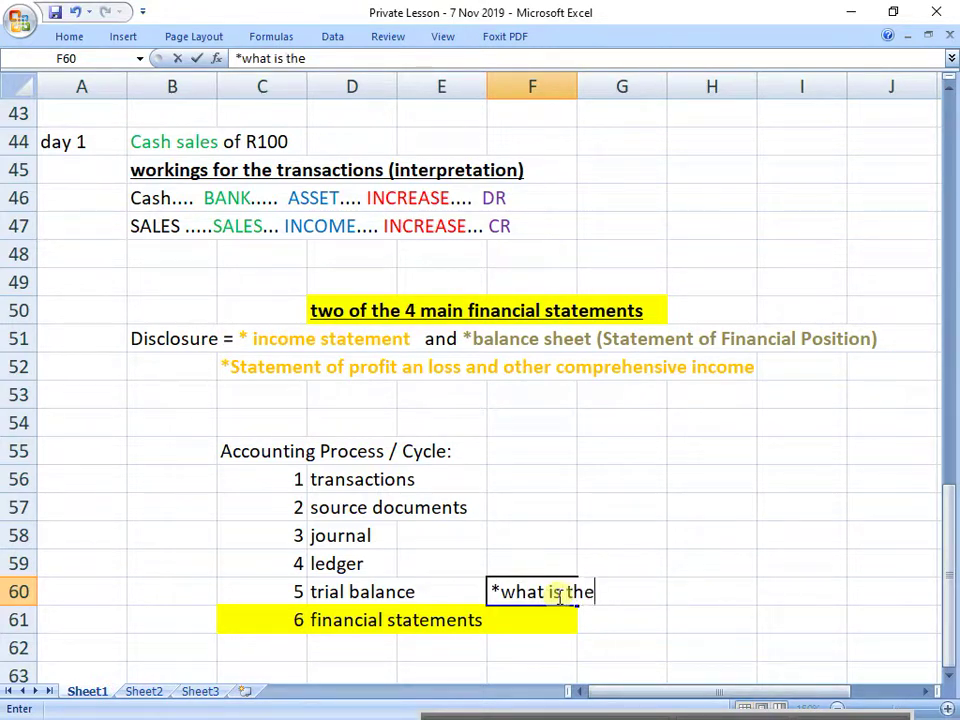
type("e")
key("BackSpace")
type("is??")
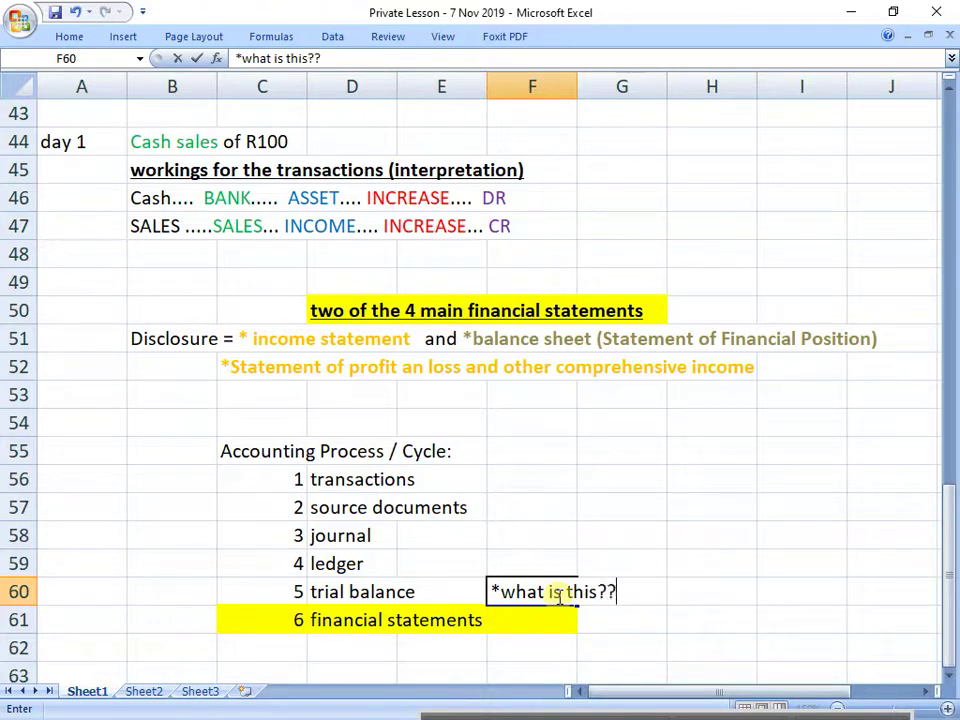
type("  LIST OF ACCOUNTS")
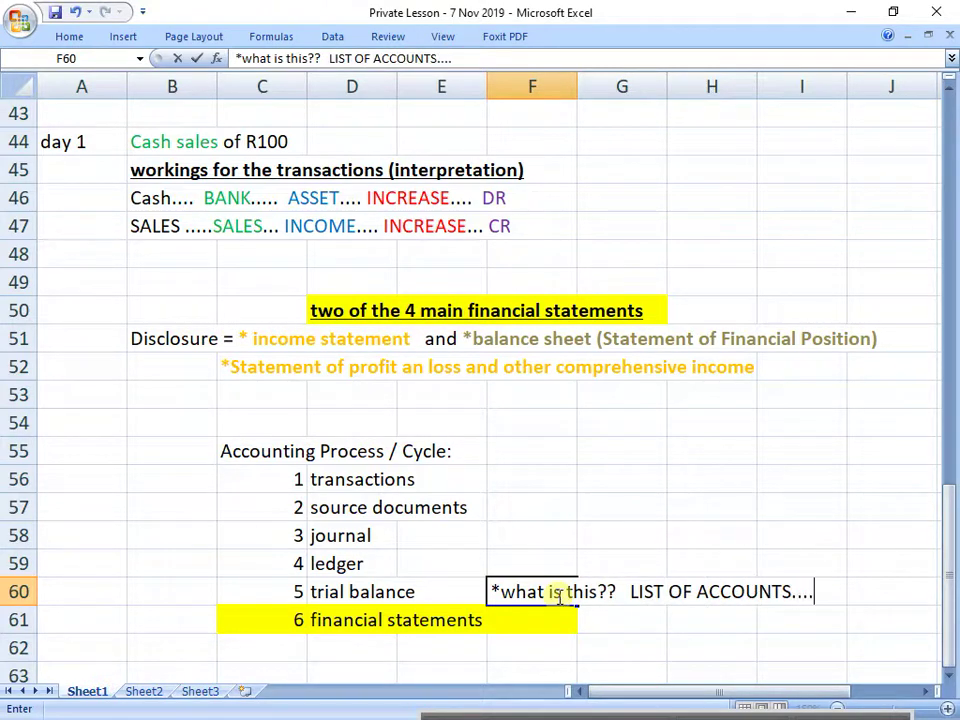
type("....")
key("Return")
left_click_drag(276, 587, 834, 596)
Enter the heading "Trial Balance:" in cell B64 and make it bold and underlined.
scroll(834, 596, "down", 4)
left_click(160, 367)
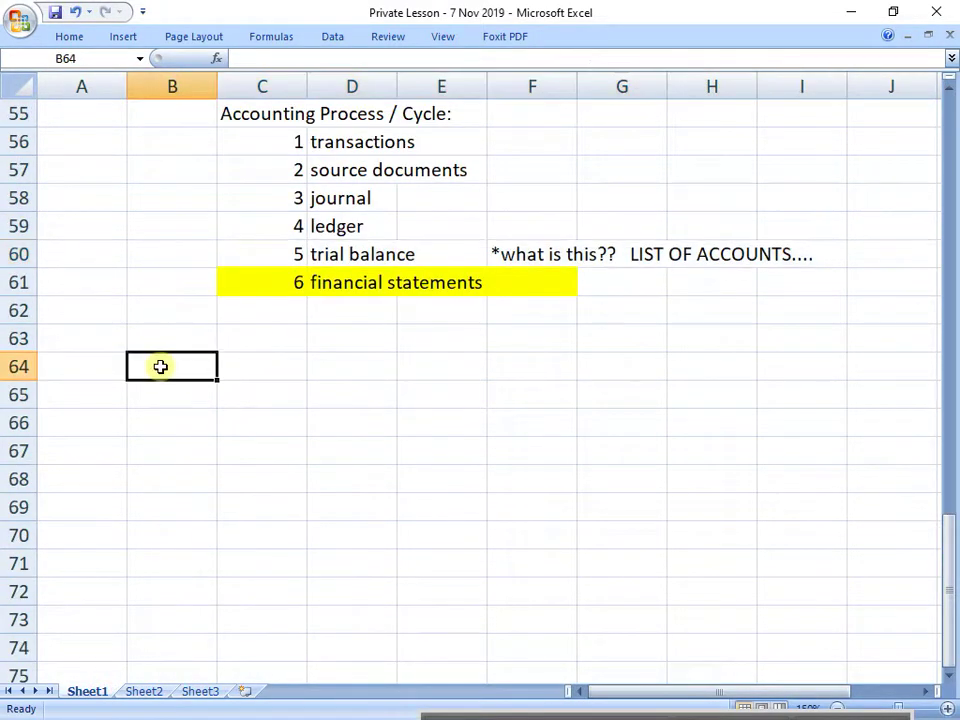
type("Trial")
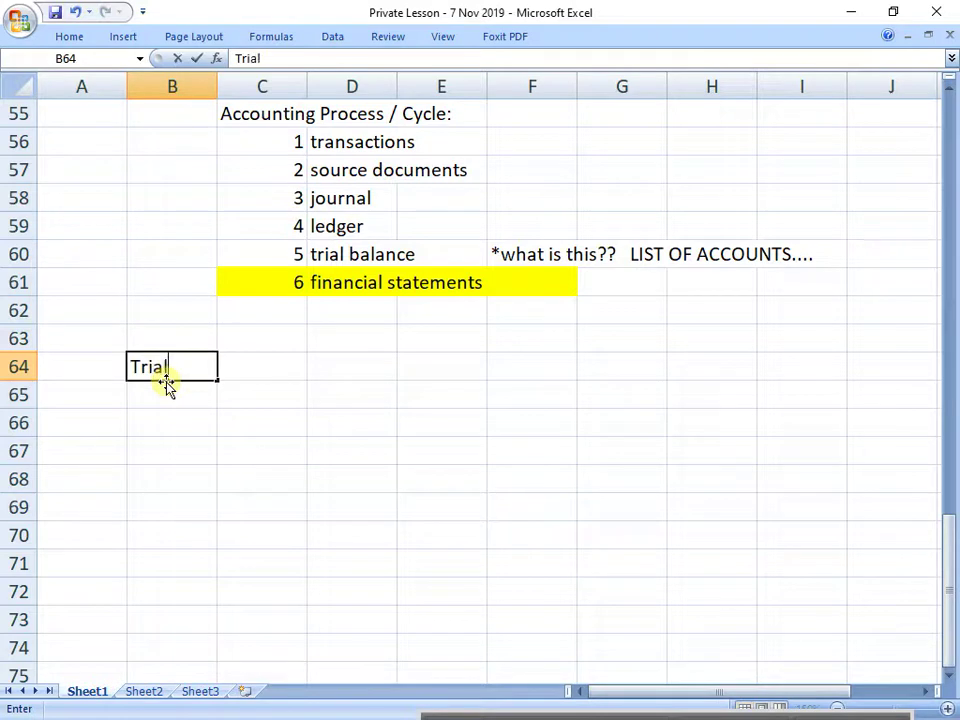
type(" Balance:")
key("Return")
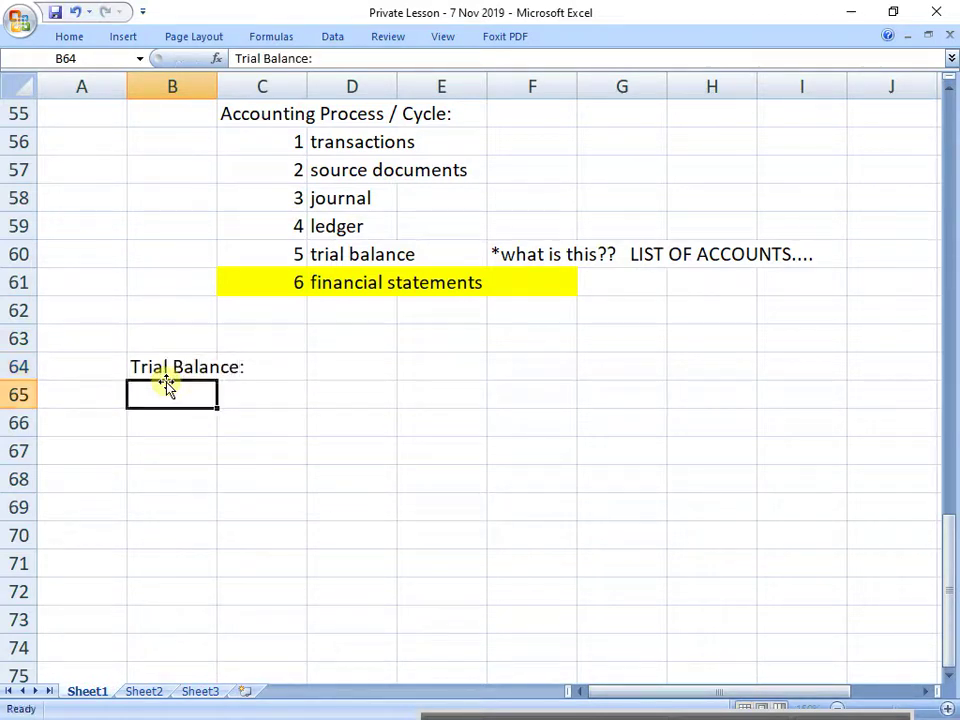
key("Up")
key("ctrl+b")
key("ctrl+u")
key("Down")
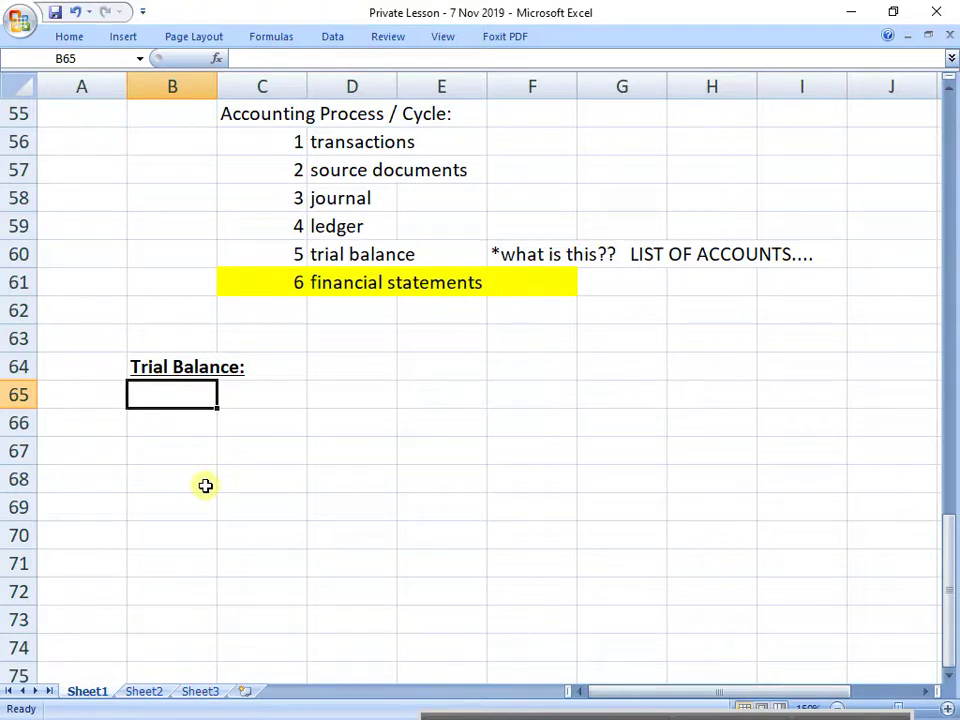
Enter "Financial Position Section (balance sheet section)" in cell B65 below the Trial Balance heading.
type("Fi")
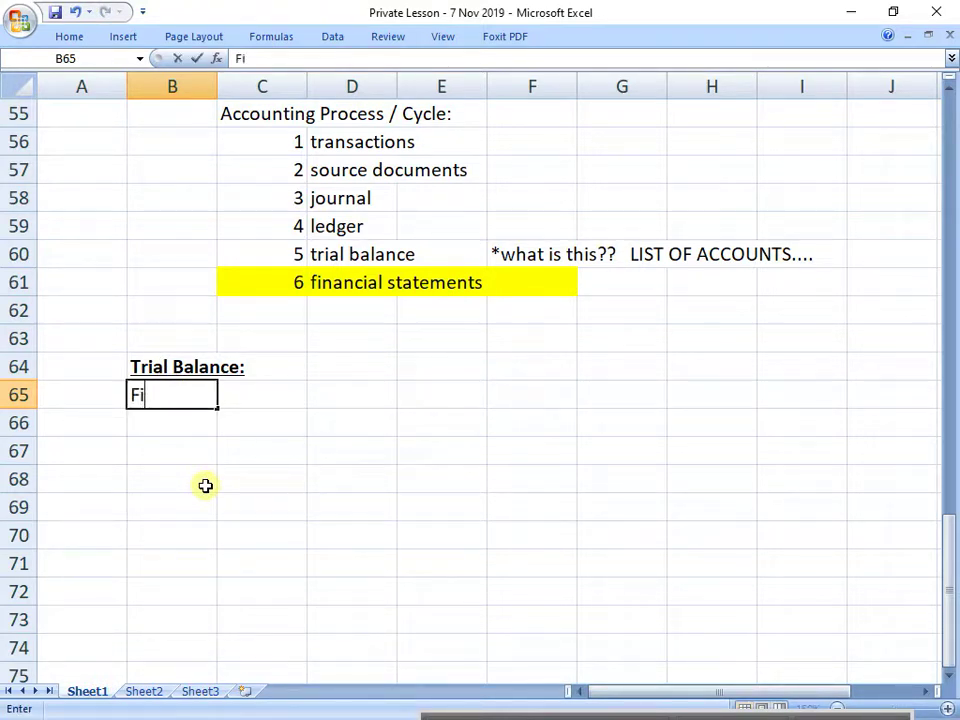
key("BackSpace")
key("BackSpace")
type("Financial ")
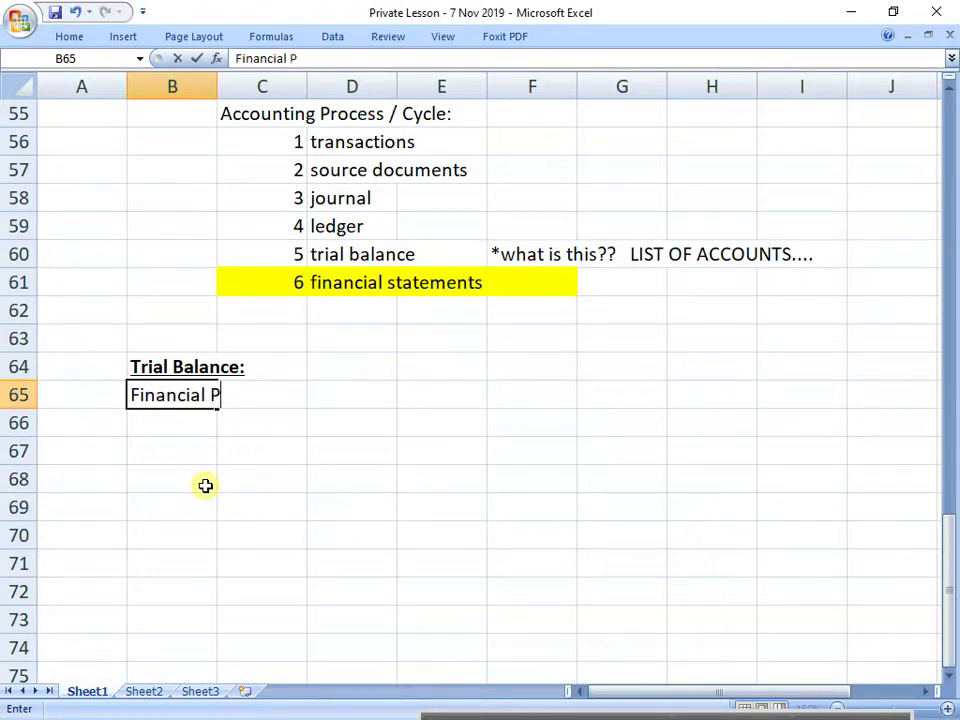
type("Position S")
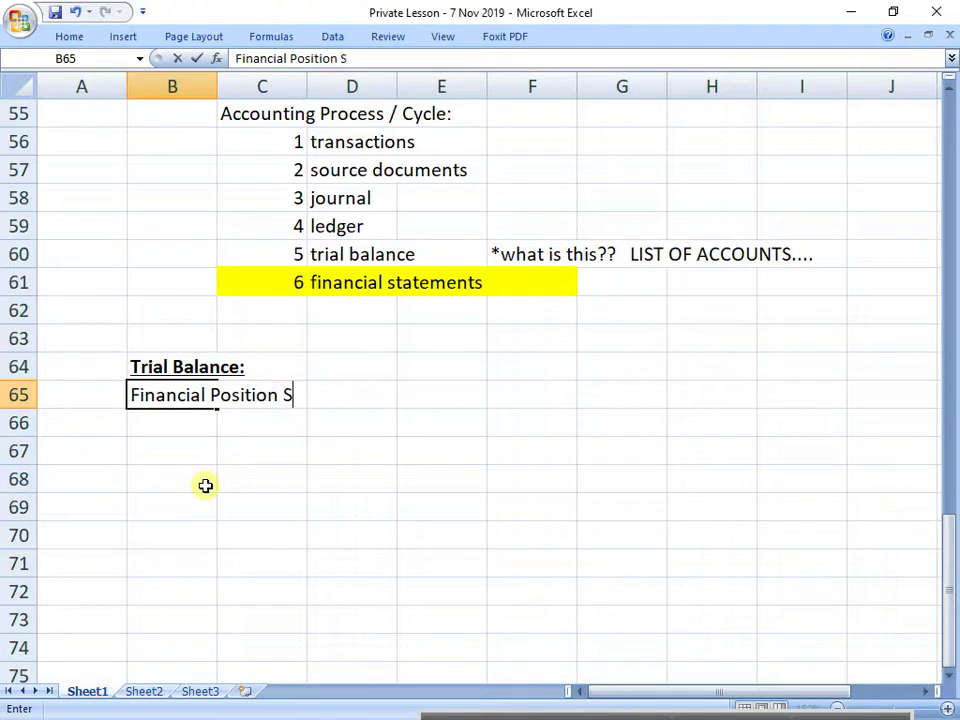
type("ection (")
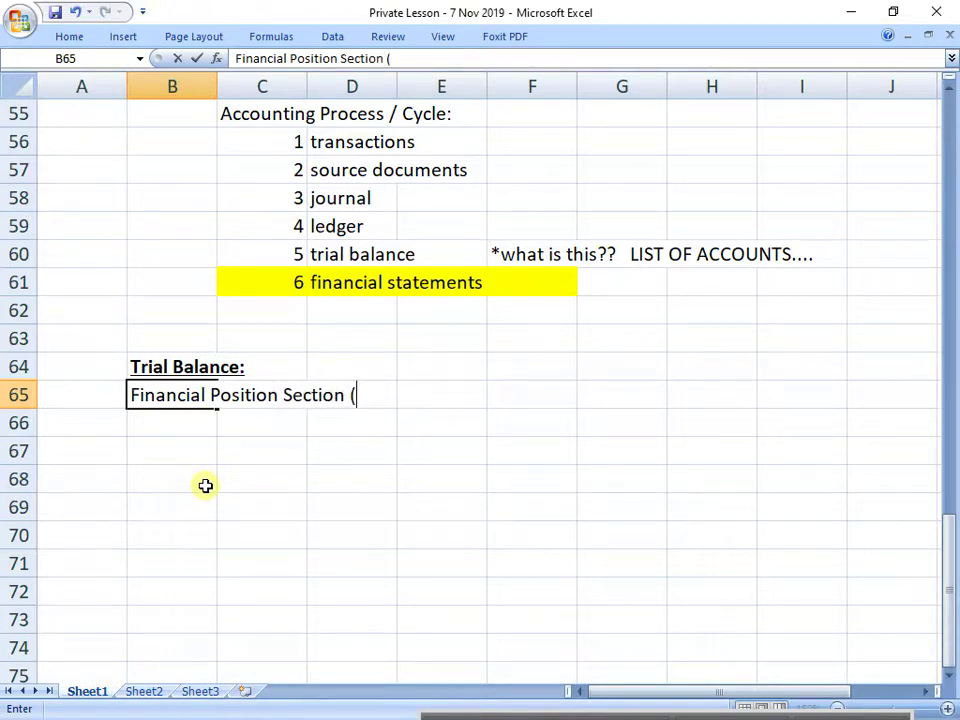
type("balance s")
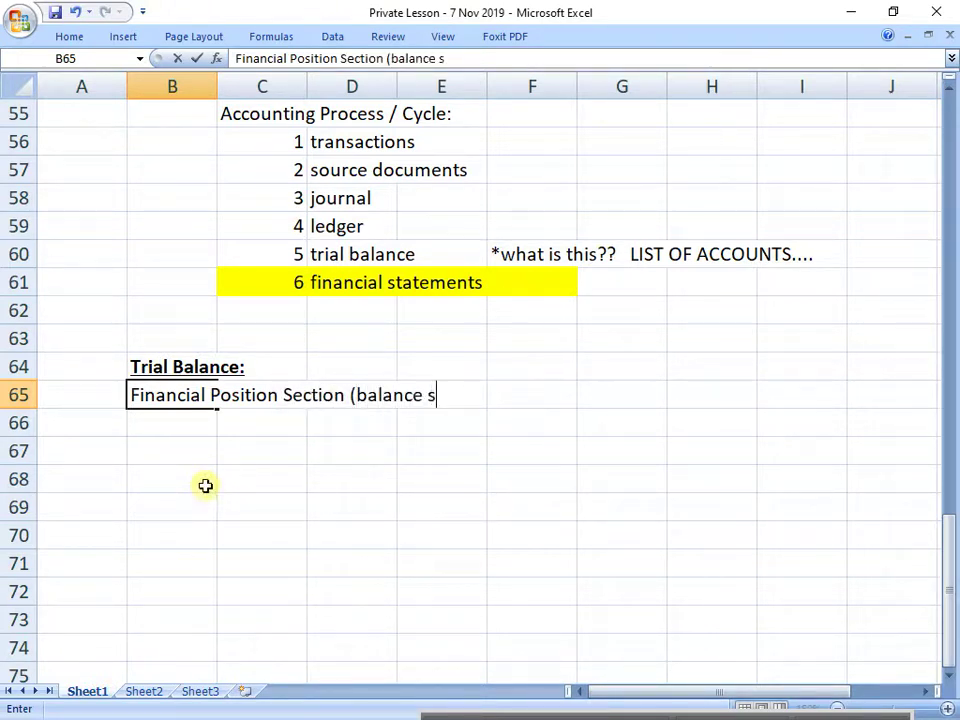
type("heet")
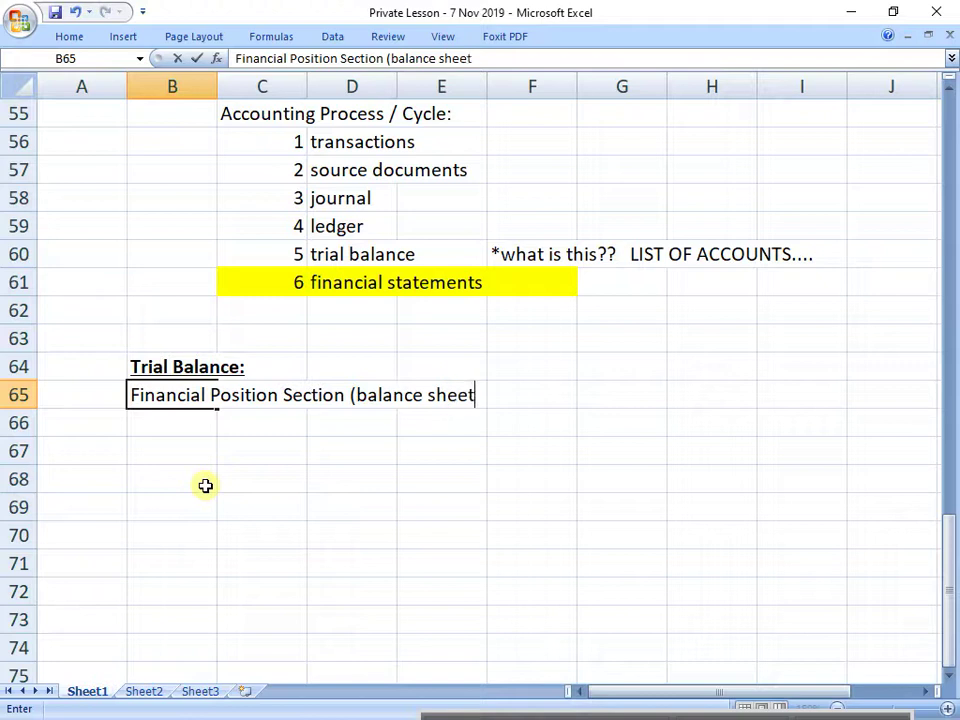
type(" section)")
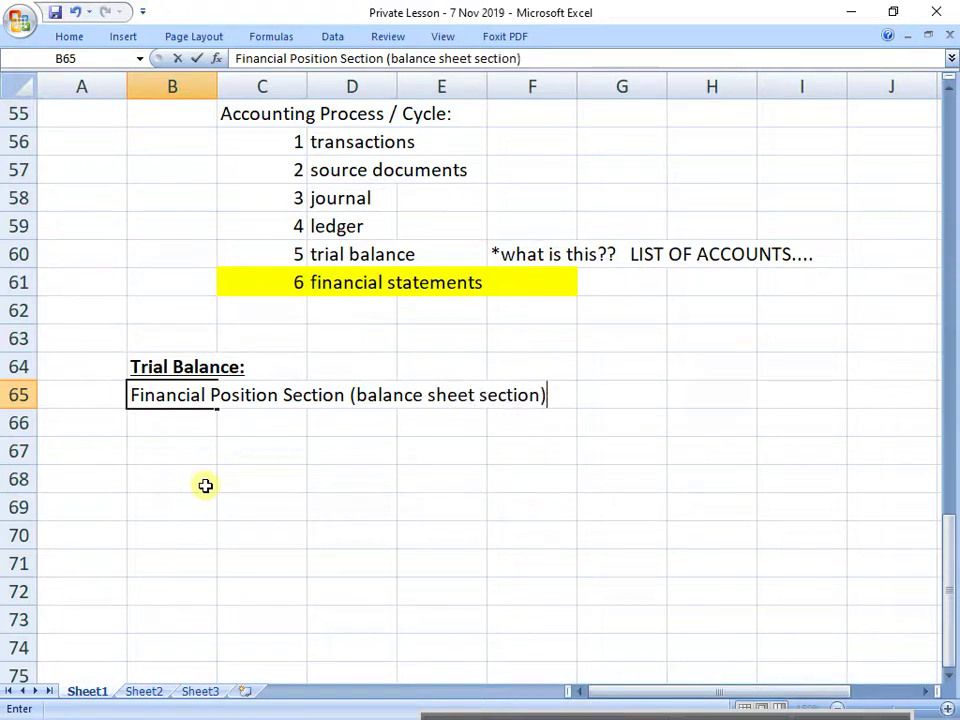
key("Return")
Make the Financial Position Section heading in cell B65 bold and underlined.
key("Up")
key("ctrl+b")
key("ctrl+u")
key("Return")
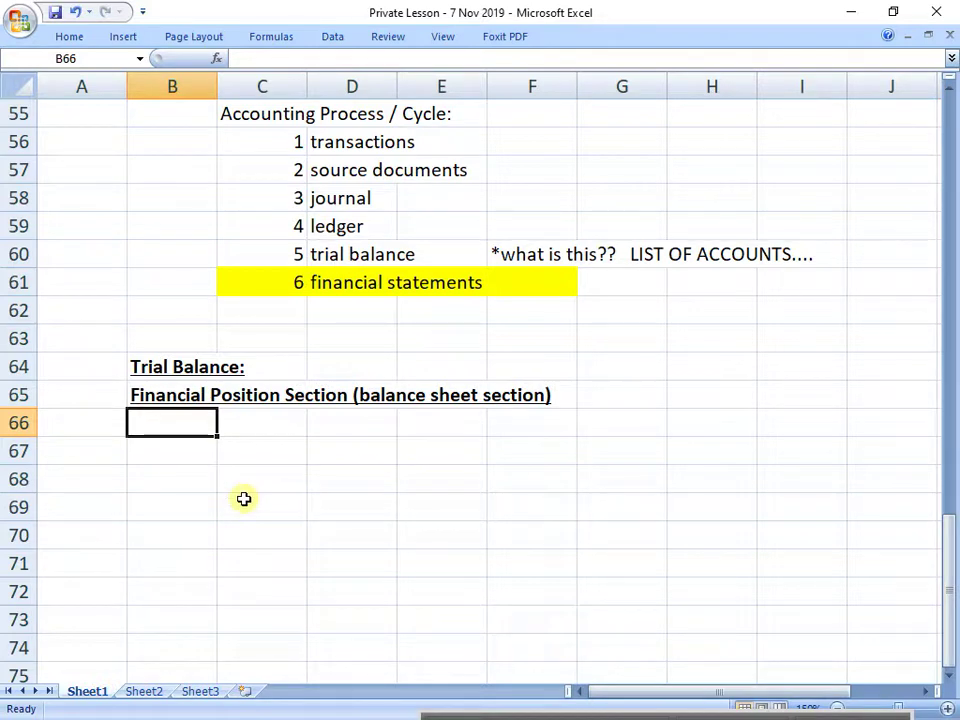
Color only the words "balance sheet" in cell B65 with the standard purple font color.
left_click(195, 394)
left_click_drag(392, 58, 471, 58)
left_click(72, 38)
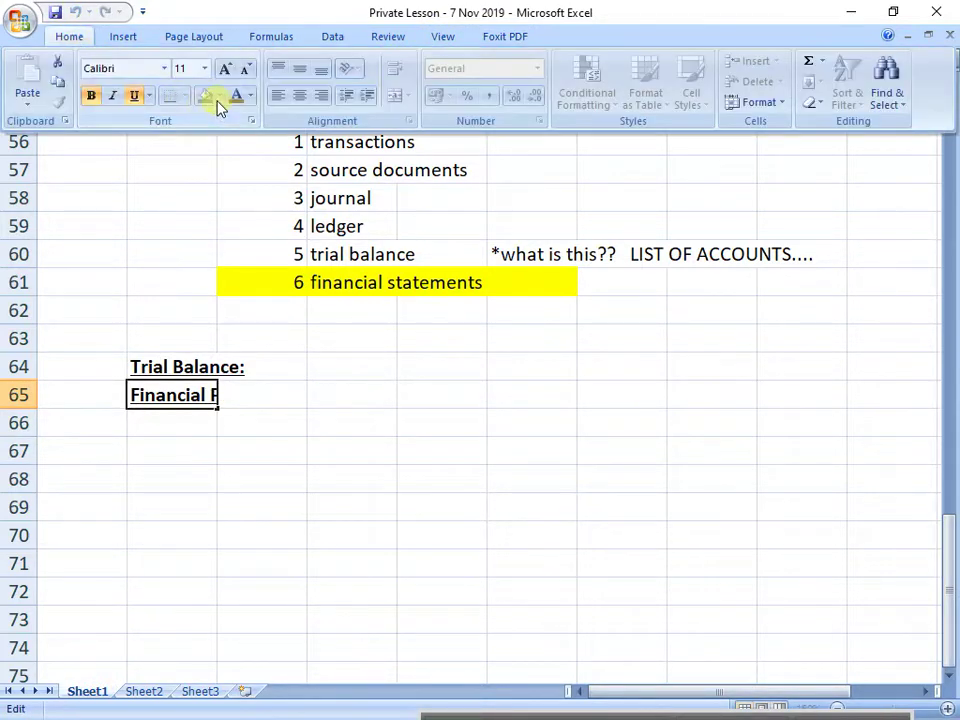
left_click(253, 96)
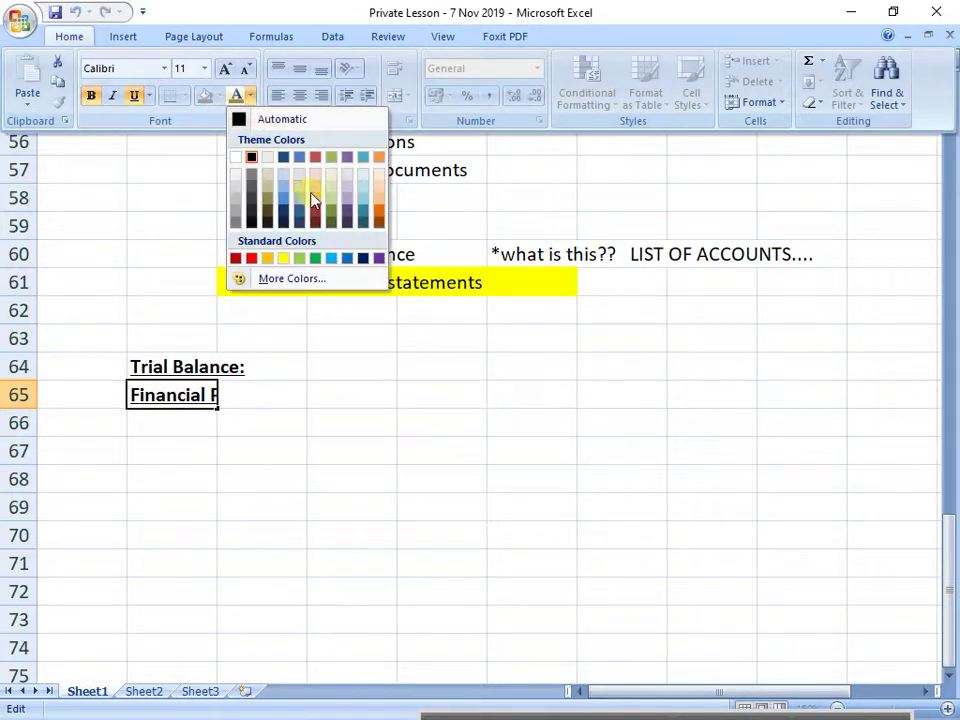
left_click(381, 257)
left_click(433, 514)
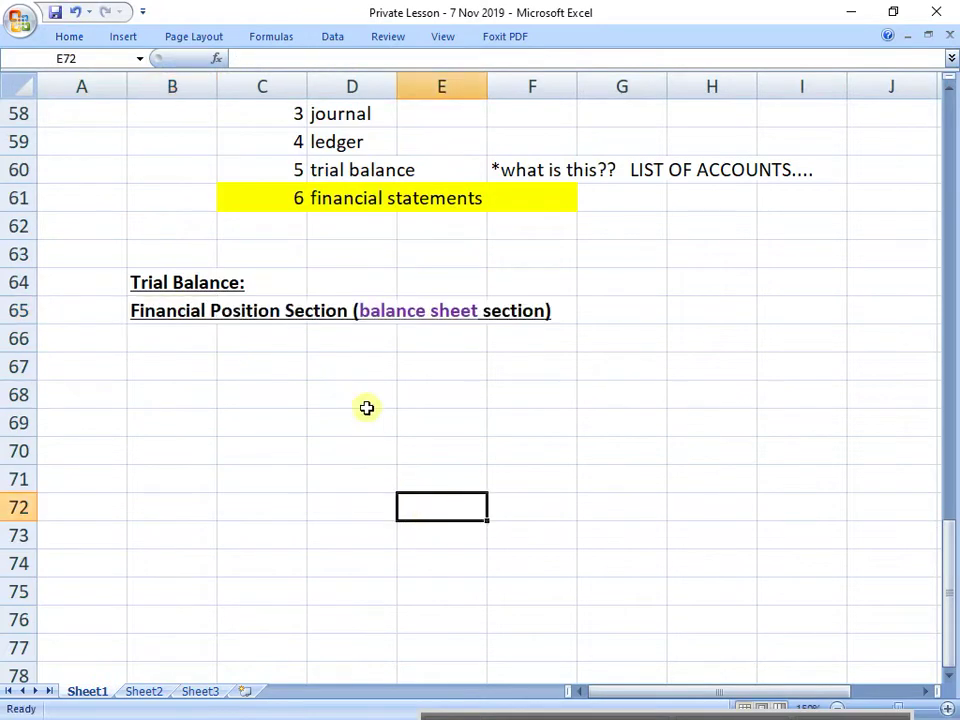
Enter "* A L C D" in cell E66 beneath the Financial Position Section heading.
left_click(440, 336)
type("*")
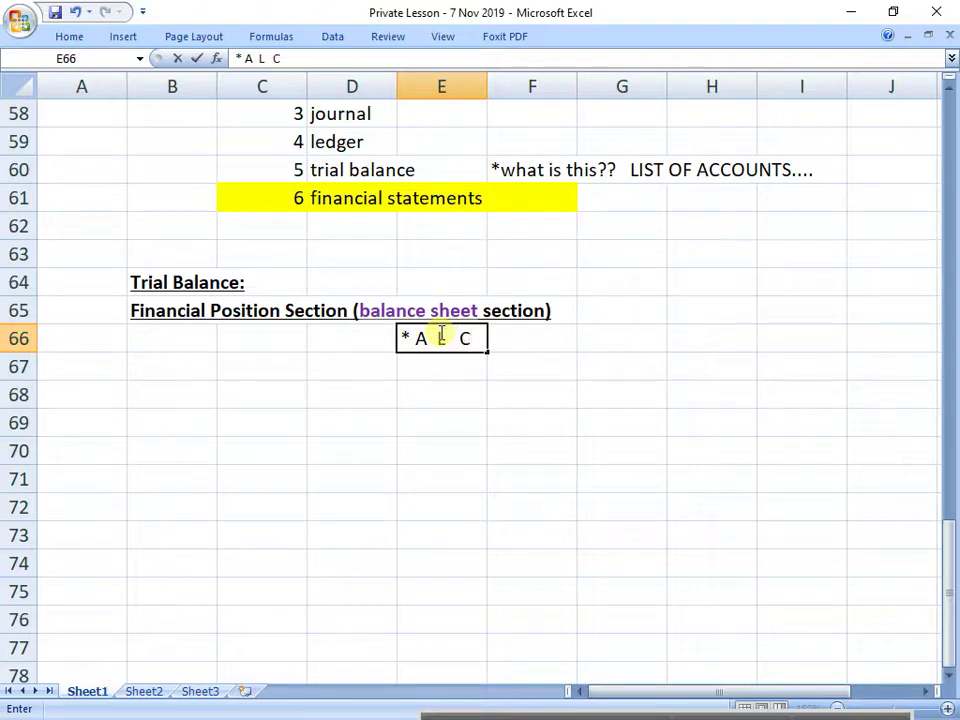
type("A L C D")
key("Return")
Make the "* A L C D" note in cell E66 bold with a purple font color.
left_click(439, 336)
key("ctrl+b")
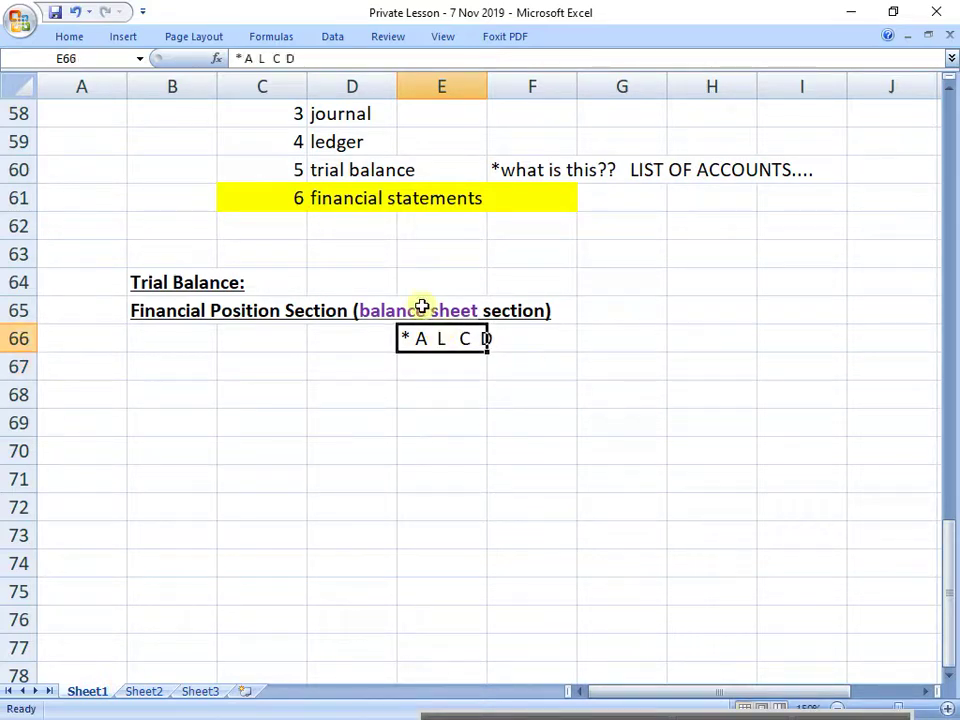
left_click(69, 36)
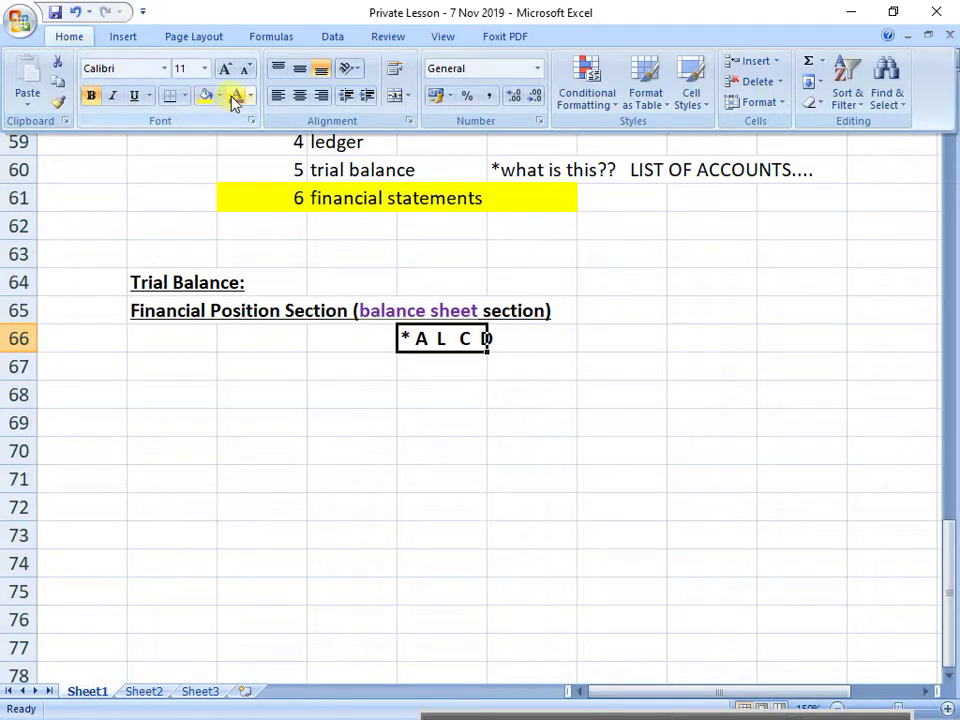
left_click(236, 95)
left_click(488, 470)
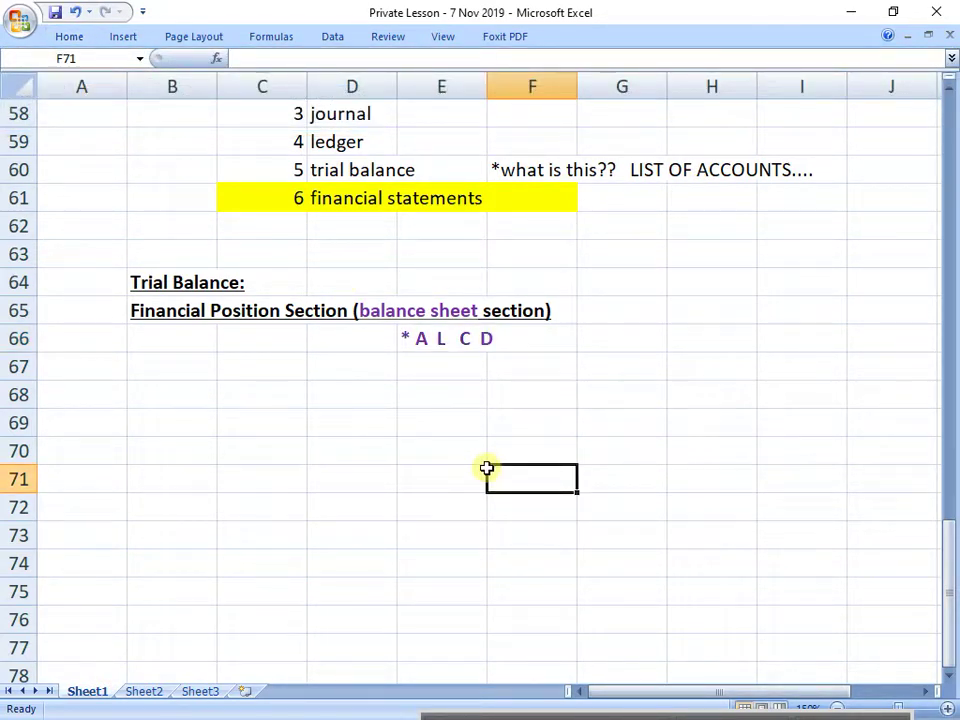
Review the asset, liability, capital and drawings definitions in the RULES section and relate them to the Trial Balance headings.
scroll(486, 468, "up", 19)
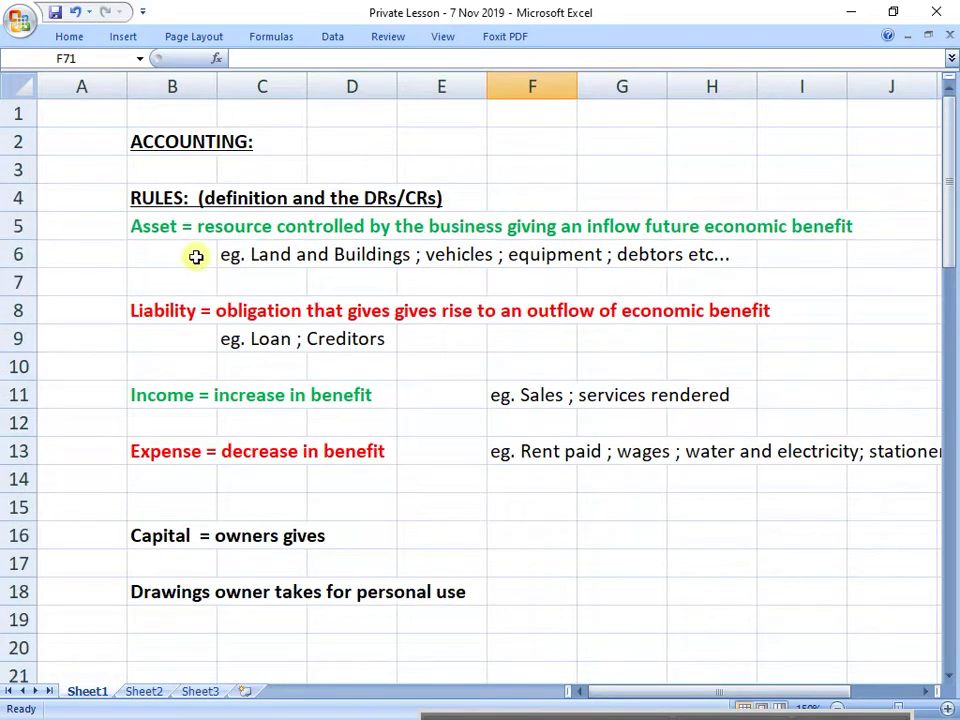
left_click_drag(167, 229, 816, 590)
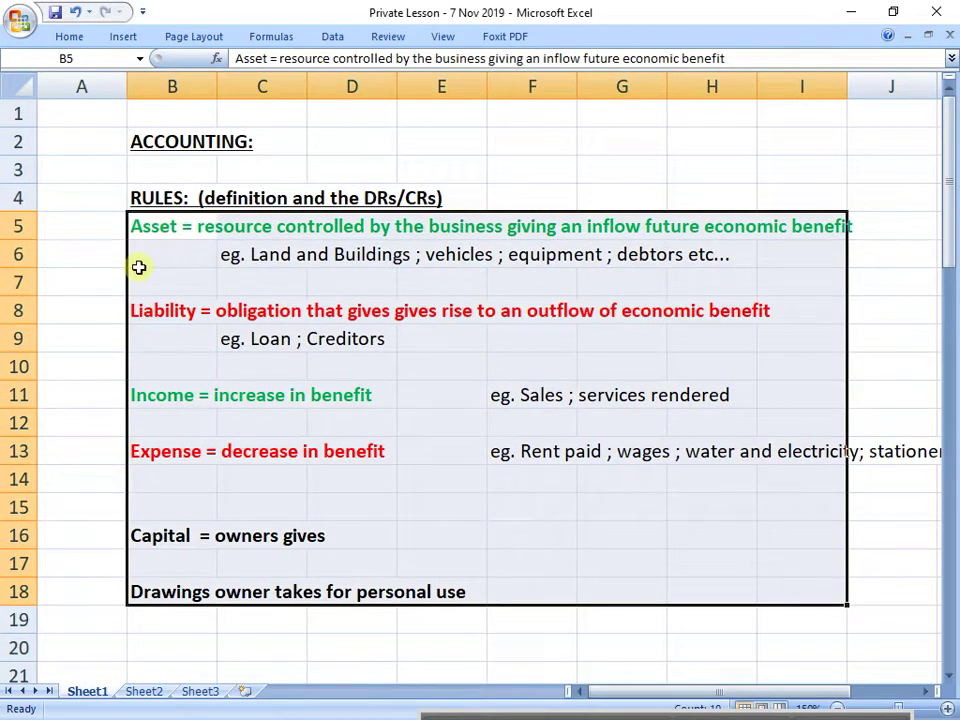
left_click(144, 224)
left_click(146, 311)
left_click(170, 536)
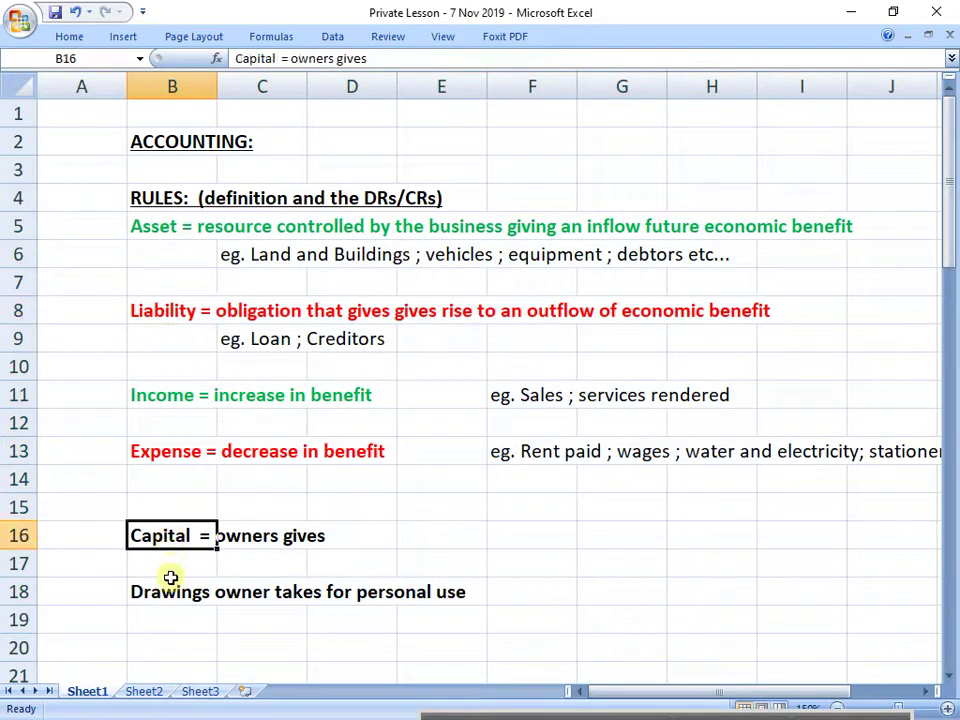
left_click(212, 593)
scroll(231, 594, "down", 14)
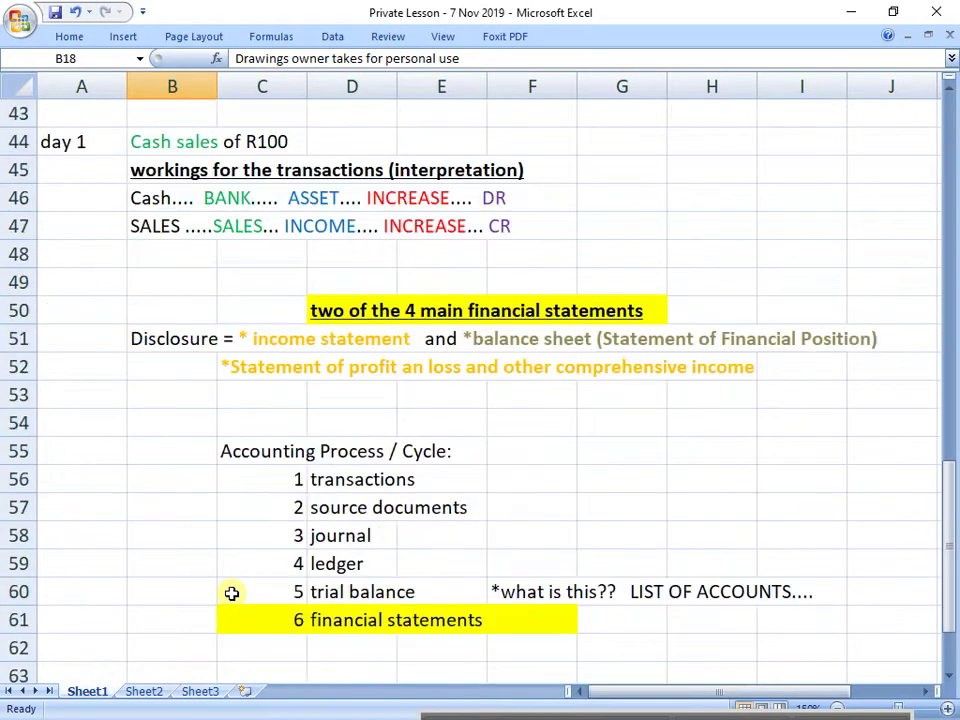
scroll(231, 594, "down", 5)
left_click_drag(156, 306, 621, 292)
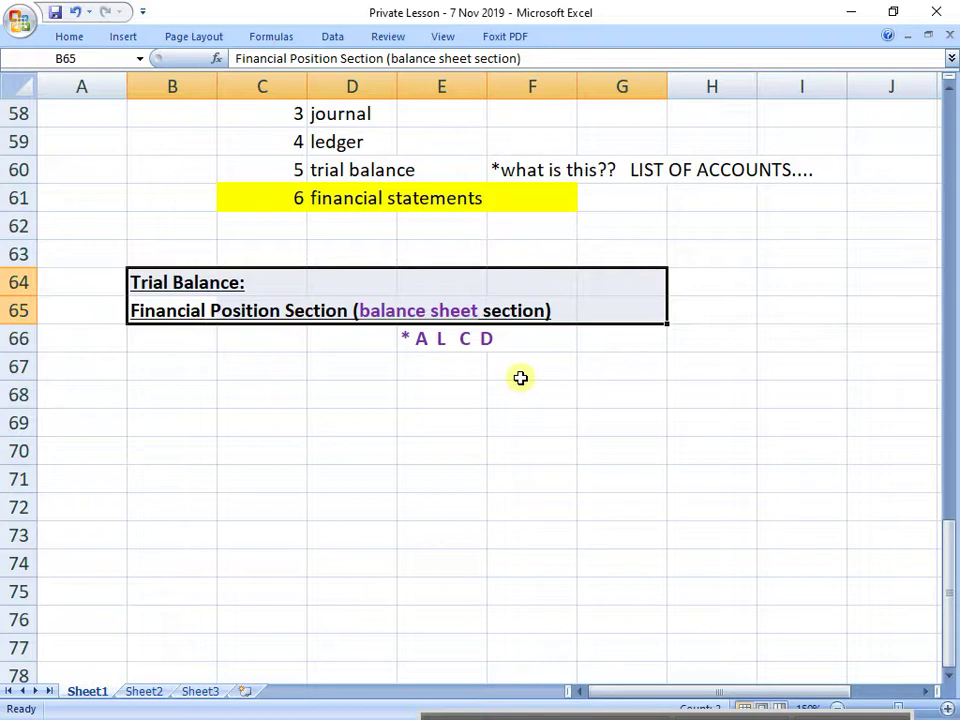
left_click(189, 289)
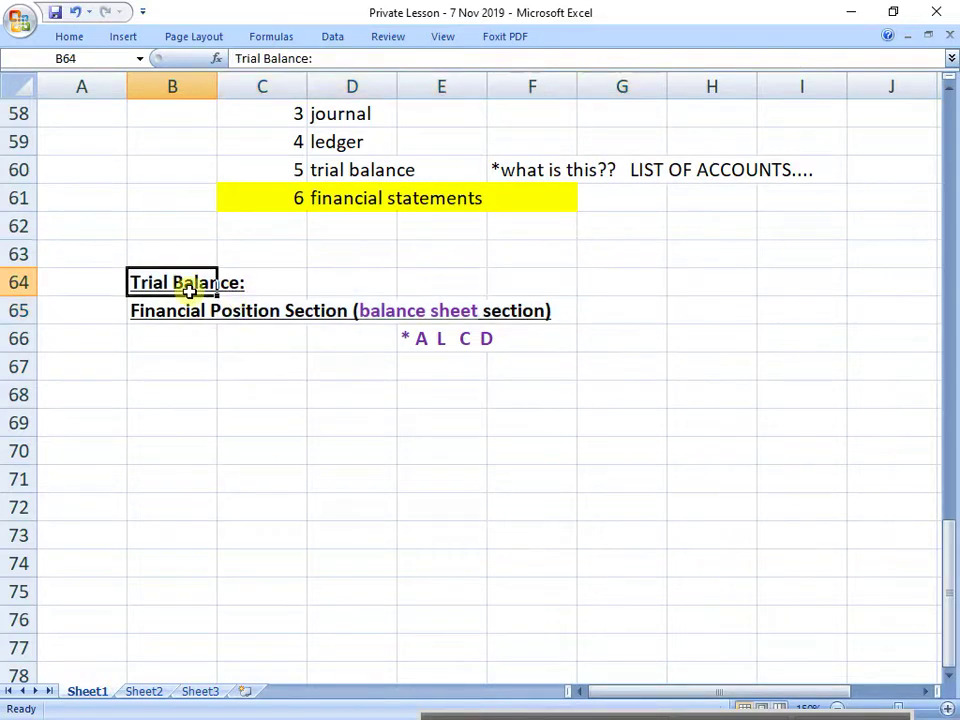
left_click(362, 480)
Enter the column headings DR in cell E68 and CR in cell F68.
scroll(385, 440, "down", 1)
left_click(431, 309)
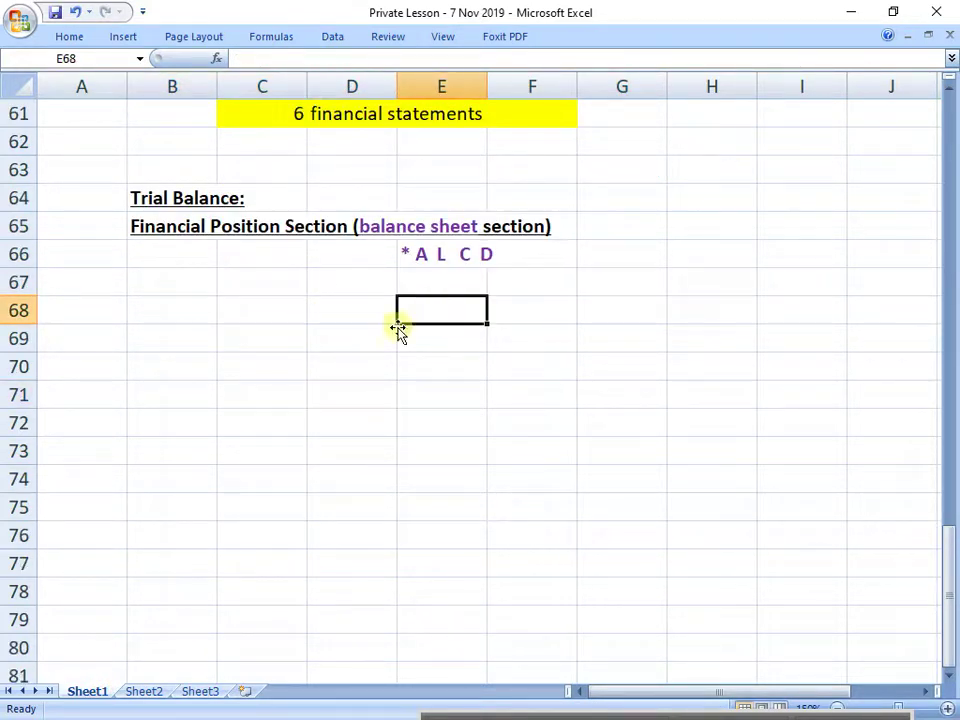
type("DR")
key("Tab")
type("CR")
key("Return")
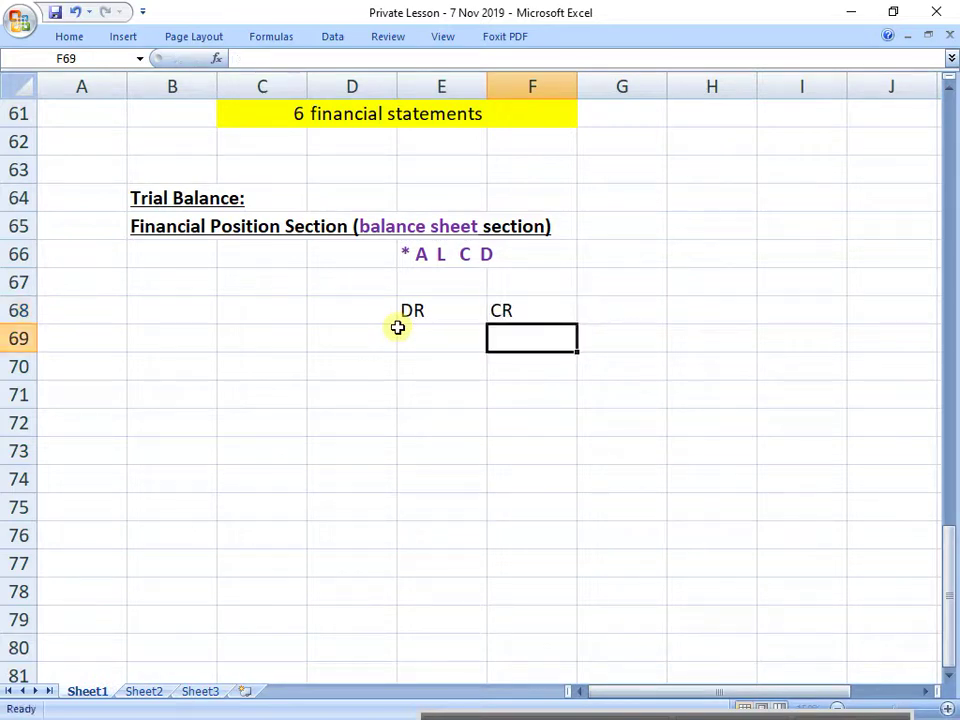
Apply a Thick Box Border around the DR column, range E68:E112.
scroll(397, 327, "down", 1)
left_click_drag(410, 228, 431, 712)
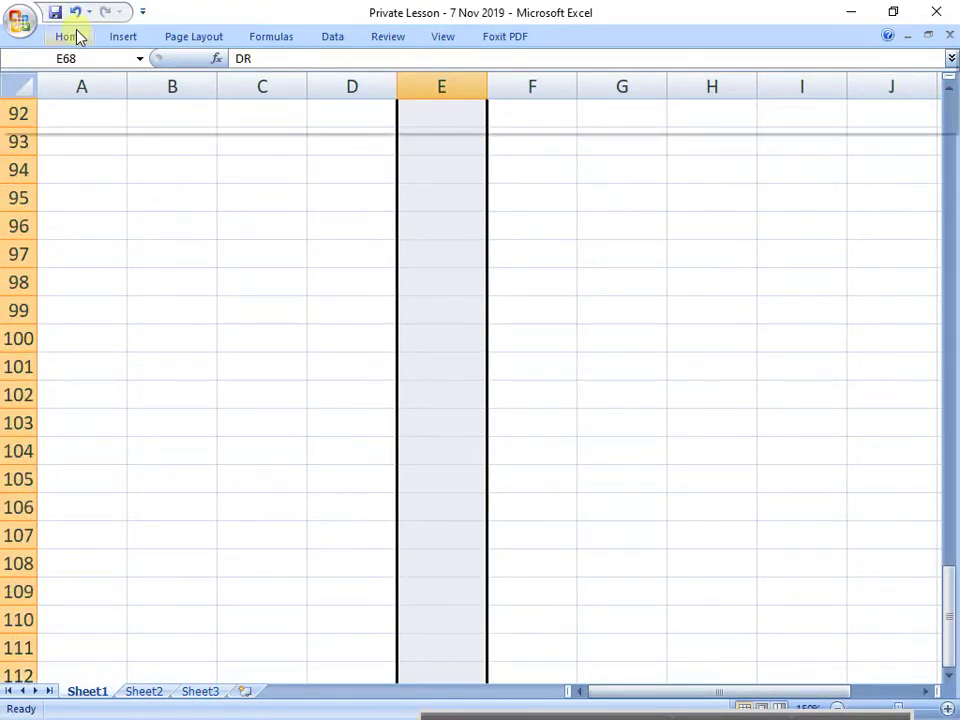
left_click(70, 36)
left_click(186, 96)
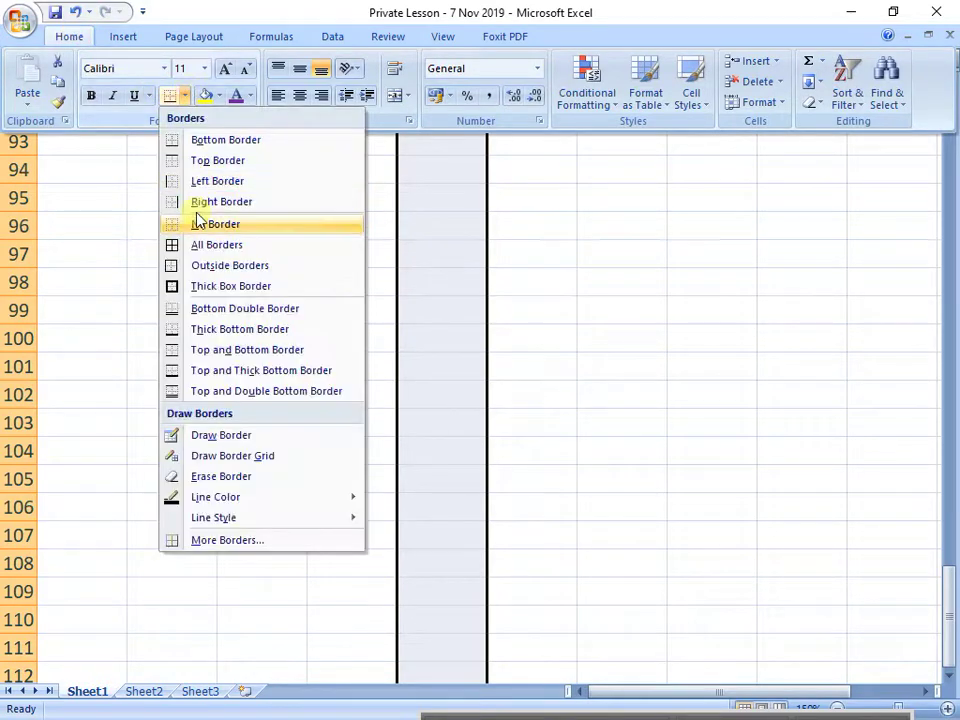
left_click(216, 285)
Apply the same thick box border around the CR column, range F68:F112.
scroll(534, 311, "up", 10)
left_click_drag(542, 405, 561, 654)
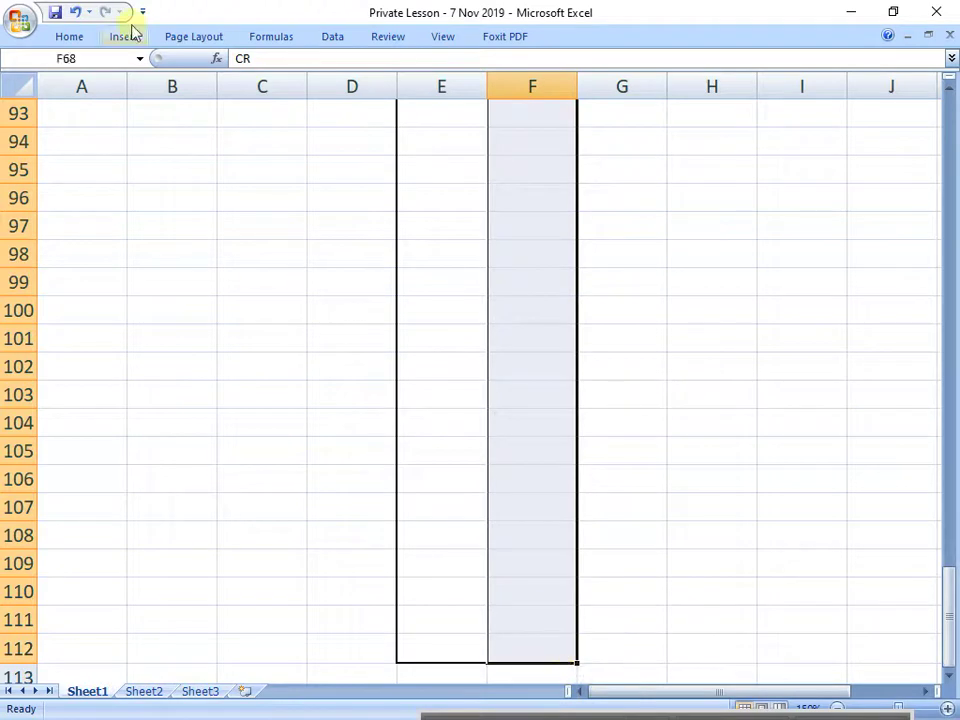
left_click(86, 37)
left_click(169, 96)
scroll(317, 386, "up", 12)
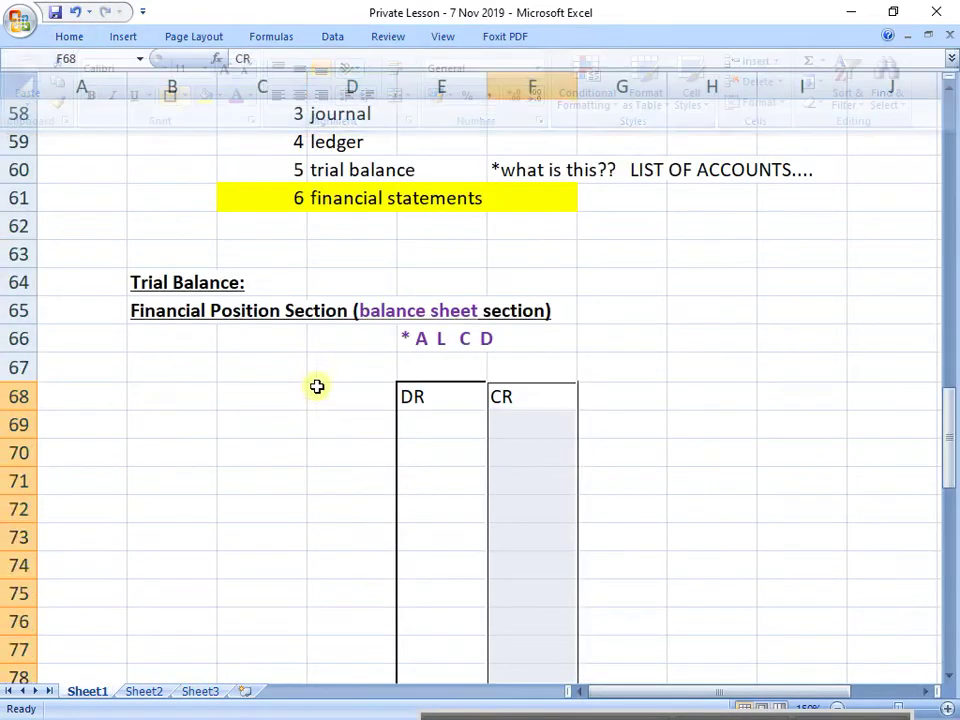
Apply the thick box border around the DR and CR heading cells E68:F68.
left_click(317, 386)
scroll(312, 419, "down", 1)
left_click_drag(478, 313, 492, 313)
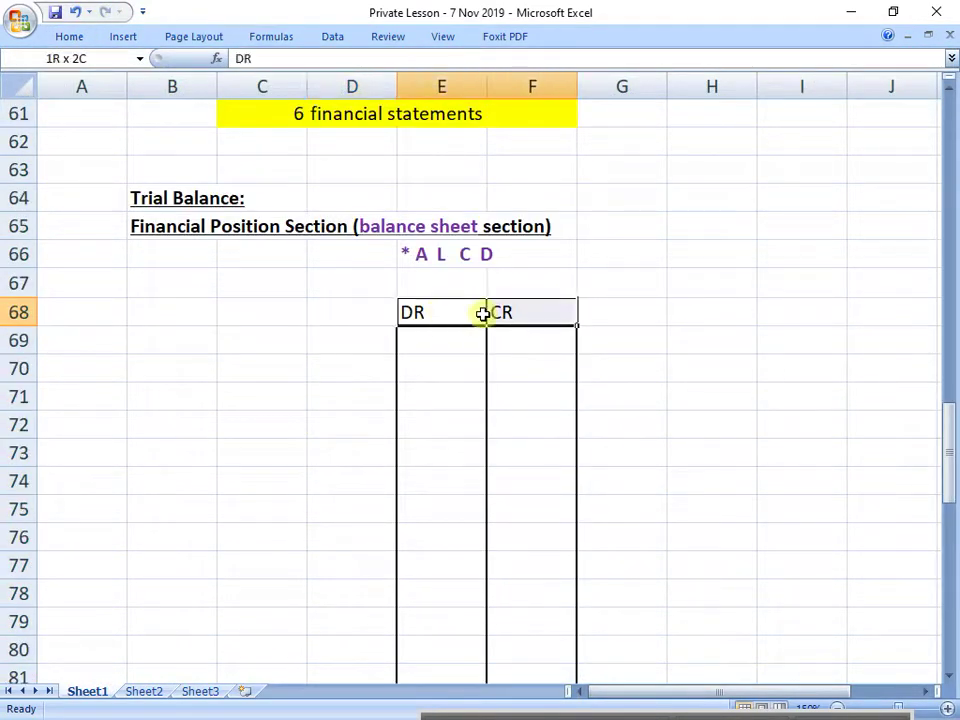
left_click(72, 37)
left_click(170, 96)
left_click(249, 381)
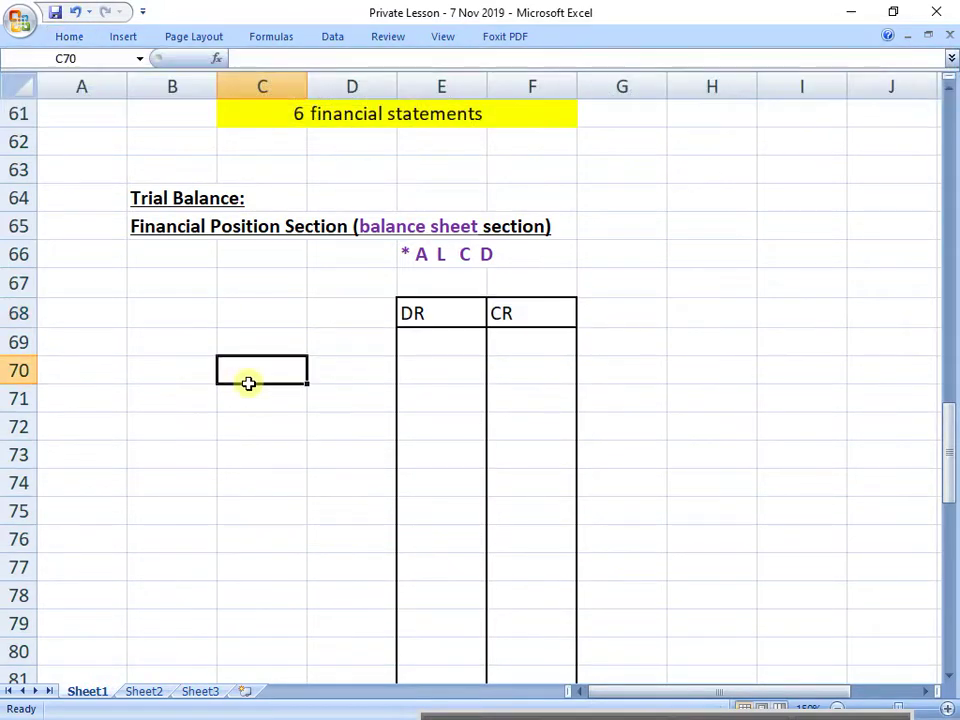
List the asset accounts land and building, equipment, debtors and bank in cells B69 to B72.
left_click(139, 344)
type("land")
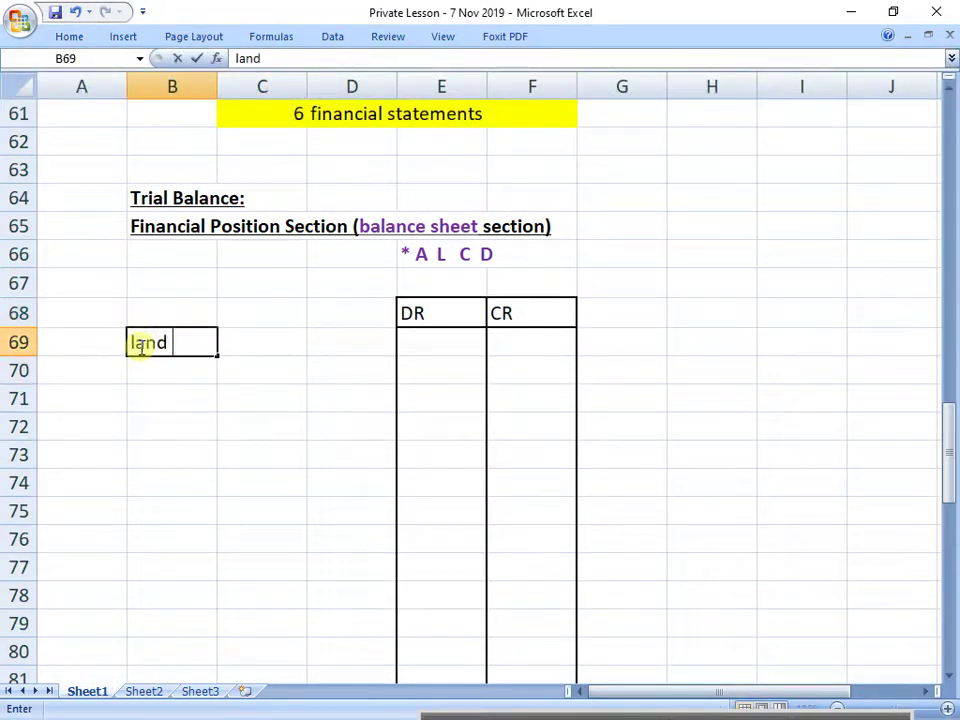
type(" and ")
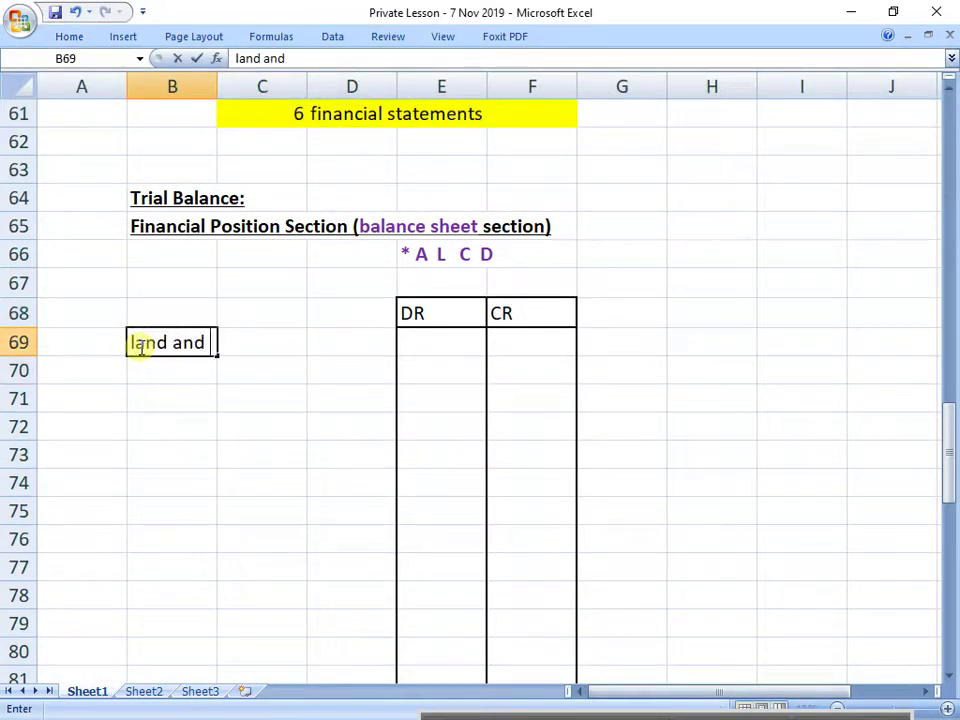
type("building")
key("Return")
type("equipment")
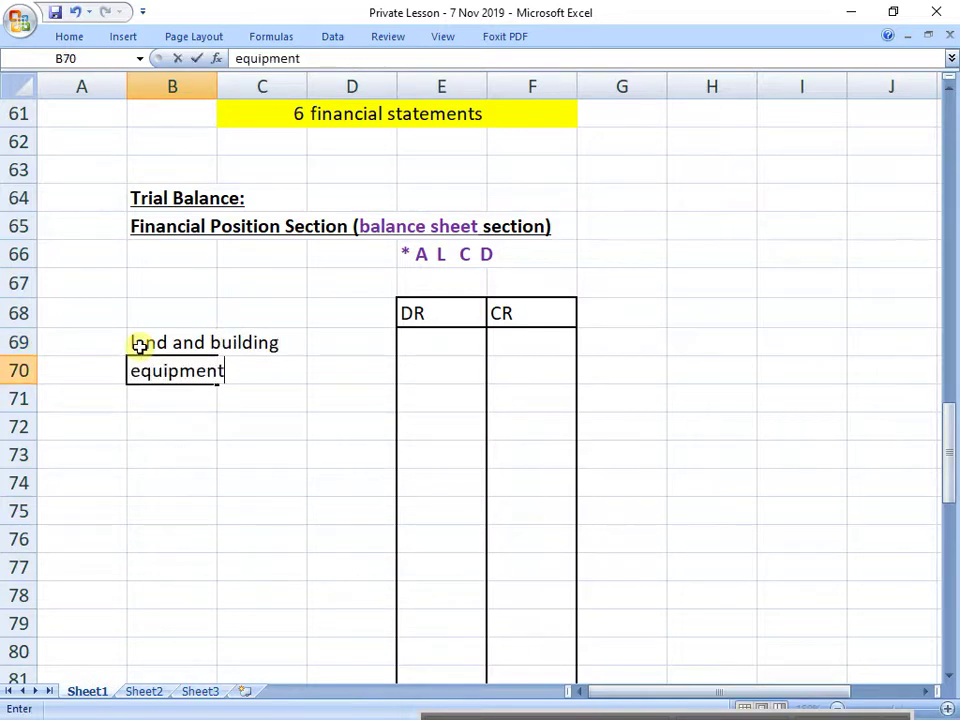
key("Return")
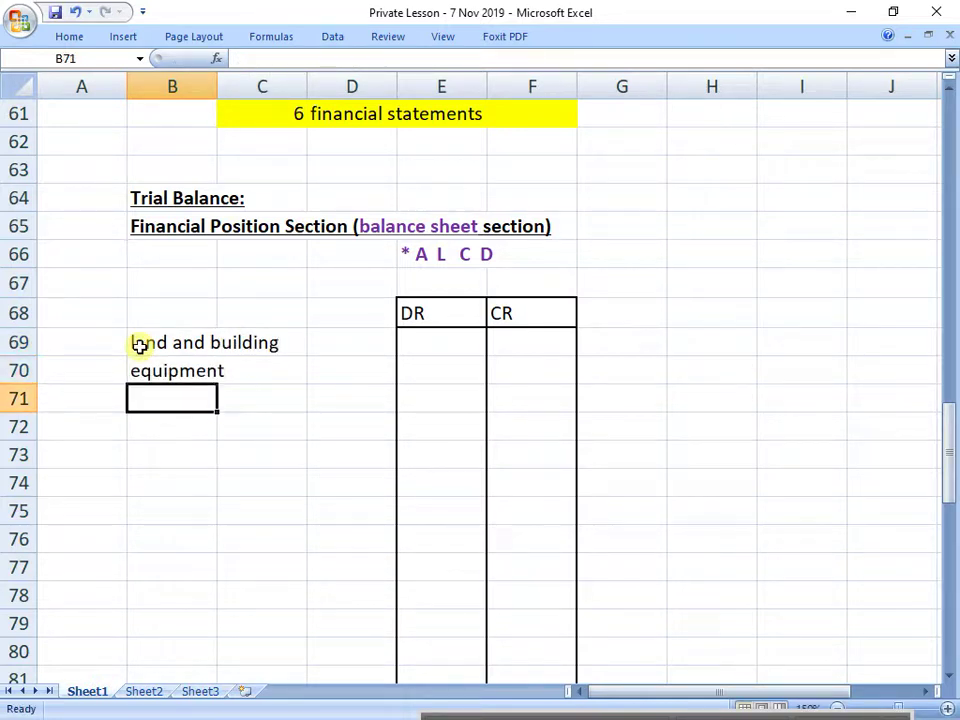
type("debtors")
key("Return")
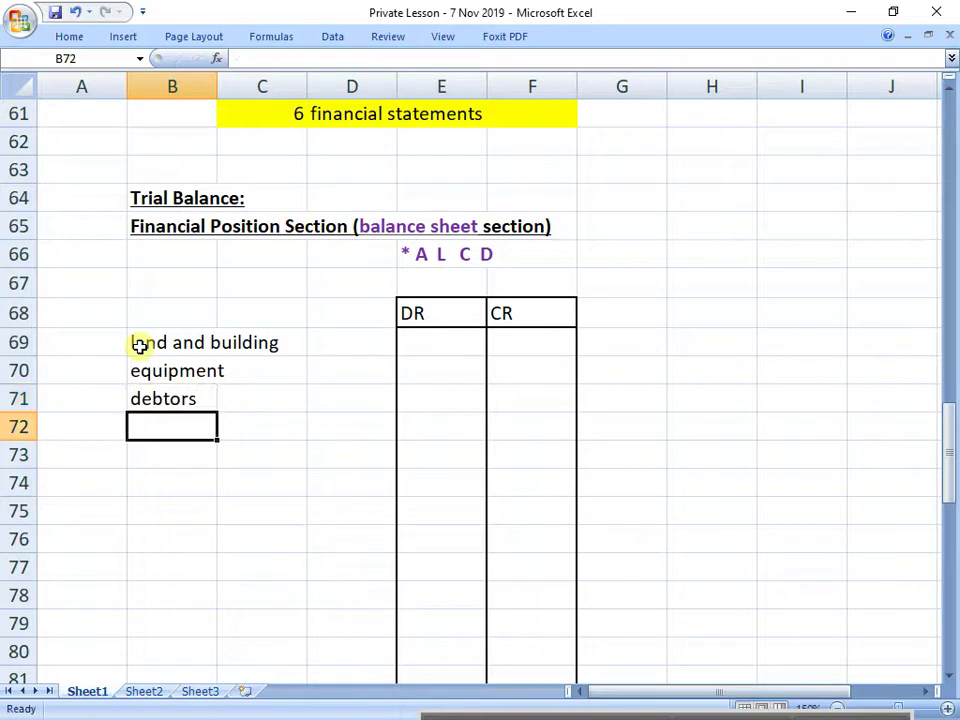
scroll(248, 427, "up", 7)
scroll(248, 427, "down", 7)
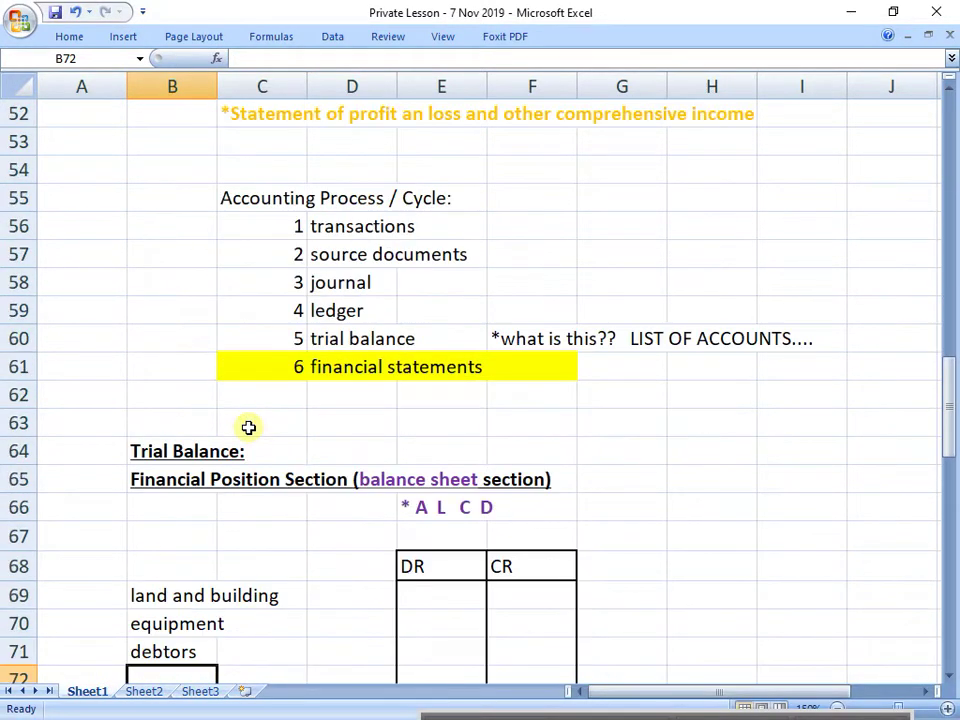
type("bank")
key("Return")
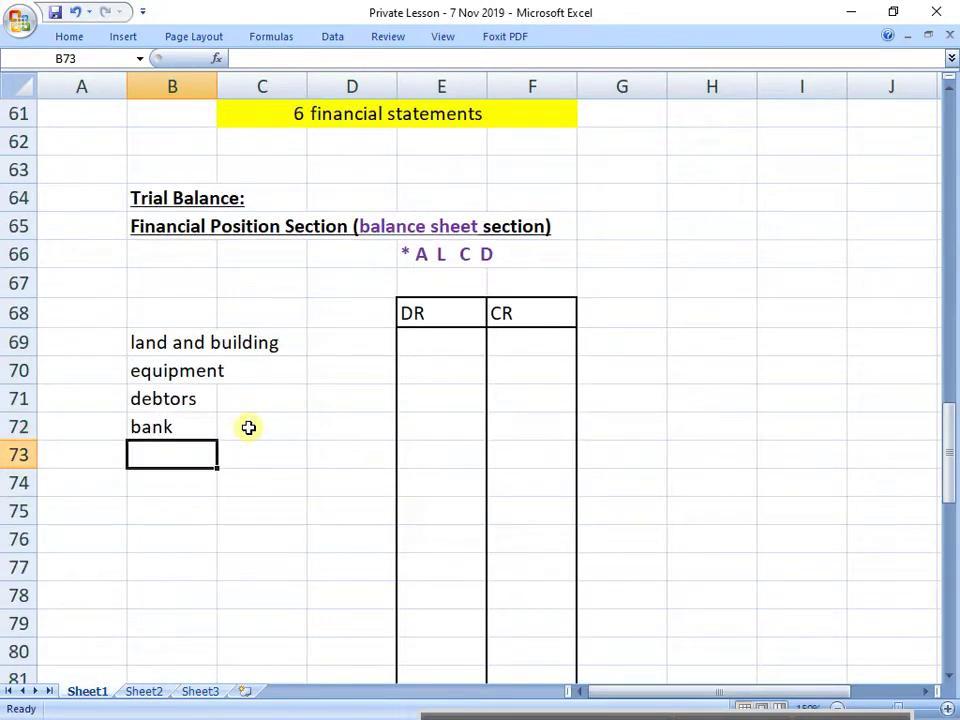
Add the accounts loan, creditors, capital and drawings in cells B73 to B76.
scroll(248, 427, "down", 1)
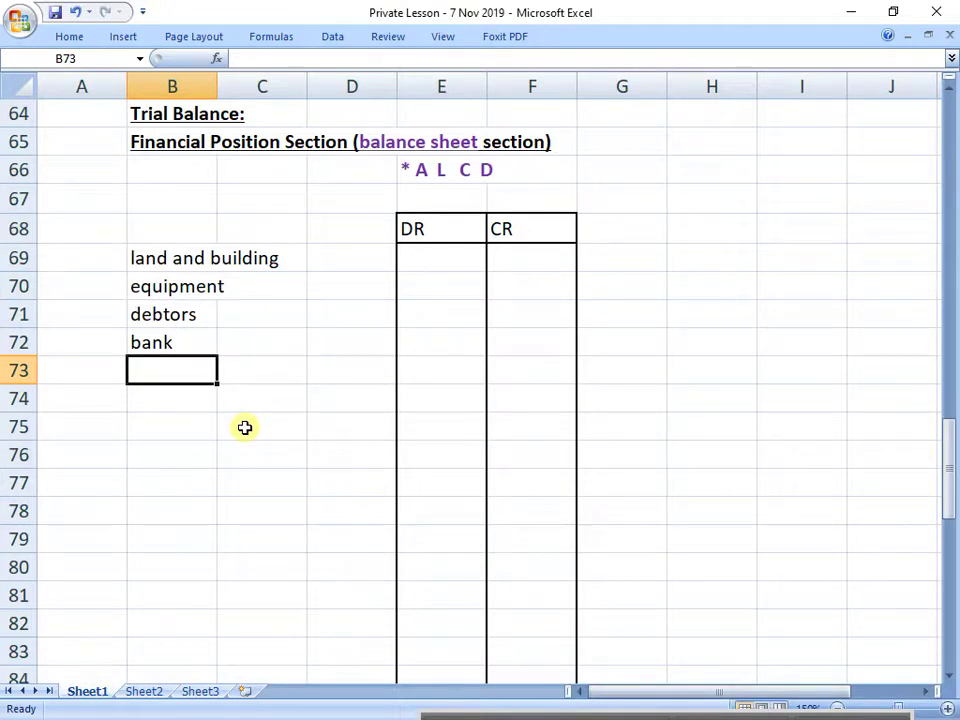
type("loan")
key("Return")
type("creditors")
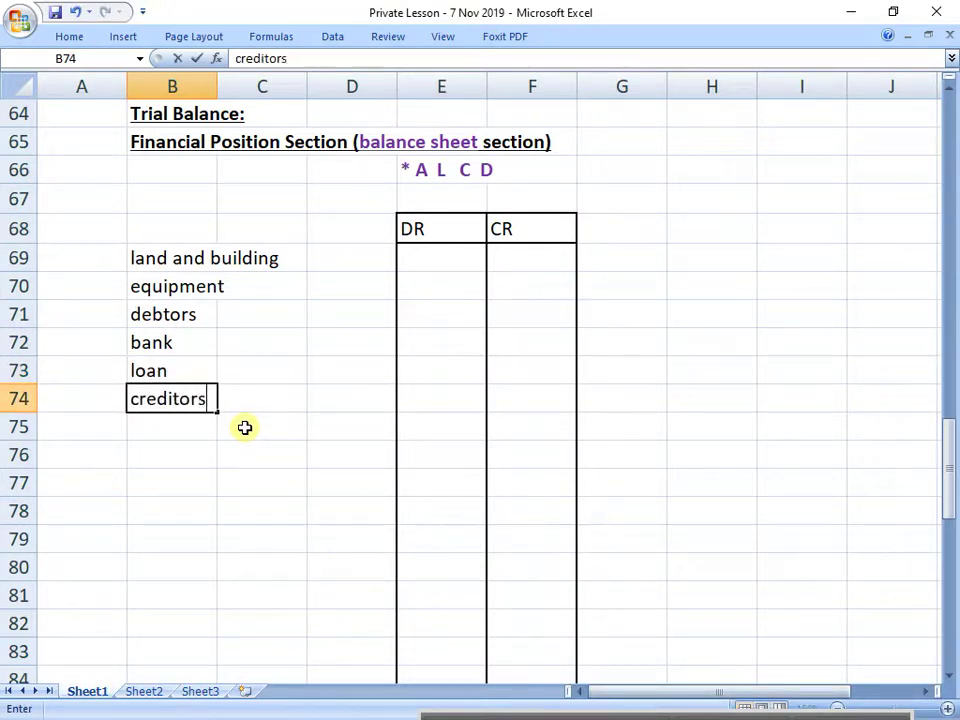
key("Return")
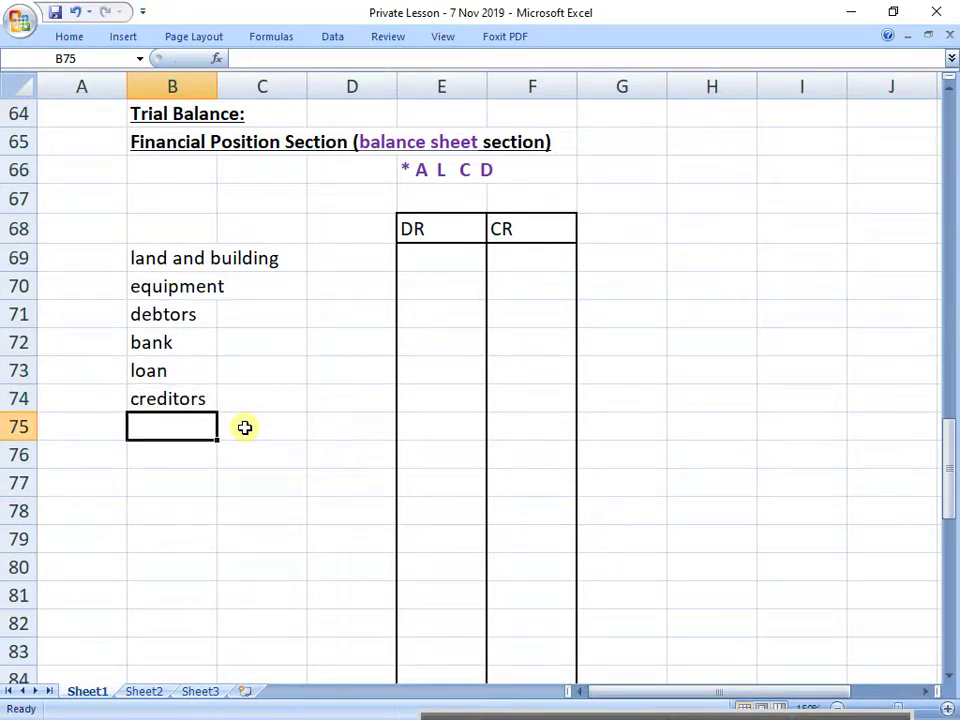
type("capital")
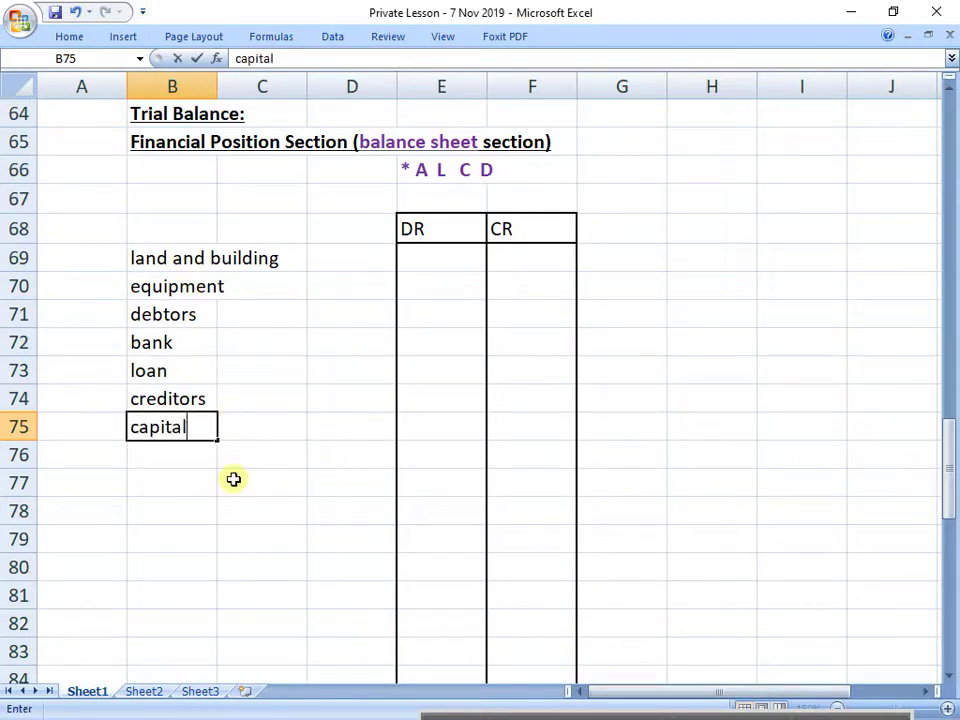
key("Return")
type("drawings")
key("Return")
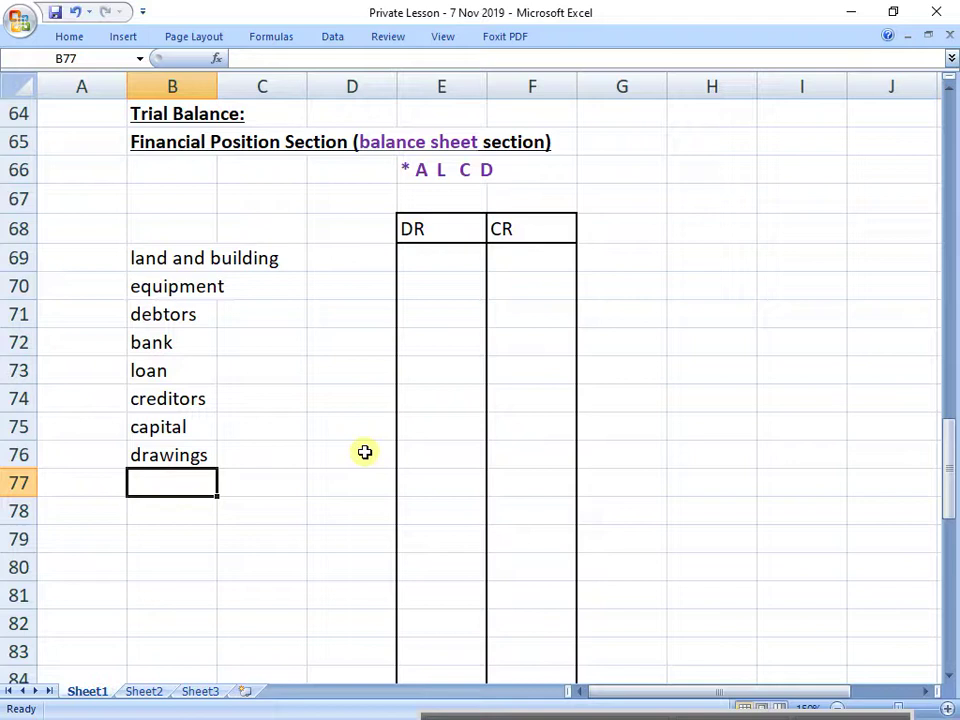
Enter the debit amounts 500 for land and building, 200 for equipment, 150 for debtors and 50 for bank in the DR column.
left_click(439, 274)
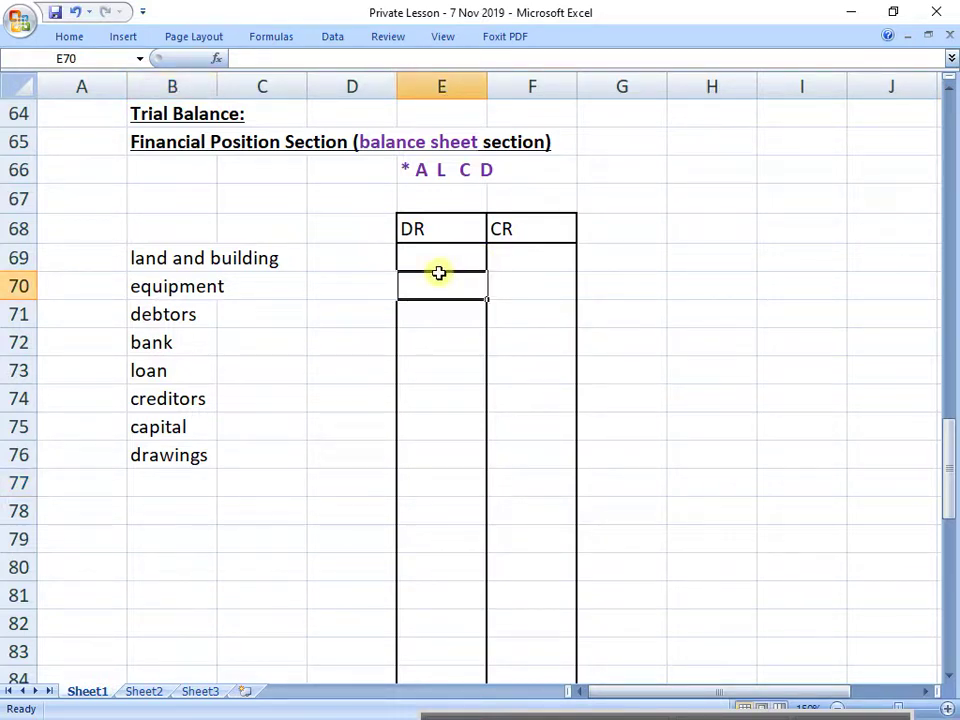
left_click(439, 270)
type("500")
key("Return")
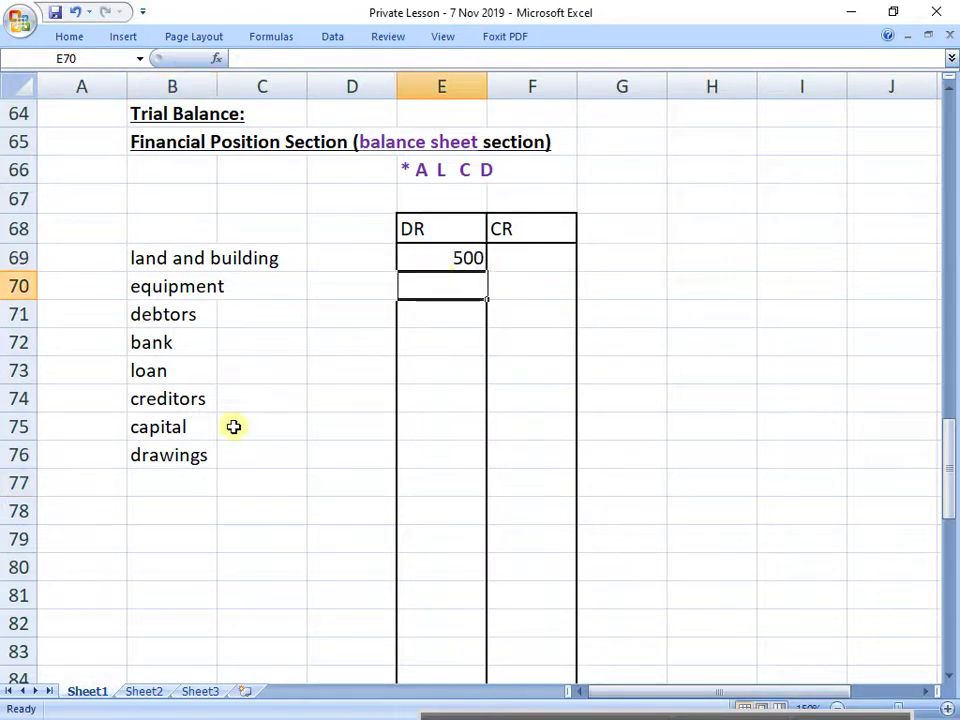
type("200")
key("Return")
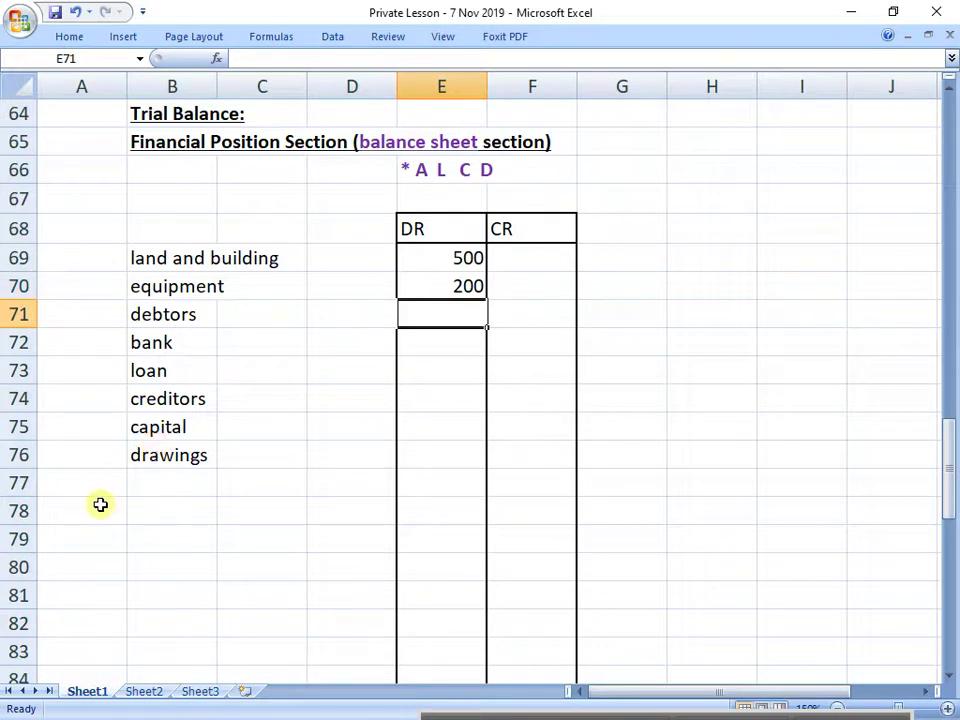
type("150")
key("Return")
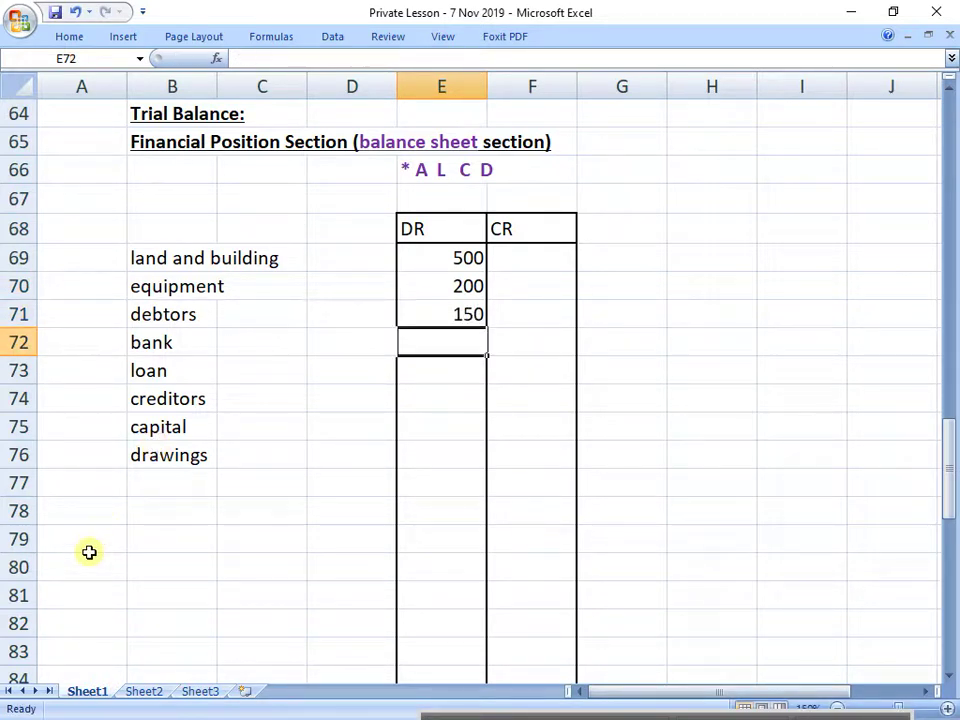
type("50")
key("Up")
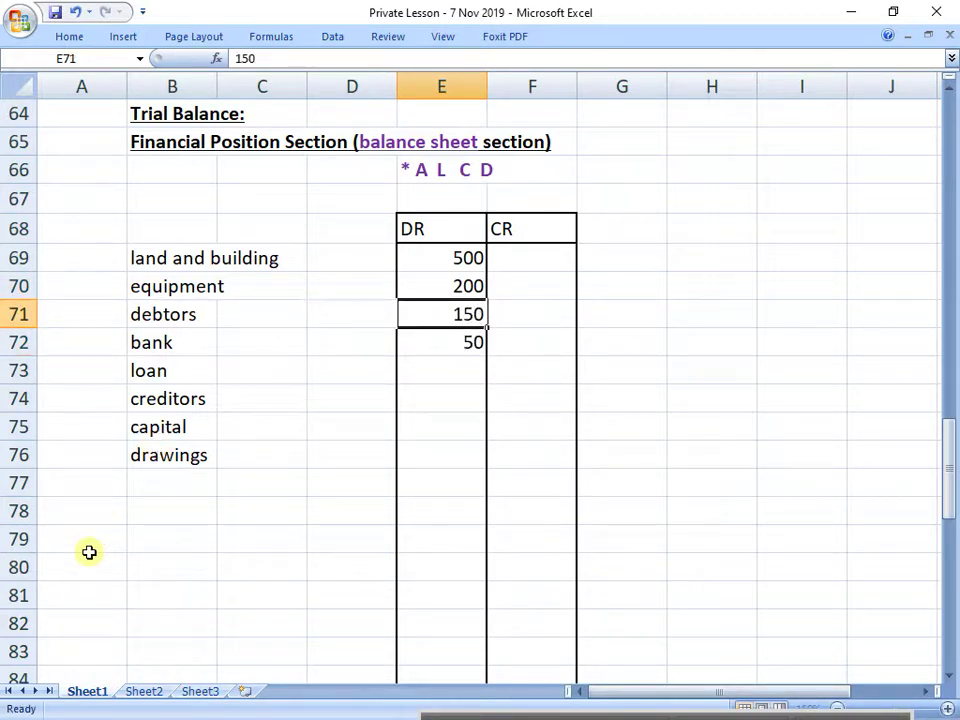
Compare the asset accounts and their debit amounts in the trial balance with the ASSET rule in the RULES section.
left_click(534, 373)
left_click_drag(216, 373, 551, 358)
left_click(551, 366)
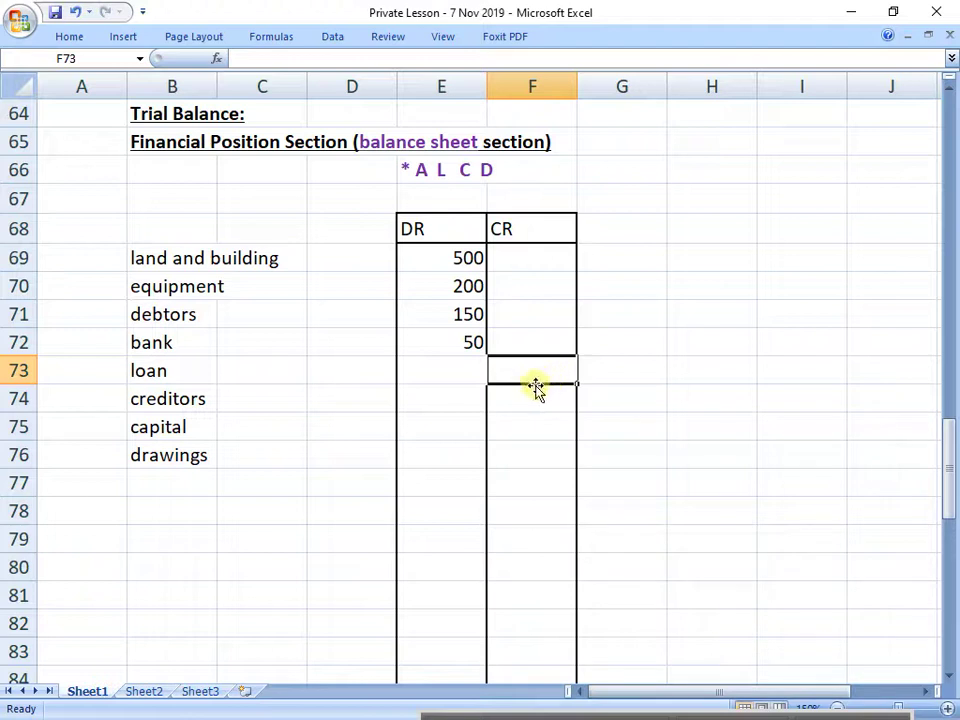
left_click_drag(166, 257, 472, 342)
scroll(212, 345, "up", 10)
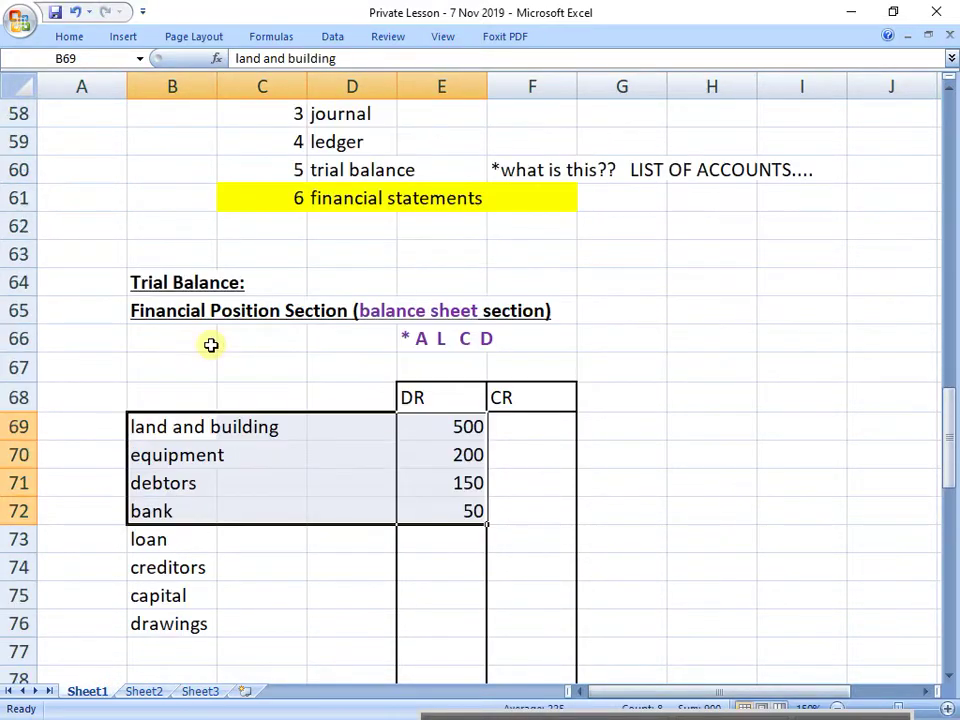
scroll(212, 345, "up", 5)
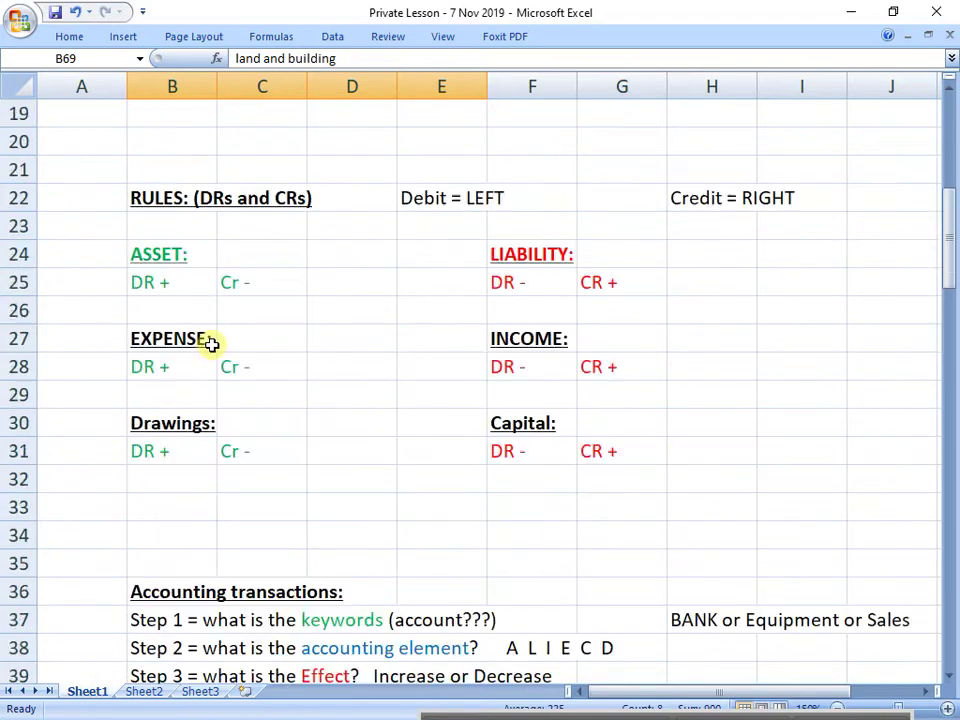
left_click_drag(156, 266, 244, 281)
Fill the DR + cells under ASSET, EXPENSE and Drawings (B25, B28 and B31) with yellow.
left_click(170, 284)
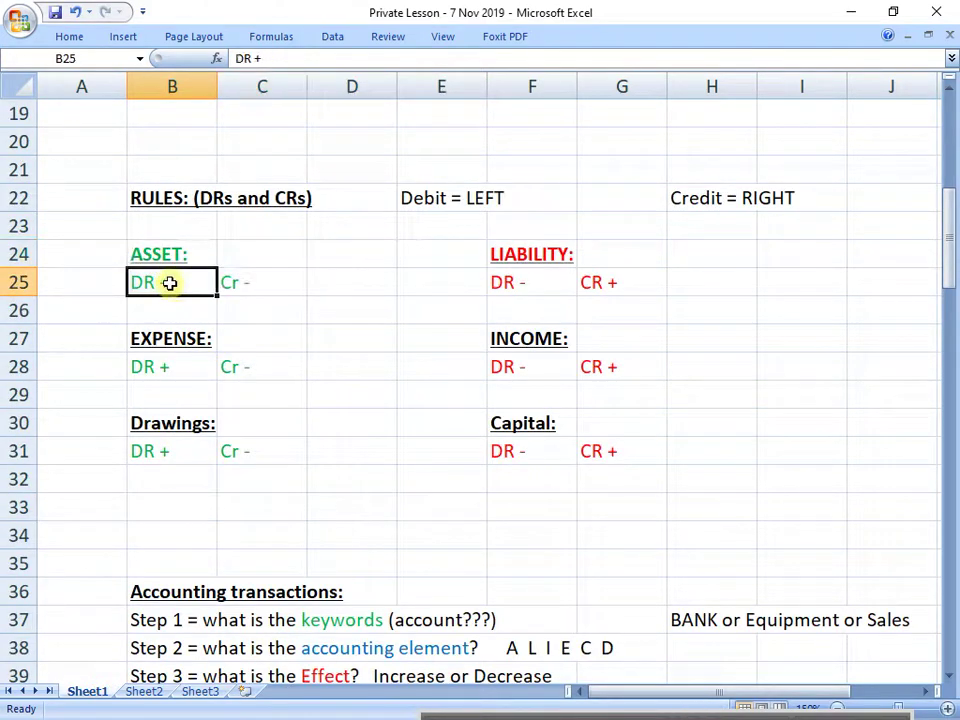
left_click(70, 38)
left_click(203, 98)
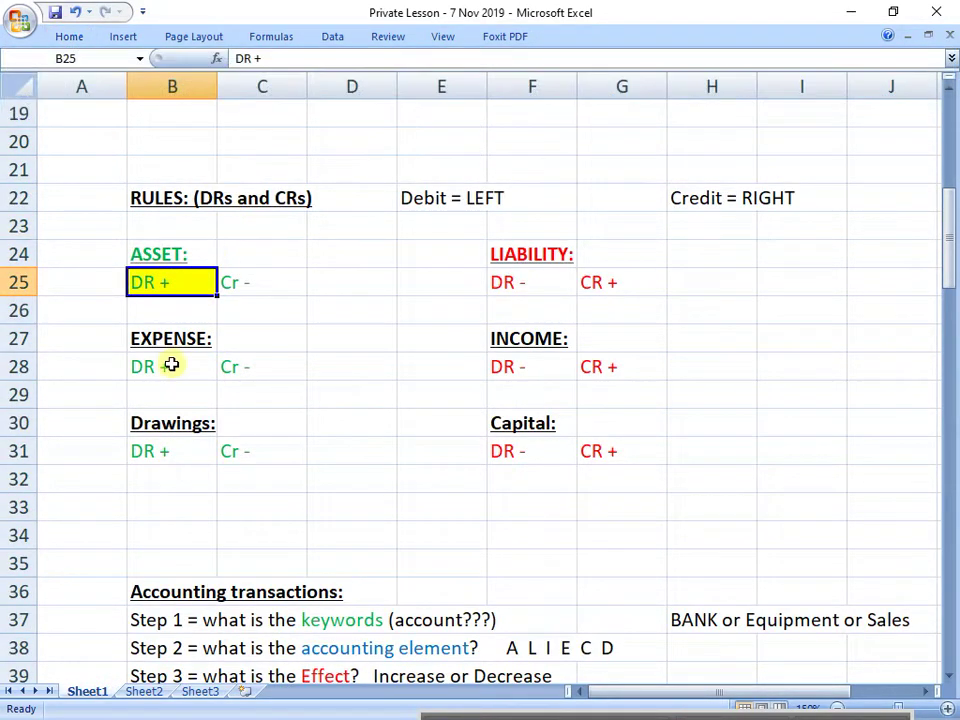
left_click(170, 364)
left_click(77, 40)
left_click(200, 99)
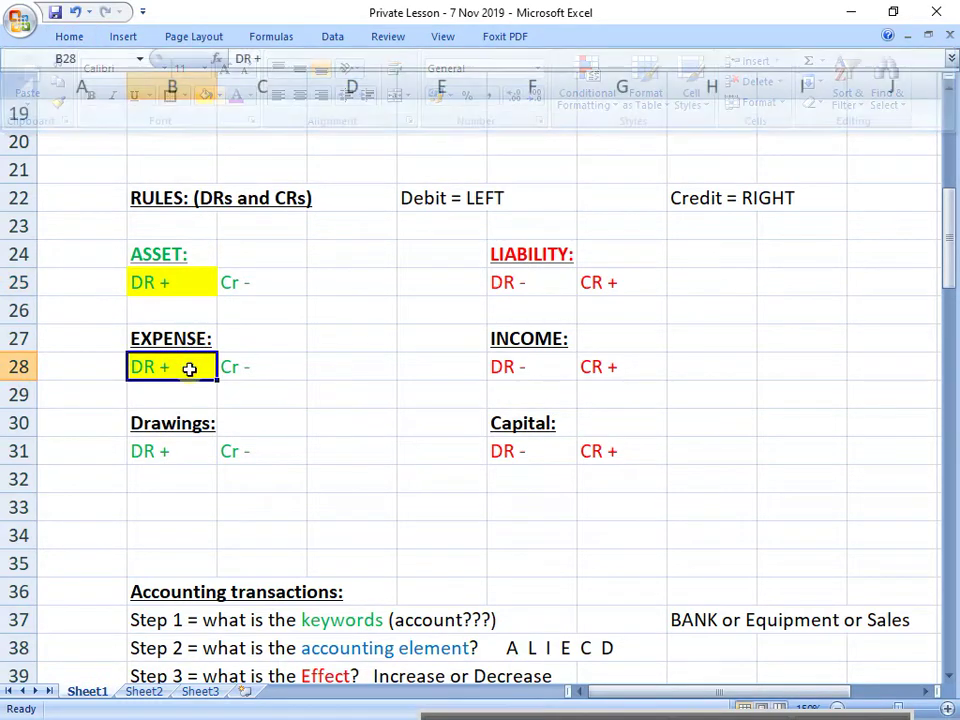
left_click(178, 447)
left_click(70, 37)
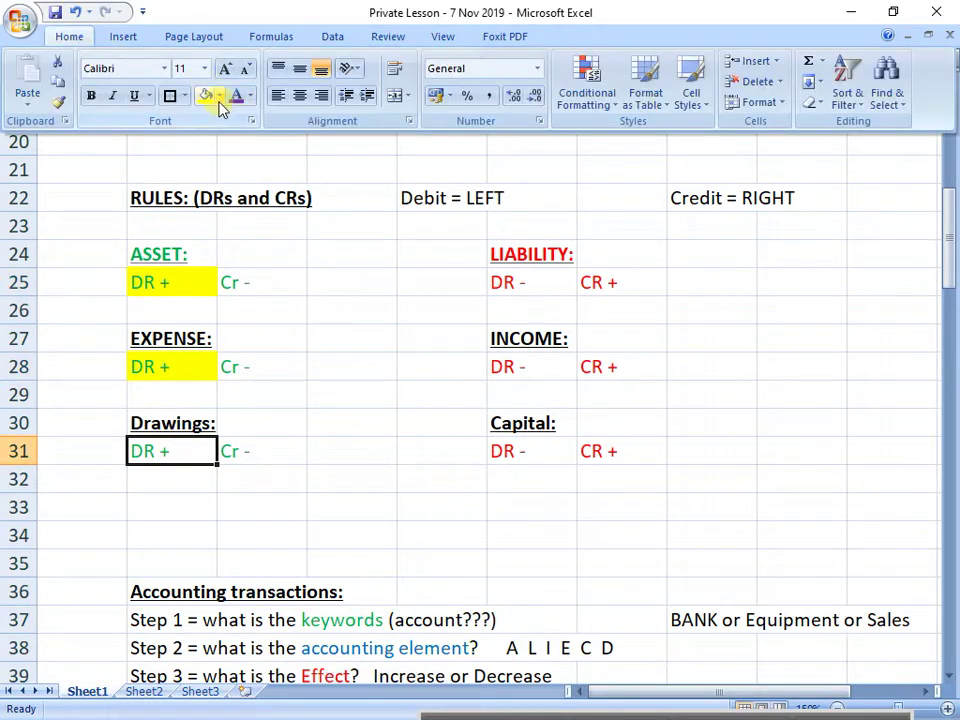
left_click(205, 98)
Fill the CR + cells under LIABILITY, INCOME and Capital (G25, G28 and G31) with yellow.
left_click(605, 283)
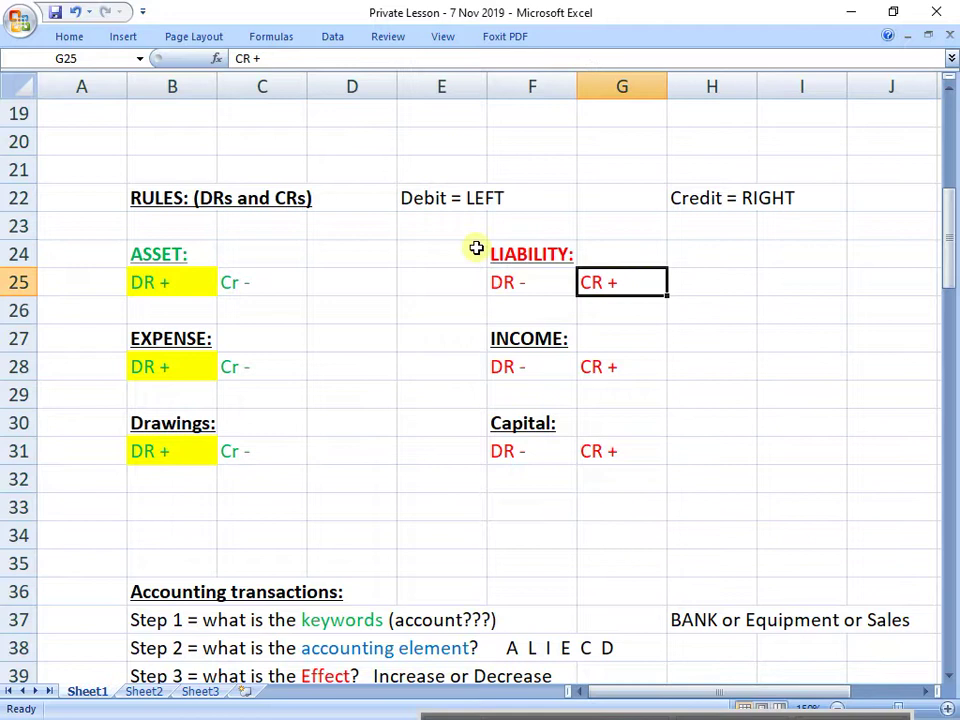
left_click(70, 37)
left_click(215, 96)
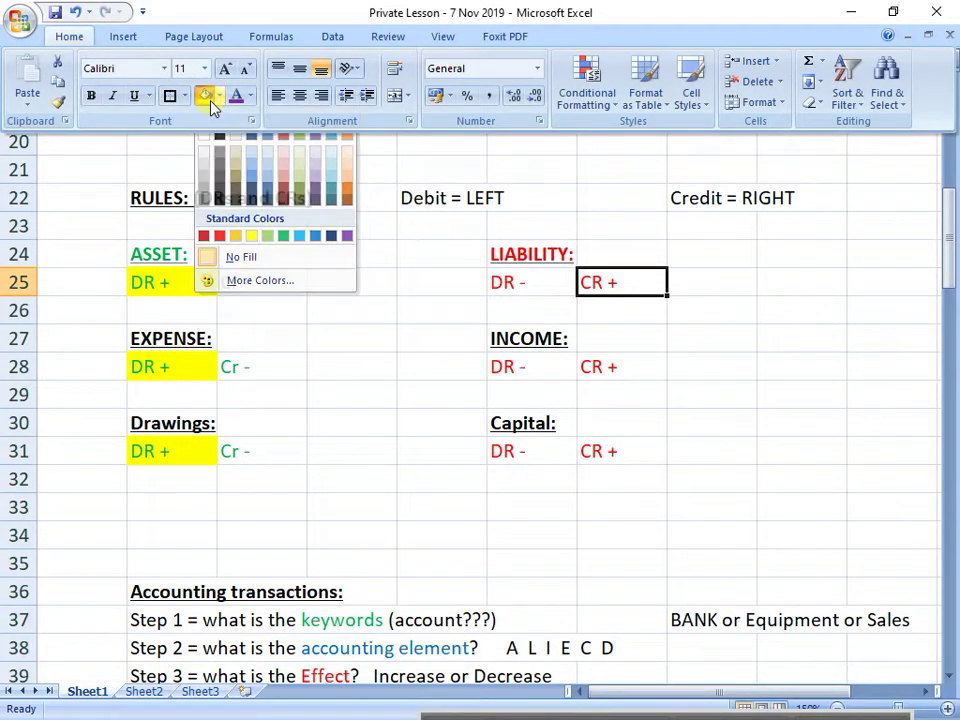
left_click(208, 99)
left_click(610, 367)
left_click(70, 37)
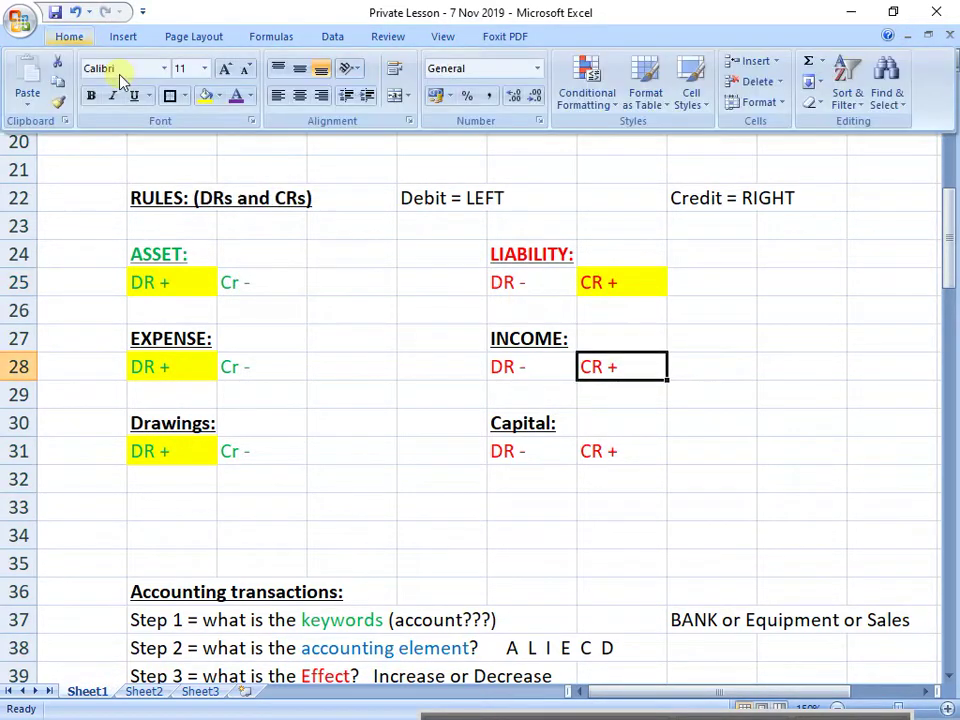
left_click(210, 100)
left_click(639, 441)
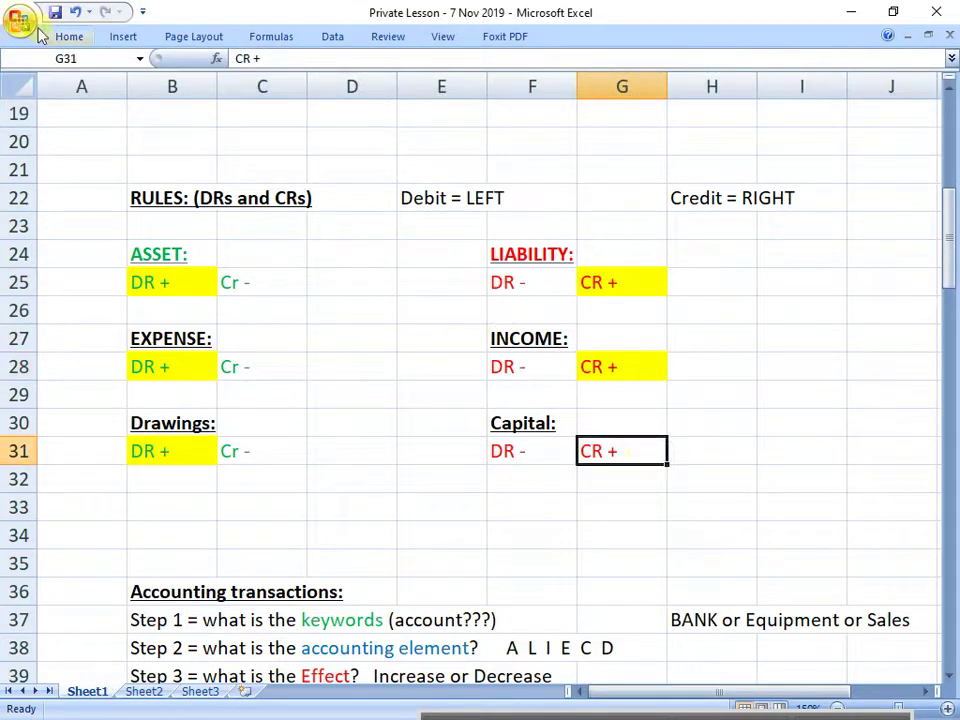
left_click(68, 37)
left_click(206, 97)
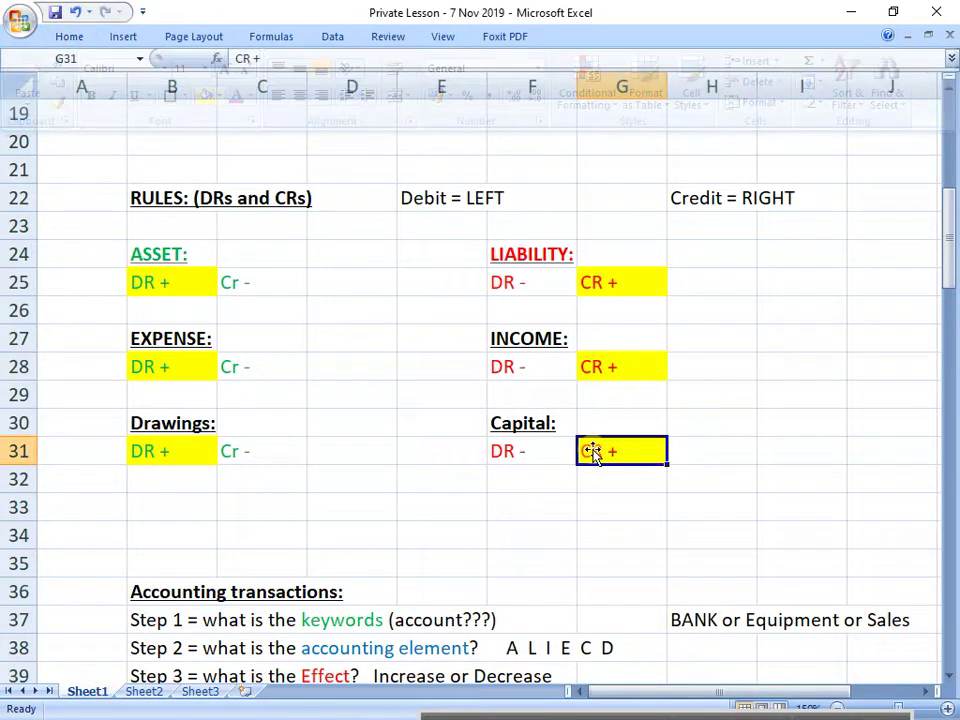
Add the note "*balances are on the + side" in cell D33 below the rules.
left_click(339, 510)
type("*")
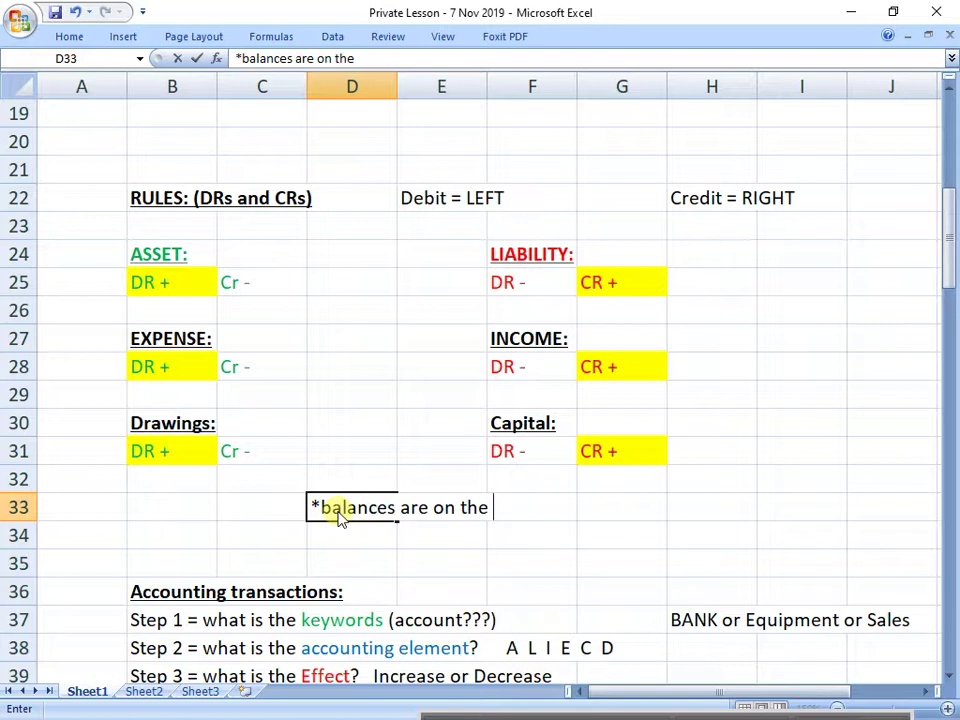
key("Return")
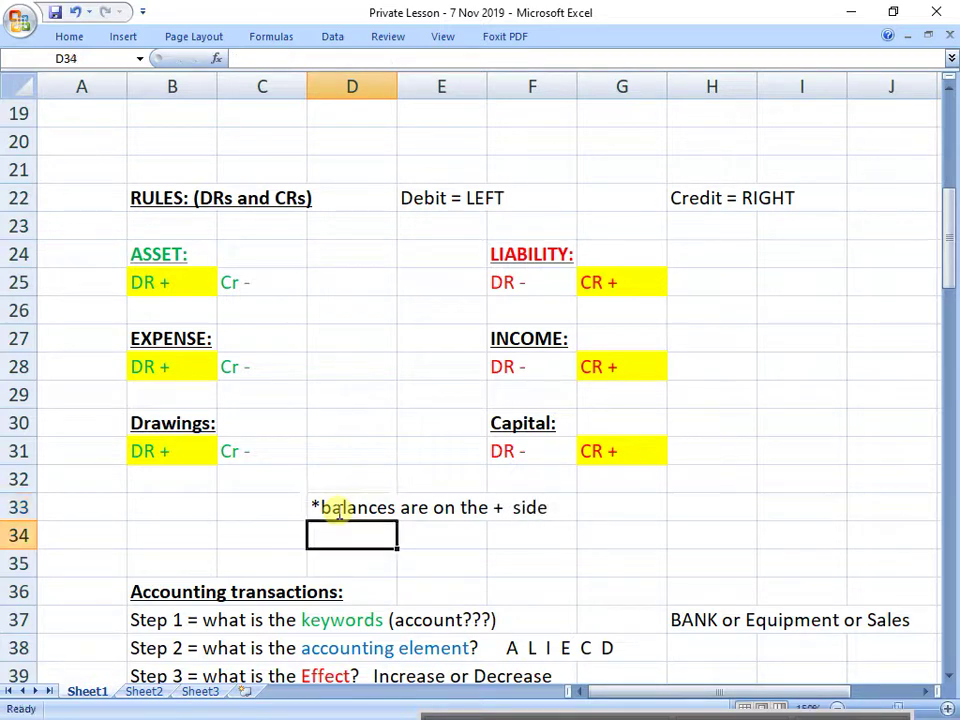
Review the balances note against the asset, liability and income rules, and the whole RULES block.
left_click_drag(337, 513, 576, 539)
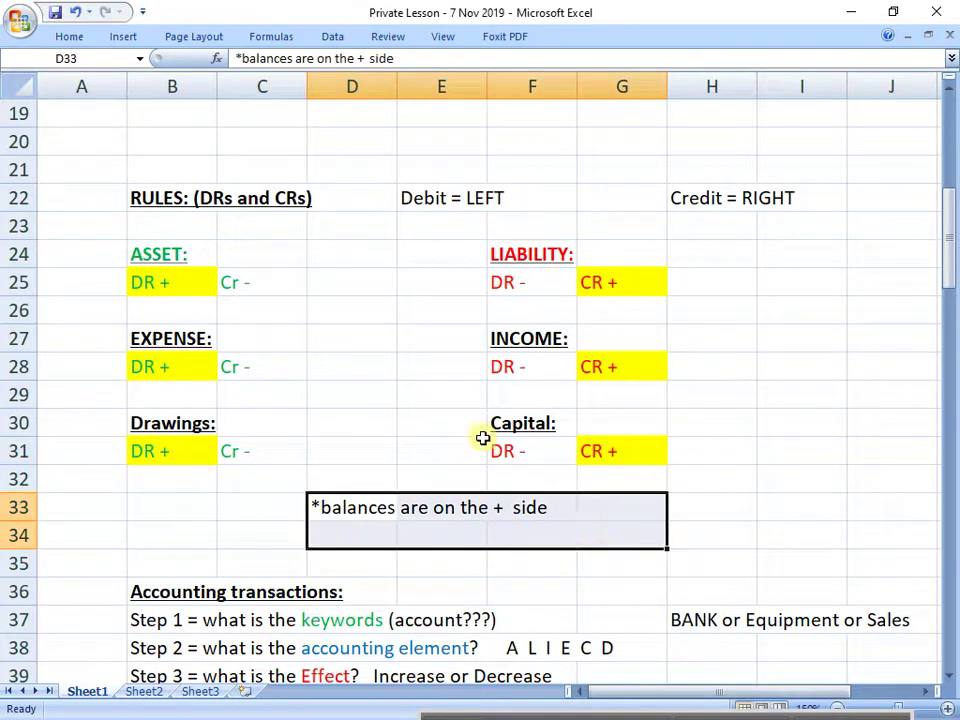
left_click_drag(184, 264, 219, 272)
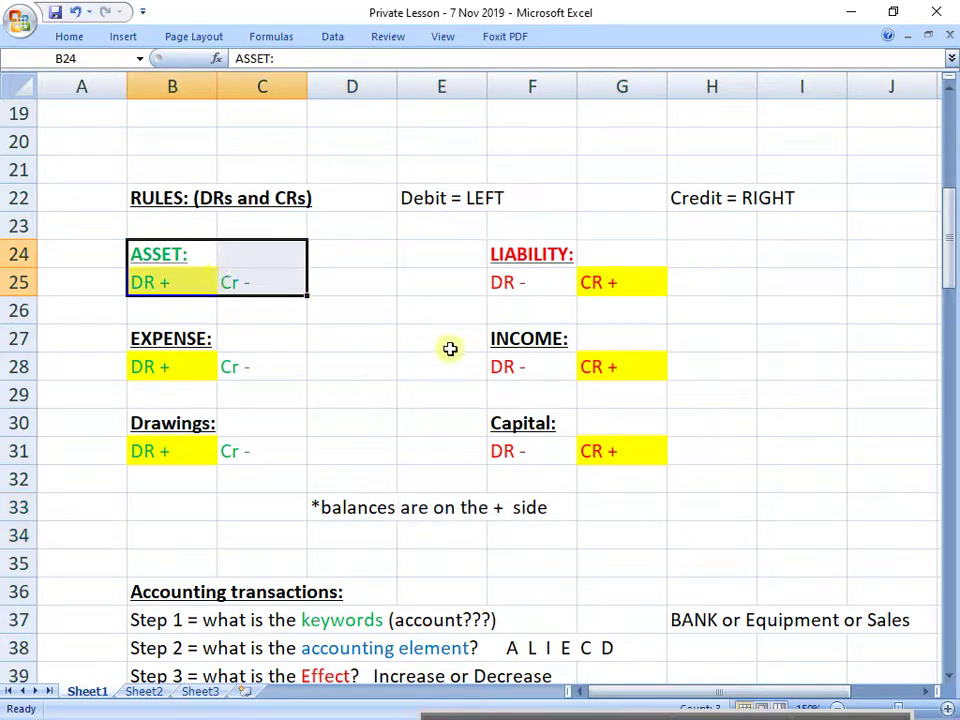
left_click_drag(525, 257, 646, 282)
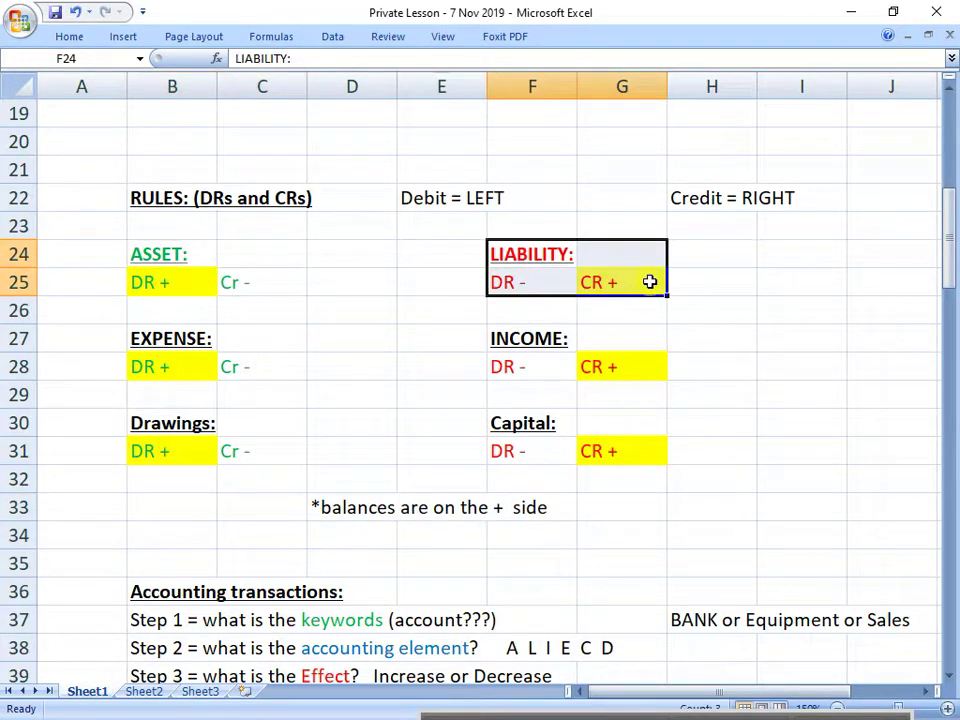
left_click_drag(557, 343, 629, 374)
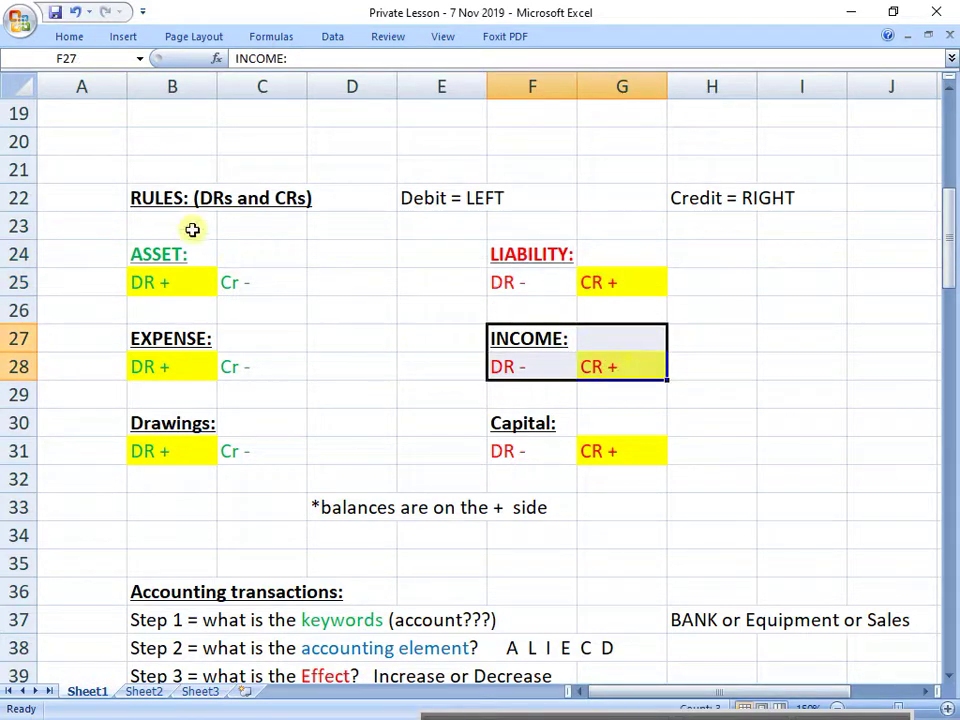
left_click_drag(180, 198, 683, 451)
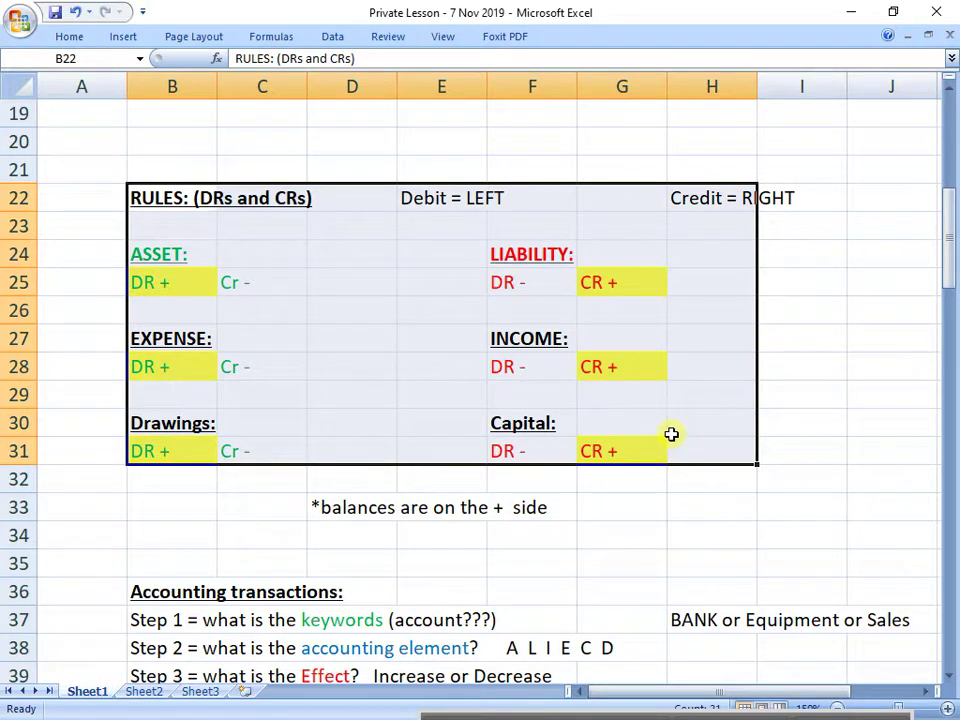
Enter the credit amounts 30 for loan, 80 for creditors and 200 for capital in the trial balance's CR column.
scroll(670, 445, "down", 16)
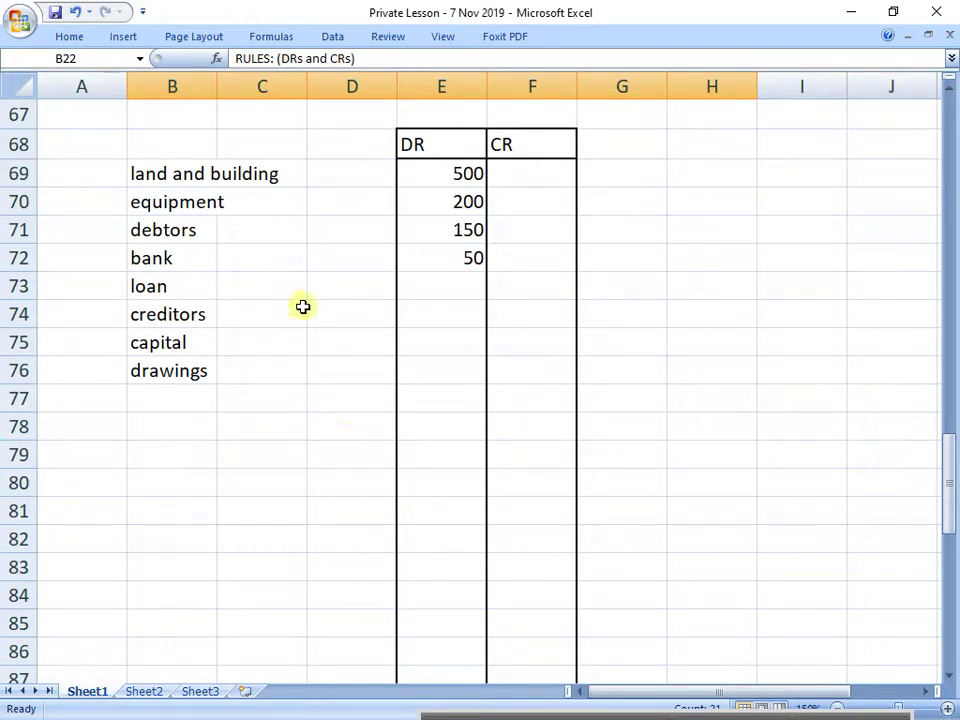
scroll(323, 310, "up", 1)
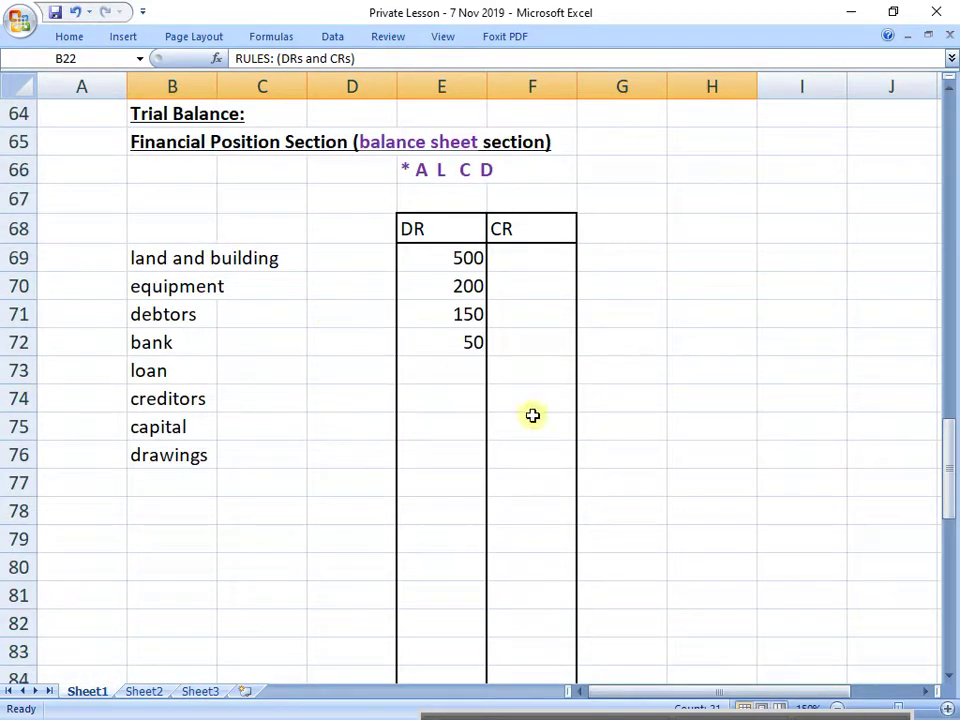
left_click(549, 373)
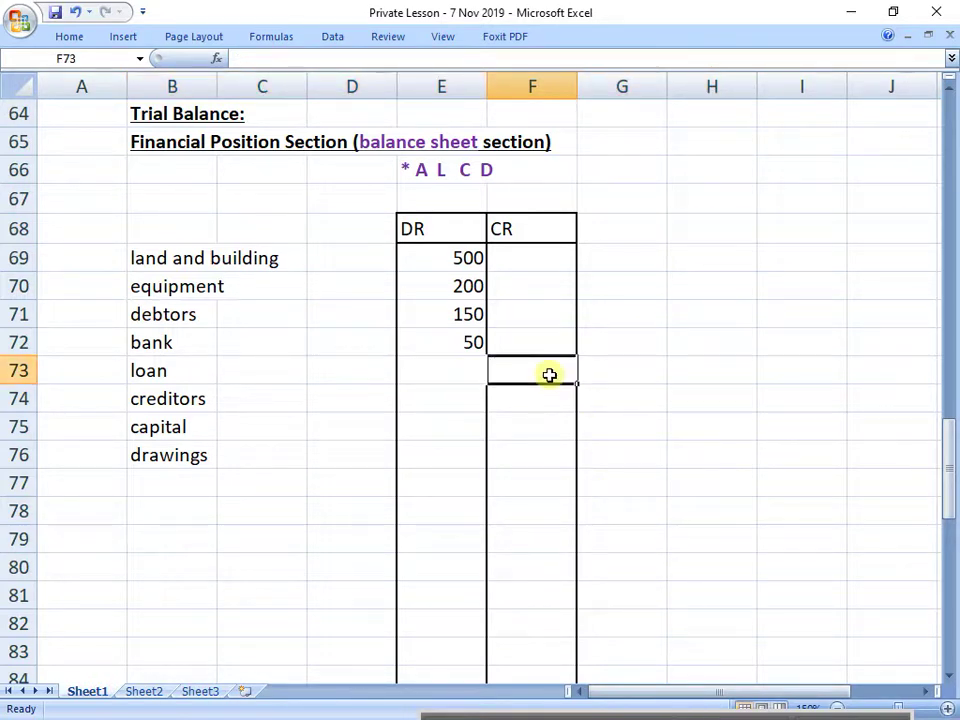
type("30")
key("Return")
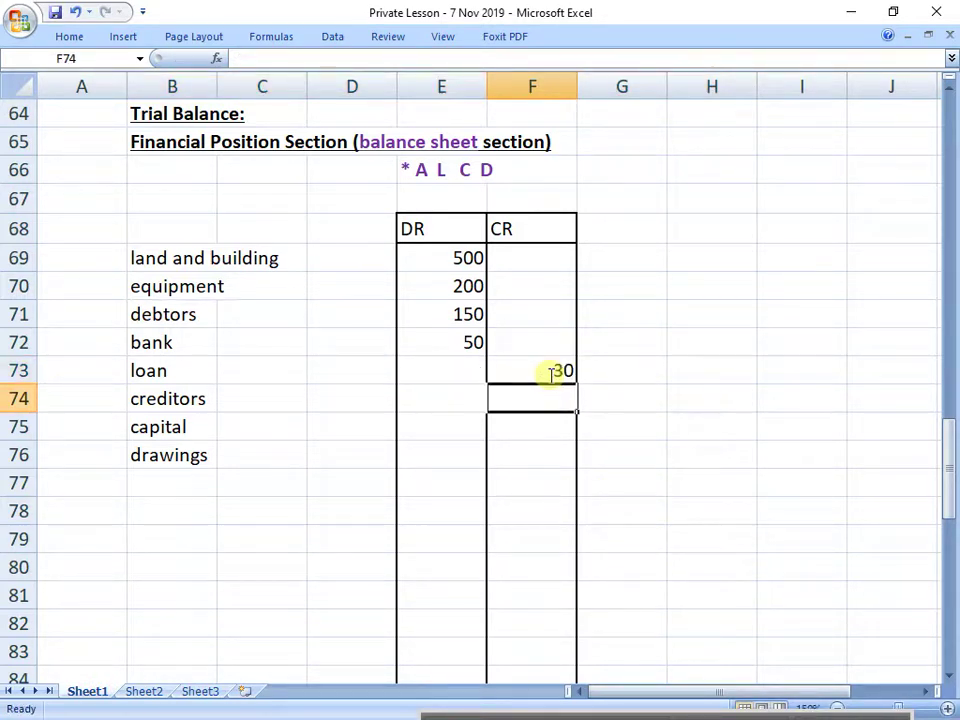
type("80")
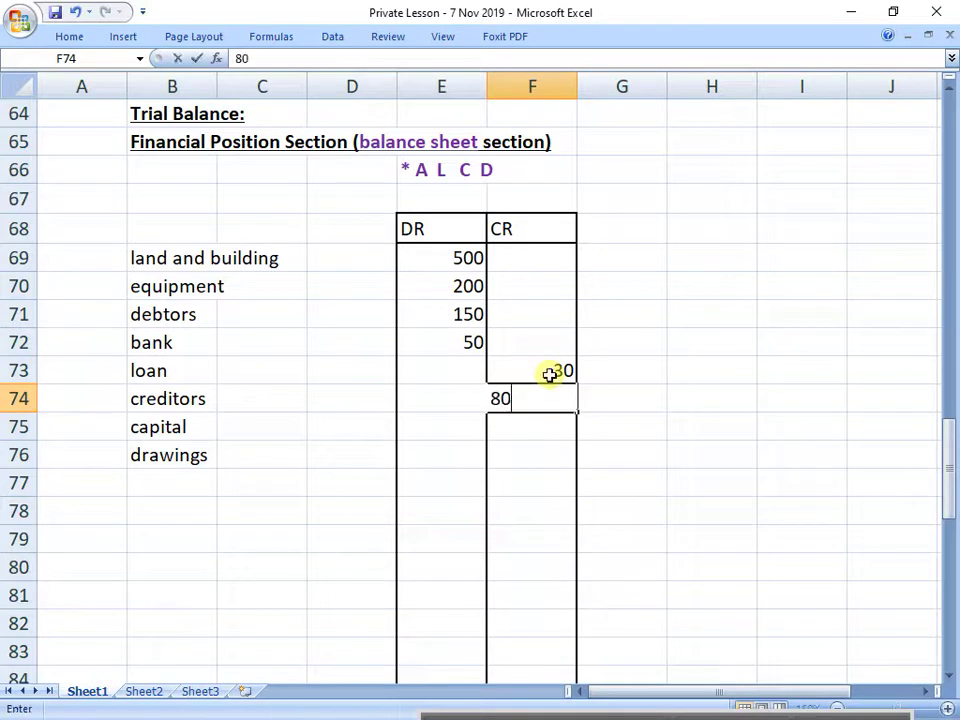
key("Return")
type("200")
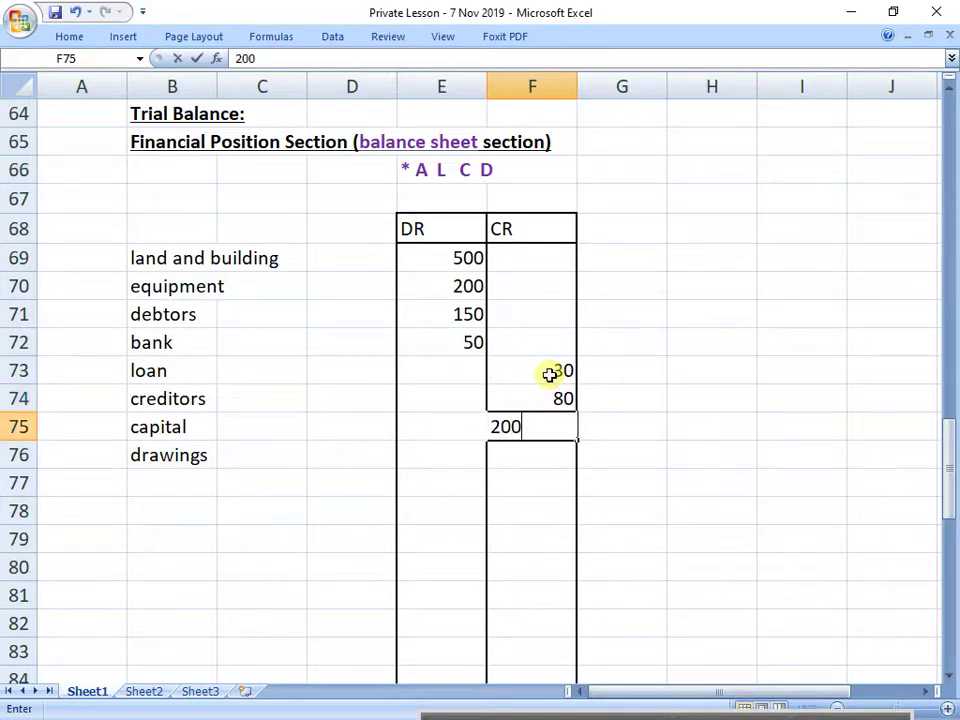
key("Return")
Enter the debit amount 60 for drawings in cell E76.
key("Left")
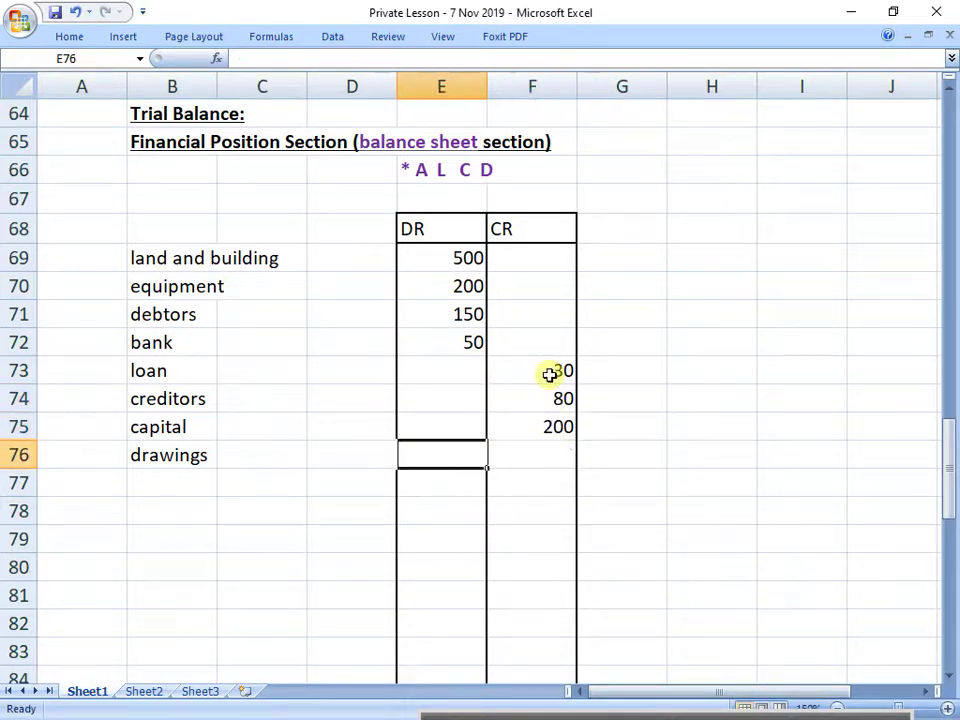
type("5")
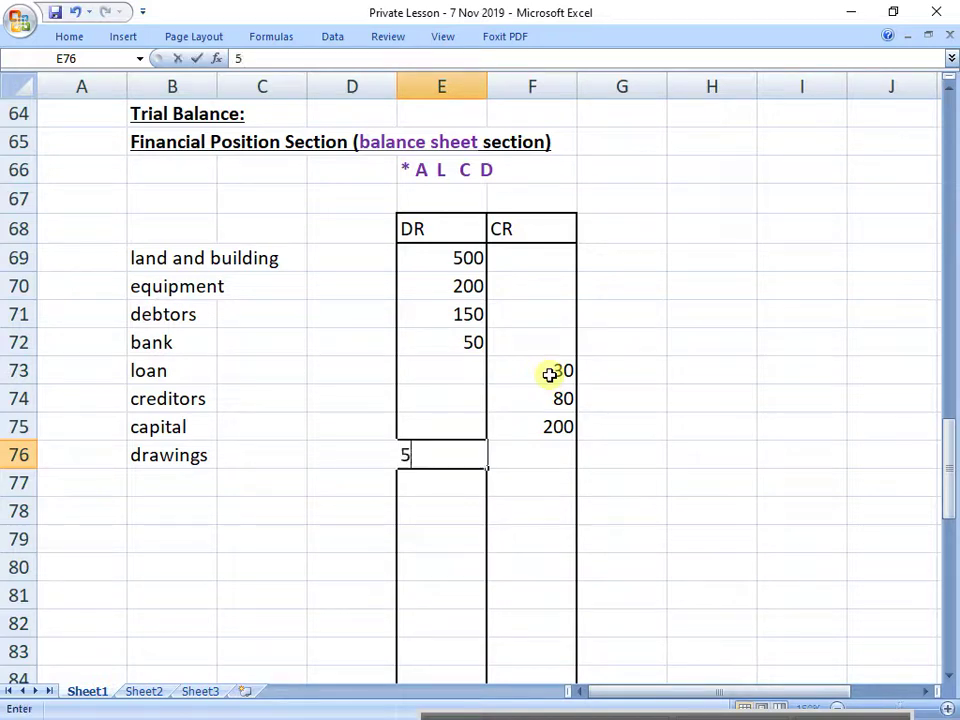
type("0")
key("Return")
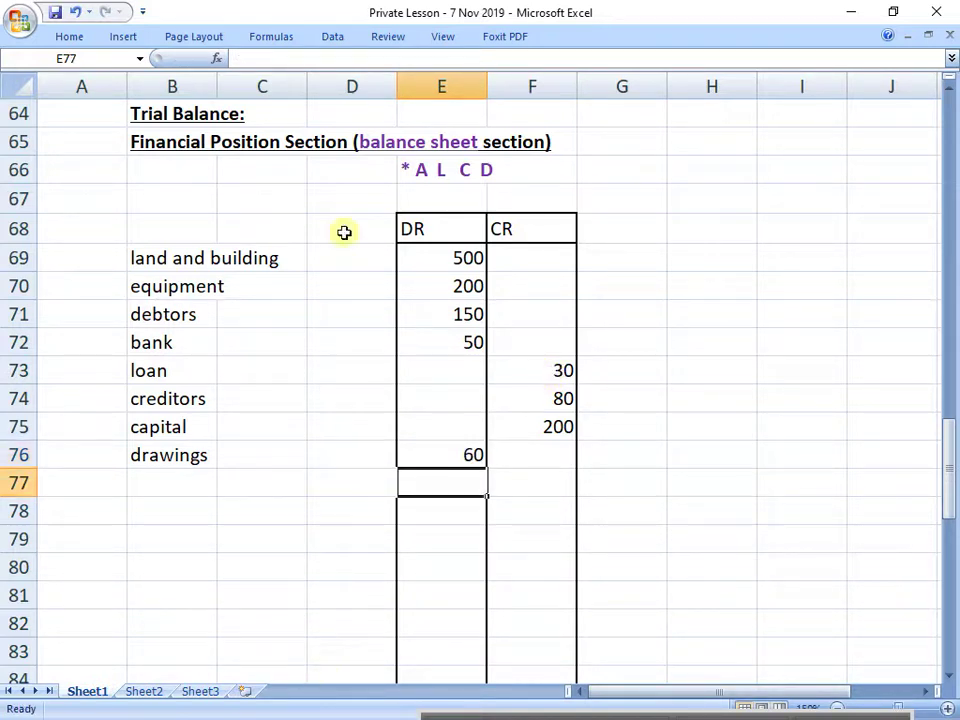
Label the land and building row as "asset" in cell G69 beside the CR column.
left_click(952, 677)
left_click(952, 677)
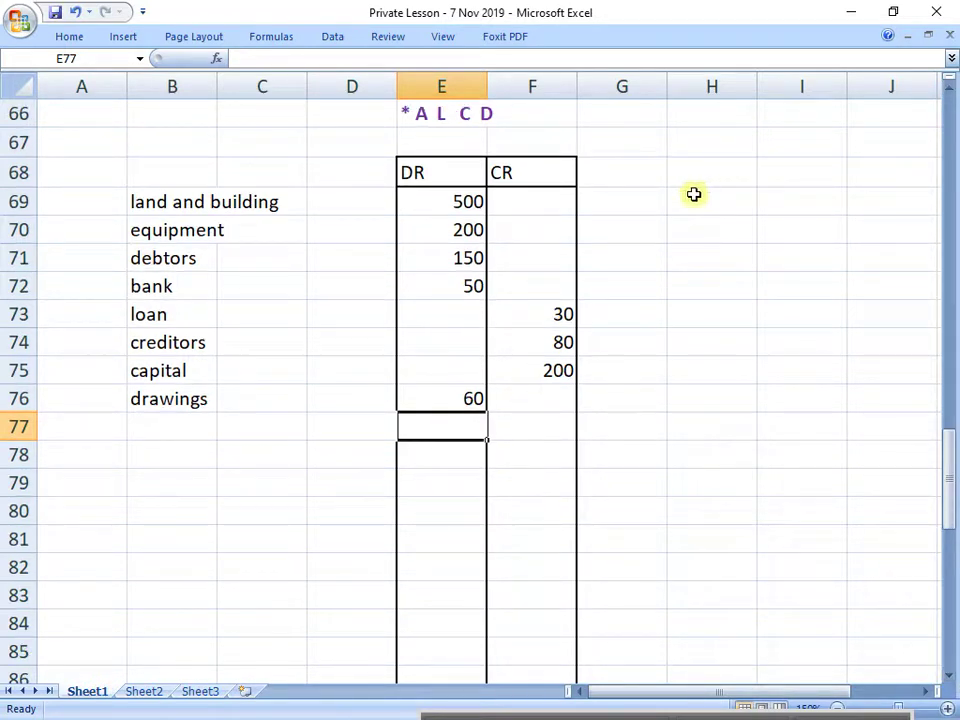
left_click(623, 208)
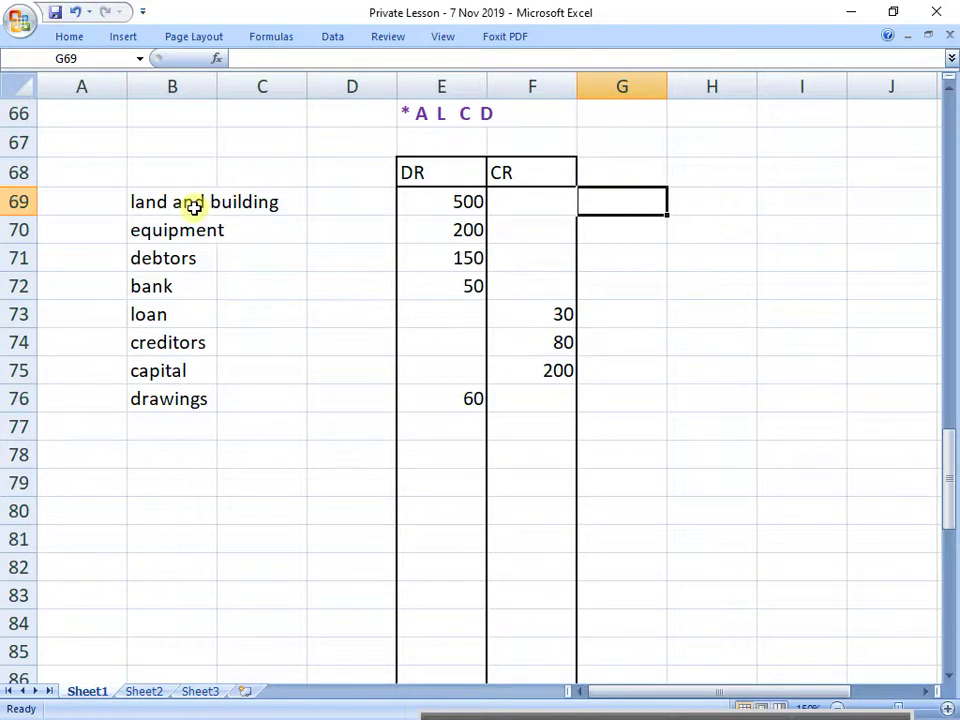
type("asset")
key("Return")
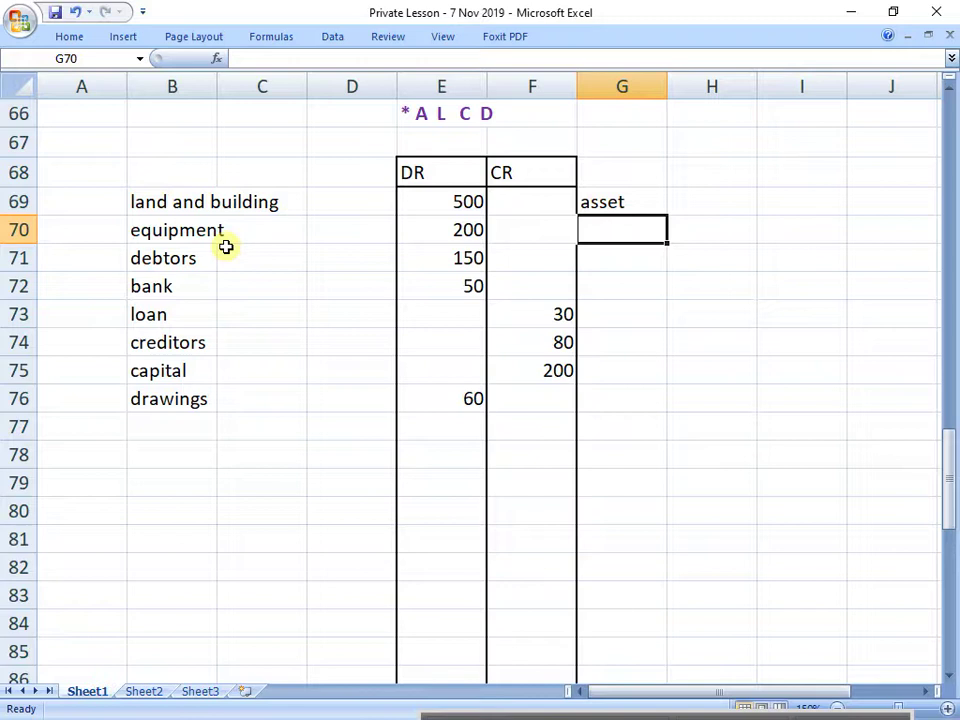
Compare the drawings row of the trial balance with the Drawings rule and its DR + side in B31.
left_click_drag(150, 400, 540, 407)
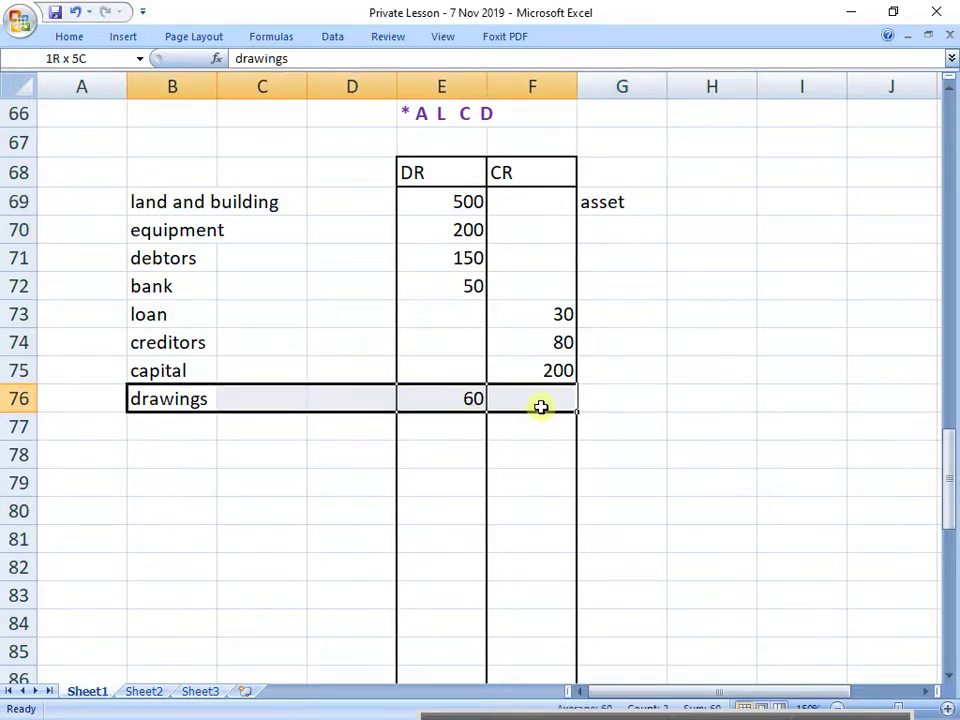
scroll(371, 454, "up", 15)
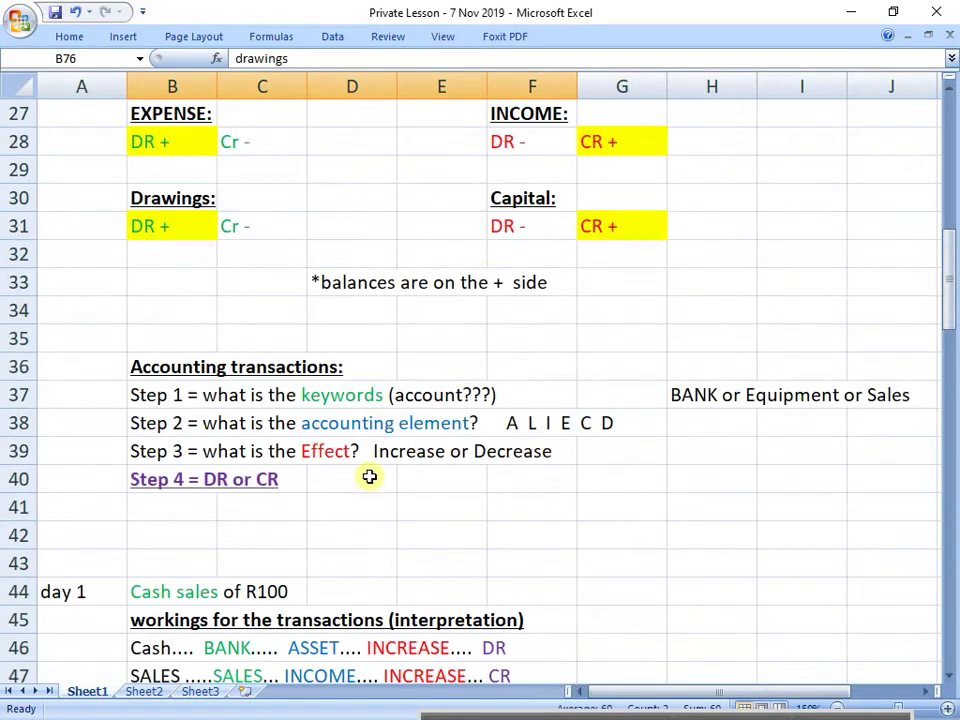
left_click_drag(141, 366, 281, 381)
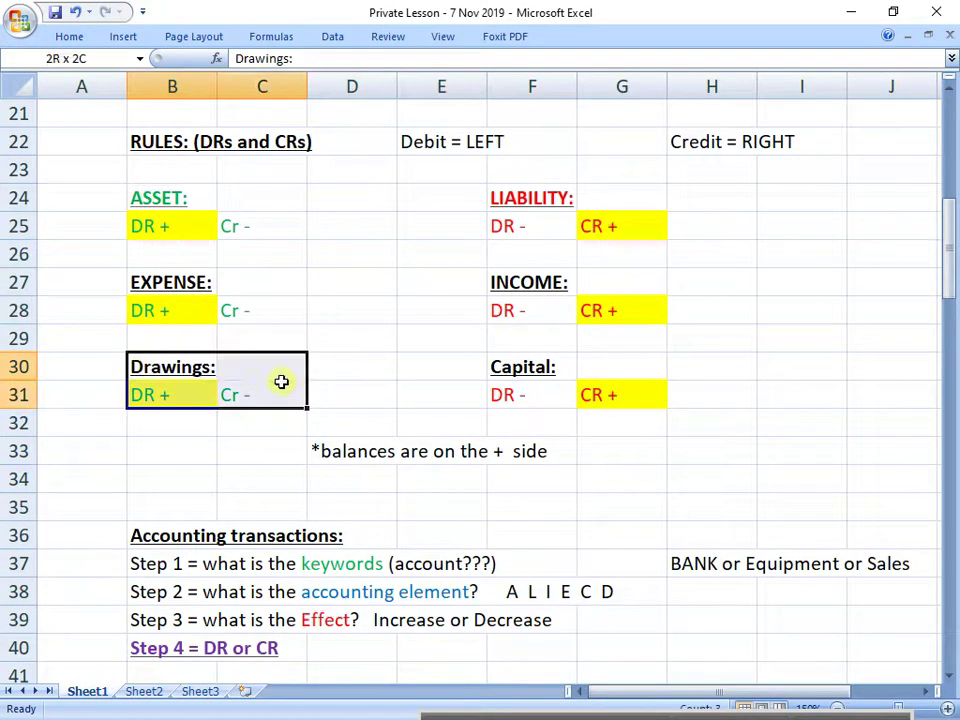
left_click(183, 395)
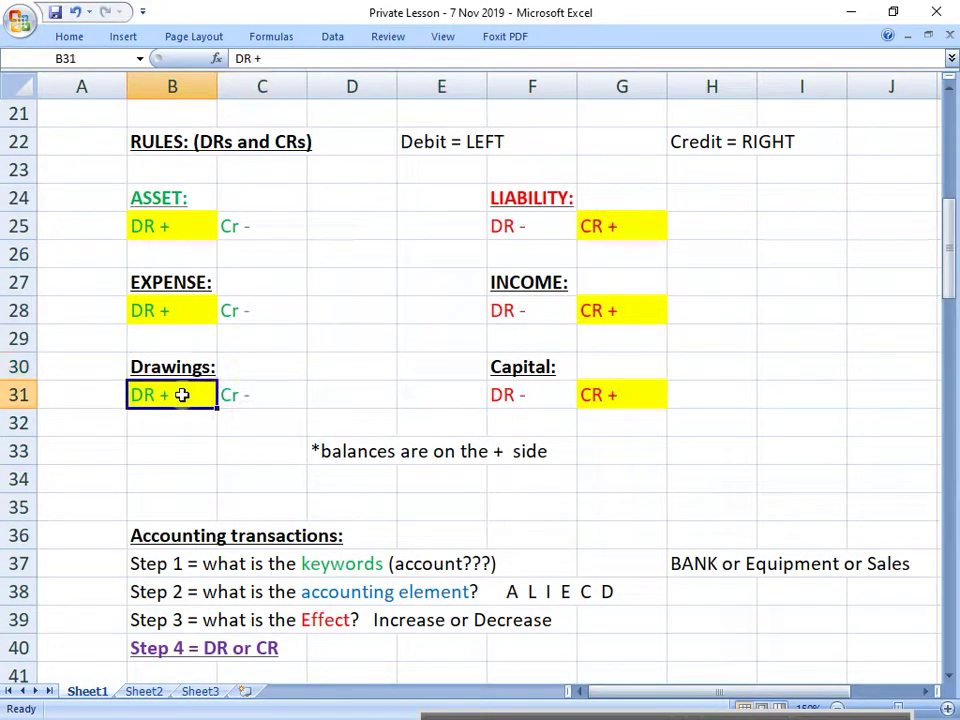
Copy the "asset" label from G69 to the equipment, debtors and bank rows in G70, G71 and G72.
scroll(182, 396, "down", 14)
scroll(182, 398, "down", 2)
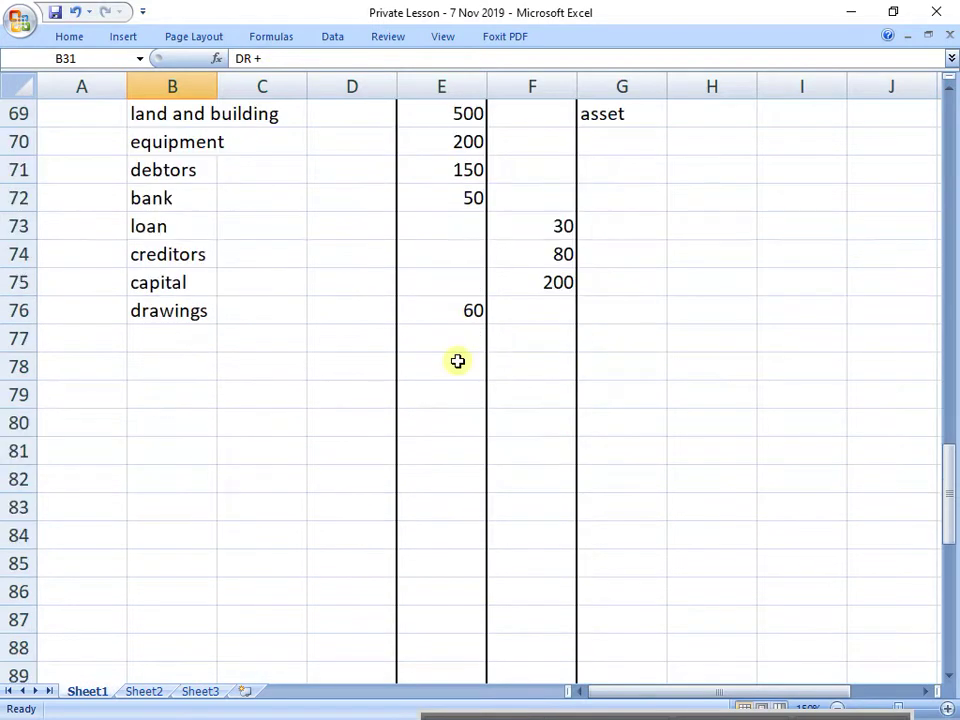
scroll(456, 360, "up", 1)
left_click_drag(178, 203, 519, 405)
left_click(623, 191)
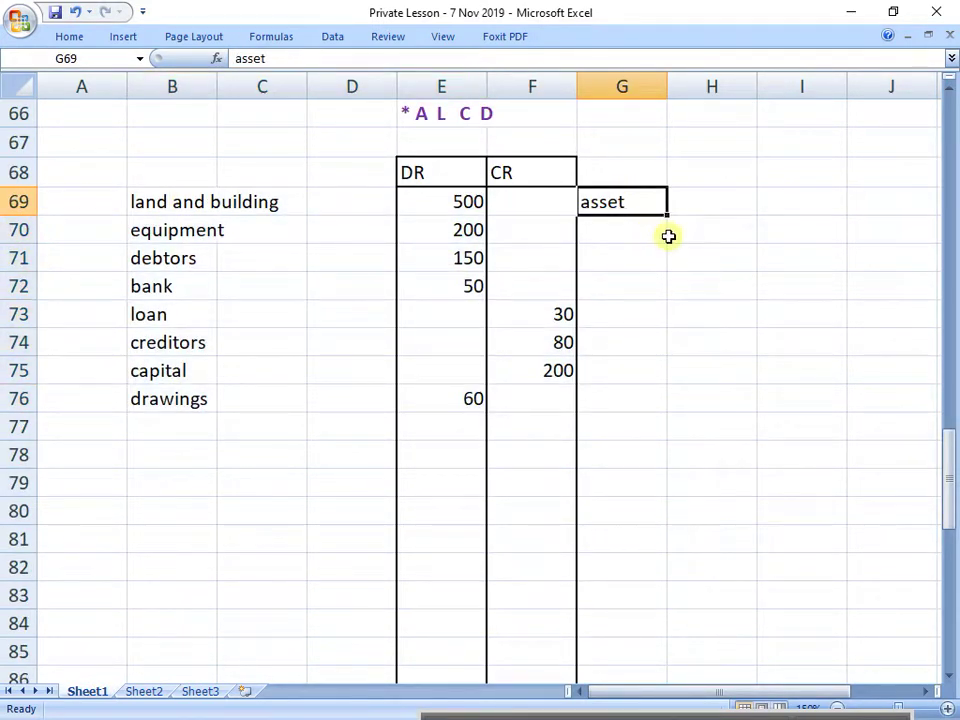
key("ctrl+c")
left_click(643, 236)
key("ctrl+v")
left_click(637, 249)
key("ctrl+v")
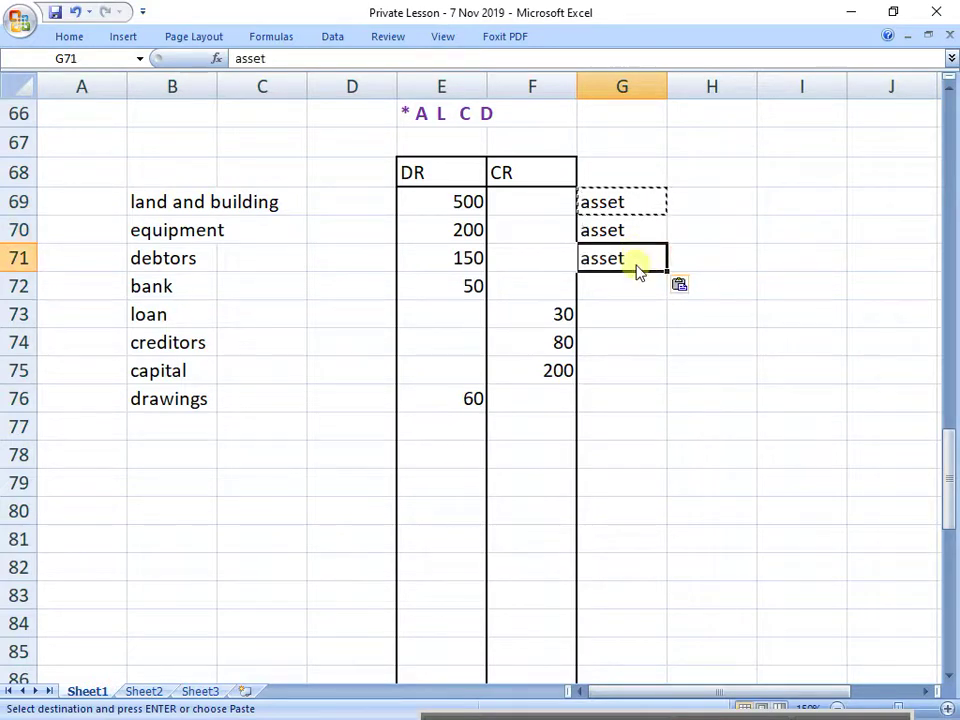
left_click(628, 285)
key("ctrl+v")
Label the loan and creditors rows of the trial balance as "liability" in cells G73 and G74.
left_click(602, 307)
type("l")
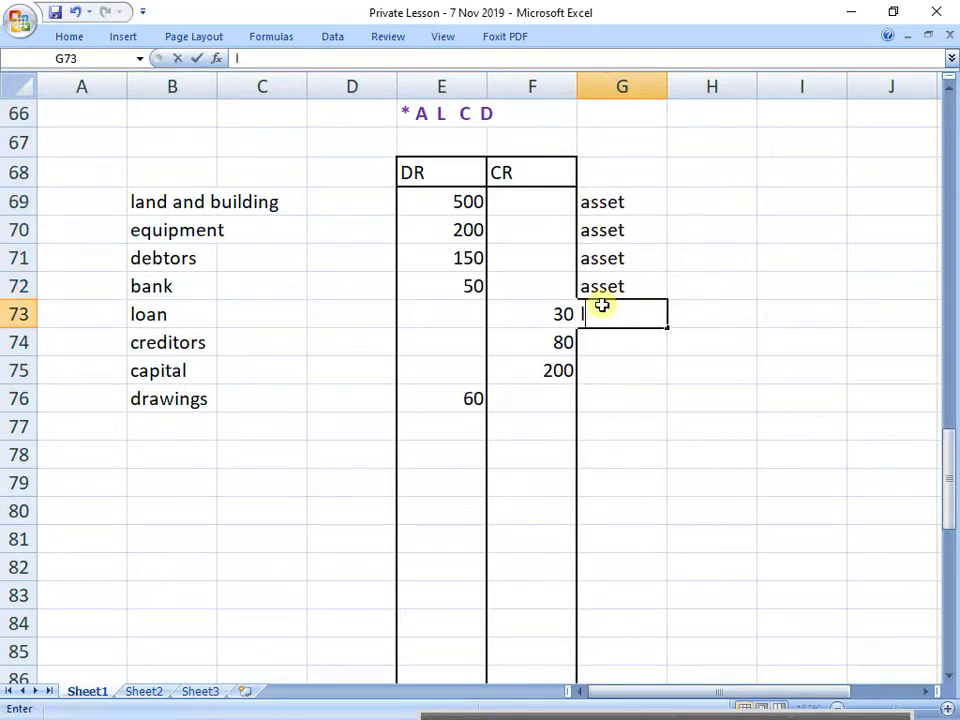
type("iability")
key("Return")
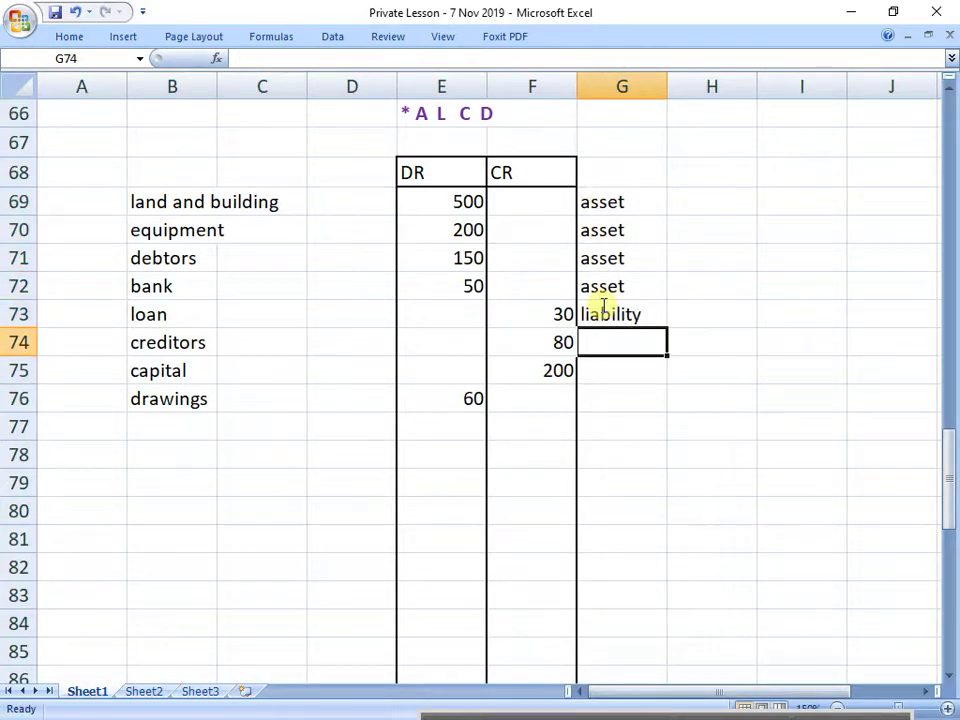
left_click(603, 307)
key("ctrl+c")
left_click(632, 348)
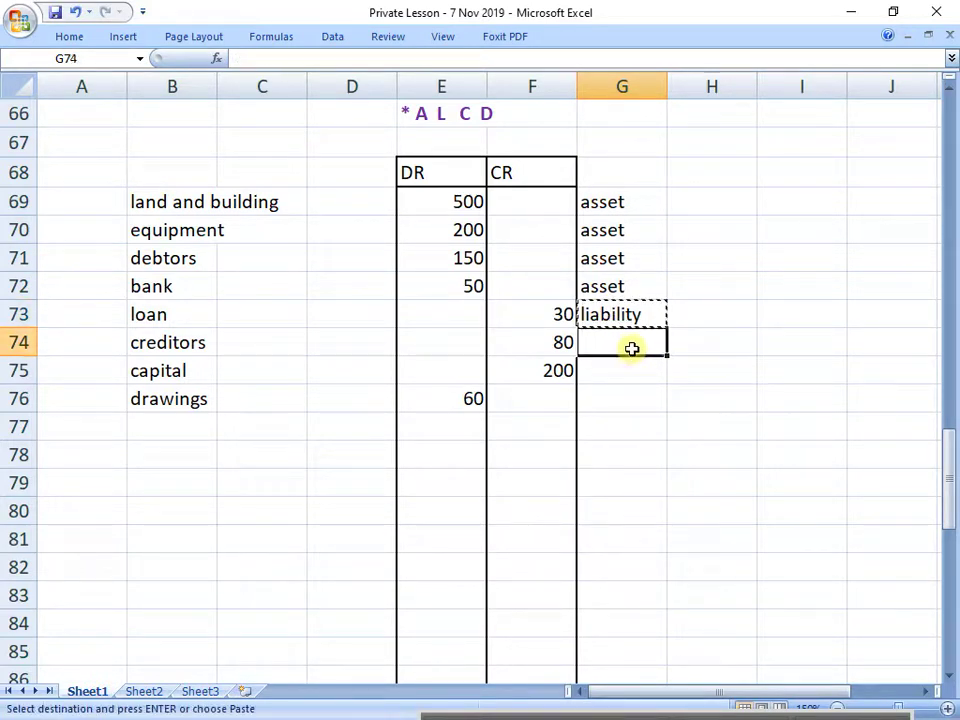
key("ctrl+v")
Label the capital row "capital" in G75 and the drawings row "drawings" in G76.
left_click(622, 370)
type("capital")
key("Return")
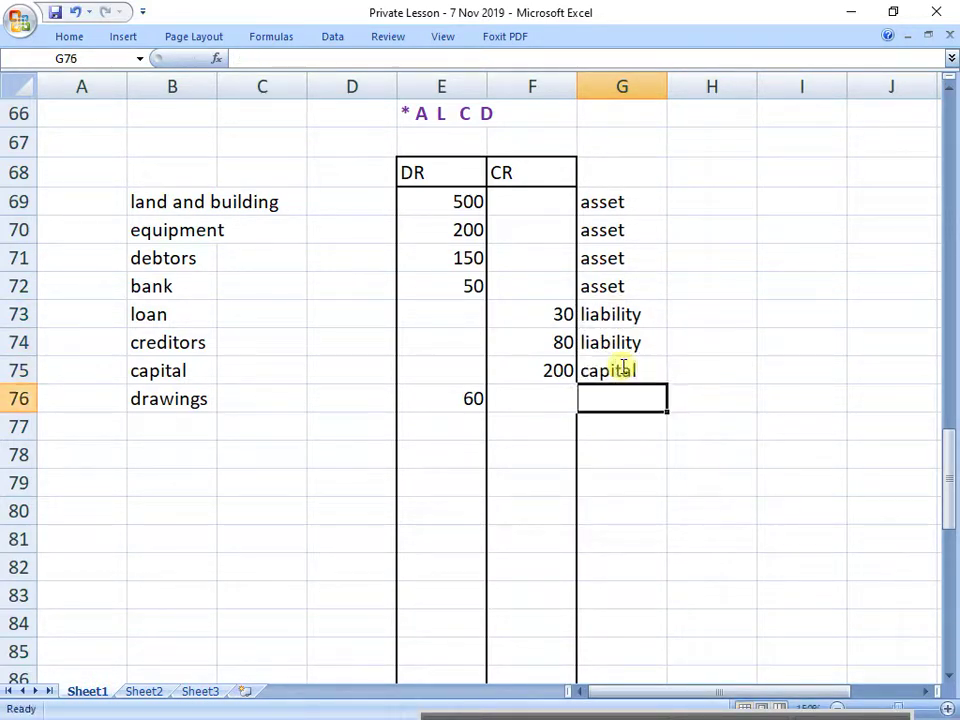
type("drawings")
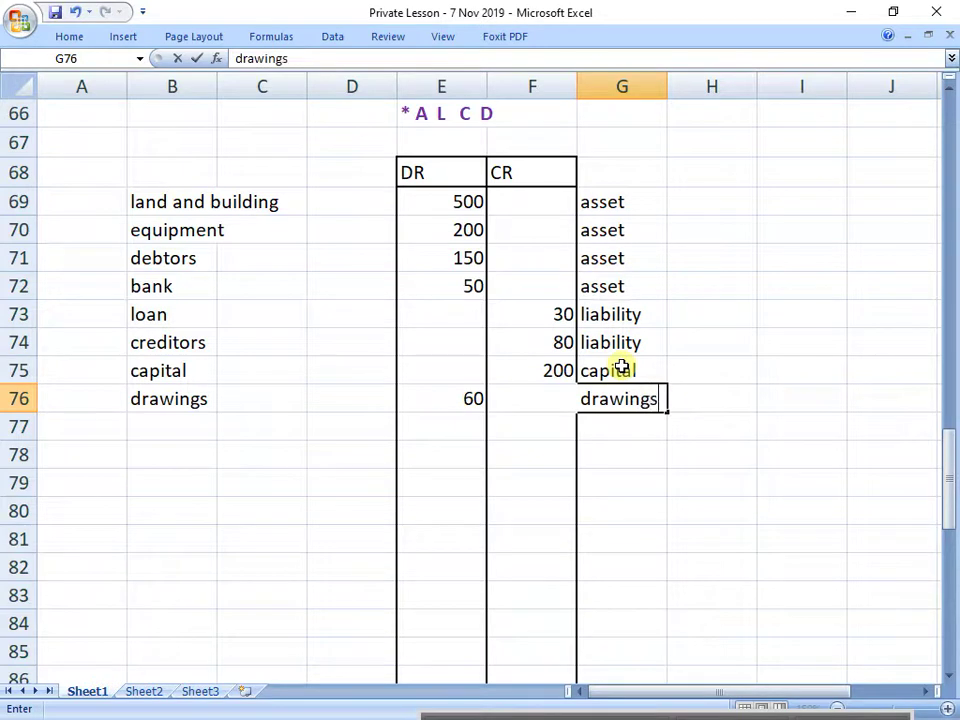
key("Return")
Add the bold, underlined heading "WHAT DID THEY GIVE YOU????" in G68 above the account type labels.
left_click(602, 184)
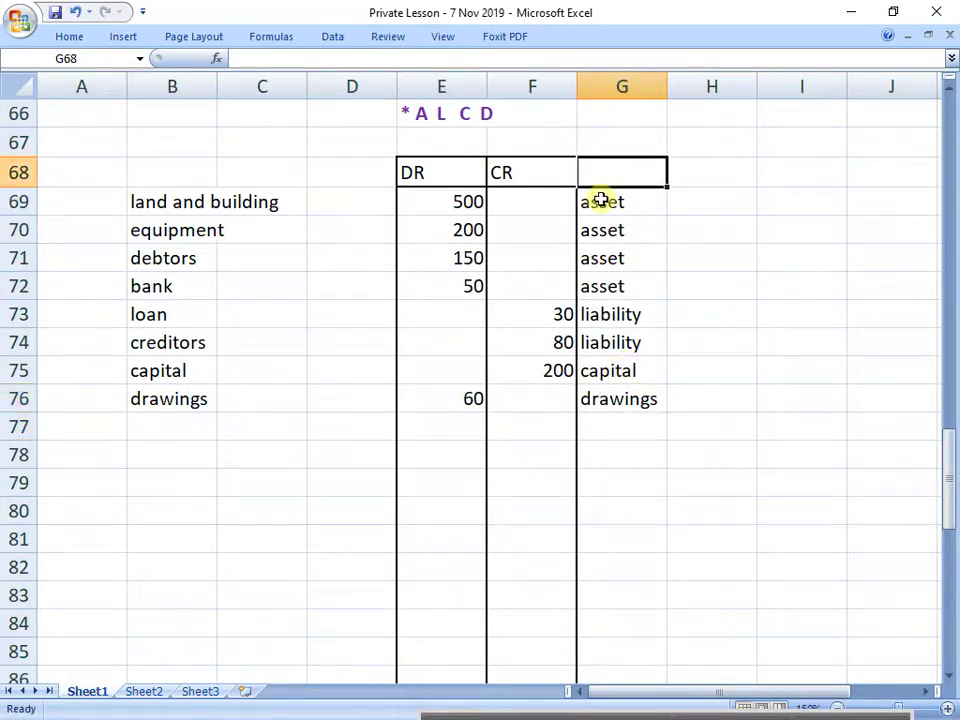
type("WHAT DID THEY GIVE")
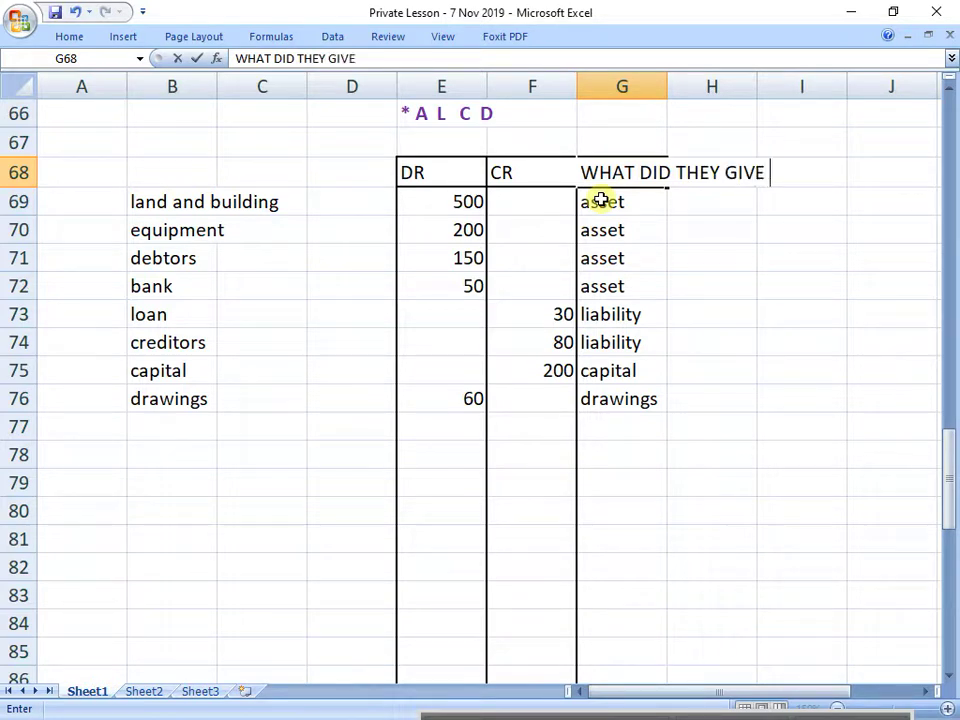
key("Return")
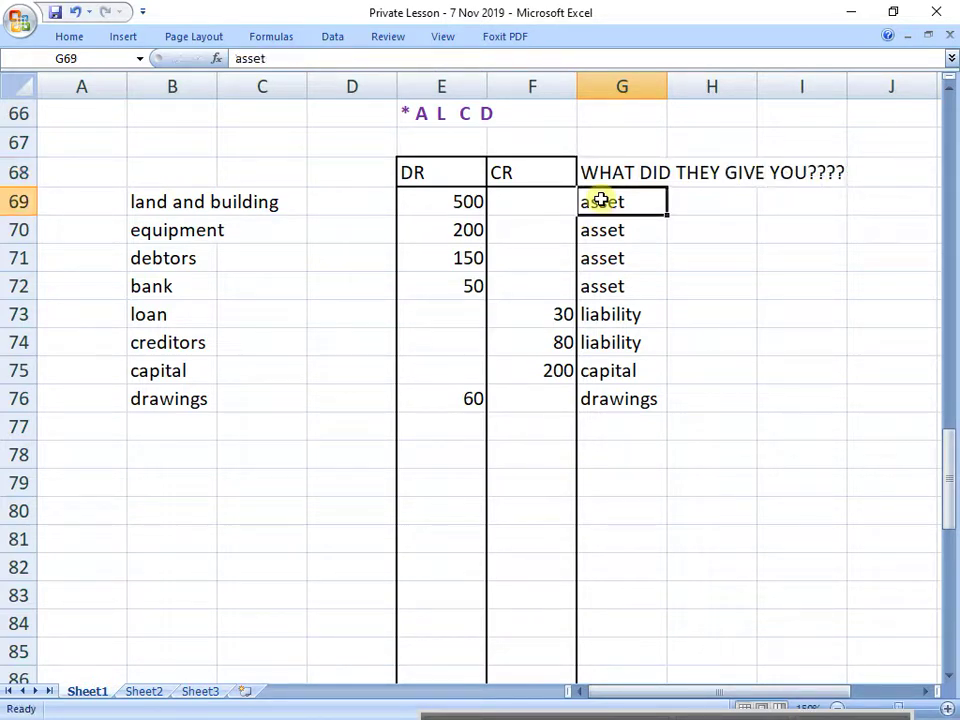
key("Up")
key("ctrl+b")
key("ctrl+u")
key("ctrl+Down")
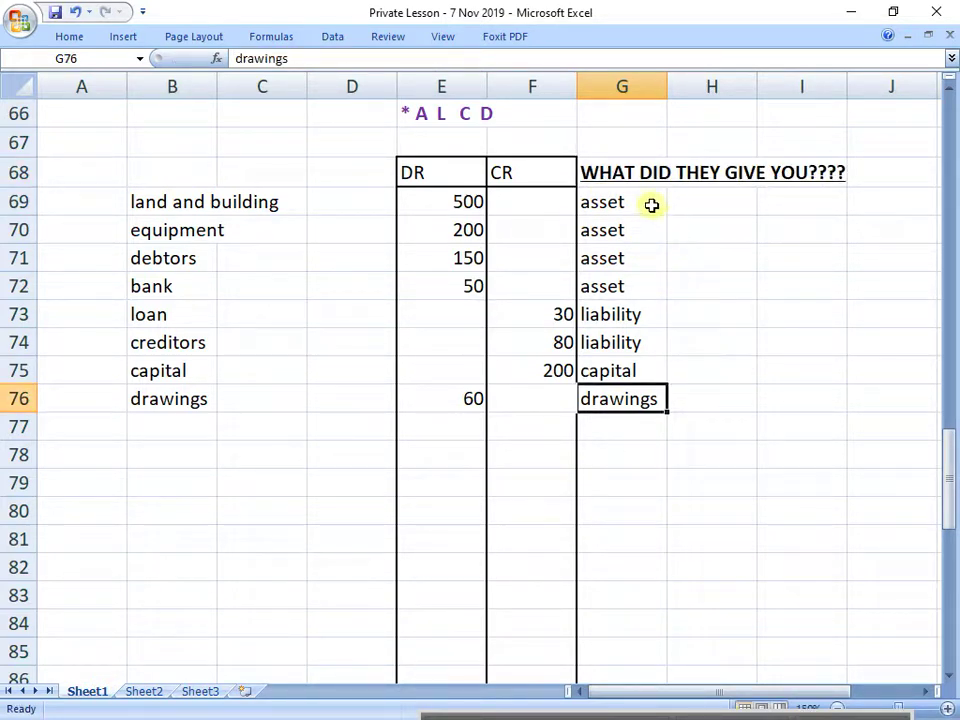
mouse_move(630, 175)
left_mouse_down()
mouse_move(754, 229)
mouse_move(839, 395)
left_mouse_up()
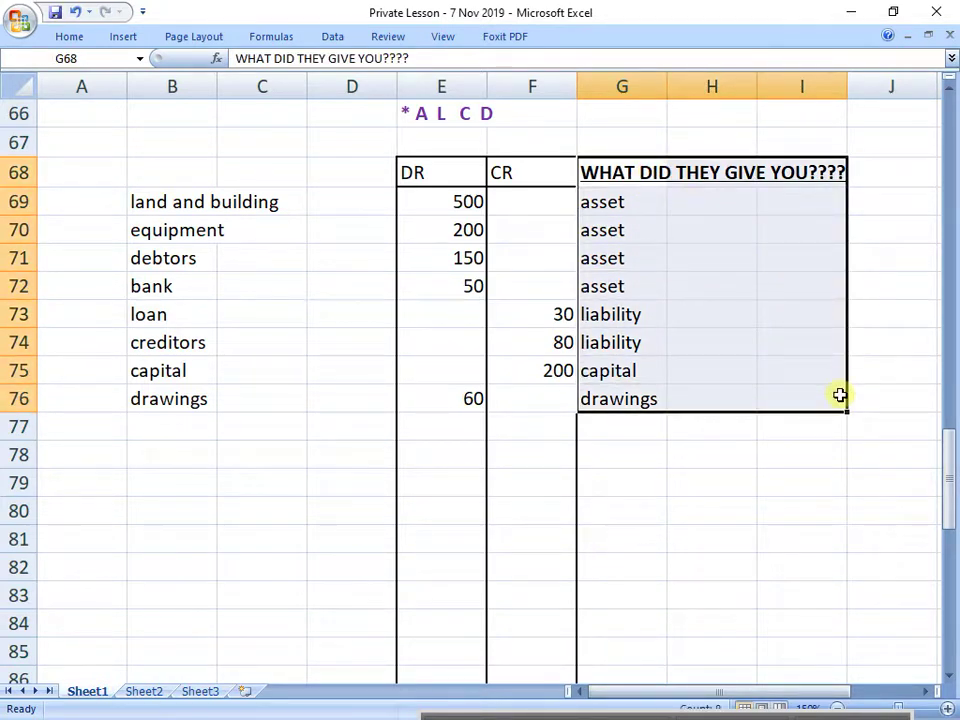
left_click_drag(176, 162, 540, 425)
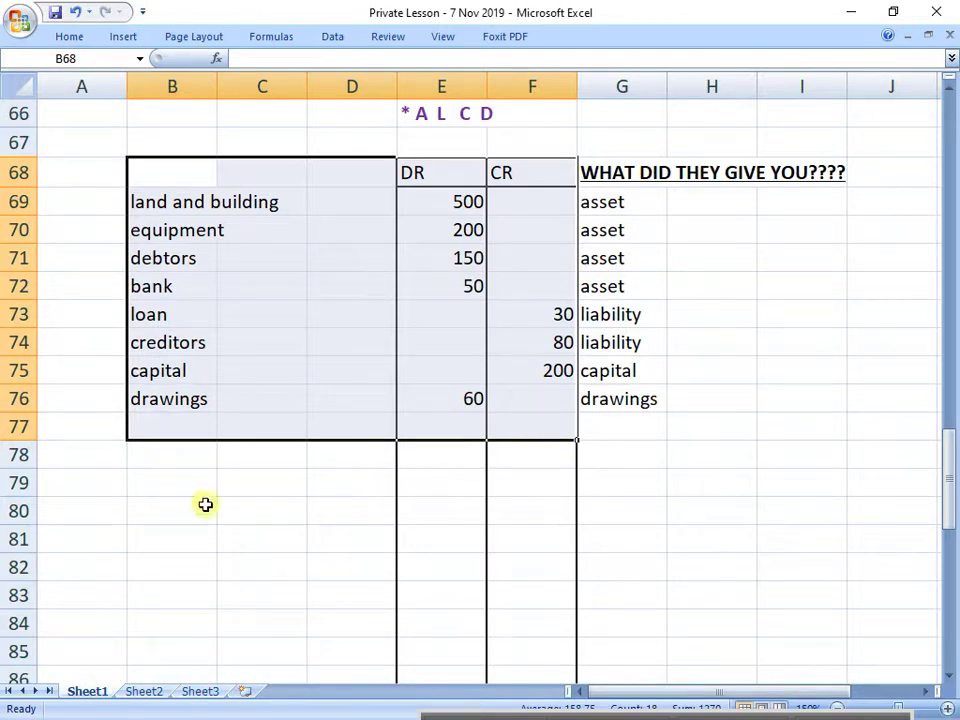
left_click(203, 474)
Insert a blank row above the land and building row of the trial balance.
scroll(203, 474, "up", 1)
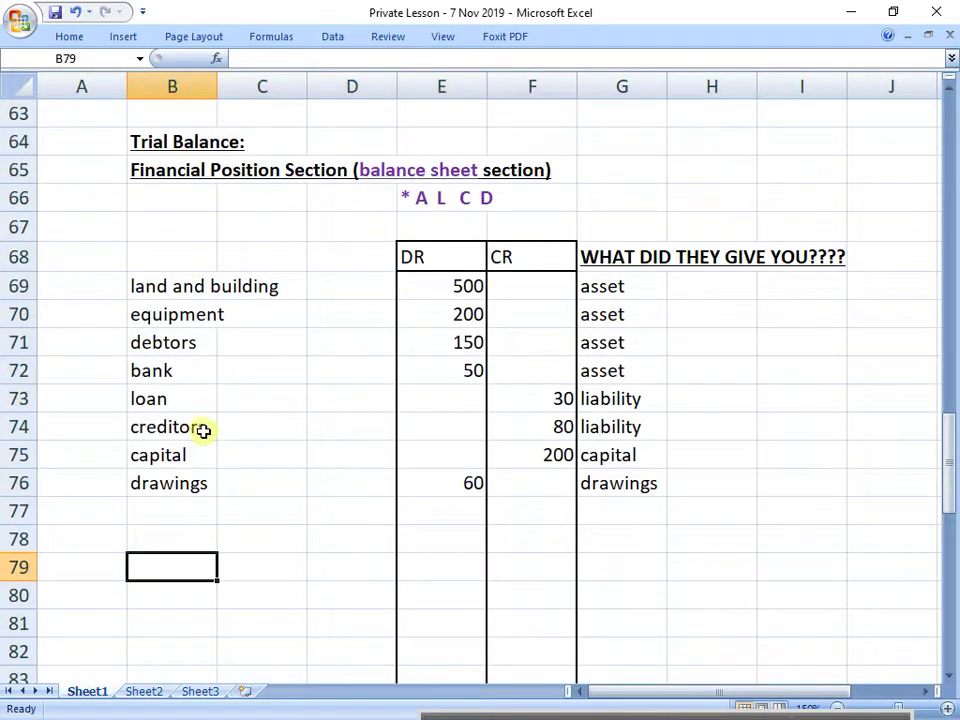
left_click(18, 288)
left_click(115, 393)
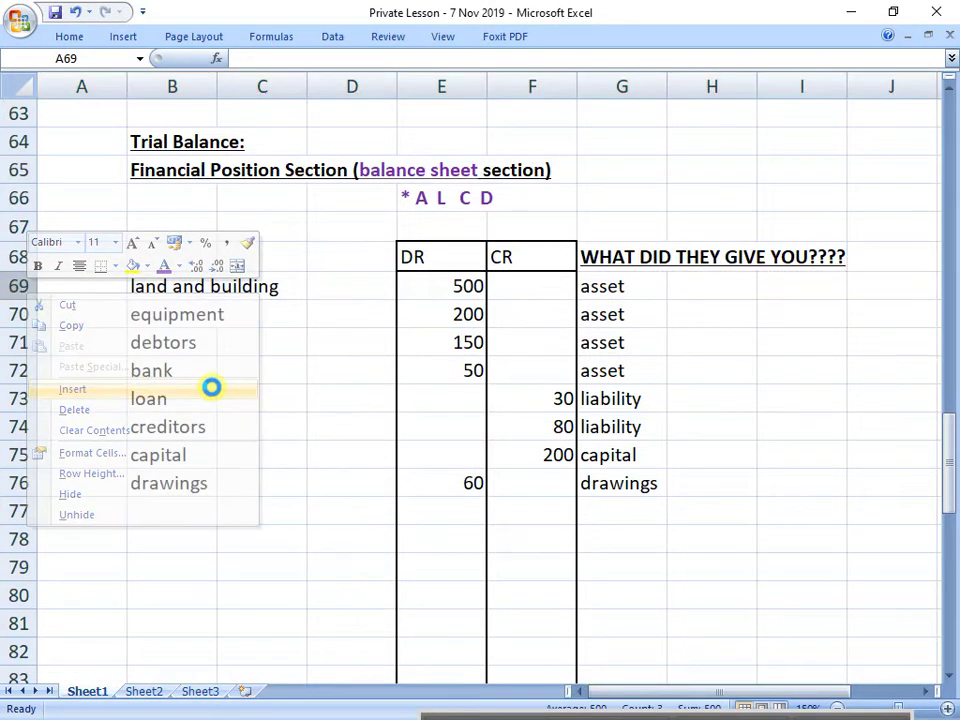
left_click(220, 378)
Enter the heading "financial position section" in B69, formatted bold and underlined.
left_click(130, 295)
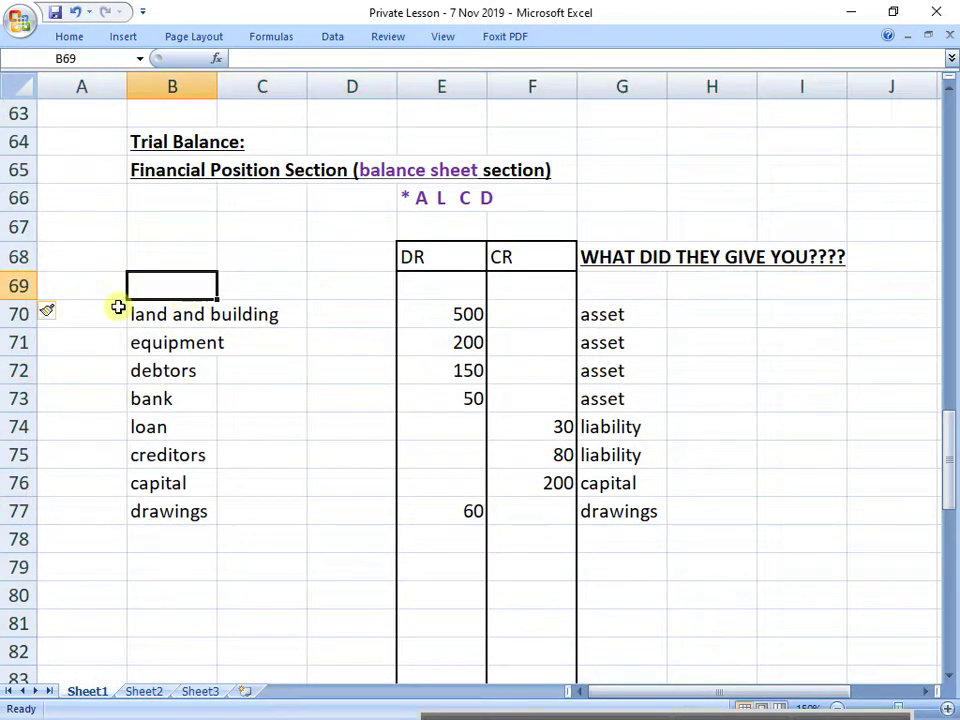
type("financial positio")
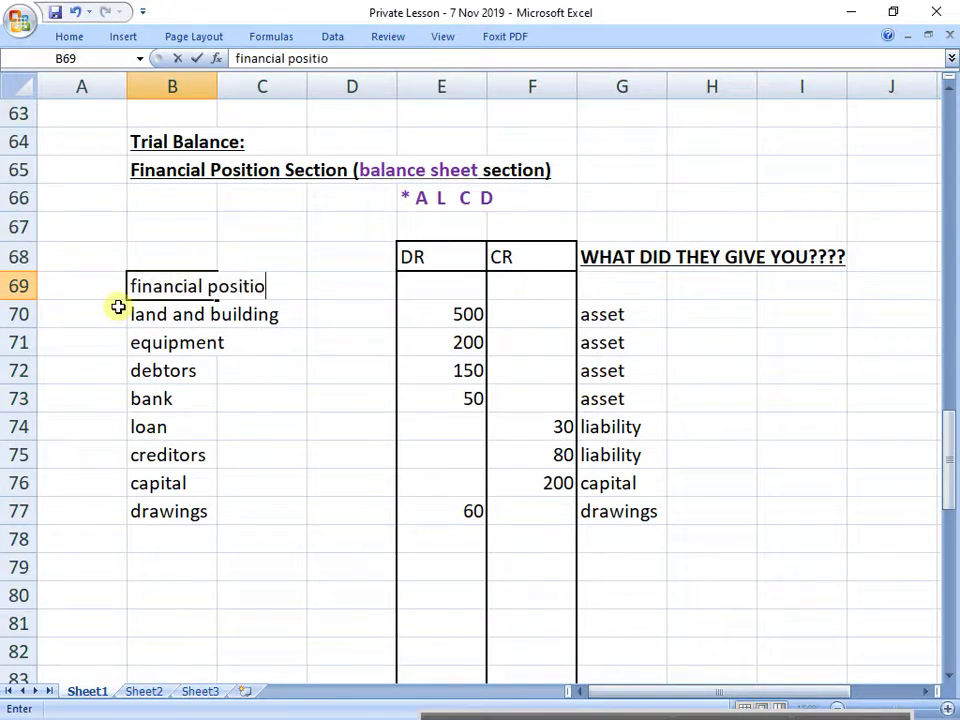
type("n section")
key("Return")
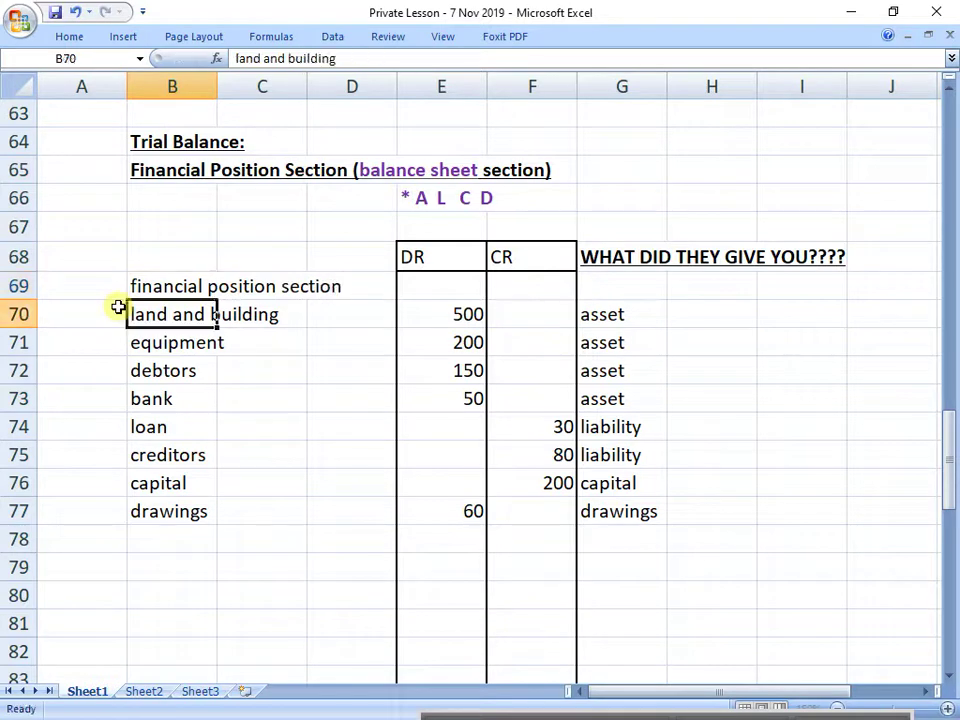
key("Up")
key("ctrl+b")
key("ctrl+u")
key("Down")
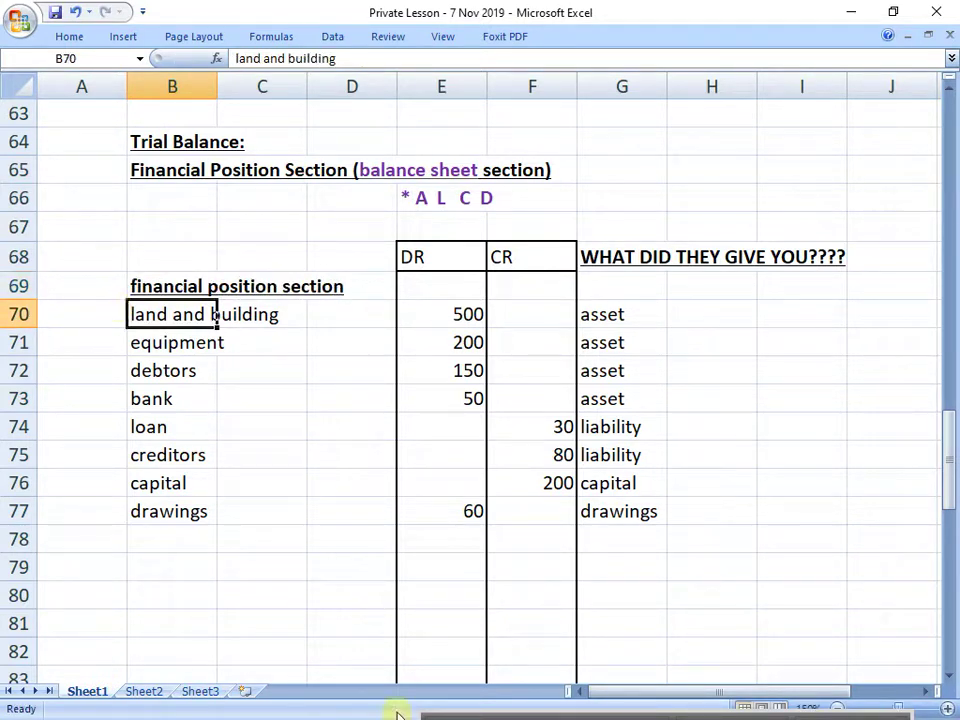
Enter the heading "nominal accounts sections" in B79 below the drawings row.
left_click(189, 576)
type("nominal")
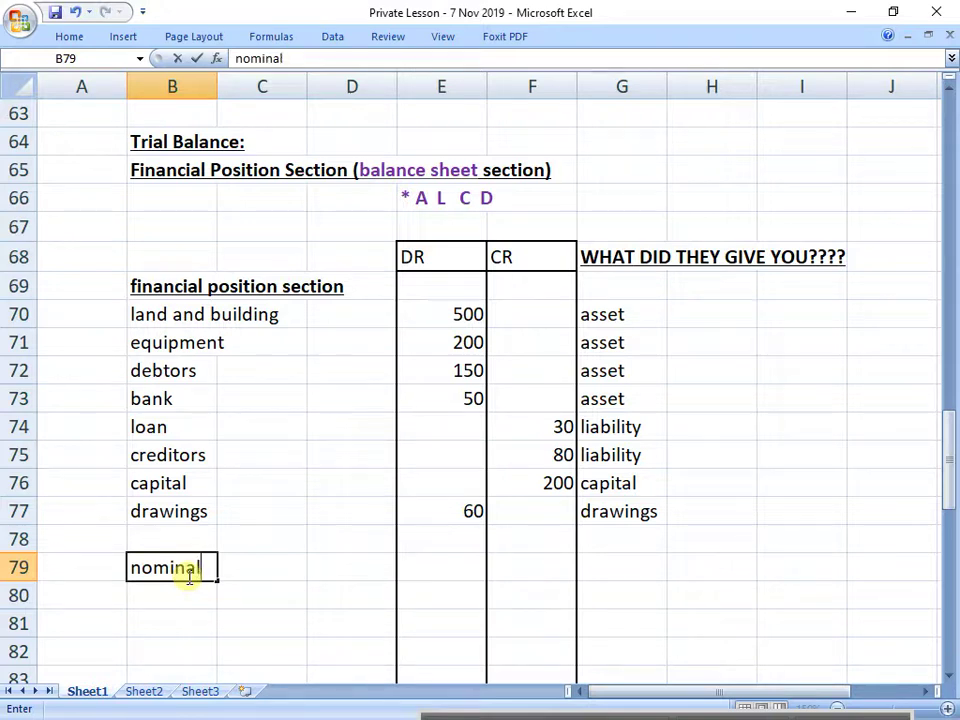
type(" accounts sections")
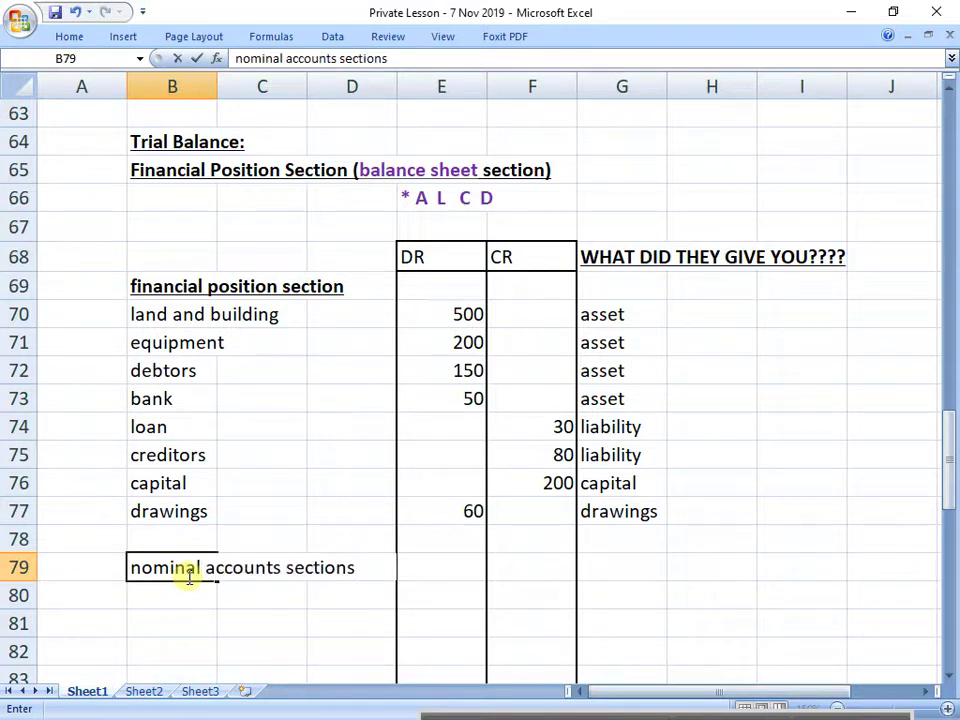
key("Return")
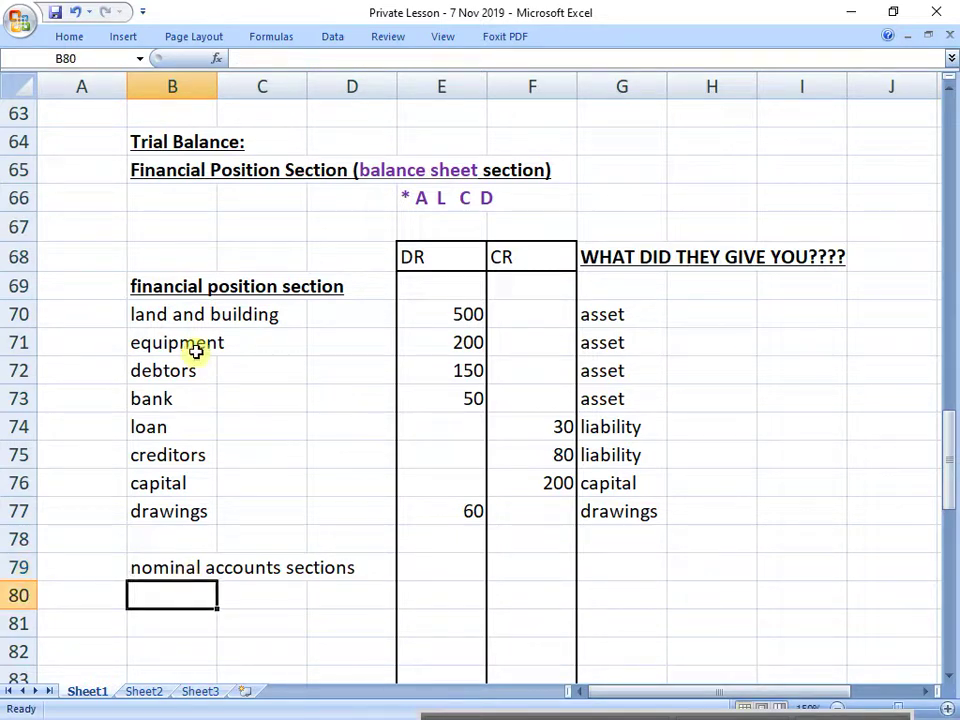
Make the nominal accounts heading in B79 bold and underlined to match the financial position heading in B69.
left_click(171, 288)
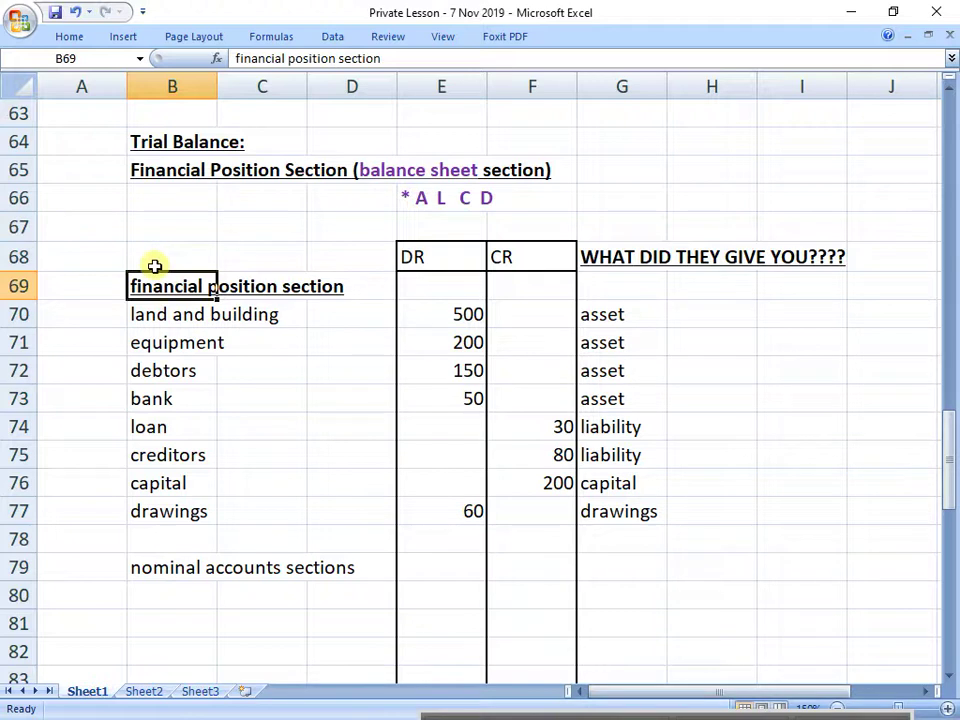
left_click(192, 566)
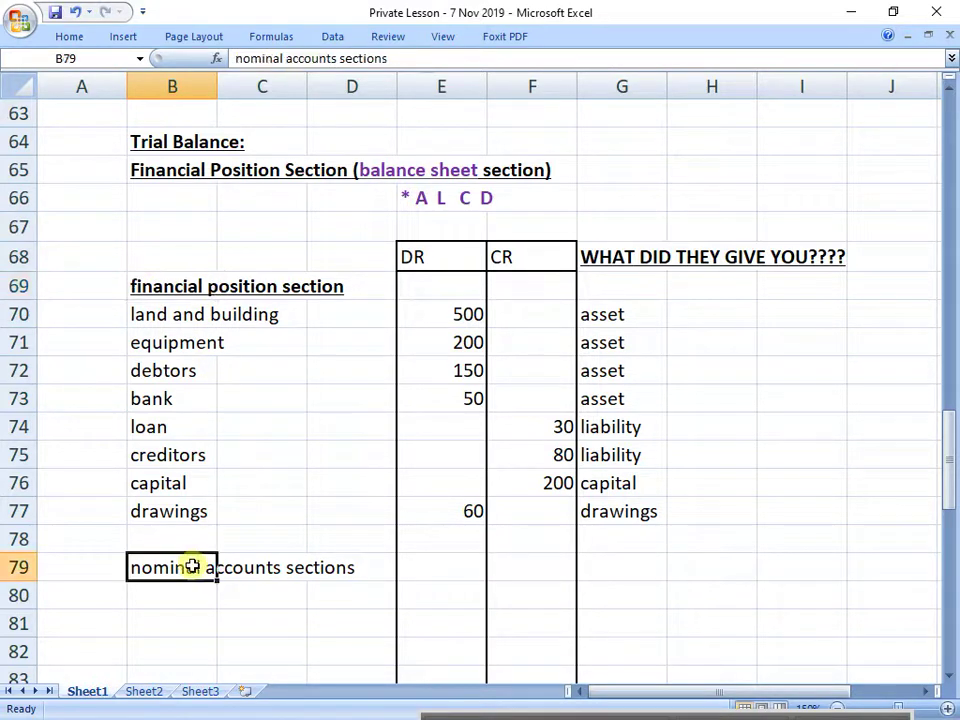
key("ctrl+b")
key("ctrl+u")
left_click(193, 596)
left_click(174, 568)
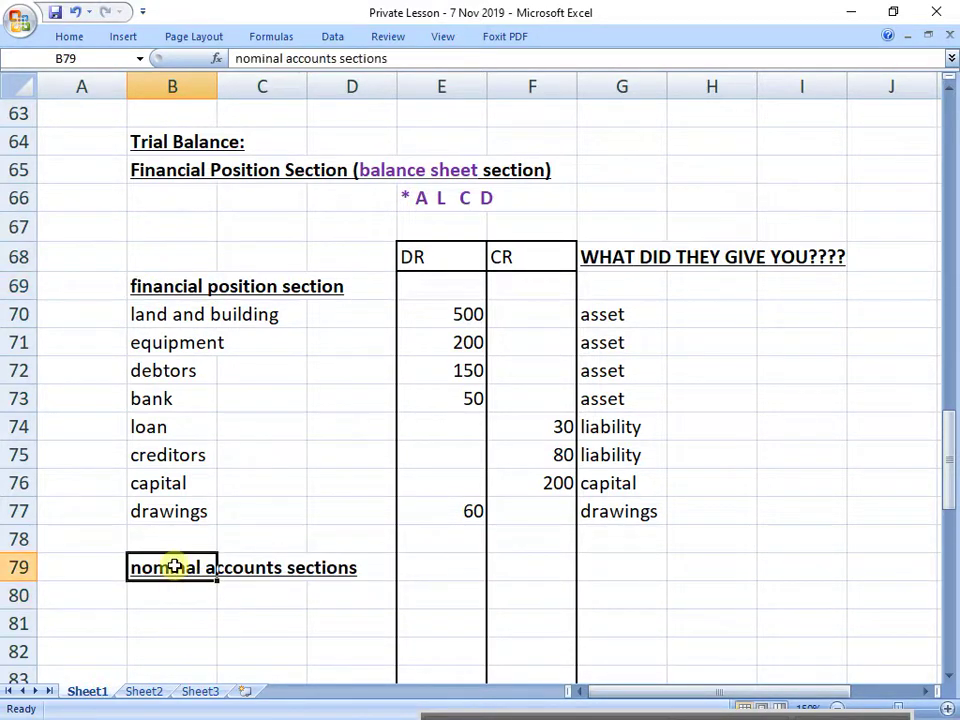
key("shift+Right")
left_click(176, 590)
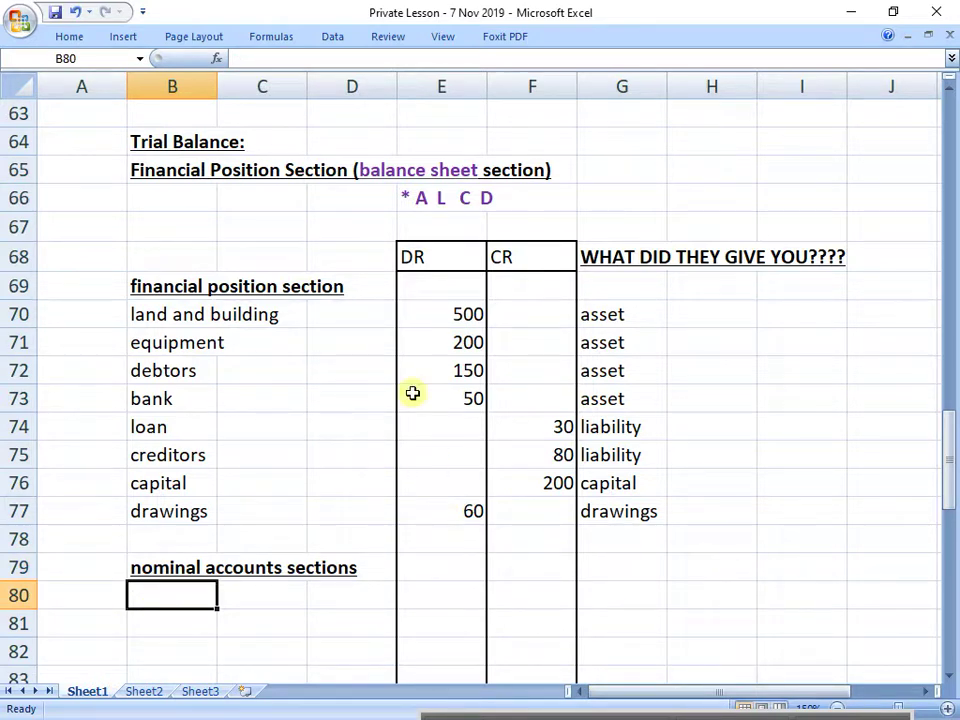
Copy the Financial Position Section heading and its A L C D note from B65:F66 to H65.
left_click_drag(187, 172, 549, 186)
key("ctrl+c")
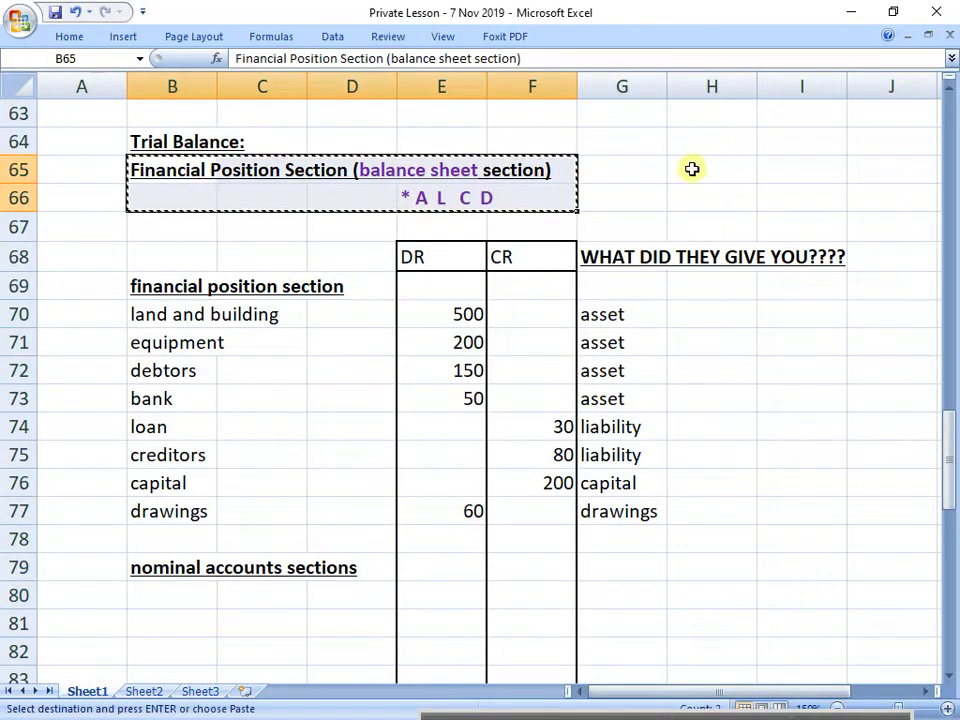
left_click(717, 165)
key("ctrl+v")
Replace "Financial Position" with "Nominal Accounts" in the copied heading in H65.
left_click(930, 691)
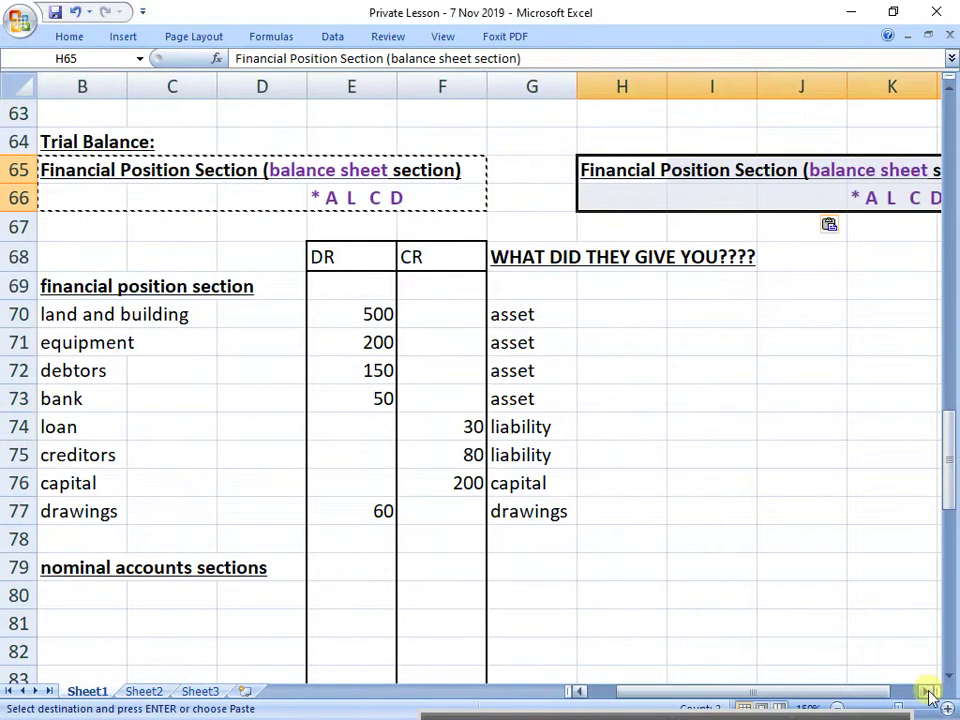
left_click(930, 691)
left_click(350, 170)
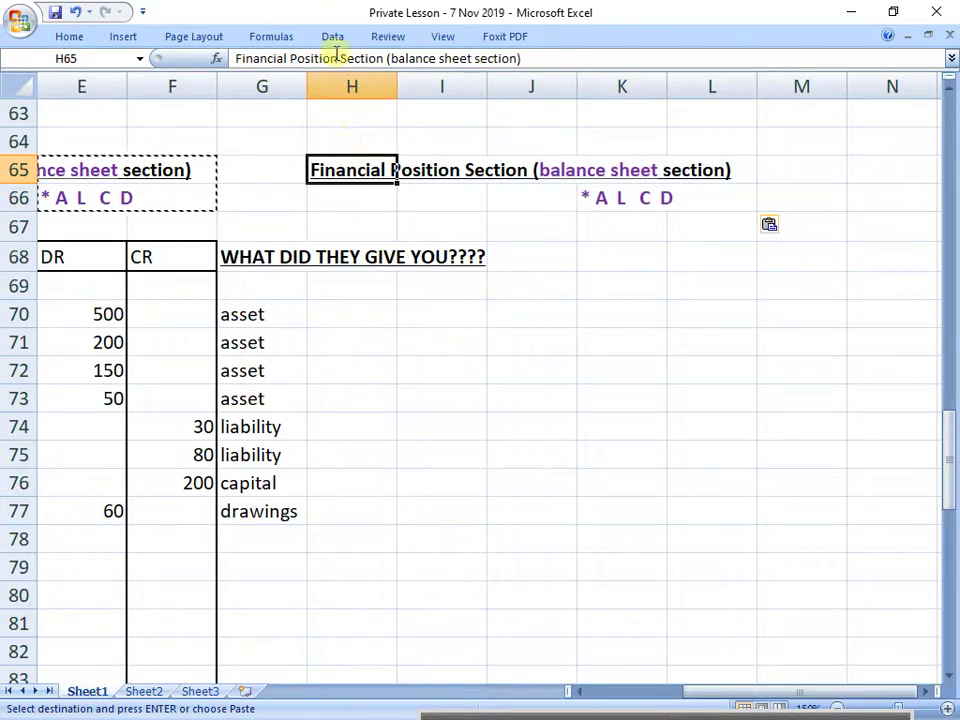
left_click_drag(340, 58, 521, 58)
left_click_drag(236, 58, 336, 52)
type("Nomial")
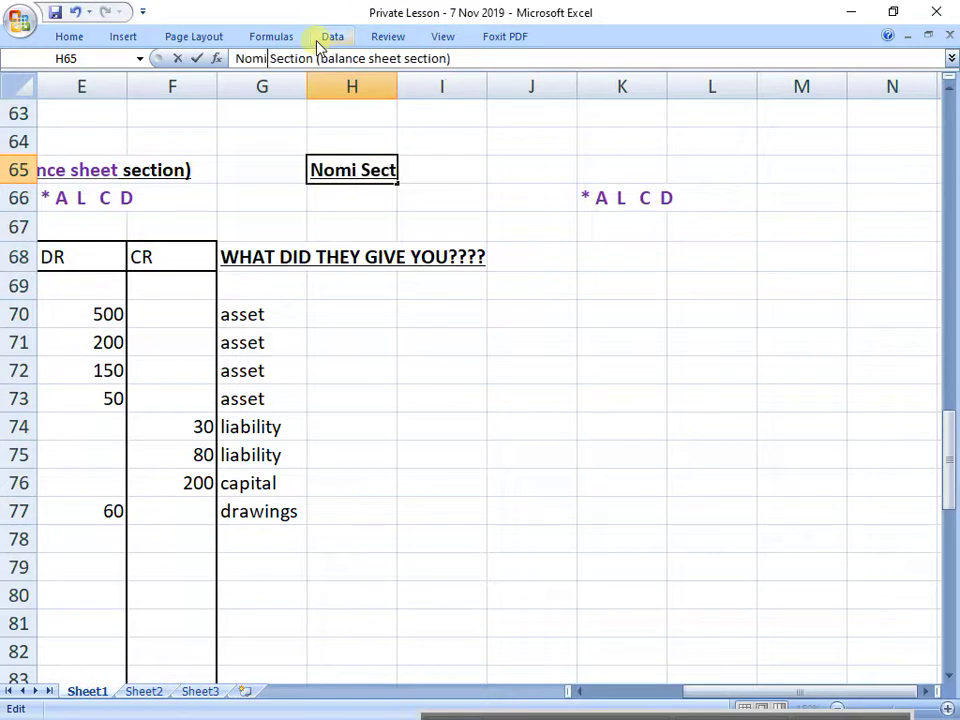
key("BackSpace")
key("BackSpace")
type("nal ")
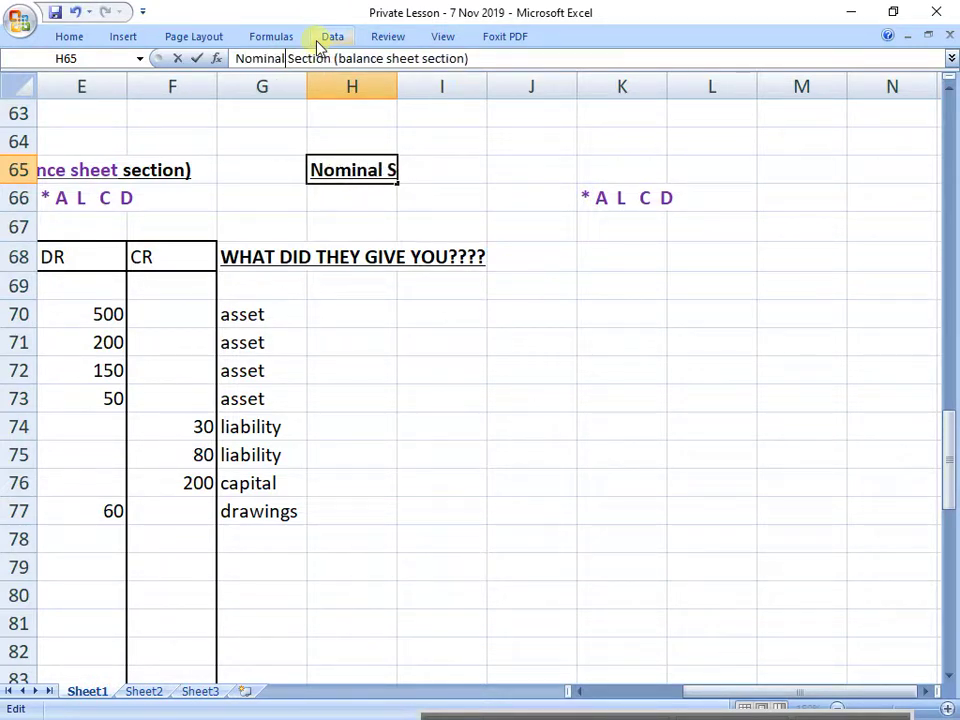
type("a")
key("BackSpace")
type("Accounts")
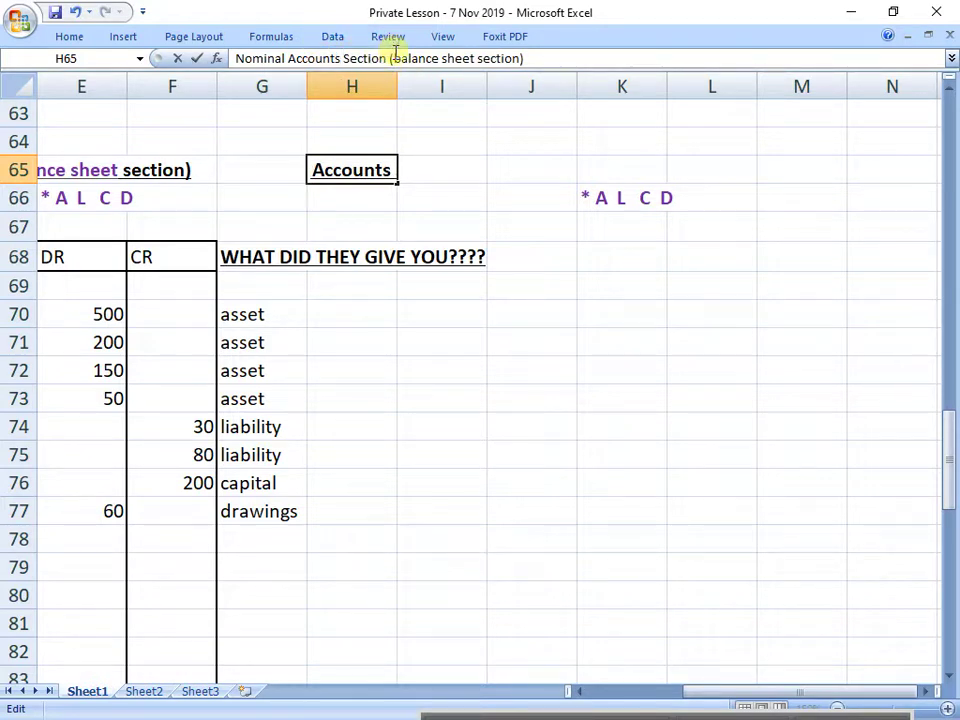
Remove "(balance sheet section)" from the heading in H65 so it reads "Nominal Accounts Section".
left_click_drag(392, 58, 546, 60)
key("BackSpace")
key("Return")
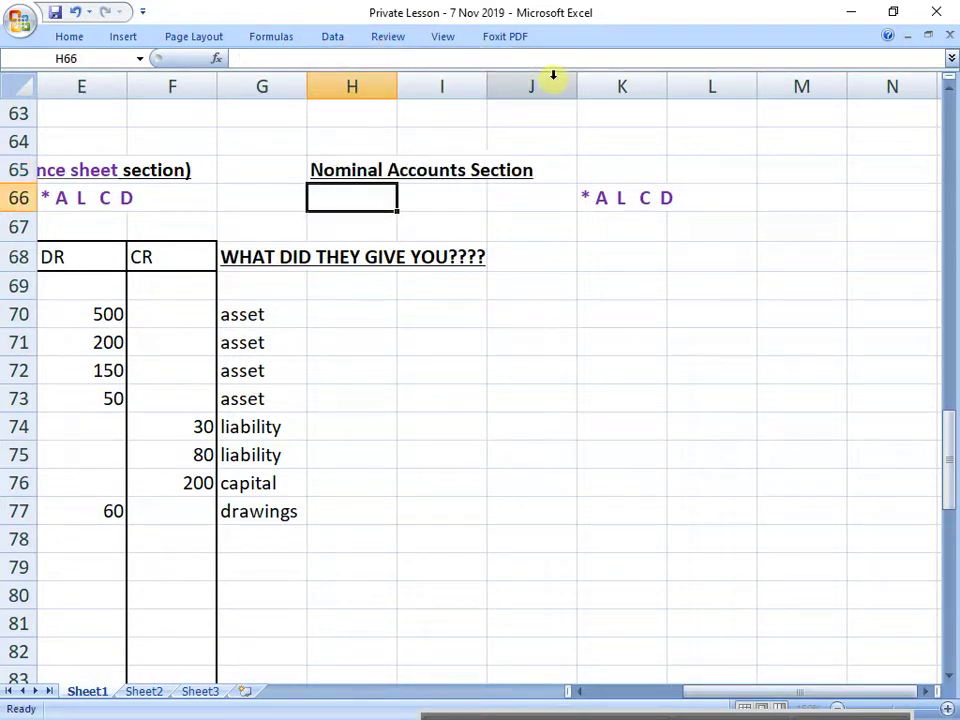
Delete the copied A L C D note from K66 and enter "* I E" in I66 under the Nominal Accounts heading.
left_click(651, 198)
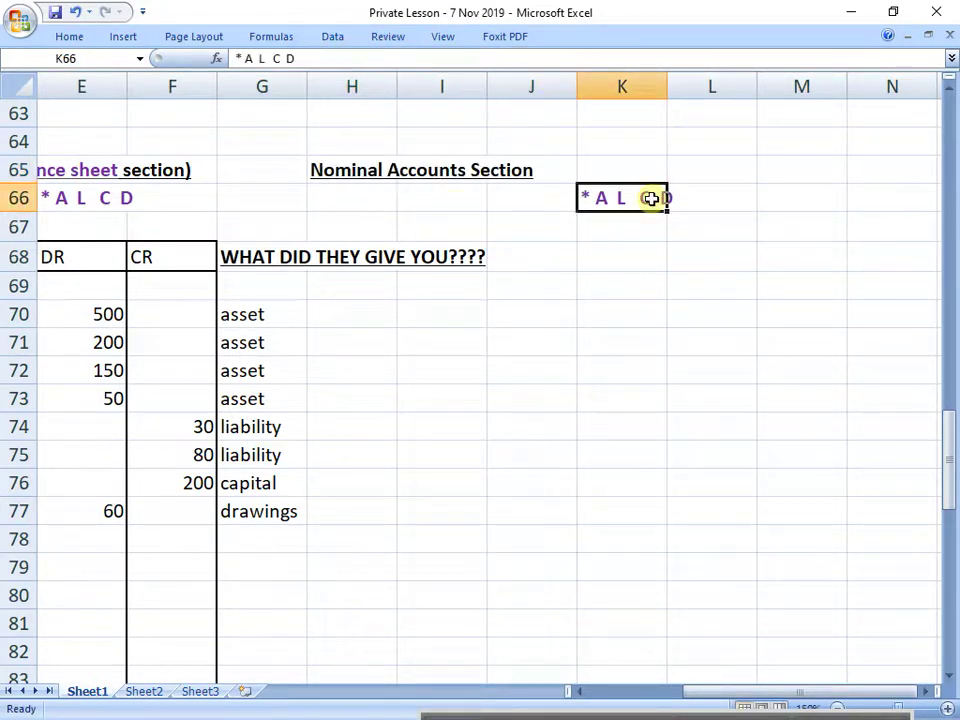
key("Delete")
key("Left")
key("Left")
type("*")
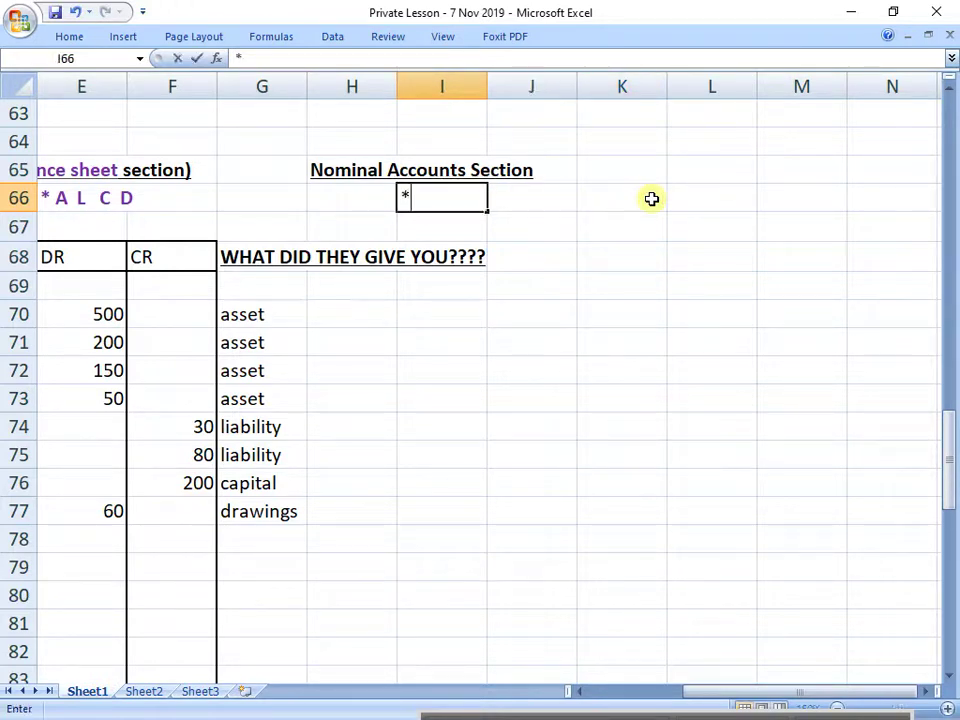
type(" I   E")
key("Return")
Colour the I E note in I66 and the Nominal Accounts Section heading in H65 light blue.
key("Up")
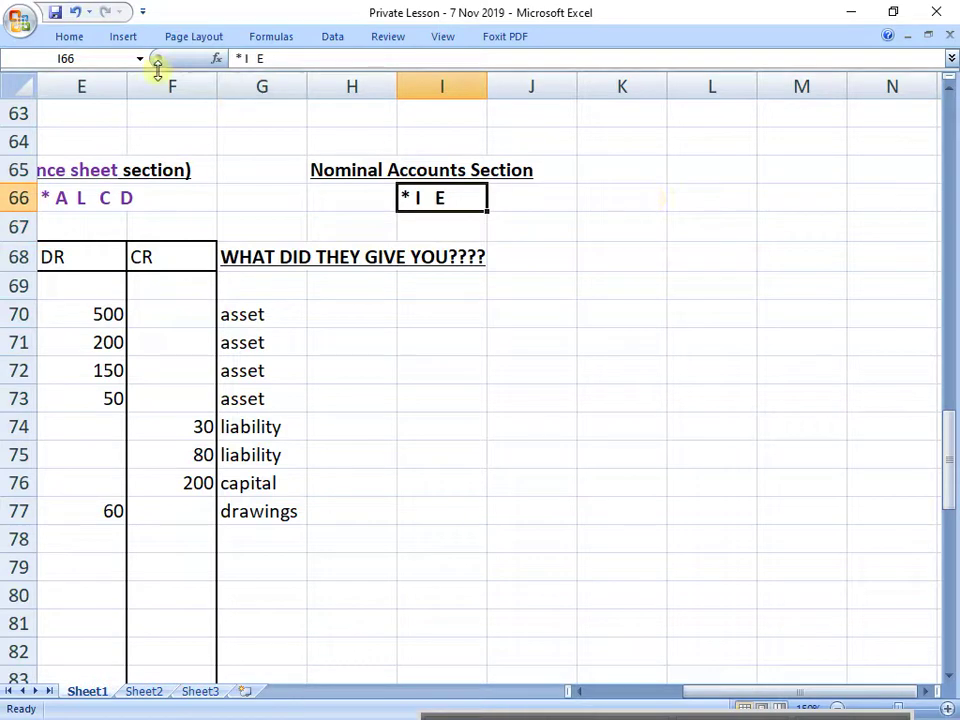
left_click(72, 38)
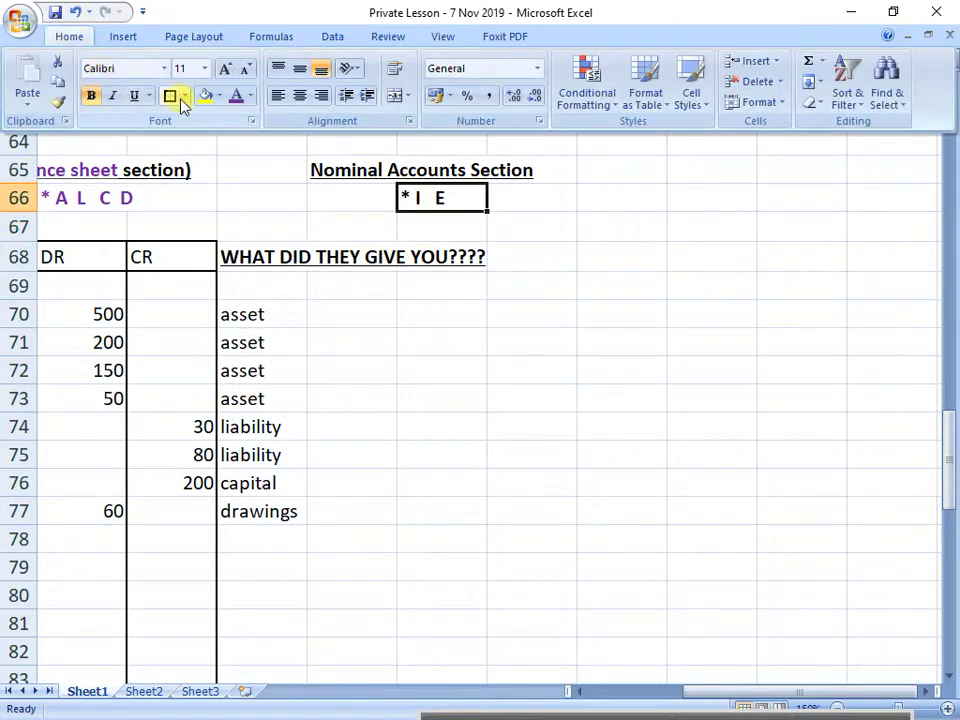
left_click(250, 96)
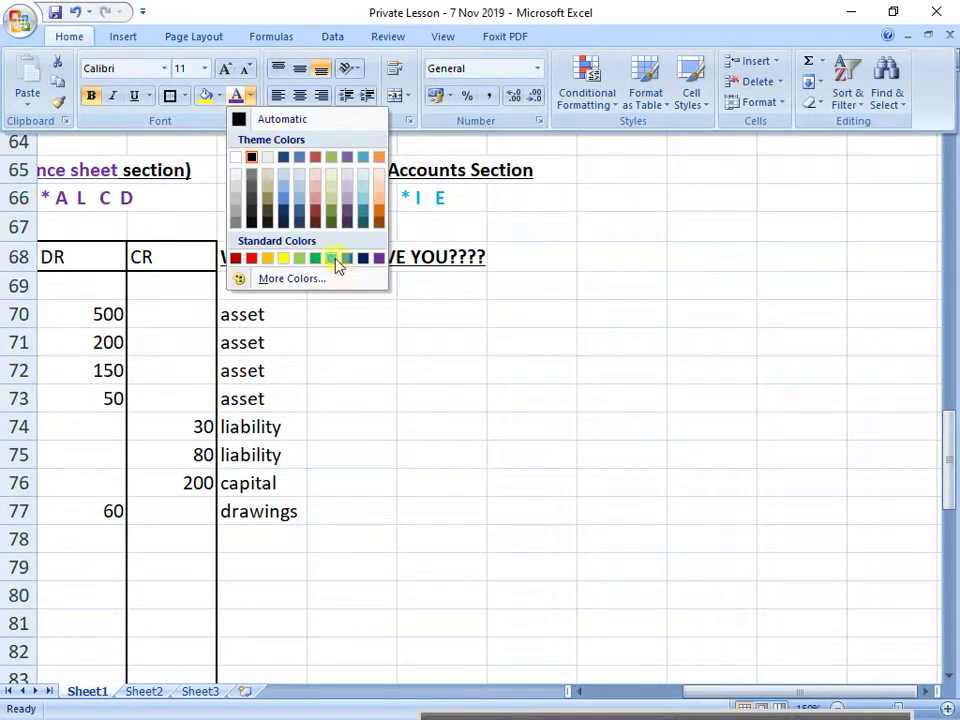
left_click(368, 162)
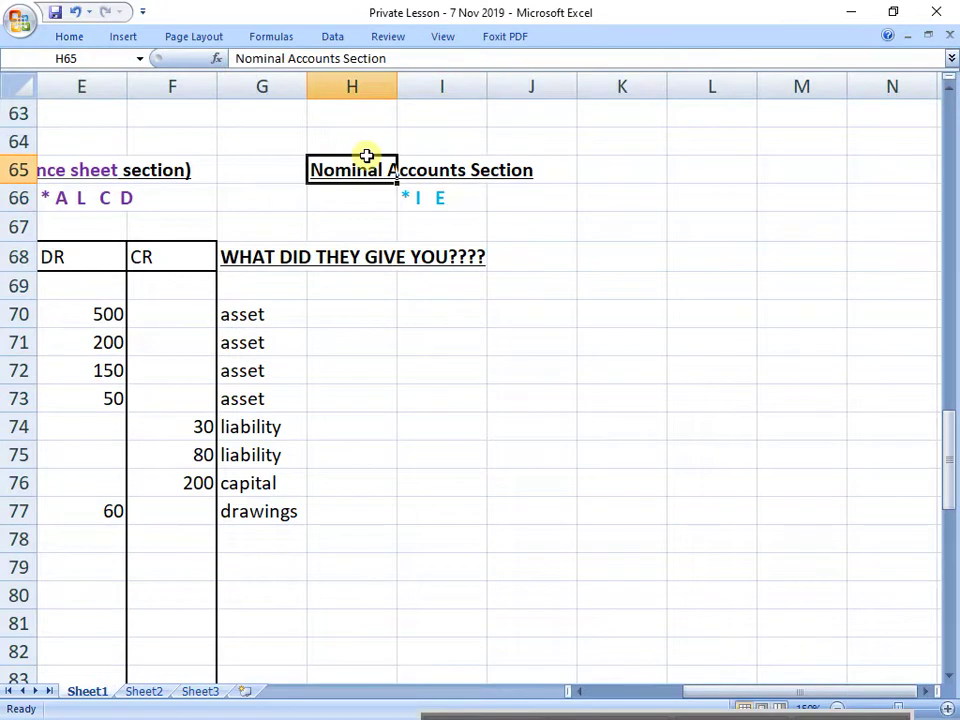
left_click(70, 38)
left_click(231, 98)
left_click(443, 250)
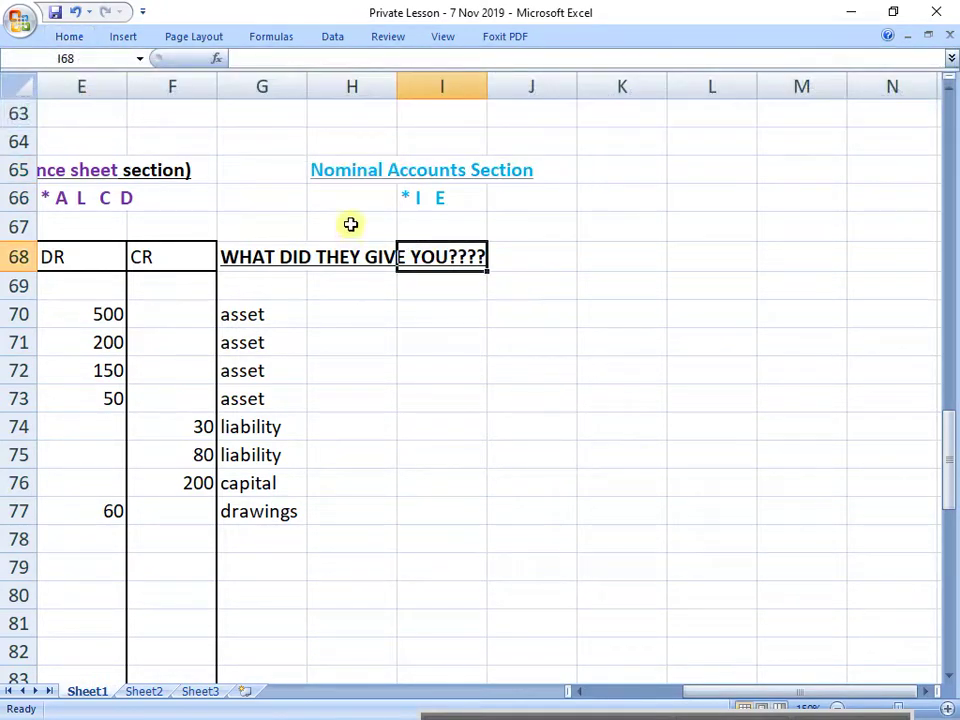
Compare the A L C D note in E66 with the I E note in I66.
left_click(350, 224)
key("Left")
key("Left")
key("Left")
key("Left")
key("Left")
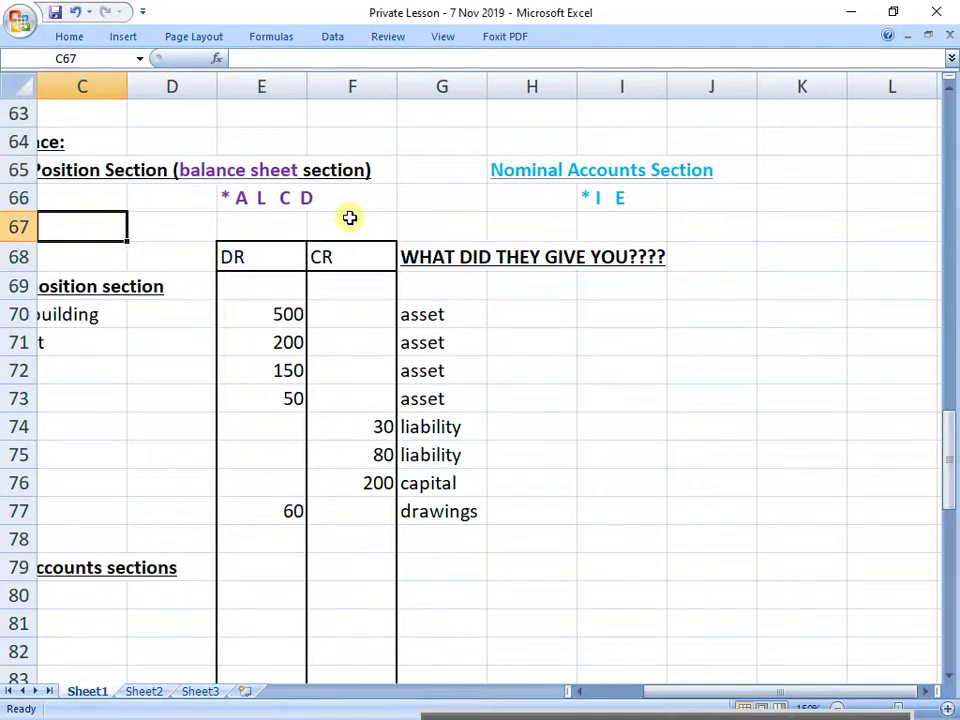
left_click_drag(282, 198, 612, 195)
left_click(269, 203)
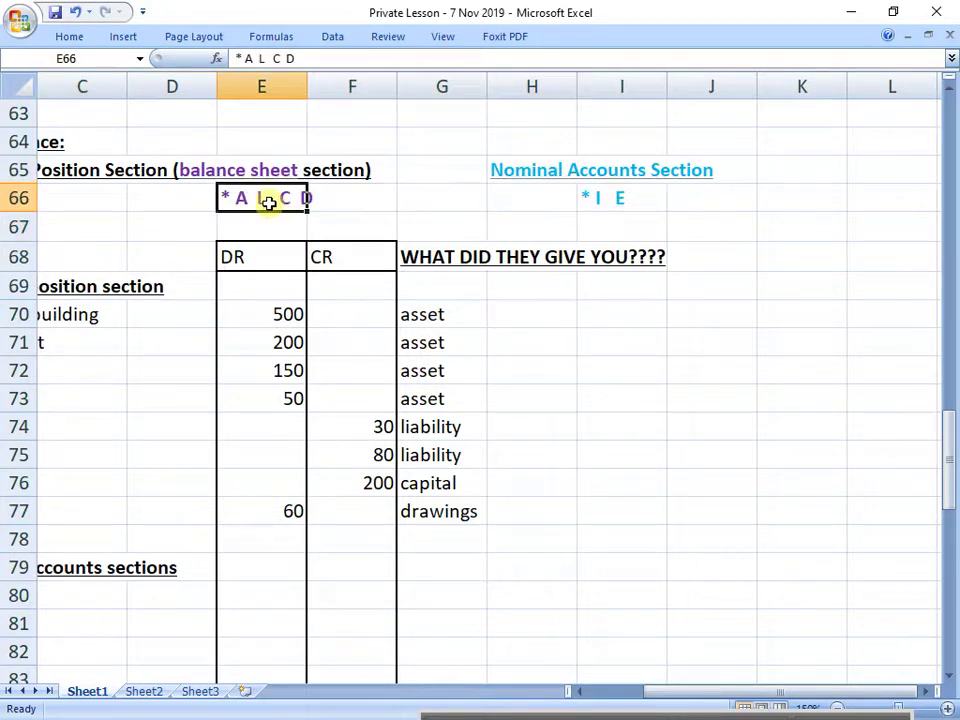
left_click(623, 197)
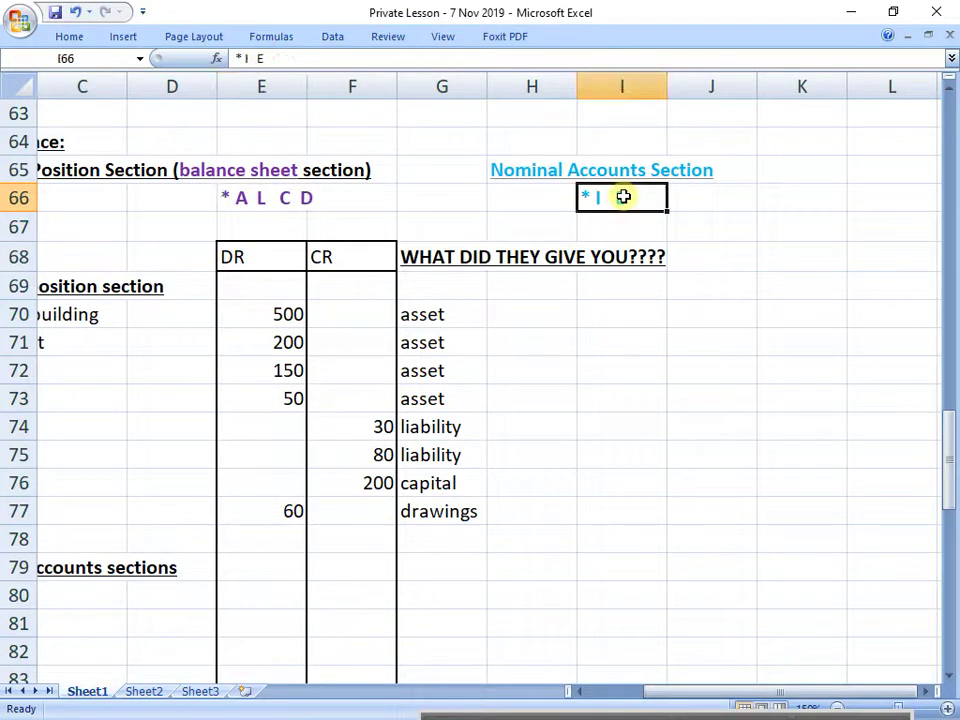
left_click_drag(279, 204, 328, 204)
left_click(265, 205)
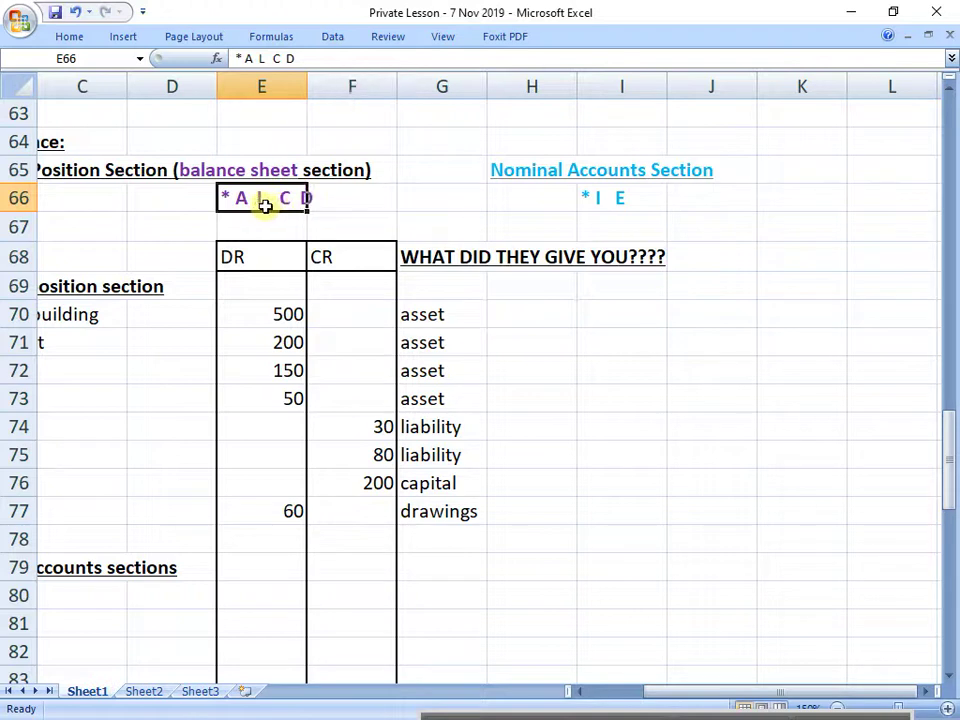
left_click_drag(265, 205, 652, 200)
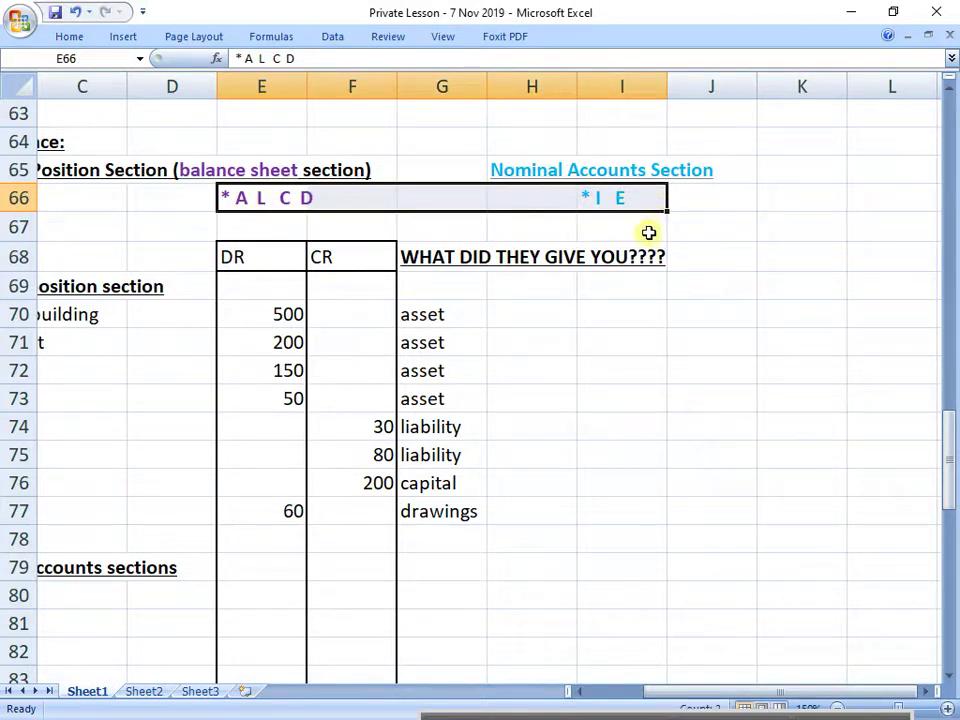
Enter the accounts "sales" and "cost of sales" in B80 and B81 under the nominal accounts heading.
left_click(583, 692)
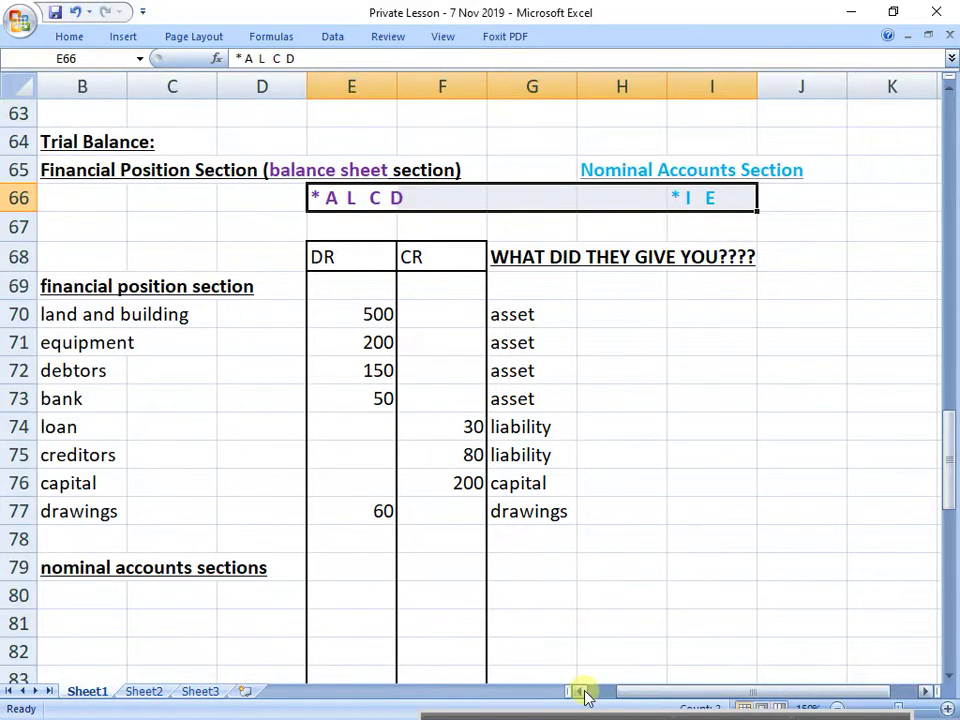
left_click(583, 692)
scroll(480, 550, "down", 1)
left_click(161, 511)
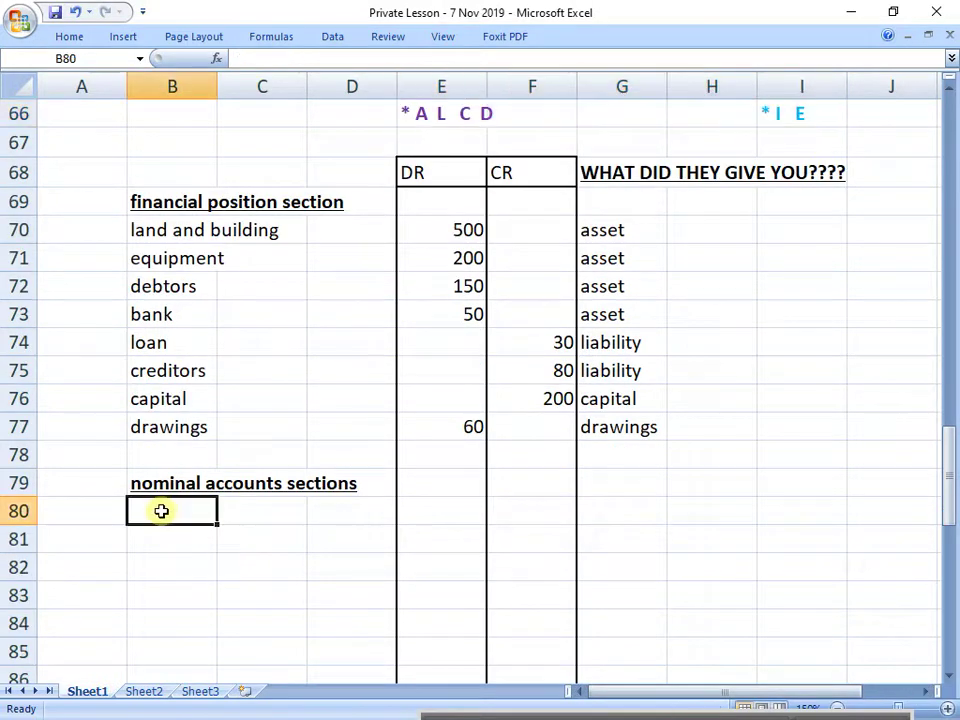
type("sales")
key("Return")
type("cos")
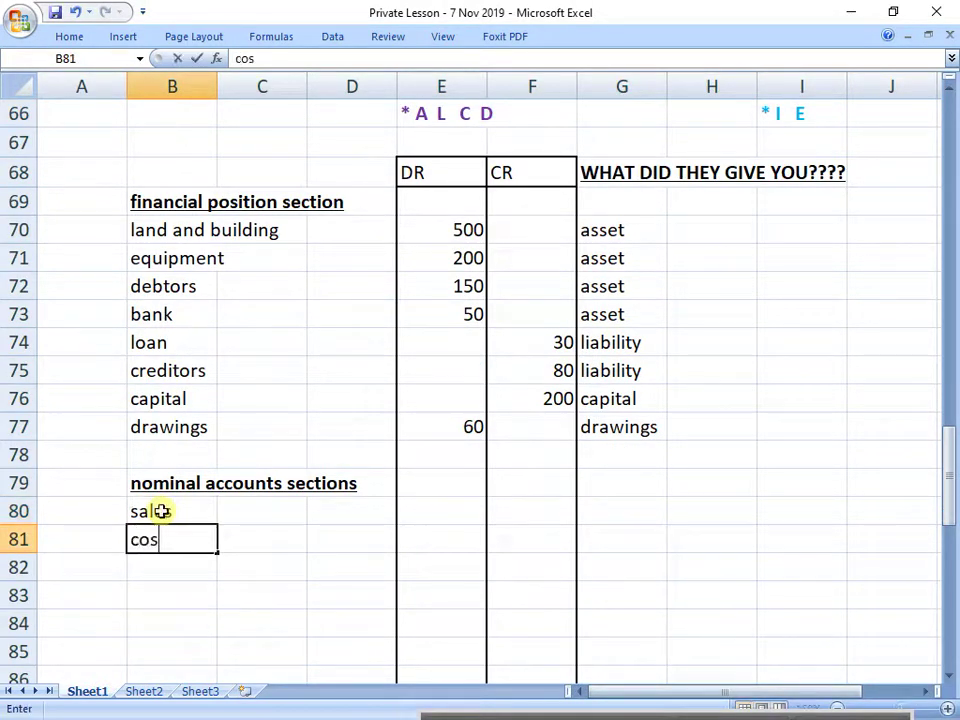
key("Return")
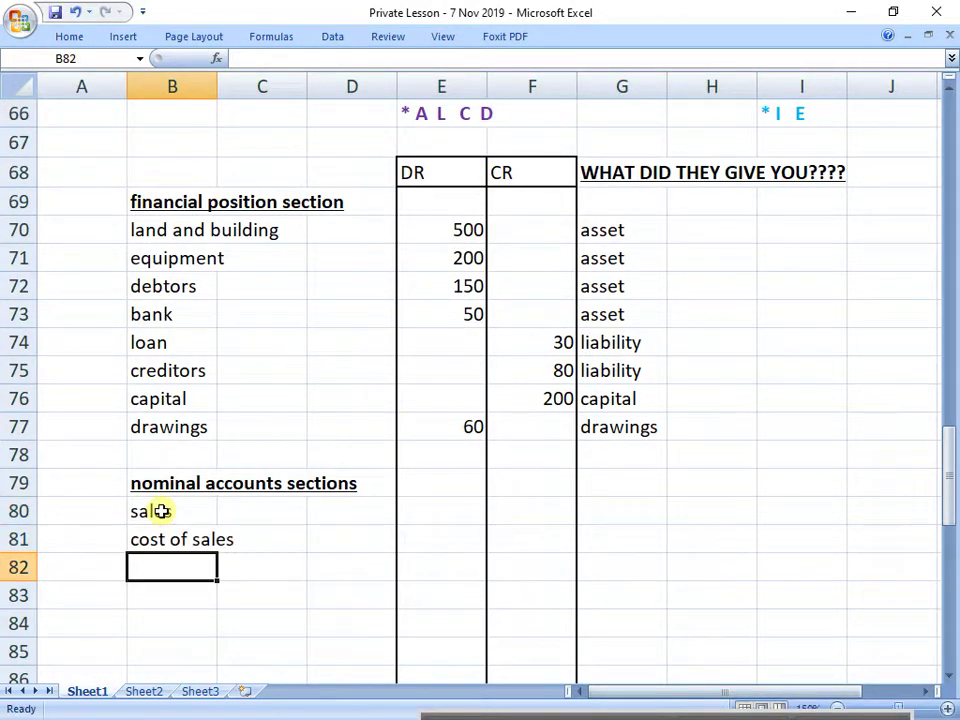
Add the income accounts "rent income" in B82 and "interest received" in B83.
type("rent income")
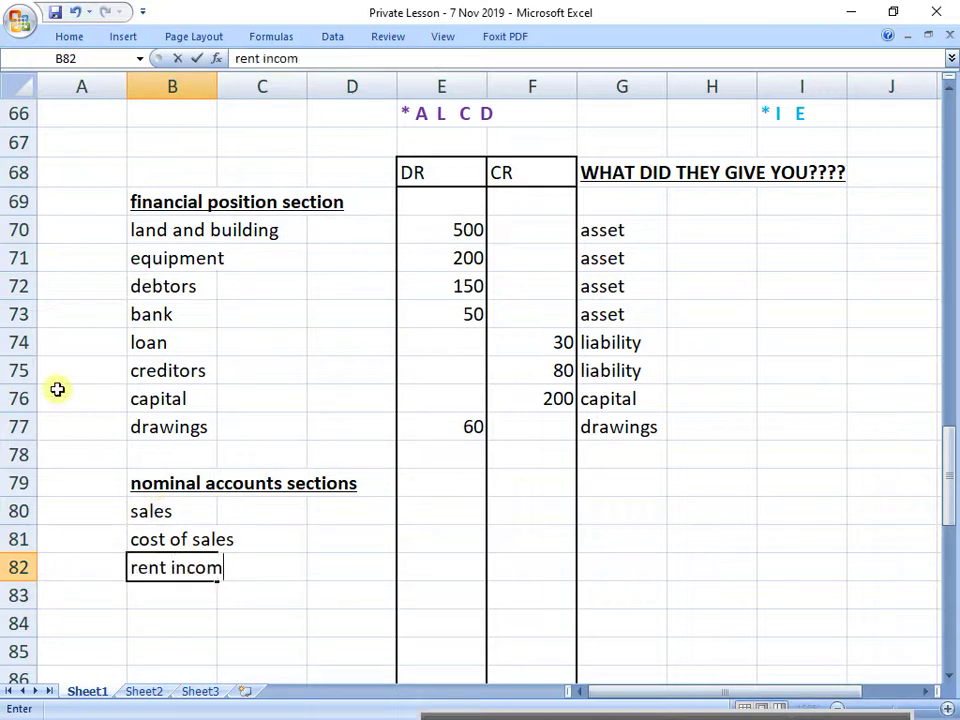
key("Return")
type("intere")
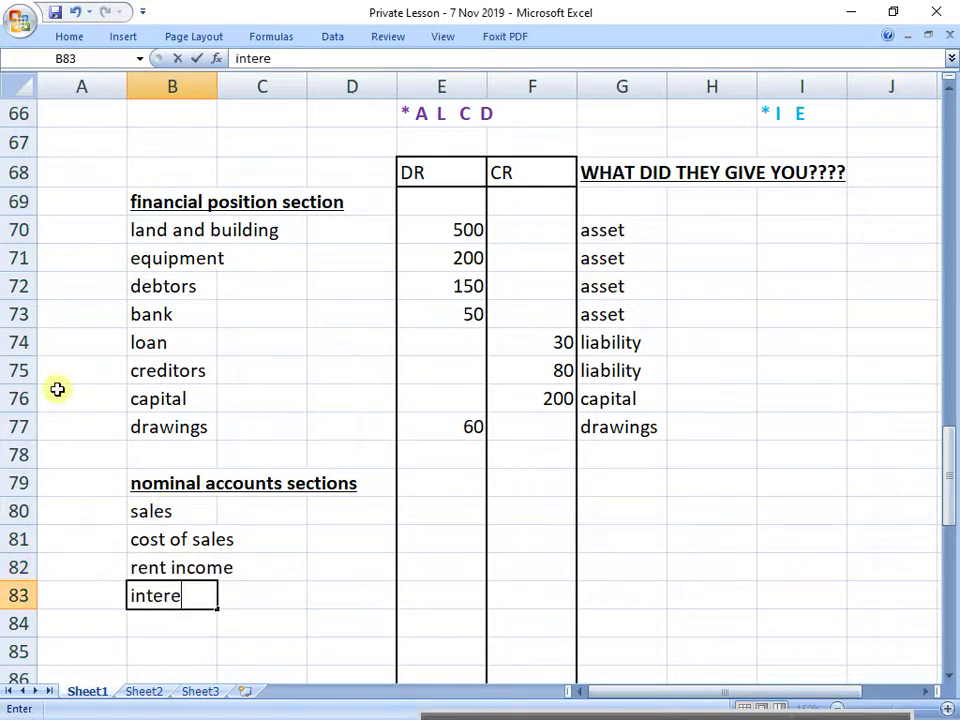
type("st receive")
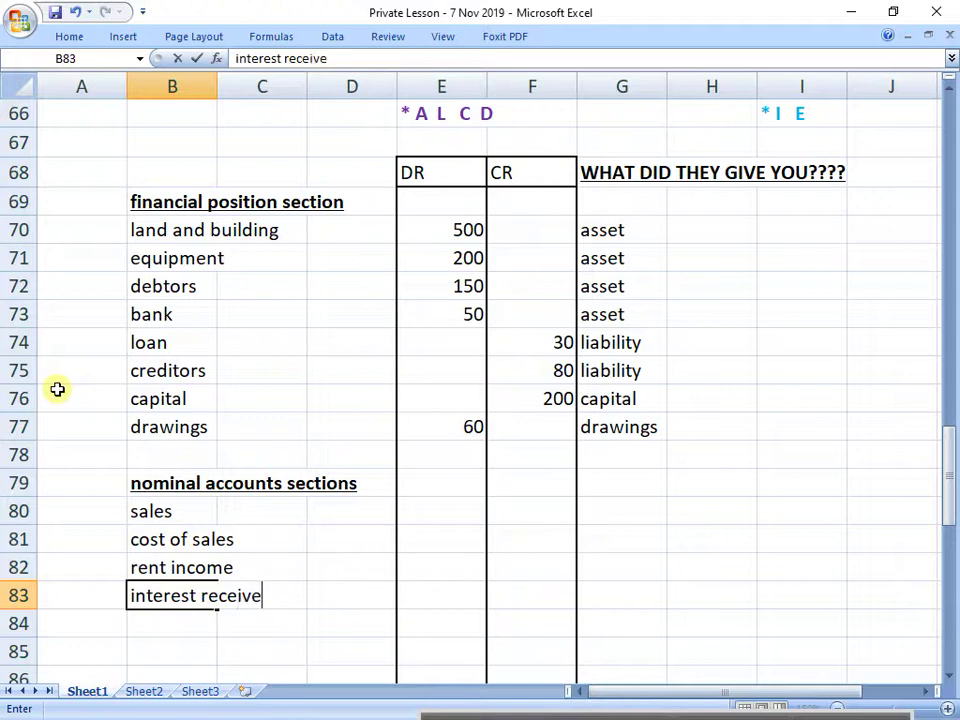
type("d")
key("Return")
List the expense accounts "water and electricity", "stationery", "packing material" and "wages" in B84:B87.
type("wate")
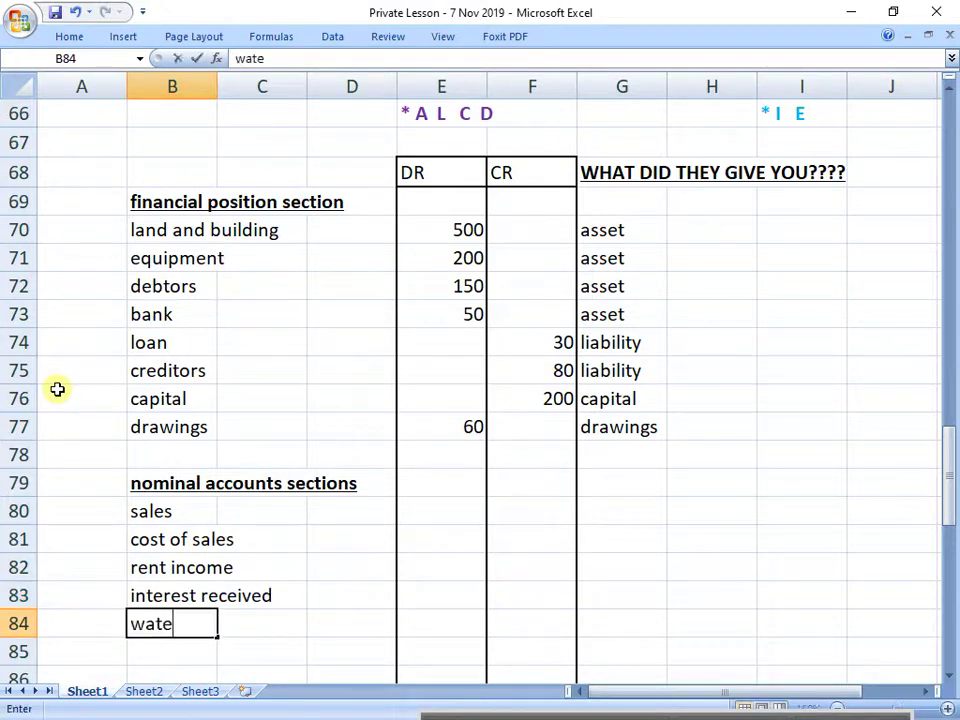
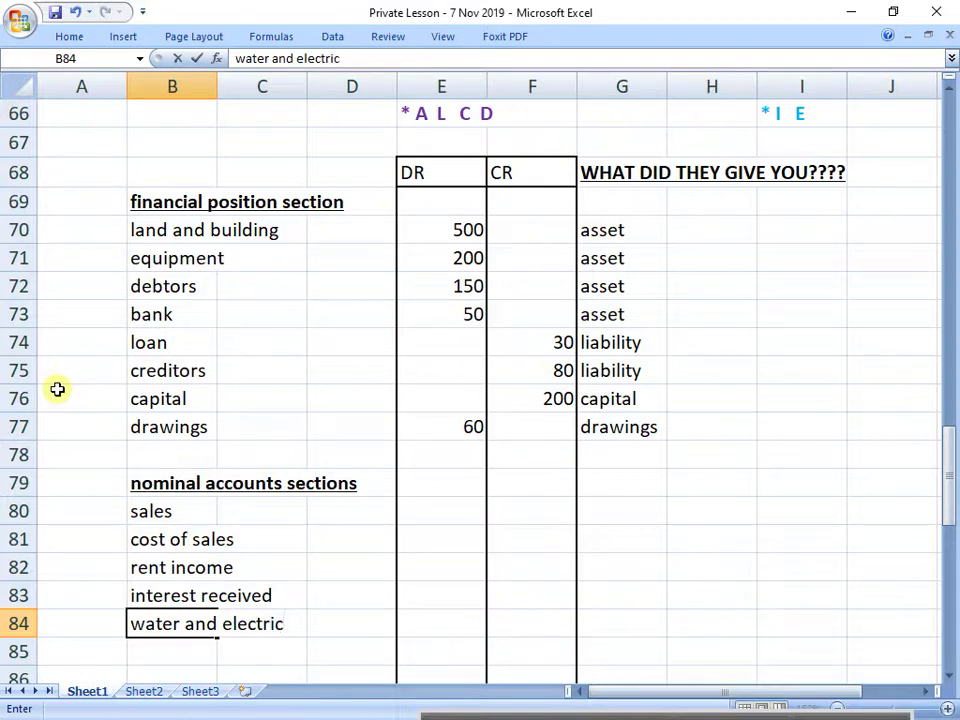
type("r and electricity")
key("Return")
type("stationery")
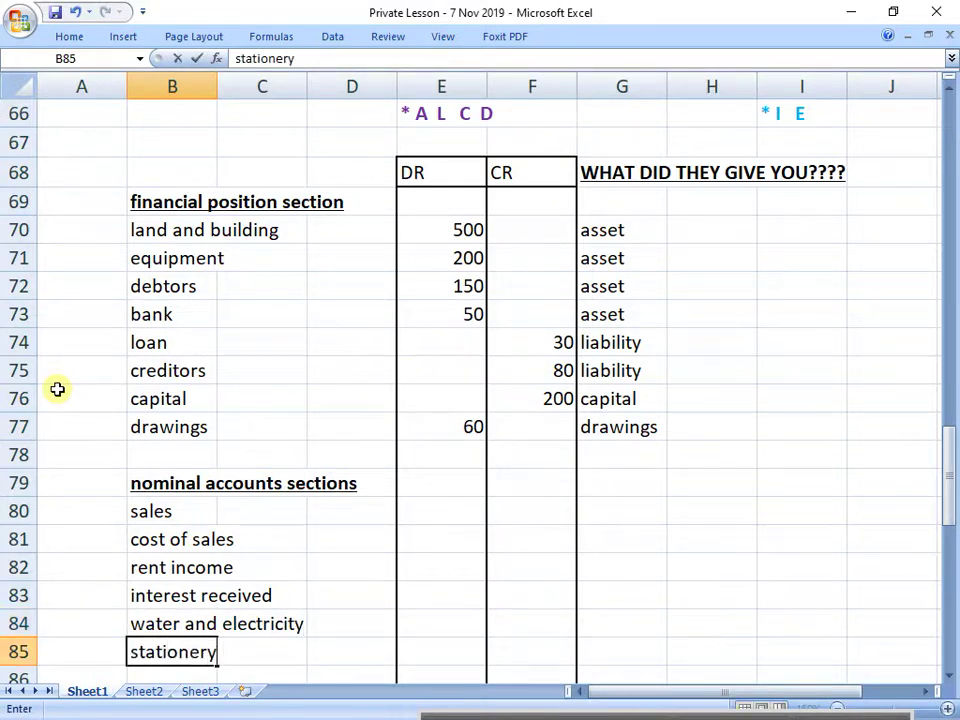
key("Return")
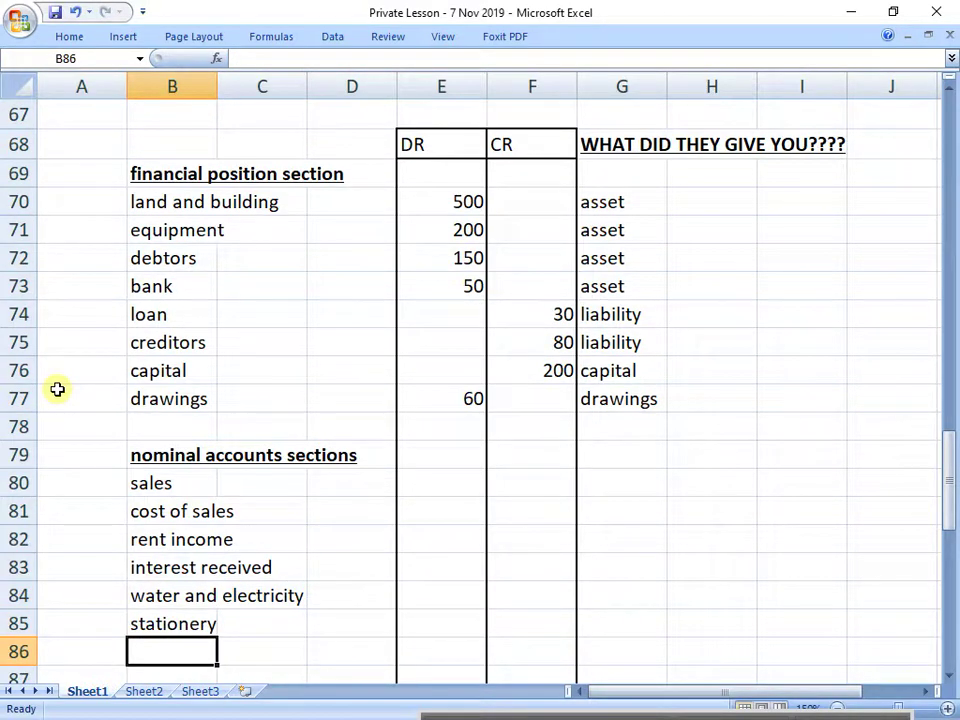
type("packing mater")
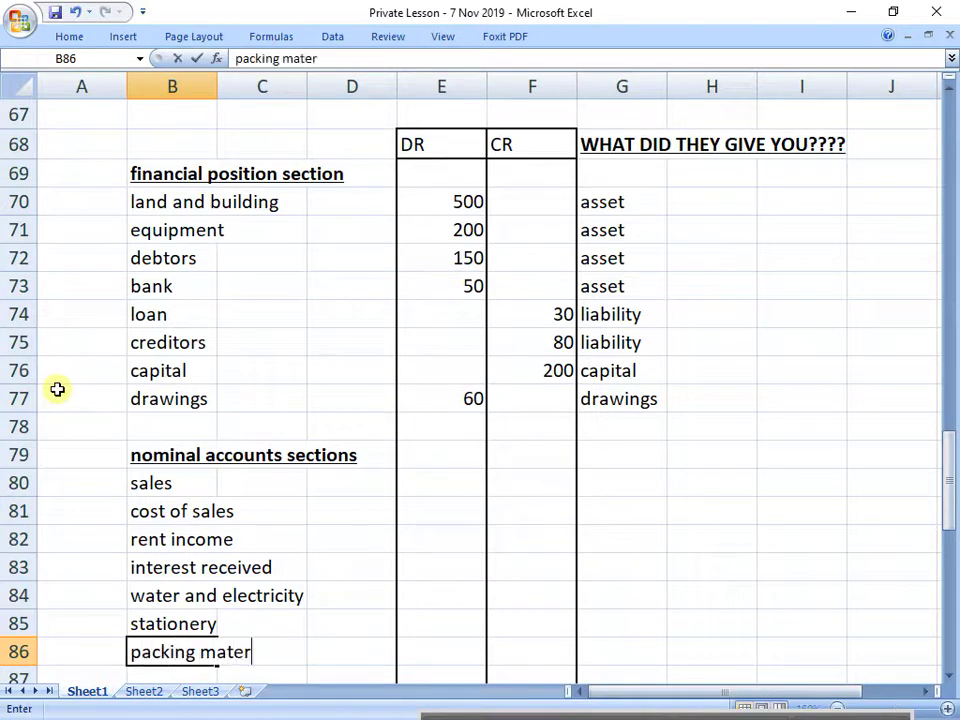
type("ial")
key("Return")
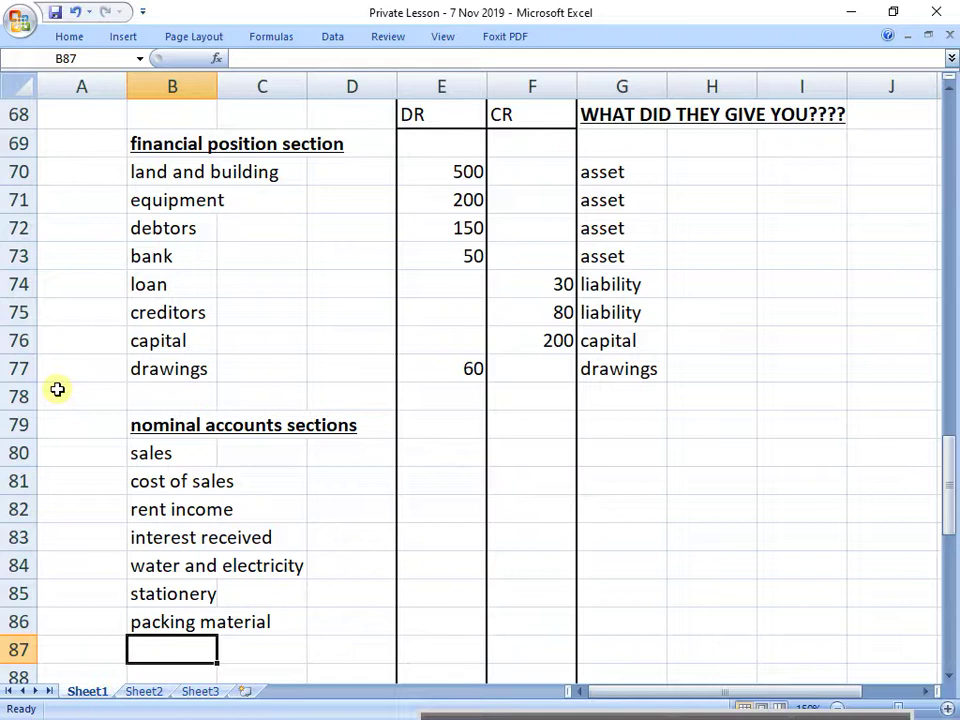
type("wages")
key("Return")
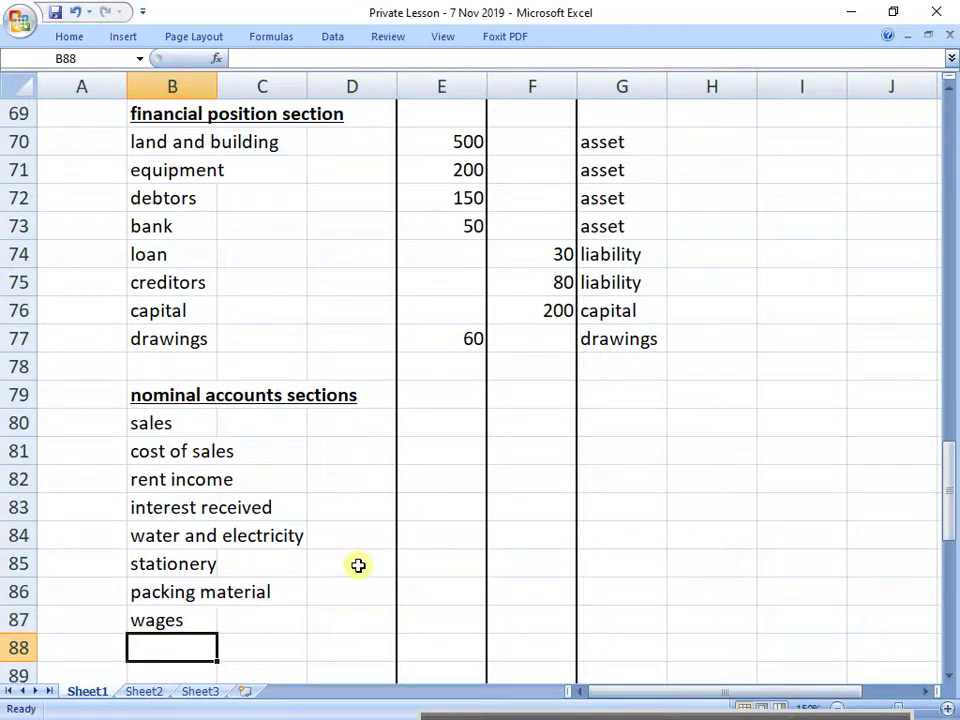
Apply a thick box border to E88:F88 below the last nominal account's DR and CR cells.
left_click_drag(435, 662, 529, 651)
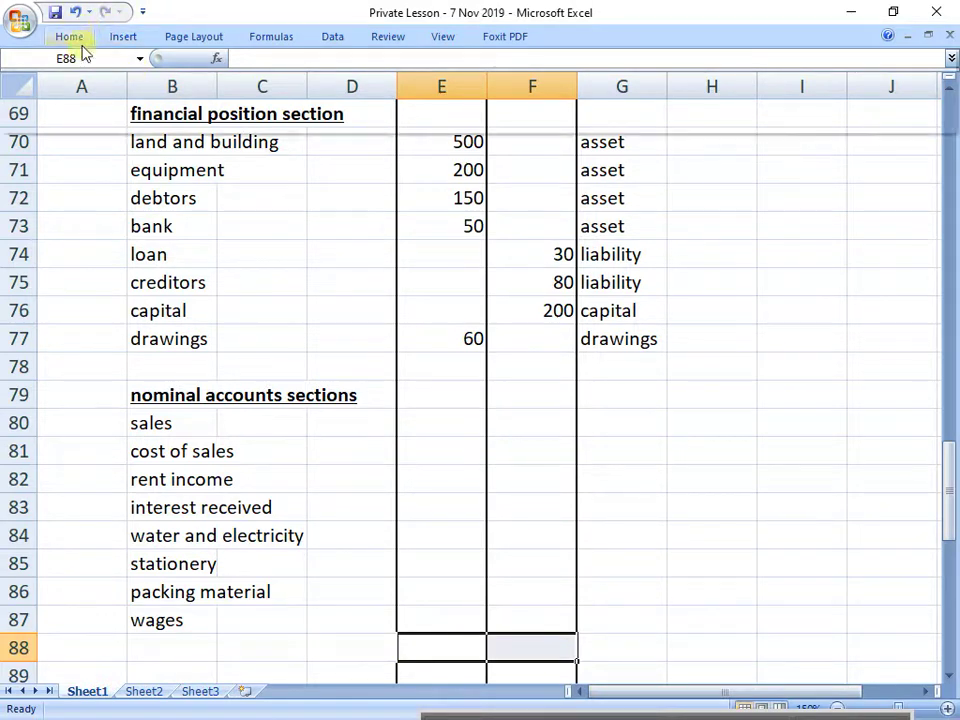
left_click(72, 38)
left_click(170, 97)
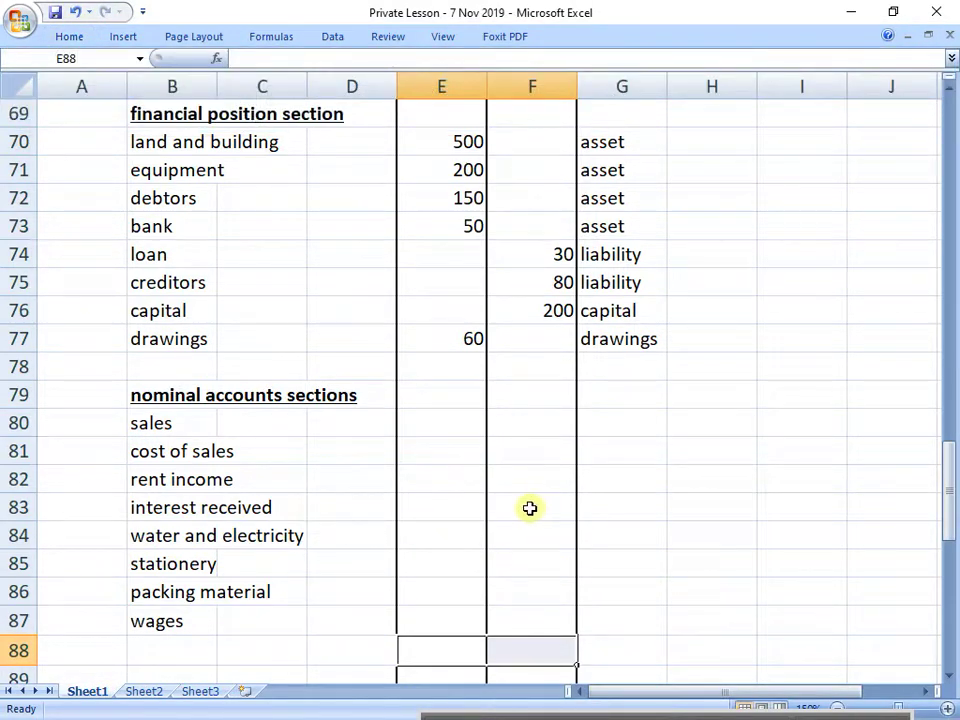
Enter 300 for sales in the CR column and 100 for cost of sales in the DR column.
scroll(529, 508, "up", 1)
scroll(527, 508, "down", 1)
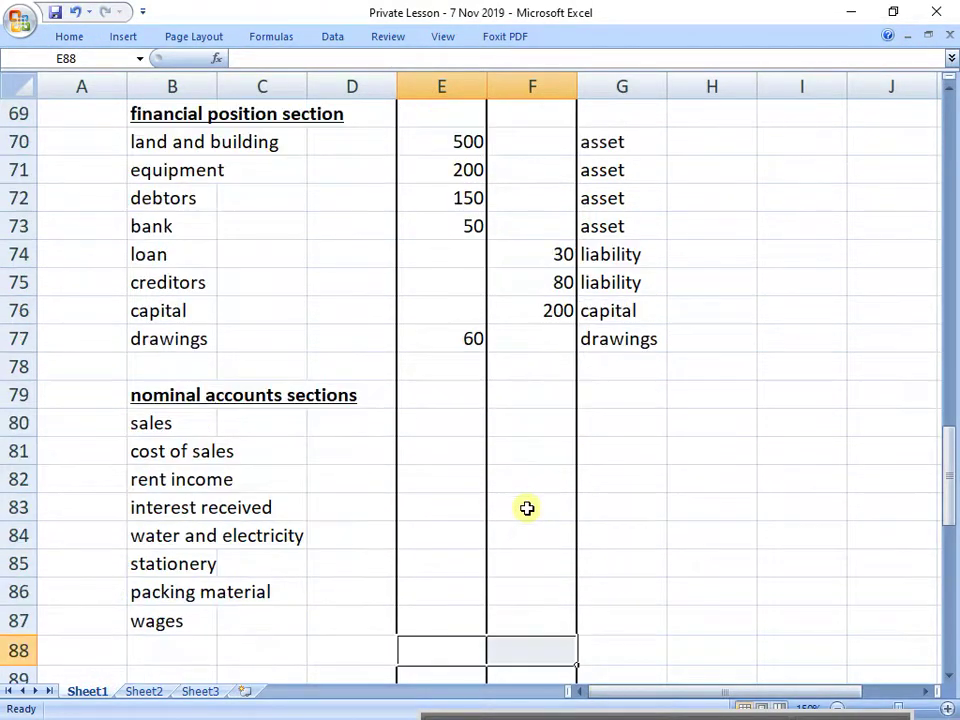
left_click(531, 424)
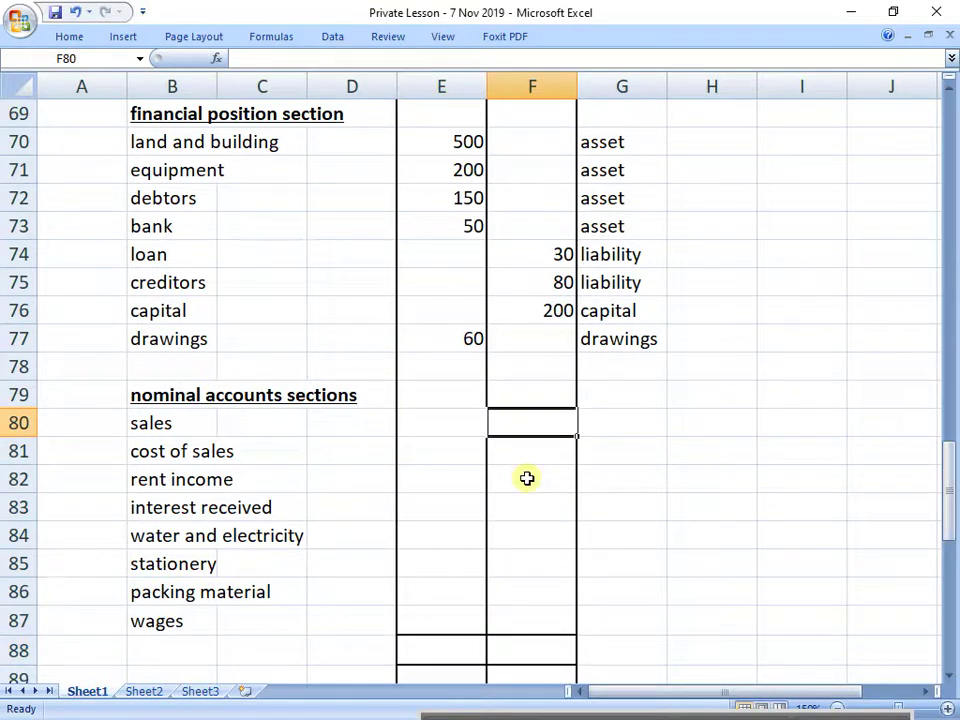
type("300")
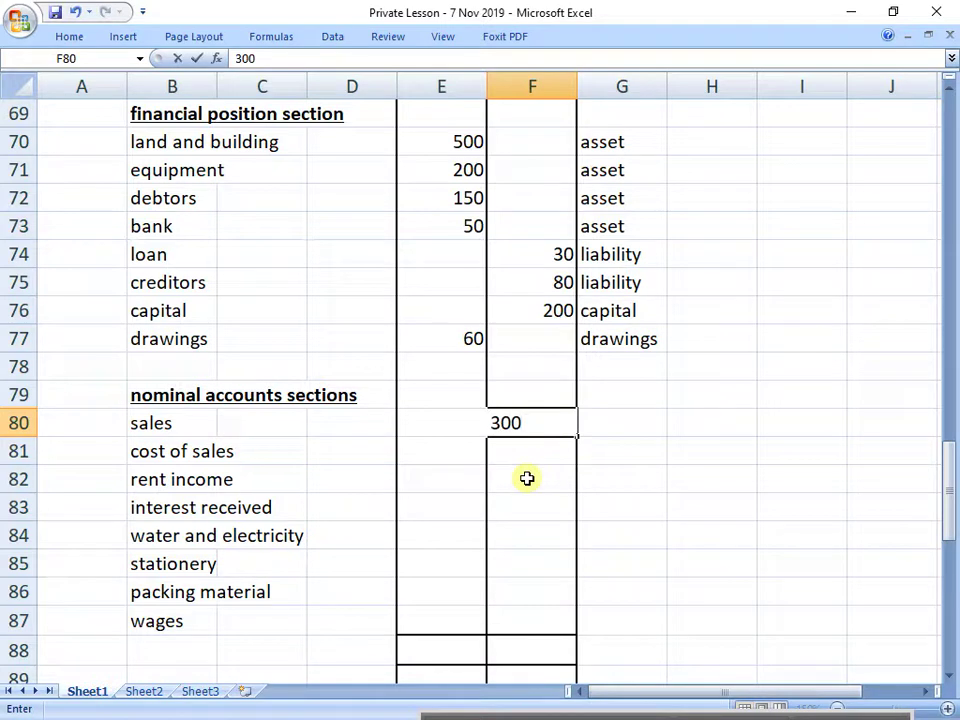
key("Return")
key("Left")
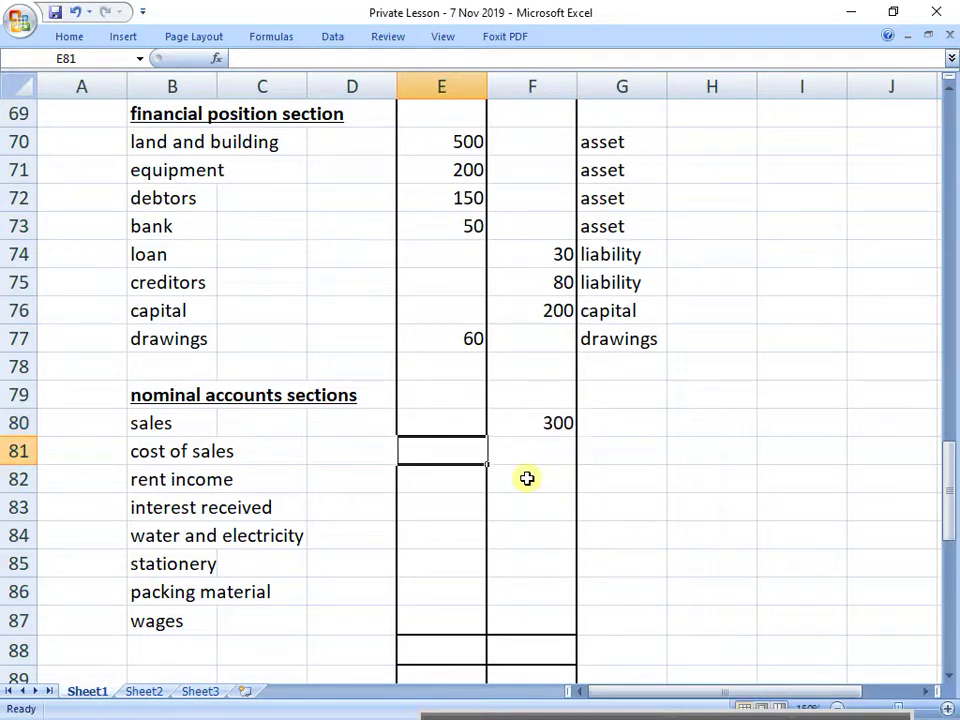
type("100")
key("Return")
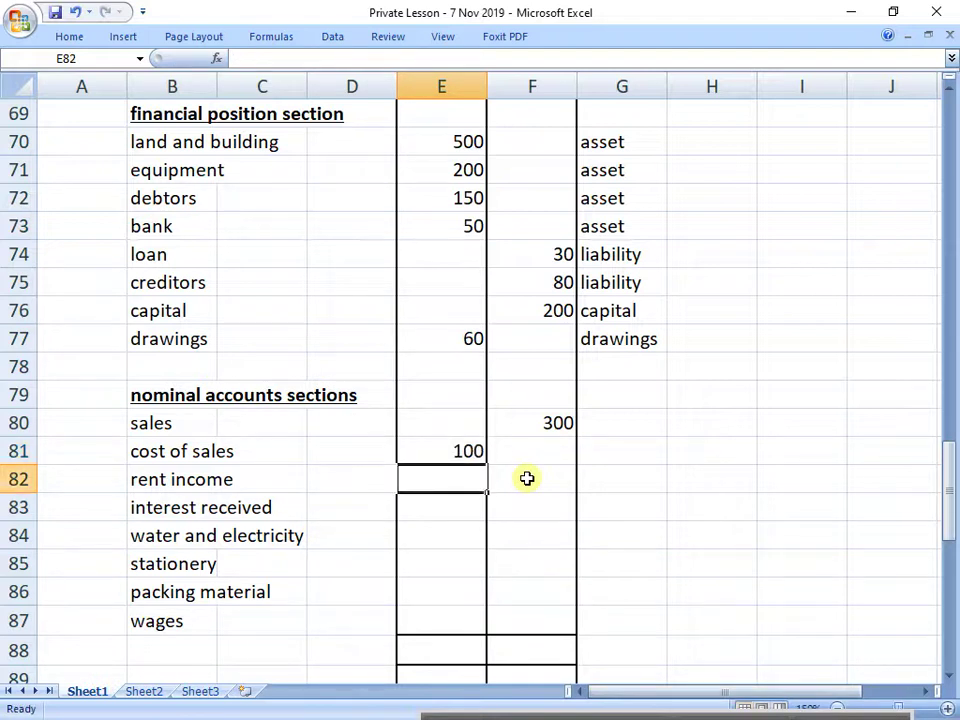
Enter 150 for rent income in the CR column.
left_click(527, 479)
type("150")
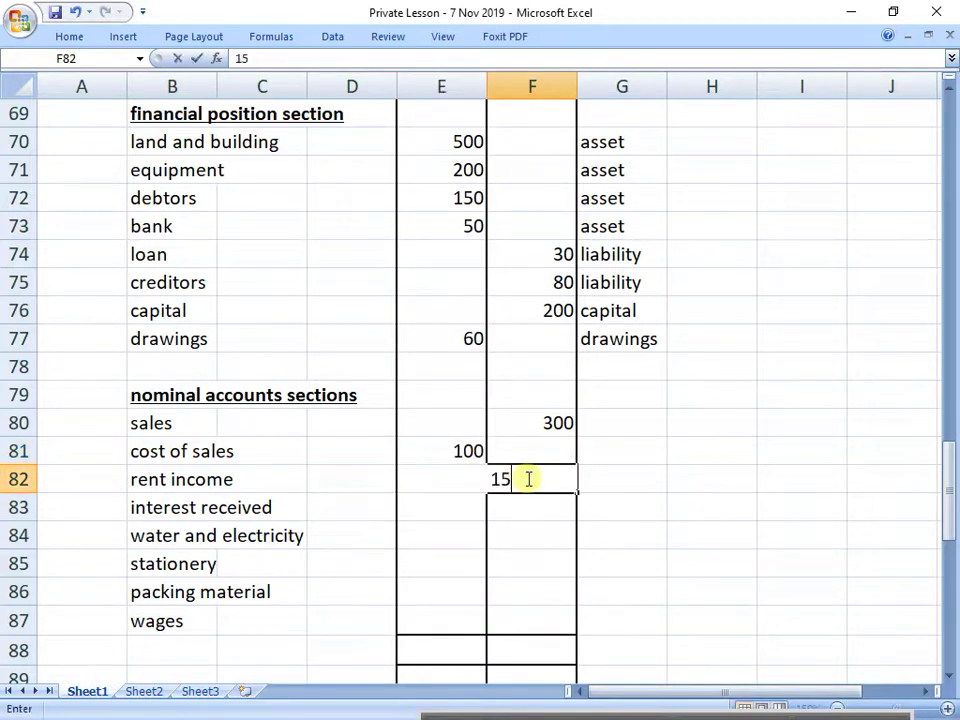
key("Return")
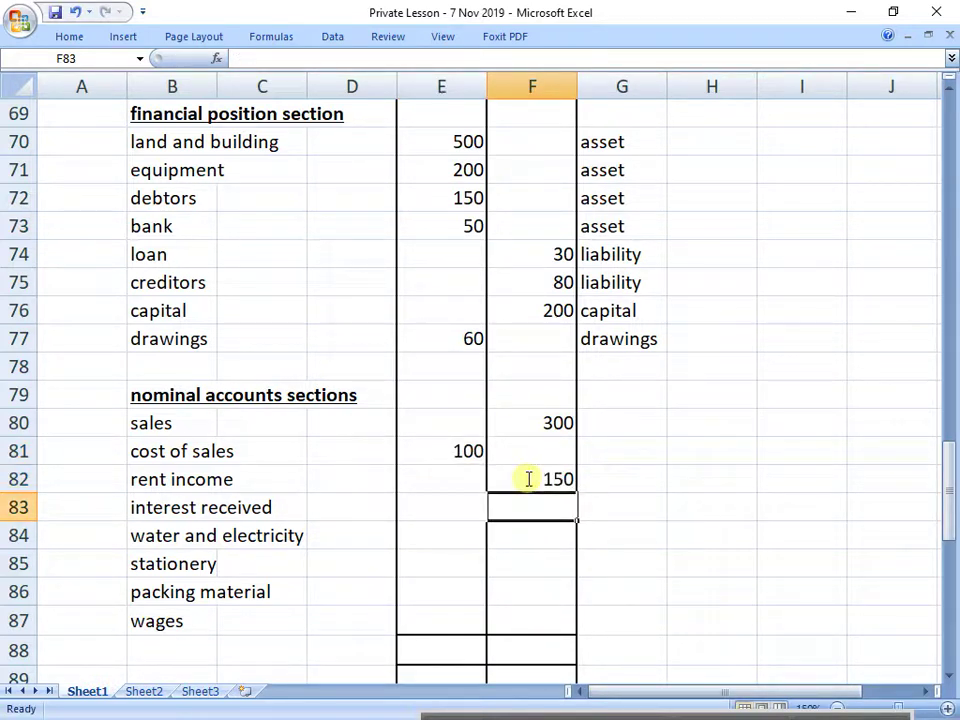
Enter 80 for interest received in CR, and 20, 30 and 40 for water and electricity, stationery and packing material in DR.
type("80")
key("Return")
key("Left")
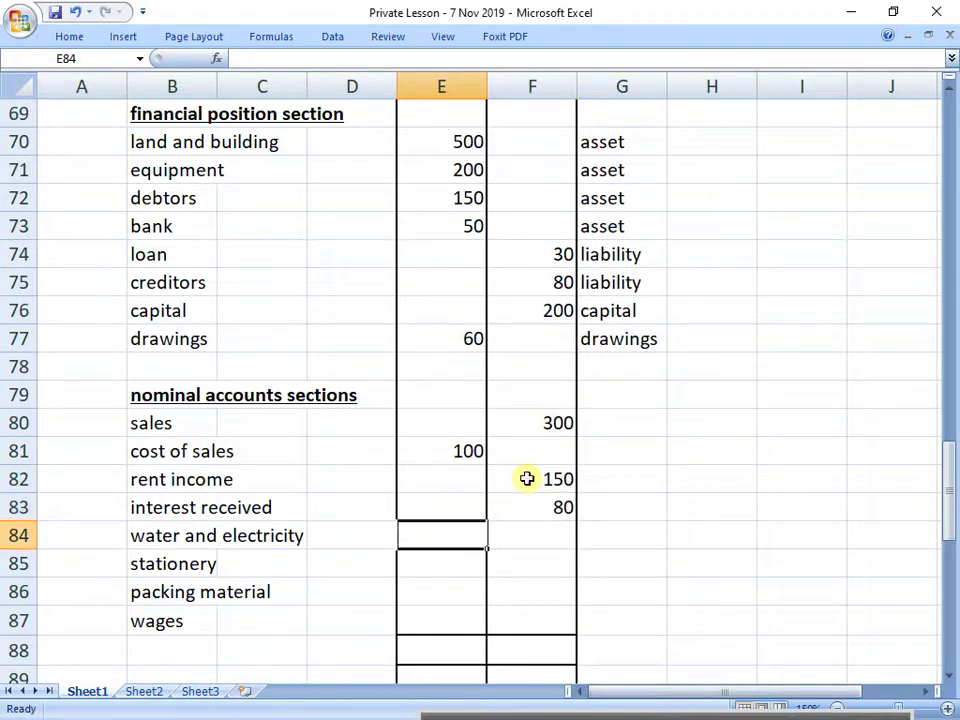
type("20")
key("Return")
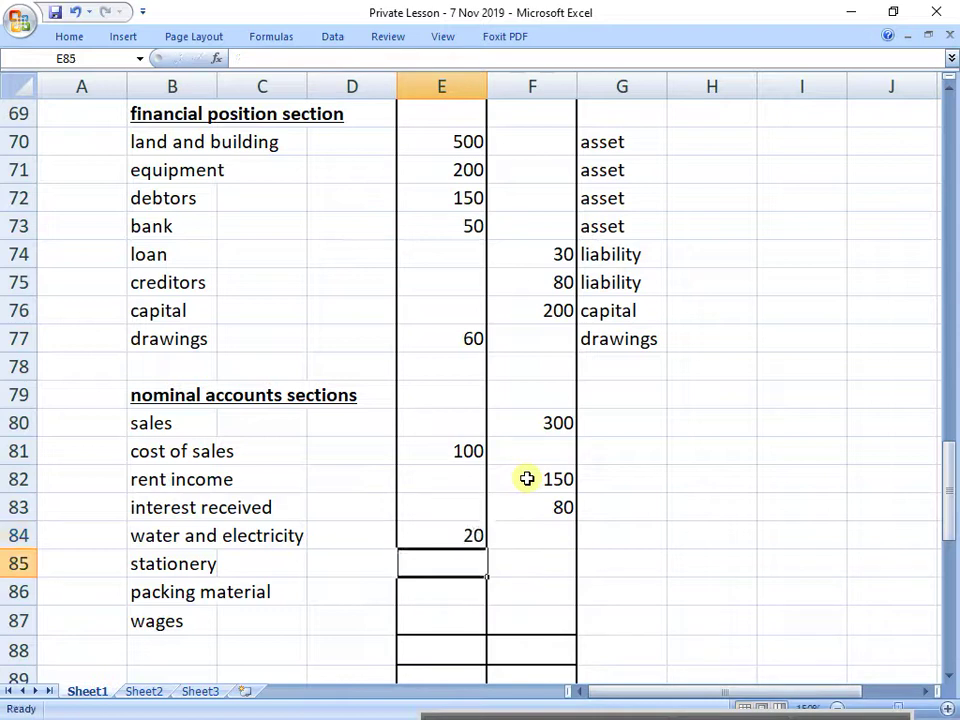
type("30")
key("Return")
type("40")
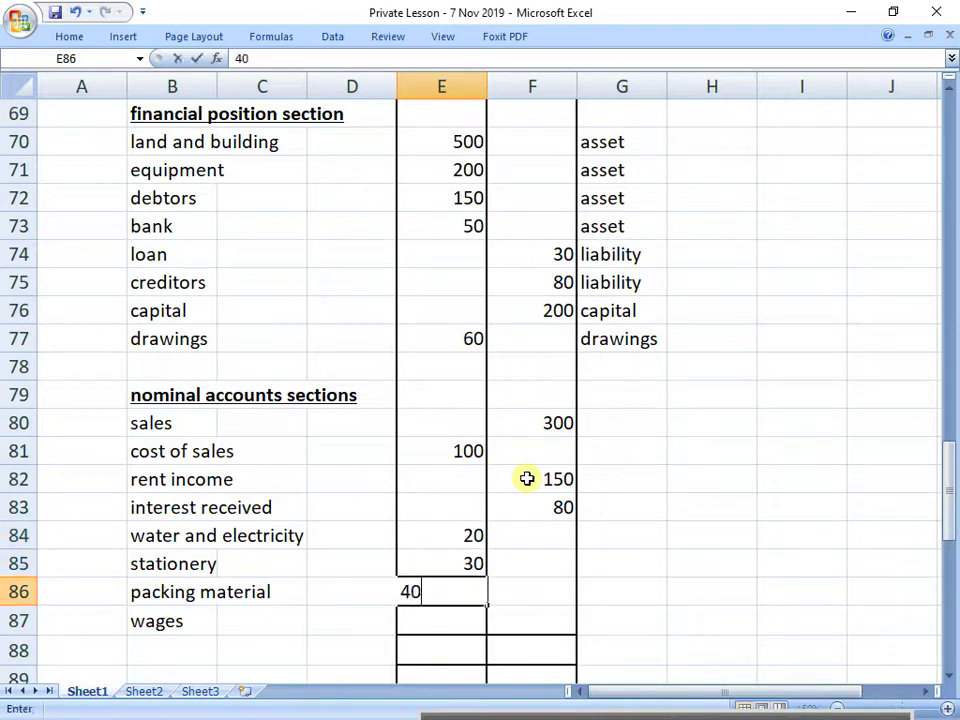
key("Return")
Total the CR column in F88 by summing F70:F87, and copy the formula to the DR total cell E88.
key("Down")
key("Right")
type("=sum(")
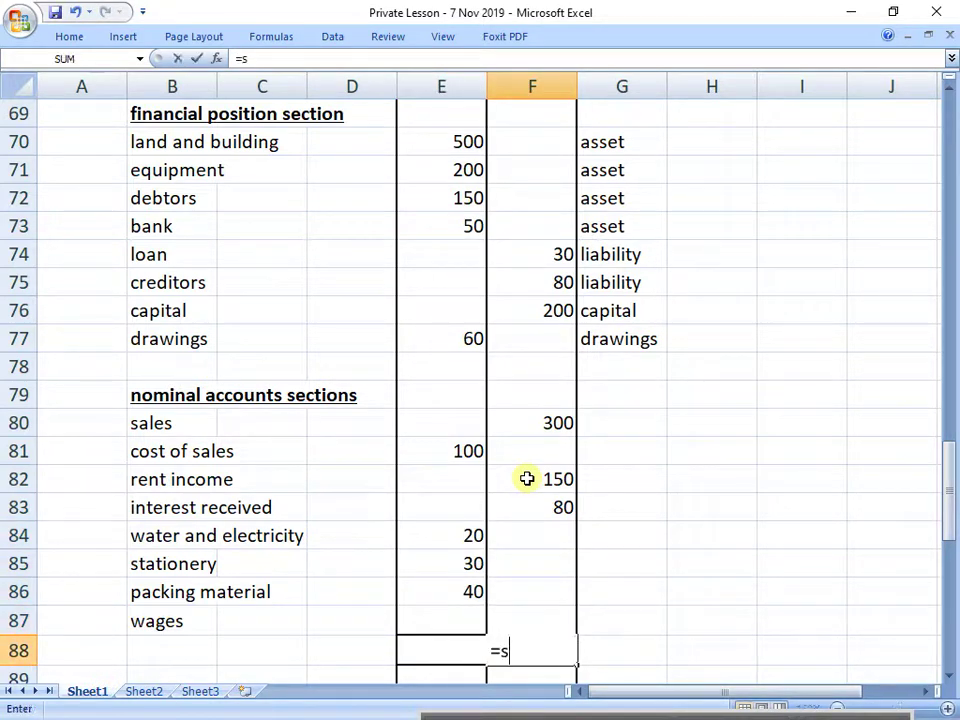
key("Up")
key("shift+Up")
key("shift+Up")
key("shift+Up")
key("shift+Up")
key("shift+Up")
key("shift+Up")
key("shift+Up")
key("shift+Up")
key("shift+Up")
key("shift+Up")
key("shift+Up")
key("shift+Up")
key("shift+Up")
key("shift+Up")
key("shift+Up")
key("shift+Up")
key("shift+Up")
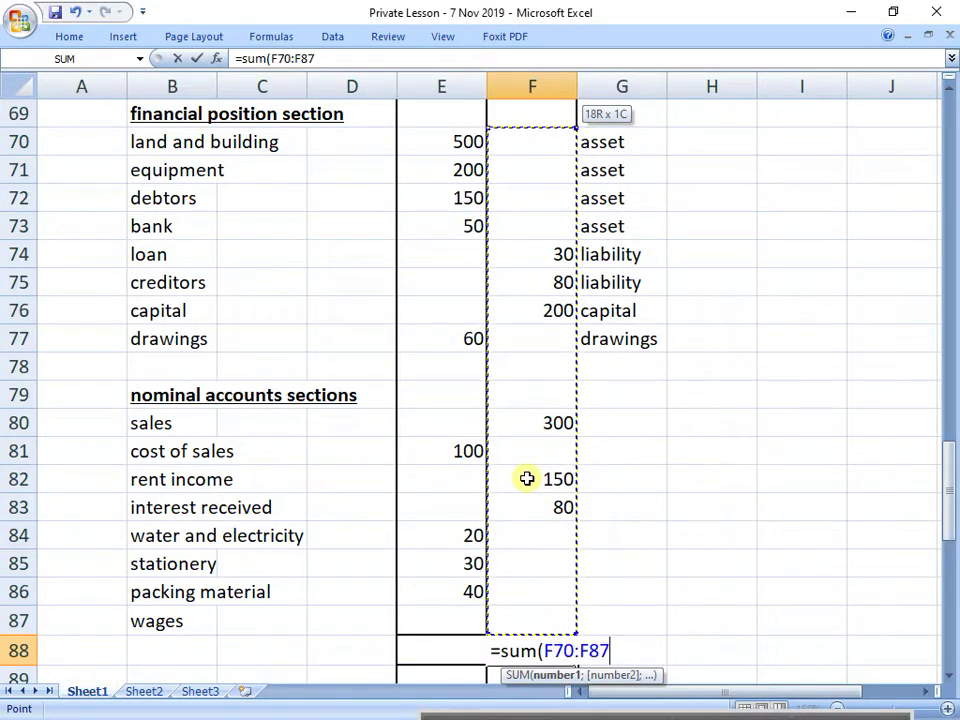
key("Return")
key("Up")
key("Up")
key("Down")
key("ctrl+c")
key("Left")
key("ctrl+v")
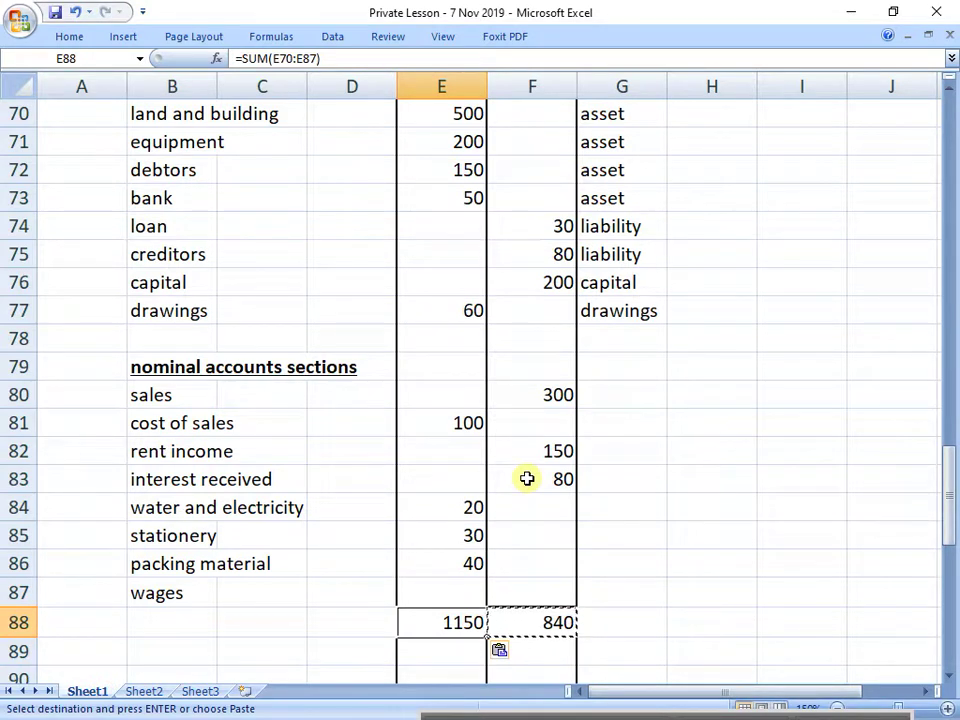
Clear the DR and CR totals from E88 and F88.
key("Right")
key("Left")
key("Delete")
key("Right")
key("Delete")
key("Left")
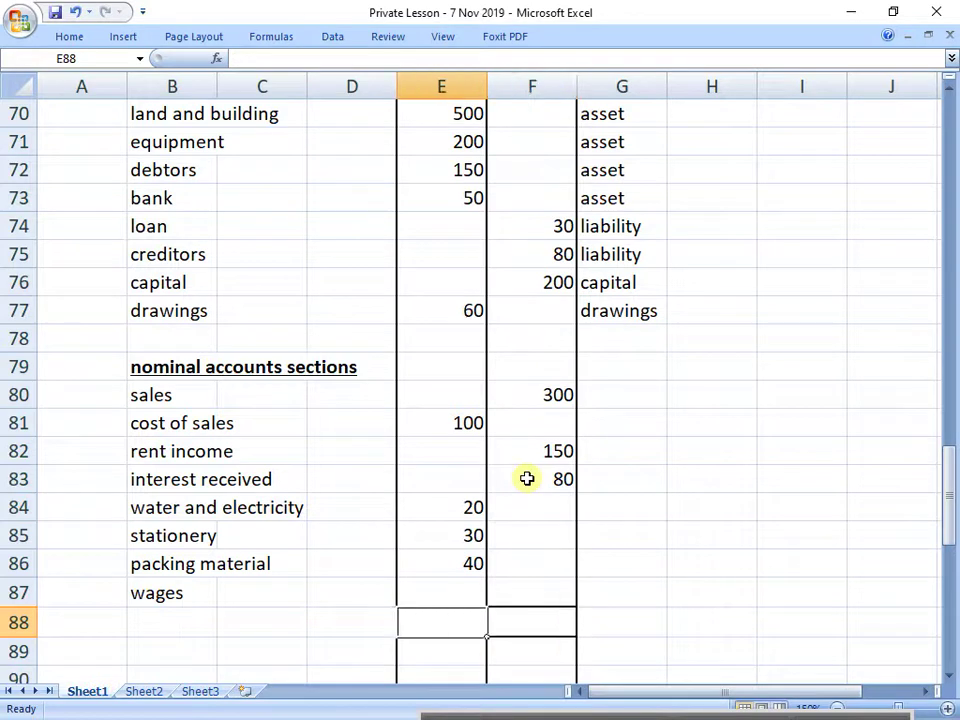
Enter 15 for wages in the DR column.
key("Up")
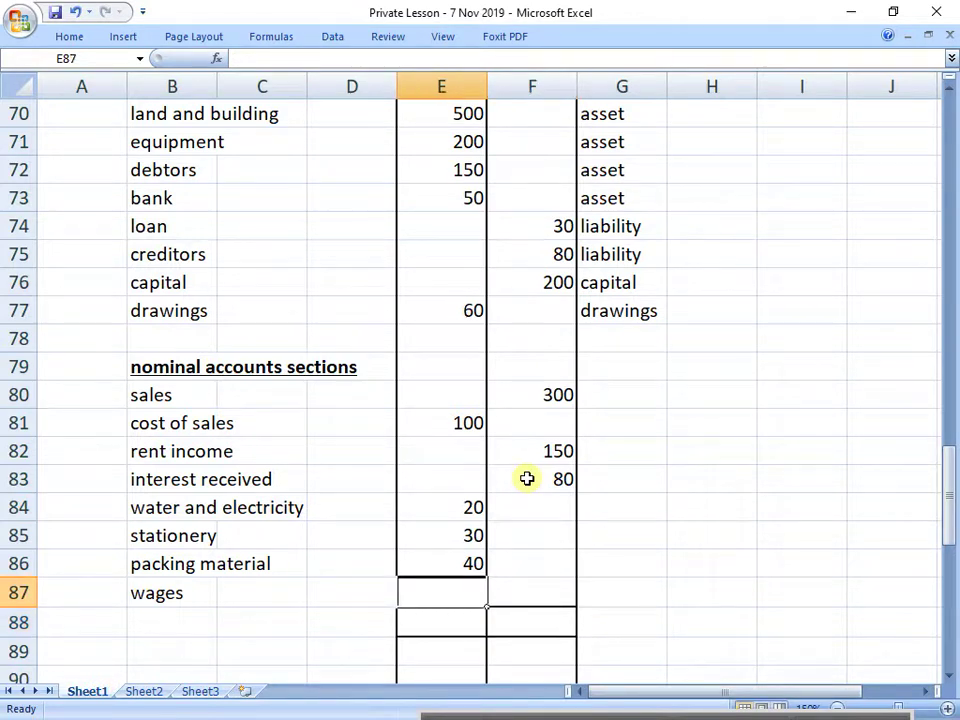
type("15")
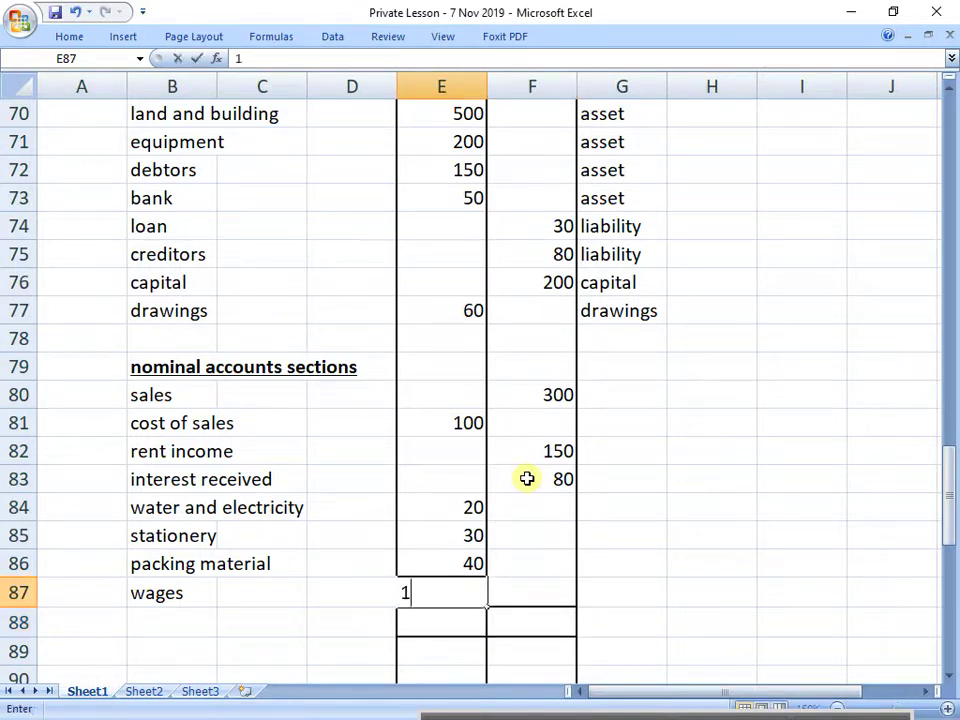
key("Return")
Total the DR column in E88 with a SUM of E70:E87.
type("=sum(")
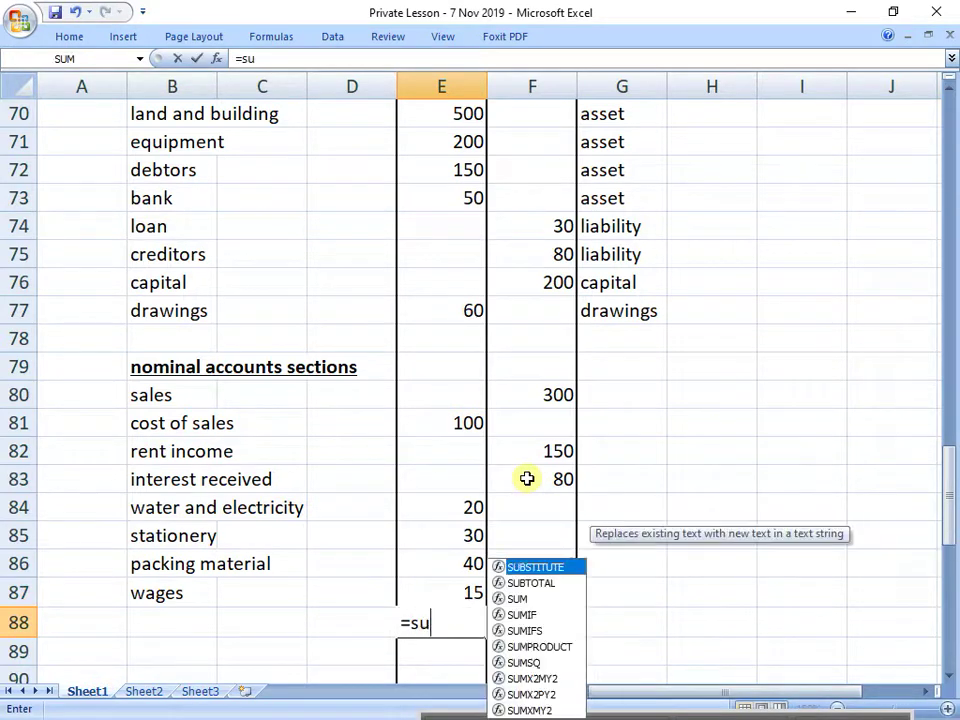
key("Up")
key("shift+Up")
key("shift+Up")
key("shift+Up")
key("shift+Up")
key("shift+Up")
key("shift+Up")
key("shift+Up")
key("shift+Up")
key("shift+Up")
key("shift+Up")
key("shift+Up")
key("shift+Up")
key("shift+Up")
key("shift+Up")
key("shift+Up")
key("shift+Up")
key("shift+Up")
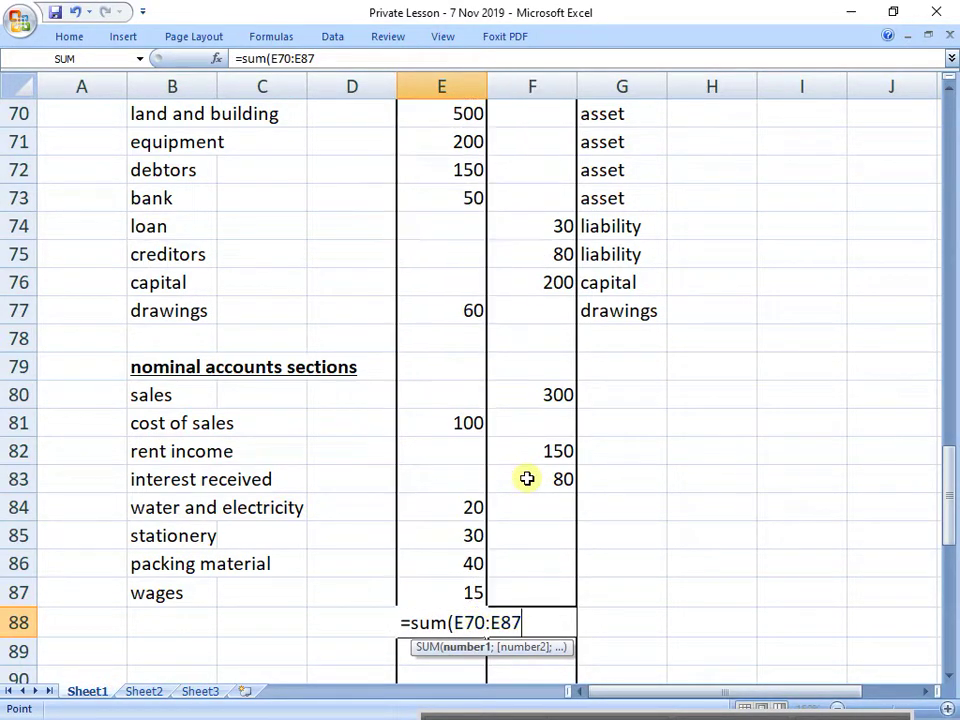
key("Return")
Set the CR total in F88 equal to the DR total with the formula =E88.
key("Up")
key("Right")
type("=")
key("Left")
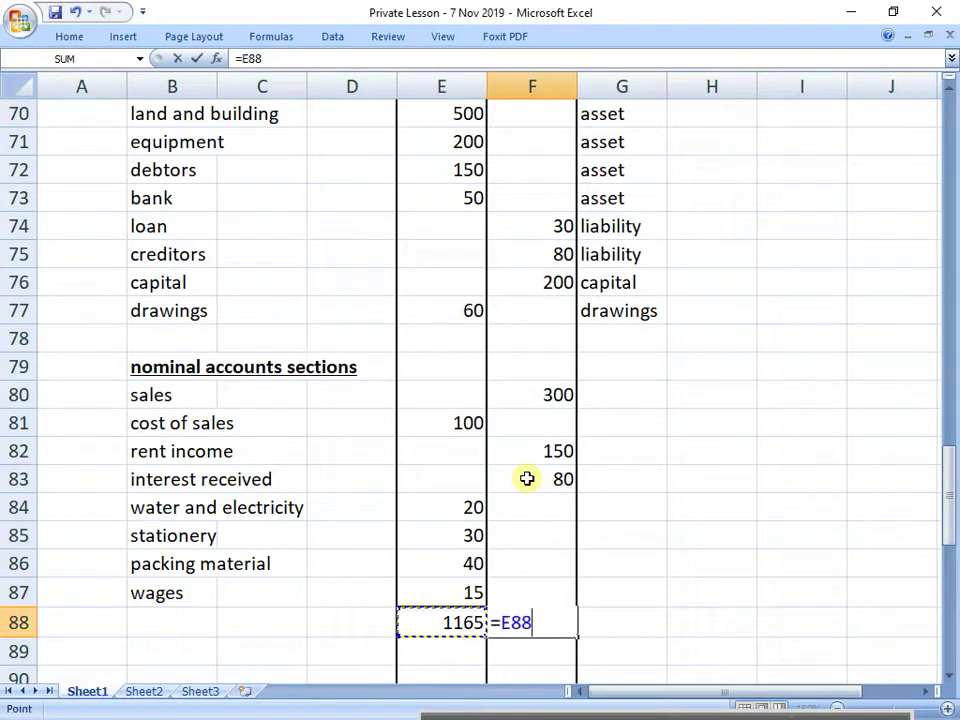
key("Return")
Replace the sales amount in F80 with a formula that subtracts rent income F82 and interest received F83 from the CR total F88.
key("Up")
key("Up")
key("Up")
key("Up")
key("Up")
key("Up")
key("Up")
key("Up")
key("Up")
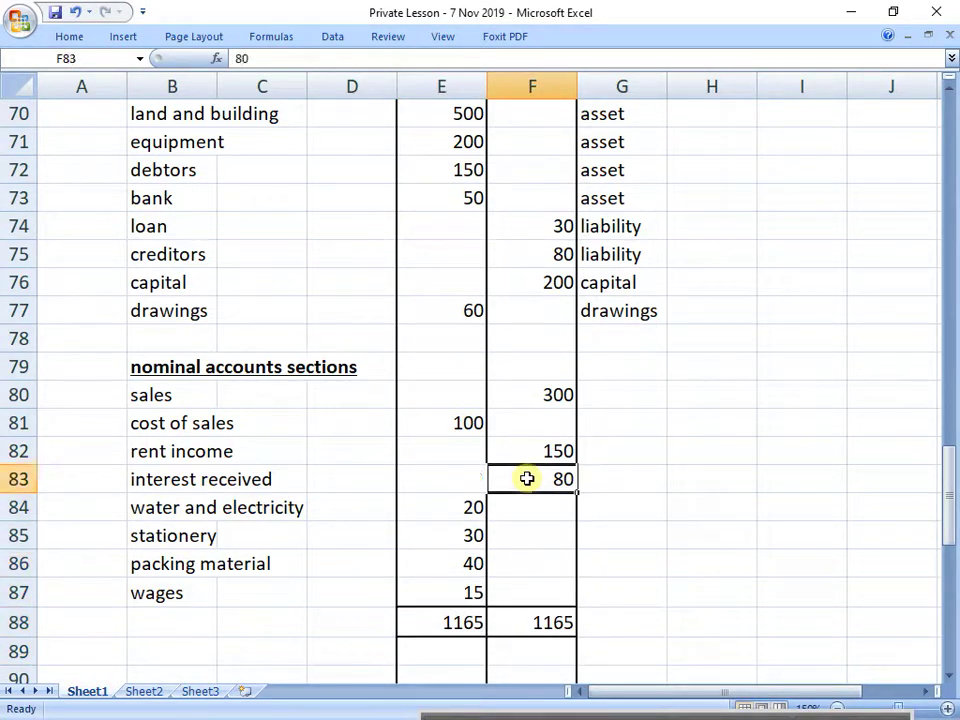
type("=")
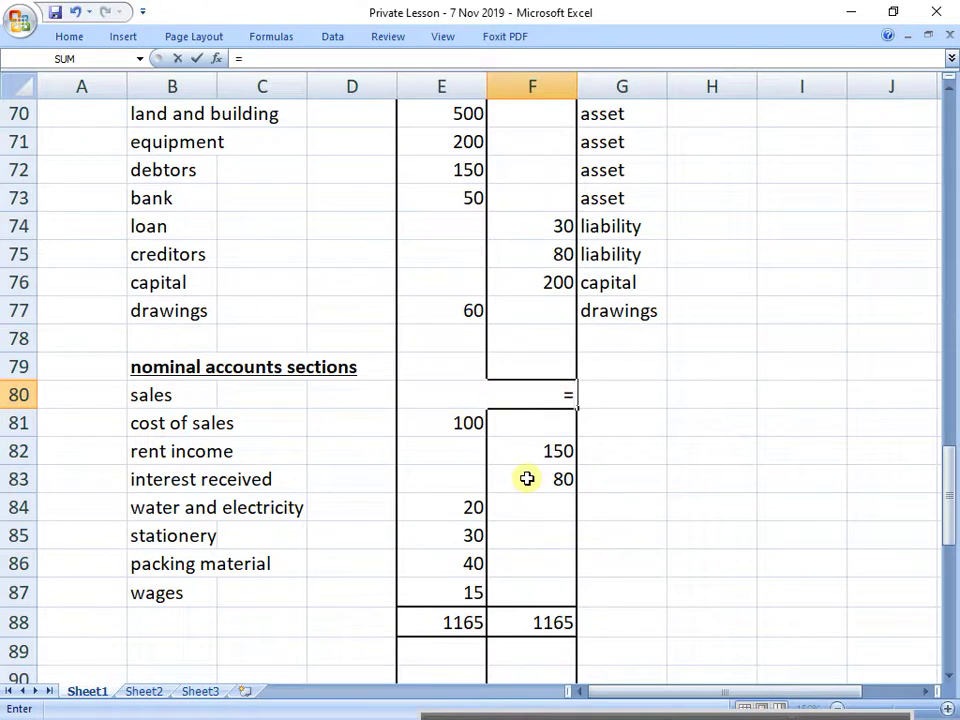
type("-")
key("Down")
key("Down")
key("Down")
key("Down")
key("Down")
key("Down")
key("Down")
key("Down")
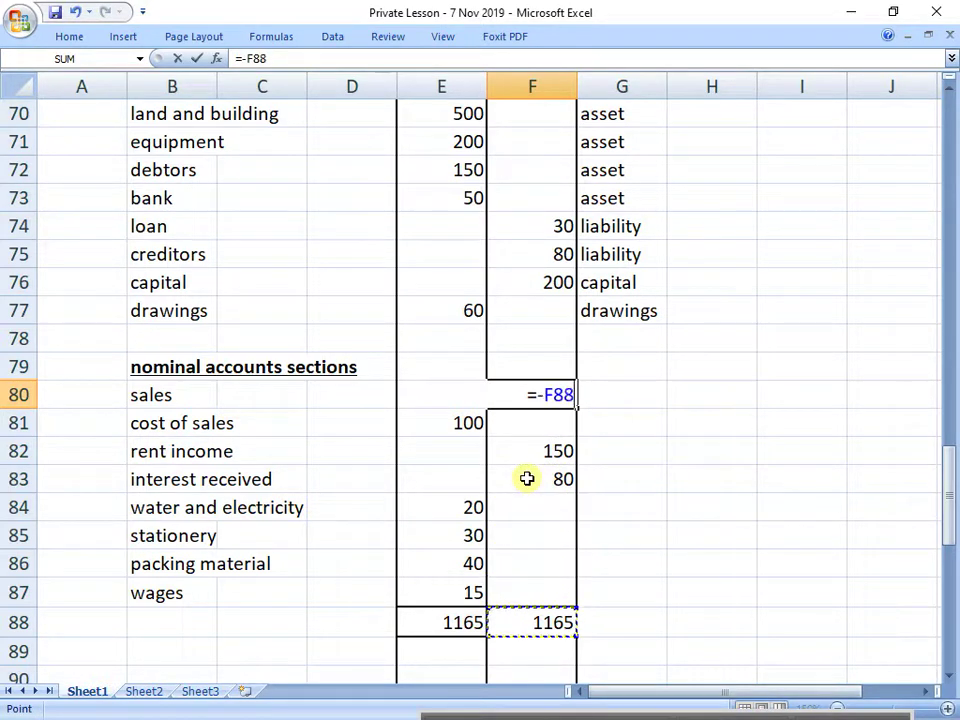
key("BackSpace")
key("BackSpace")
key("BackSpace")
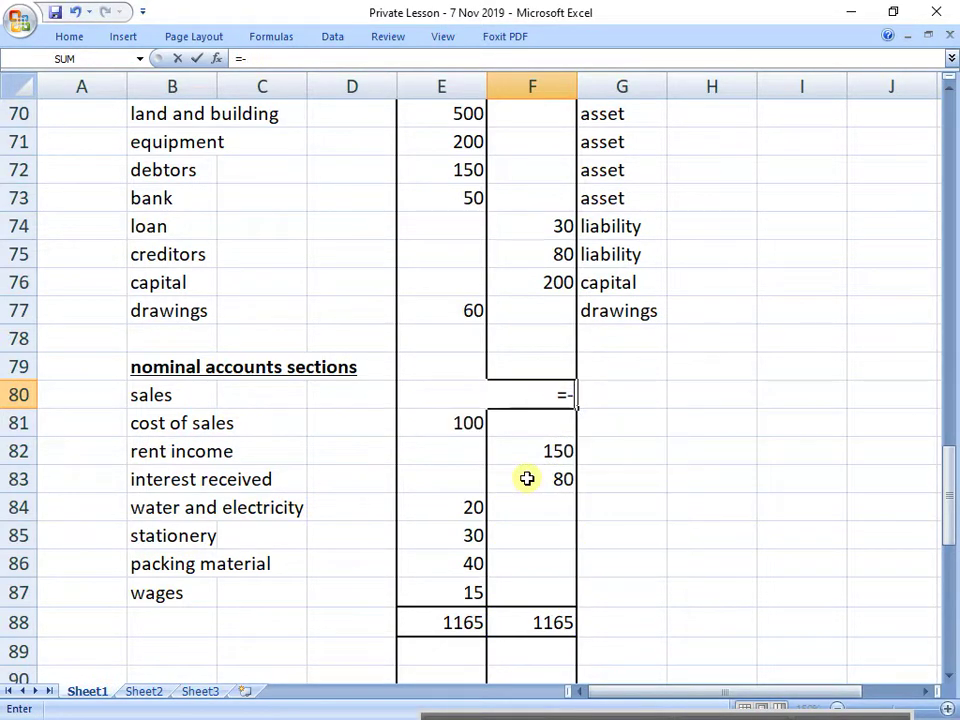
key("Down")
key("Down")
key("Down")
key("Down")
key("Down")
key("Down")
key("Down")
key("Down")
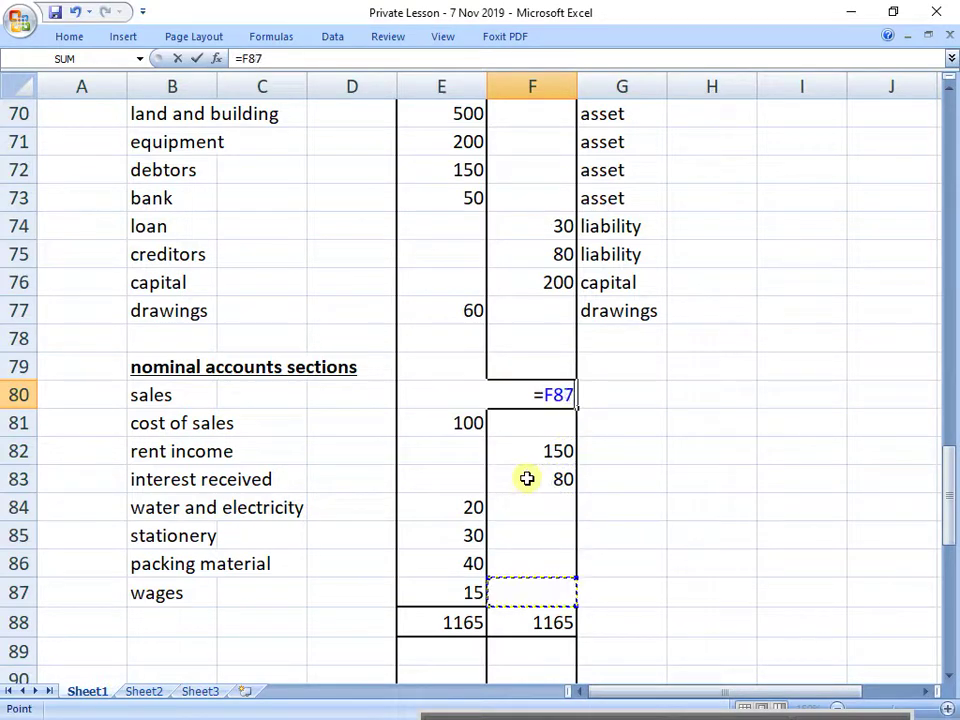
type("-")
left_click(514, 458)
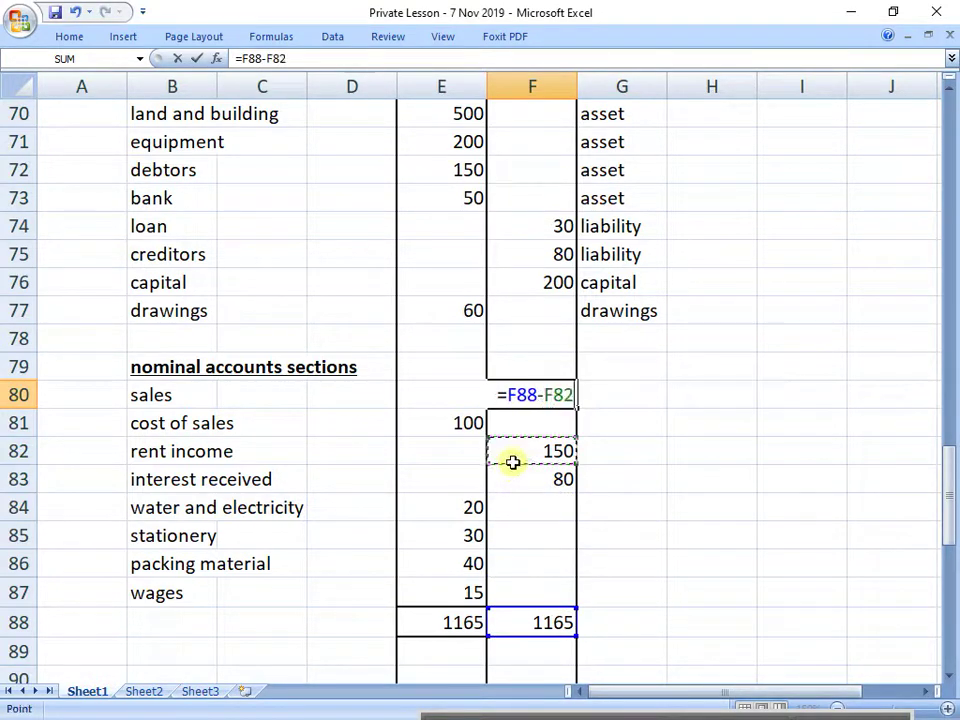
type("-")
left_click(542, 480)
key("Return")
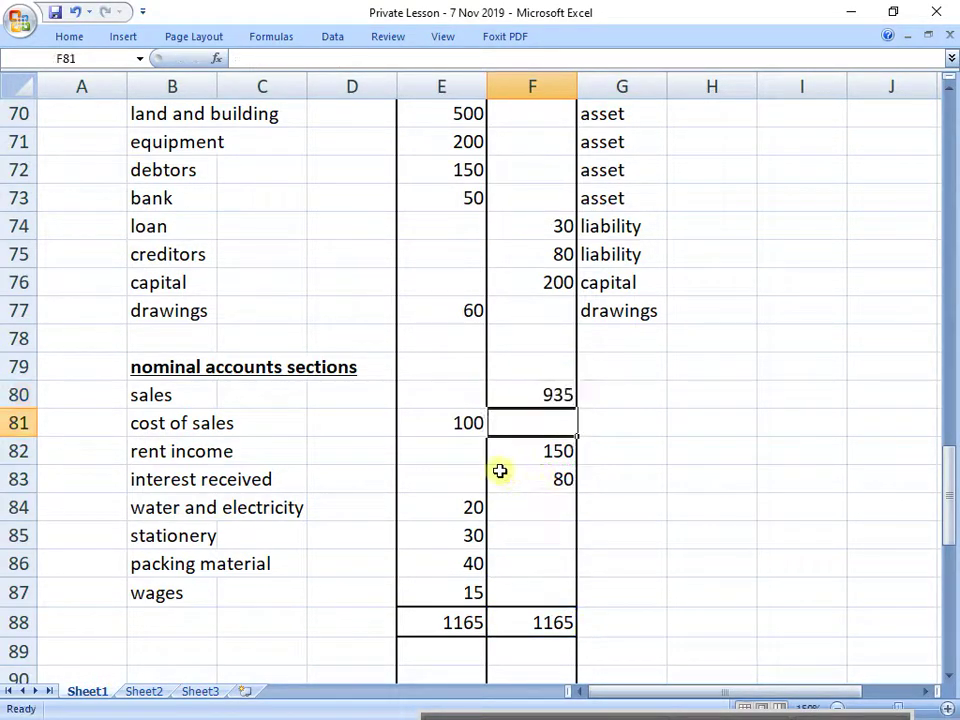
Change the cost of sales amount in E81 to 400.
double_click(461, 424)
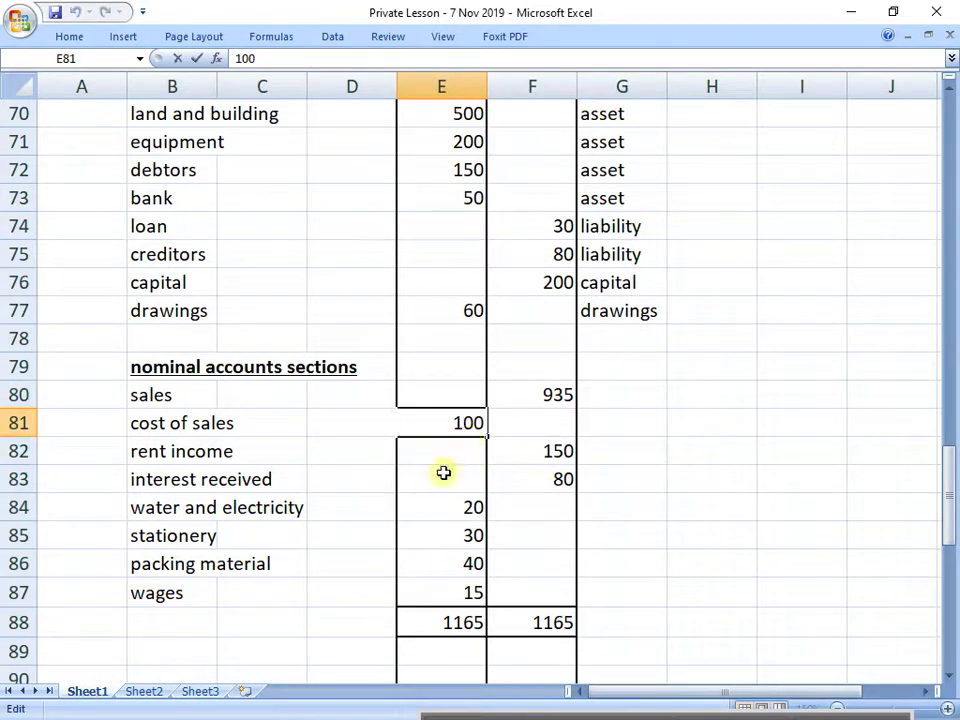
type("4")
key("Return")
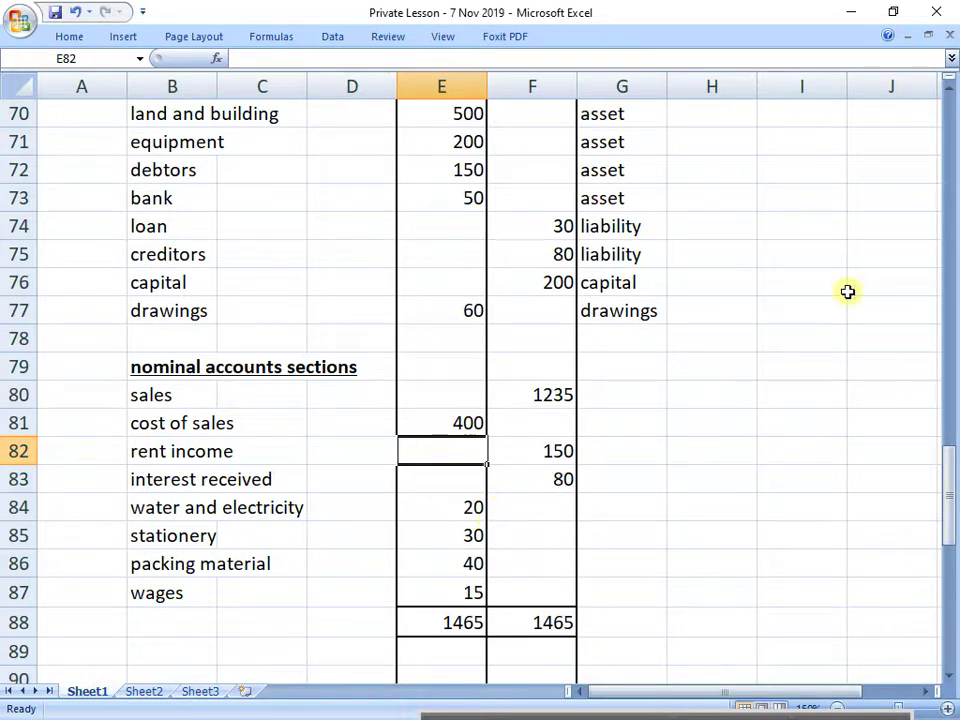
Review the trial balance from its title through the financial position accounts and the nominal accounts.
left_click(950, 90)
left_click(945, 88)
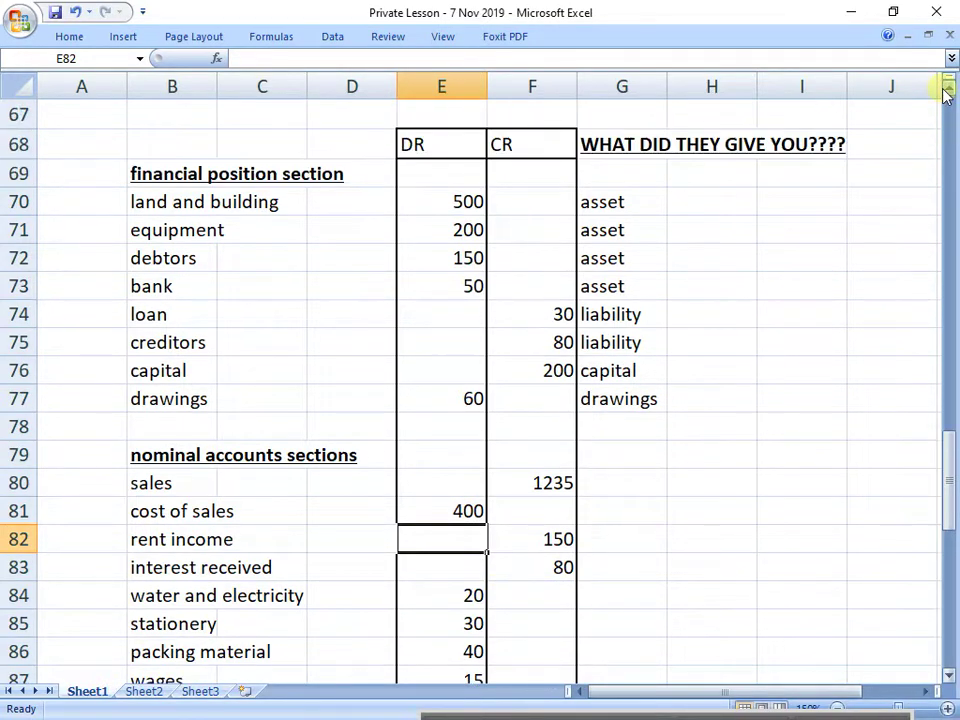
scroll(232, 192, "up", 1)
left_click_drag(150, 113, 270, 118)
scroll(360, 255, "down", 2)
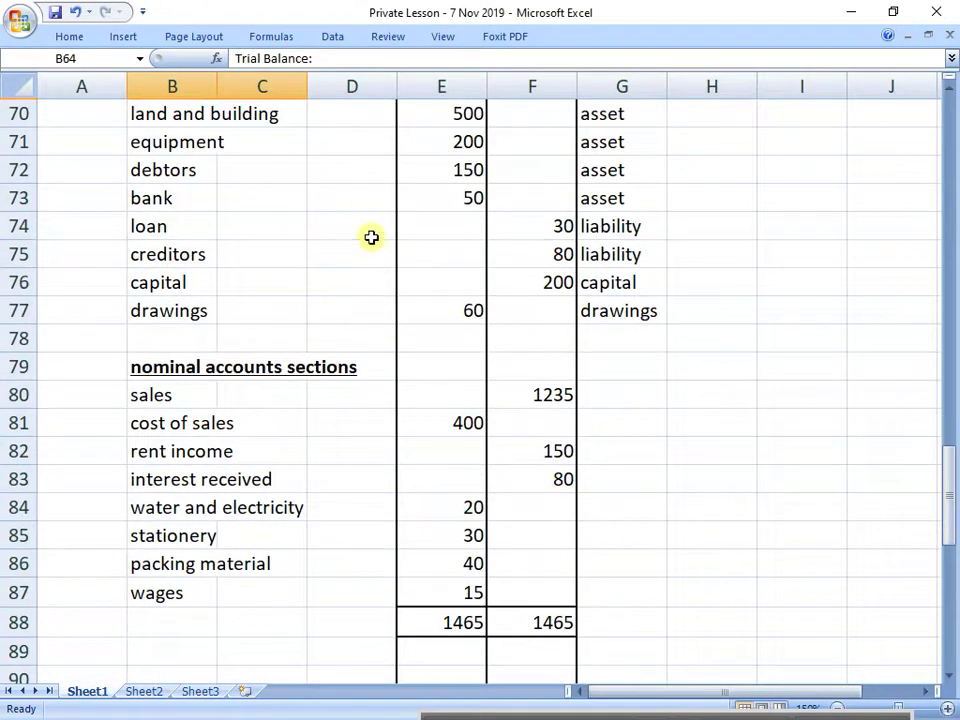
scroll(300, 230, "up", 1)
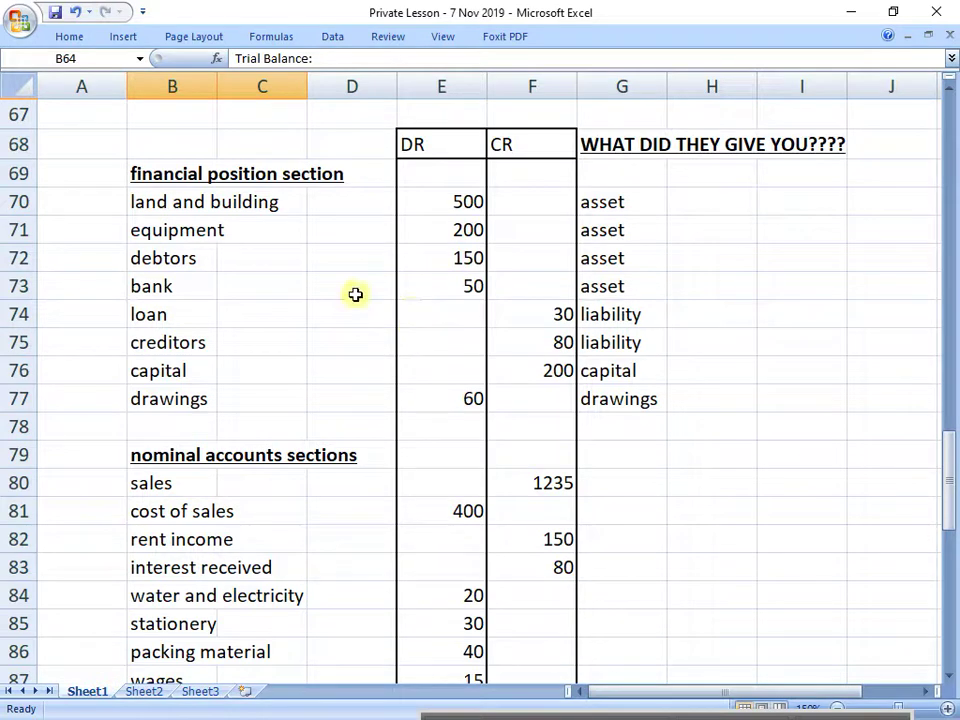
scroll(354, 294, "down", 1)
scroll(235, 213, "up", 1)
left_click(189, 176)
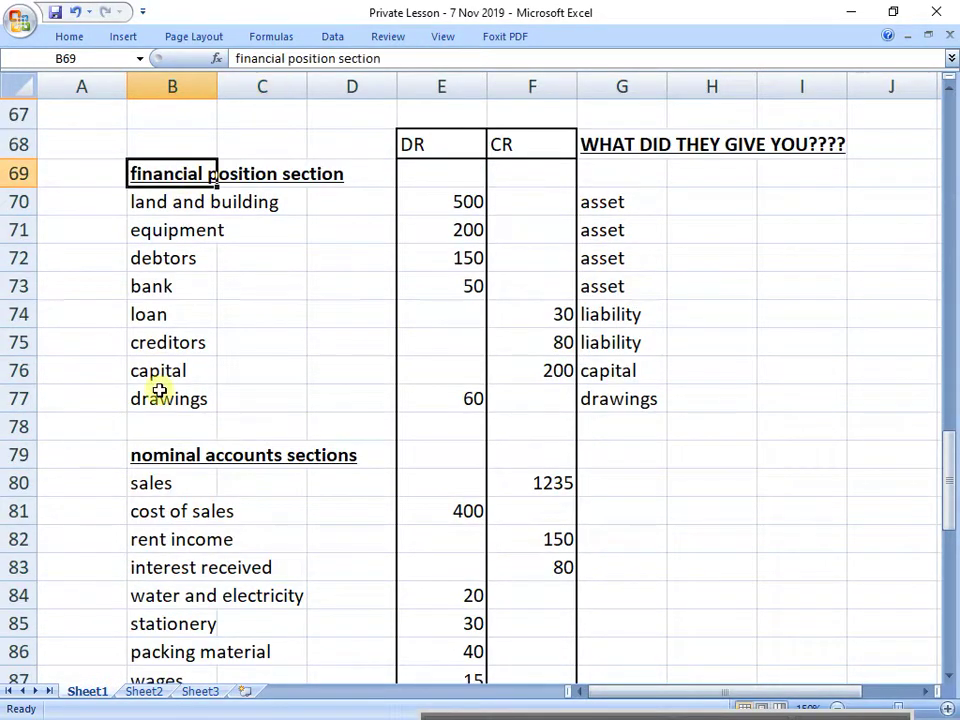
left_click(163, 448)
scroll(250, 404, "down", 1)
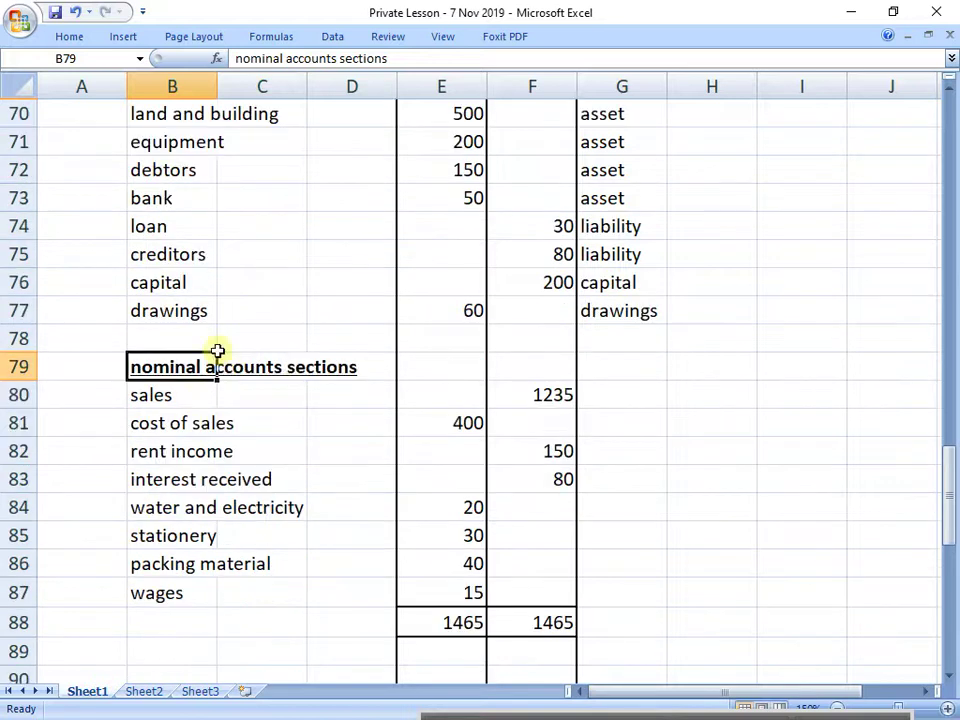
left_click_drag(137, 114, 396, 311)
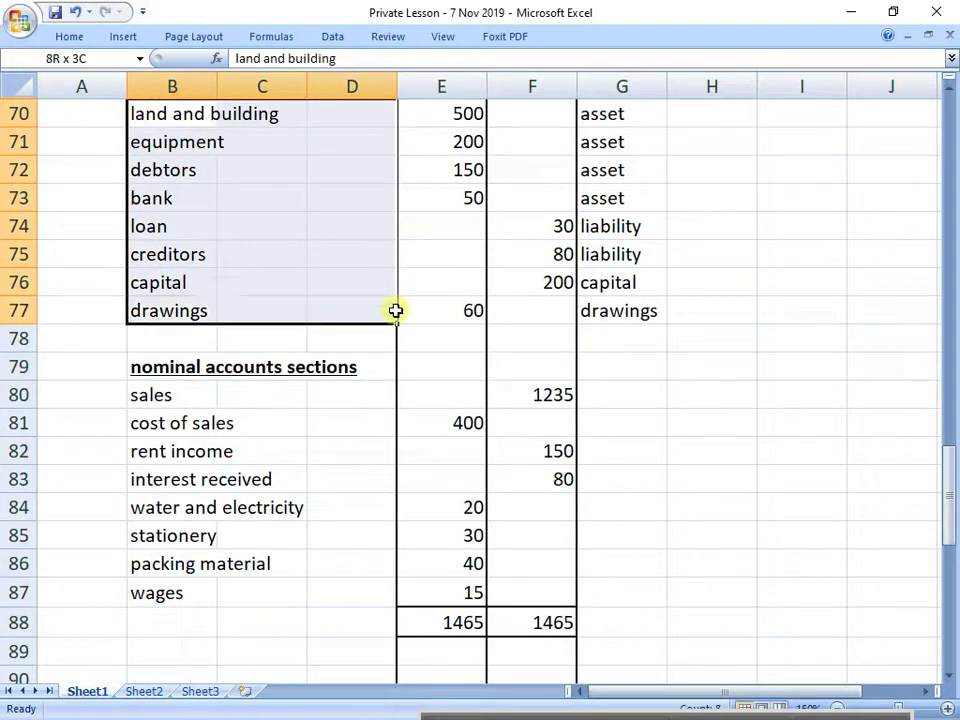
left_click_drag(146, 402, 403, 598)
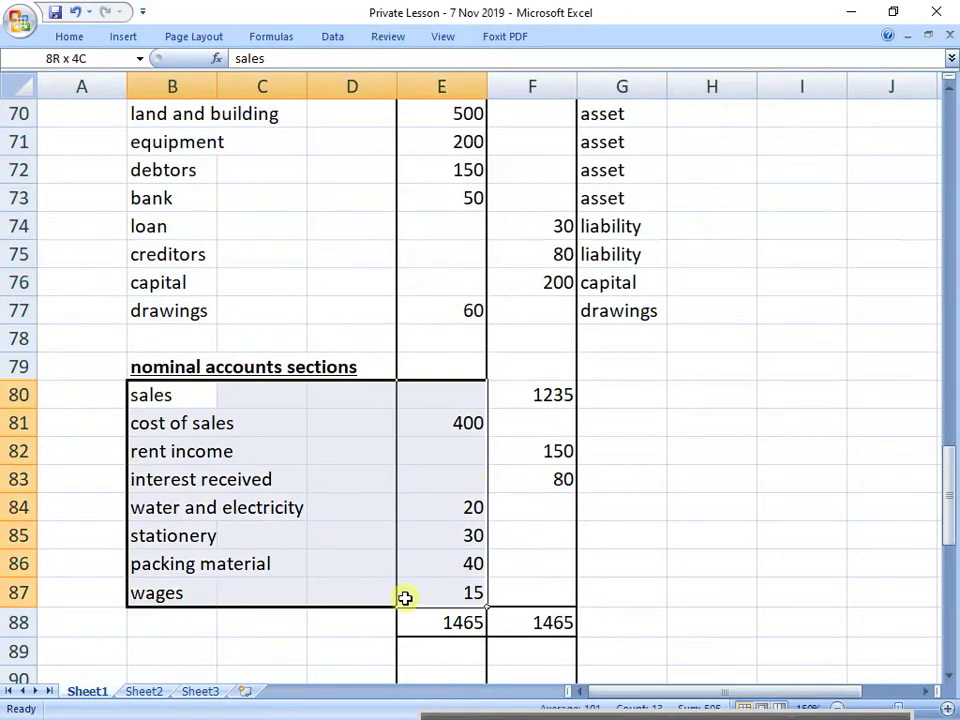
Label sales, rent income and interest received as "income" in column G.
left_click(633, 390)
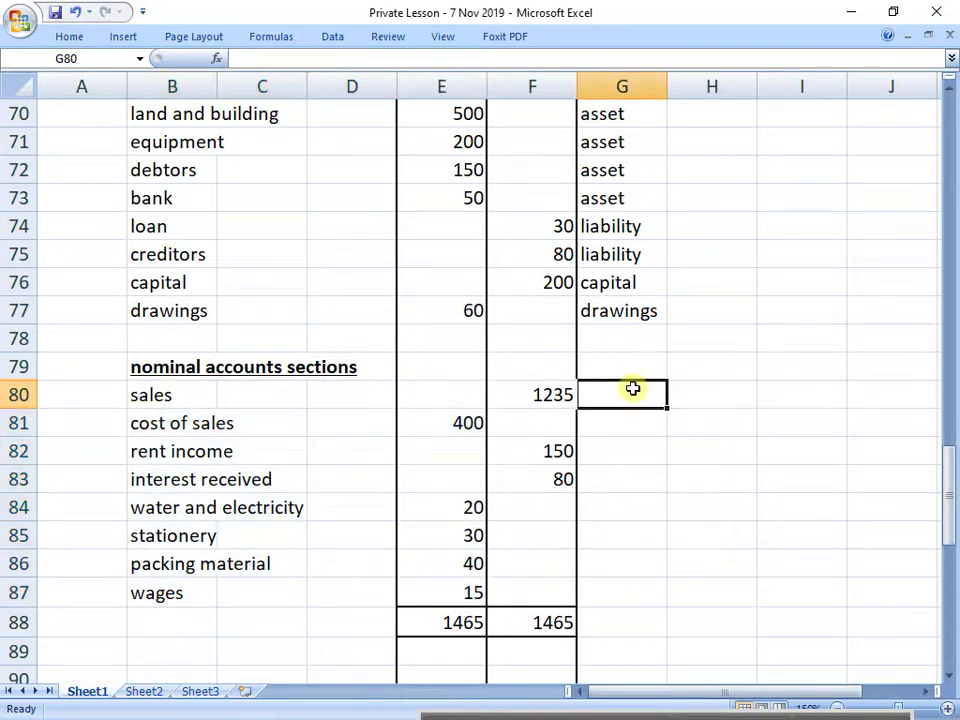
type("income")
key("Return")
left_click(633, 390)
key("ctrl+c")
key("Down")
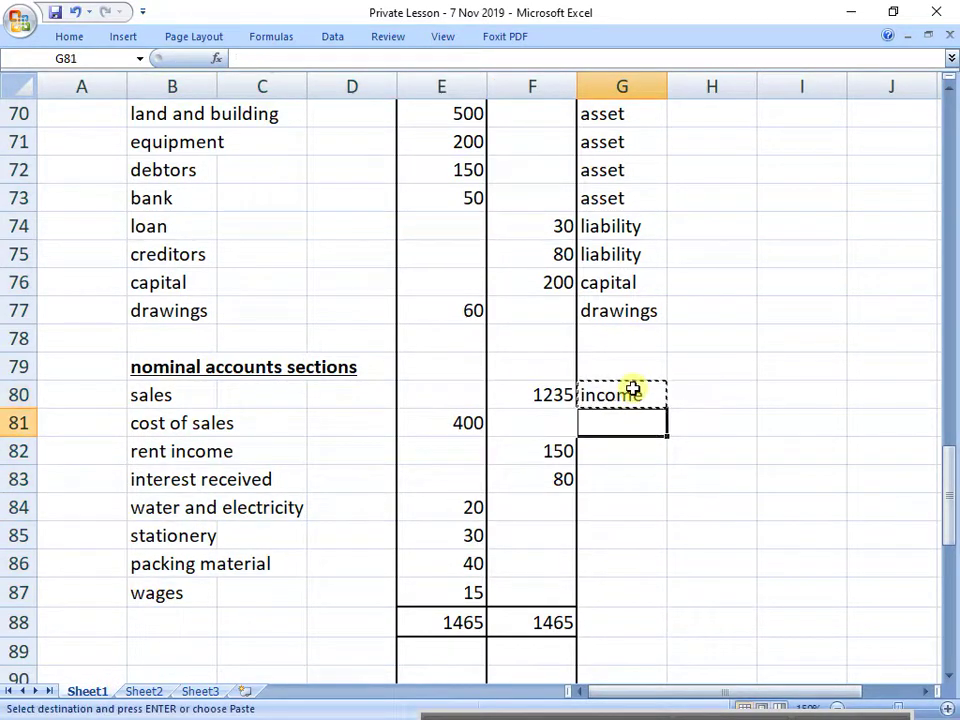
key("Down")
key("ctrl+v")
key("Down")
key("ctrl+v")
Label cost of sales as "expense" in G81.
key("Up")
key("Up")
type("e")
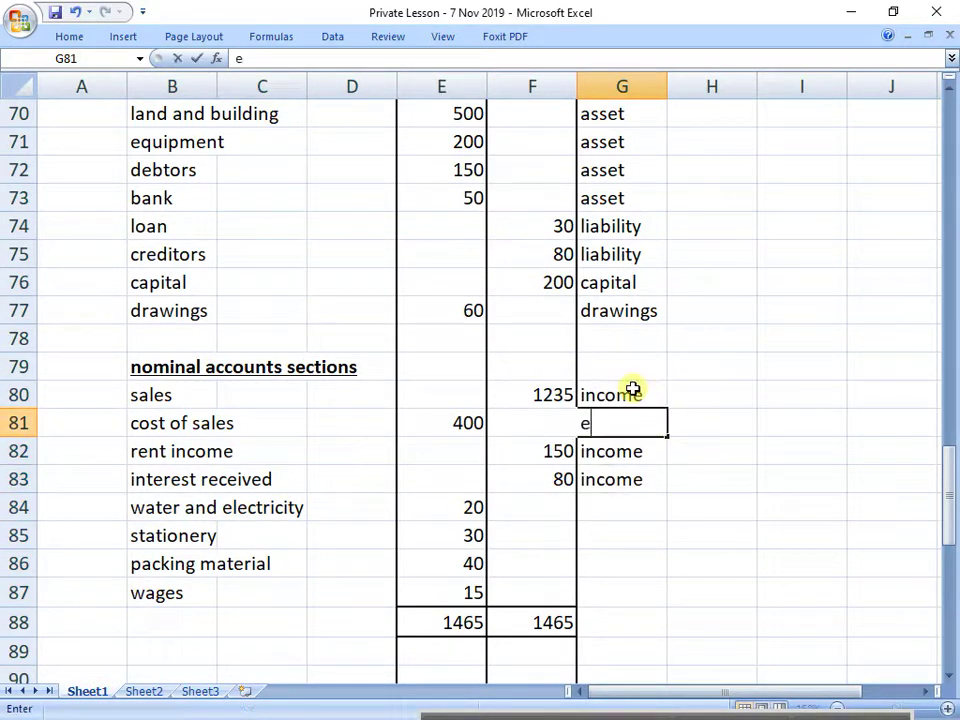
type("xpenses")
key("Return")
key("Up")
key("F2")
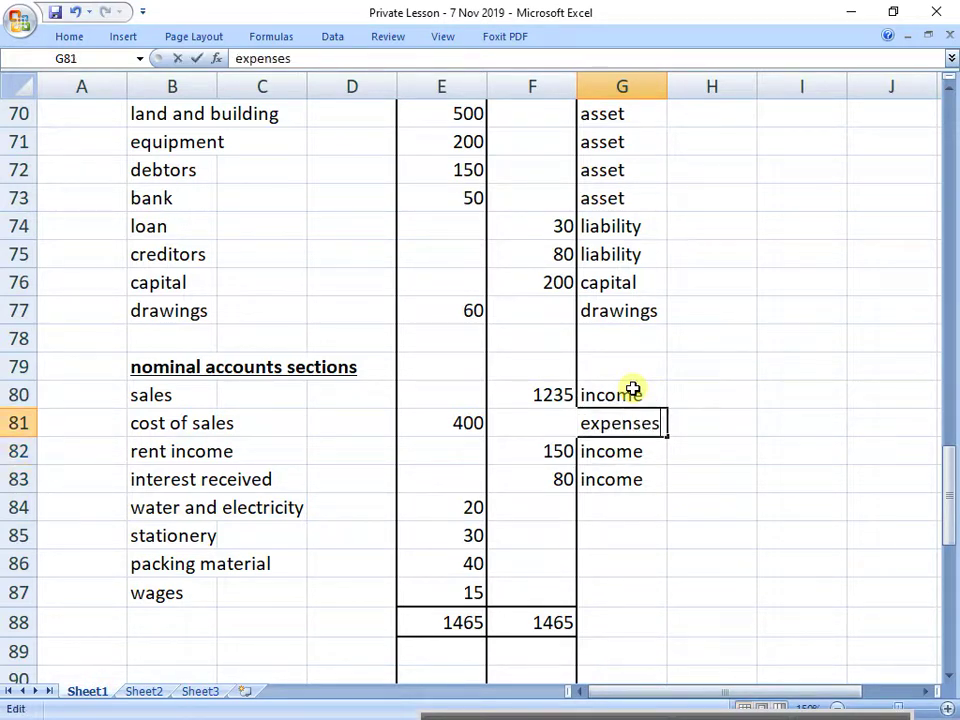
key("BackSpace")
key("Return")
Copy the "expense" label from G81 to G84:G87 for water and electricity, stationery, packing material and wages.
key("Up")
key("ctrl+c")
key("Down")
key("Down")
key("Down")
key("ctrl+v")
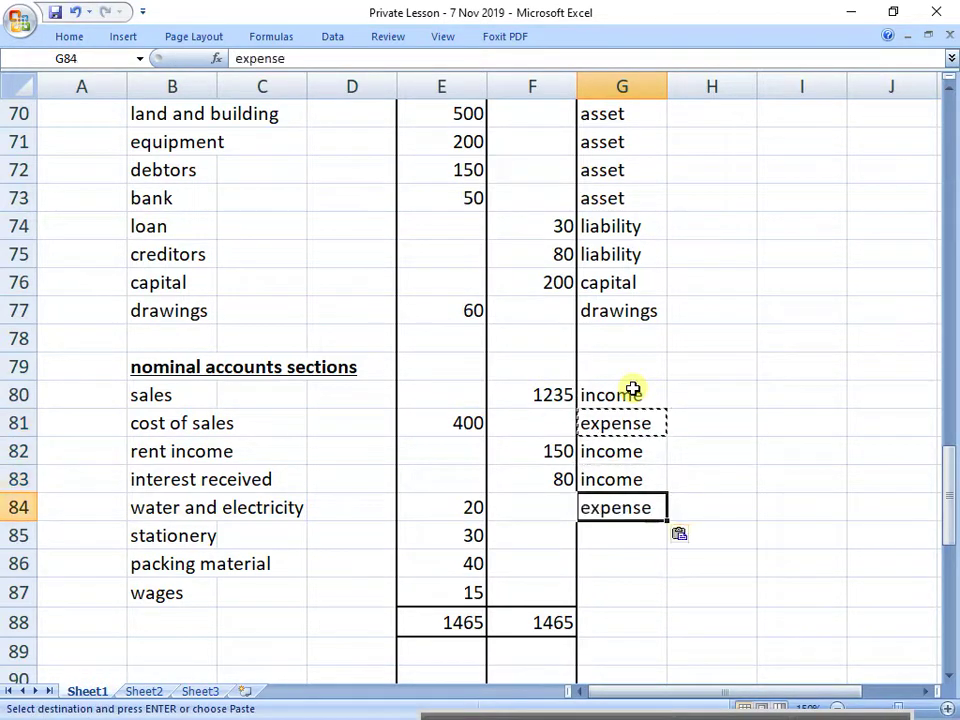
key("Down")
key("ctrl+v")
key("Down")
key("ctrl+v")
key("Down")
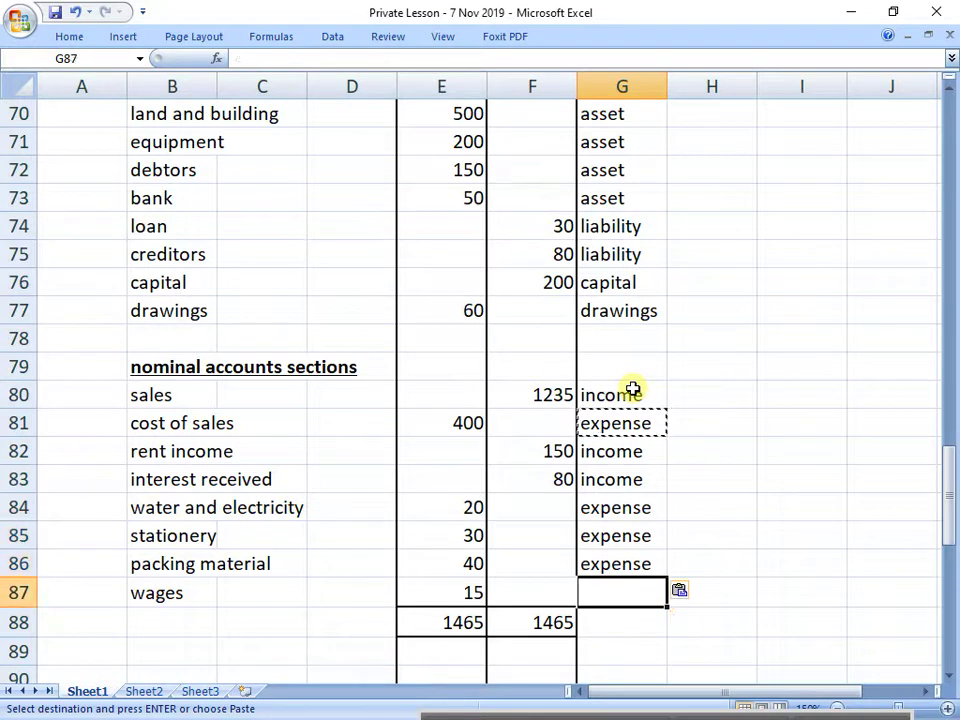
key("ctrl+v")
scroll(548, 436, "down", 1)
scroll(548, 436, "down", 4)
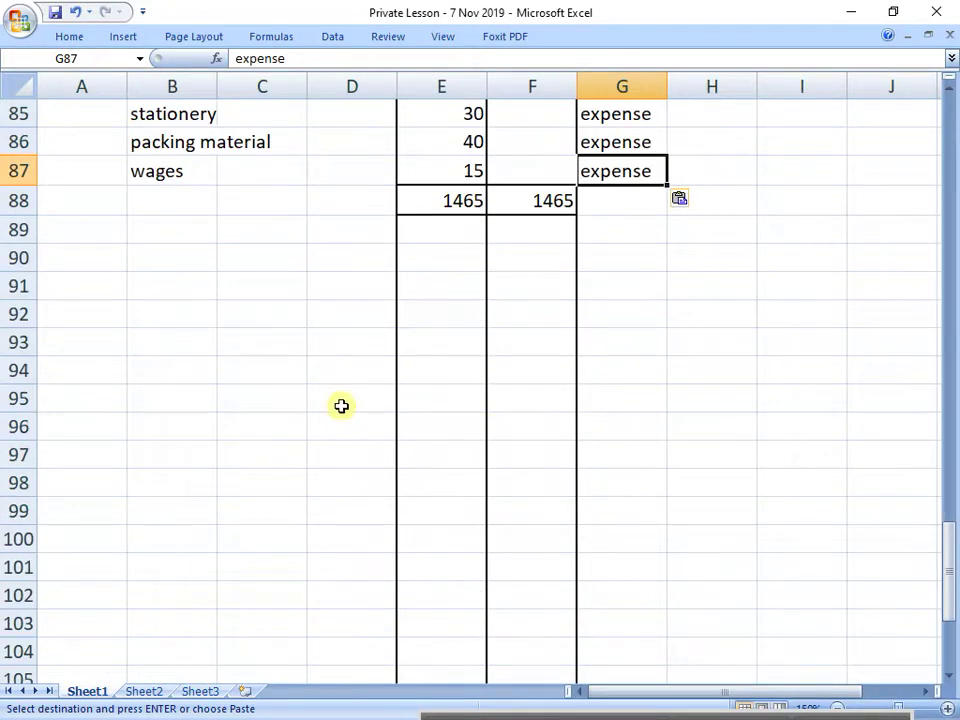
Remove the leftover vertical border lines below the totals by pasting blank cell C90 over E90:G113.
left_click(345, 256)
left_click(277, 260)
key("ctrl+c")
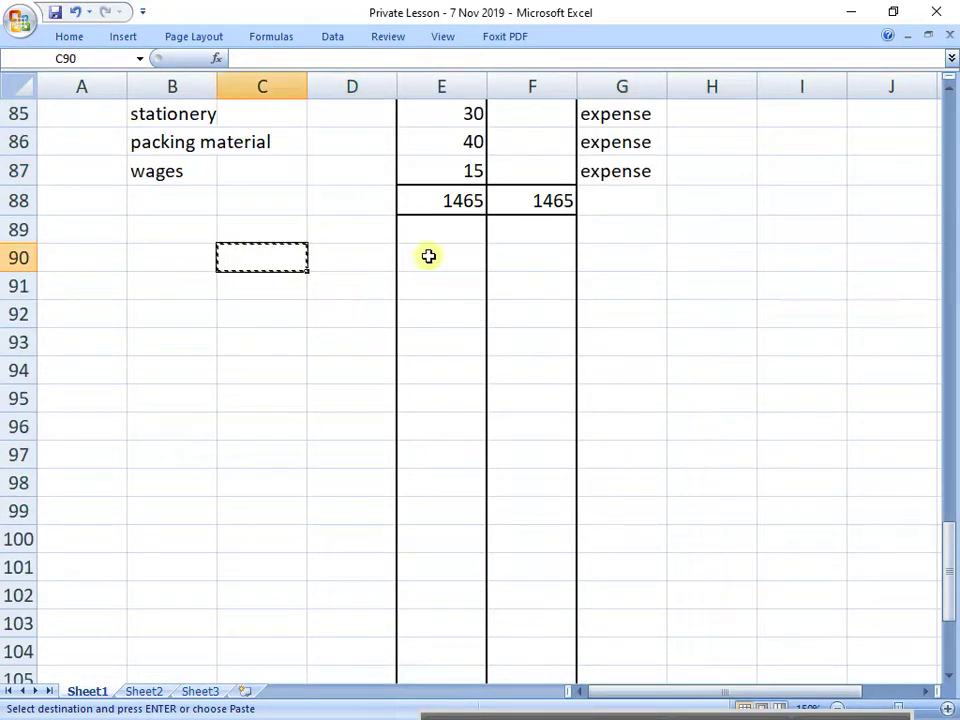
left_click_drag(429, 257, 608, 632)
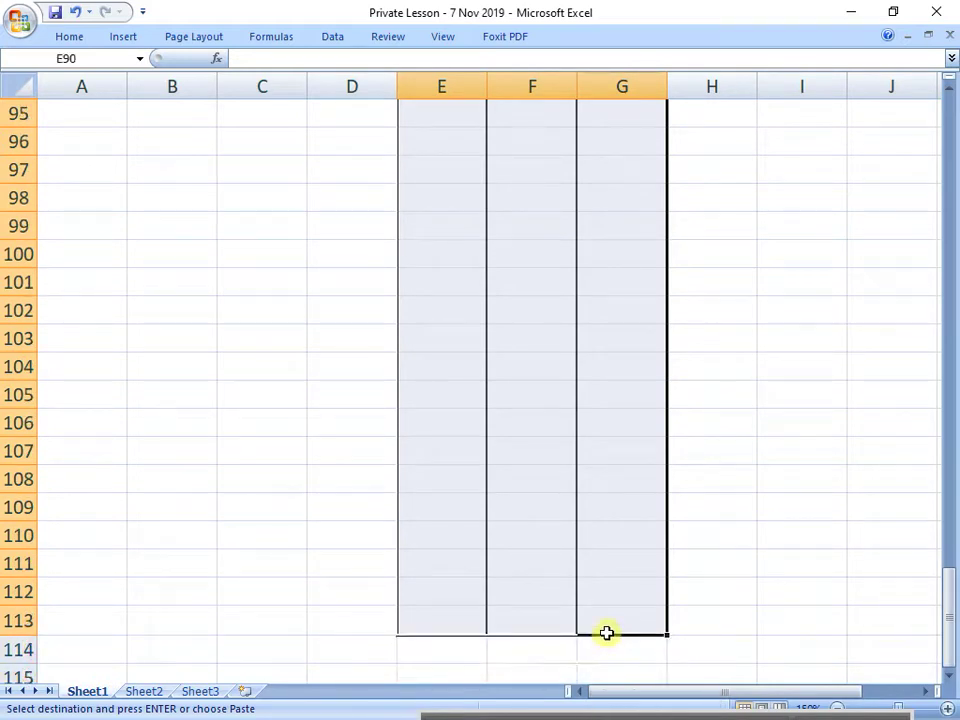
scroll(602, 613, "up", 6)
scroll(600, 609, "up", 3)
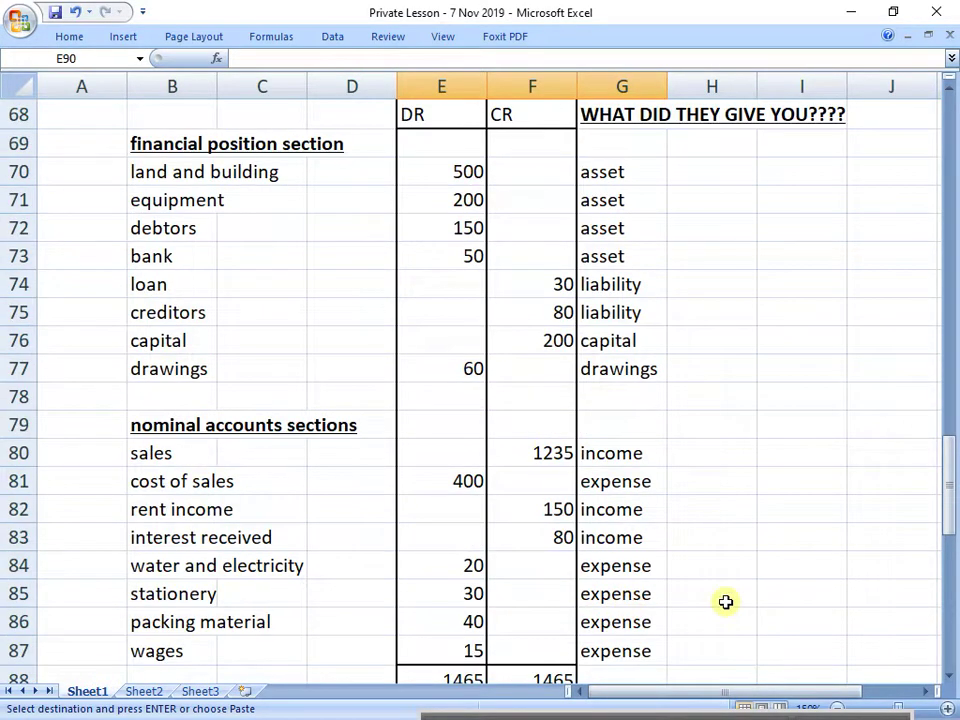
left_click(768, 540)
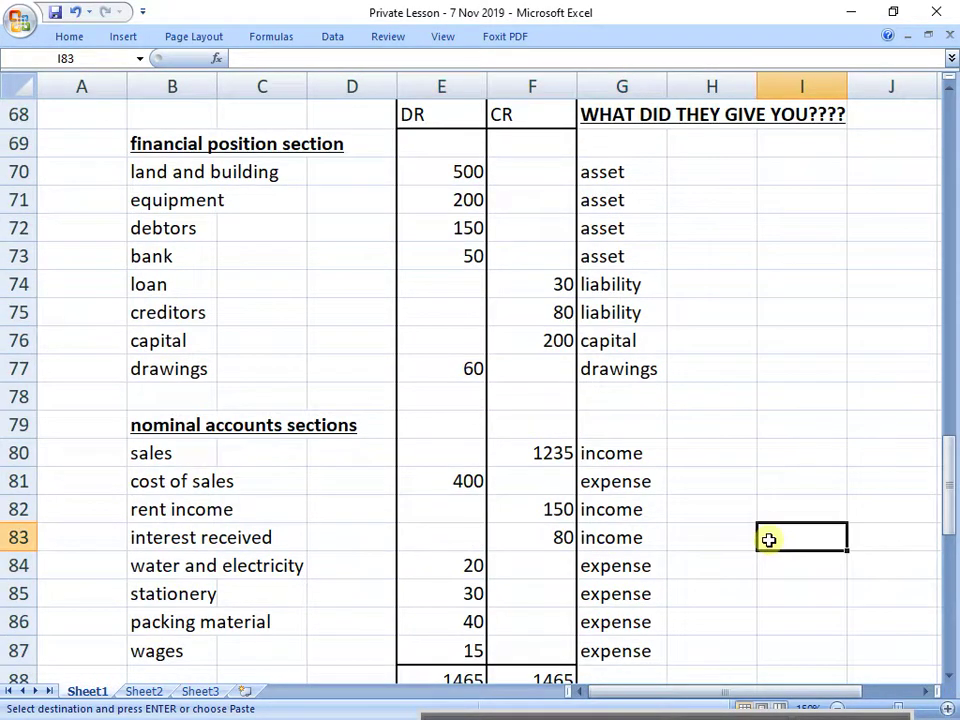
Examine the DR and CR columns of the full trial balance together with their totals in E88 and F88.
left_click(838, 710)
left_click(838, 710)
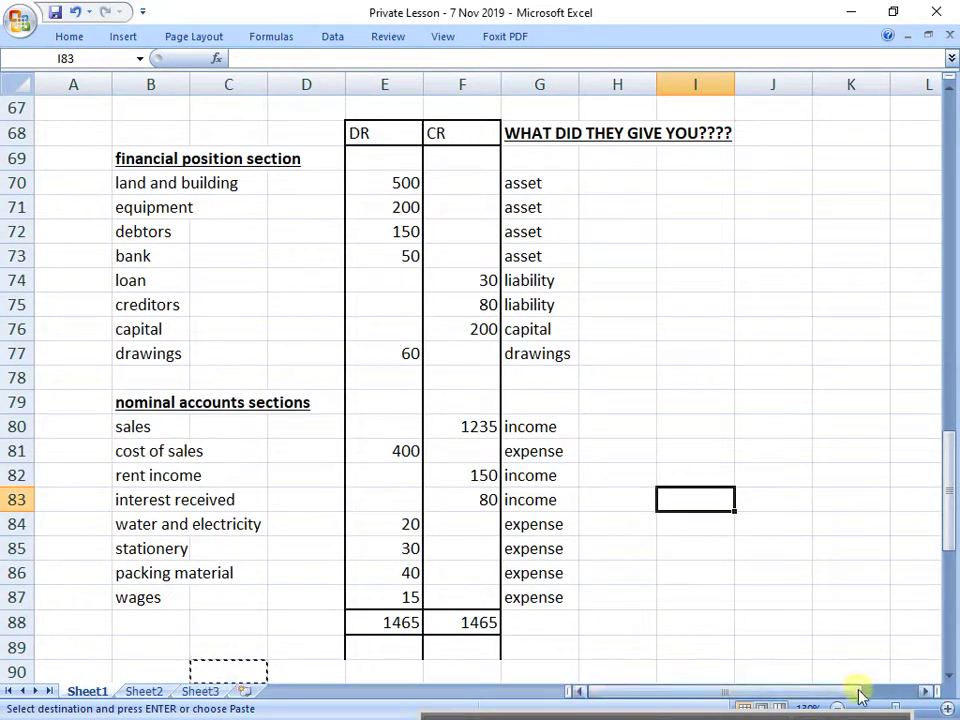
left_click(838, 710)
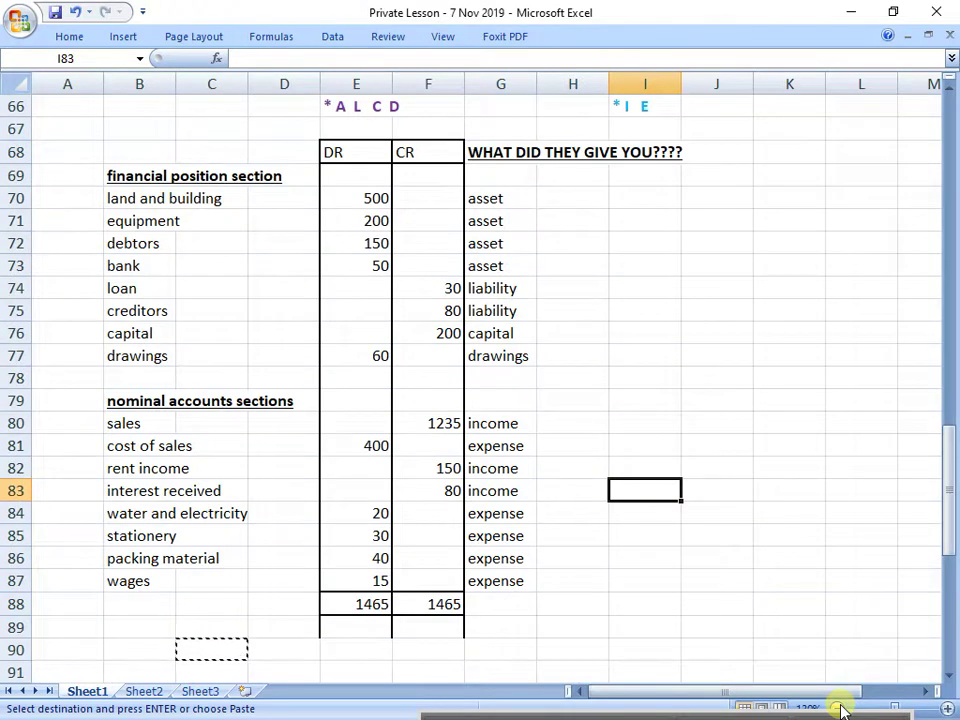
left_click(838, 710)
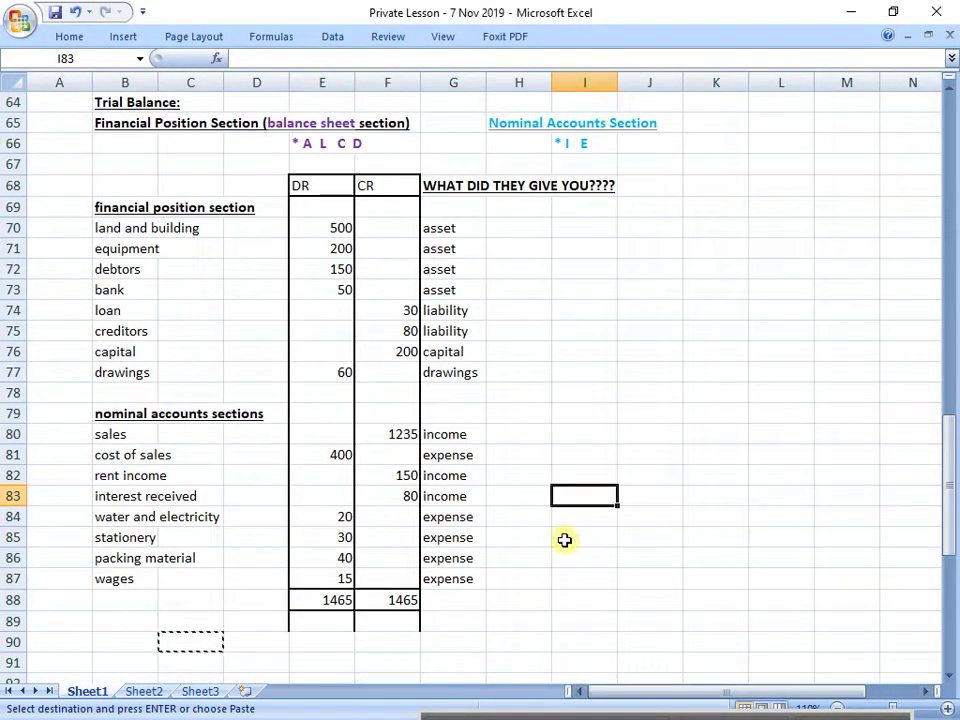
left_click_drag(322, 600, 371, 602)
left_click_drag(315, 186, 326, 600)
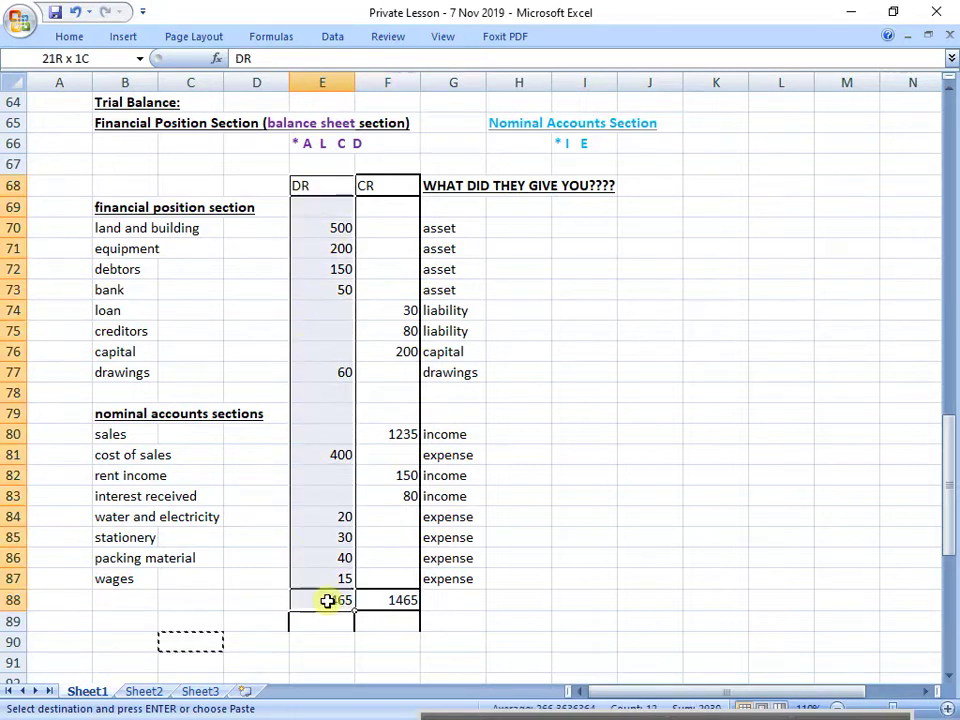
left_click(410, 185)
left_click_drag(410, 185, 400, 600)
left_click_drag(322, 215, 341, 576)
left_click(341, 598)
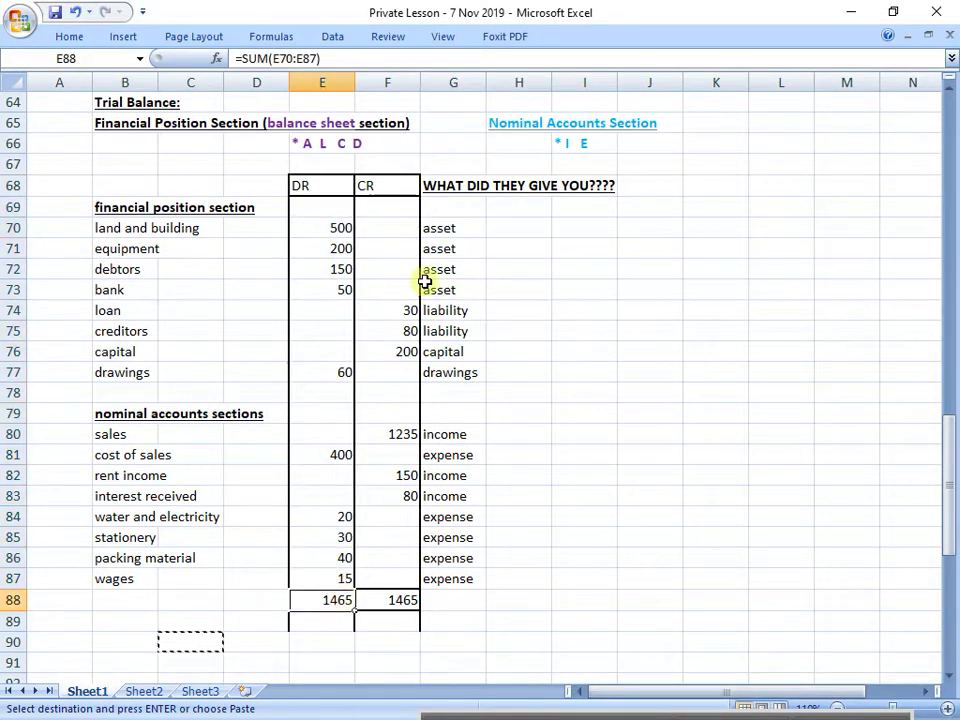
left_click_drag(399, 203, 407, 512)
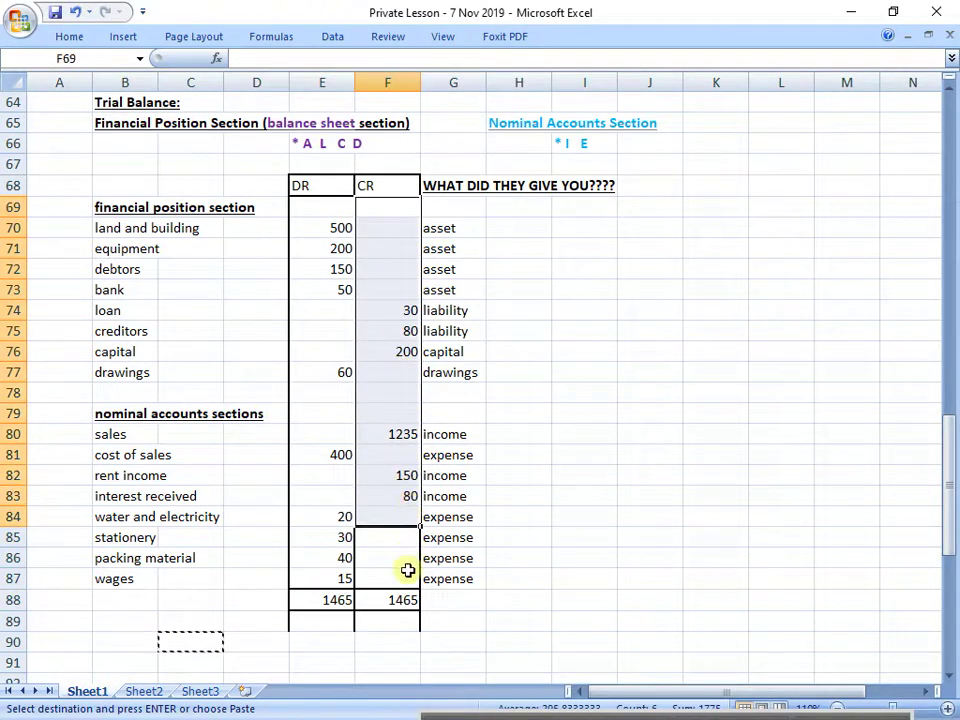
left_click(397, 600)
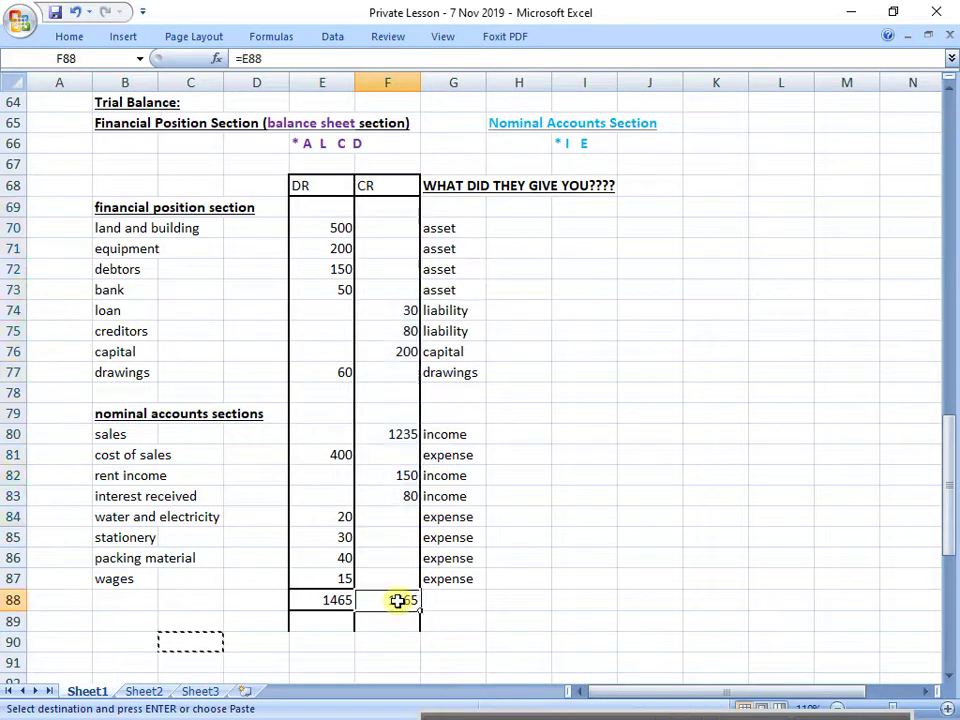
left_click_drag(395, 516, 369, 276)
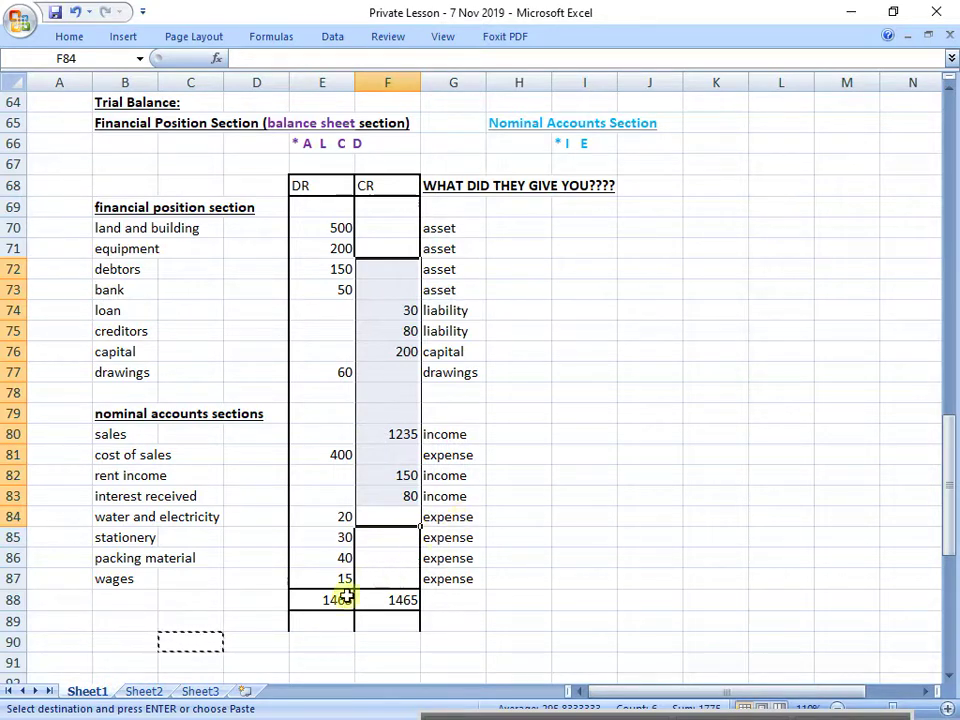
Re-enter the debit total in E88 as the sum of E70:E87.
left_click(326, 605)
type("=sum(")
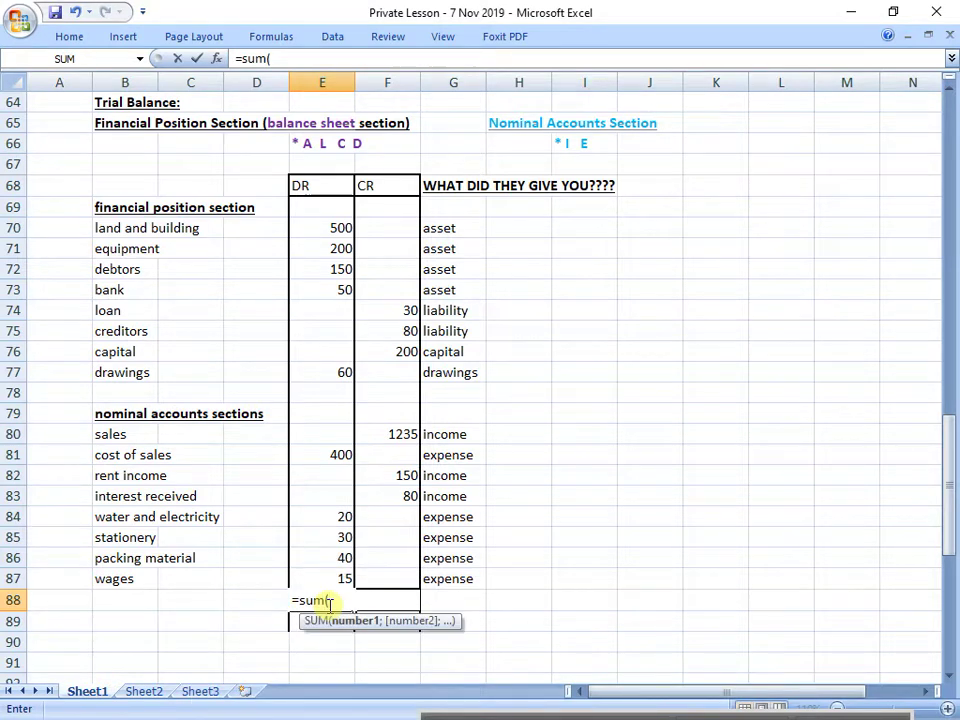
left_click_drag(322, 580, 322, 228)
key("Return")
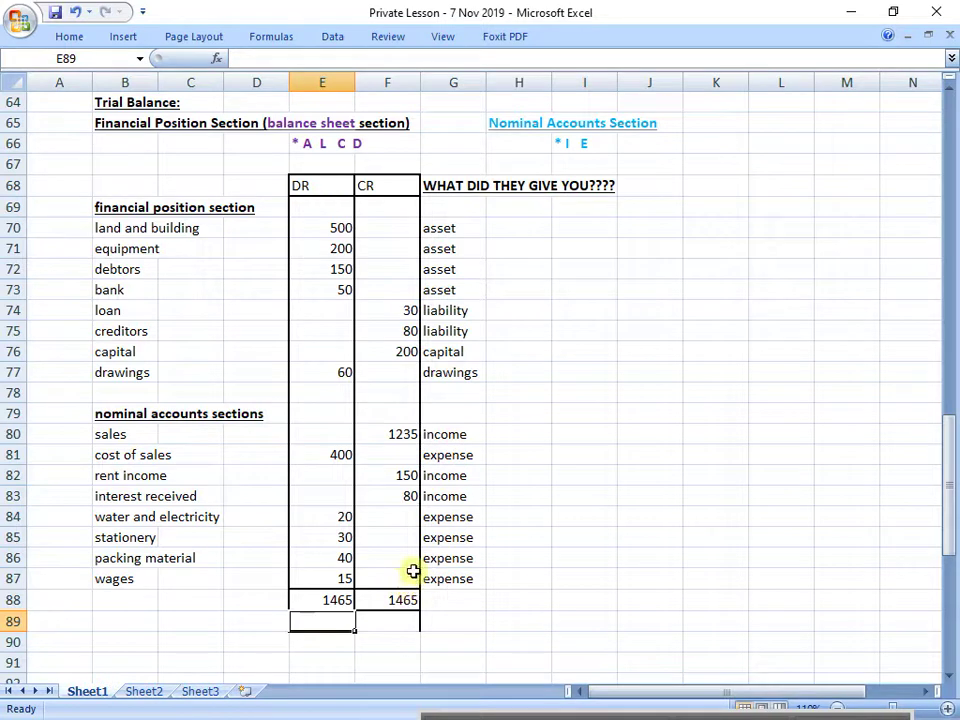
Correct the sales amount in F80 with the balancing formula =F88-F83-F82-F76-F75-F74.
left_click(405, 435)
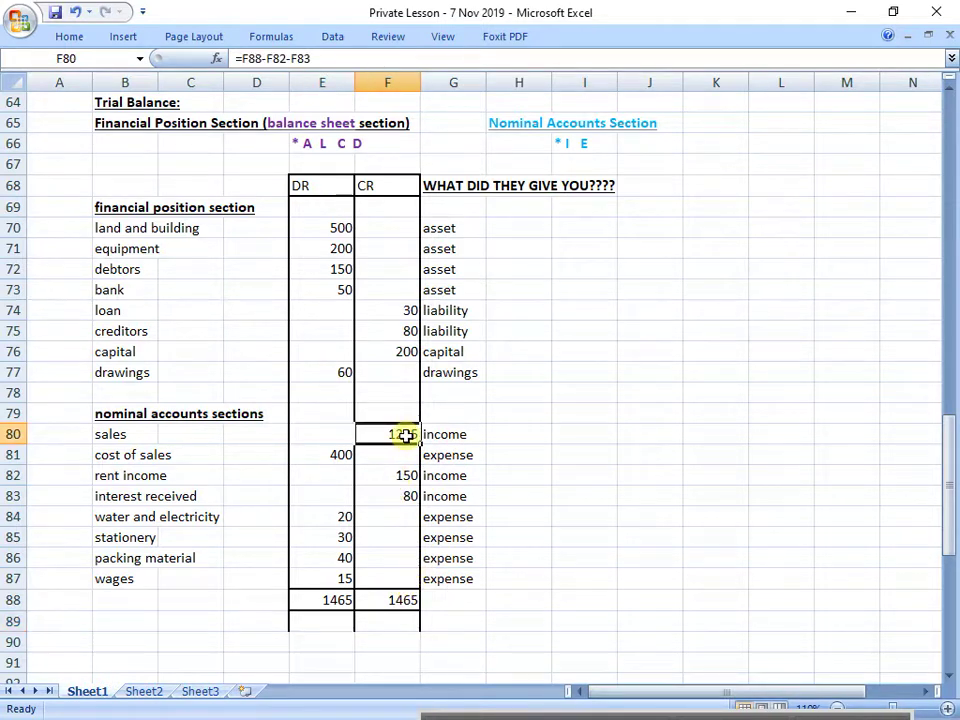
type("=")
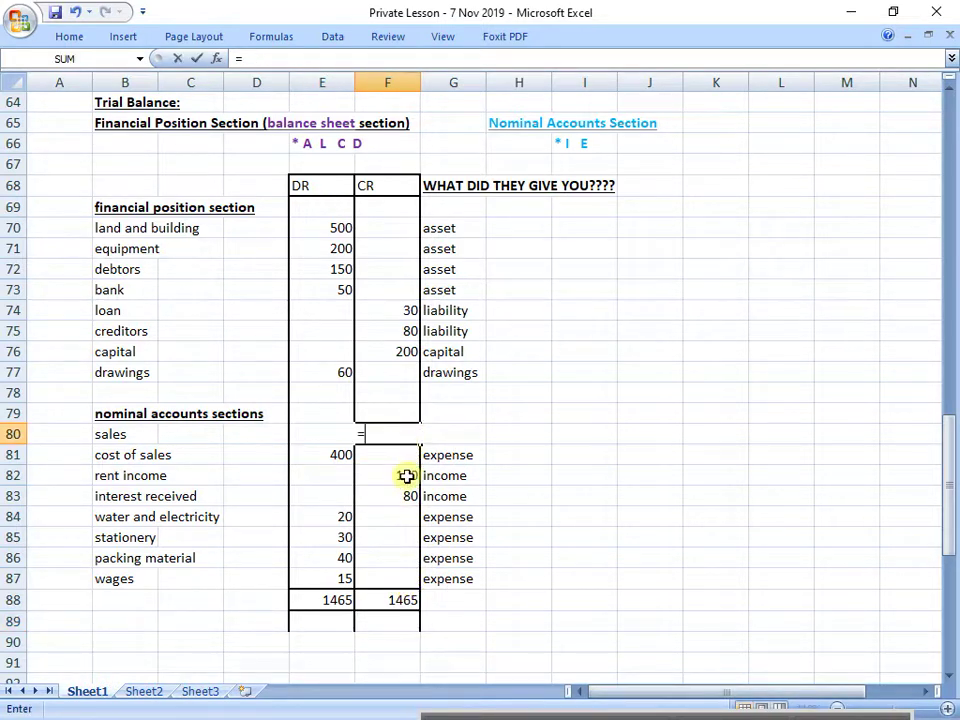
left_click(387, 600)
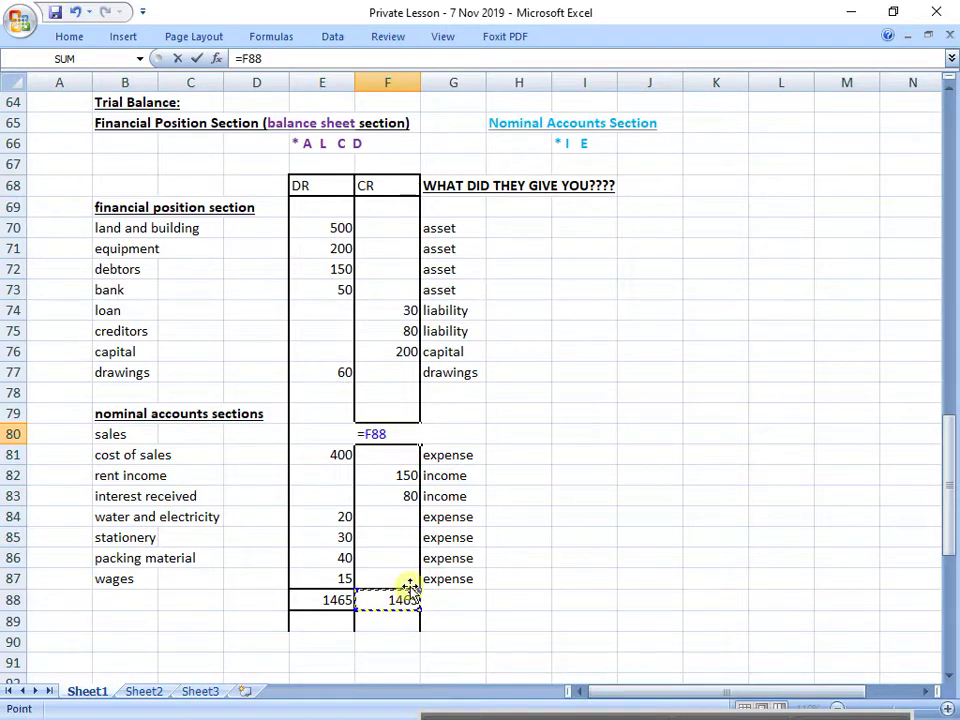
type("-")
left_click(396, 500)
type("-")
left_click(398, 476)
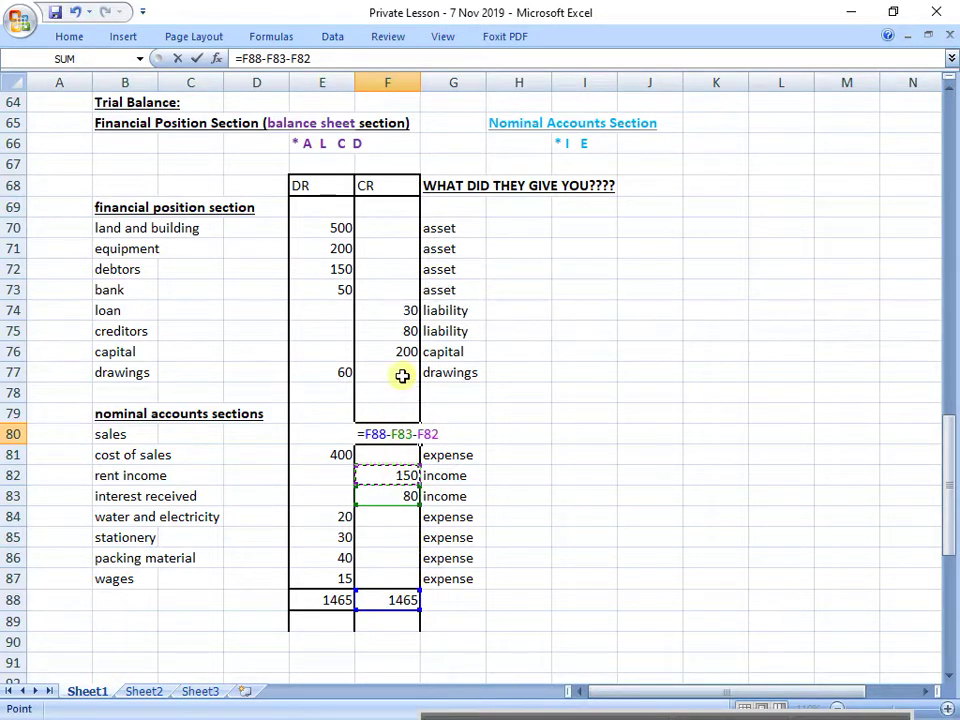
type("-")
left_click(398, 350)
type("-")
left_click(398, 331)
type("-")
left_click(396, 316)
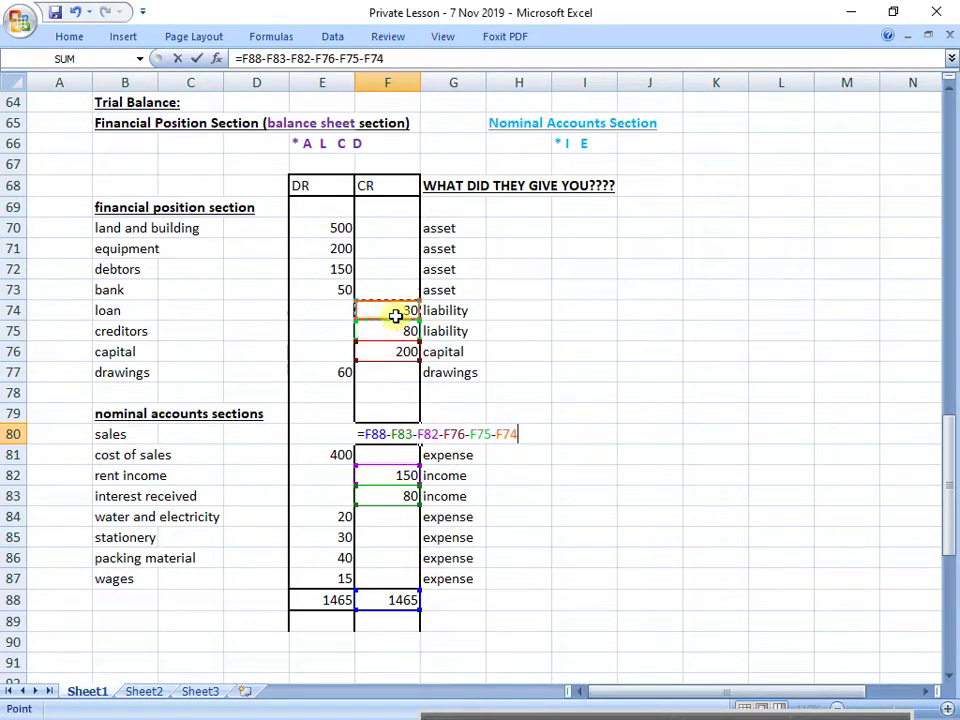
key("Return")
left_click(557, 516)
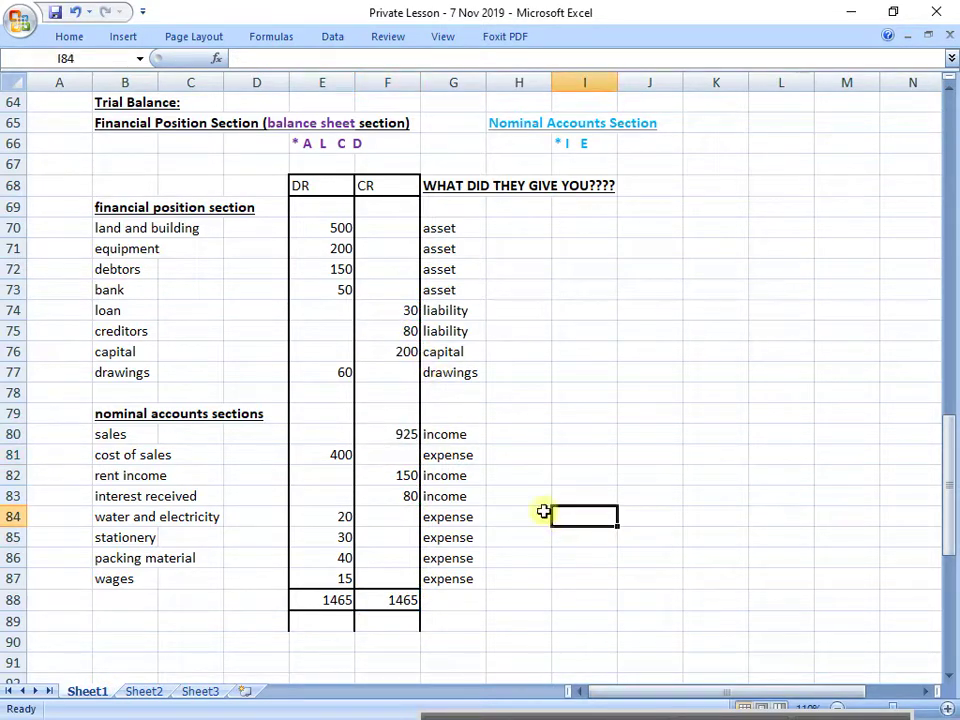
Check the sums of the debit amounts and the credit amounts against the trial balance totals.
left_click(342, 230)
left_click_drag(342, 230, 340, 578)
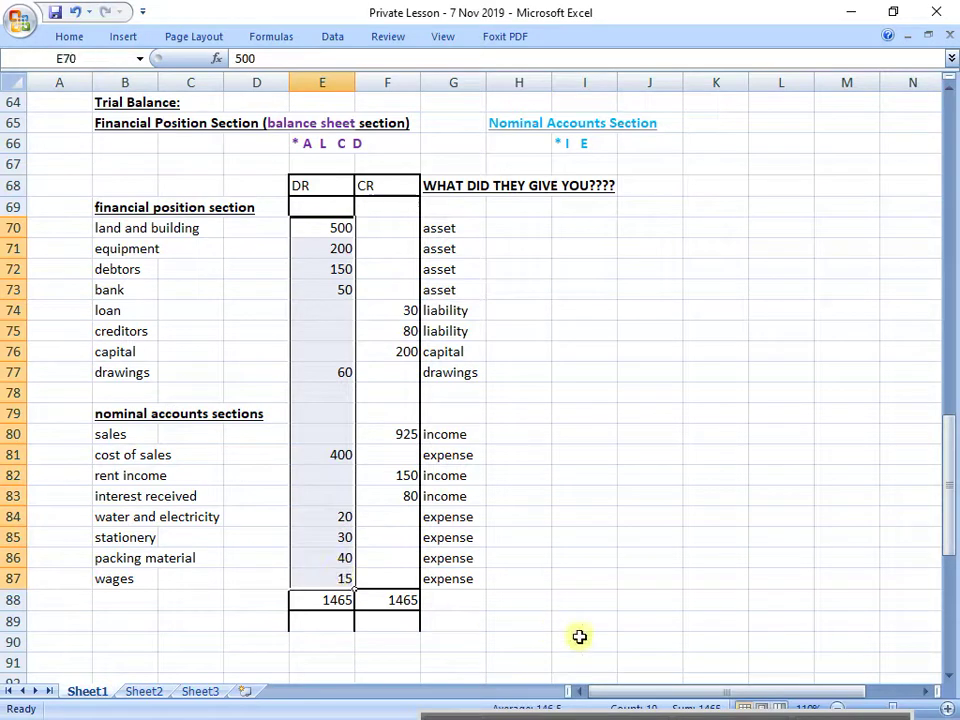
left_click(706, 711)
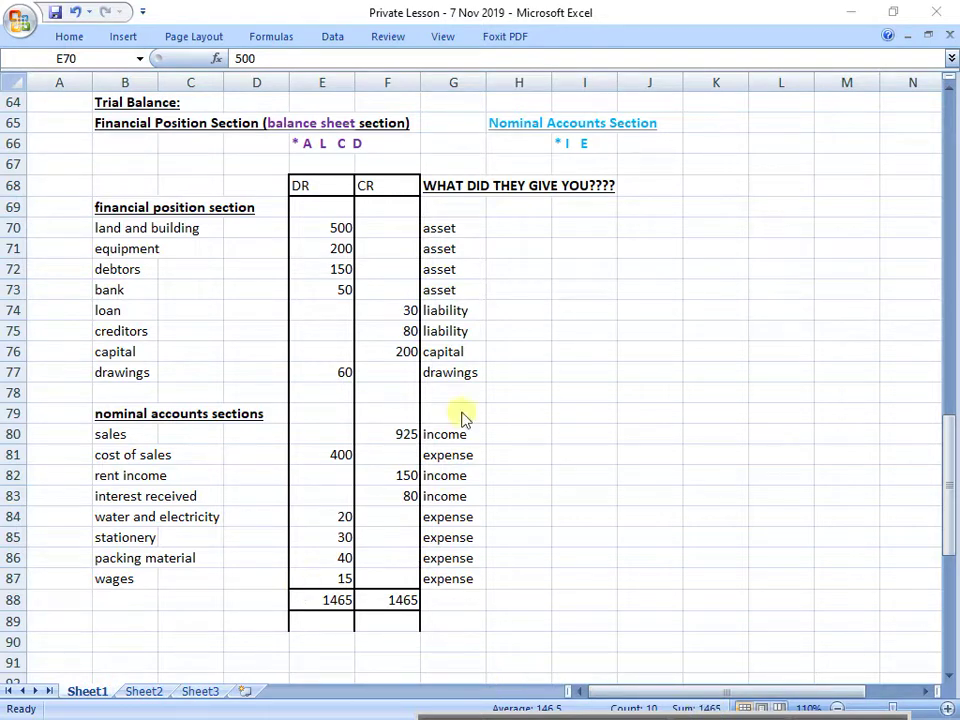
left_click_drag(382, 228, 394, 512)
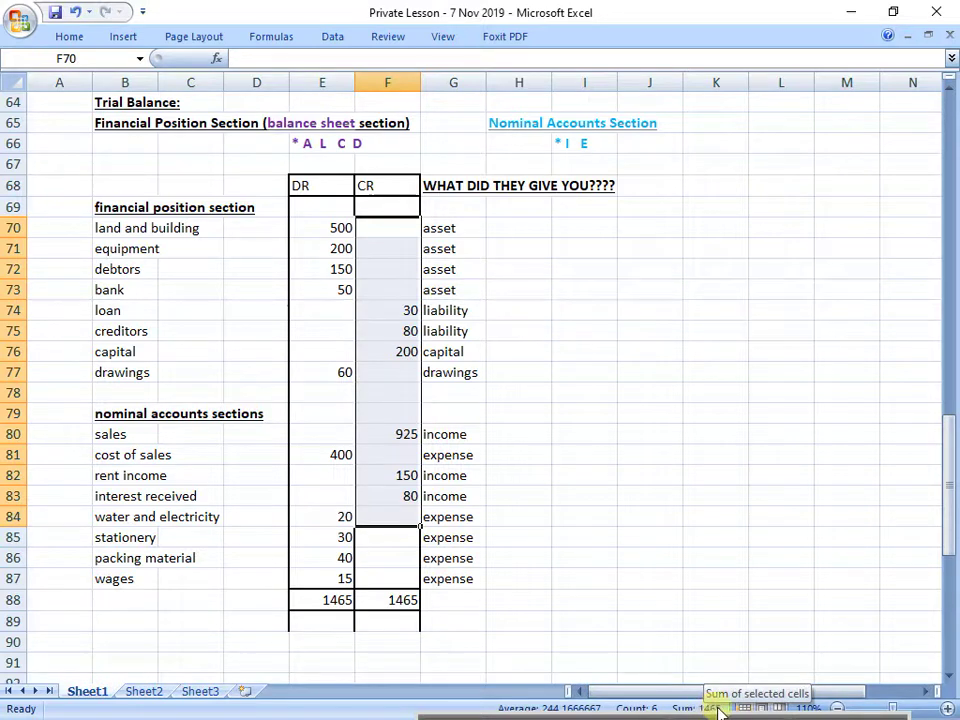
left_click(692, 601)
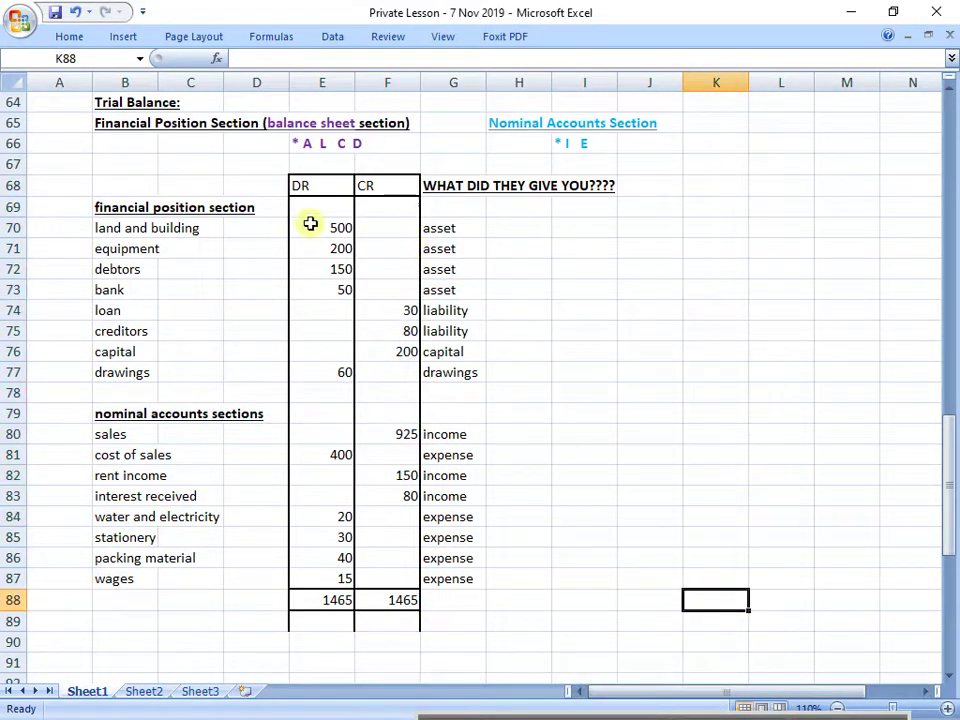
left_click_drag(310, 224, 336, 578)
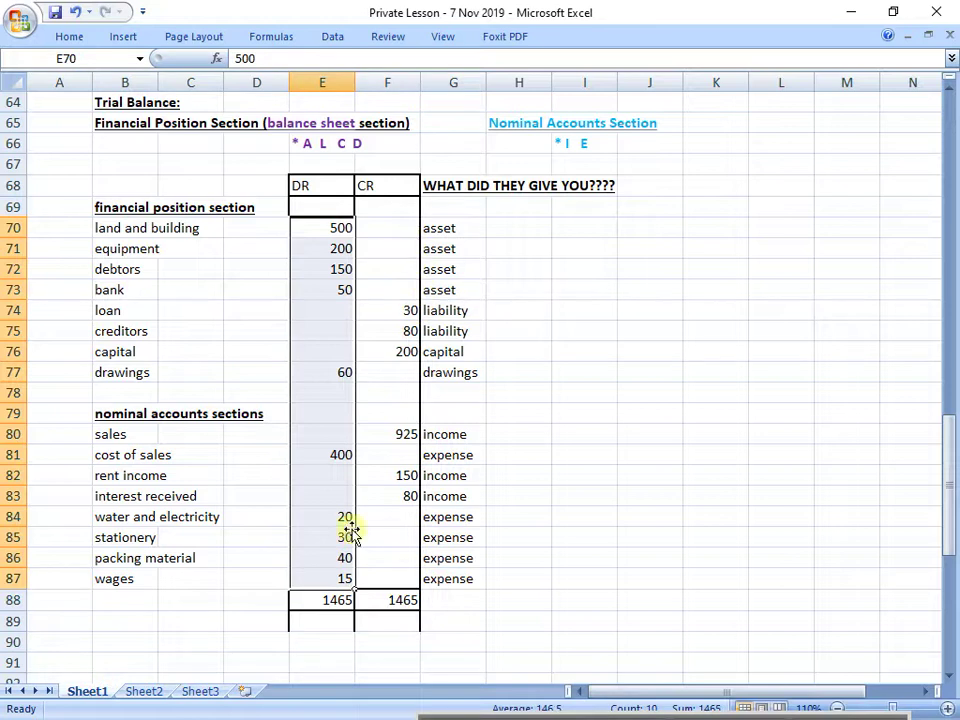
left_click_drag(400, 230, 408, 541)
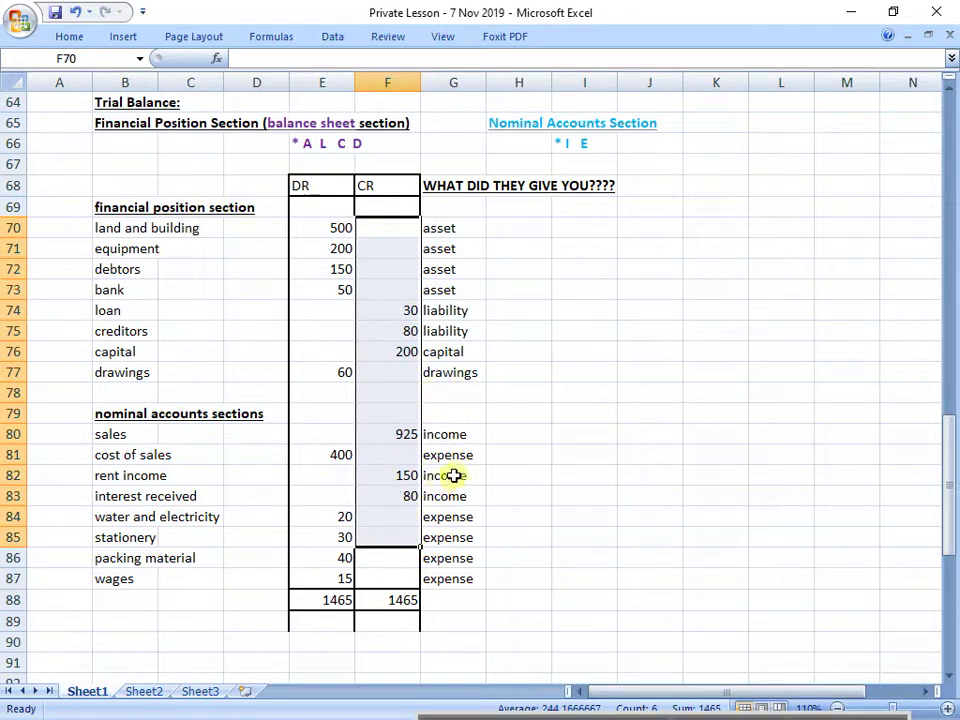
Make item 6, "financial statements", in the accounting cycle list bold and underlined.
scroll(453, 476, "up", 2)
left_click(204, 163)
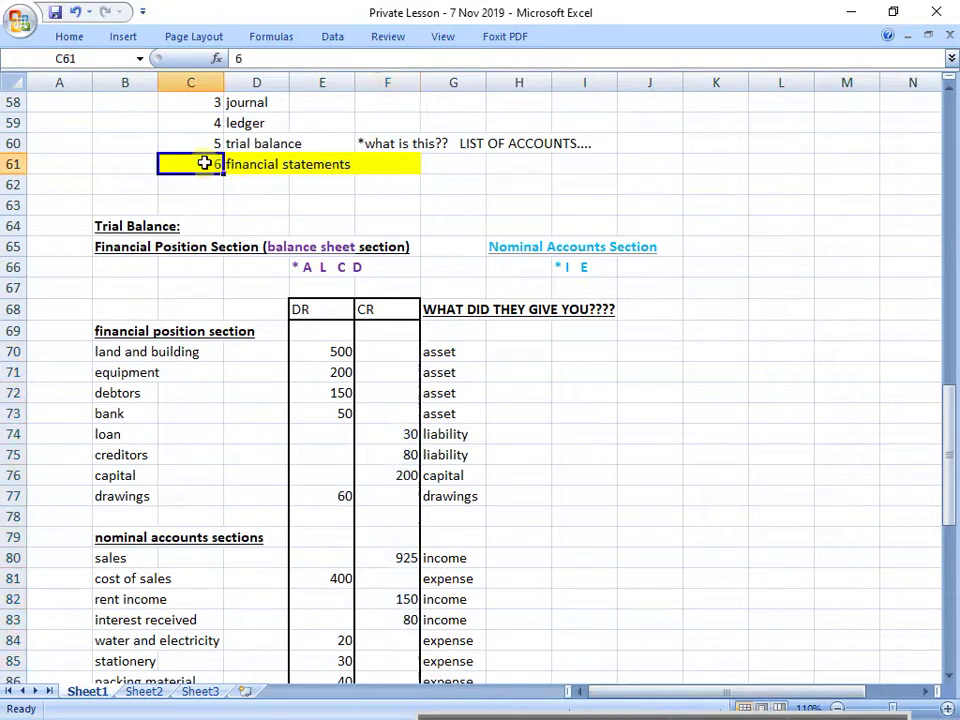
left_click_drag(204, 163, 364, 150)
left_click(388, 175)
left_click_drag(215, 165, 347, 170)
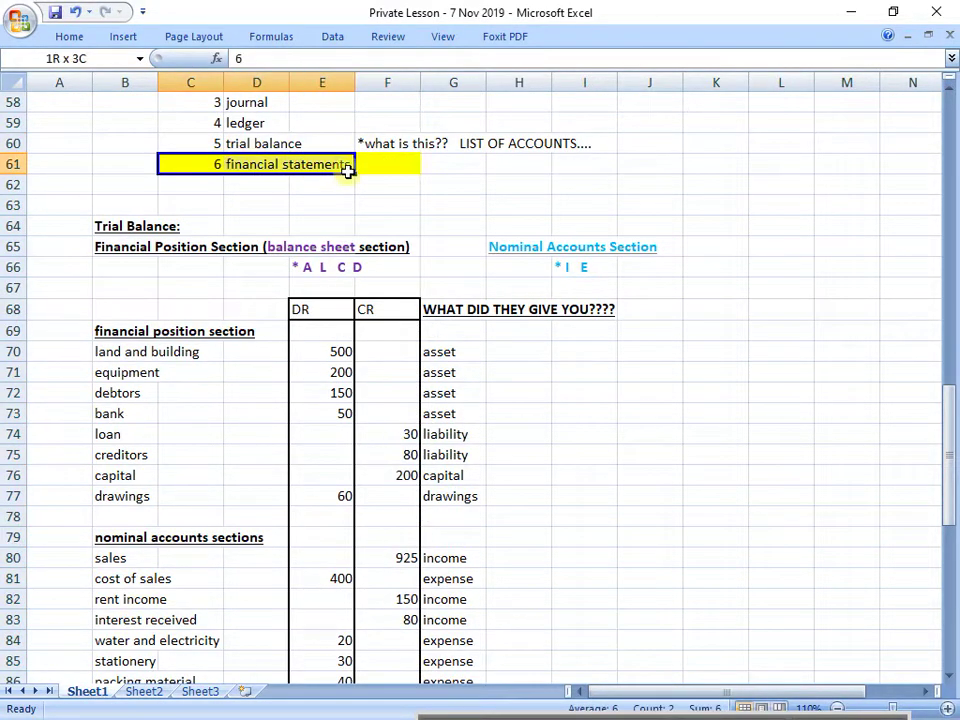
key("ctrl+b")
key("ctrl+u")
left_click(334, 221)
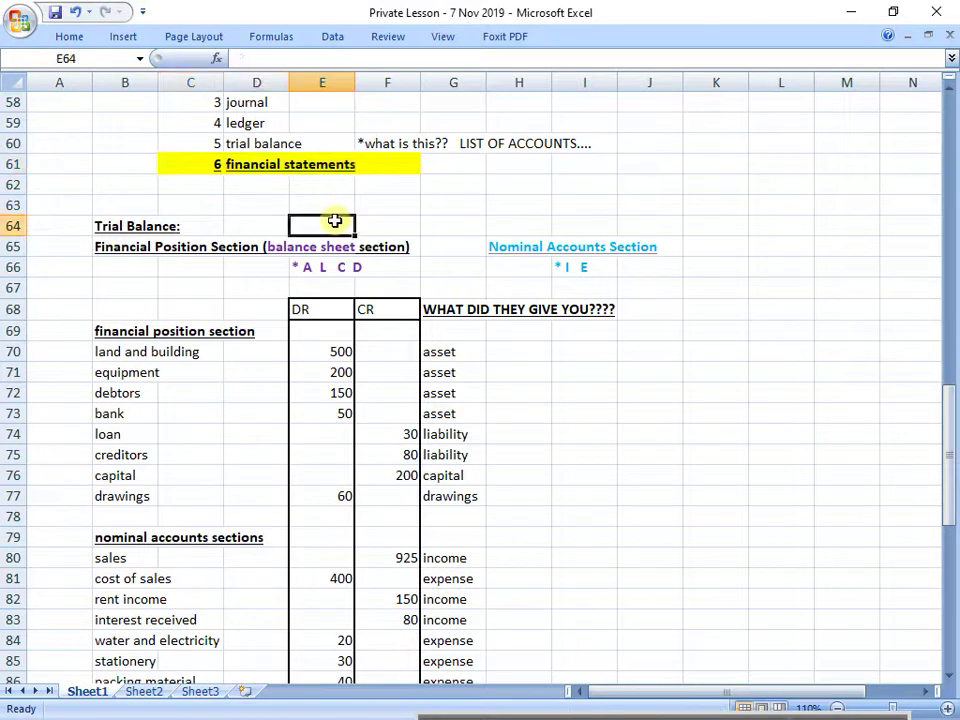
Make the "Accounting Process / Cycle:" heading in C55 bold and underlined.
left_click_drag(200, 143, 308, 141)
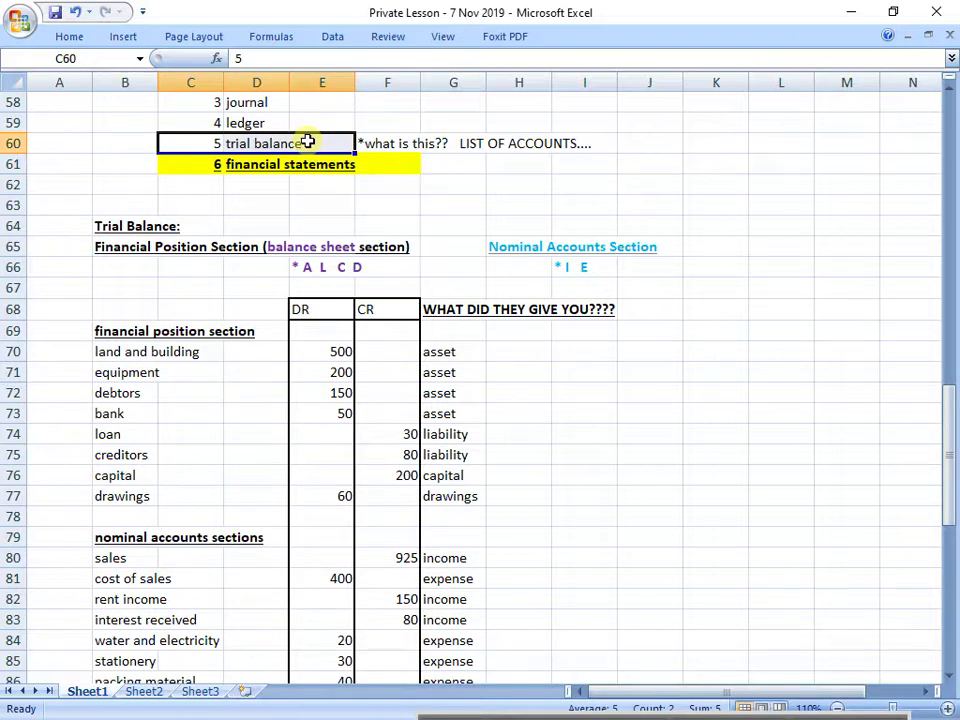
scroll(306, 150, "up", 2)
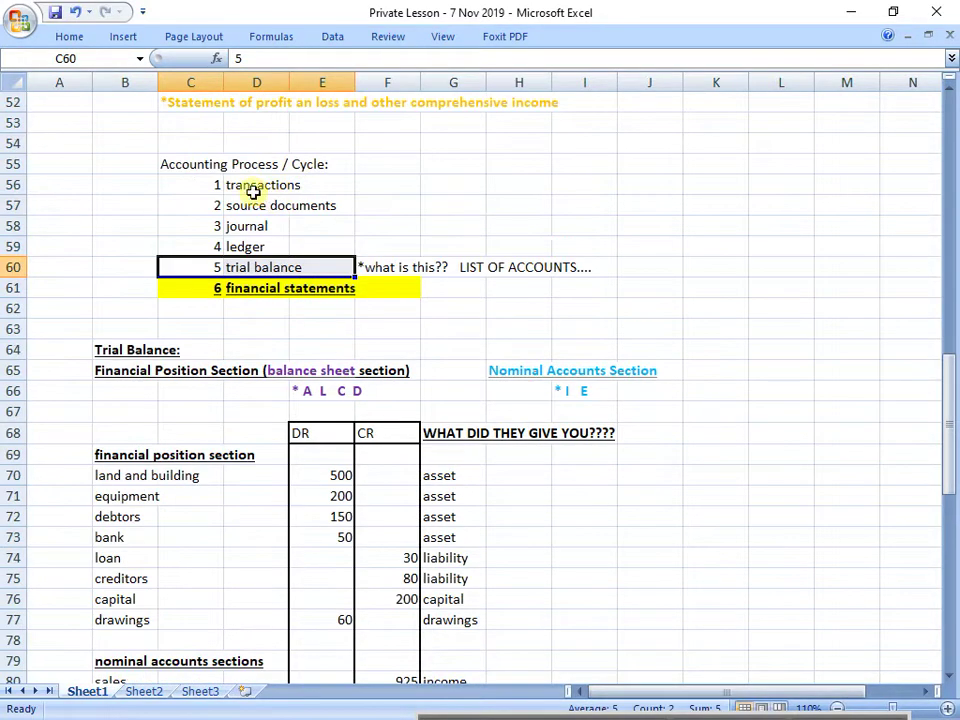
left_click(203, 165)
key("ctrl+b")
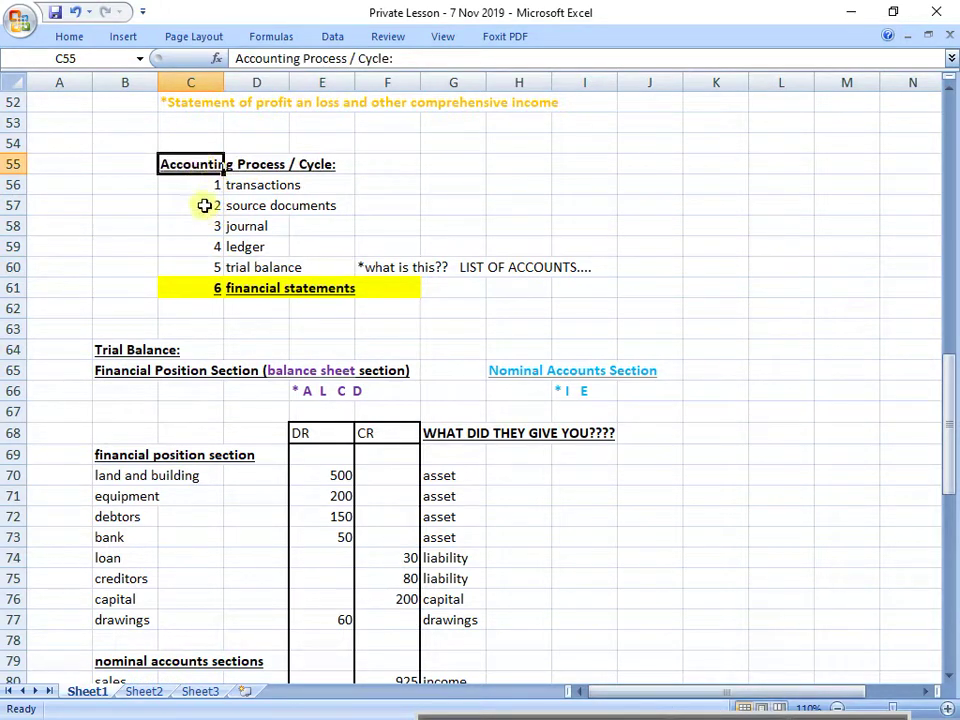
left_click_drag(210, 190, 385, 292)
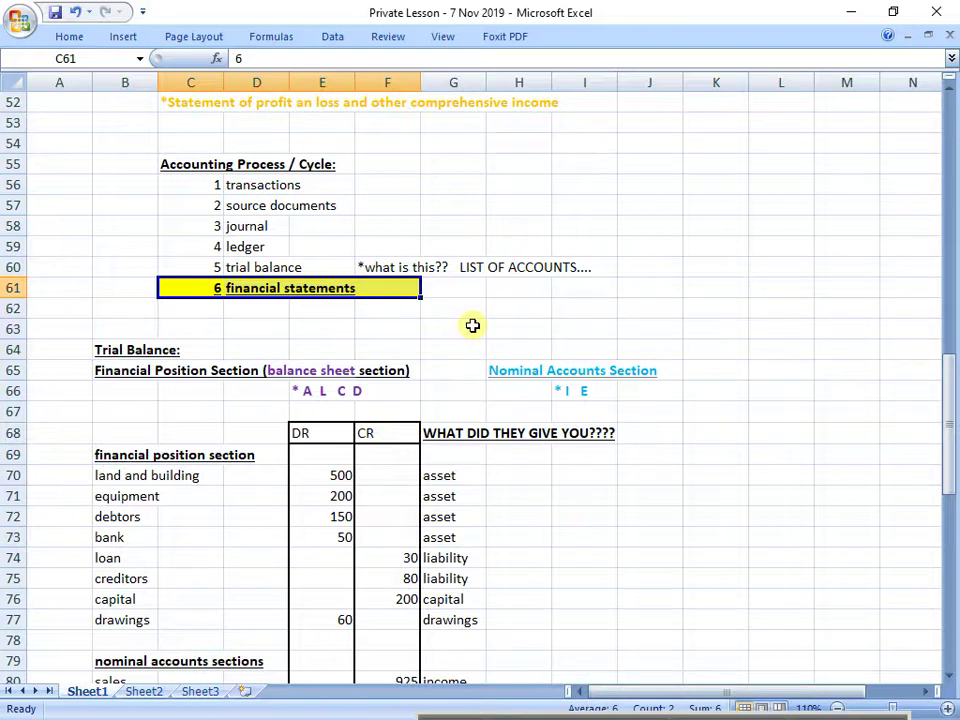
Extend the "Trial Balance:" heading in B64 with the text "giving in a question....".
scroll(472, 325, "down", 2)
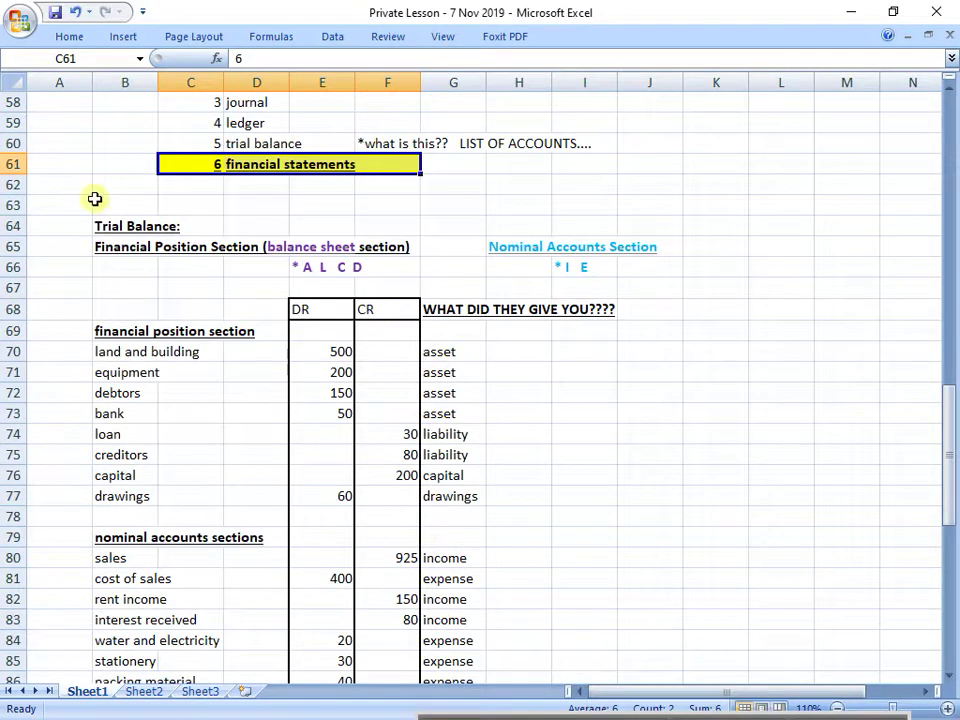
left_click(110, 228)
left_click(363, 57)
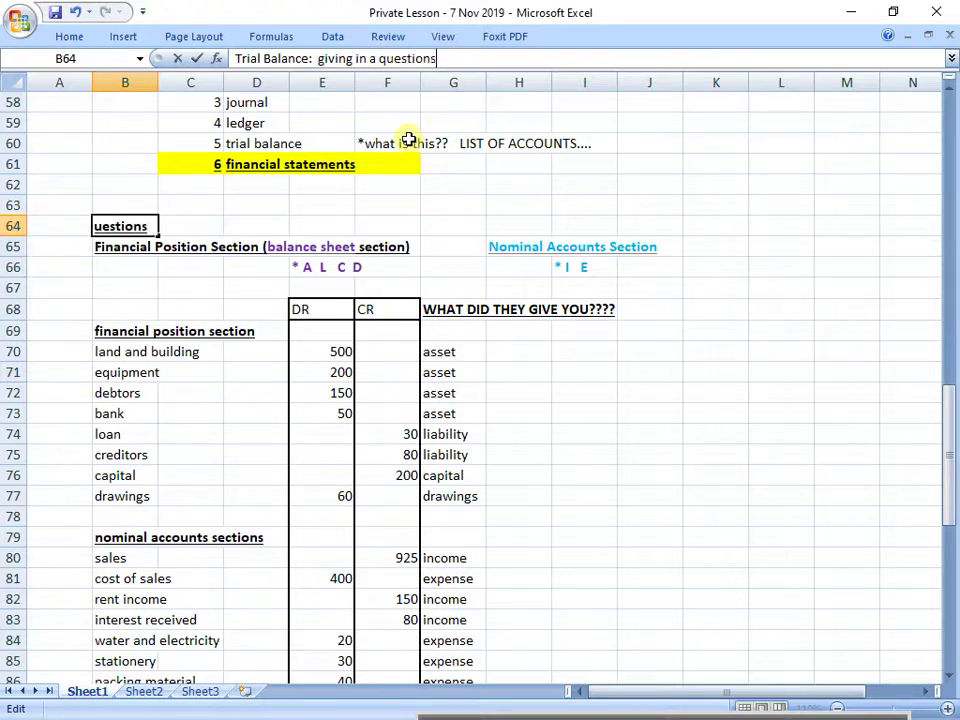
key("Return")
Enter the question introduction "you are given the above trial balance...." in B91 below the trial balance.
scroll(257, 497, "down", 2)
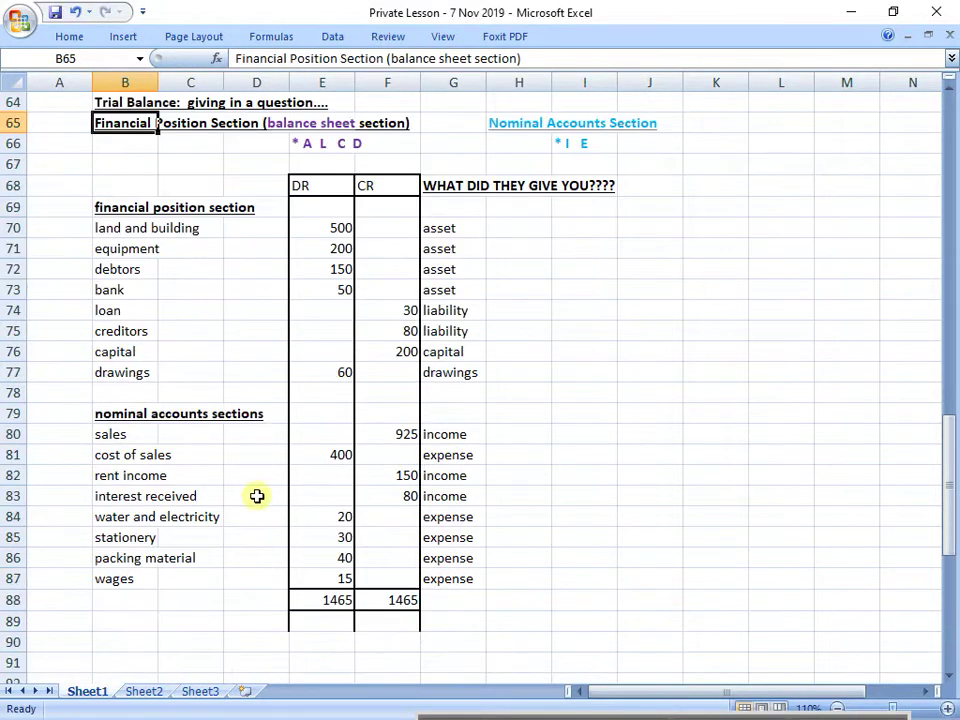
scroll(170, 500, "down", 2)
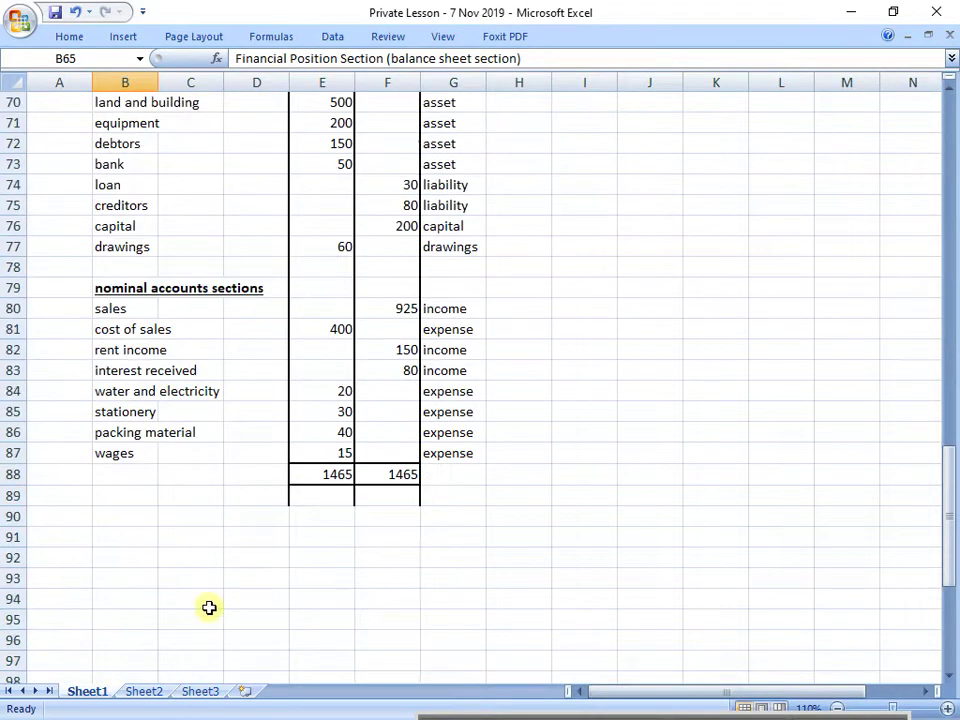
left_click(140, 543)
type("you are")
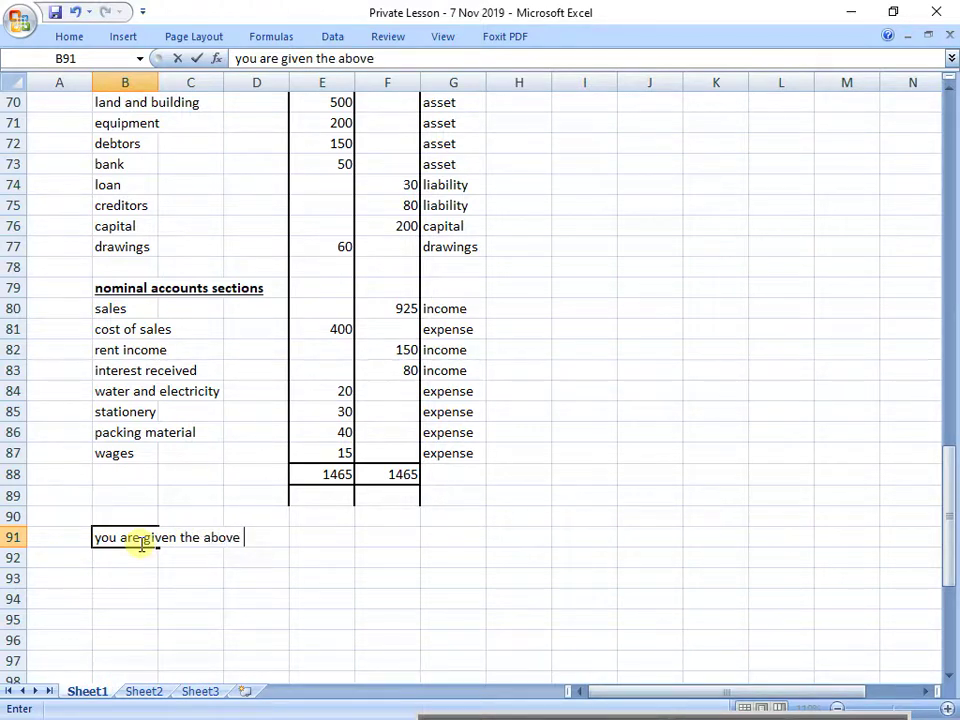
type("given the above trial balance")
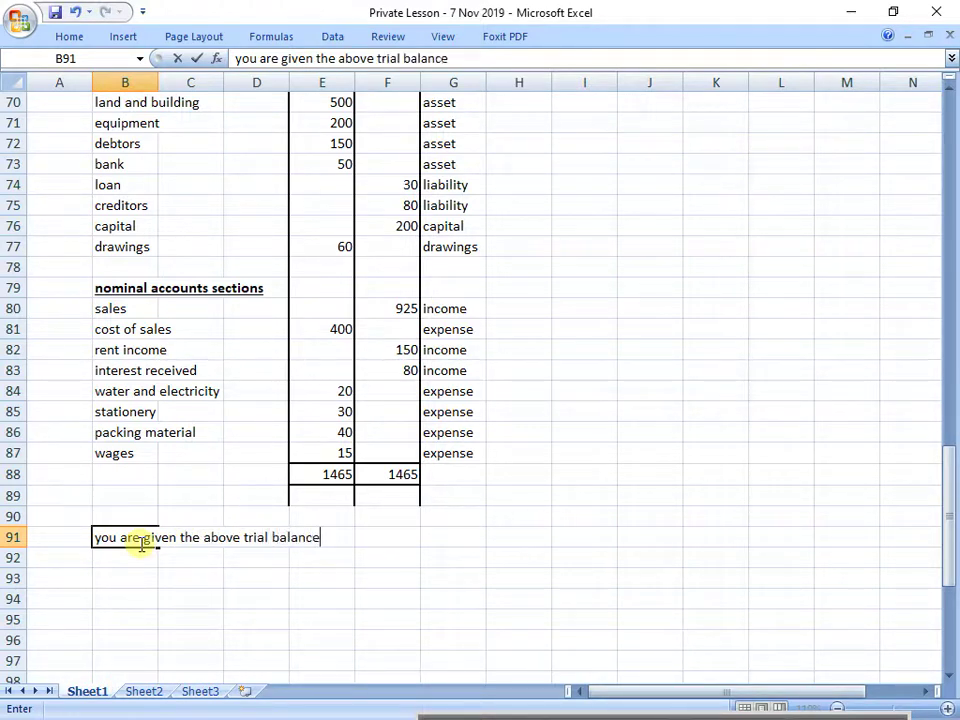
type("....")
key("Return")
Enter "a) create a INCOME STATEMENT" in B92 and "b) create a statement of financial position" in B93.
type("a)")
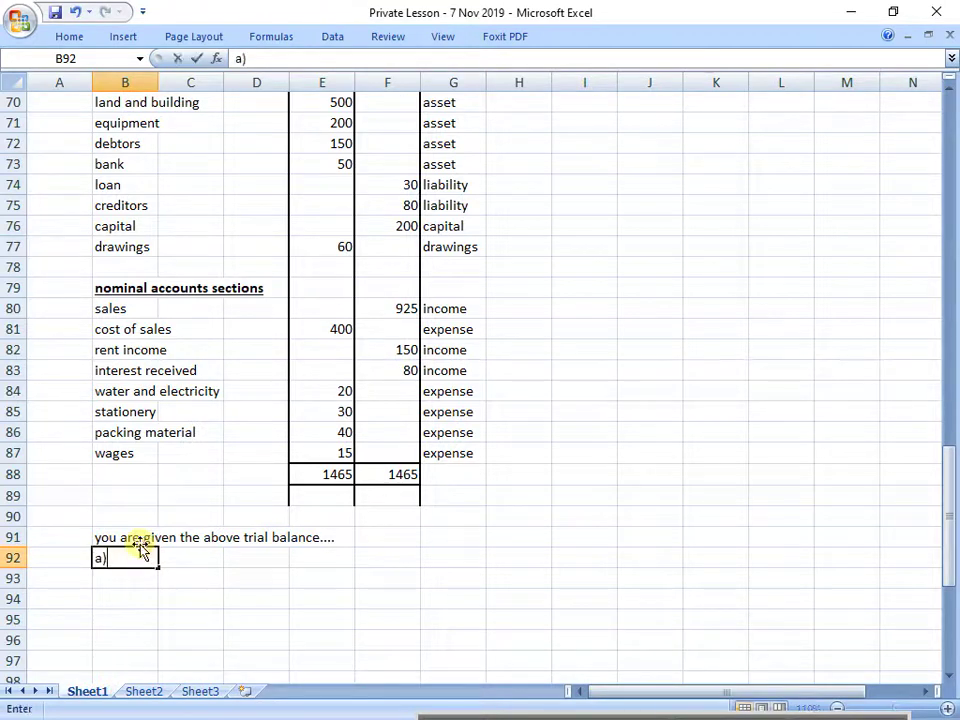
type(" create a INCOME S")
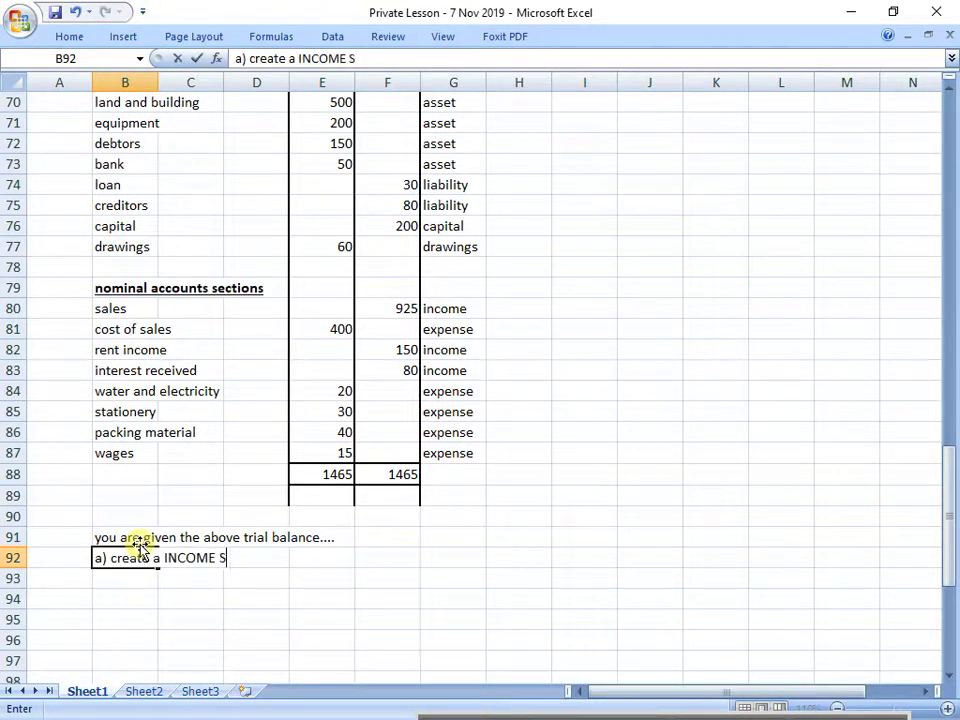
type("TATEMENT")
key("Return")
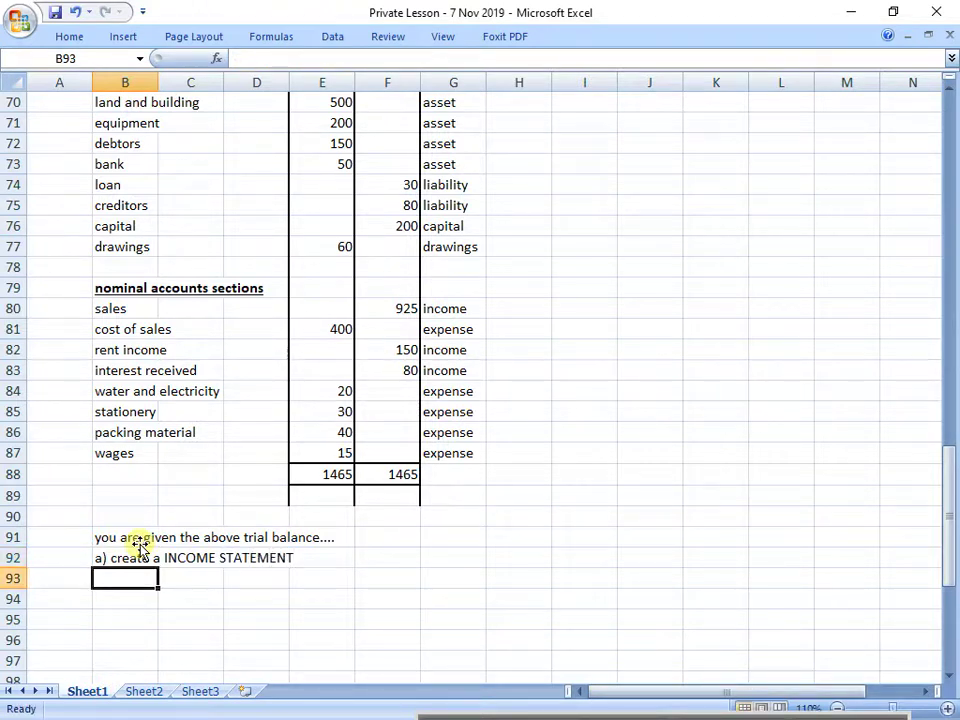
type("b) create a statement of financial position")
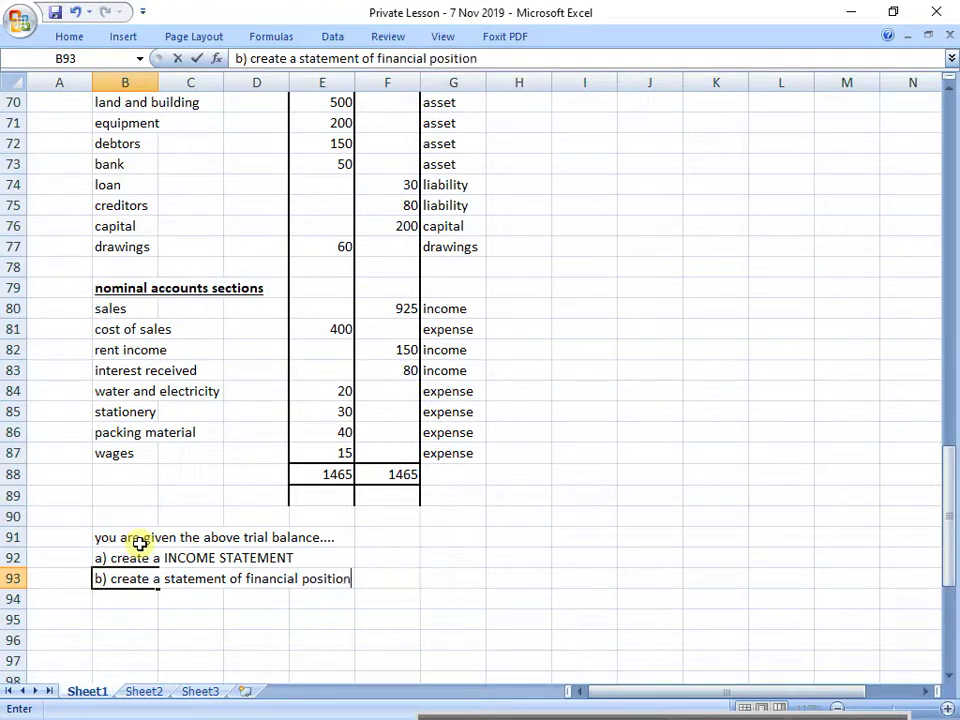
key("Return")
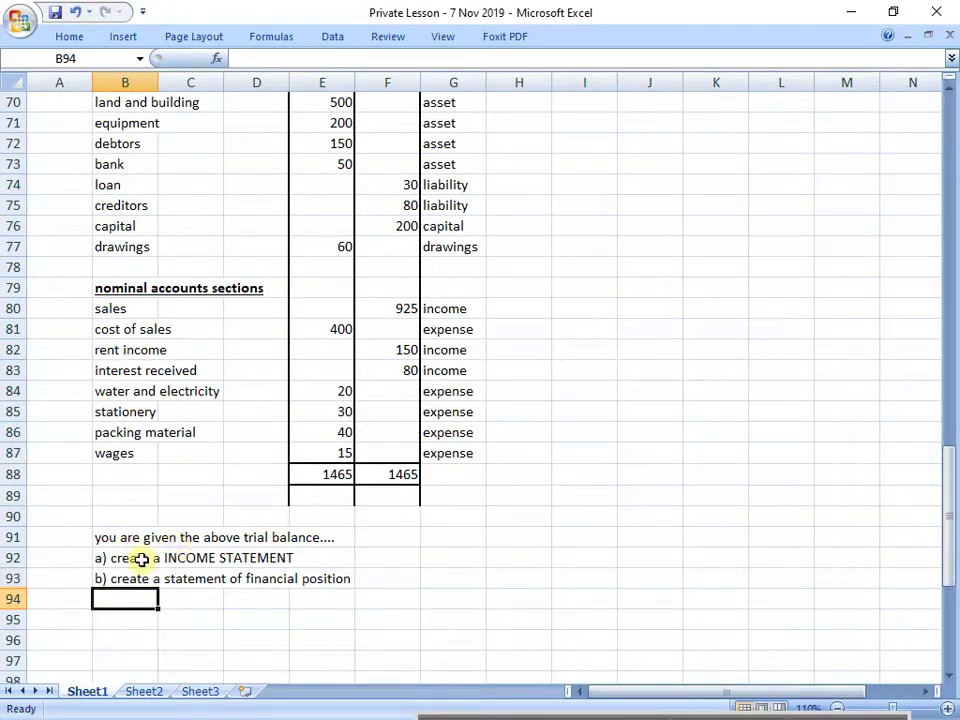
Append "(statement of comprehensive income)" to question a) in B92.
left_click(144, 556)
left_click(439, 57)
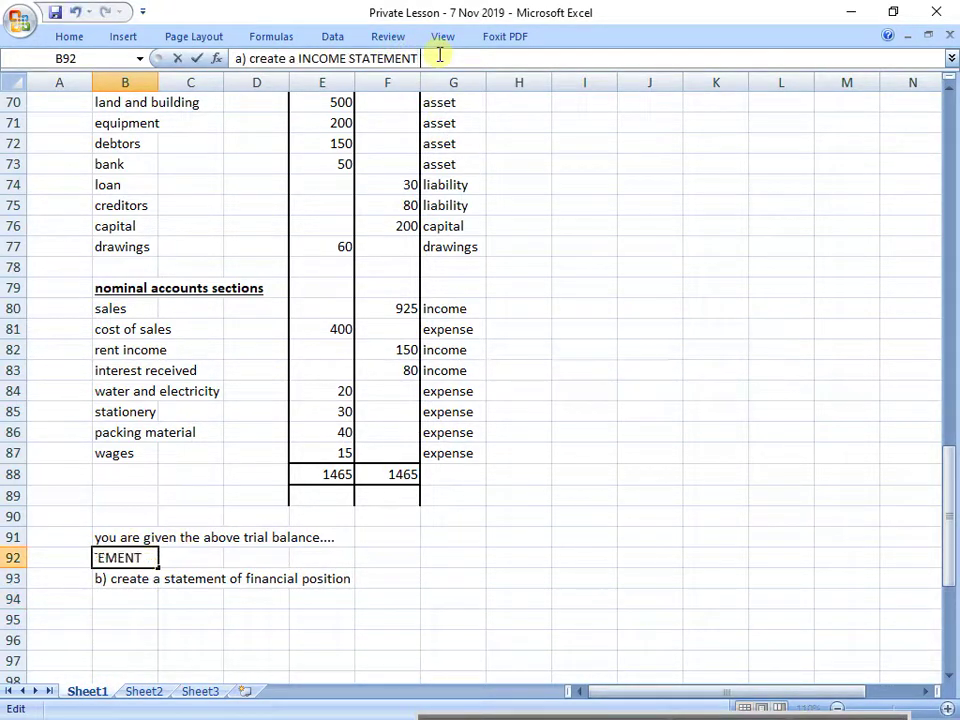
type("(statement of c")
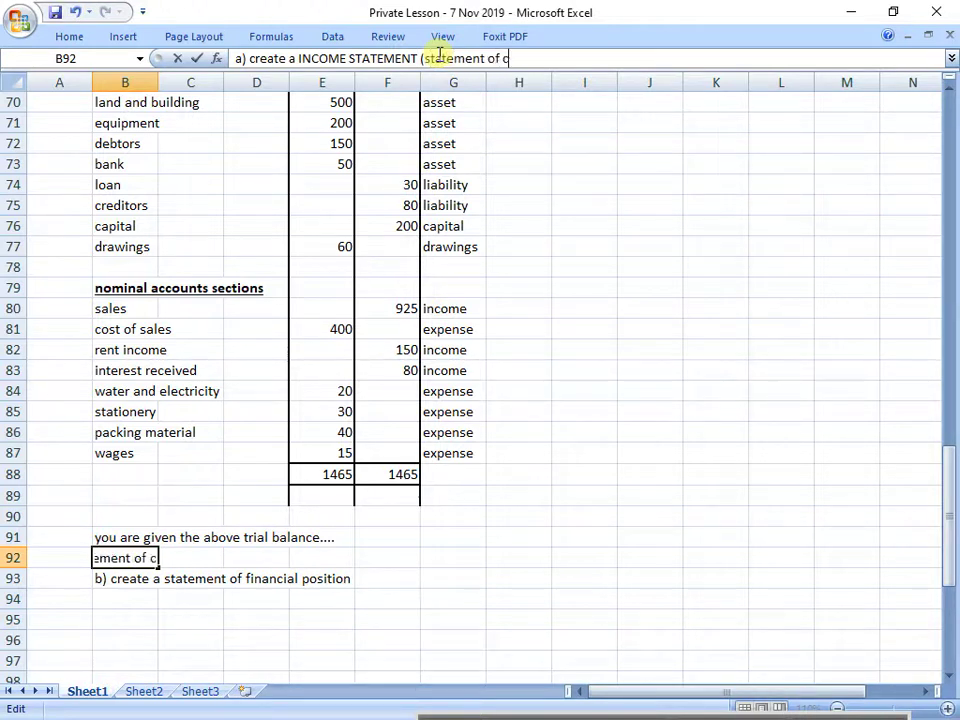
type("omprehensi")
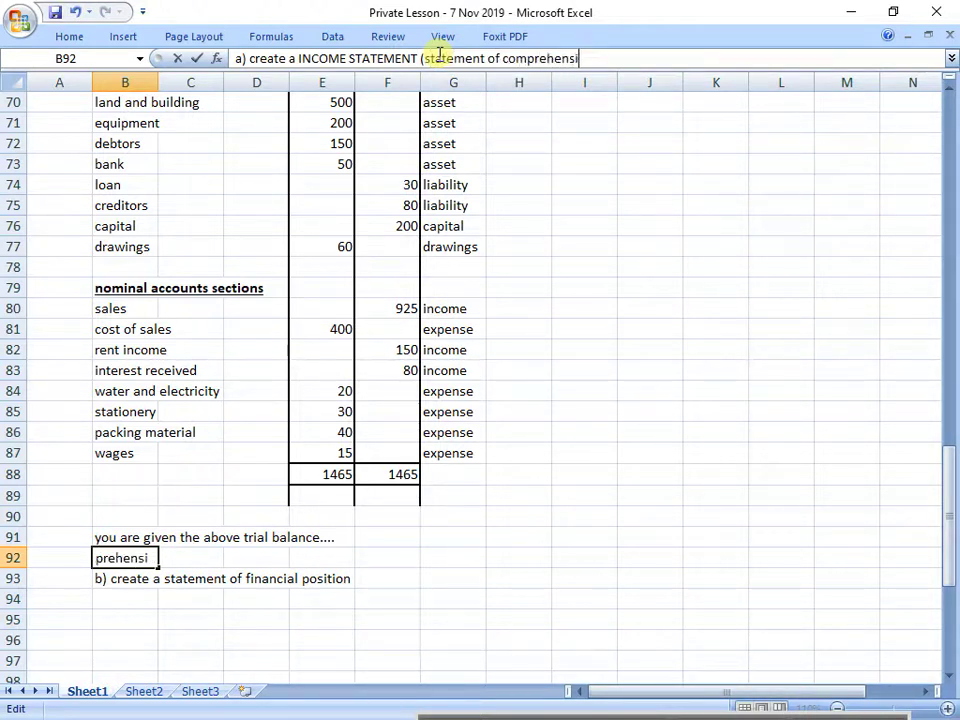
type("ve income")
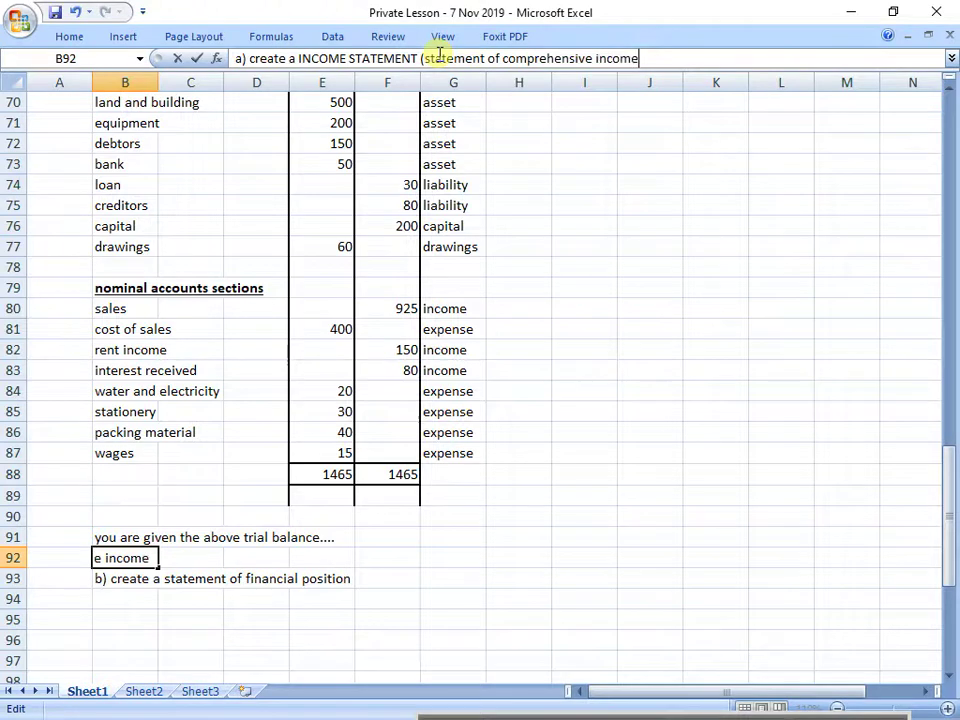
key("Return")
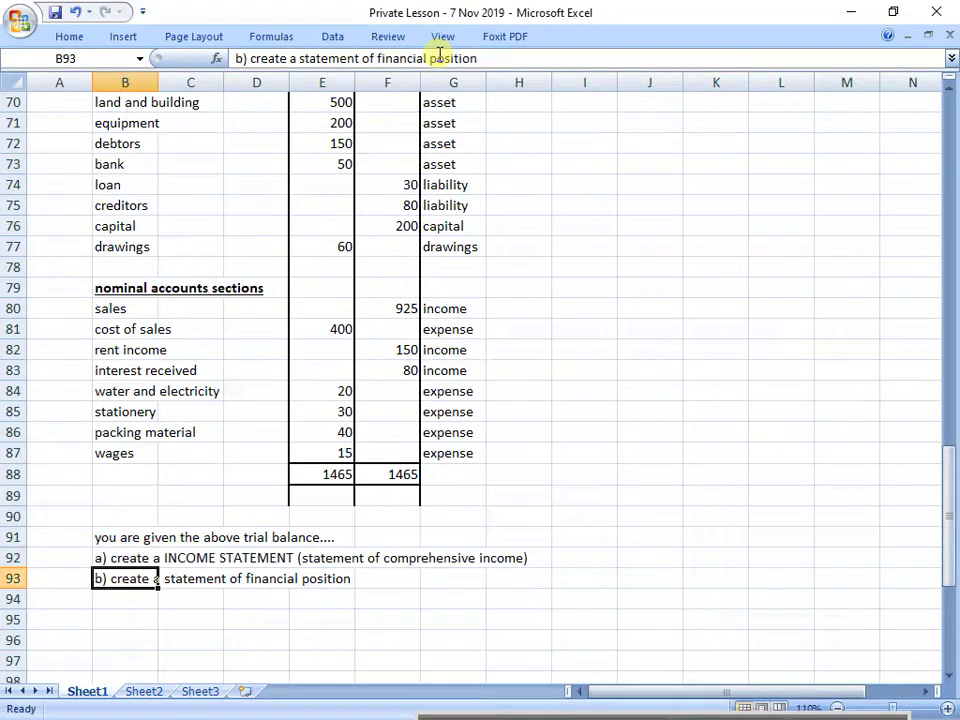
Shade the whole trial balance, B68:F88, with a light aqua fill.
left_click(122, 557)
scroll(189, 468, "up", 1)
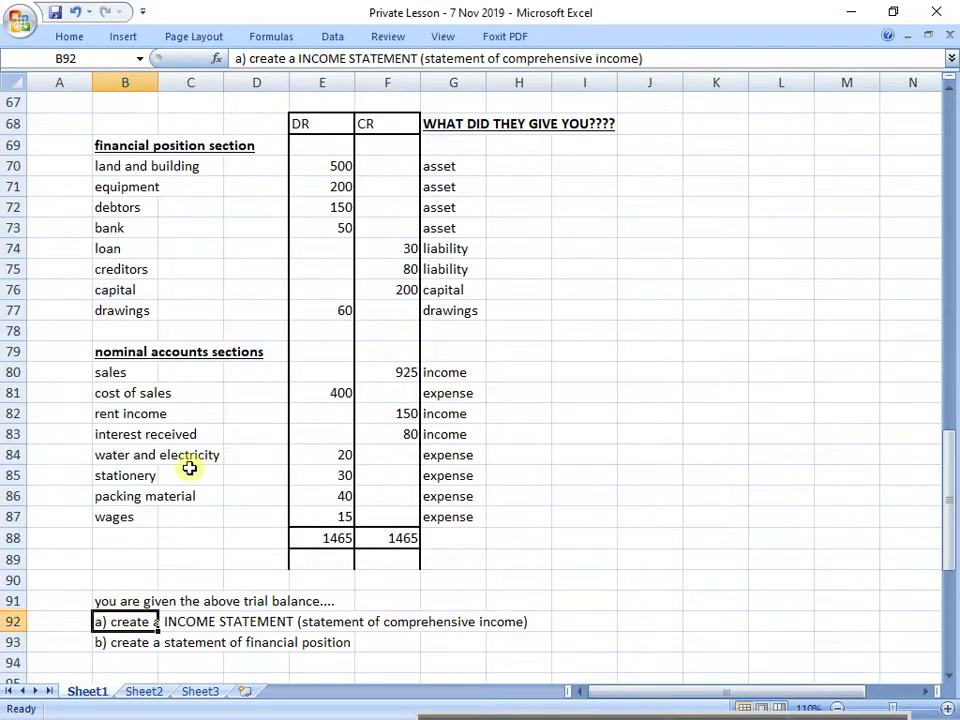
scroll(210, 418, "up", 2)
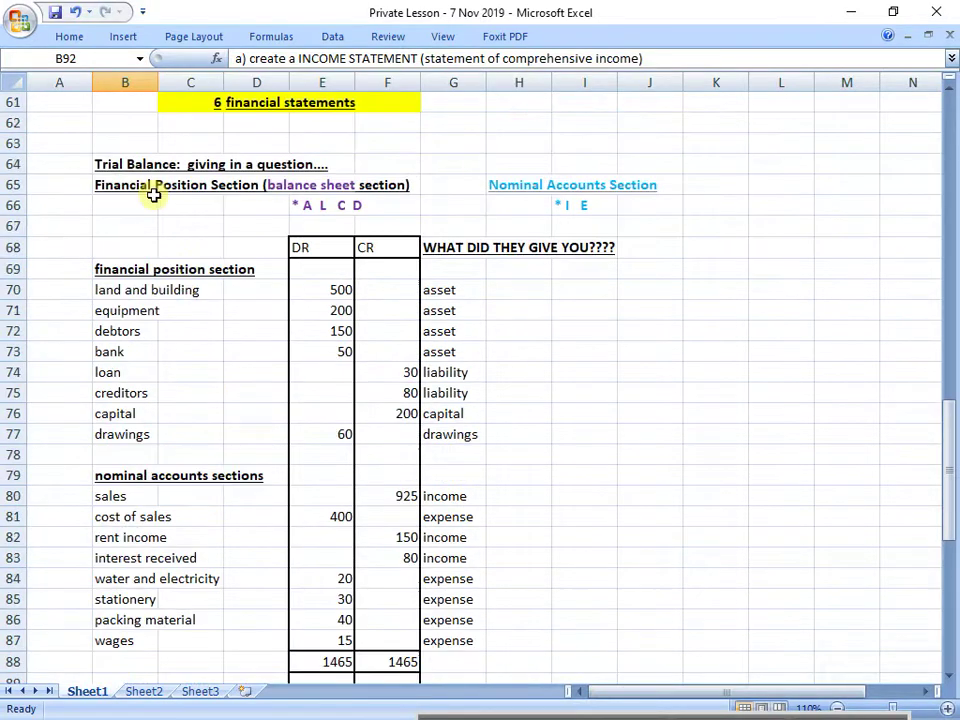
left_click_drag(119, 172, 291, 150)
scroll(188, 244, "down", 2)
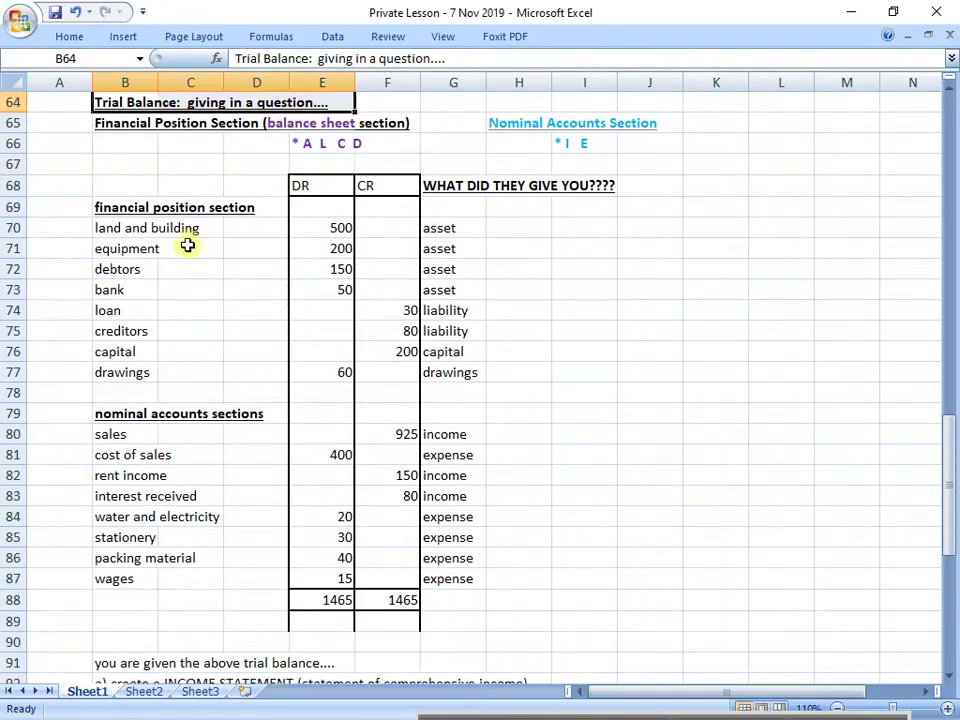
left_click_drag(139, 120, 399, 551)
left_click_drag(112, 123, 412, 535)
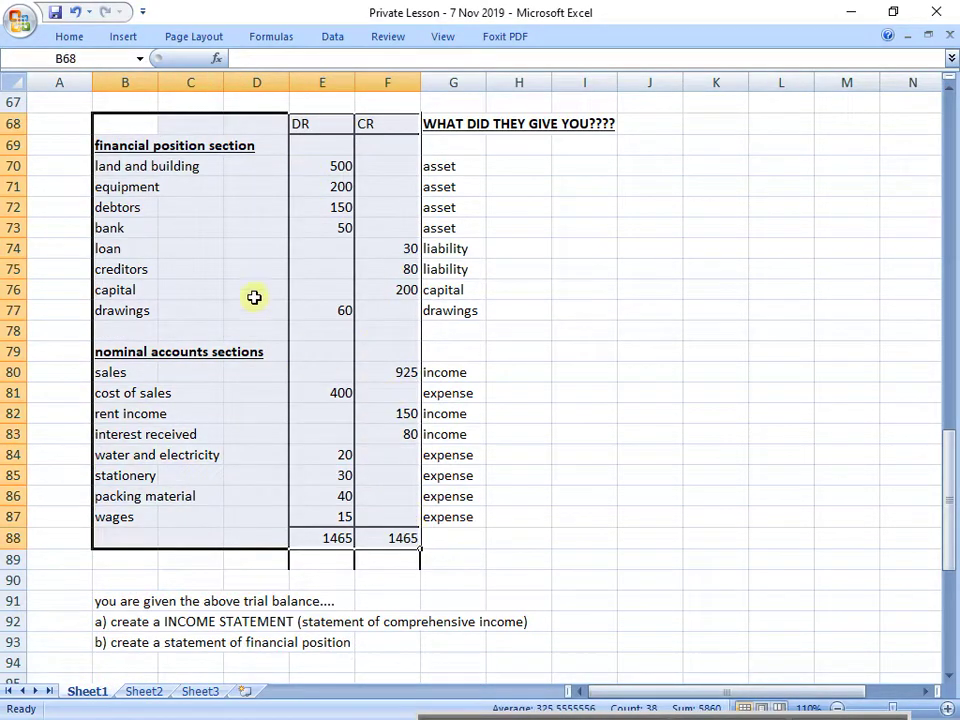
left_click(73, 36)
left_click(220, 95)
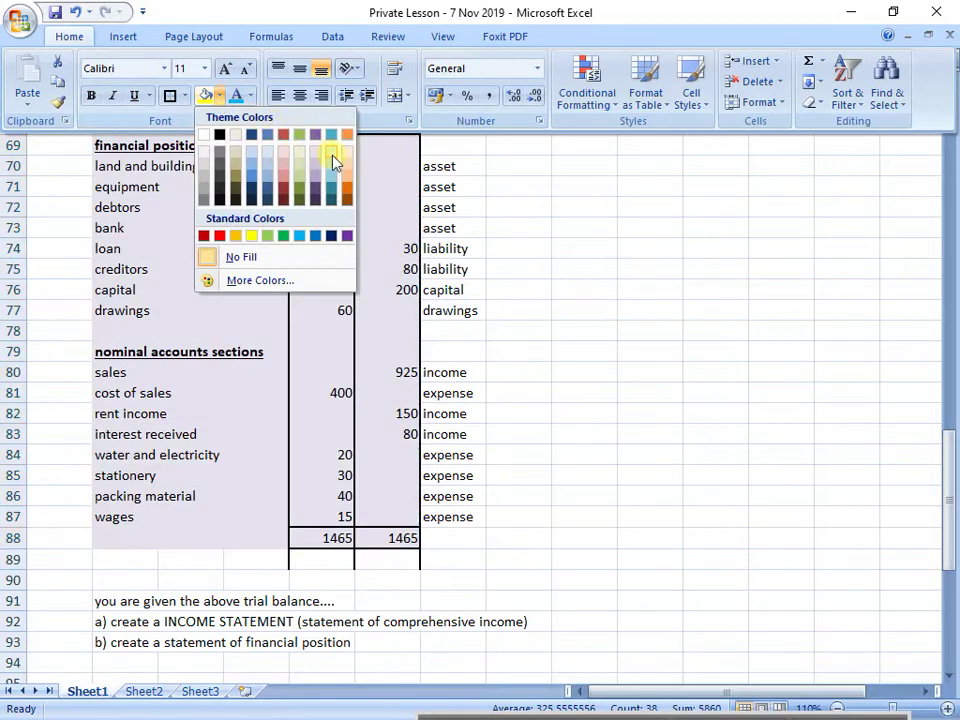
left_click(336, 162)
left_click(272, 428)
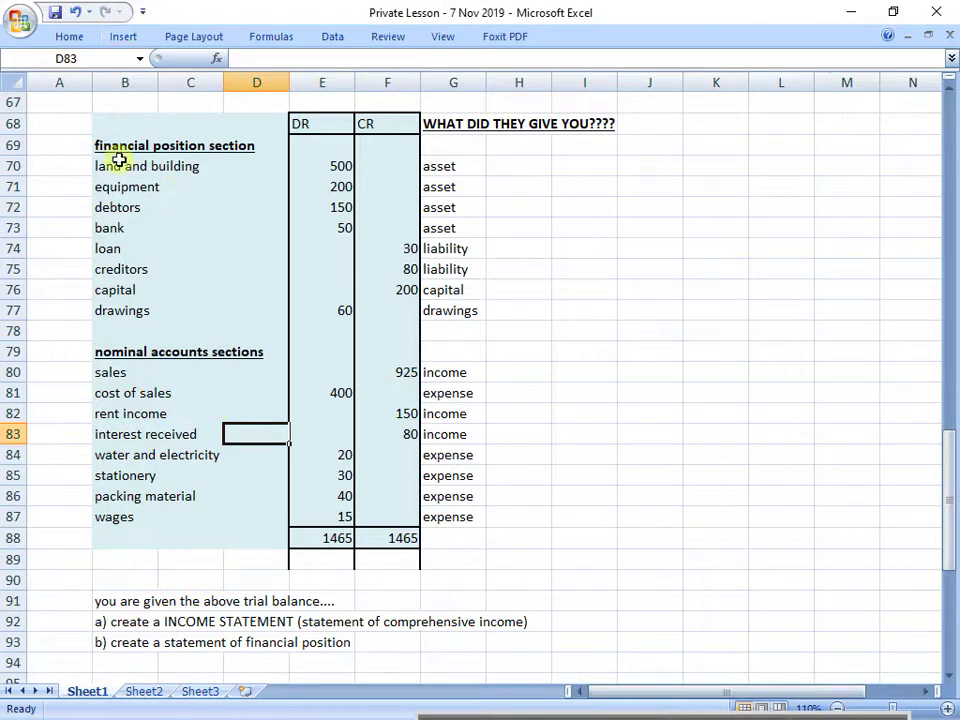
Review the account names in both trial balance sections and the full debit and credit columns.
left_click(94, 144)
left_click_drag(108, 158, 247, 313)
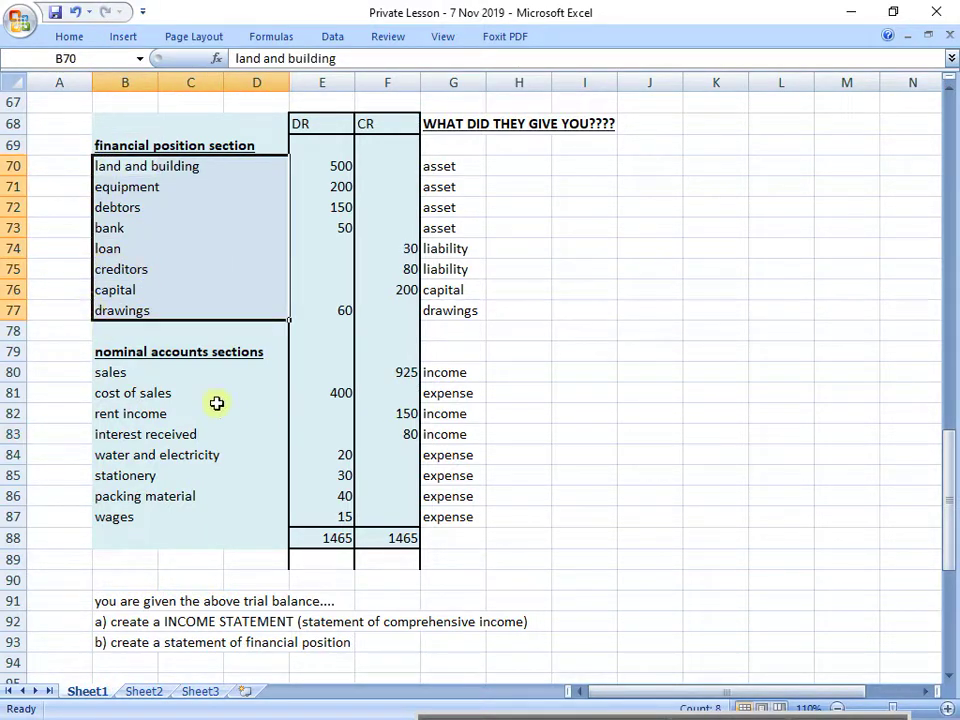
left_click_drag(102, 371, 236, 518)
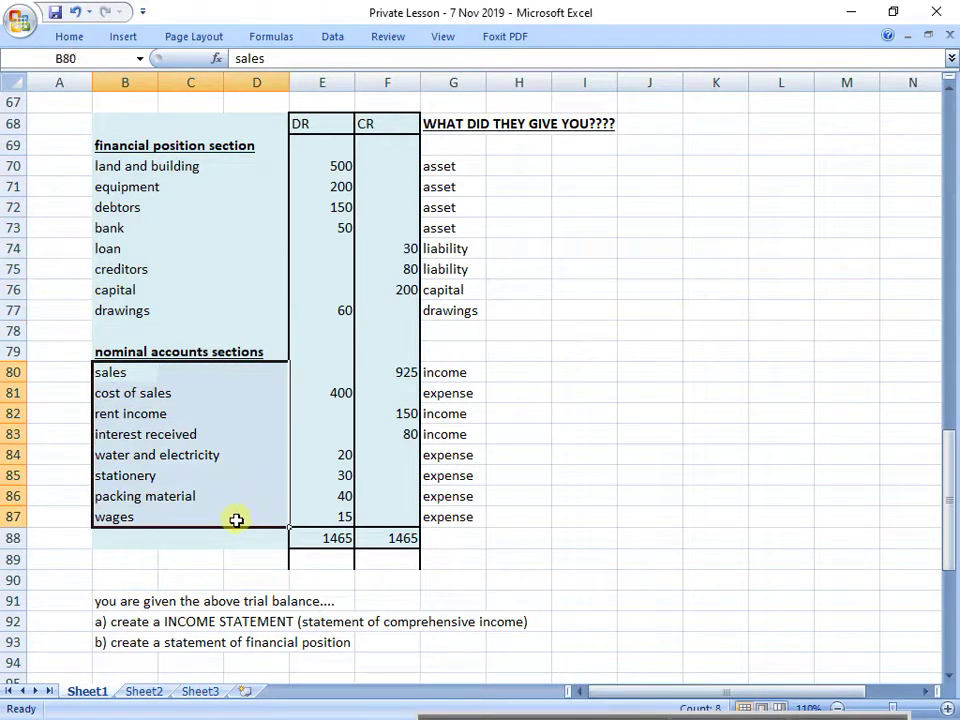
left_click_drag(317, 130, 328, 512)
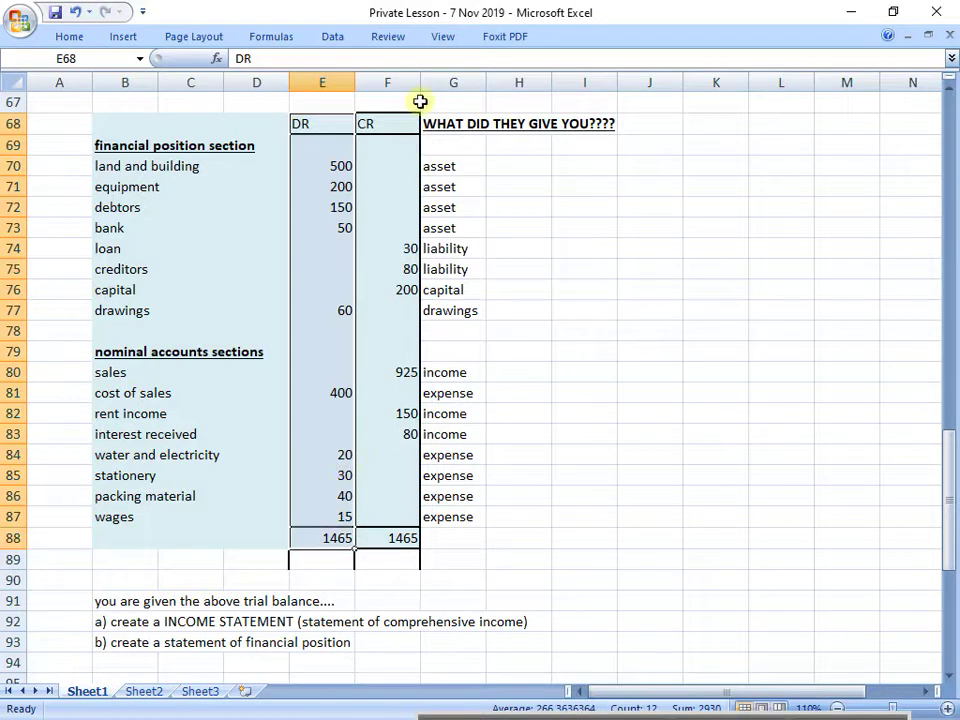
left_click_drag(399, 126, 378, 530)
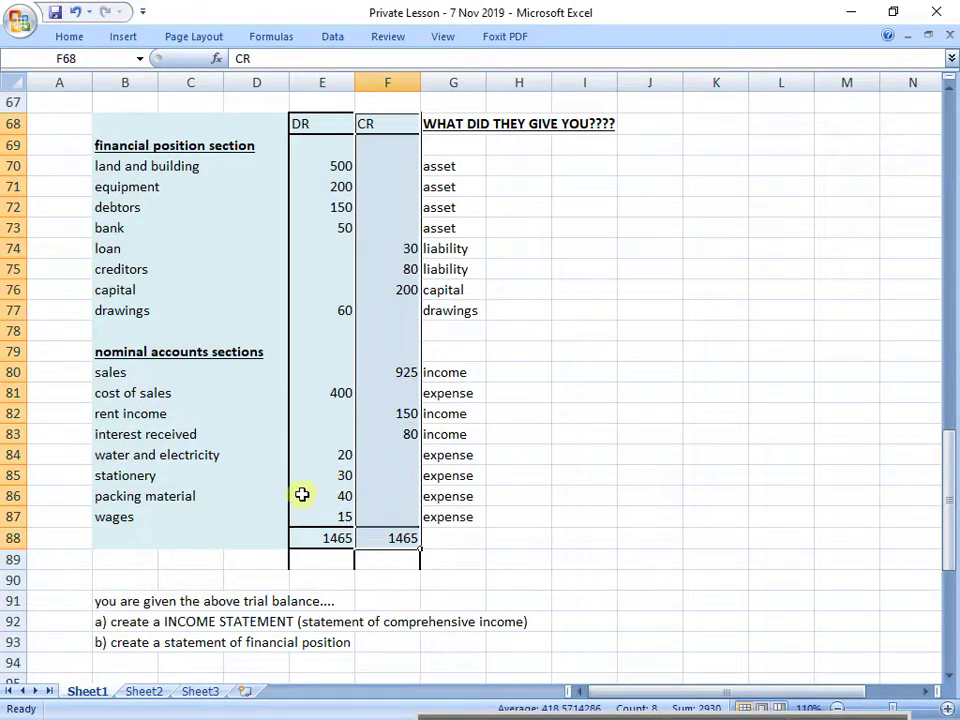
Make question a) about the income statement in B92 bold.
scroll(318, 470, "down", 4)
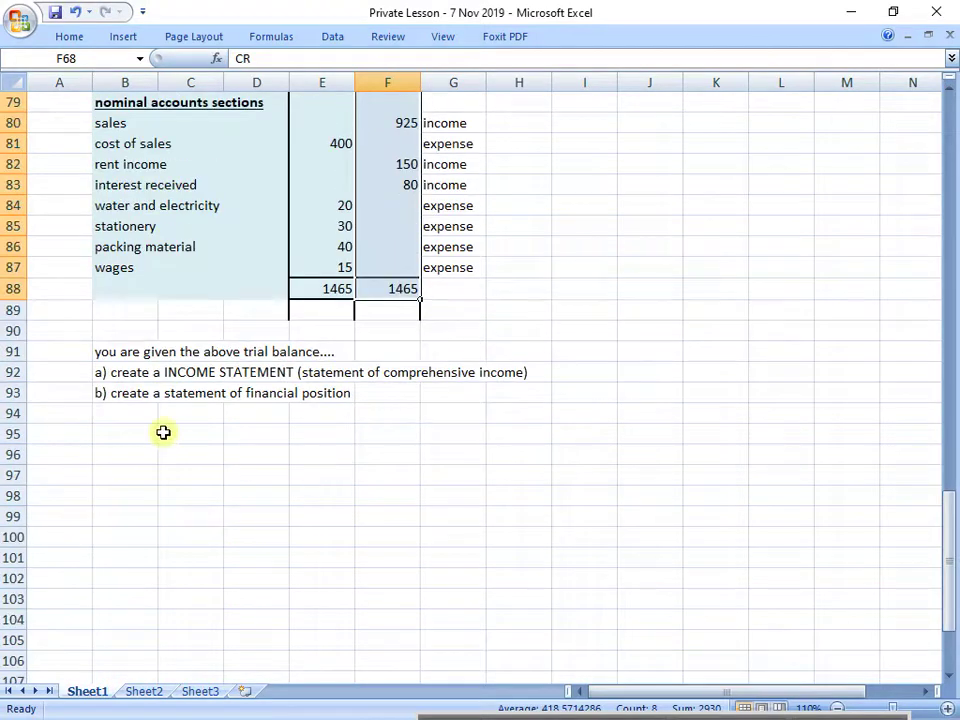
left_click(122, 372)
key("ctrl+b")
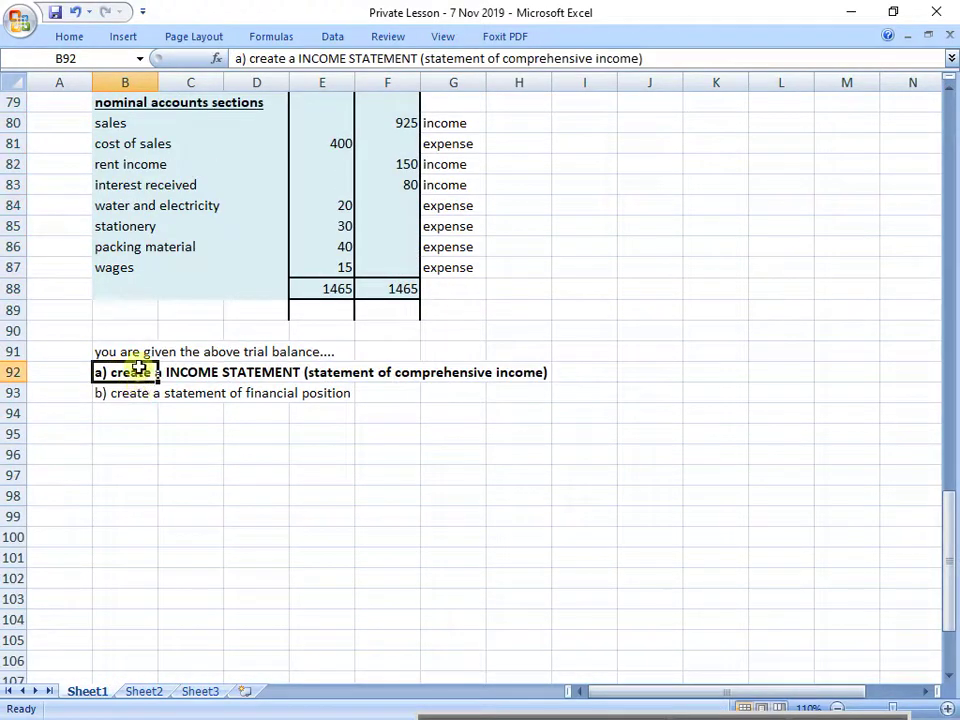
left_click_drag(139, 366, 574, 379)
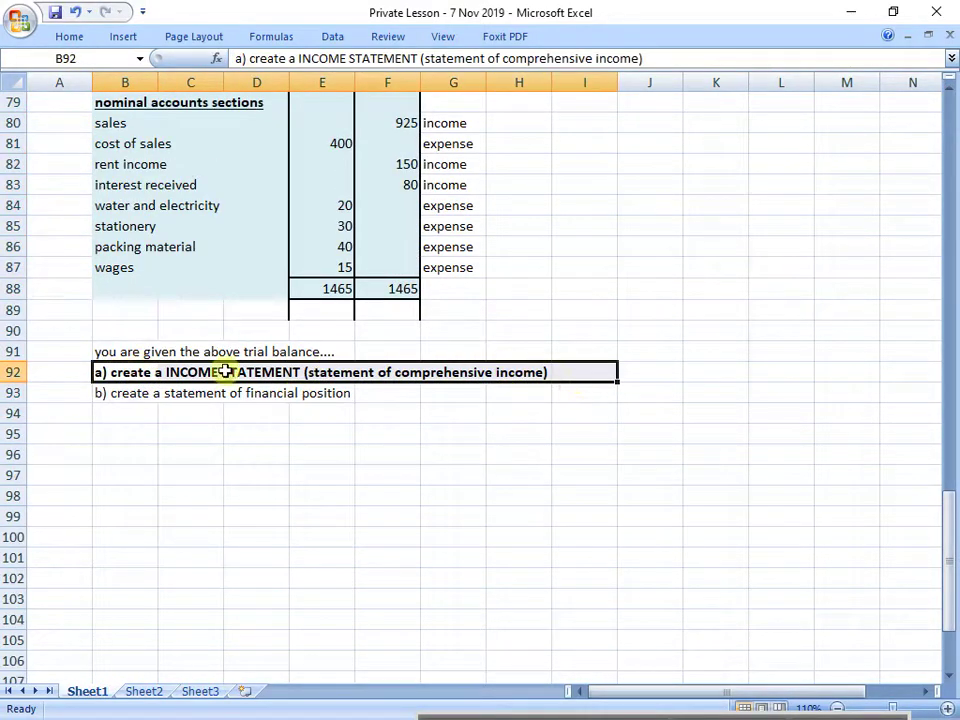
Copy the "*Statement of profit an loss and other comprehensive income" title from C52 to B98.
scroll(356, 386, "up", 11)
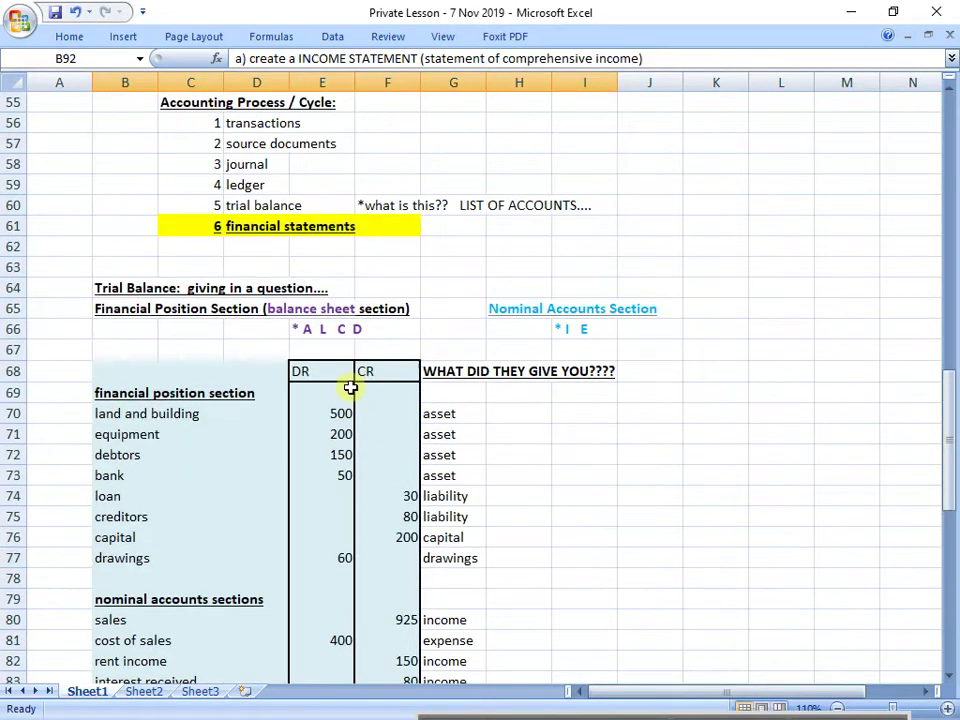
scroll(345, 389, "up", 2)
left_click(191, 349)
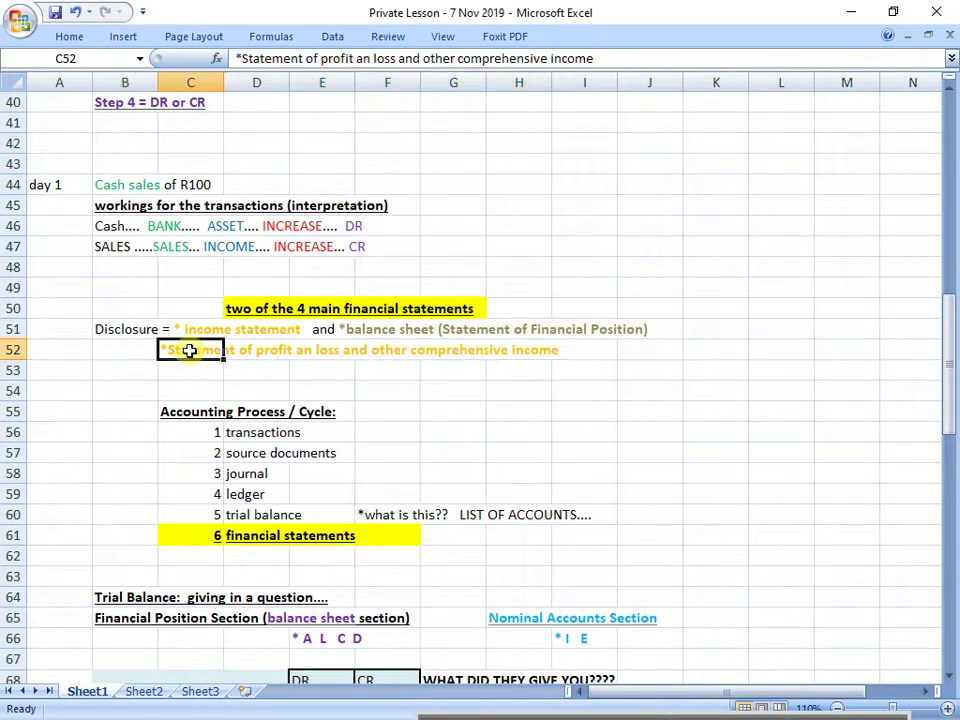
key("ctrl+c")
scroll(276, 435, "down", 15)
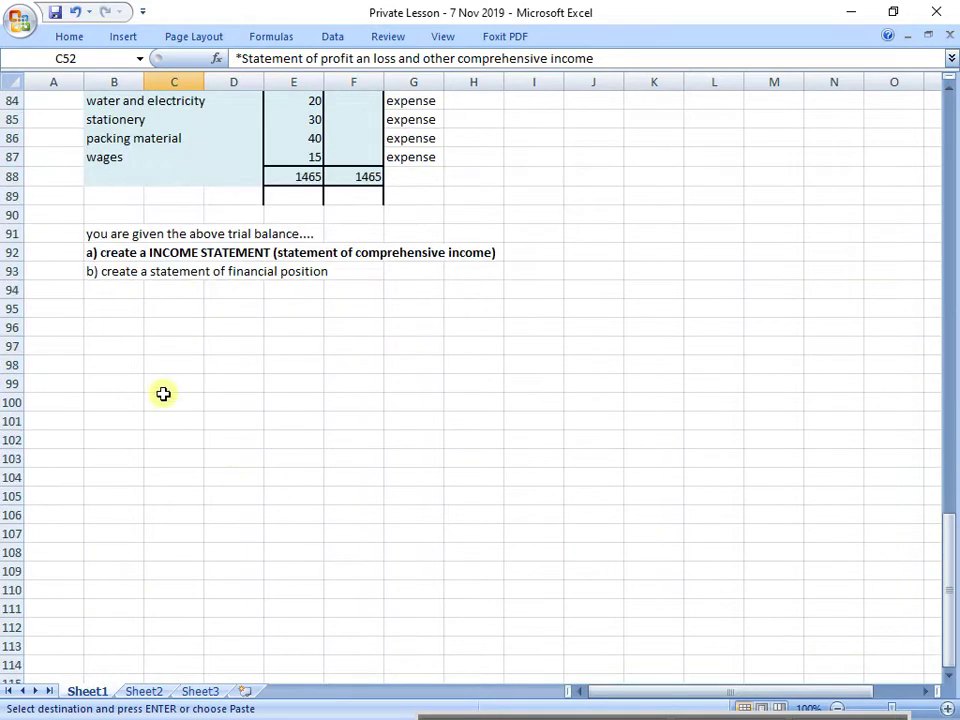
left_click(130, 364)
key("ctrl+v")
Enter "question a)" in B97 above the copied statement title and make it bold and underlined.
left_click(121, 347)
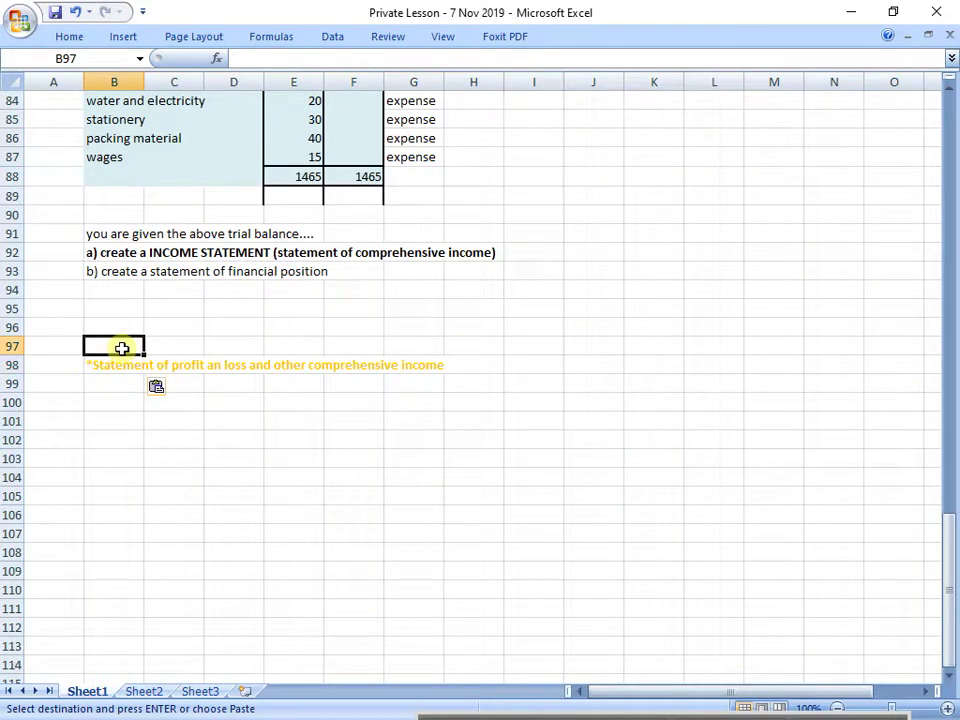
type("question a")
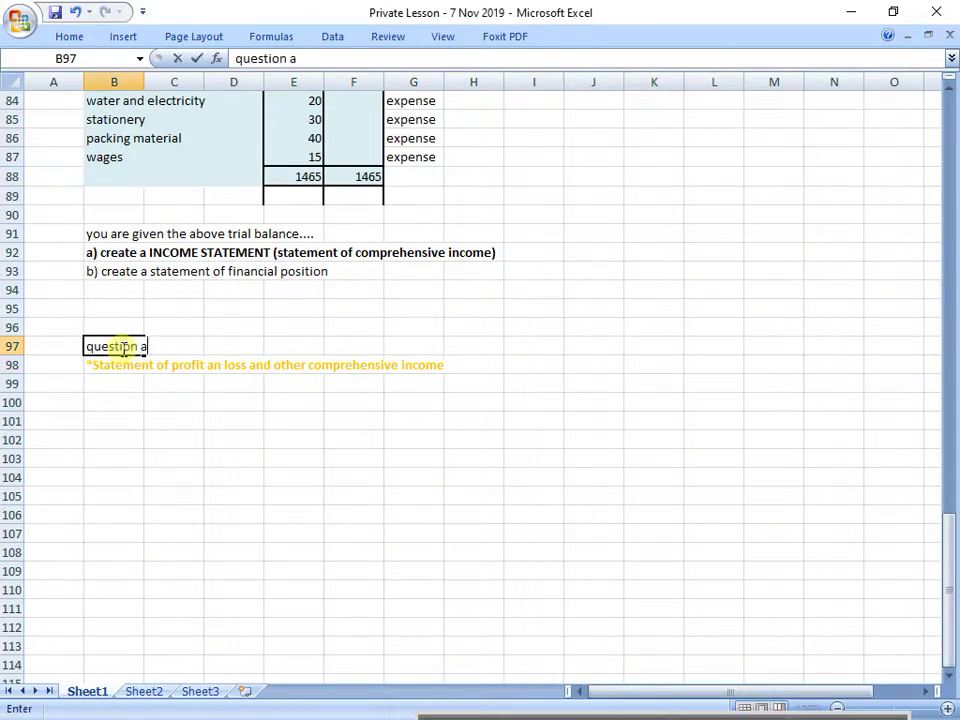
type(")")
key("Return")
left_click(121, 347)
key("ctrl+b")
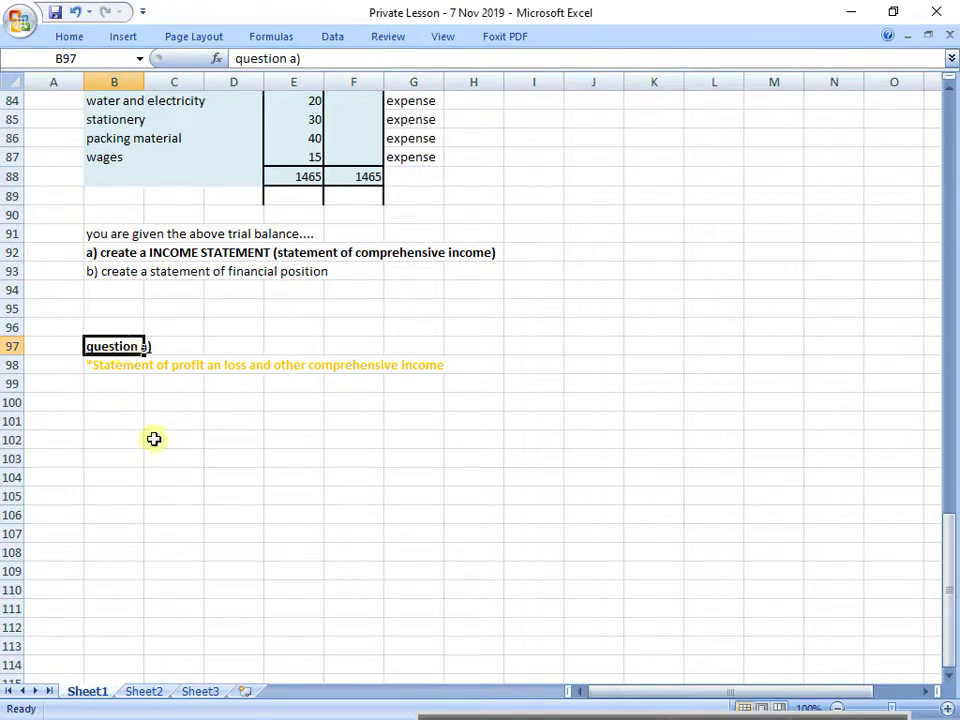
Underline the copied "*Statement of profit an loss and other comprehensive income" title in B98.
left_click(154, 439)
left_click(126, 366)
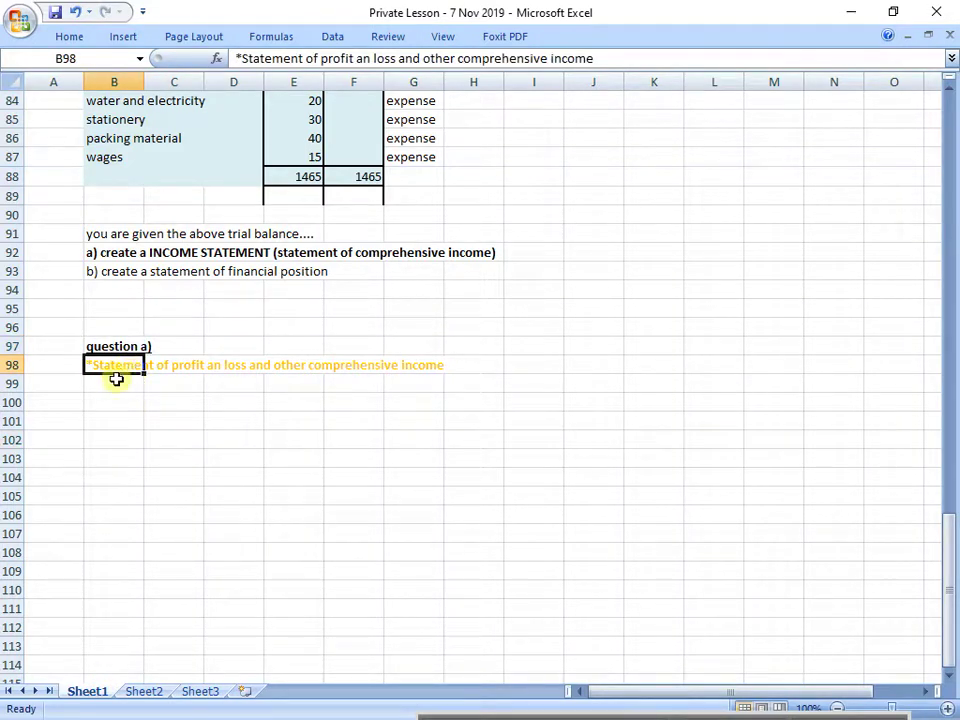
left_click(251, 477)
scroll(250, 477, "down", 3)
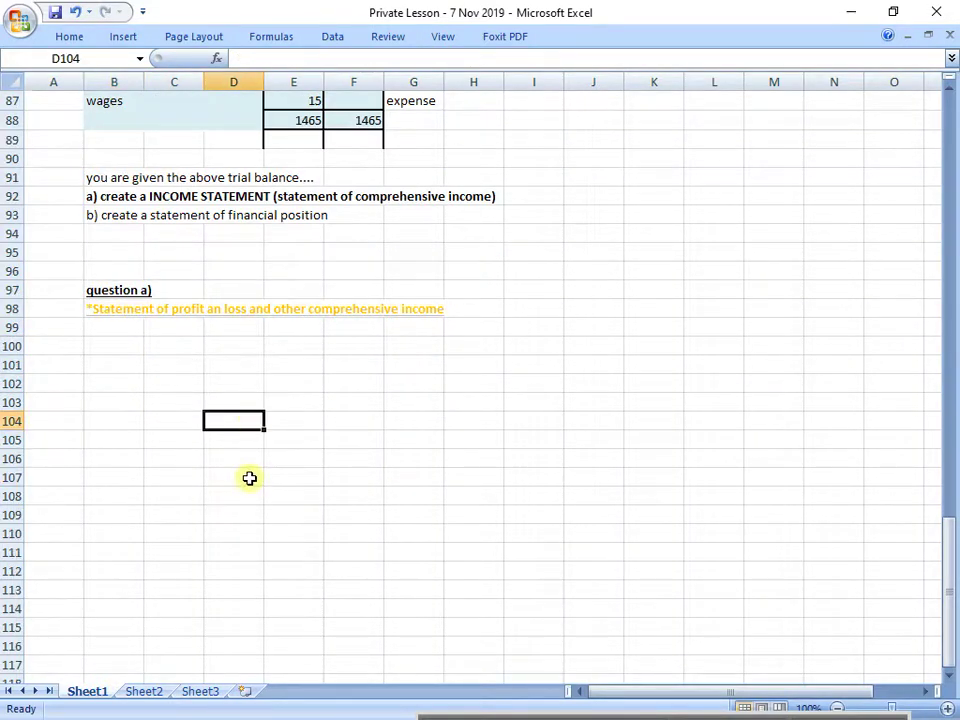
scroll(249, 477, "down", 1)
left_click_drag(129, 139, 405, 144)
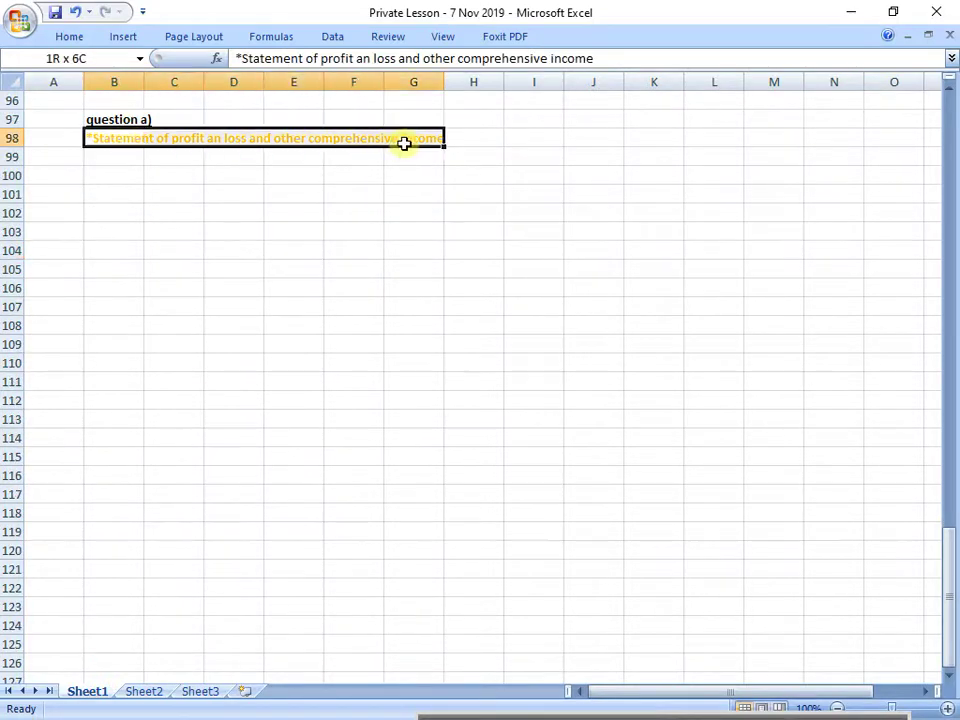
Enter the note "*format..... Check your textbook...study the format..." in J98 beside the statement title.
left_click(117, 160)
key("Right")
key("Right")
key("Right")
key("Right")
key("Right")
key("Right")
key("Right")
key("Right")
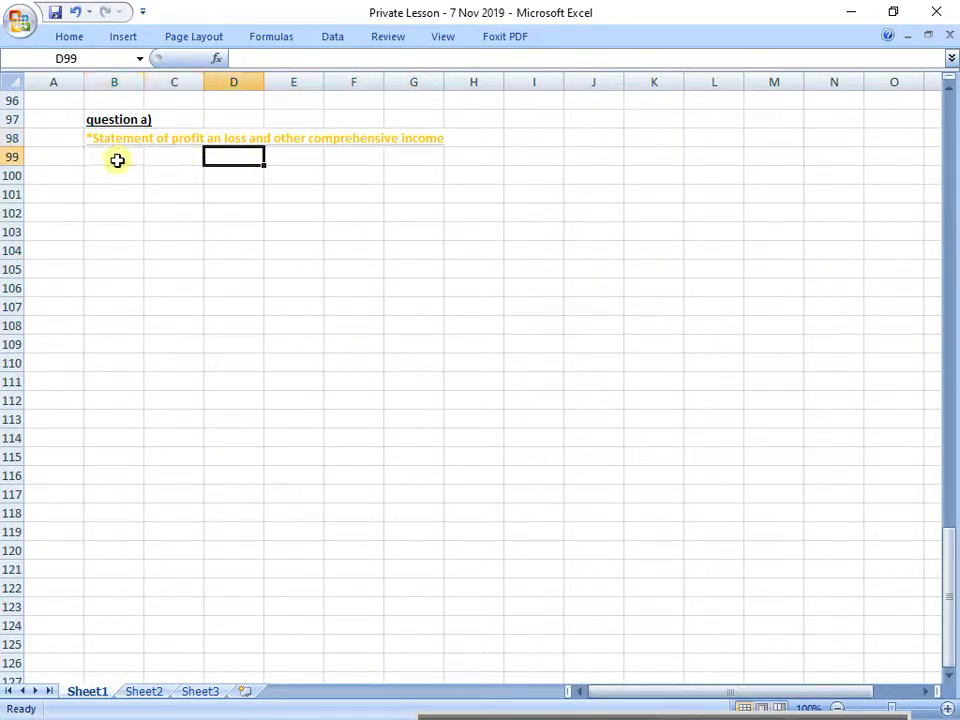
key("Up")
type("*")
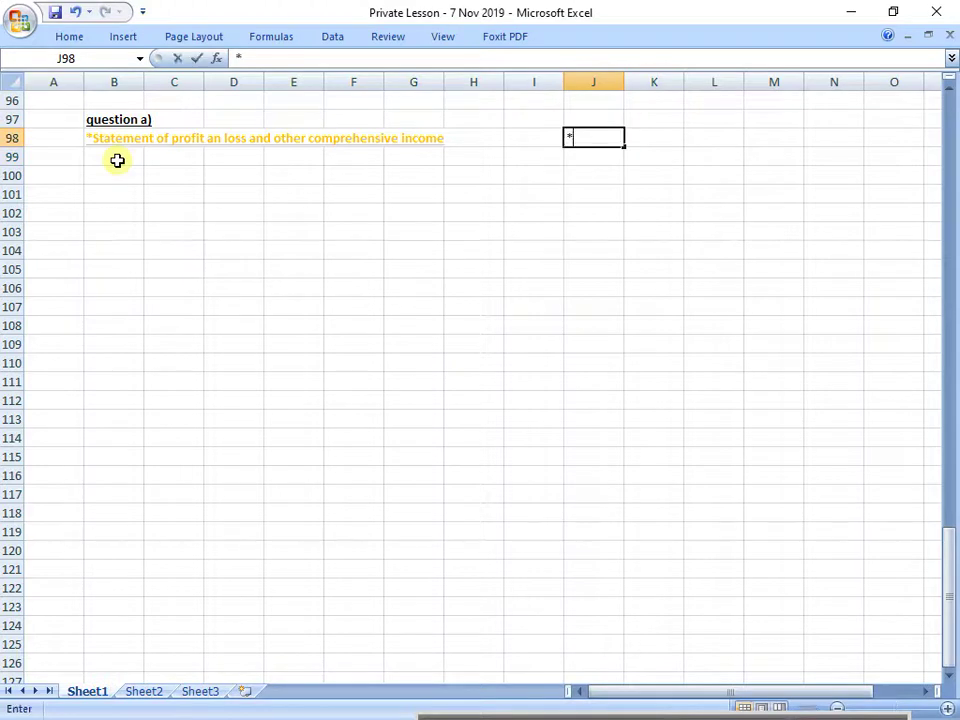
type("format...")
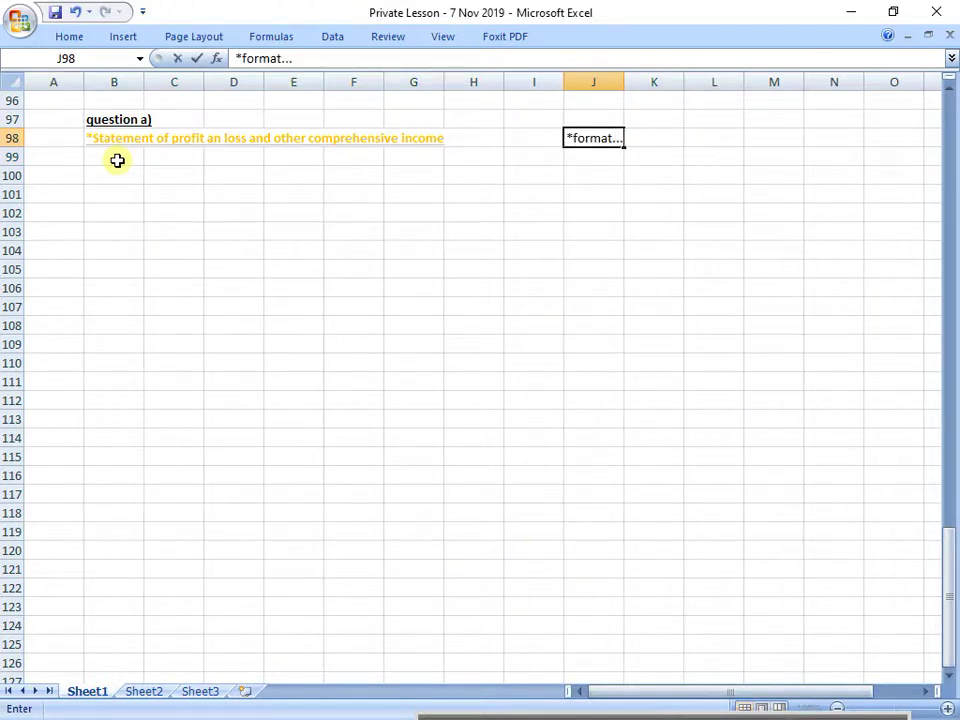
type(".. Check yo")
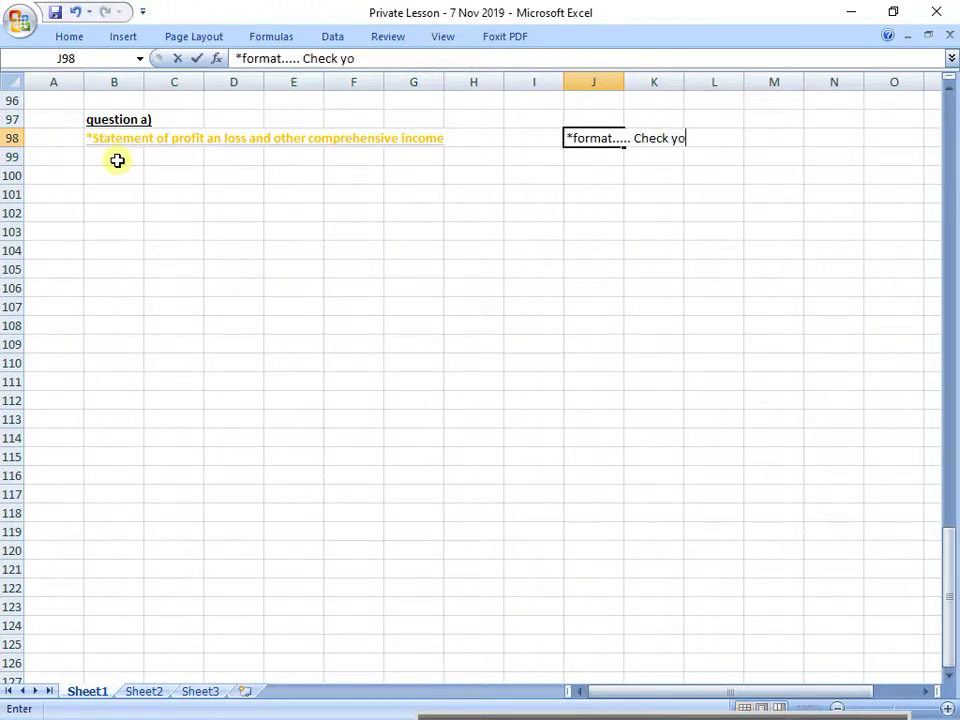
type("ur textb")
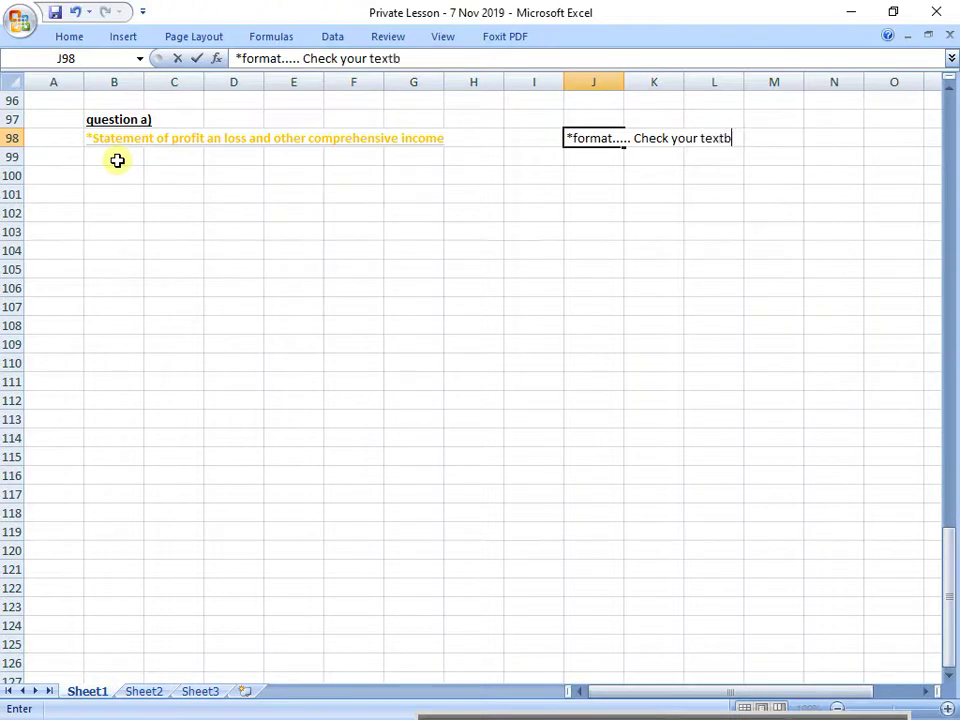
type("ook...stu")
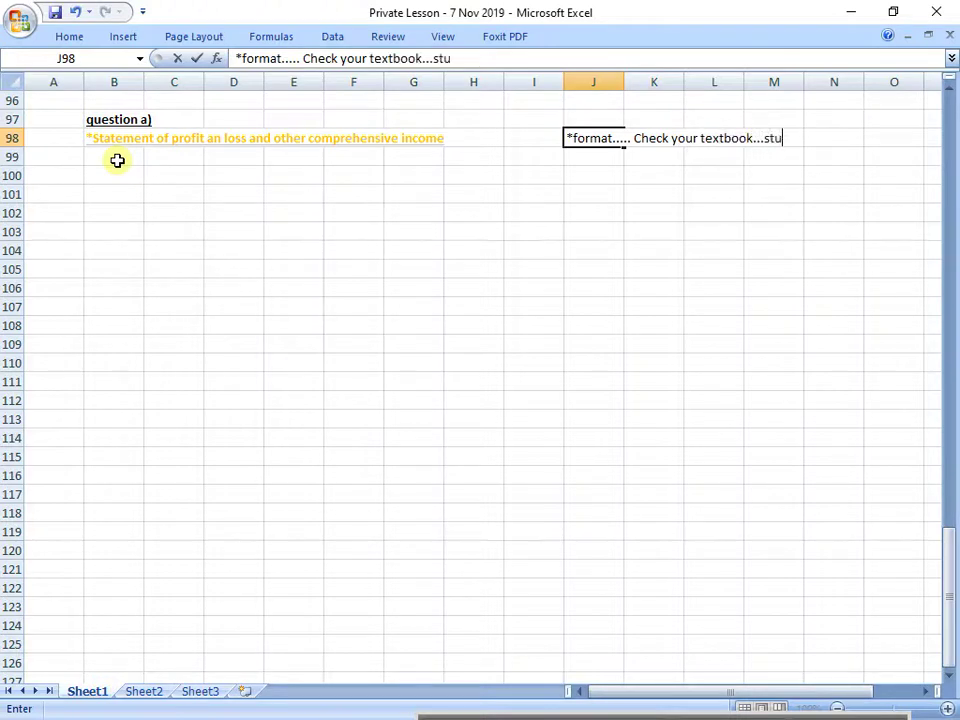
type("dy the format...")
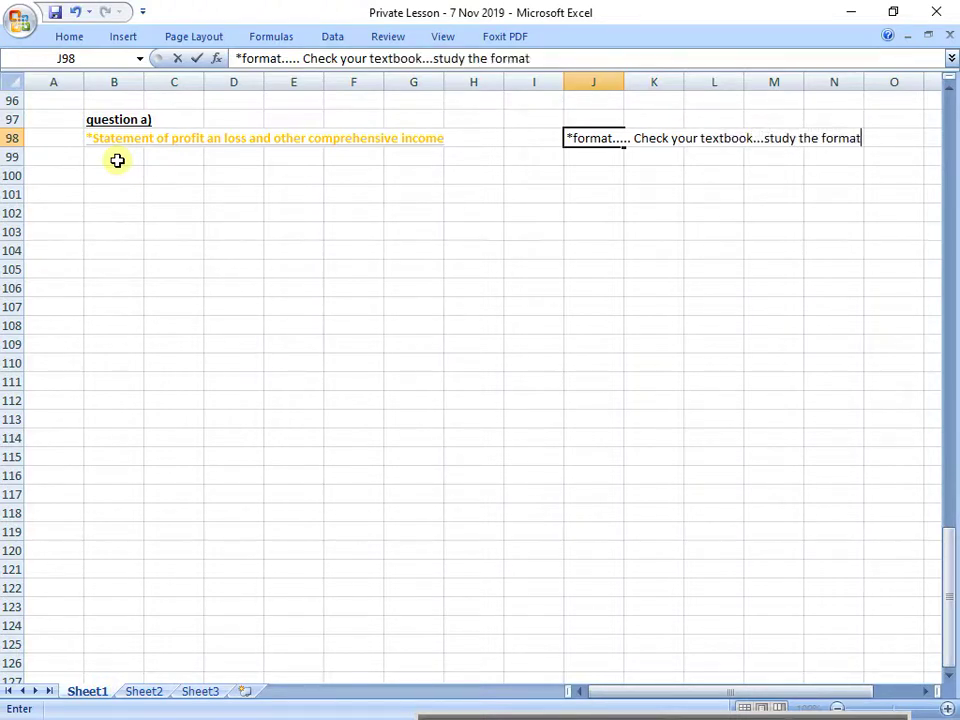
key("Return")
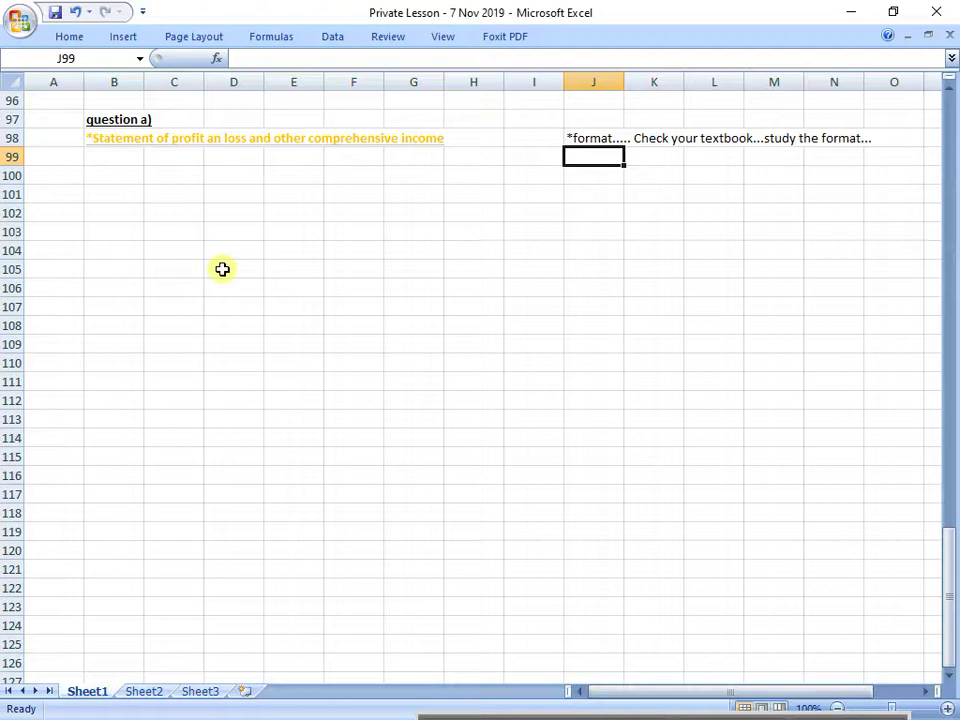
Enter "SALES" in B100 as the first line of the income statement.
left_click(105, 160)
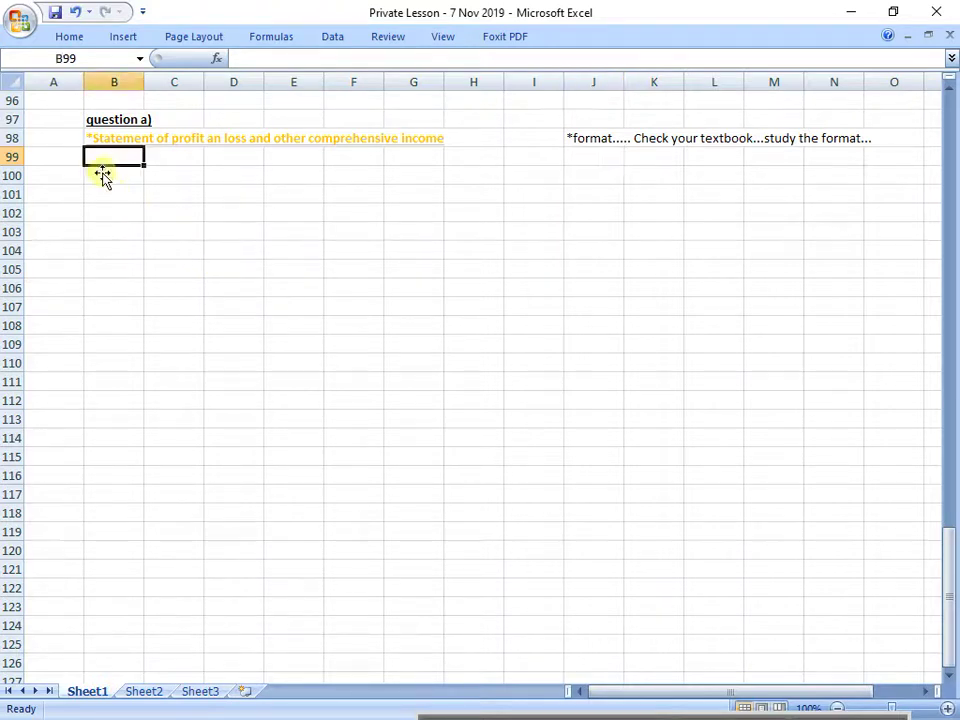
left_click(101, 176)
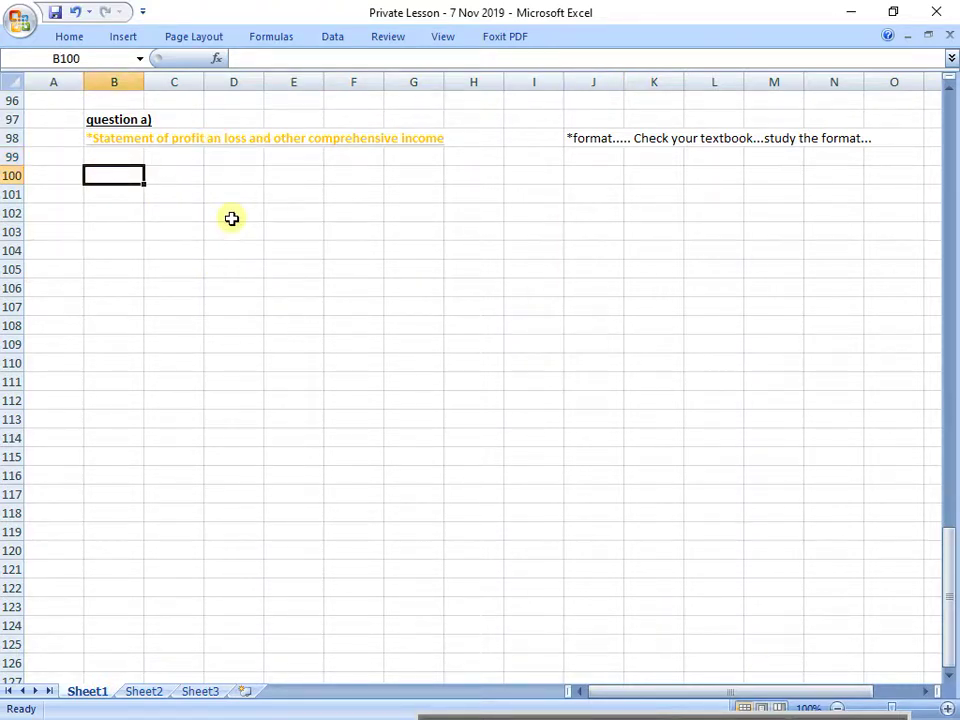
type("INCOMES")
key("BackSpace")
key("BackSpace")
key("BackSpace")
key("BackSpace")
key("BackSpace")
key("BackSpace")
key("BackSpace")
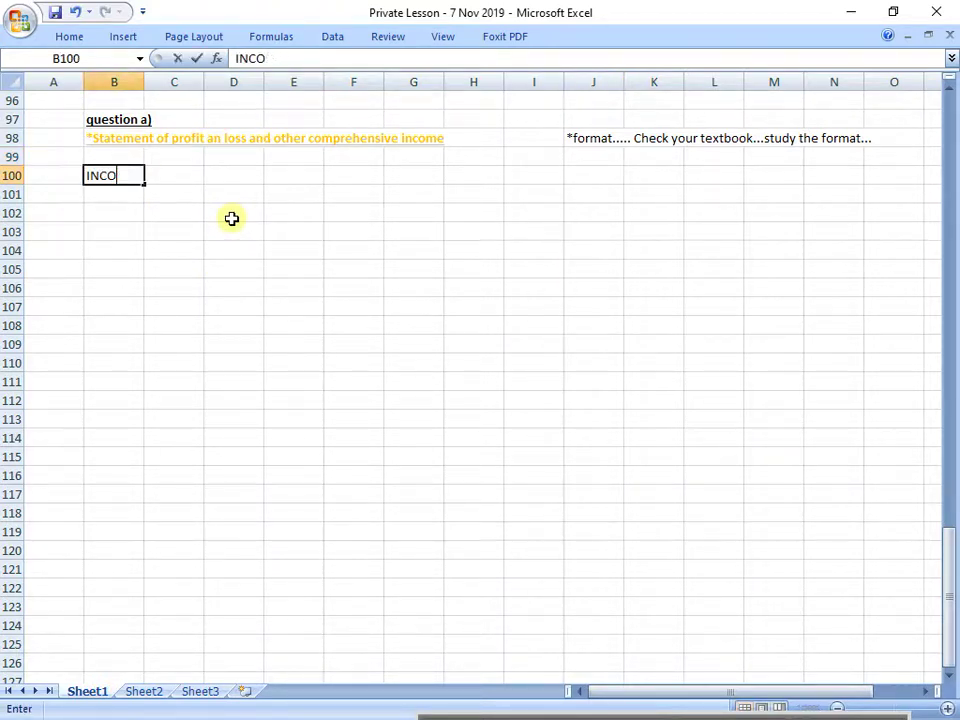
type("SLA")
key("BackSpace")
key("BackSpace")
key("Return")
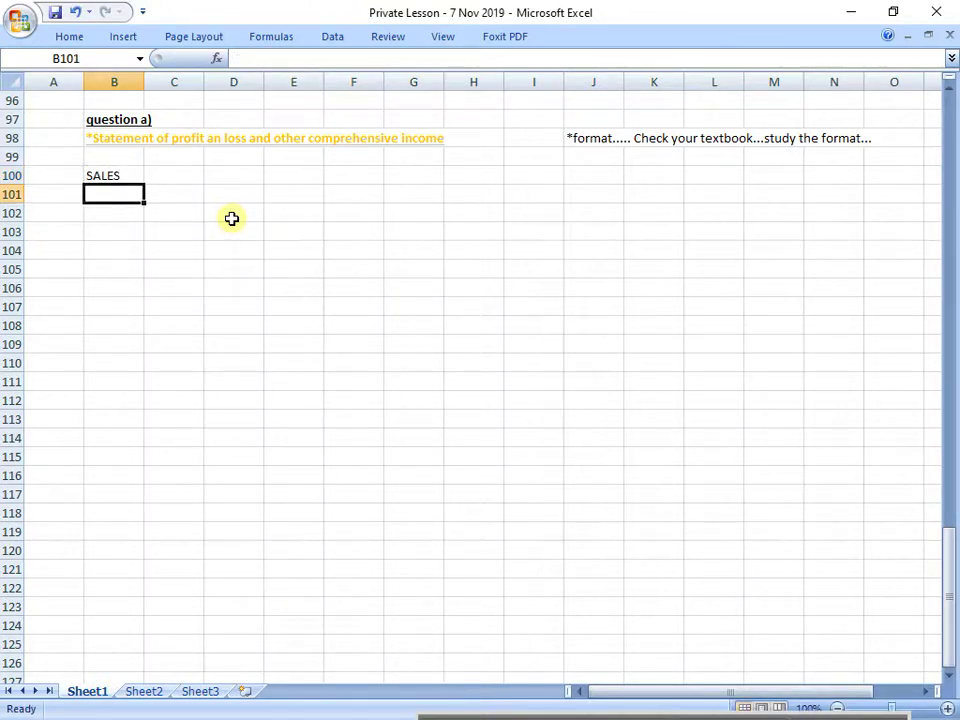
Enter "COST OF SALES" in B101 and "GROSS PROFIT" in B102 below the sales line.
type("COST OF SALES")
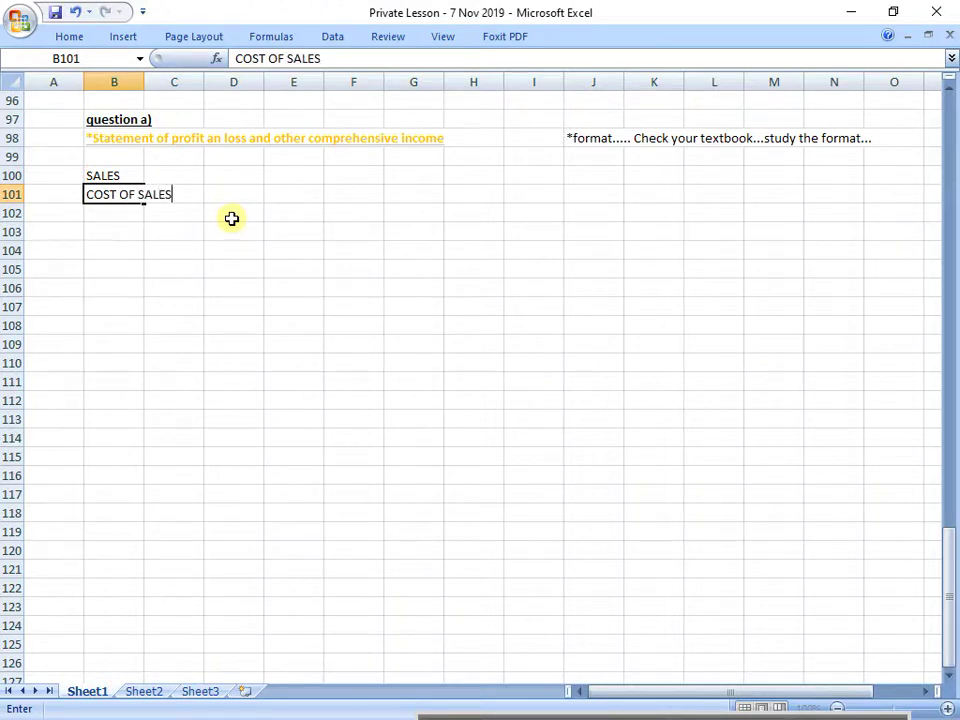
key("Return")
type("G")
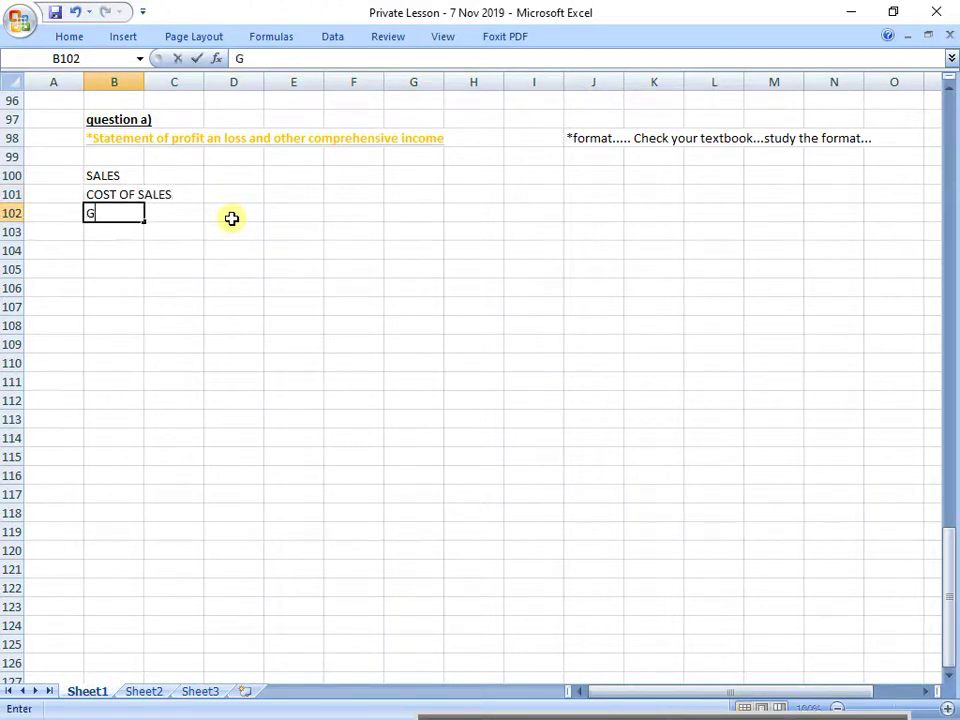
type("ROSS PRO")
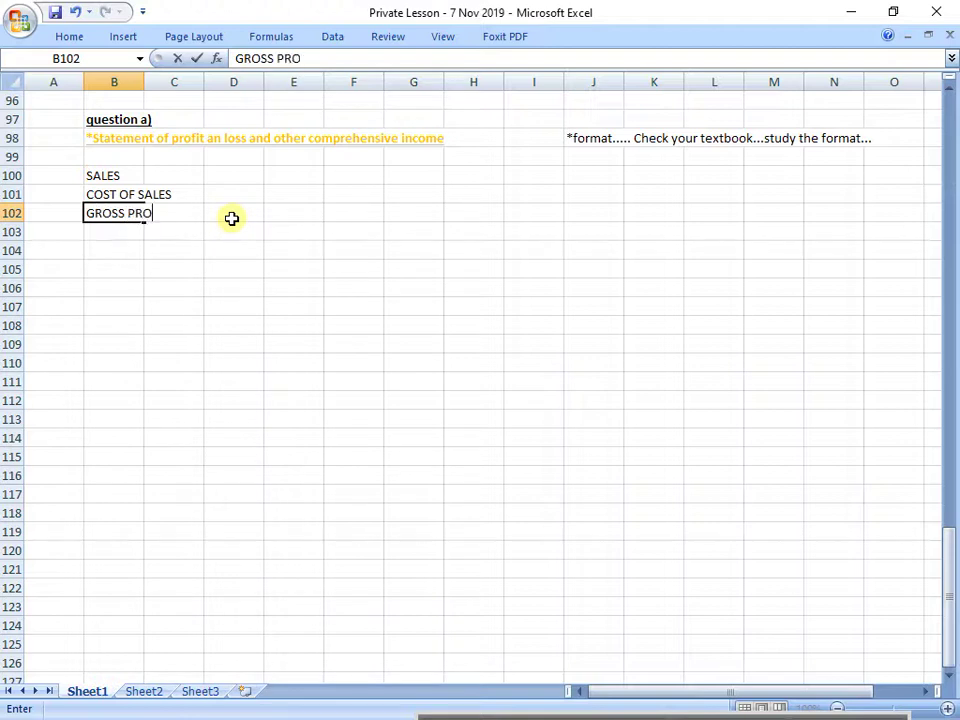
type("FIT")
key("Return")
Add a box border around the gross profit row from B102 to G102.
key("Up")
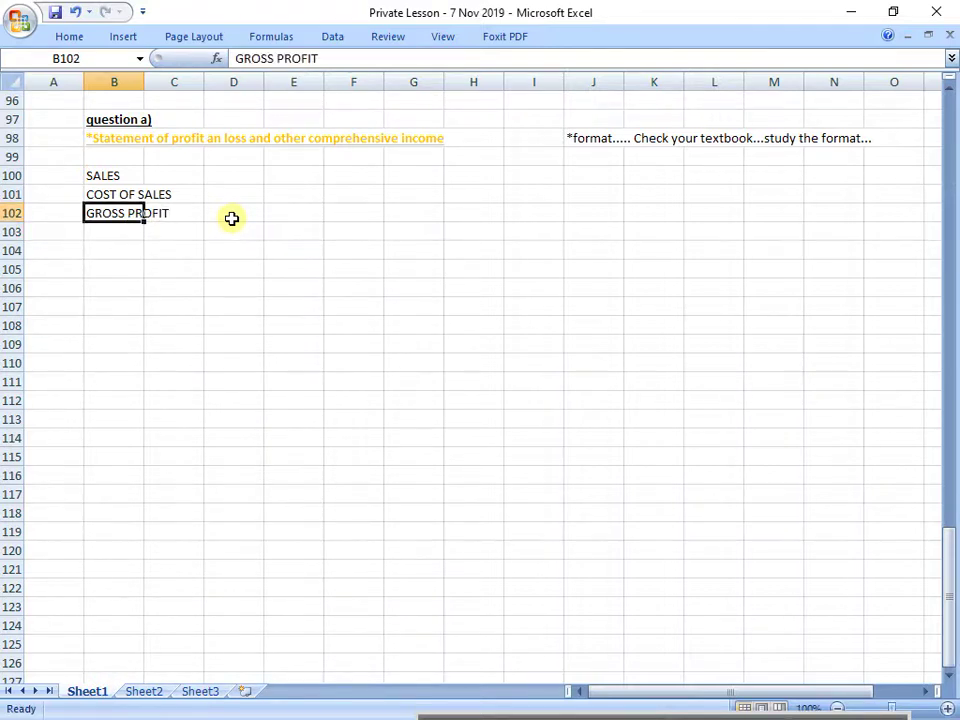
key("shift+Right")
key("shift+Right")
key("shift+Right")
key("shift+Right")
key("shift+Right")
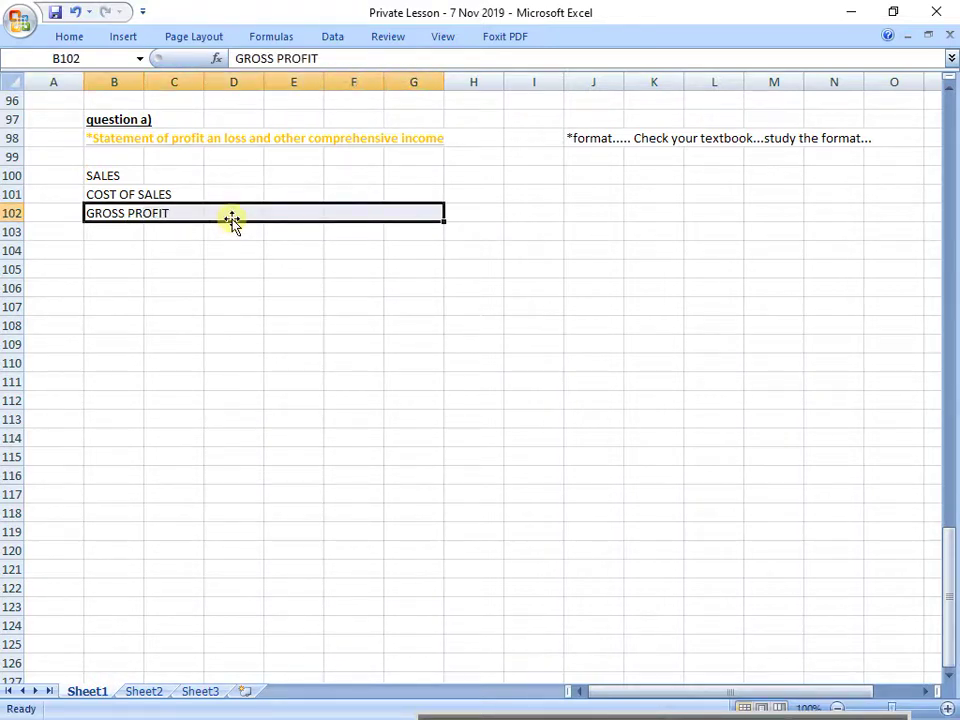
left_click(69, 36)
left_click(168, 100)
left_click(280, 349)
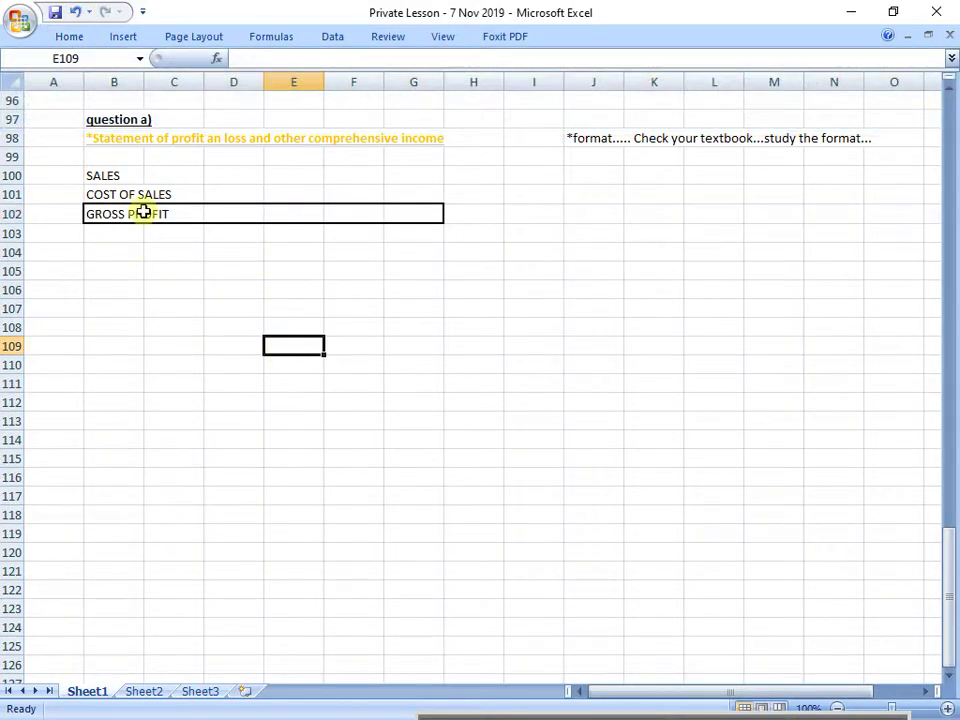
Make the "SALES" and "COST OF SALES" labels in B100:B101 bold without underlining.
left_click(122, 178)
key("ctrl+b")
left_click(117, 197)
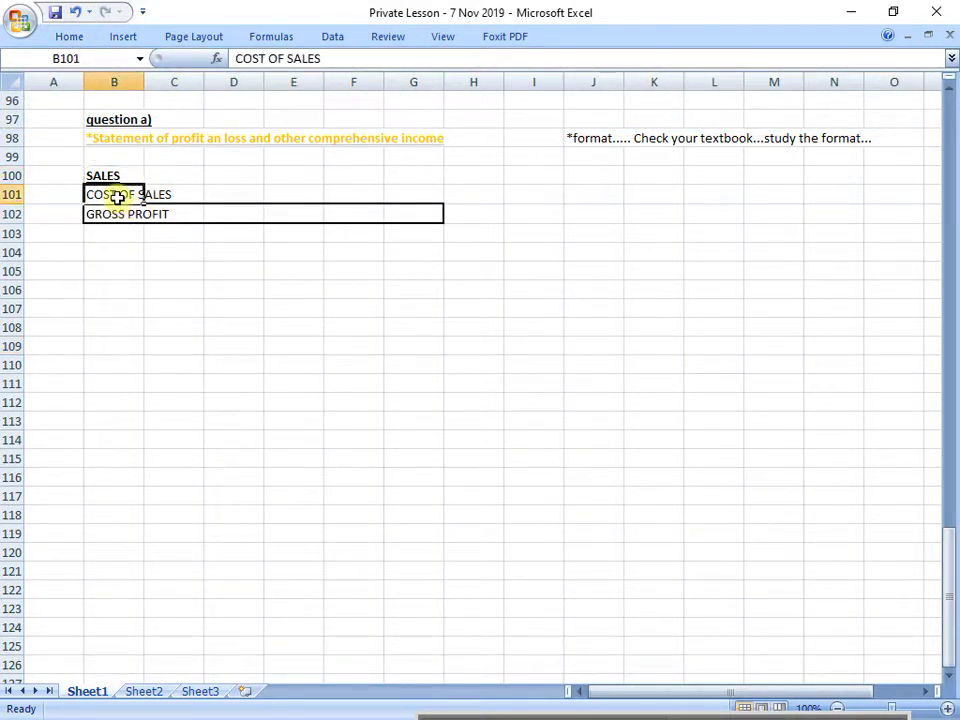
left_click_drag(107, 177, 118, 195)
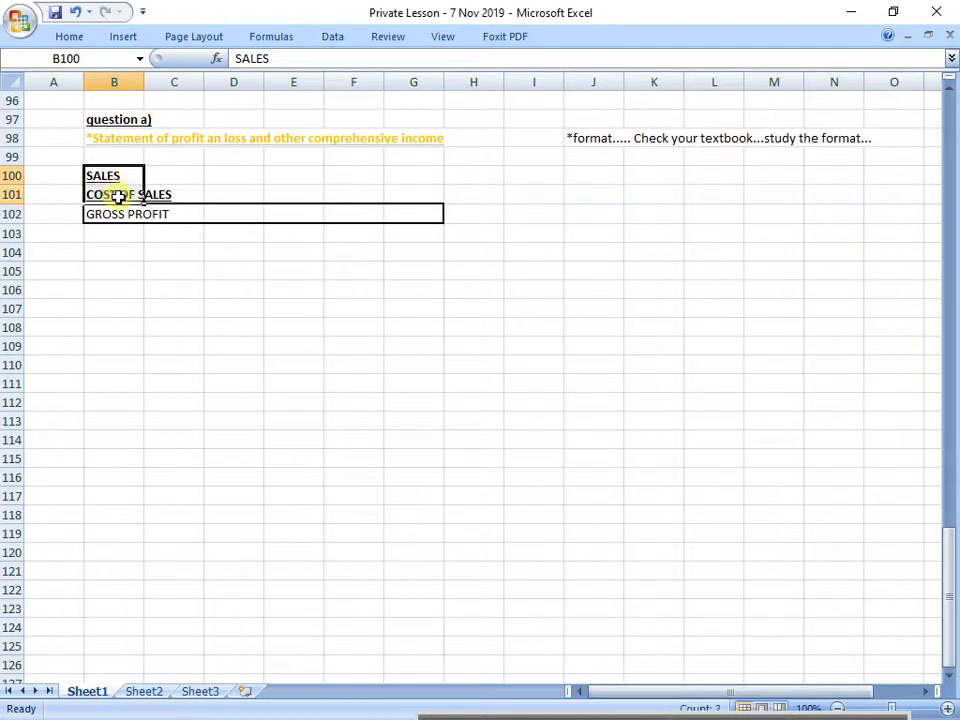
key("ctrl+b")
key("ctrl+b")
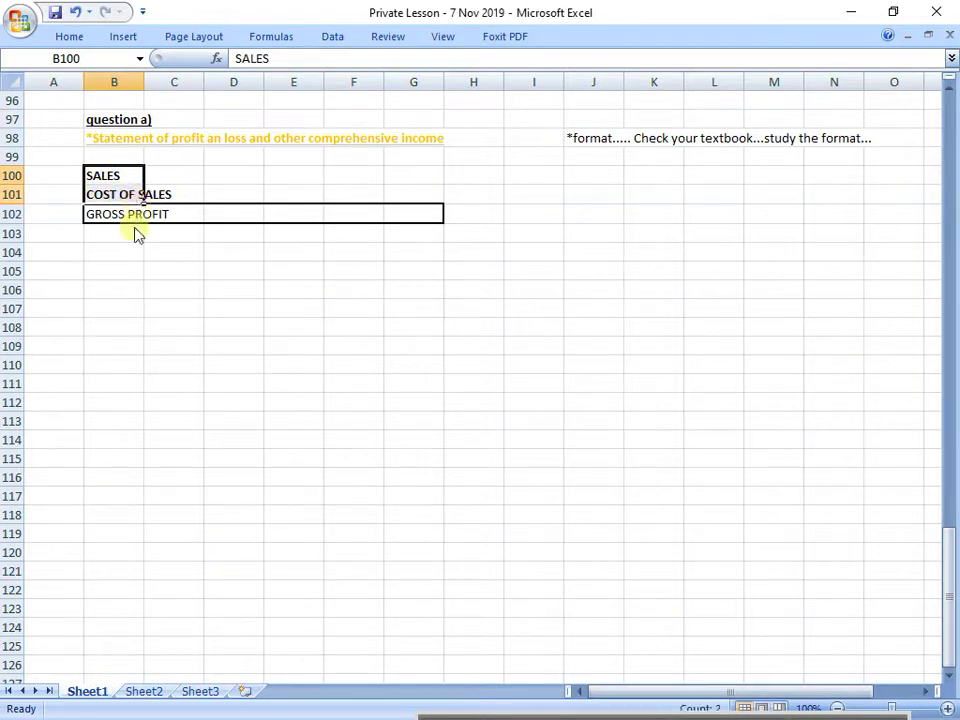
Shade the sales and cost of sales rows (B80:F81) of the trial balance with a darker blue fill.
left_click(133, 234)
scroll(133, 236, "up", 4)
scroll(186, 447, "up", 6)
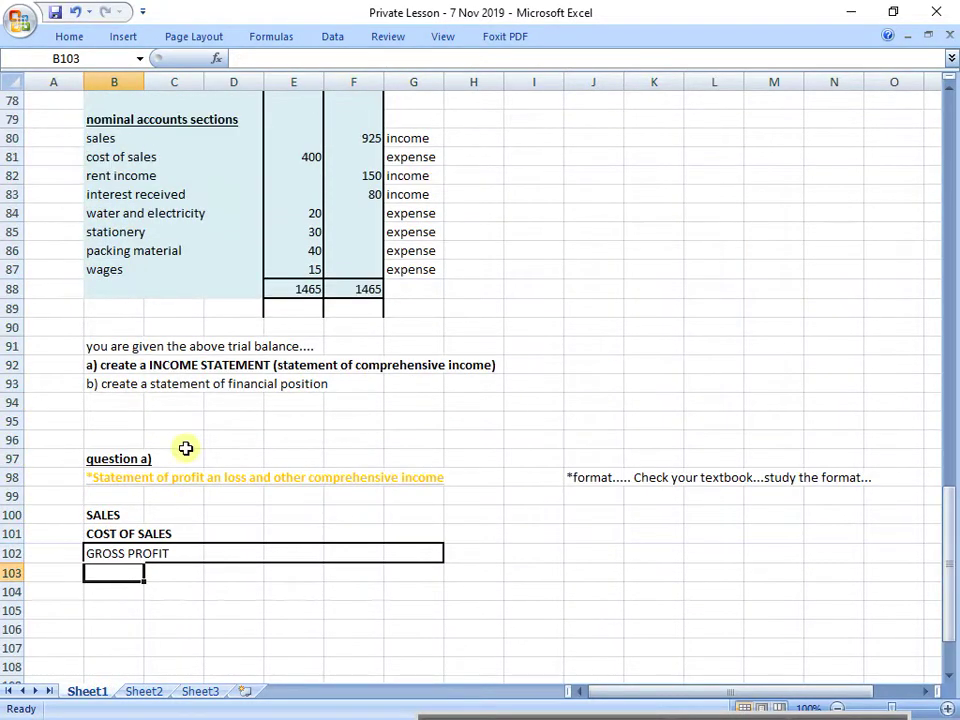
scroll(190, 440, "down", 1)
scroll(200, 429, "down", 1)
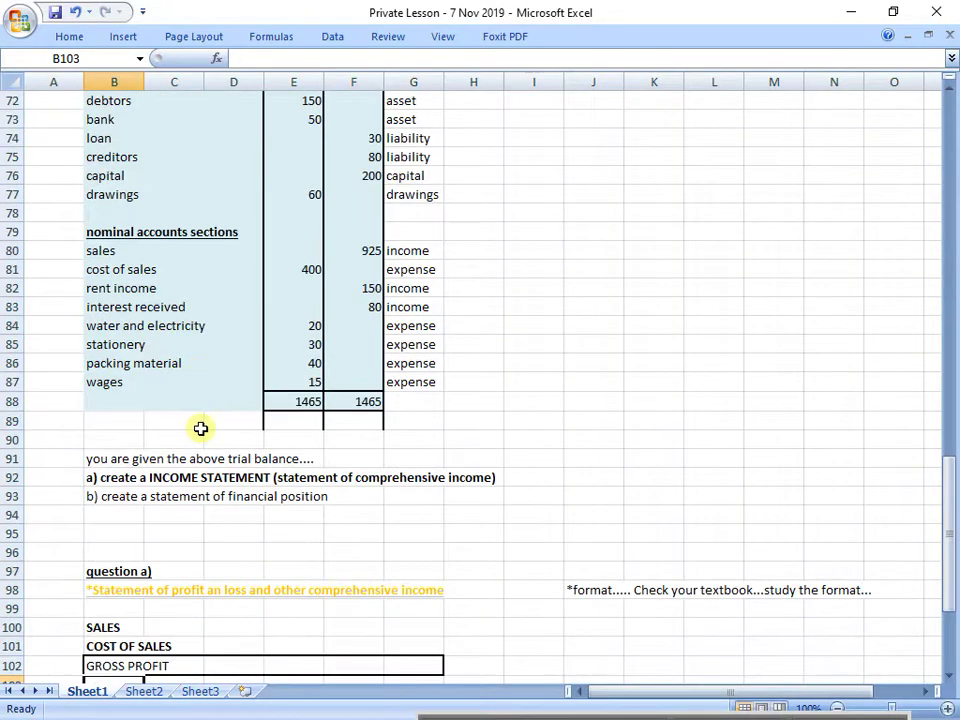
scroll(200, 421, "down", 1)
left_click_drag(124, 194, 358, 198)
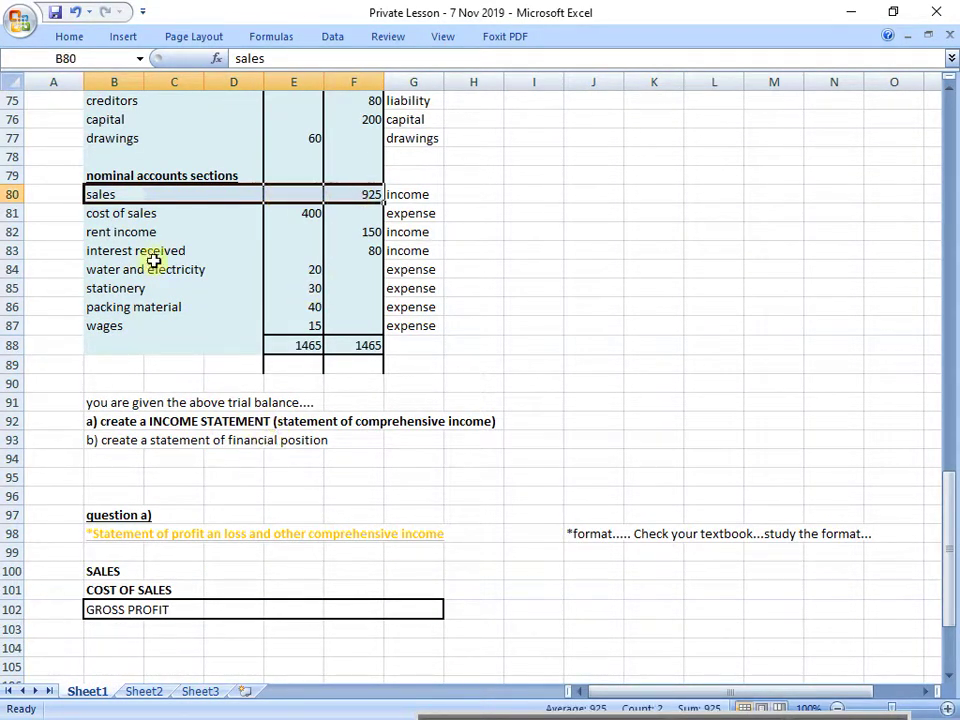
left_click_drag(124, 214, 355, 213)
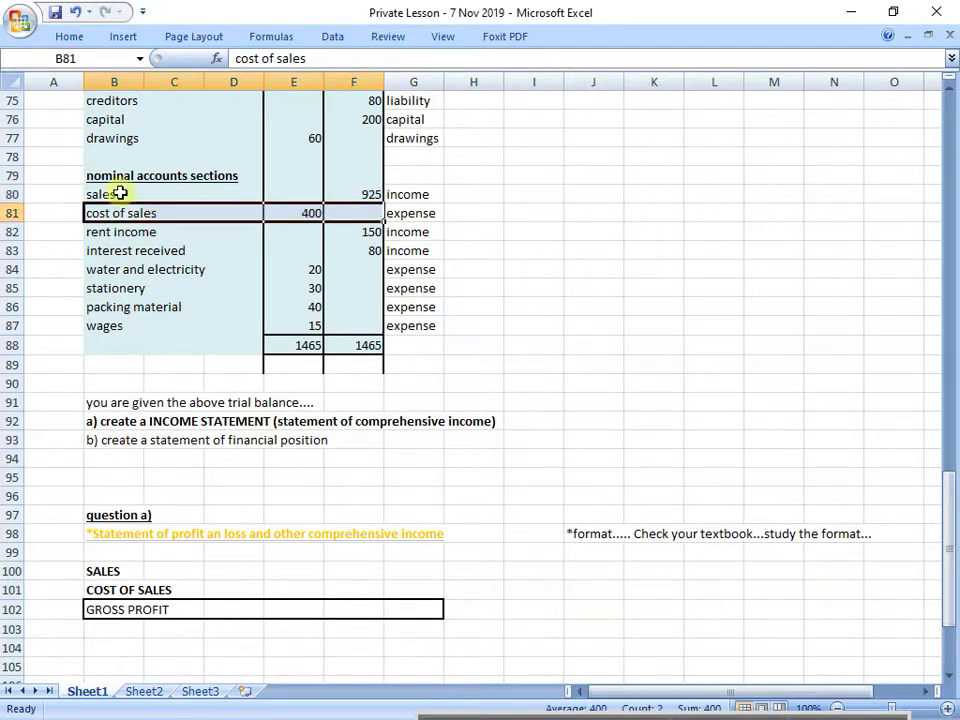
left_click_drag(122, 191, 357, 204)
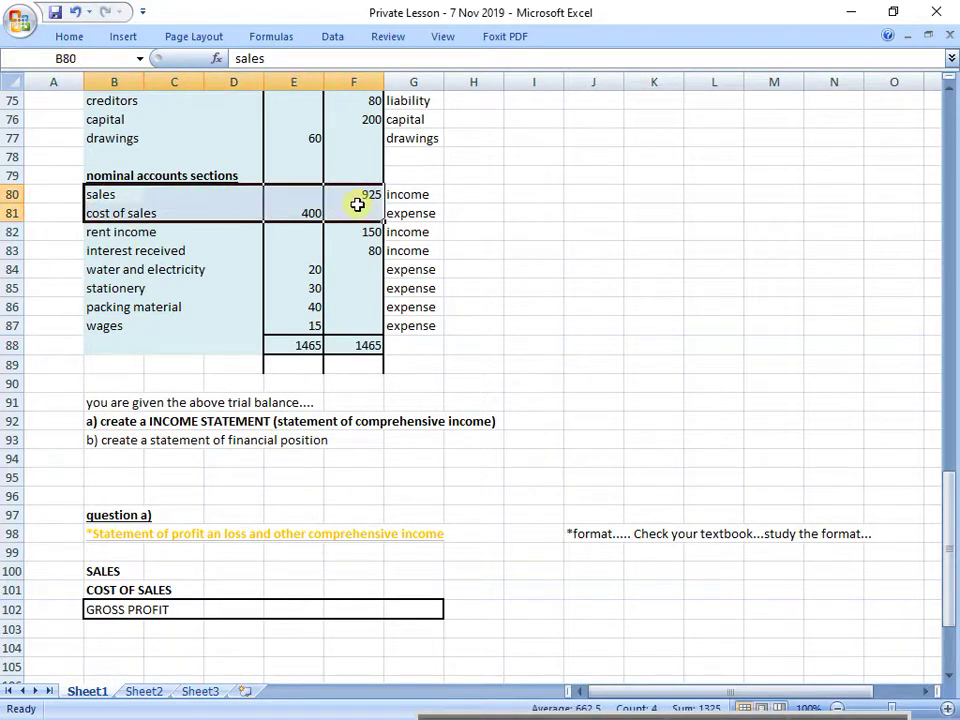
left_click(70, 37)
left_click(218, 95)
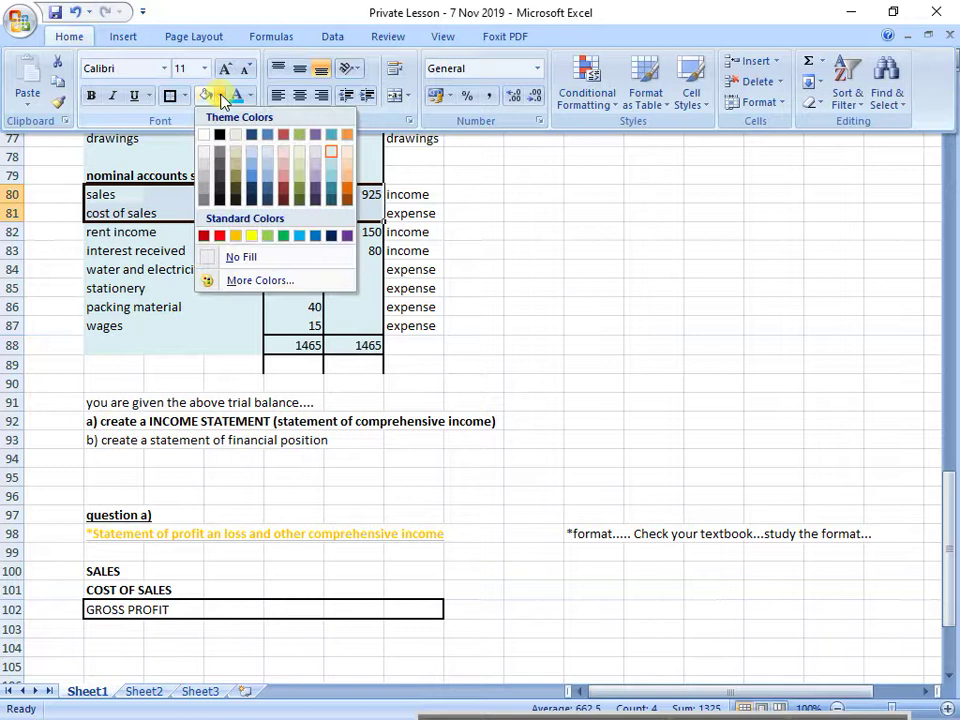
left_click(267, 178)
Enter 925 as the SALES amount in G100 of the income statement.
left_click_drag(120, 570, 428, 566)
left_click(404, 575)
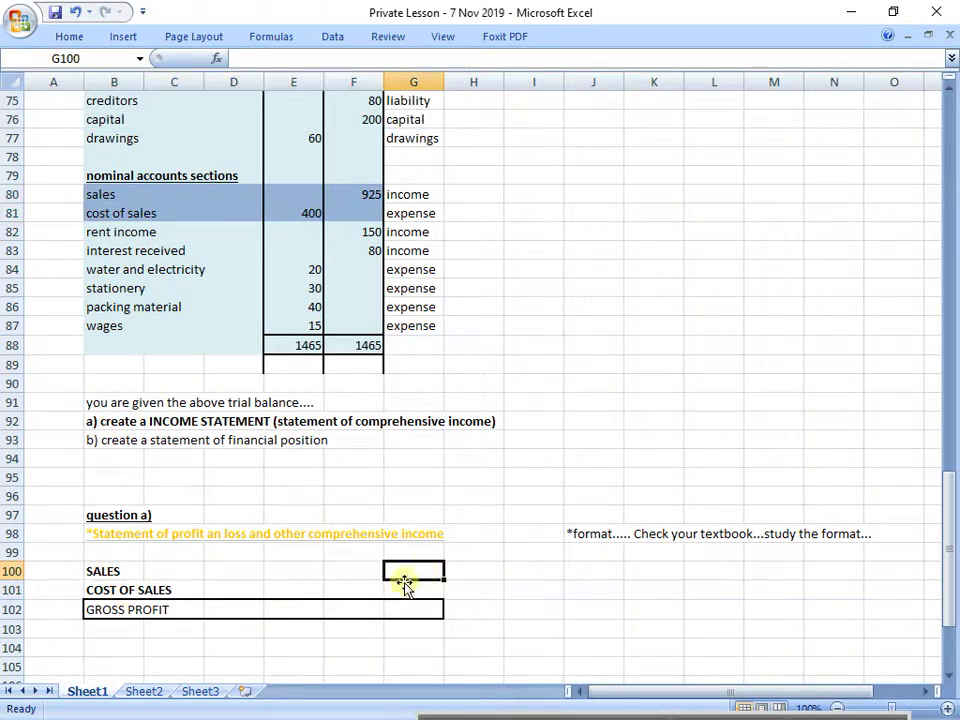
type("925")
key("Return")
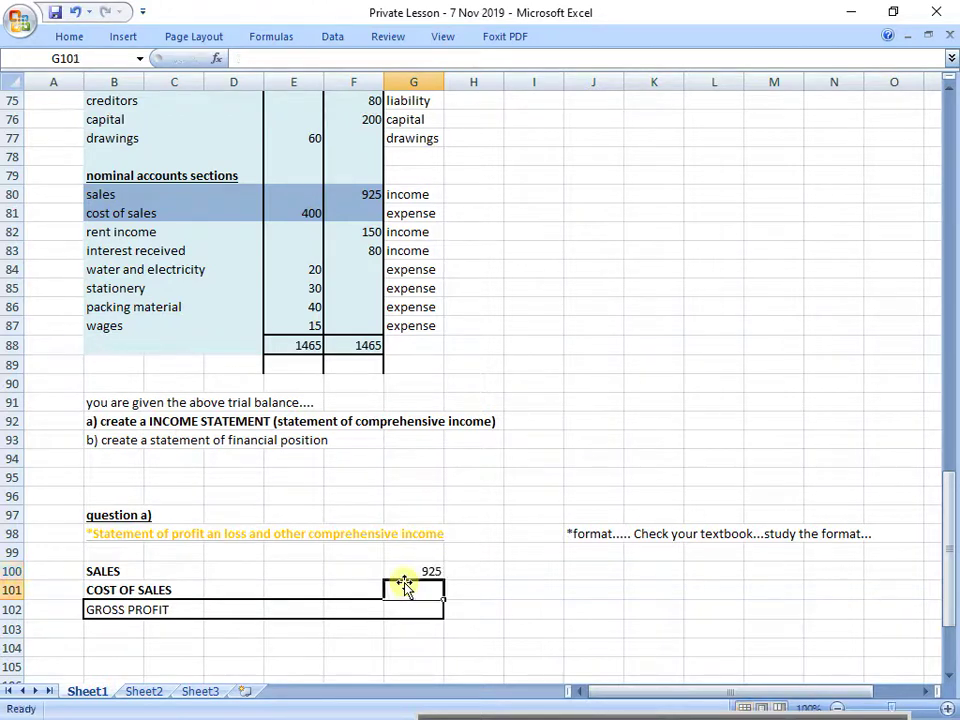
Change the cost of sales label in B101 to read LESS COST OF SALES.
left_click_drag(97, 592, 429, 588)
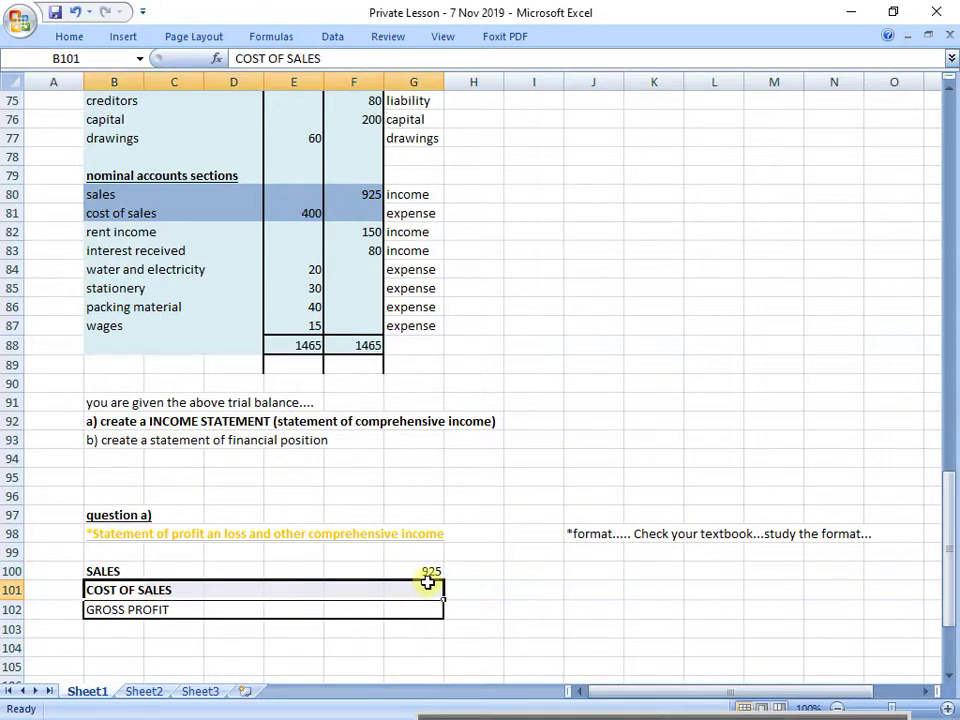
left_click(414, 589)
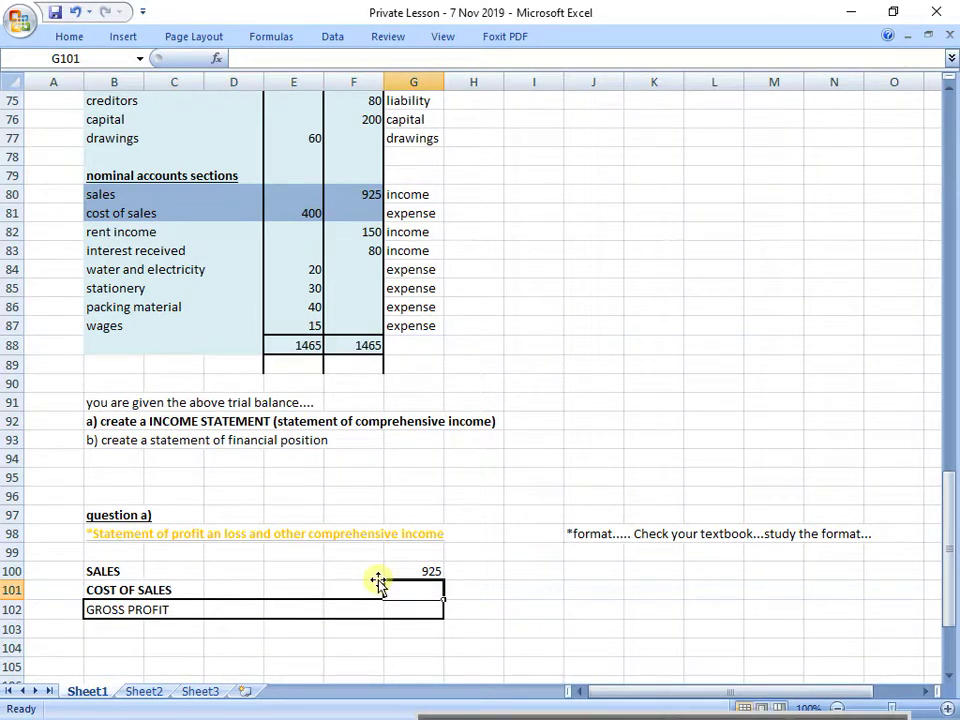
left_click(115, 589)
double_click(92, 592)
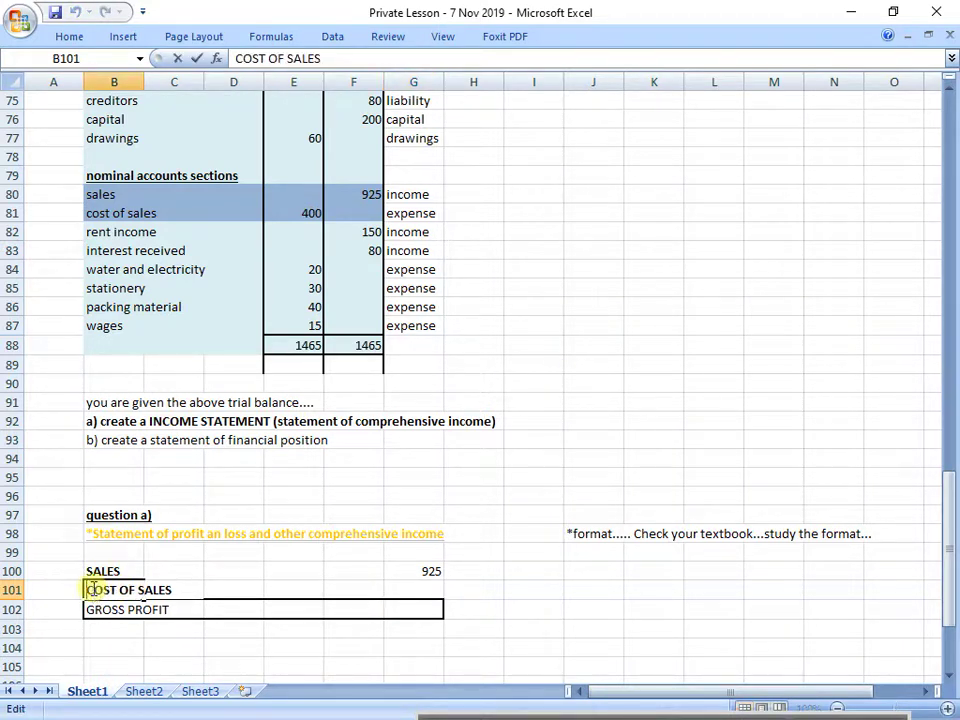
type("LESS")
key("Return")
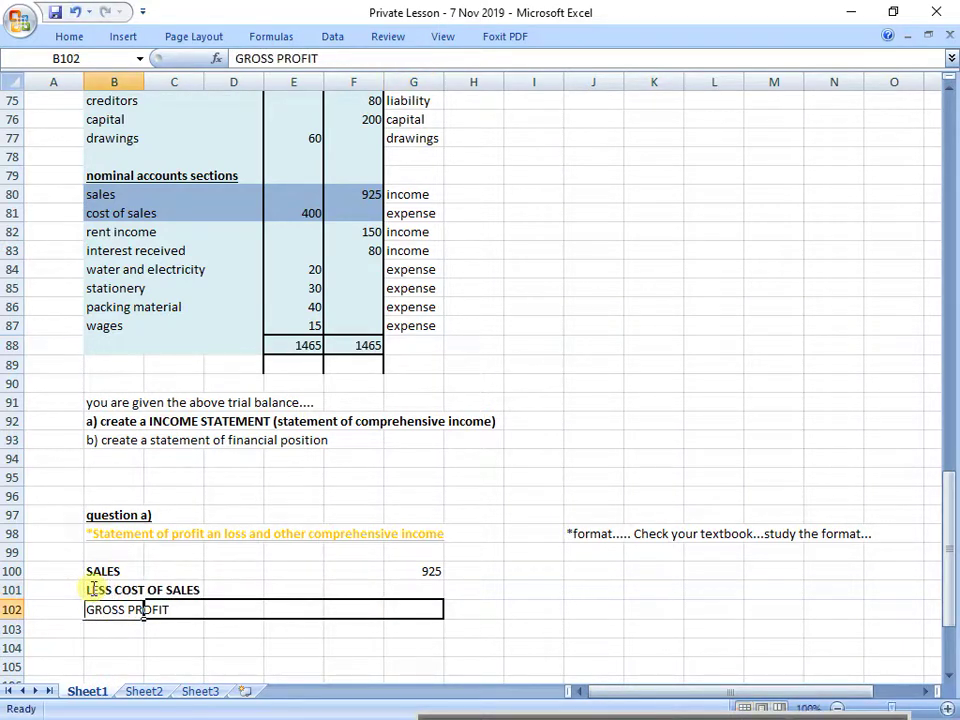
Enter the cost of sales amount as (400) in G101.
left_click(404, 591)
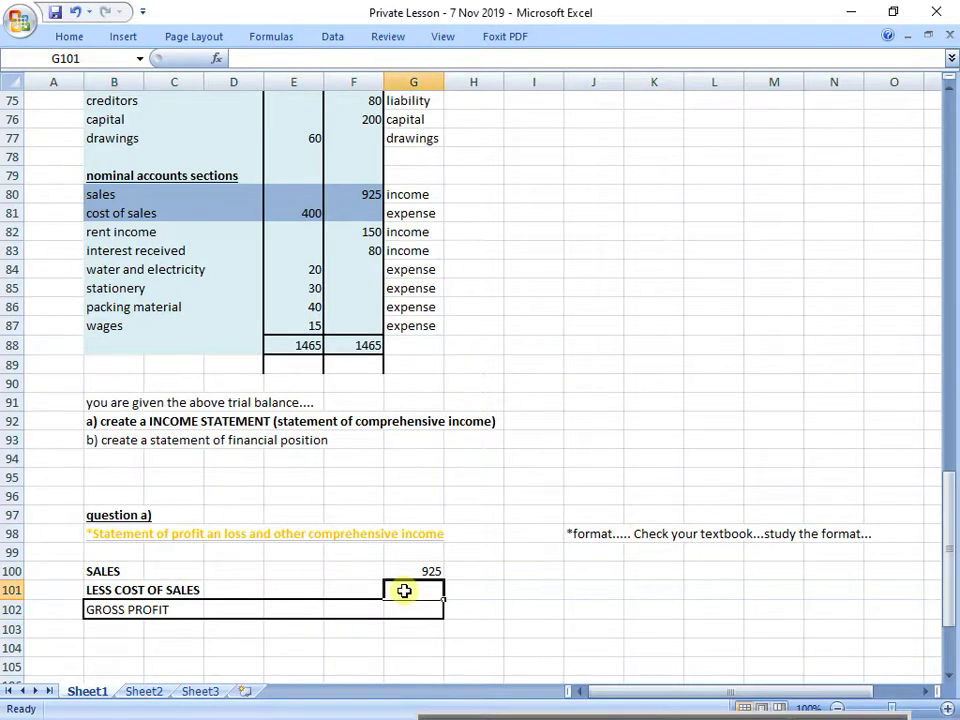
type("(400")
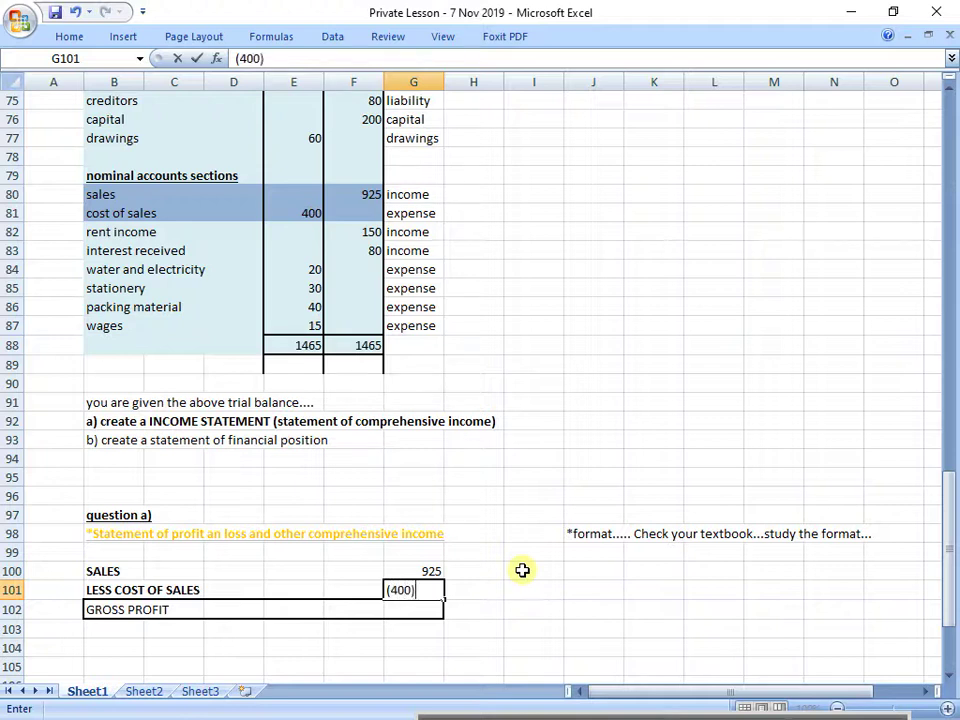
key("Return")
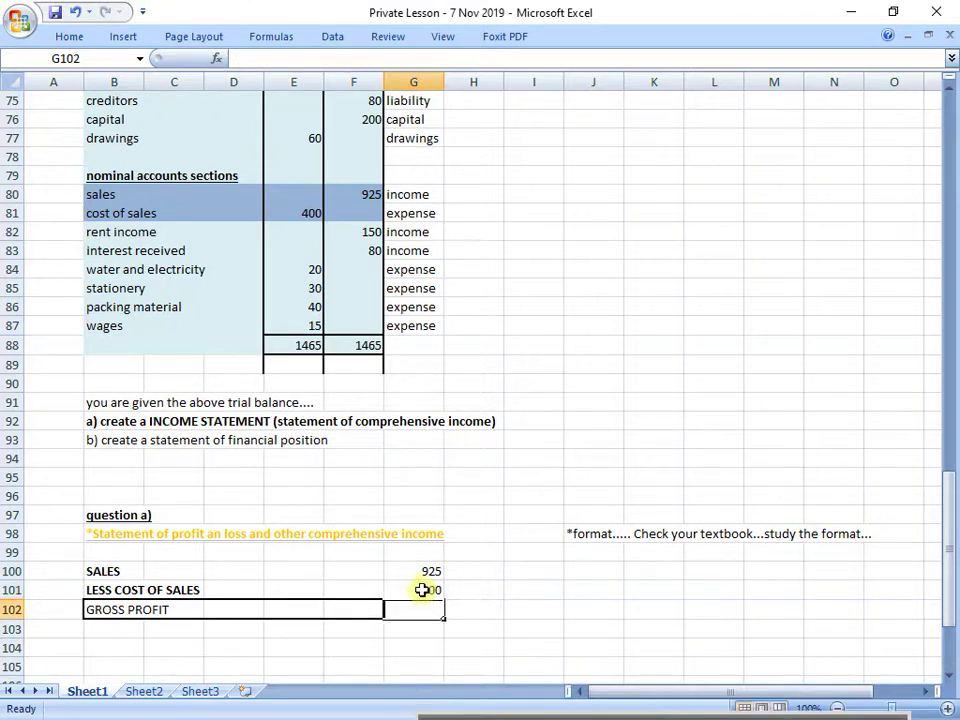
Colour the text of the LESS COST OF SALES row, B101:G101, red.
left_click(428, 589)
left_click_drag(174, 593, 420, 590)
left_click(70, 37)
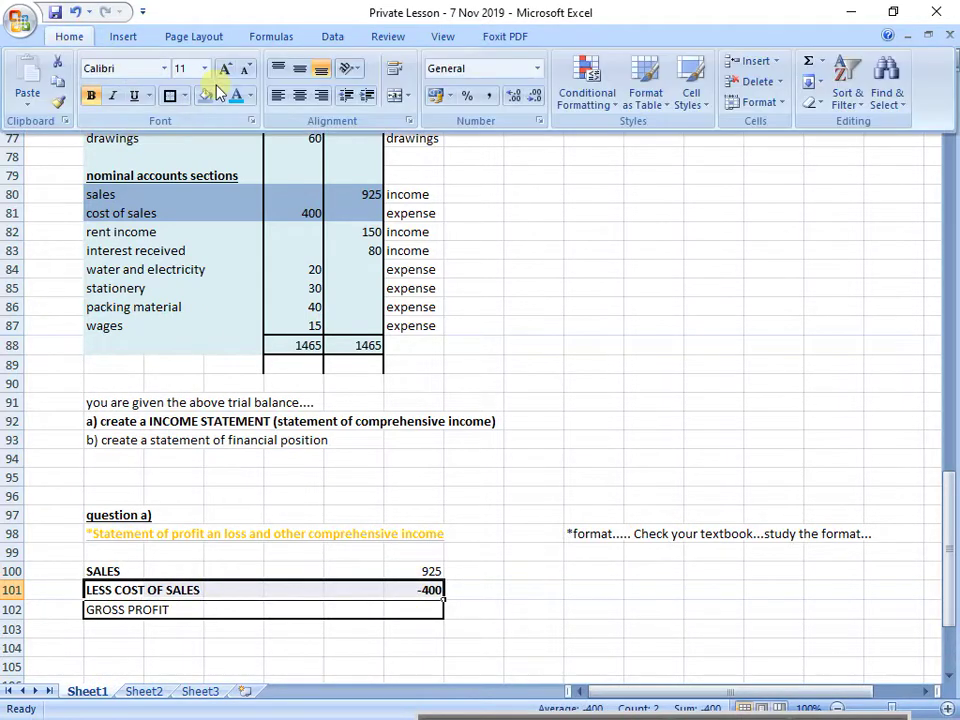
left_click(251, 95)
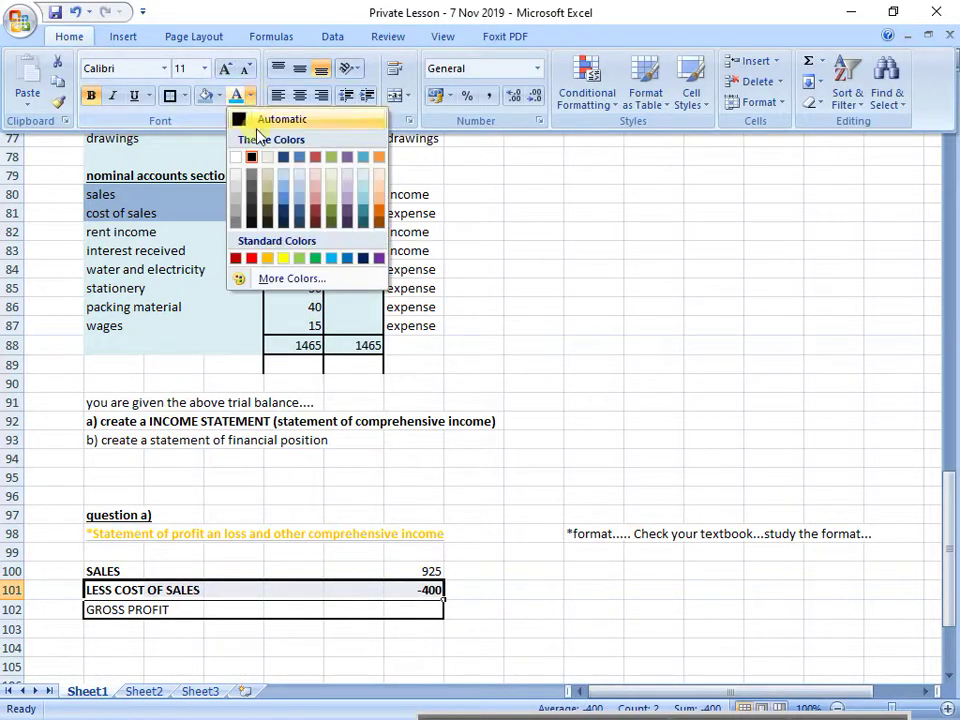
left_click(251, 258)
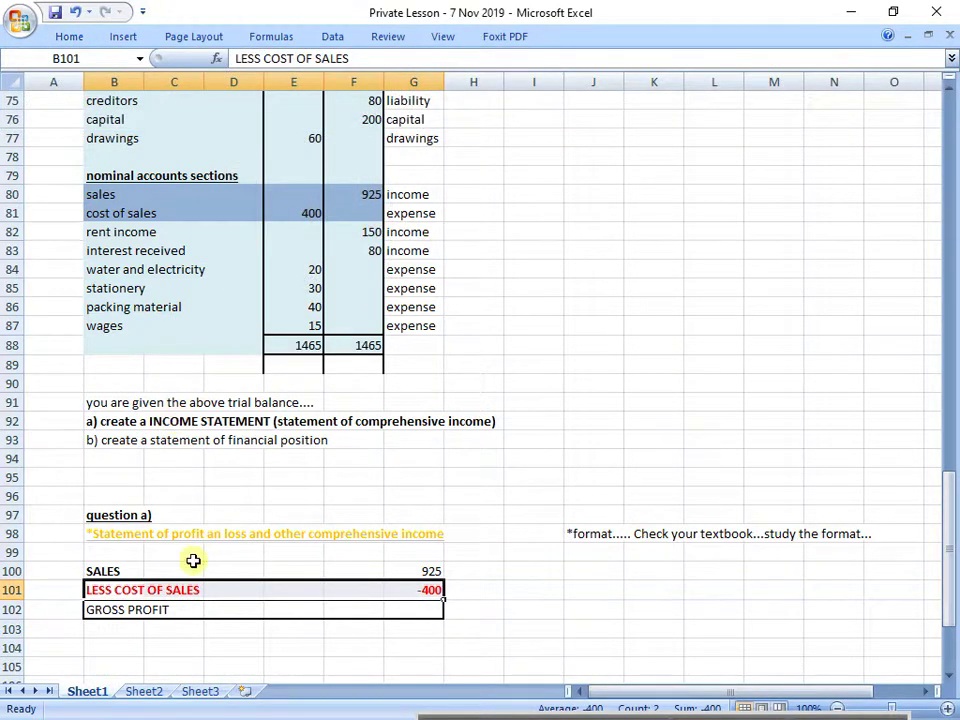
Make the GROSS PROFIT label bold and calculate the gross profit in G102 with =G100+G101.
left_click(105, 611)
key("ctrl+b")
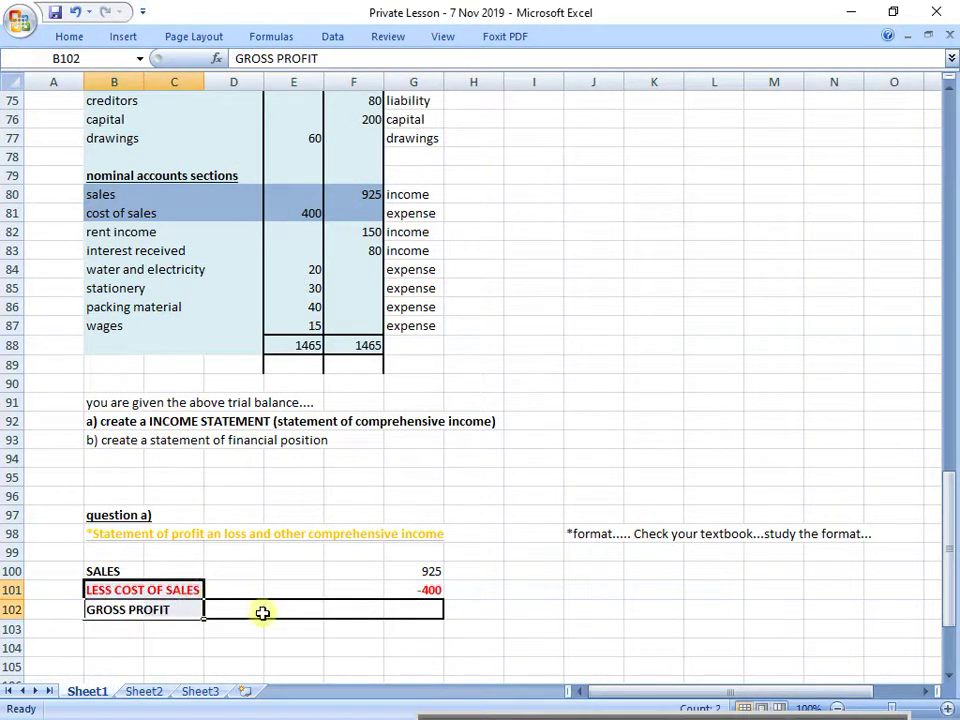
left_click(415, 607)
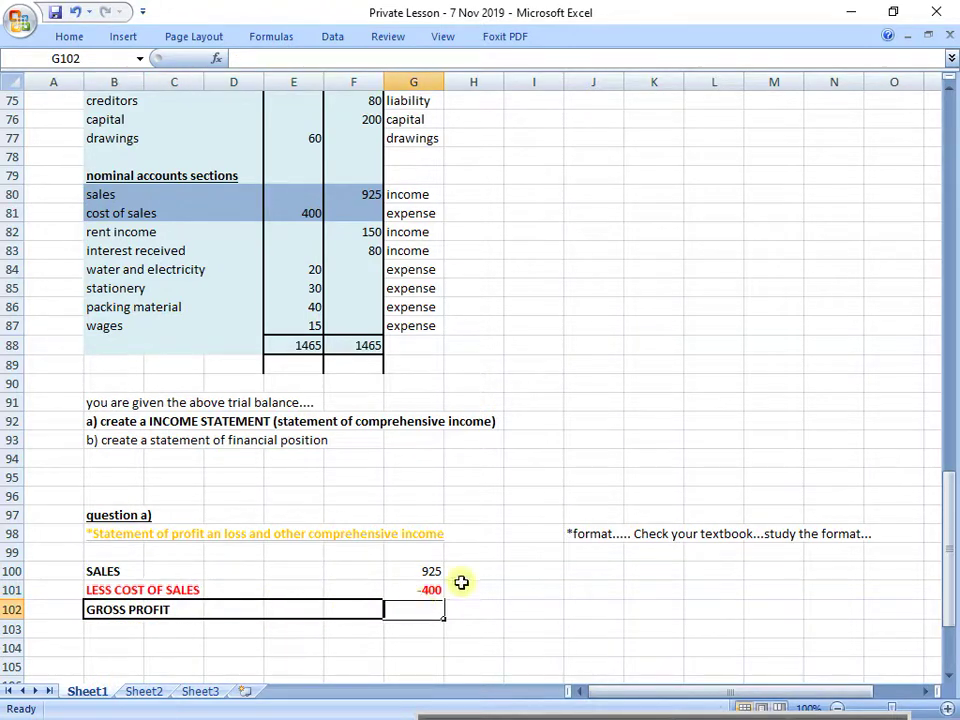
type("=")
left_click(418, 572)
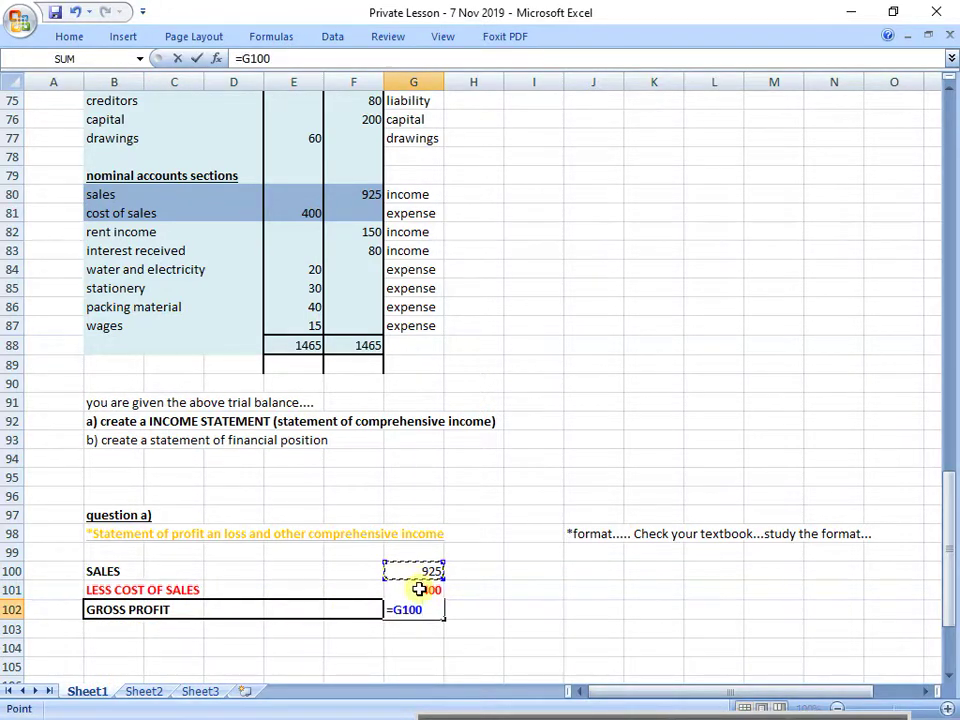
type("+G101")
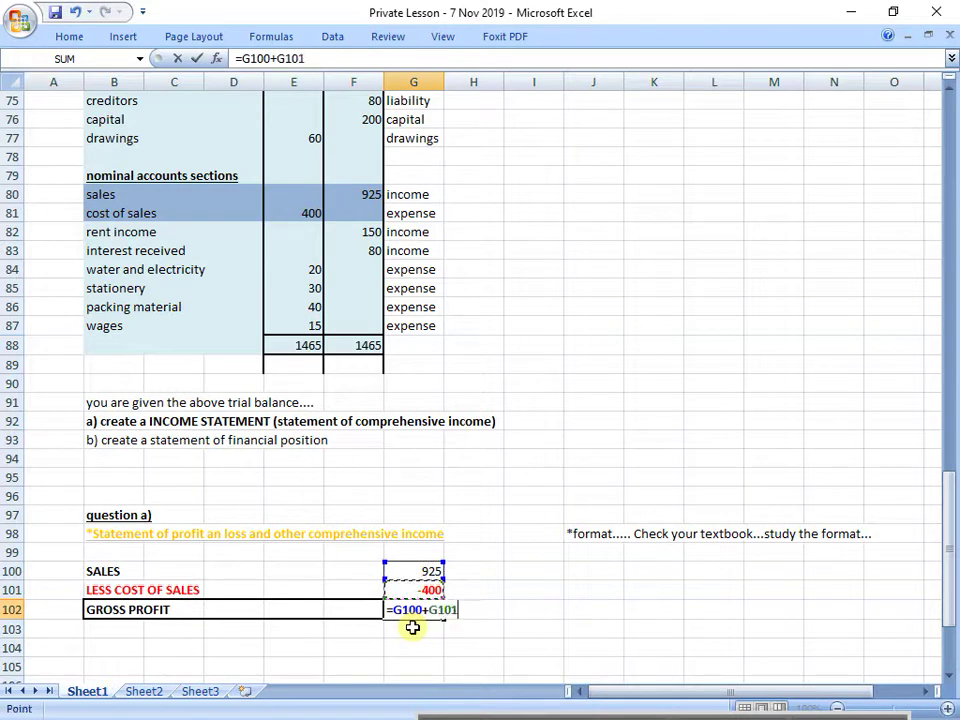
key("Return")
left_click(413, 612)
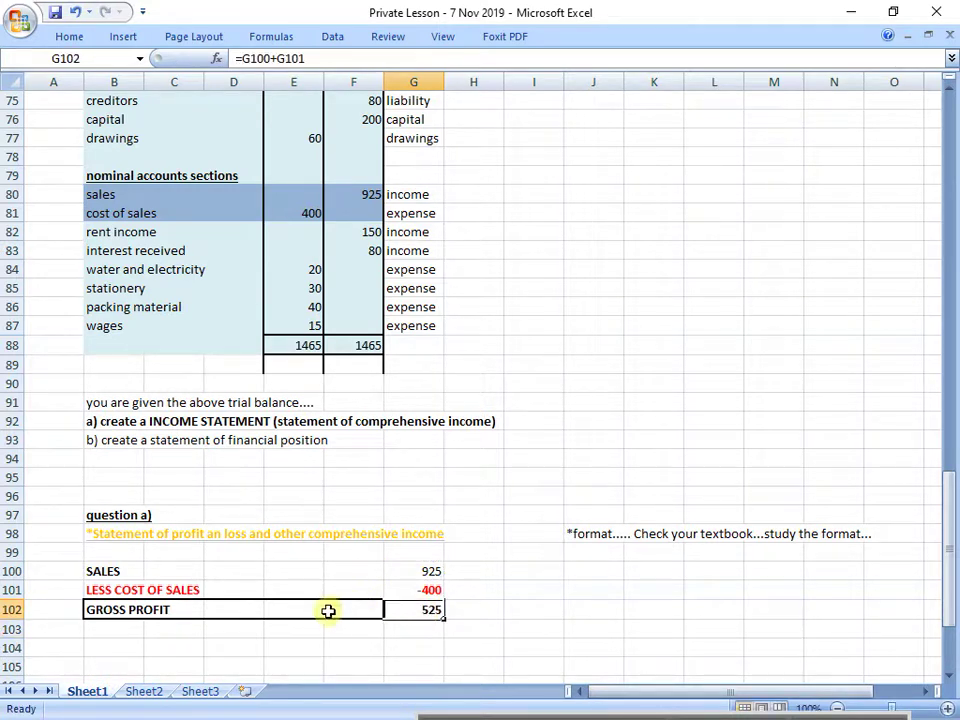
left_click_drag(135, 611, 424, 606)
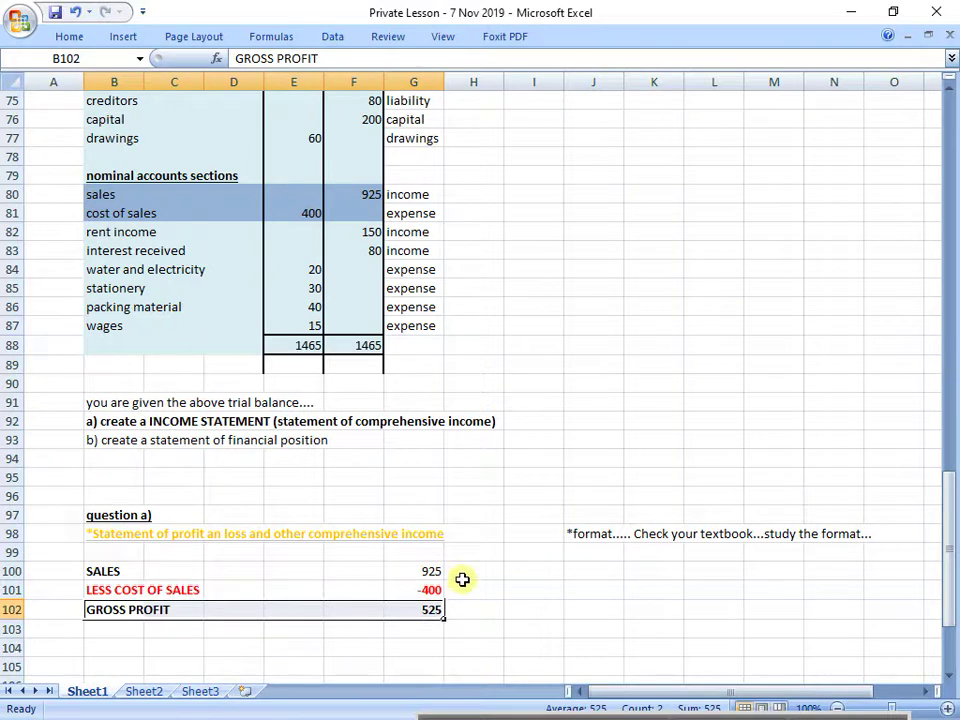
Add the heading "Other income:" in B103, directly below GROSS PROFIT.
scroll(463, 577, "down", 1)
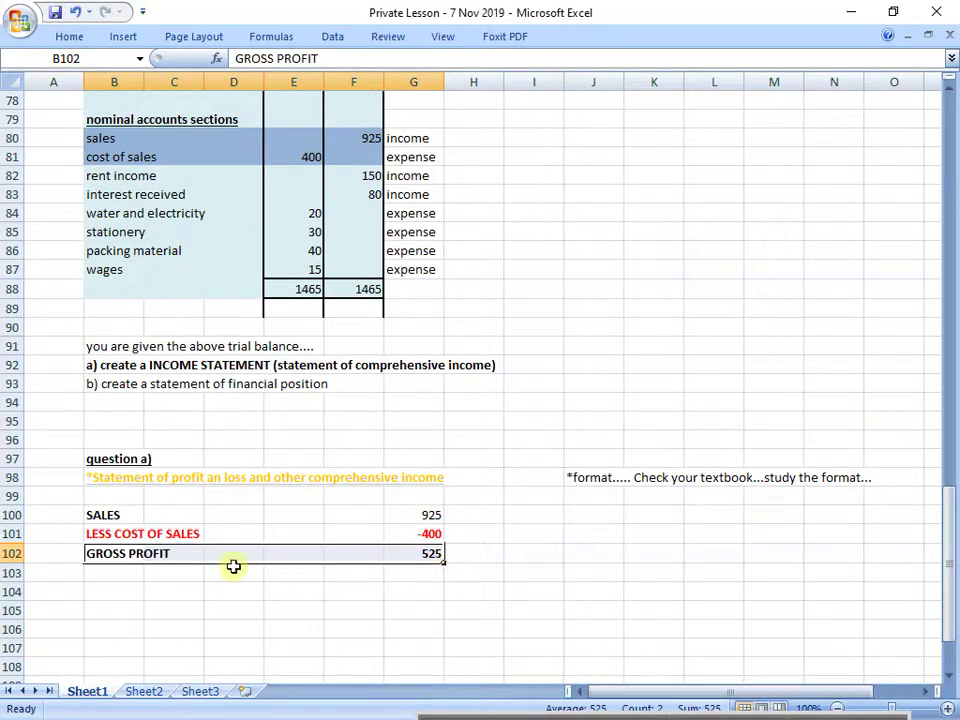
left_click(132, 572)
type("Other income:")
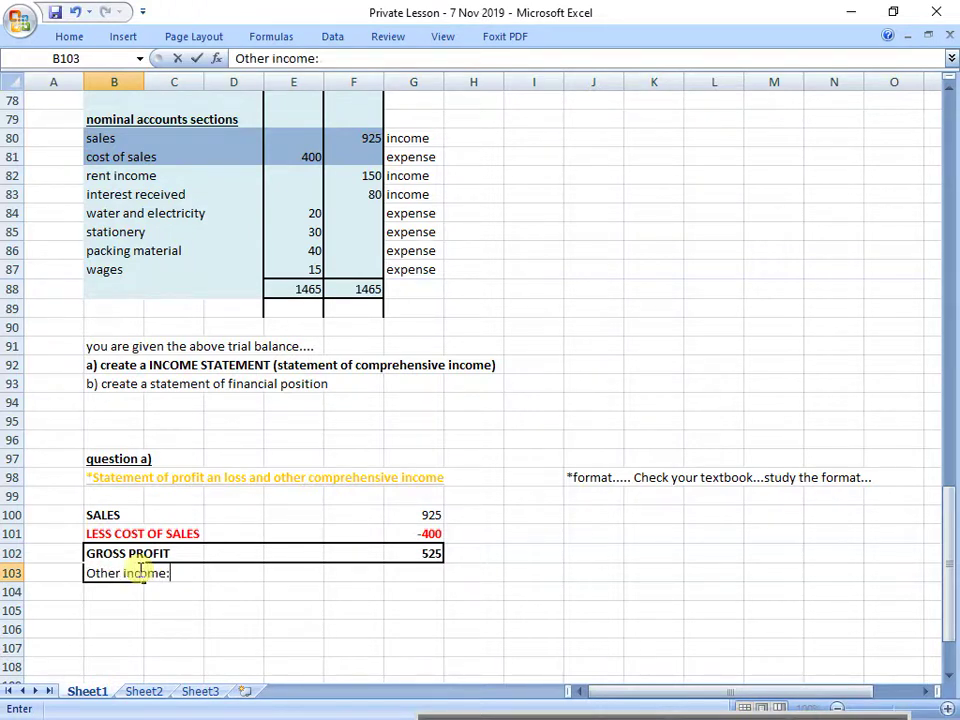
key("Return")
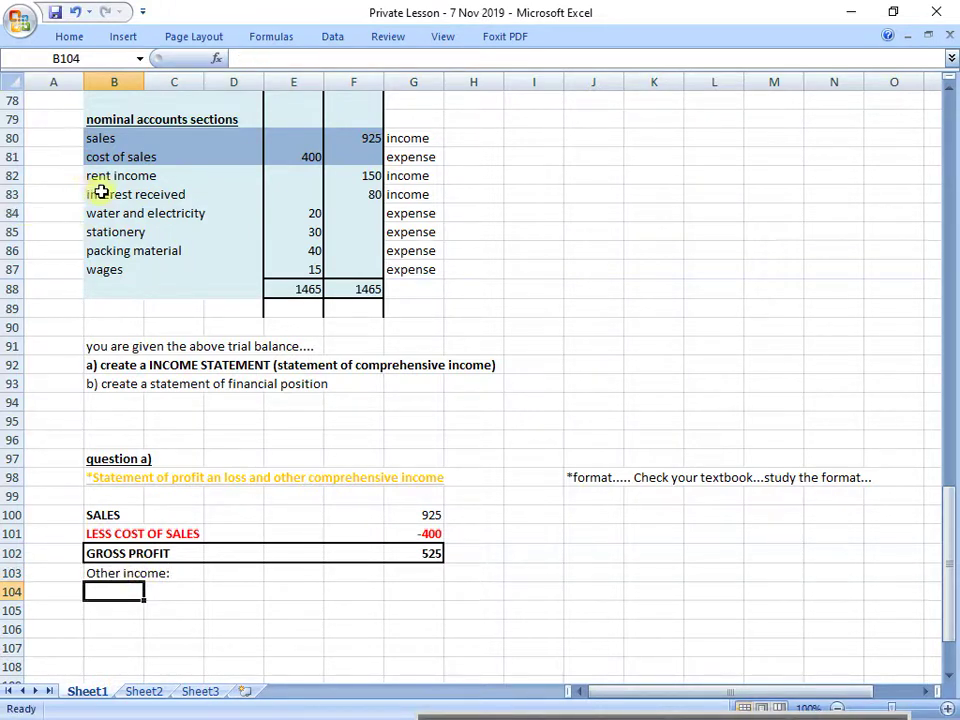
Shade the rent income and interest received rows (B82:F83) with the same darker blue fill as sales.
left_click_drag(137, 175, 330, 188)
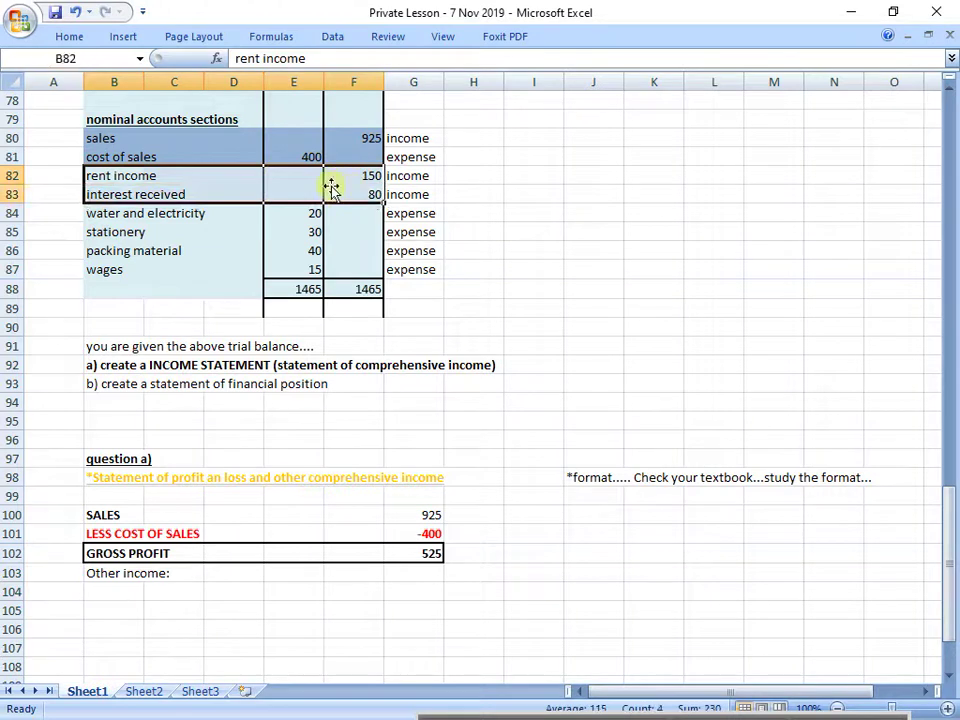
left_click(81, 38)
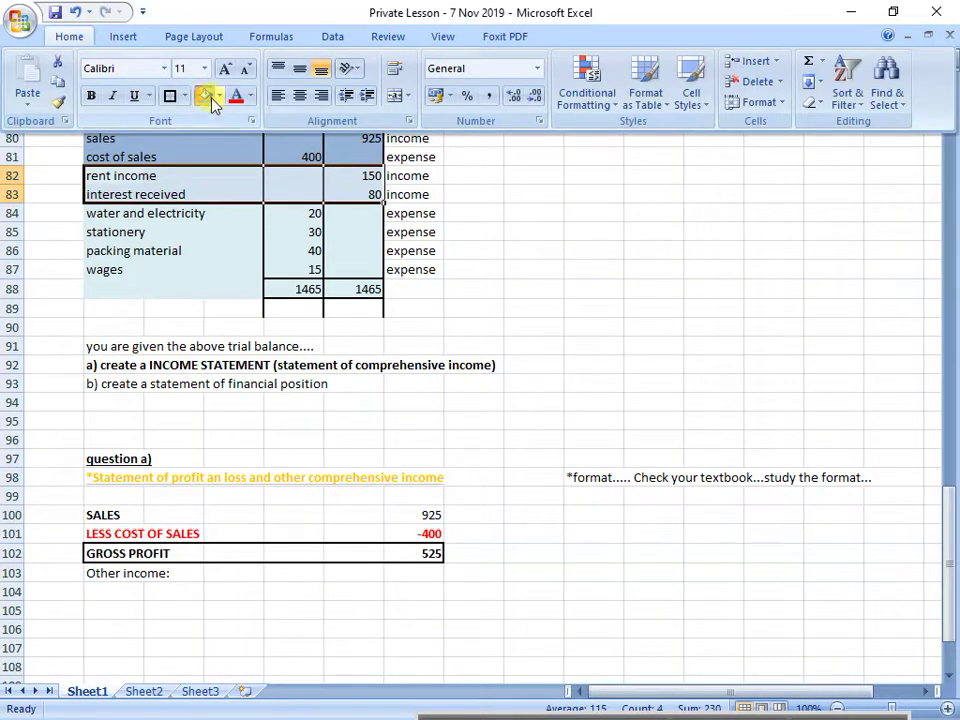
left_click(206, 97)
left_click_drag(128, 178, 353, 192)
List "rent income" in C104 and "interest received" in C105 under the Other income heading.
left_click(171, 592)
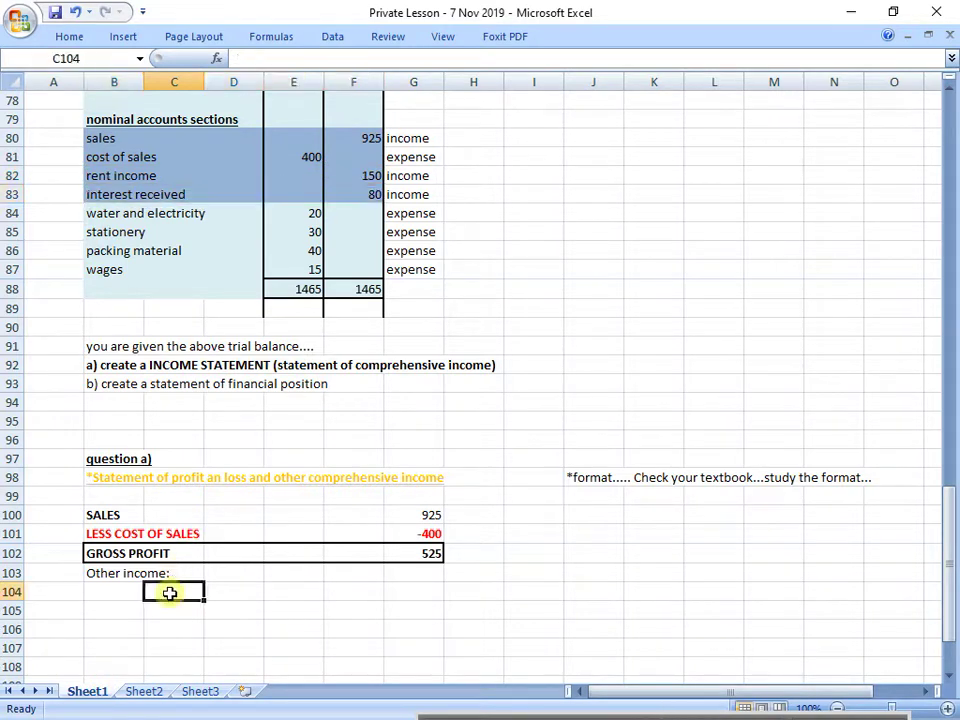
left_click(122, 592)
left_click(162, 592)
type("rent income")
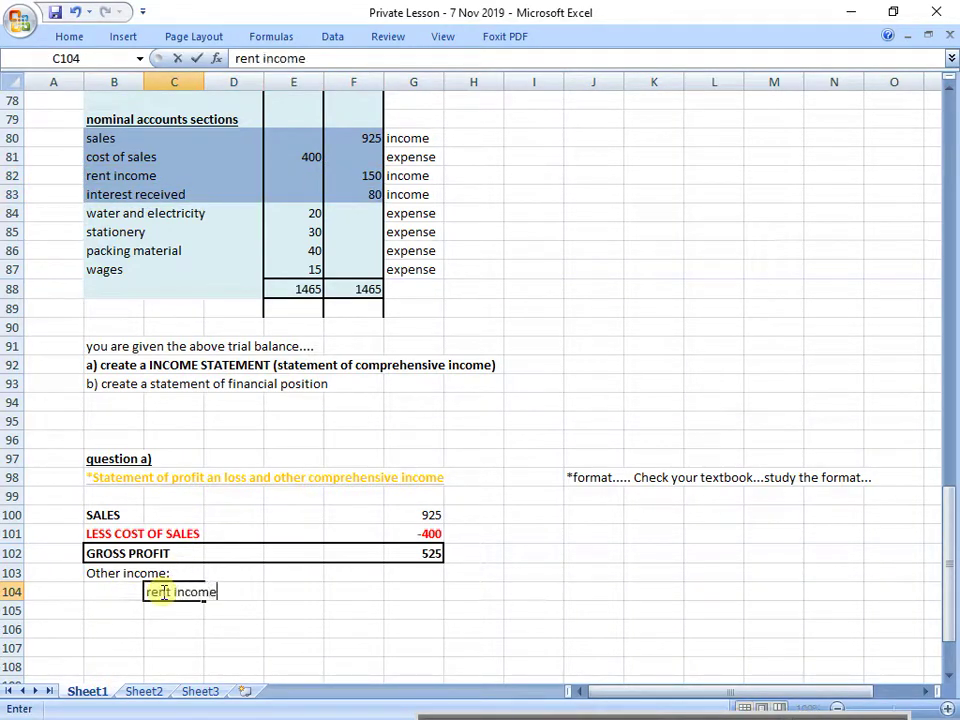
key("Return")
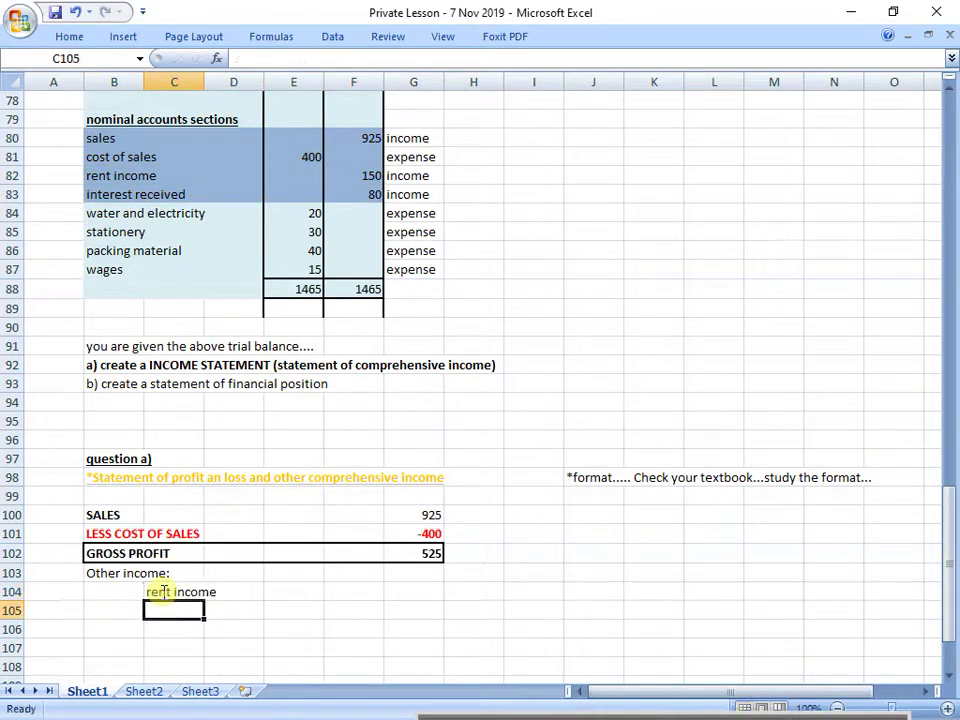
type("interest rec")
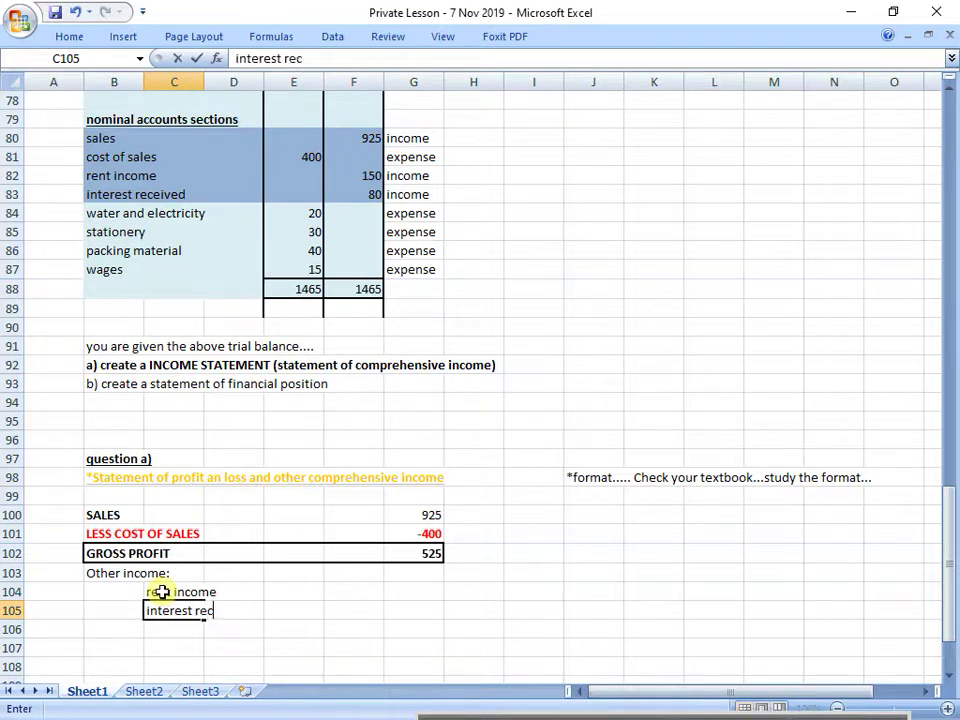
type("eived")
key("Return")
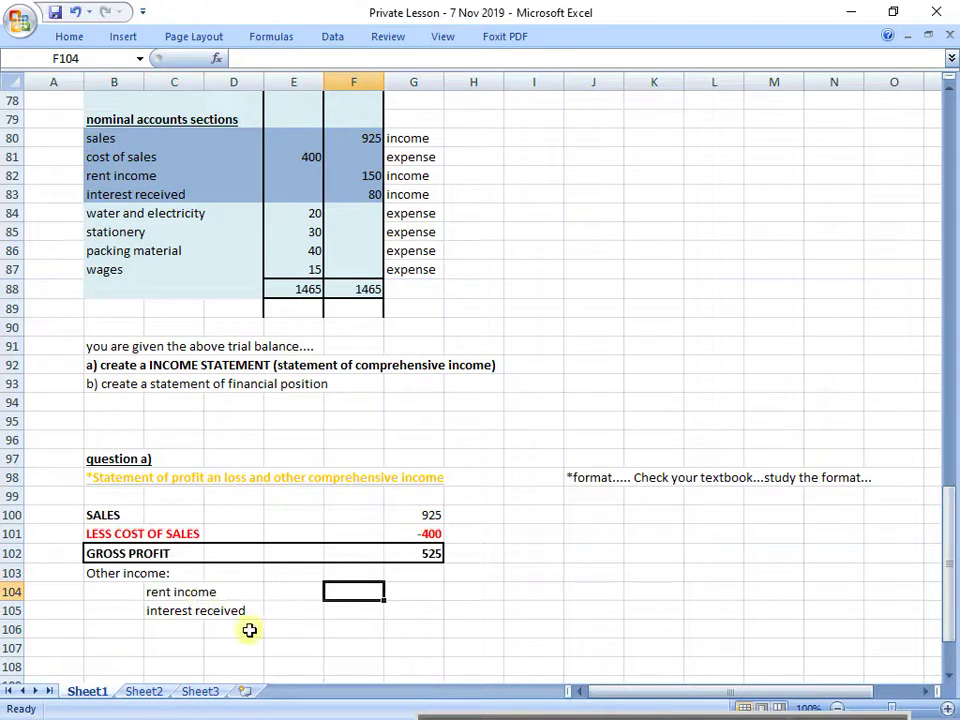
Enter 150 for rent income in F104 and 80 for interest received in F105.
type("150")
key("Return")
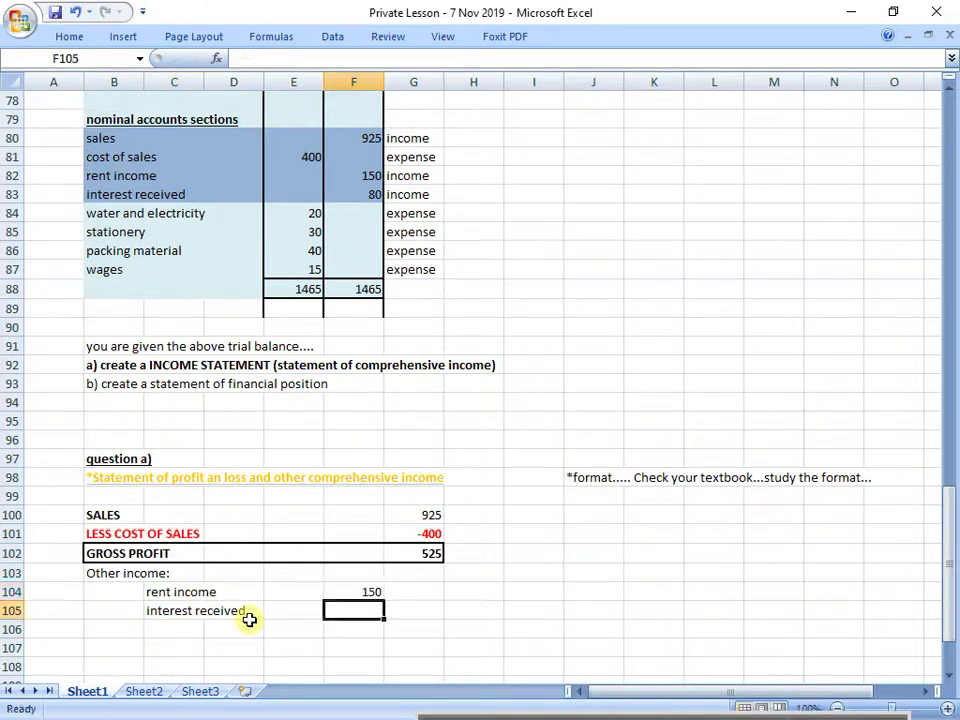
type("80")
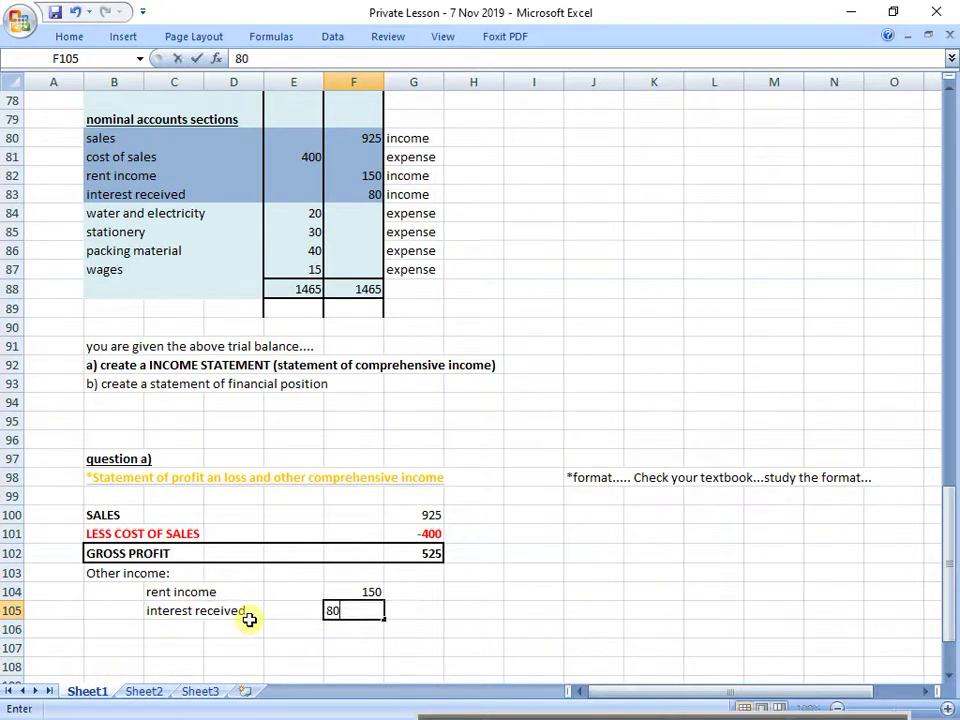
key("Return")
scroll(249, 620, "down", 1)
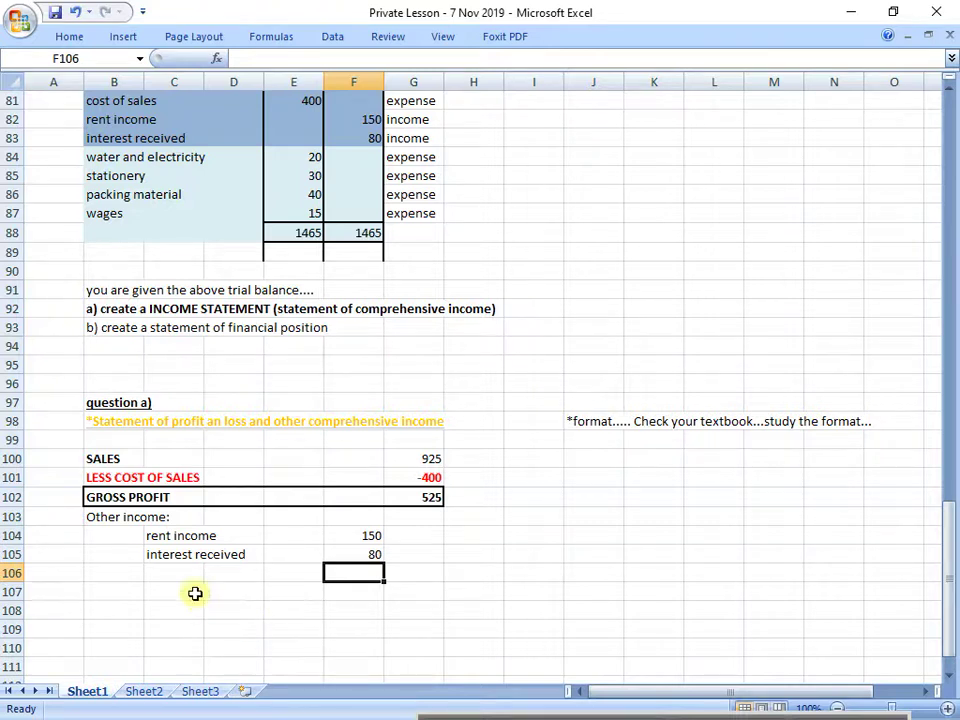
Make the "Other income:" heading in B103 bold.
left_click_drag(174, 554, 409, 545)
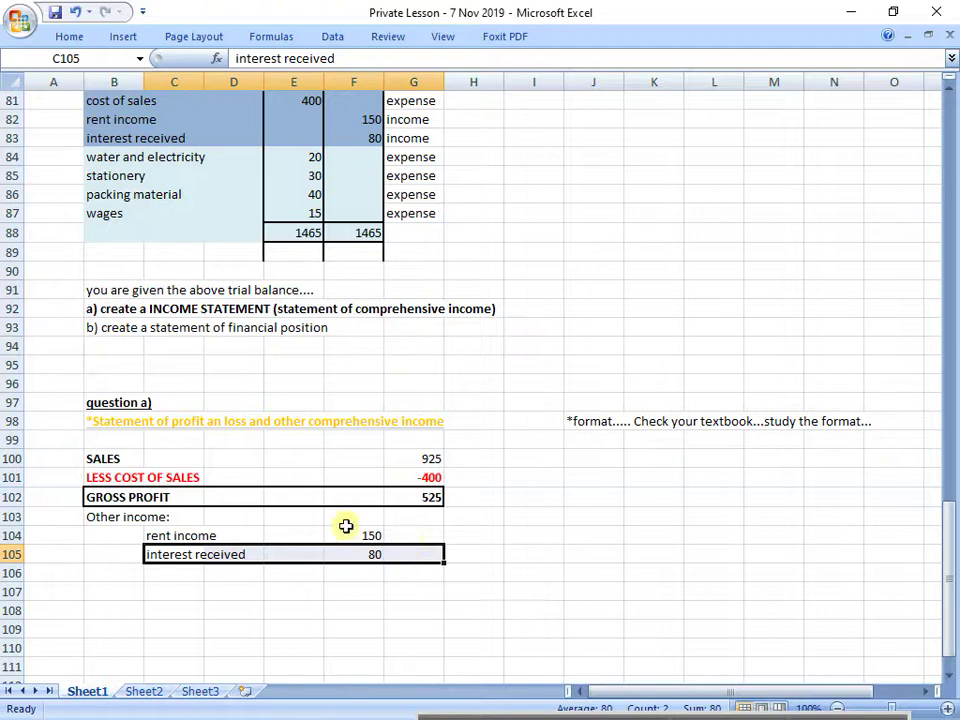
left_click_drag(137, 428, 461, 420)
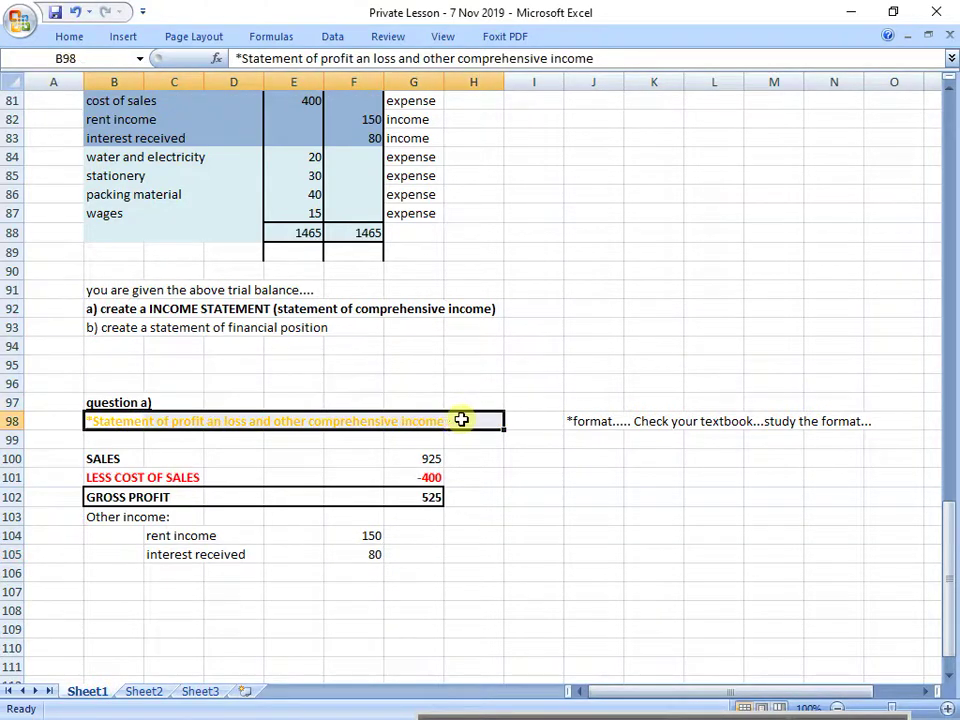
left_click(117, 517)
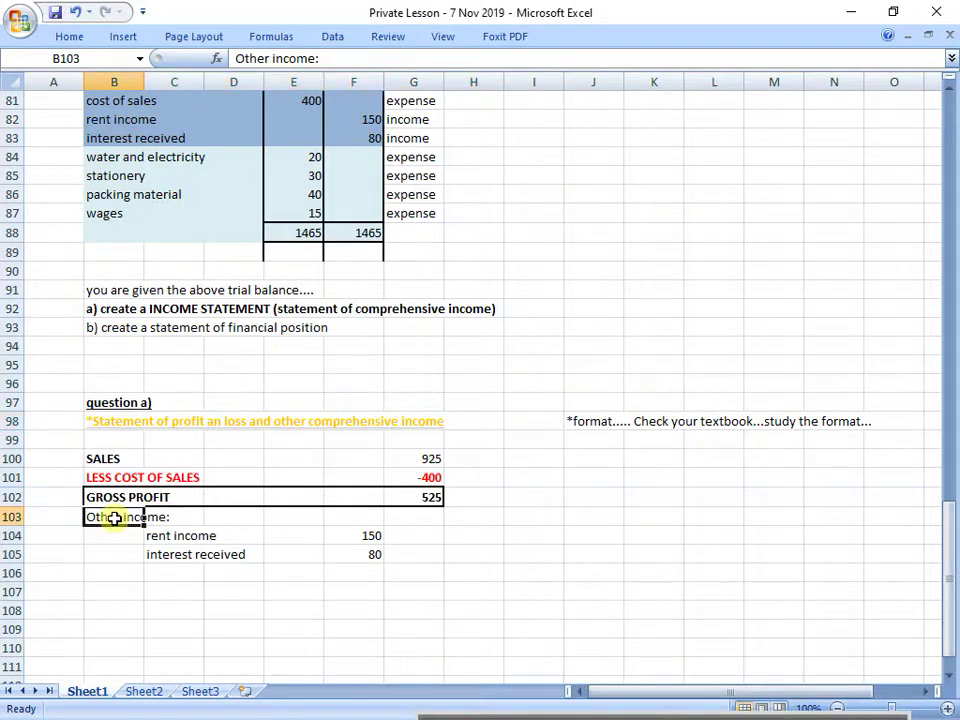
key("ctrl+b")
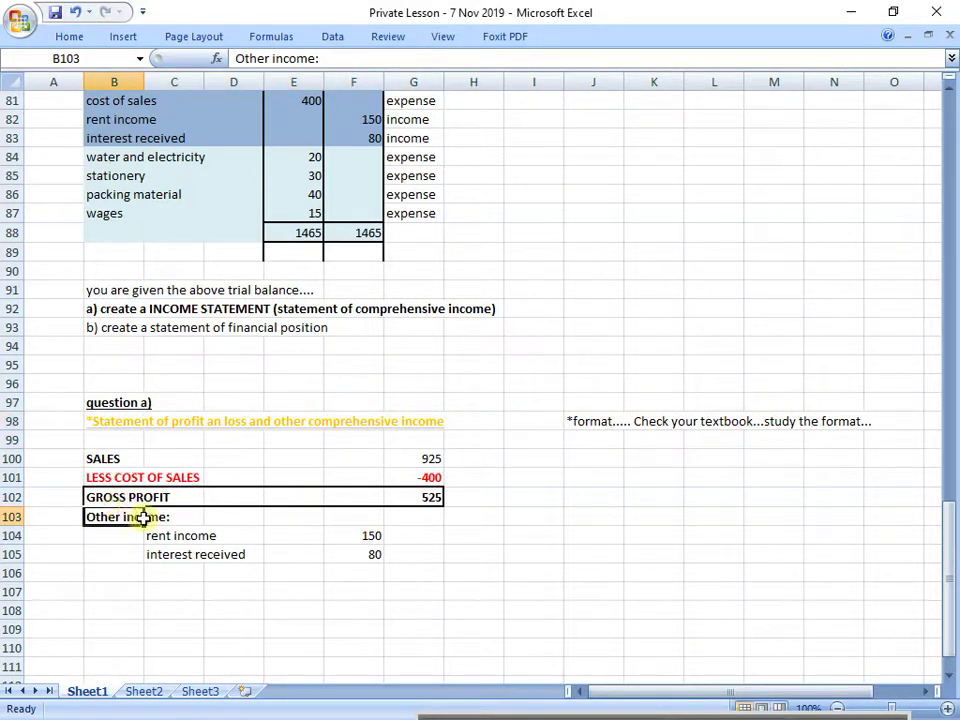
Add a bold "Other expense:" heading in B106, directly below the interest received row.
left_click(96, 572)
type("Other expen")
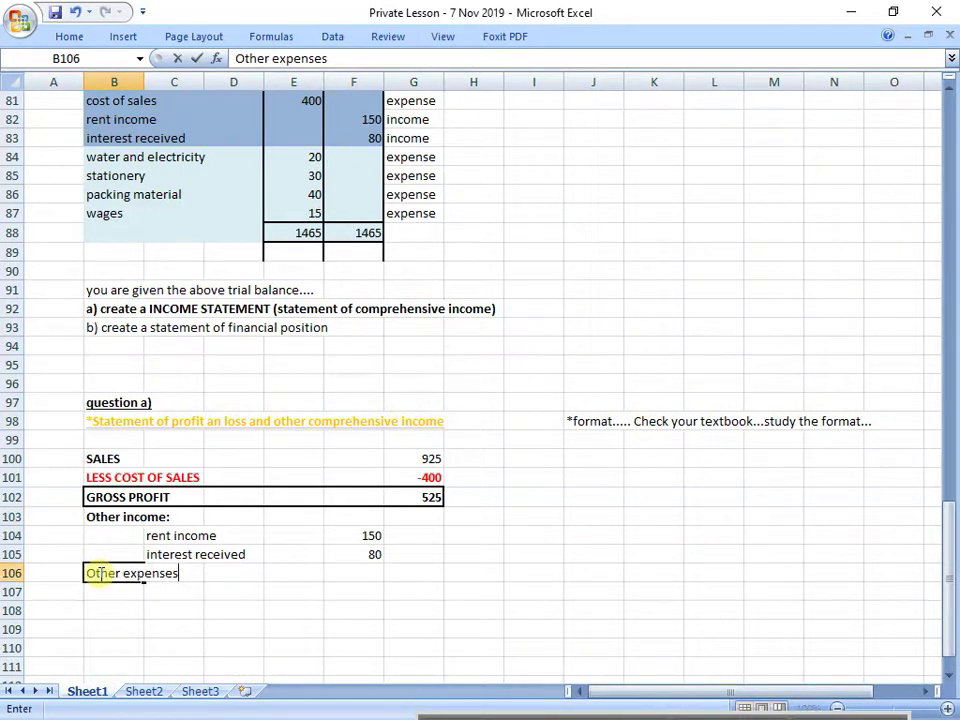
type("ses")
key("BackSpace")
type(":")
key("Return")
left_click(96, 572)
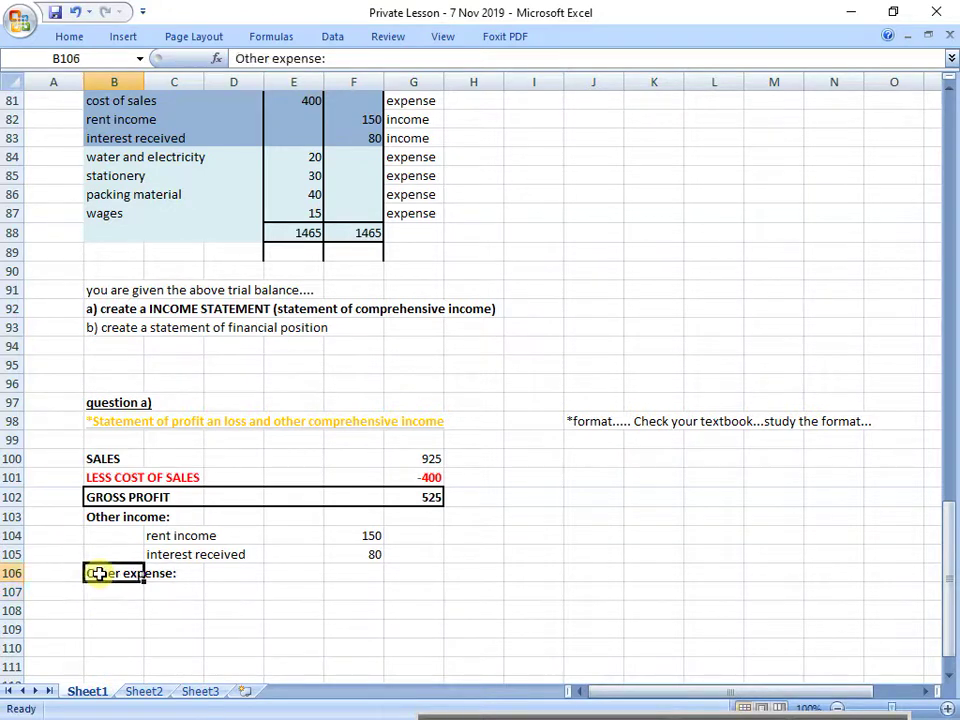
key("ctrl+b")
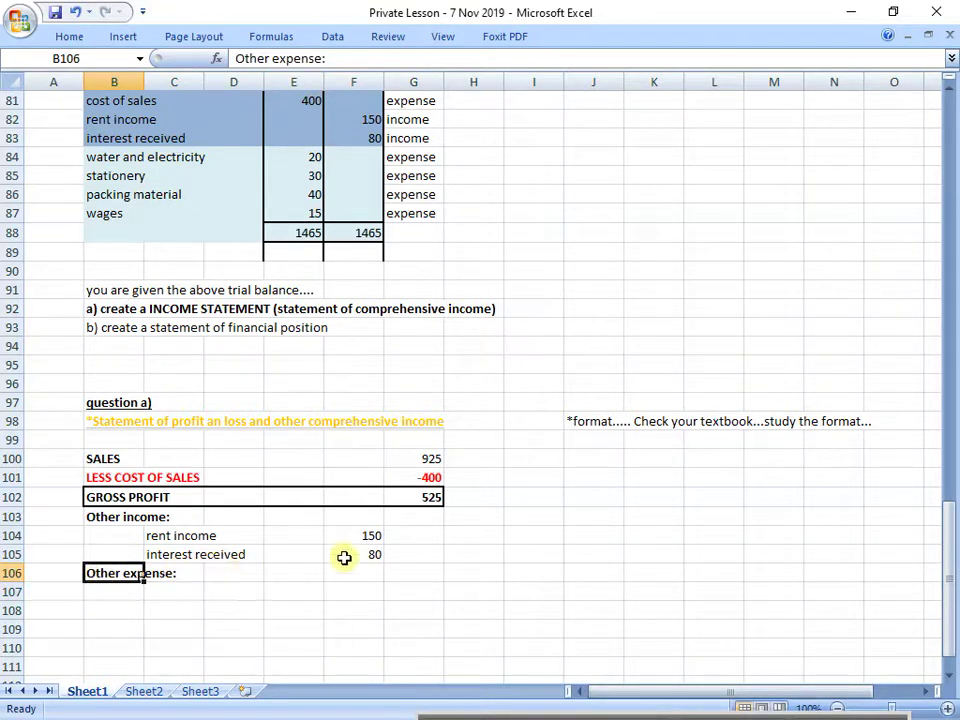
Shade the Other income row (B103:G103) with a light green fill.
left_click(408, 537)
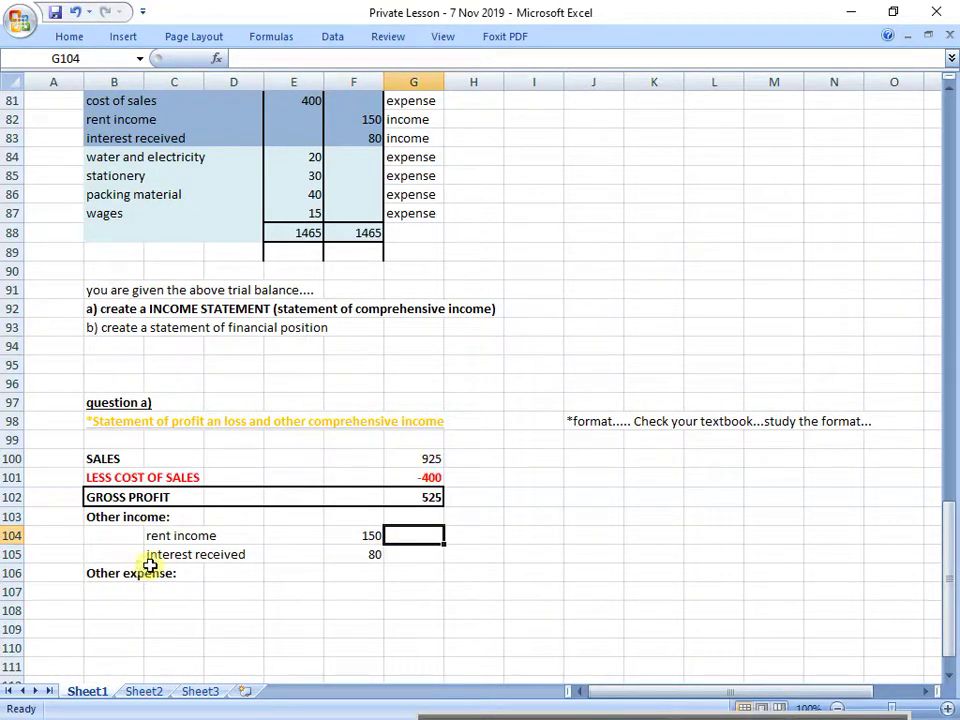
left_click_drag(152, 536, 361, 555)
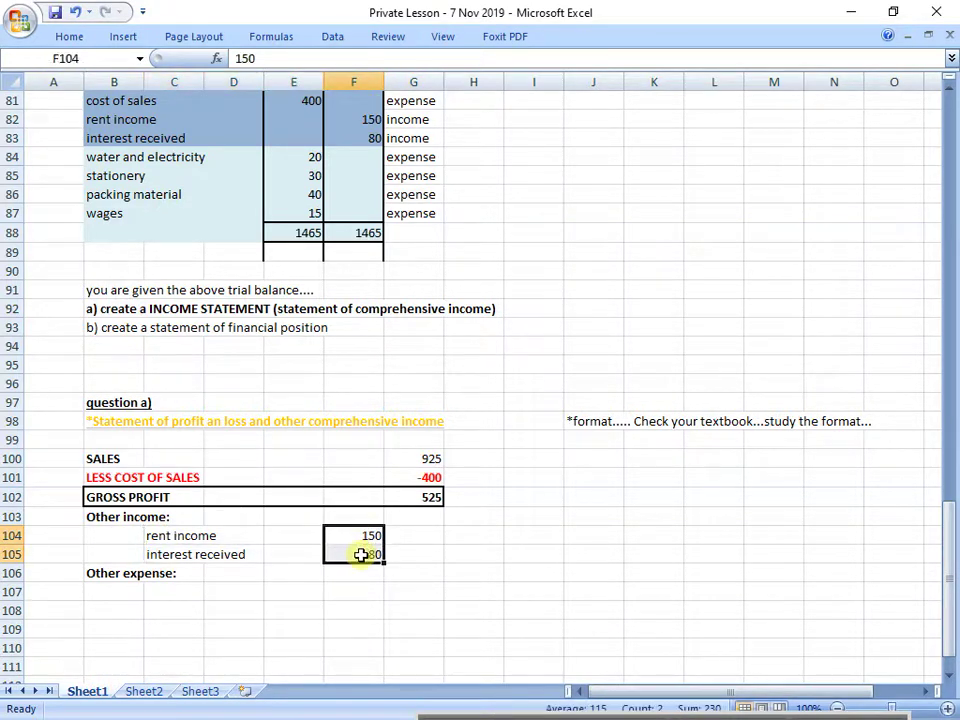
left_click_drag(129, 517, 411, 509)
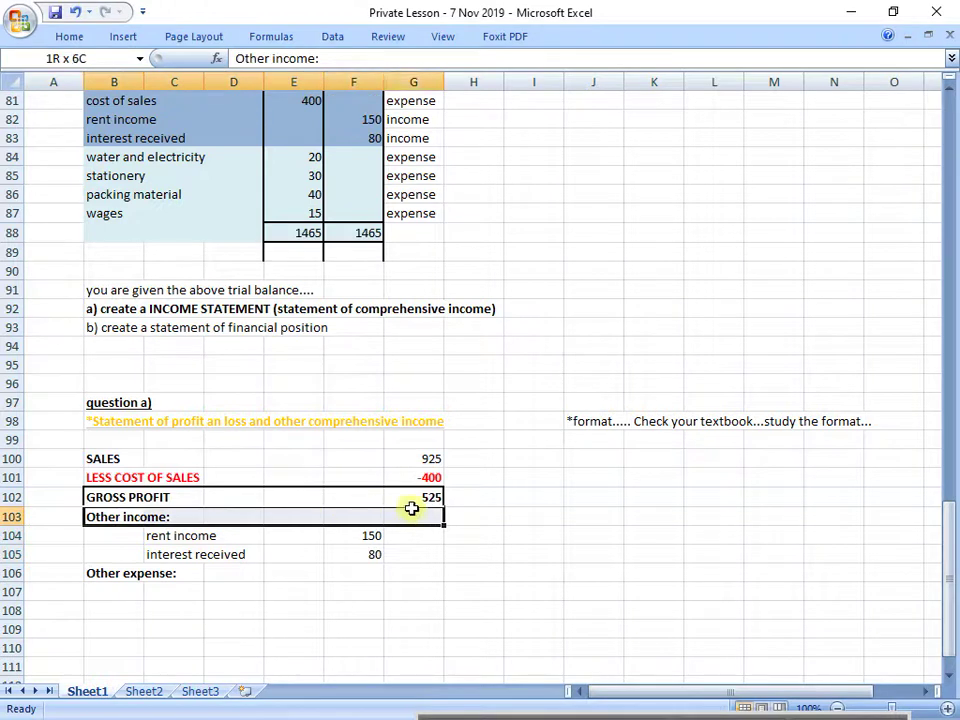
left_click(82, 37)
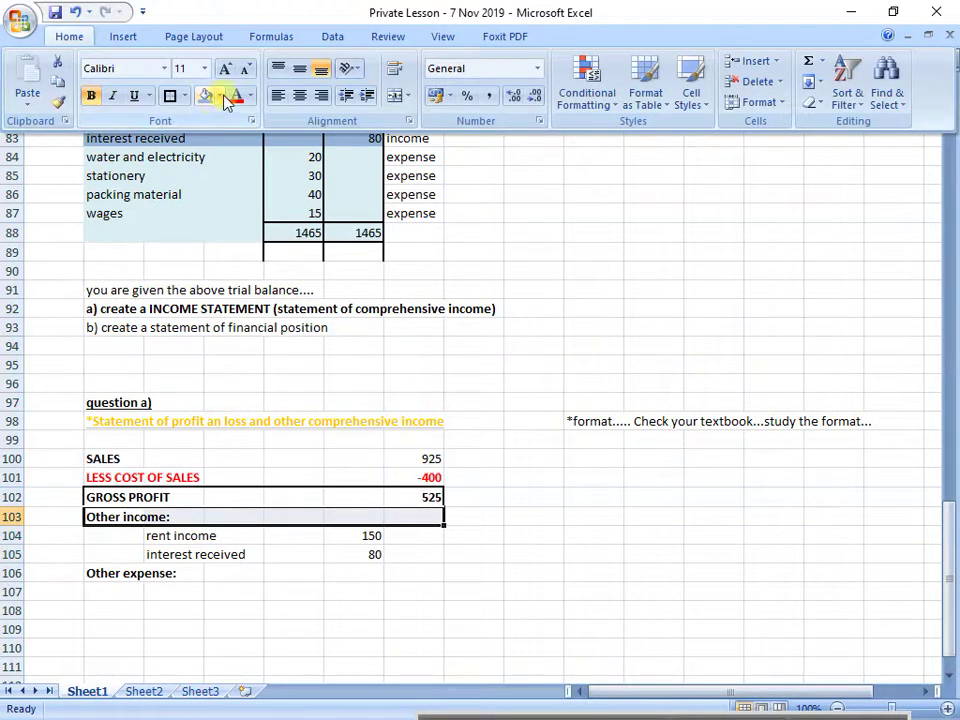
left_click(224, 96)
left_click(300, 165)
Apply the same light green fill to the rent income and interest received amounts in F104:F105.
left_click(368, 539)
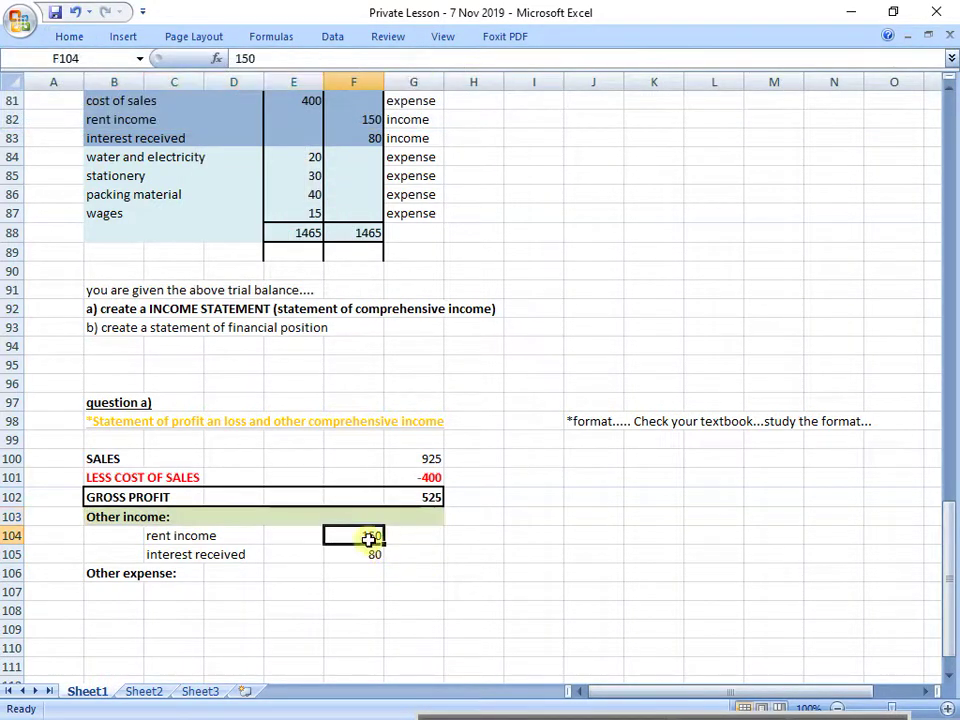
left_click_drag(369, 553, 369, 536)
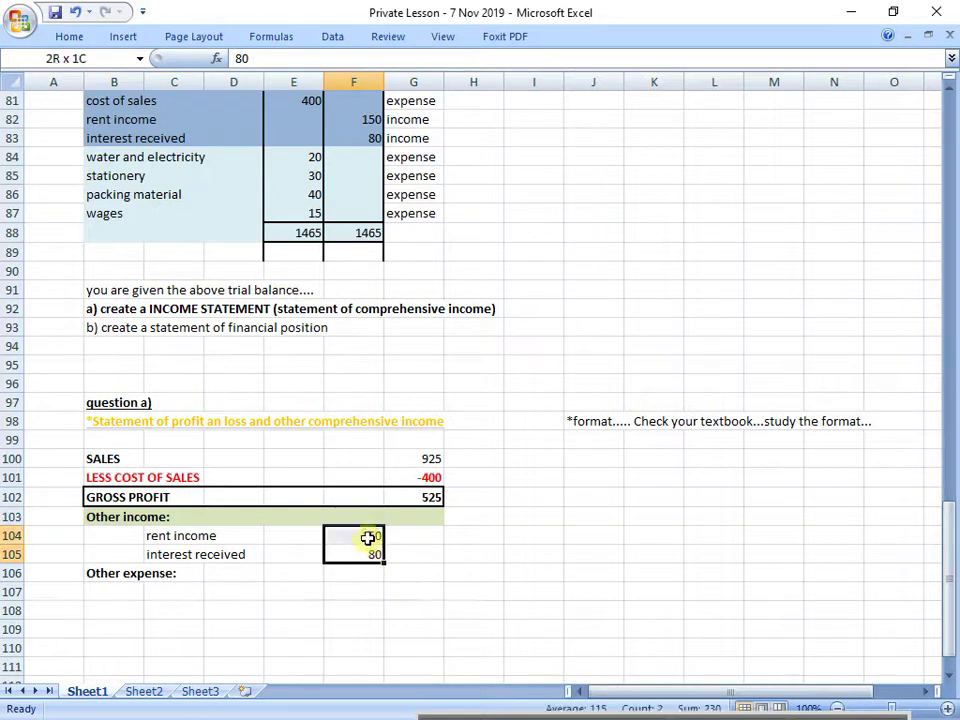
left_click(69, 37)
left_click(195, 94)
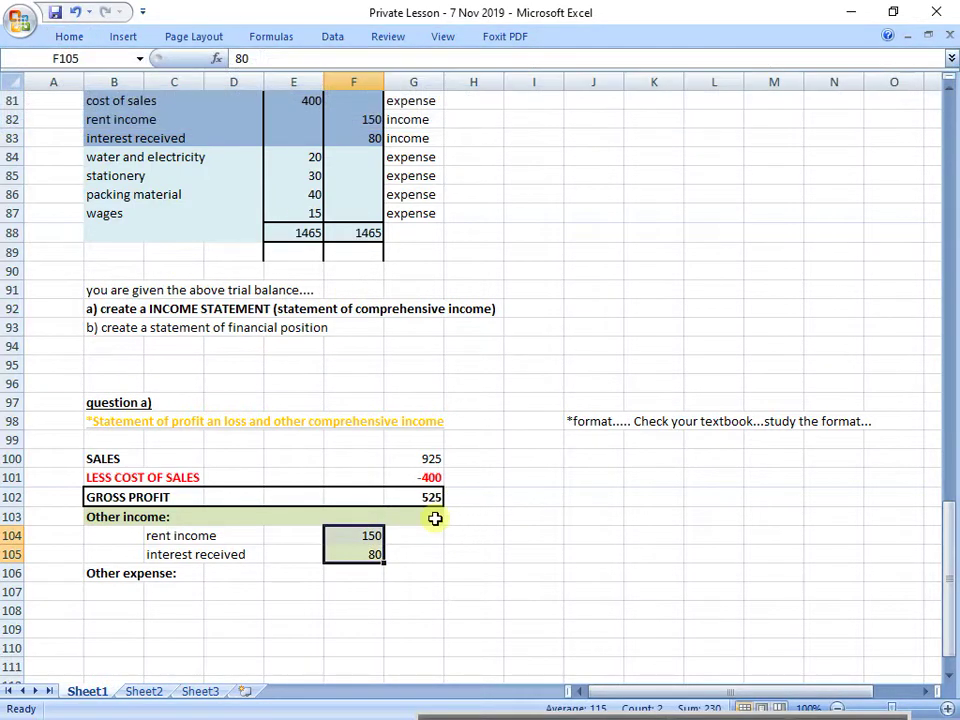
Total the other income in G103 with =F104+F105 and make the total bold.
left_click(435, 518)
type("=")
left_click(365, 538)
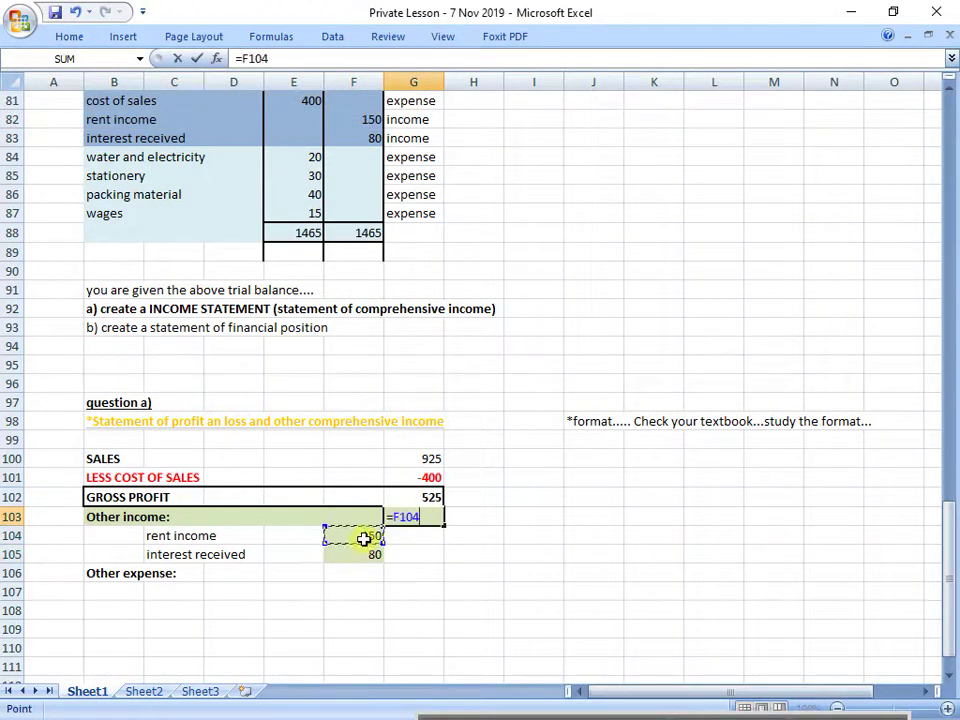
type("+")
left_click(345, 553)
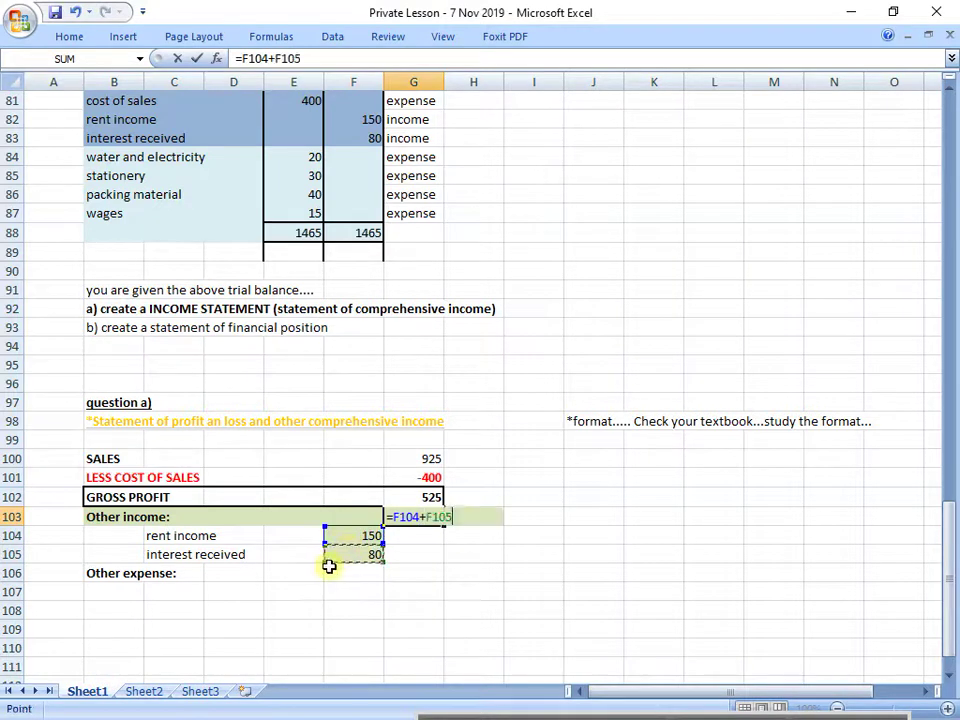
key("Return")
left_click(418, 516)
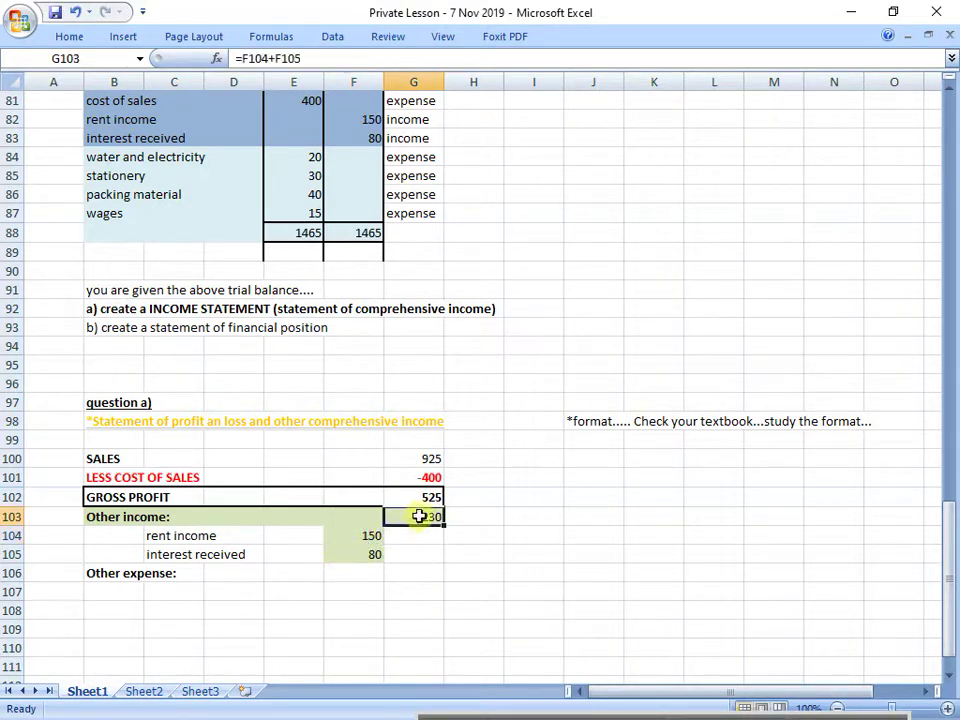
left_click(435, 591)
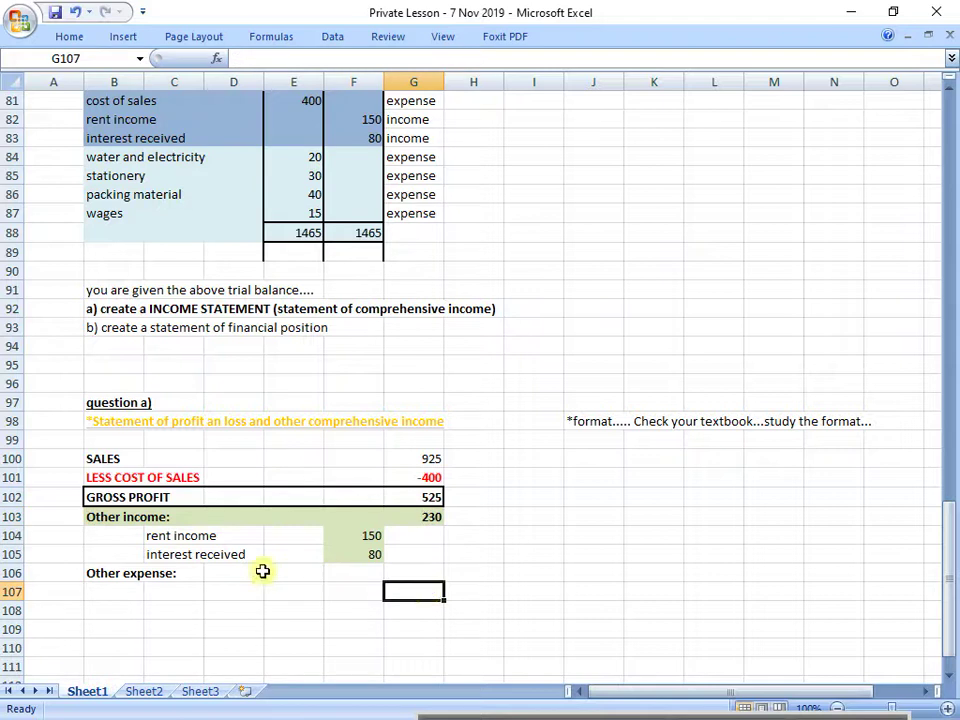
left_click_drag(120, 517, 401, 510)
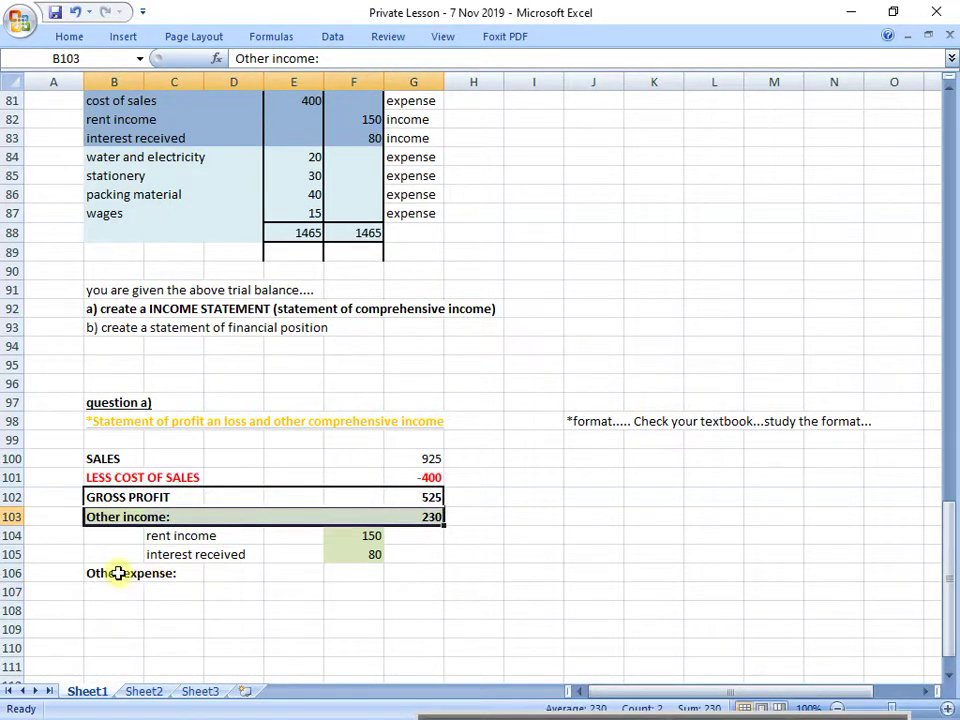
left_click_drag(120, 573, 428, 575)
left_click(174, 591)
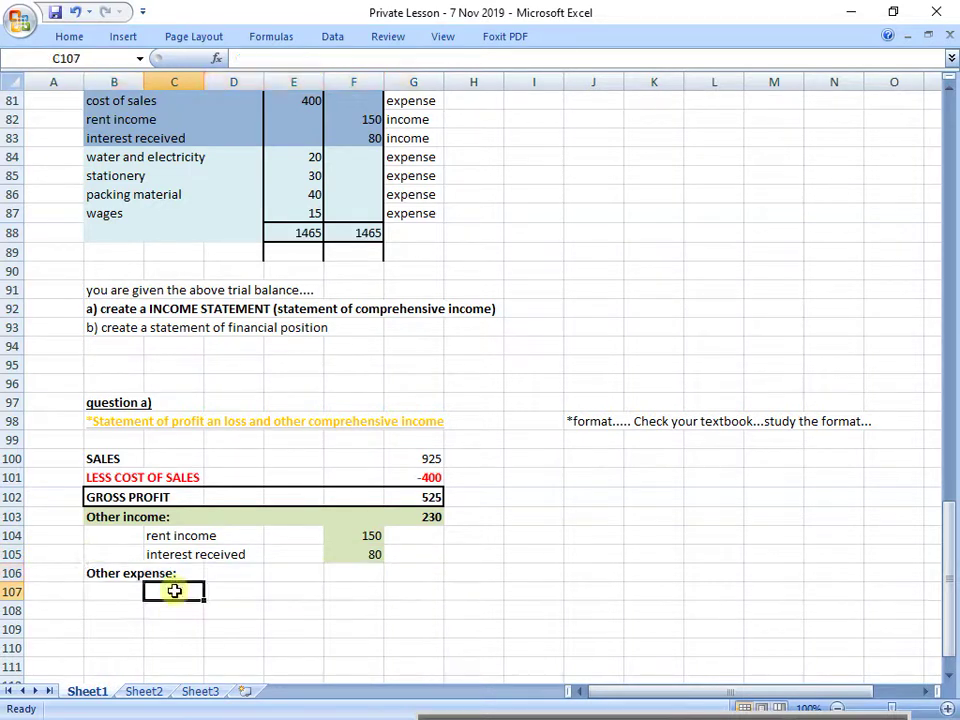
left_click_drag(115, 165, 378, 210)
left_click(80, 40)
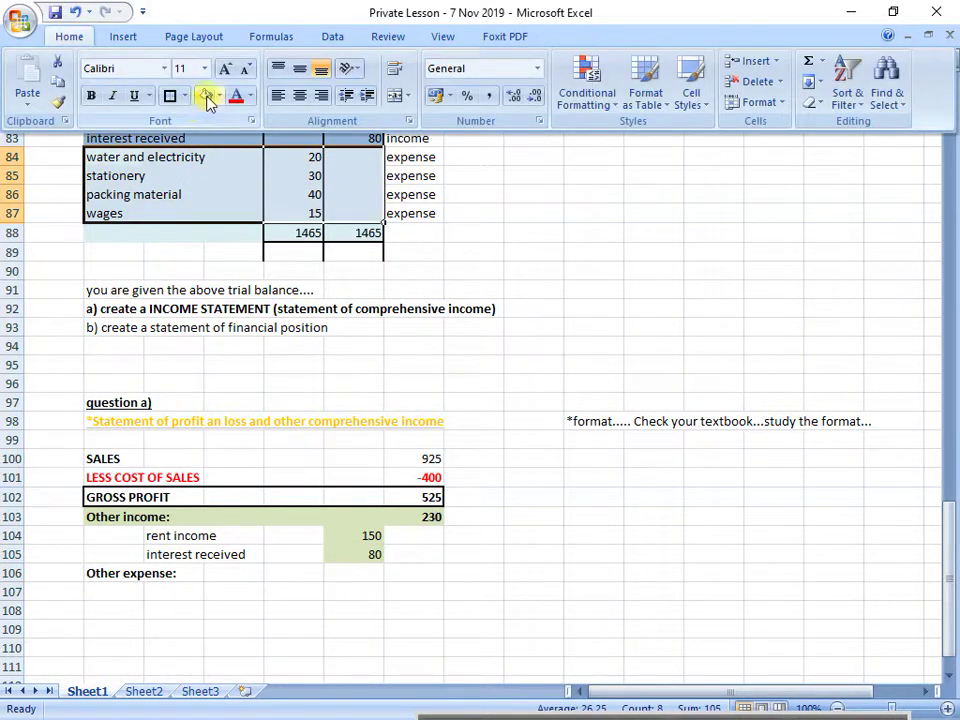
left_click(213, 250)
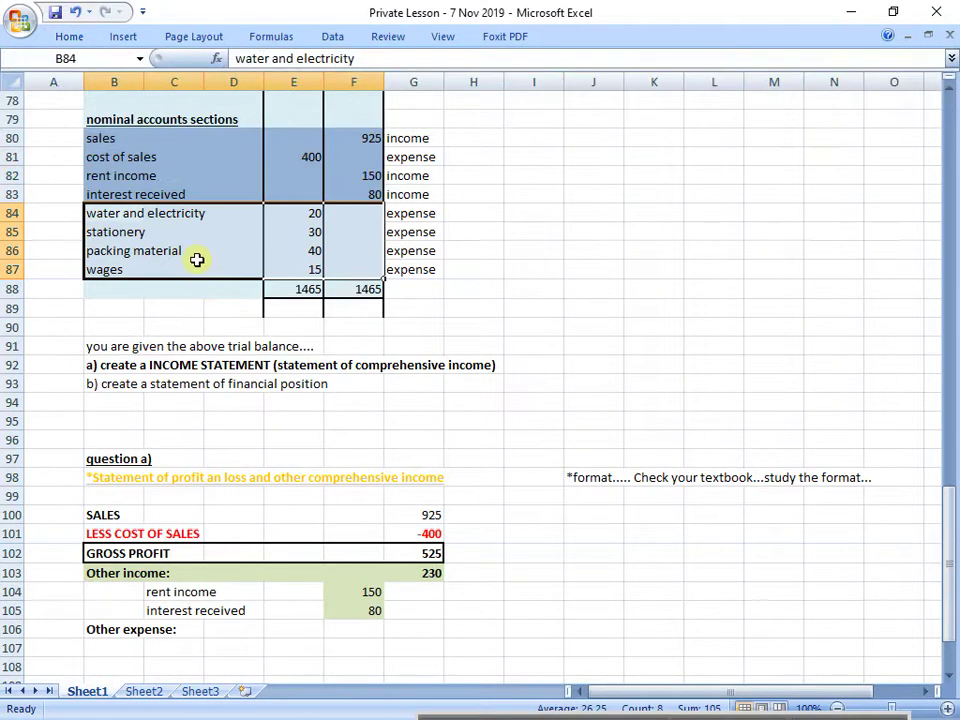
Shade the trial balance's rent income and interest received rows (B82:F83) with the same light green fill as Other income.
left_click_drag(110, 175, 367, 187)
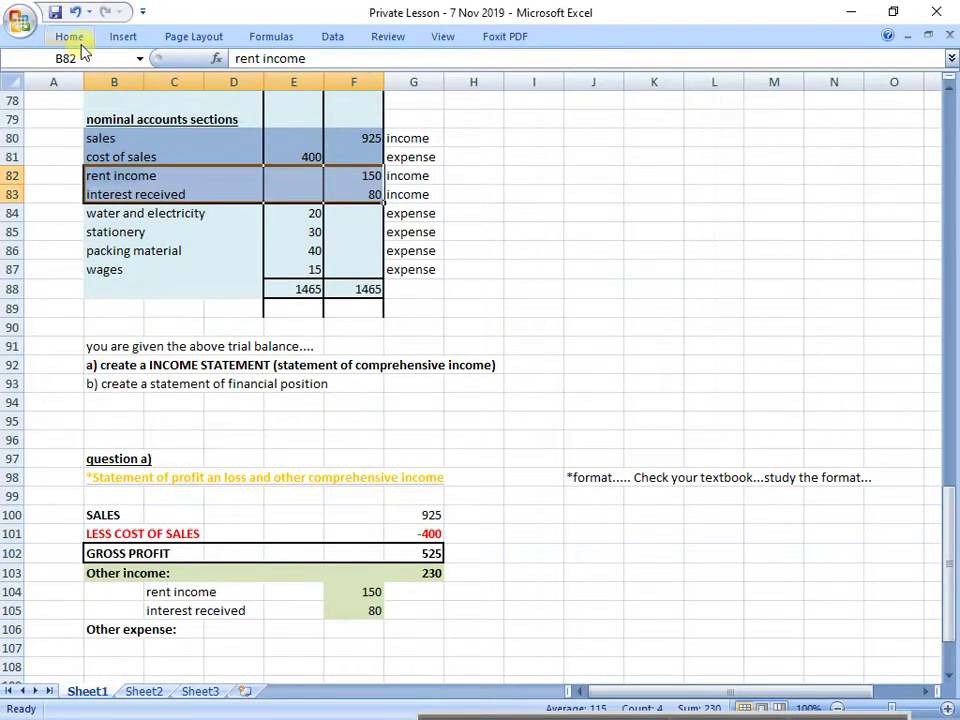
left_click(72, 40)
left_click(206, 100)
Shade the water and electricity, stationery, packing material and wages rows (B84:F87) with a light pink fill.
left_click_drag(109, 214, 340, 264)
left_click(74, 36)
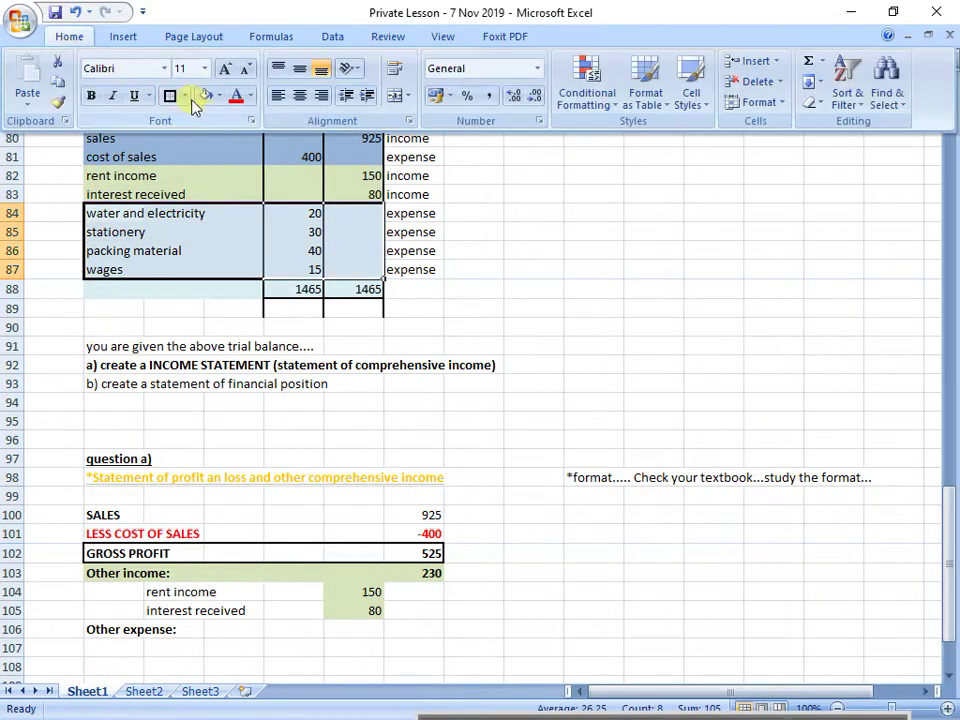
left_click(219, 96)
left_click(281, 161)
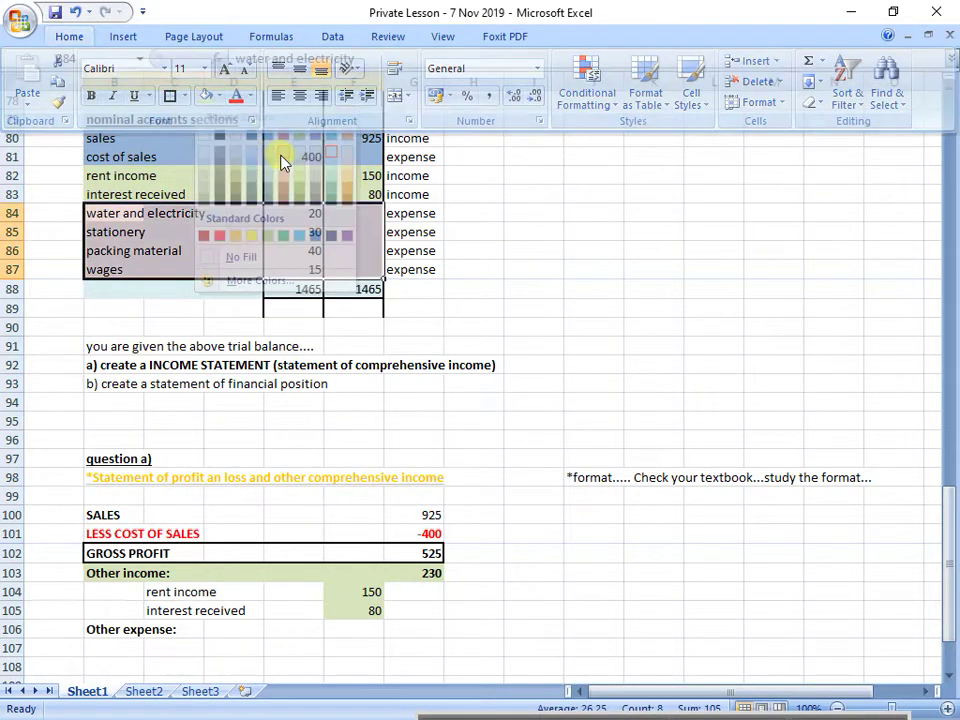
left_click(284, 496)
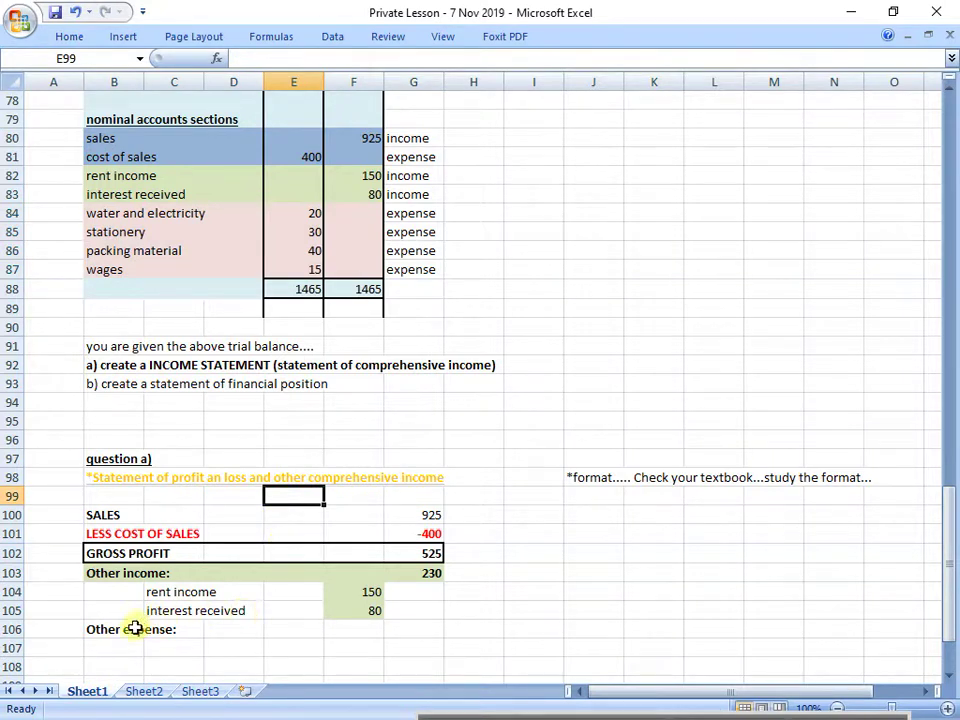
Shade the other expense heading row (B106:G106) with the same light pink fill as the expense accounts.
left_click_drag(135, 628, 420, 628)
left_click(72, 37)
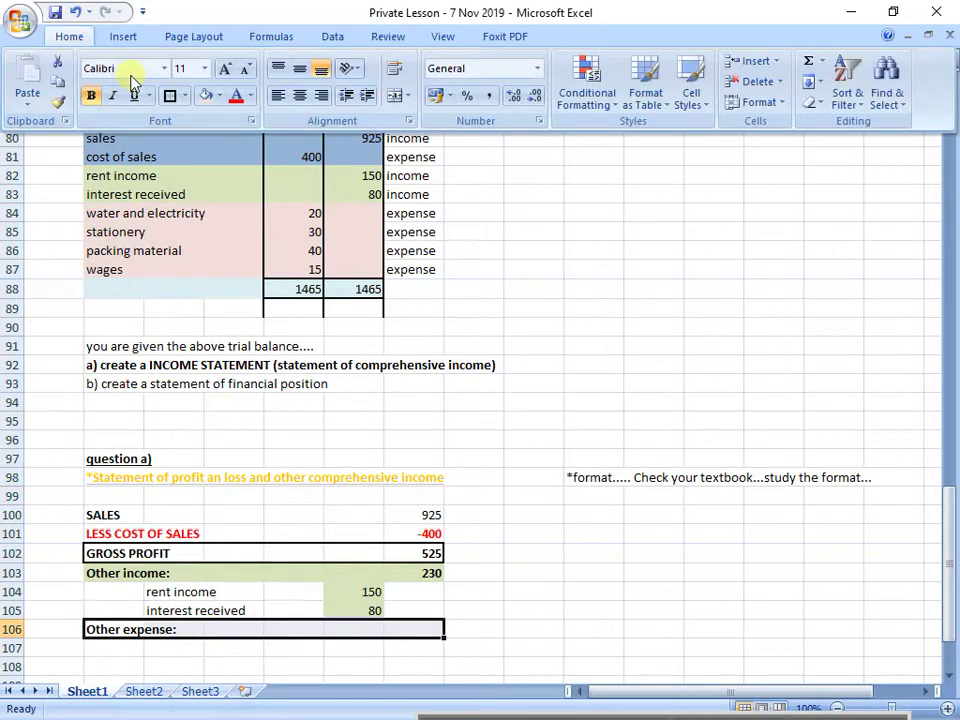
left_click(219, 96)
left_click(192, 193)
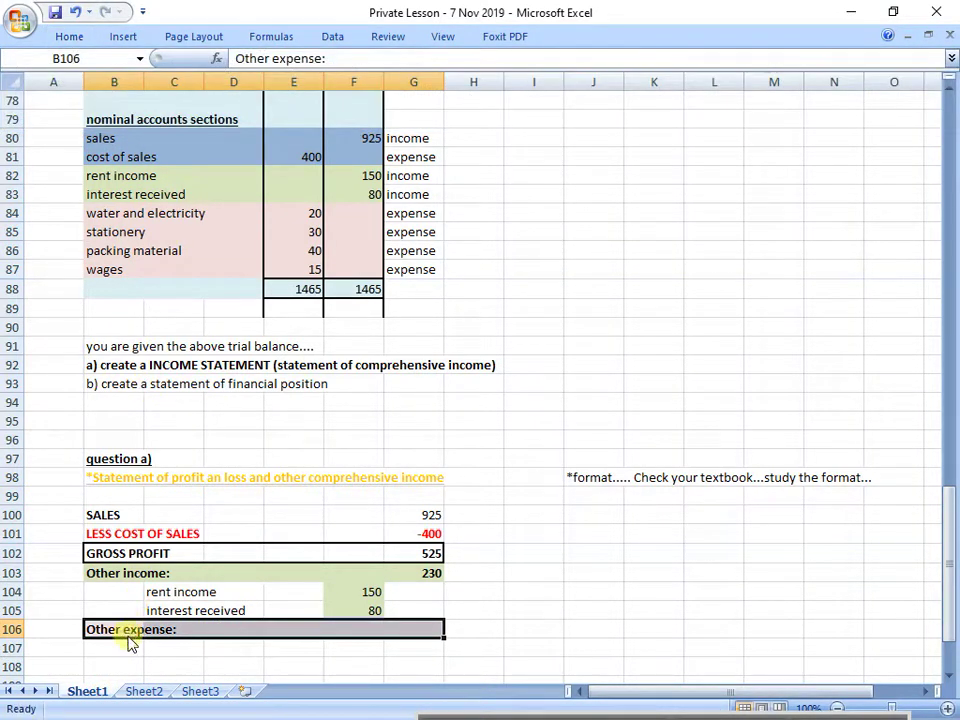
Change the heading in B106 to "Other expenses:".
left_click(131, 629)
left_click(305, 60)
key("BackSpace")
key("BackSpace")
key("BackSpace")
key("BackSpace")
key("BackSpace")
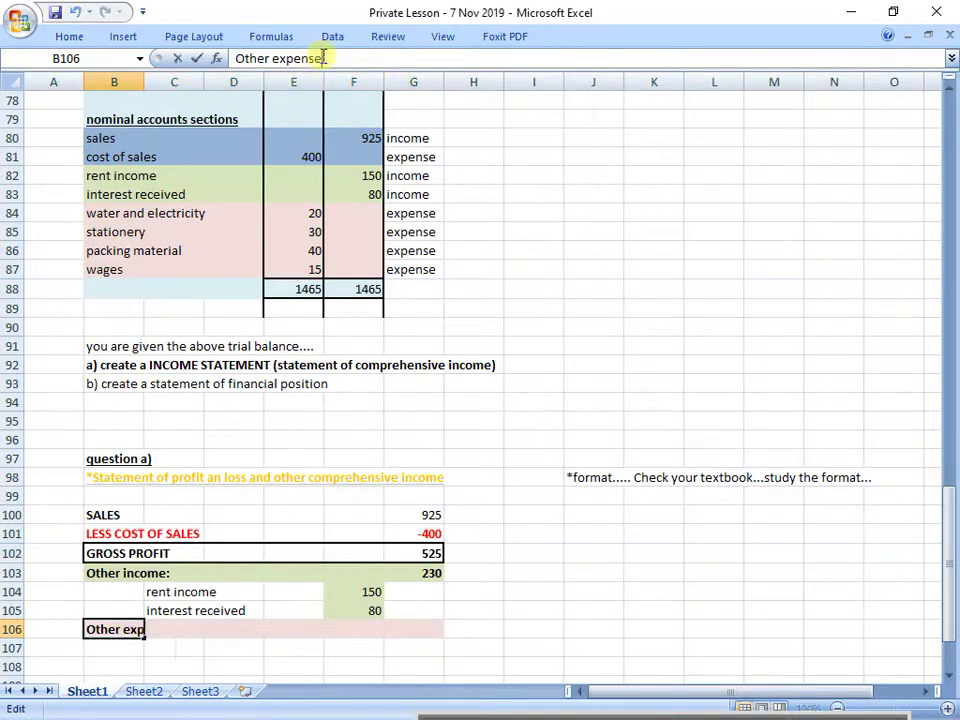
type("enses:")
key("Return")
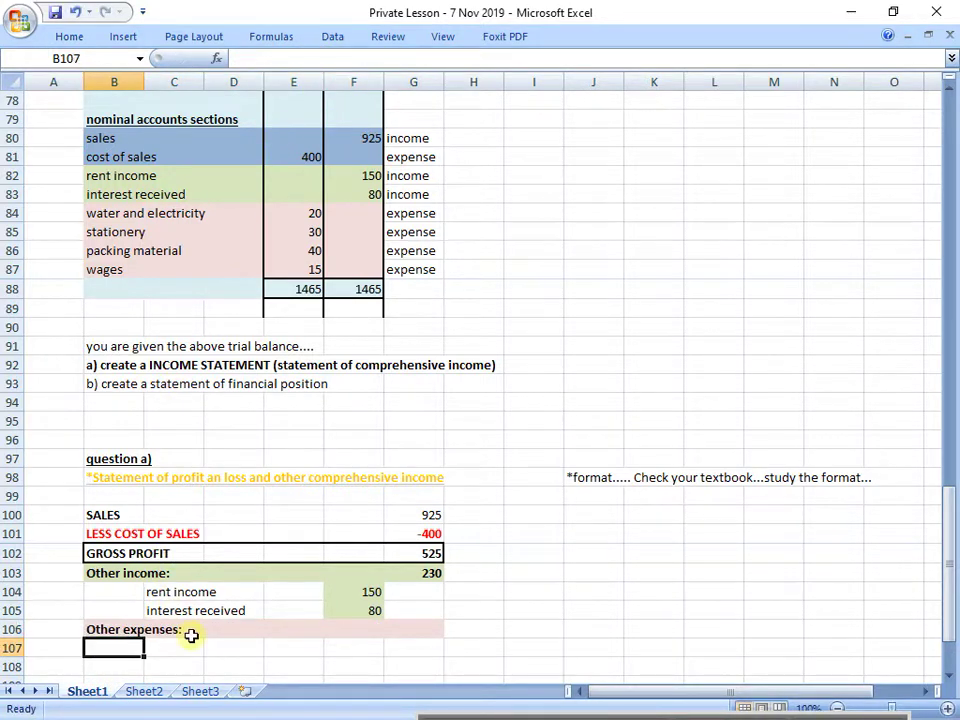
Copy the four expense account names from the trial balance (B84:B87) into C107:C110 under Other expenses.
left_click_drag(110, 218, 120, 262)
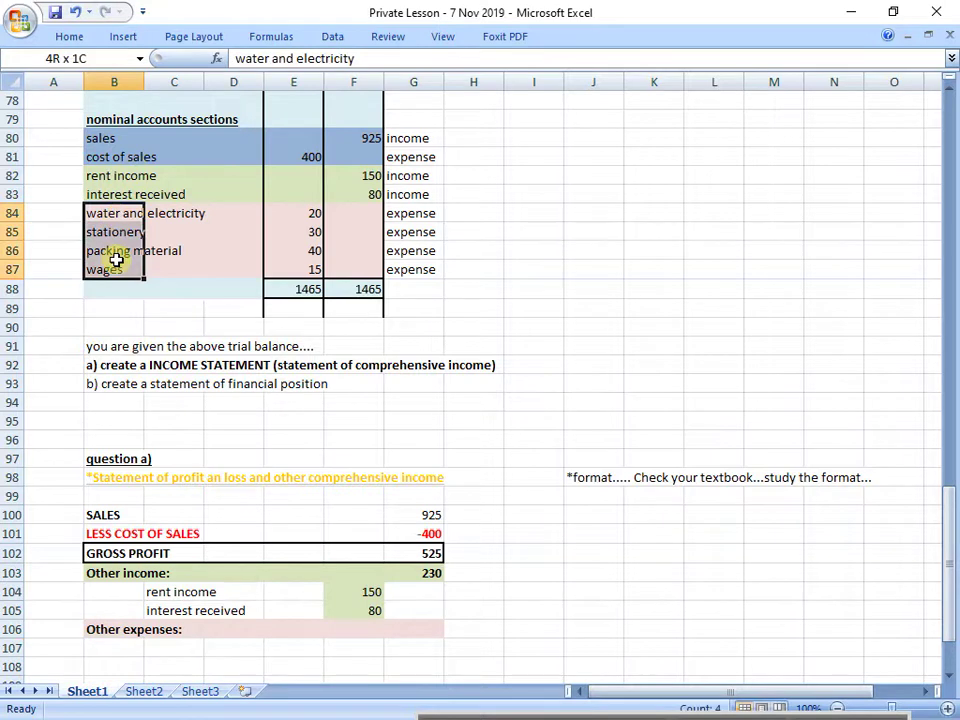
key("ctrl+c")
scroll(189, 510, "down", 1)
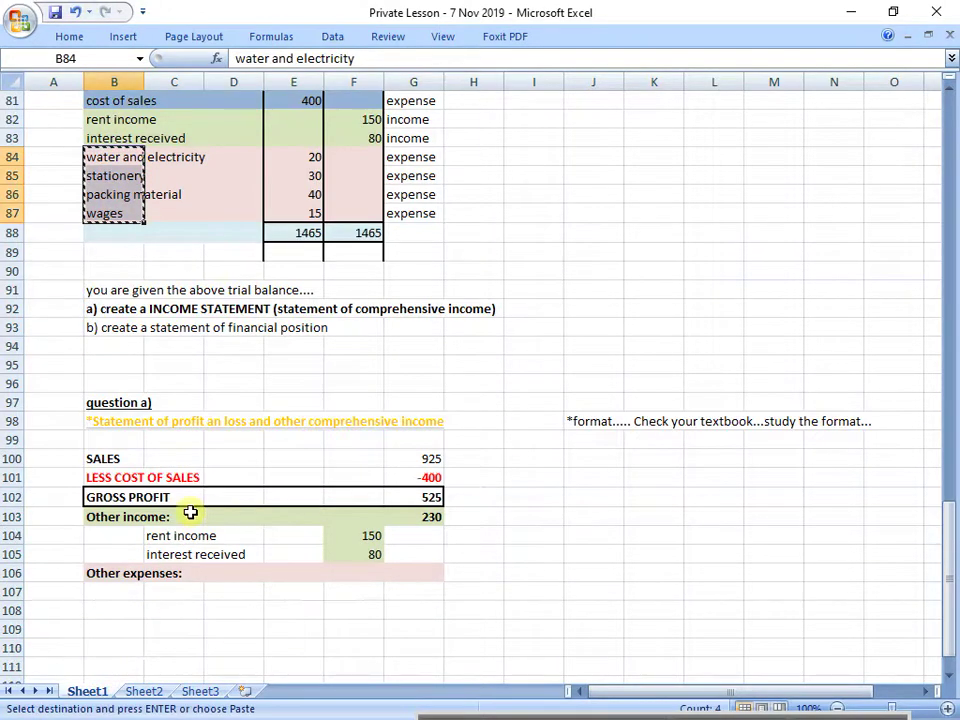
left_click(175, 595)
key("ctrl+v")
Remove the fill colour from the copied expense names in C107:C110.
left_click_drag(172, 594, 178, 650)
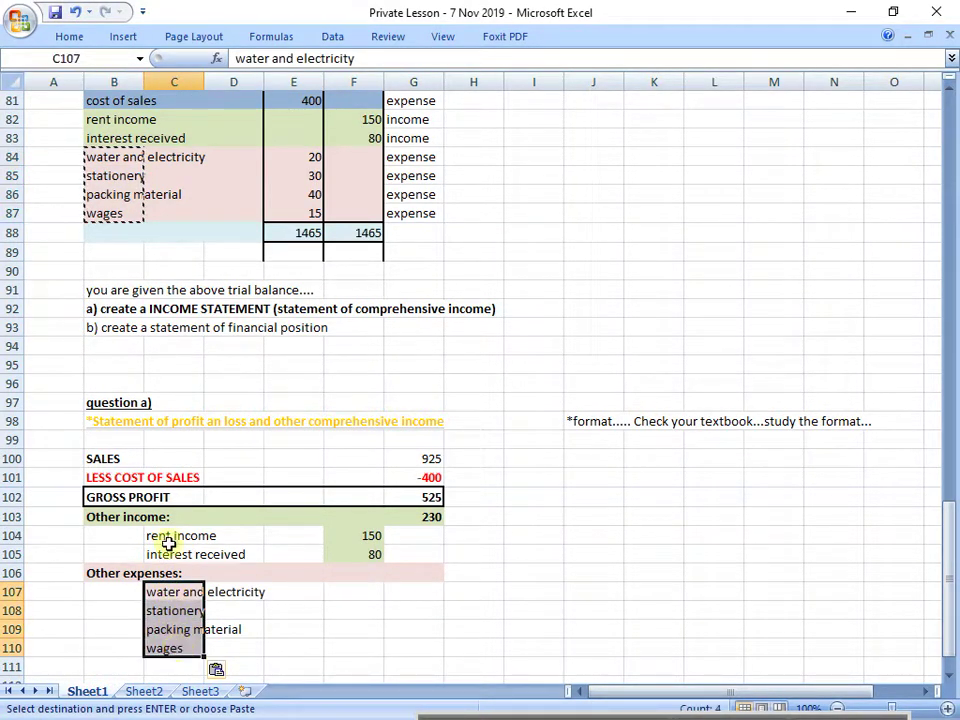
left_click(69, 38)
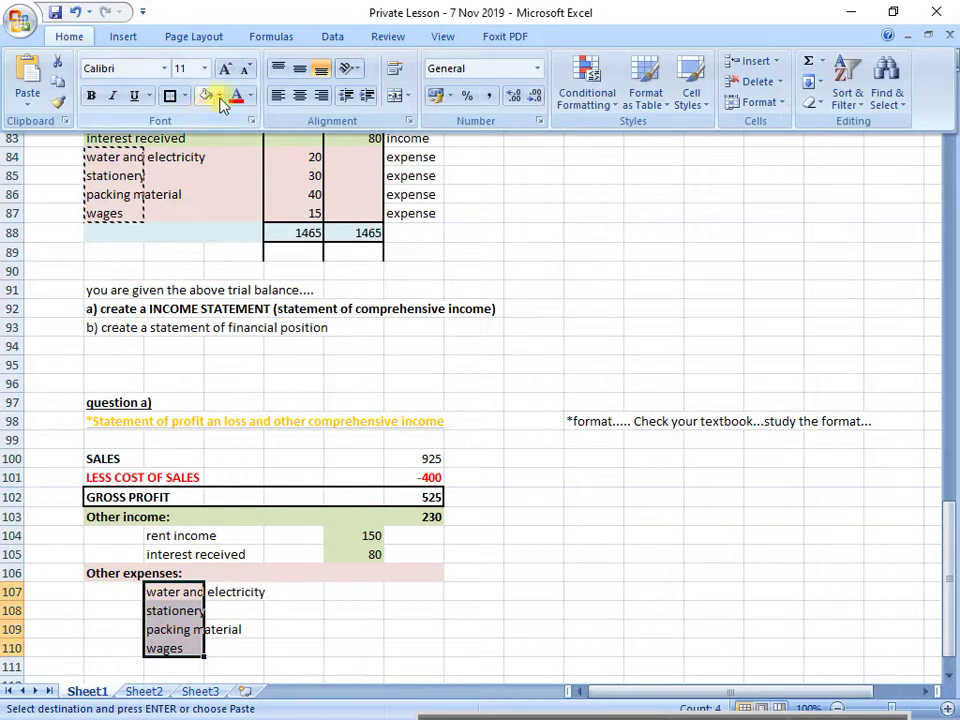
left_click(220, 96)
left_click(241, 260)
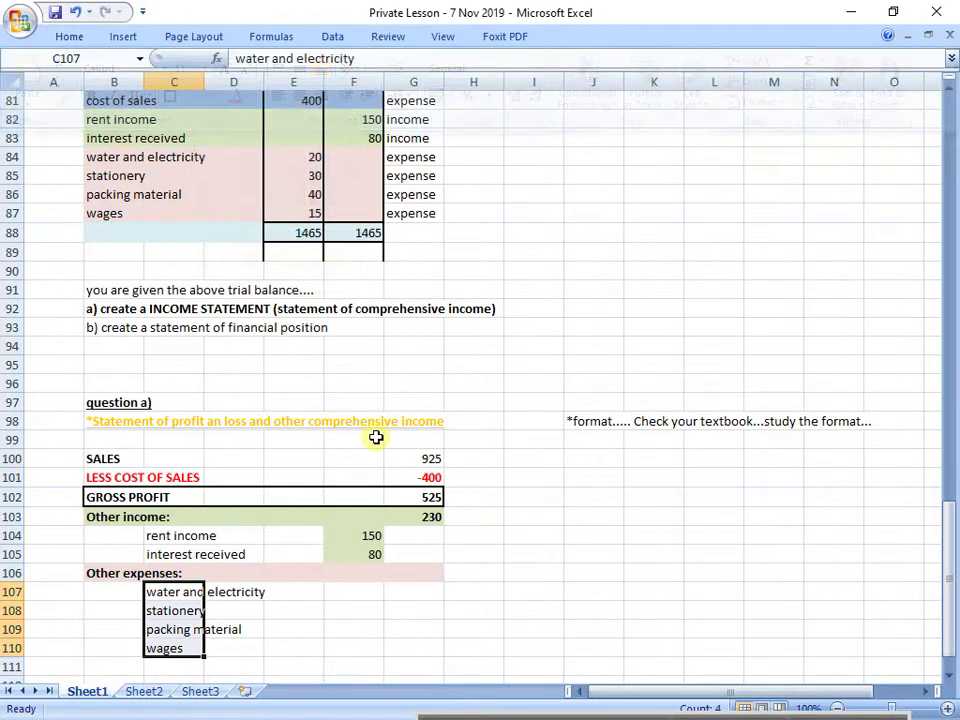
Shade the expense amount cells F107:F110 with the same light pink fill as the Other expenses heading.
left_click_drag(377, 598, 372, 640)
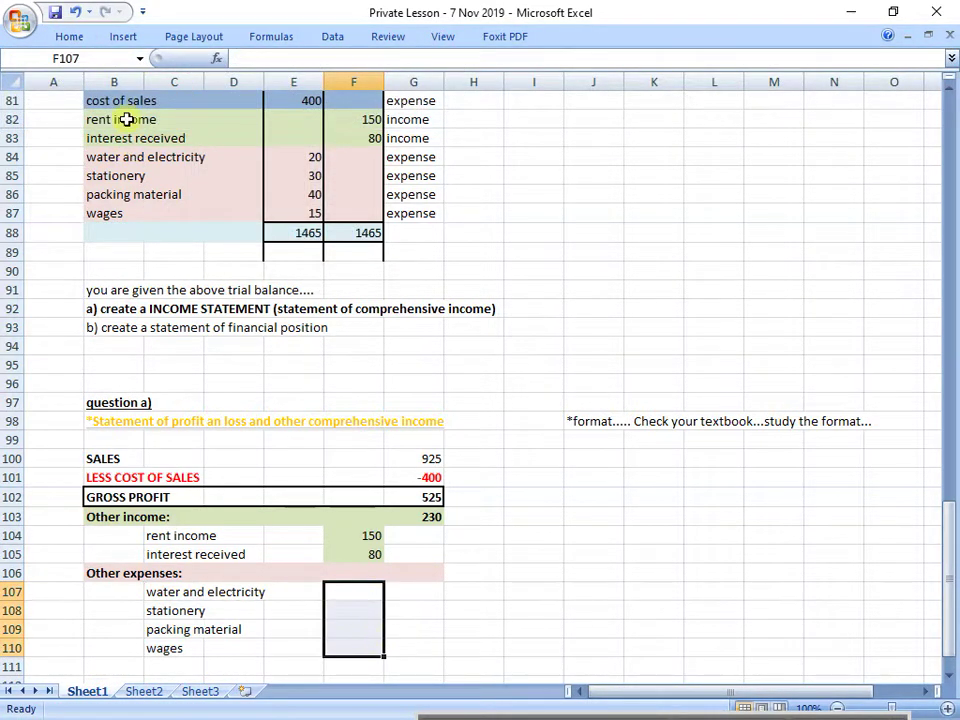
left_click(69, 37)
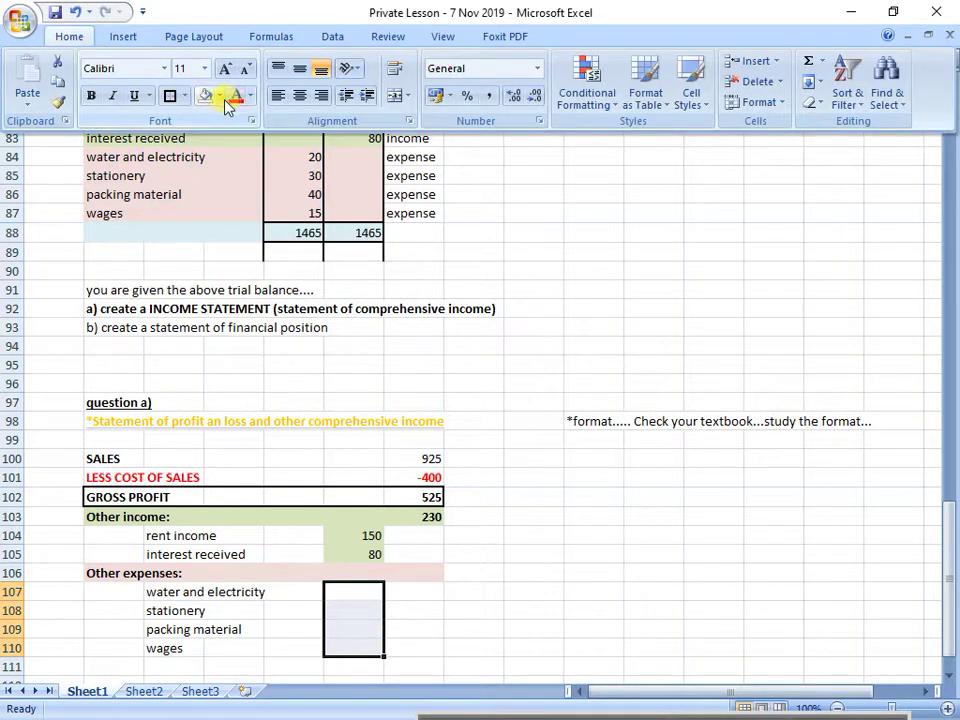
left_click(220, 96)
left_click(285, 160)
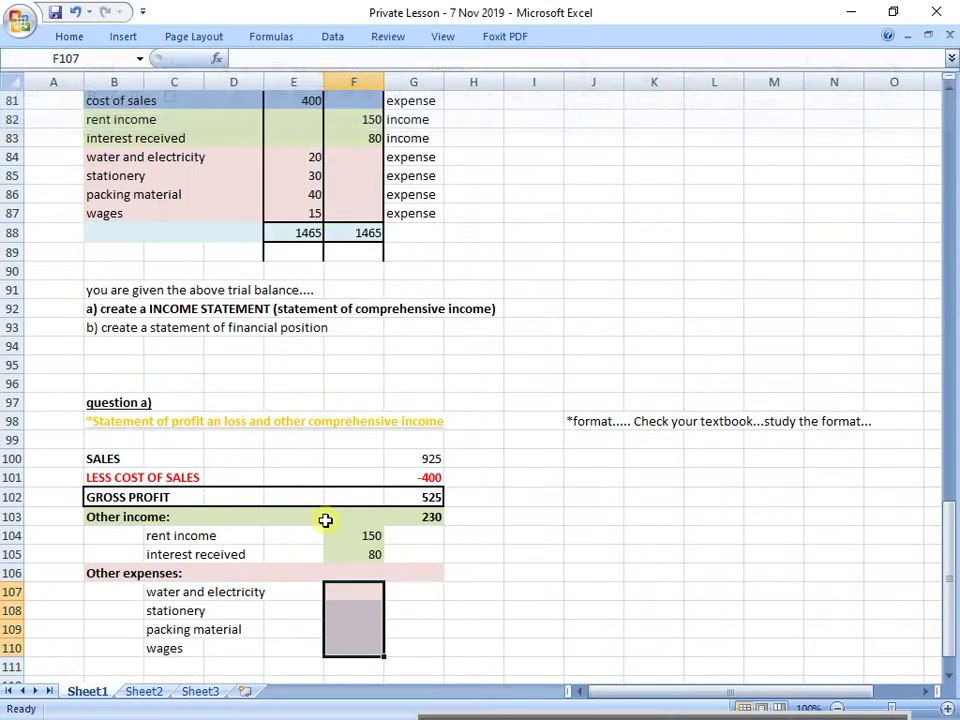
Enter the expense amounts 20, 30, 40 and 15 in F107:F110 for water and electricity, stationery, packing material and wages.
left_click(377, 585)
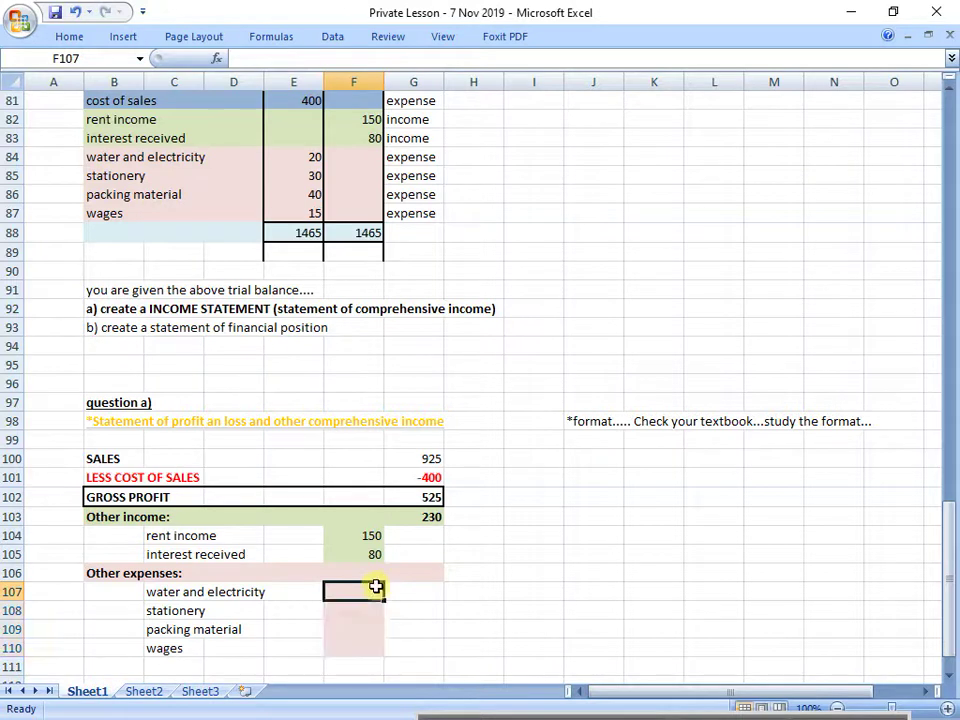
type("2")
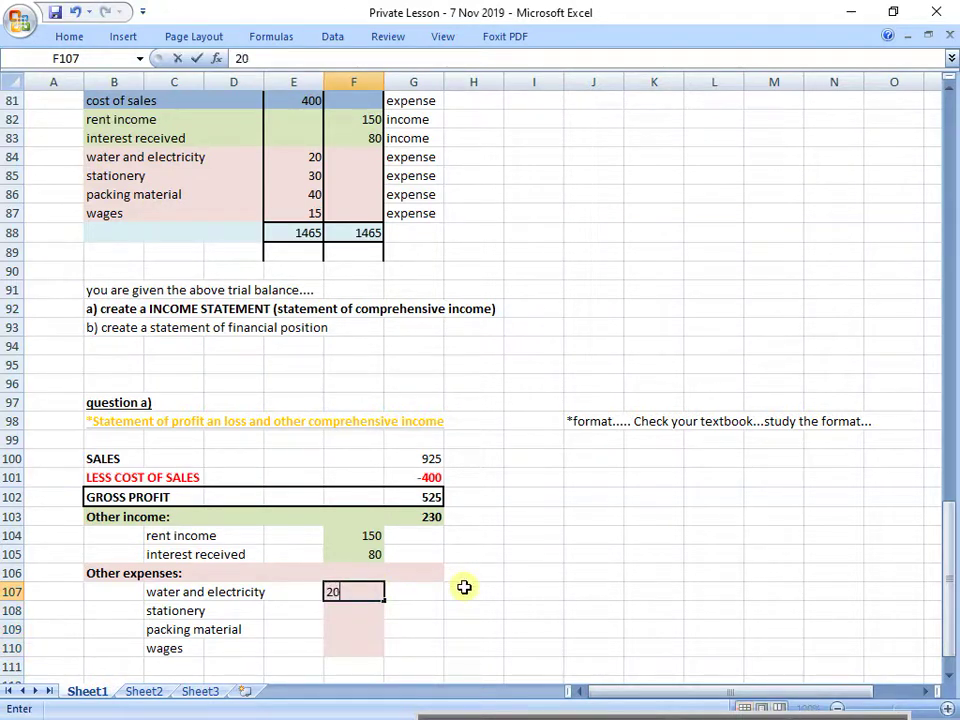
type("0")
key("Return")
type("30")
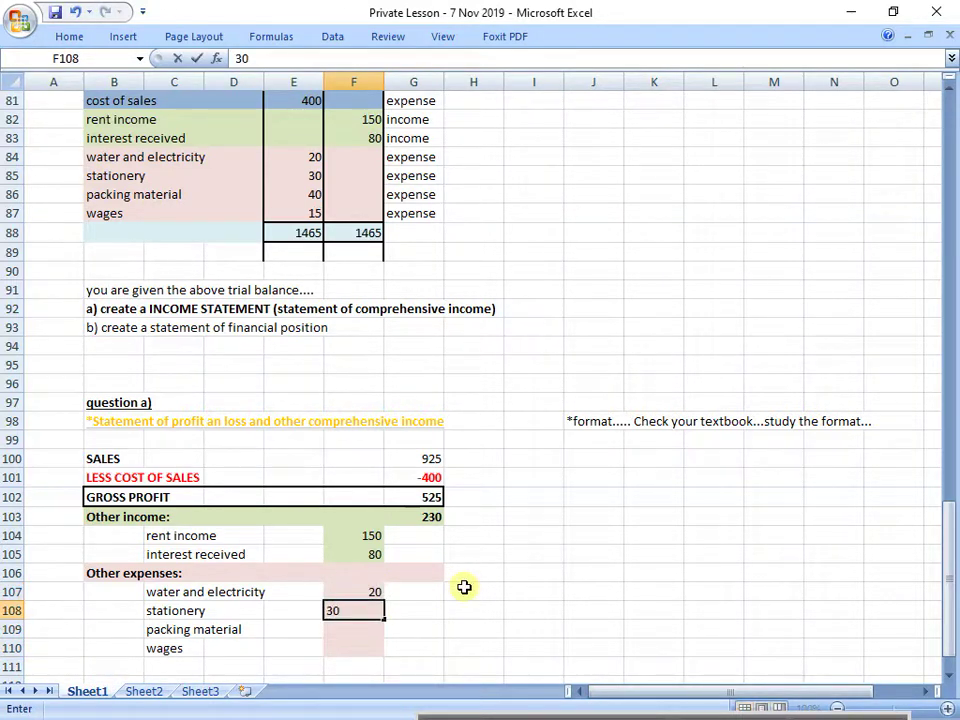
key("Return")
type("40")
key("Return")
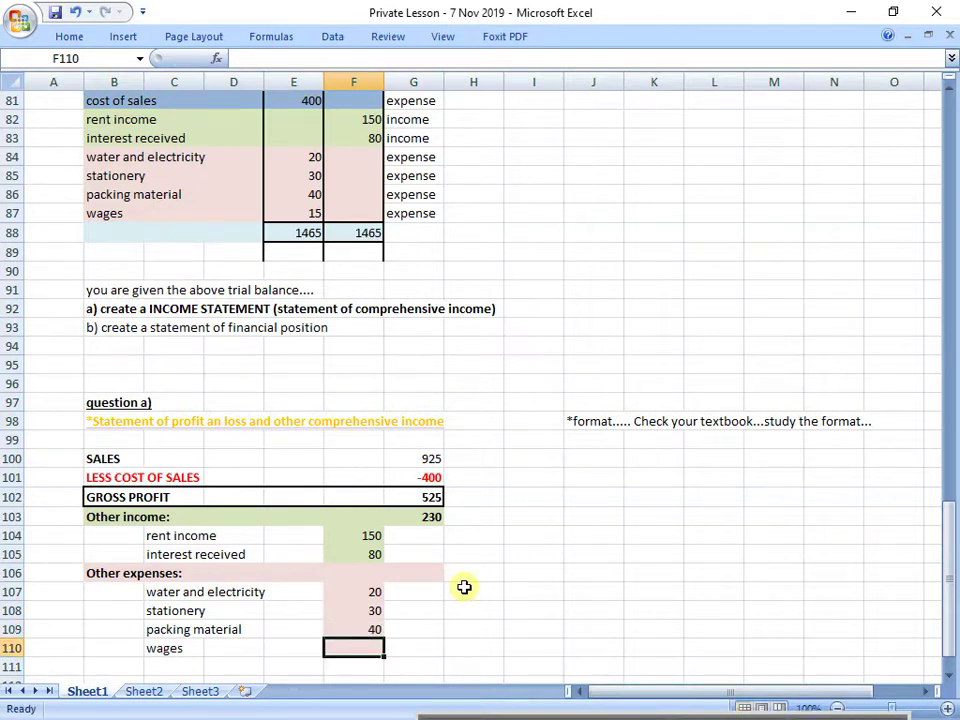
type("15")
key("Return")
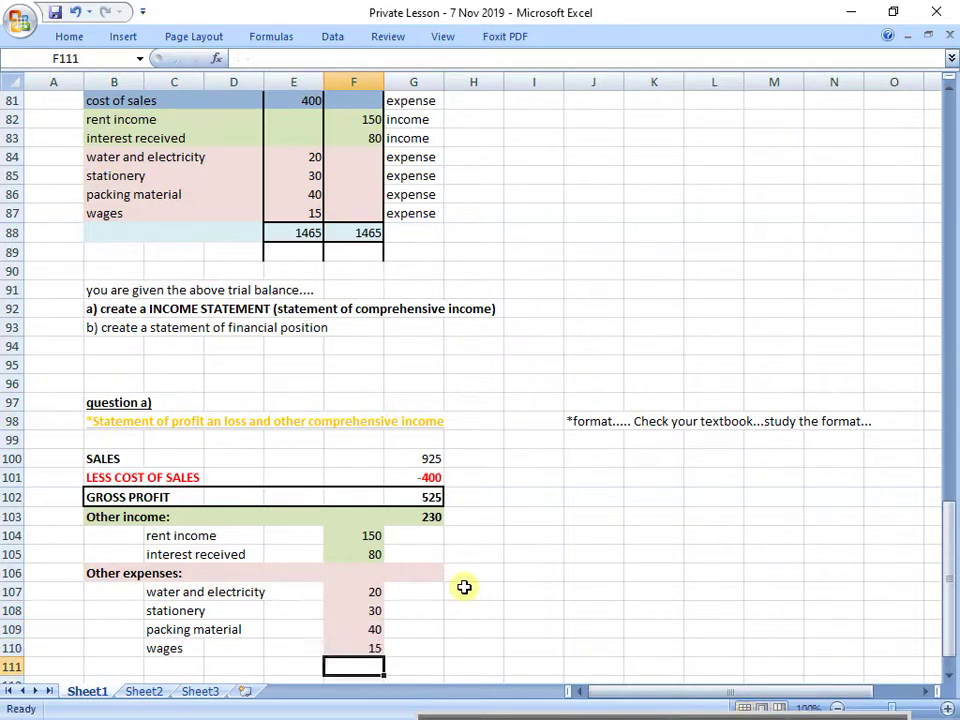
Total the expense amounts in G106 of the Other expenses row with a SUM of F107:F110.
left_click_drag(371, 590, 371, 652)
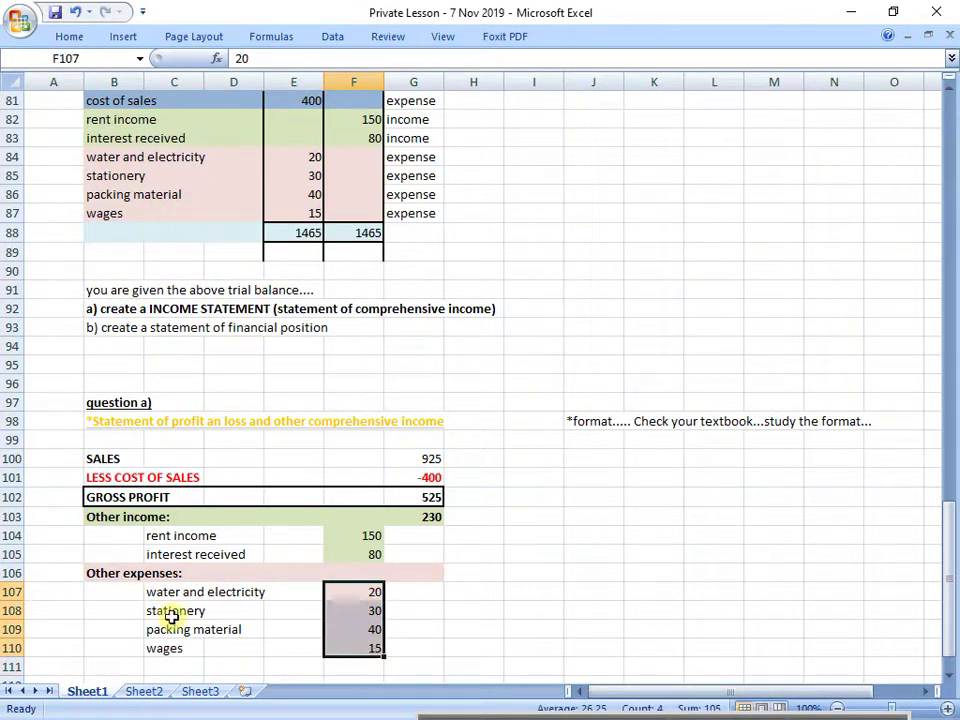
left_click_drag(120, 573, 430, 590)
left_click(430, 573)
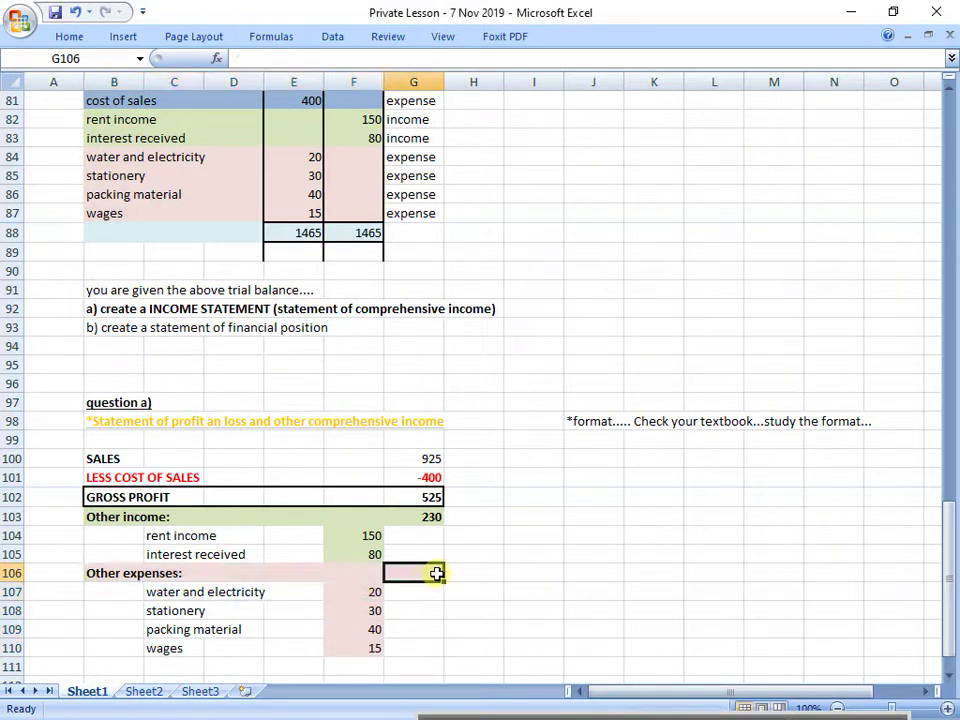
type("=sum(")
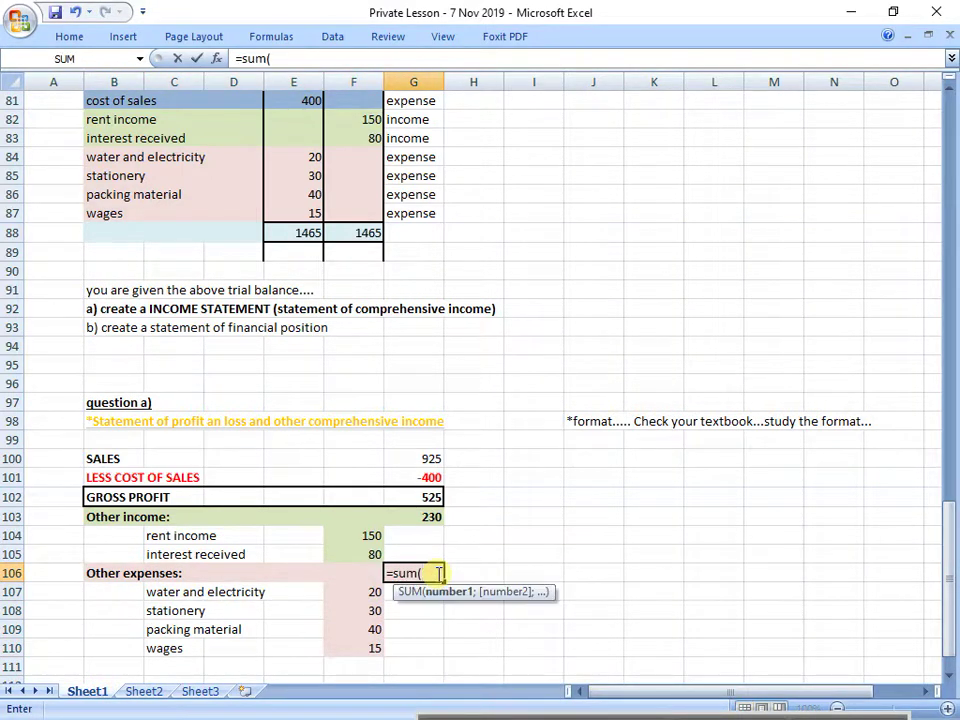
left_click_drag(336, 591, 340, 652)
key("Return")
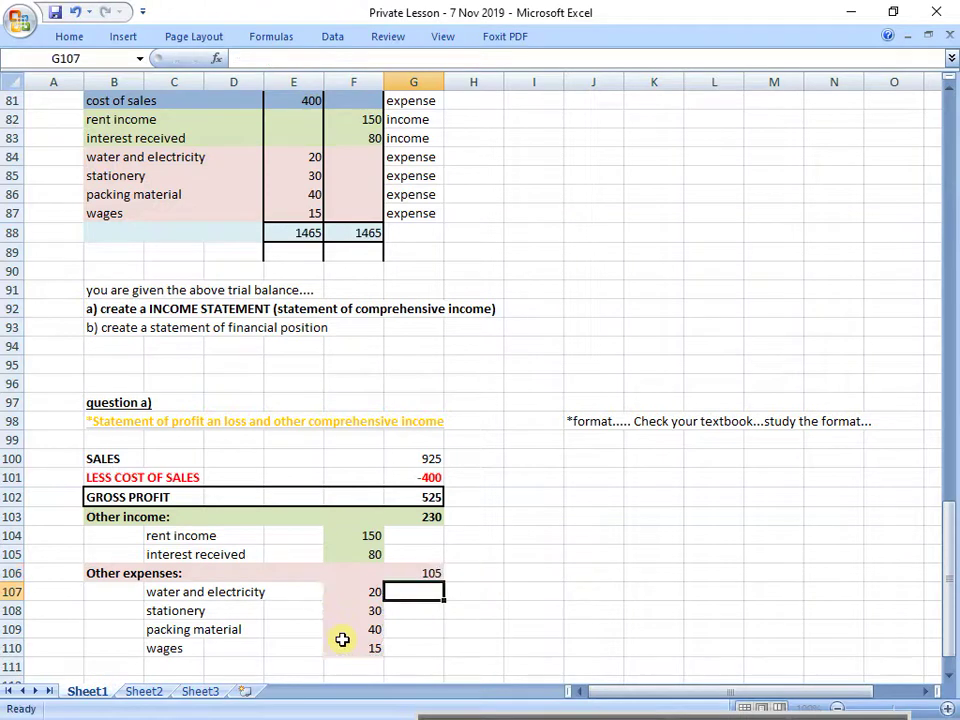
Make the Other expenses total in G106 negative by changing its formula to =-SUM(F107:F110).
left_click(434, 573)
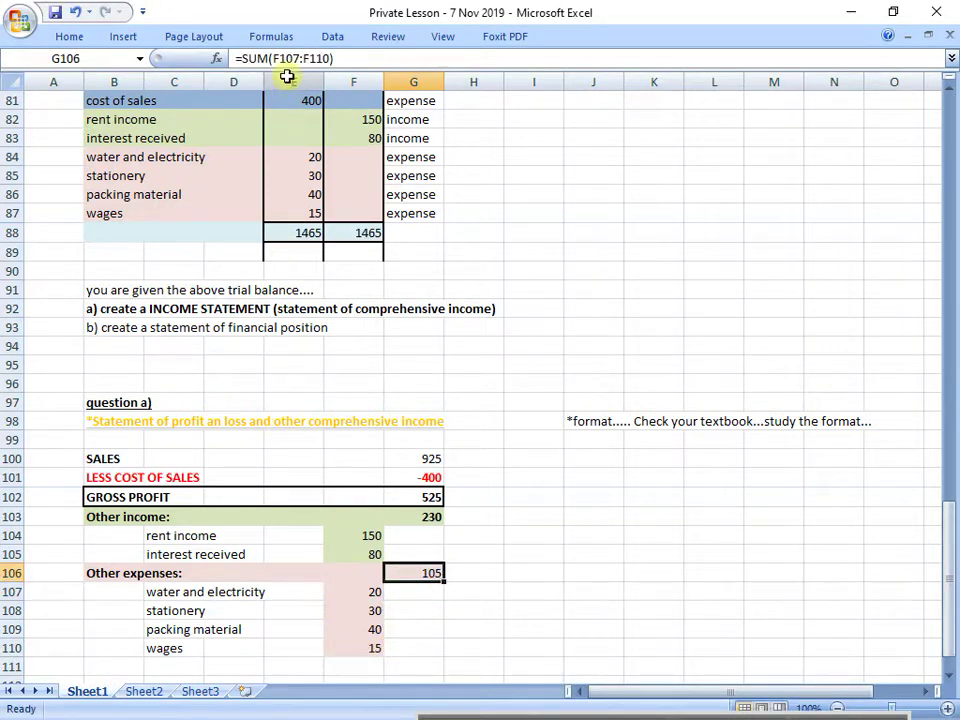
left_click(243, 58)
type("-")
key("Return")
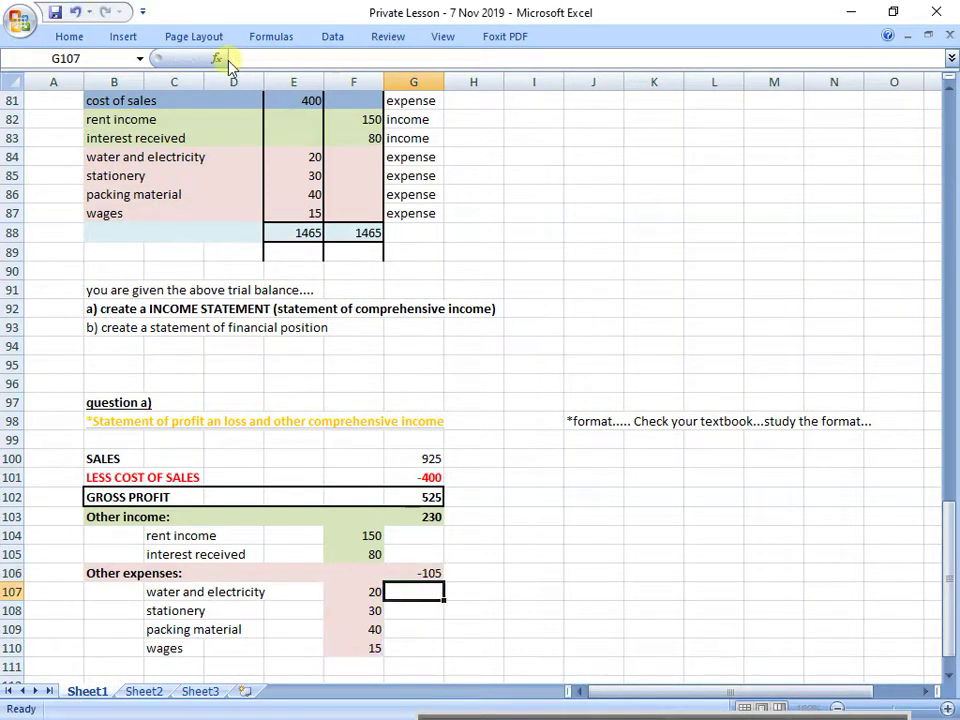
Colour the Other expenses row (B106:G106) text red and make its total in G106 bold.
left_click_drag(96, 574, 420, 576)
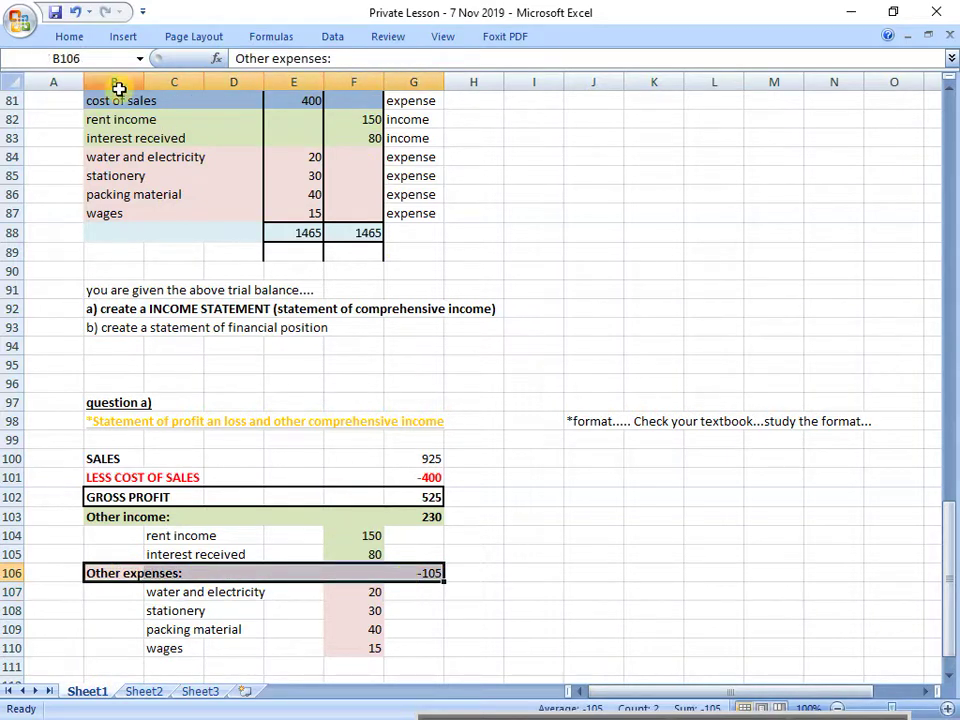
left_click(69, 37)
left_click(240, 101)
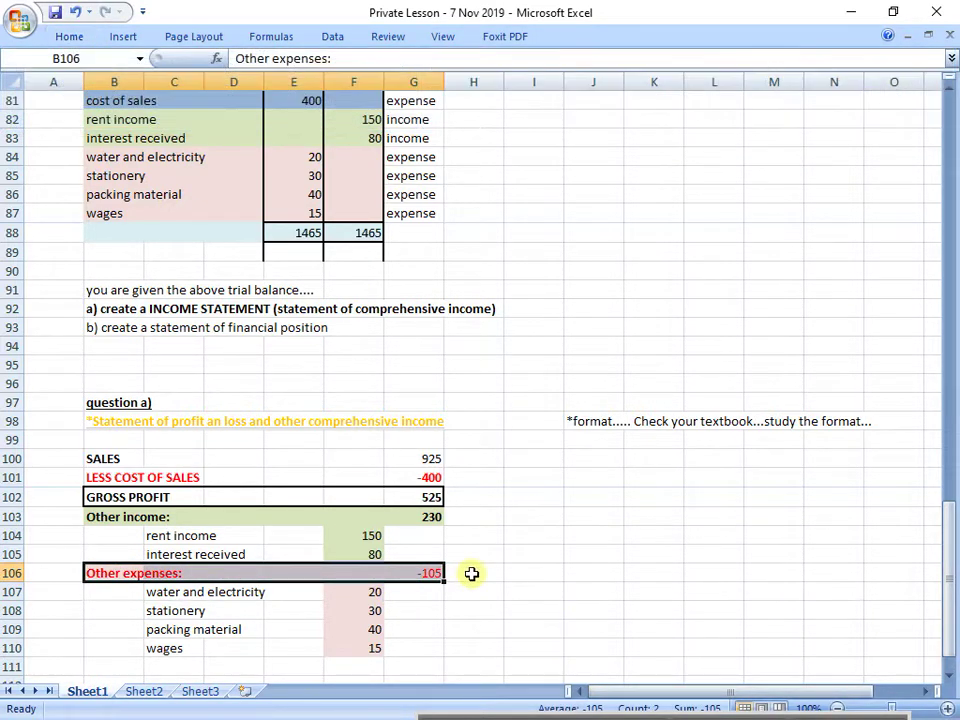
left_click(458, 573)
left_click(426, 576)
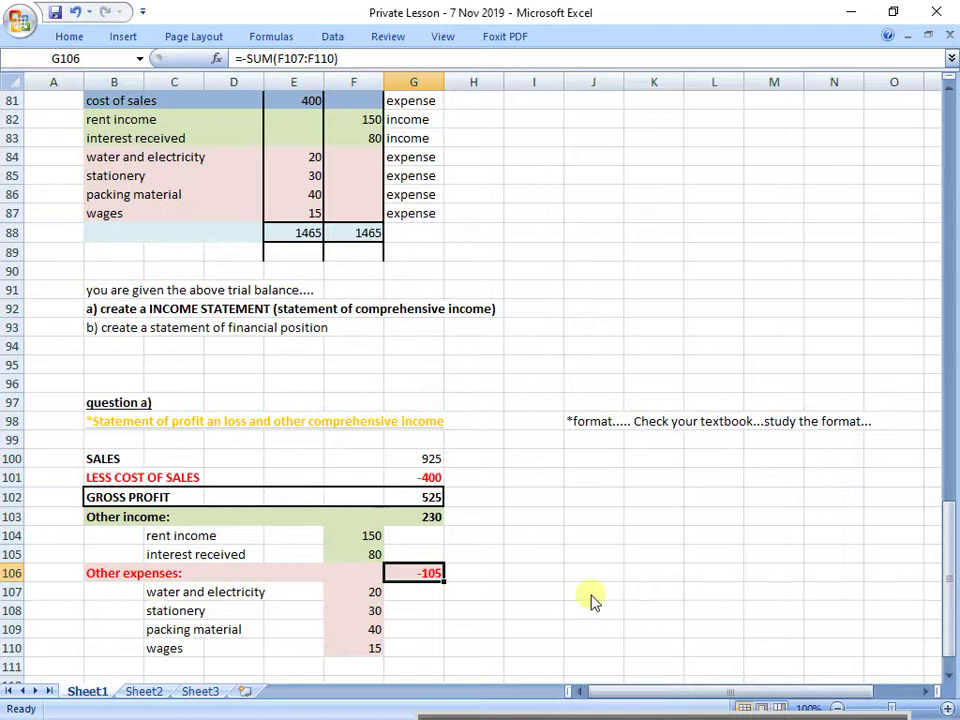
Put a thick box border around the row below wages (B111:G111).
scroll(426, 576, "down", 2)
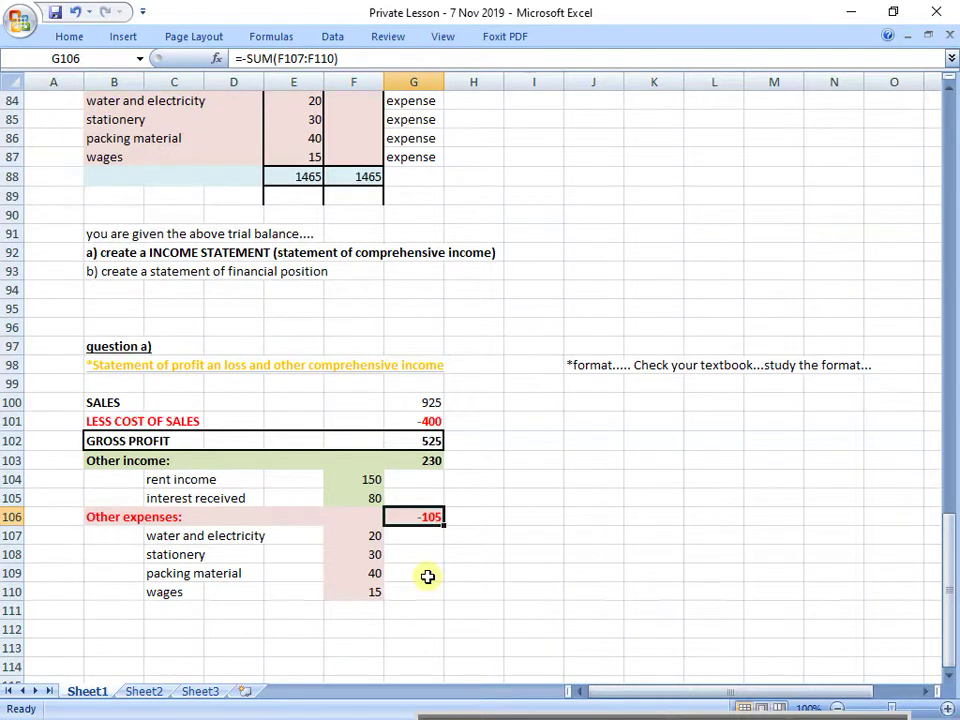
left_click_drag(137, 555, 413, 552)
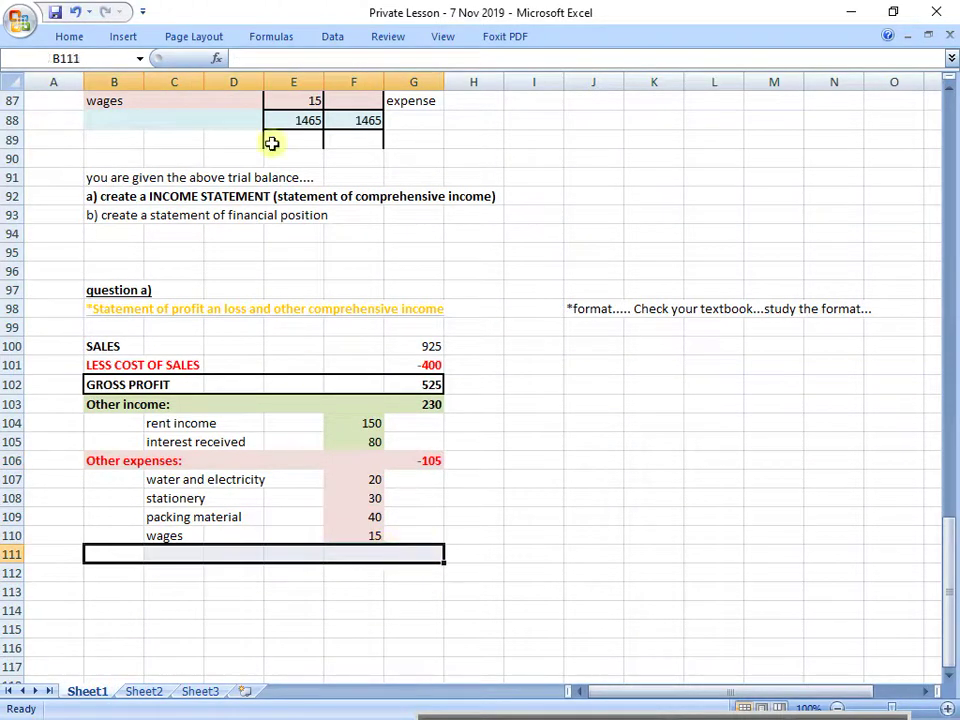
left_click(85, 37)
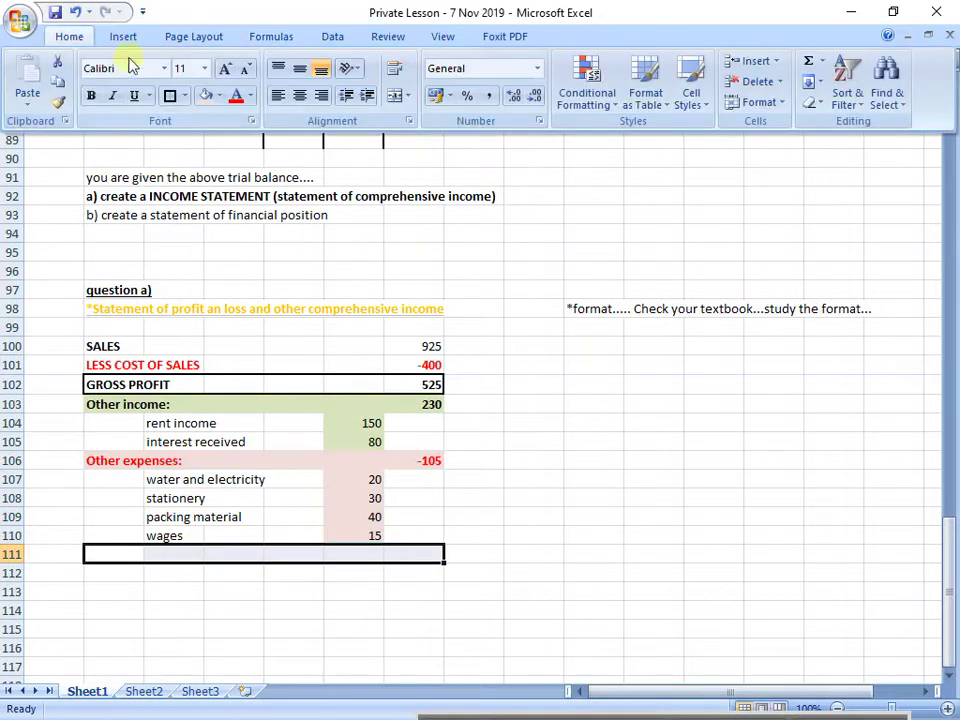
left_click(167, 94)
left_click_drag(113, 630, 110, 605)
Enter the label "Profit/Loss for the year" in B111.
left_click(106, 557)
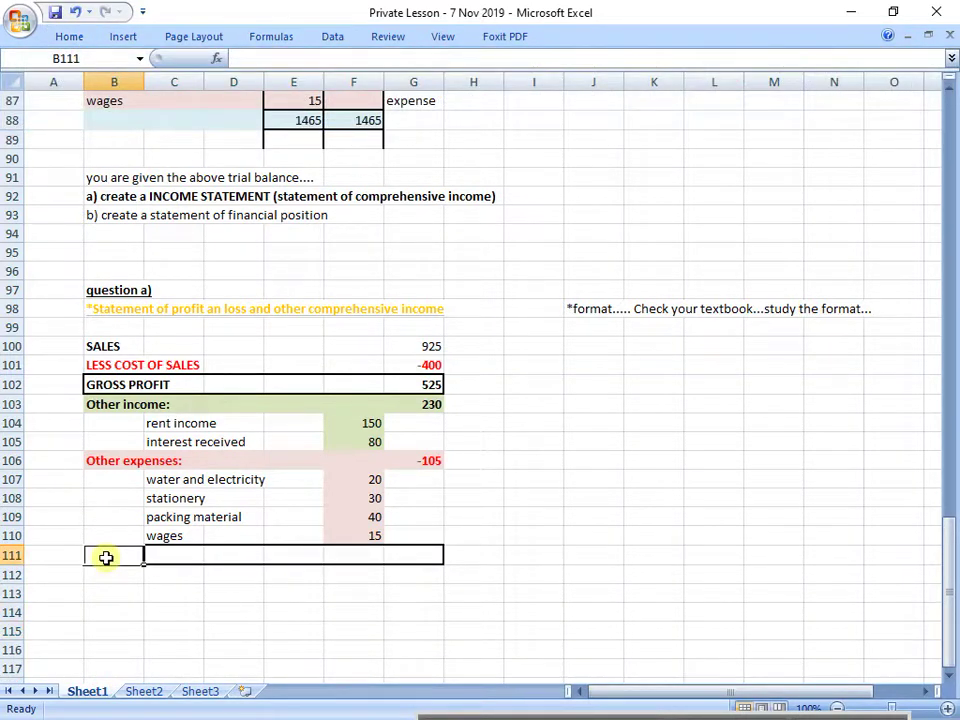
type("Ne")
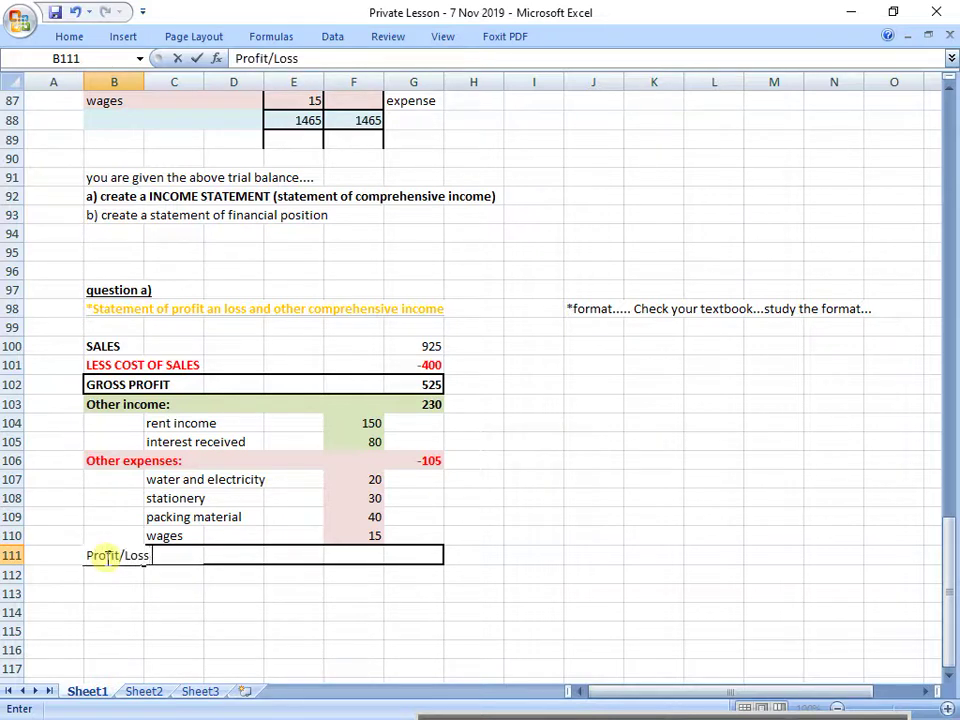
key("Return")
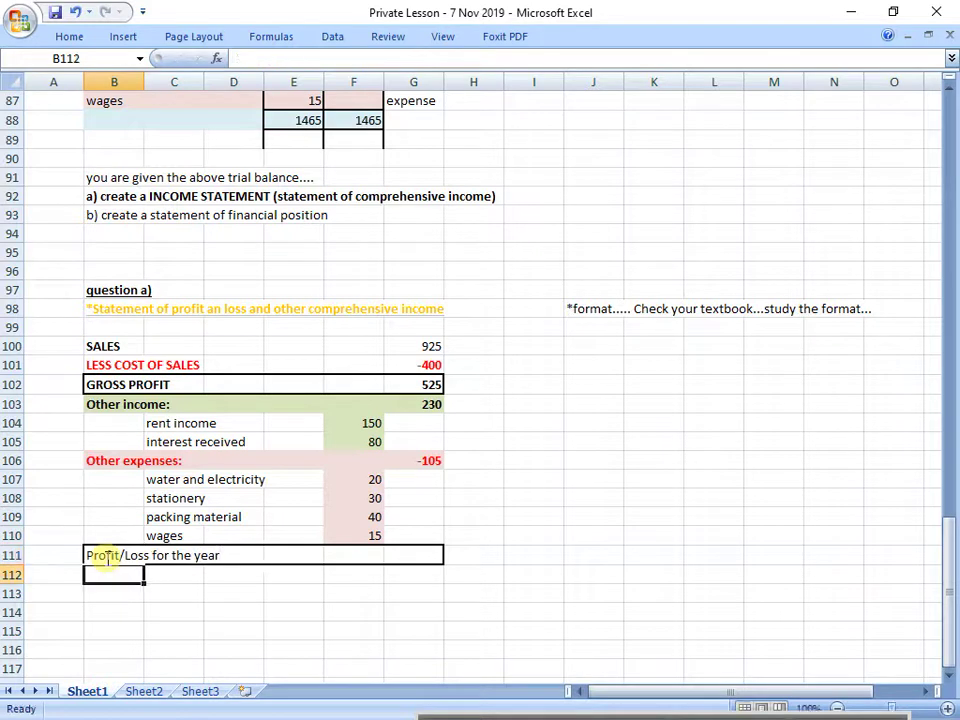
Make the Profit/Loss for the year row (B111:G111) bold and give it a yellow fill.
left_click_drag(106, 557, 430, 562)
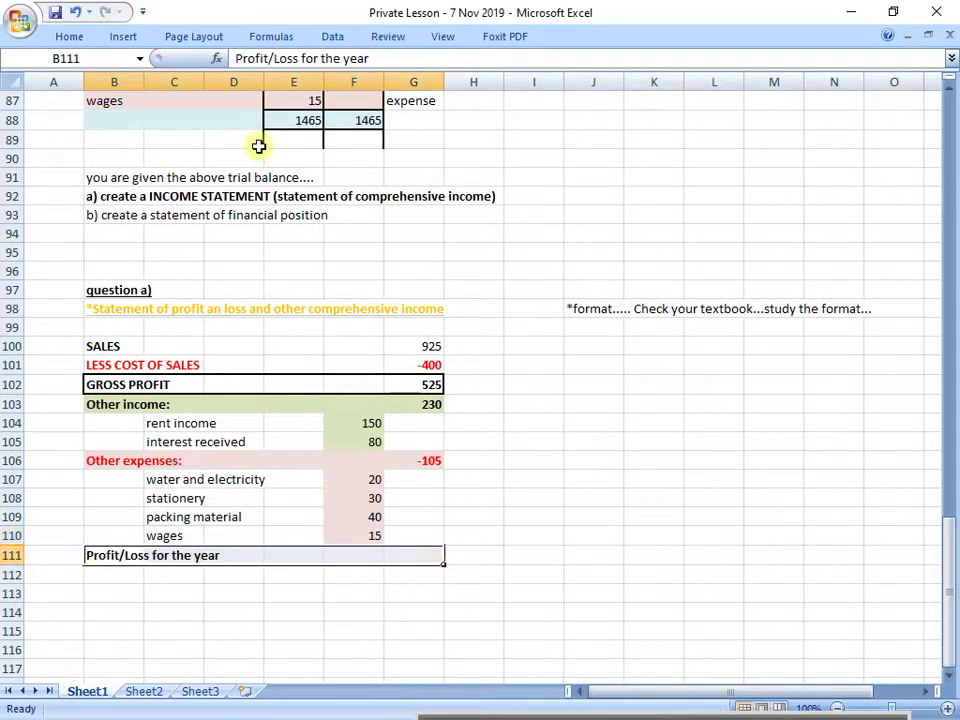
left_click(70, 37)
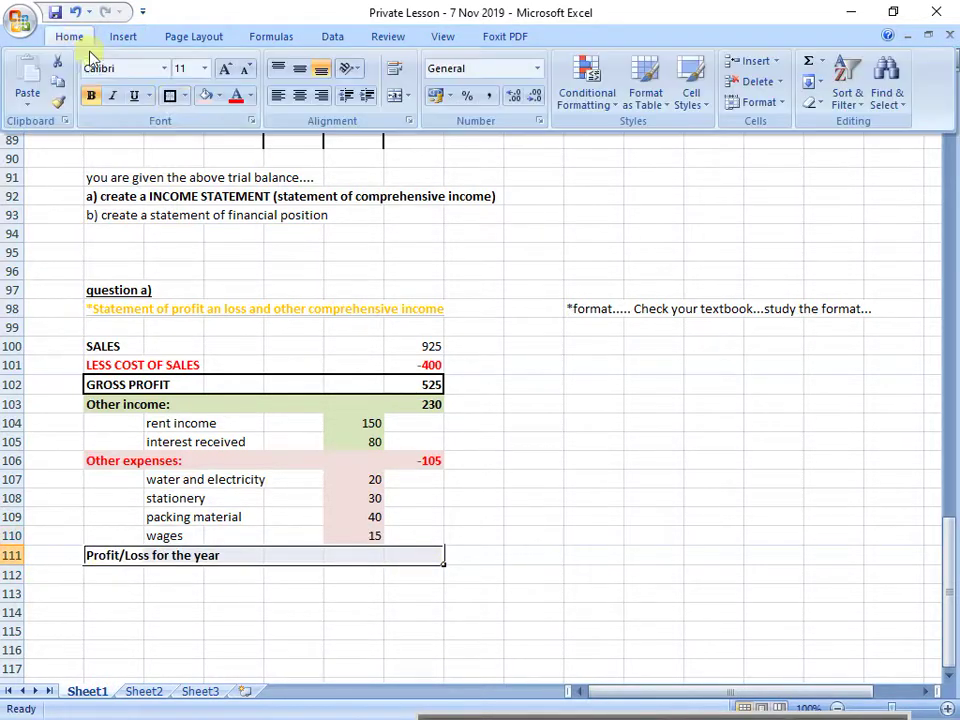
left_click(219, 96)
left_click(252, 236)
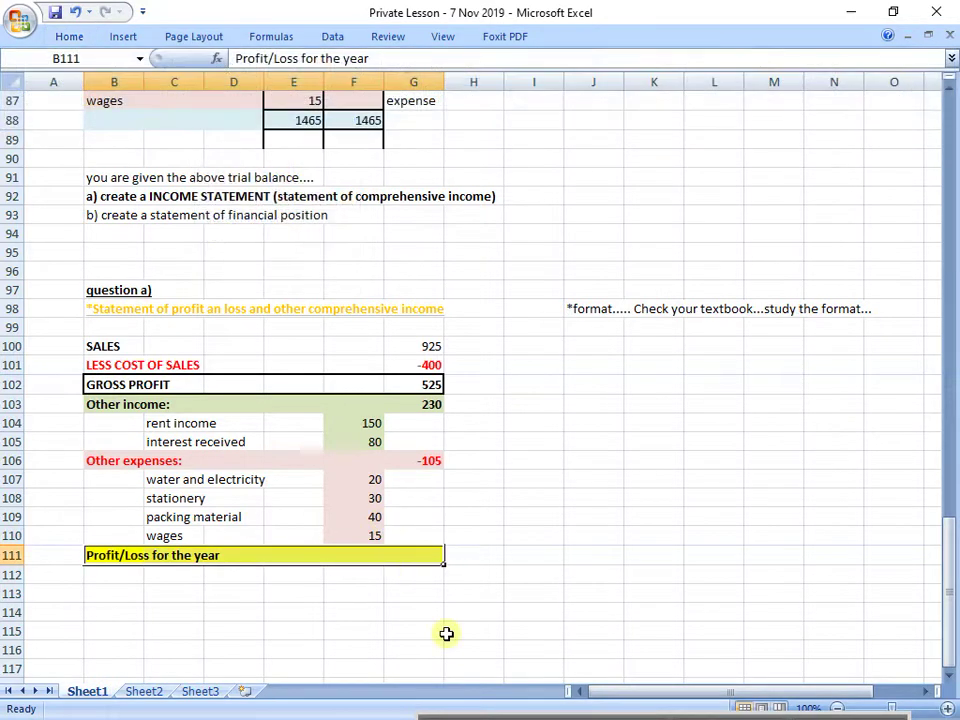
left_click(428, 612)
Calculate the profit or loss for the year in G111 with the formula =G102+G103+G106.
left_click(423, 558)
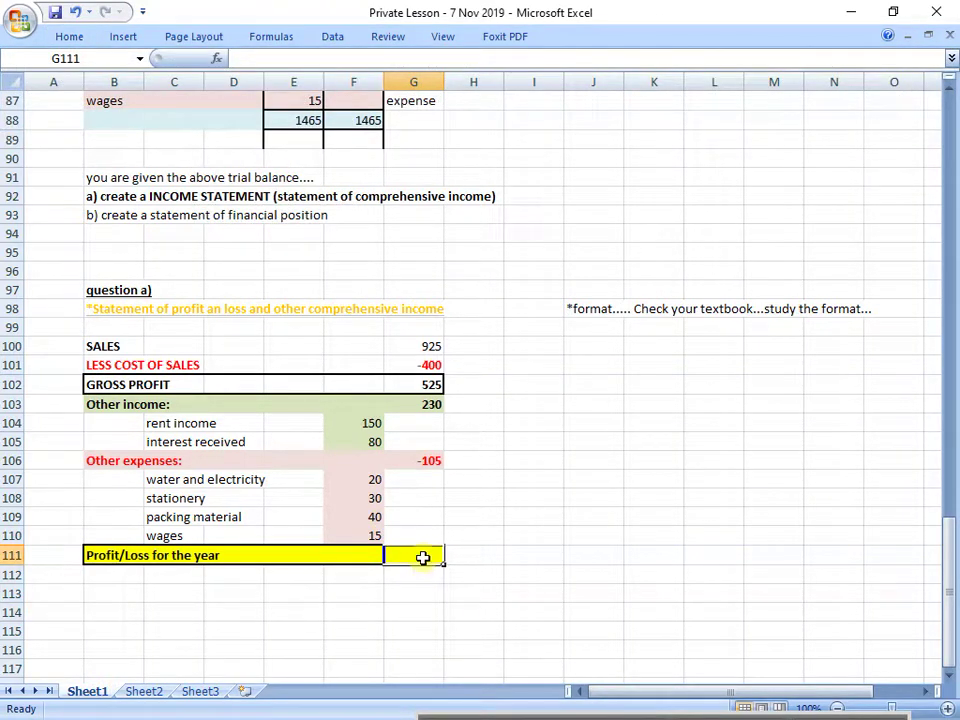
type("=")
left_click(429, 386)
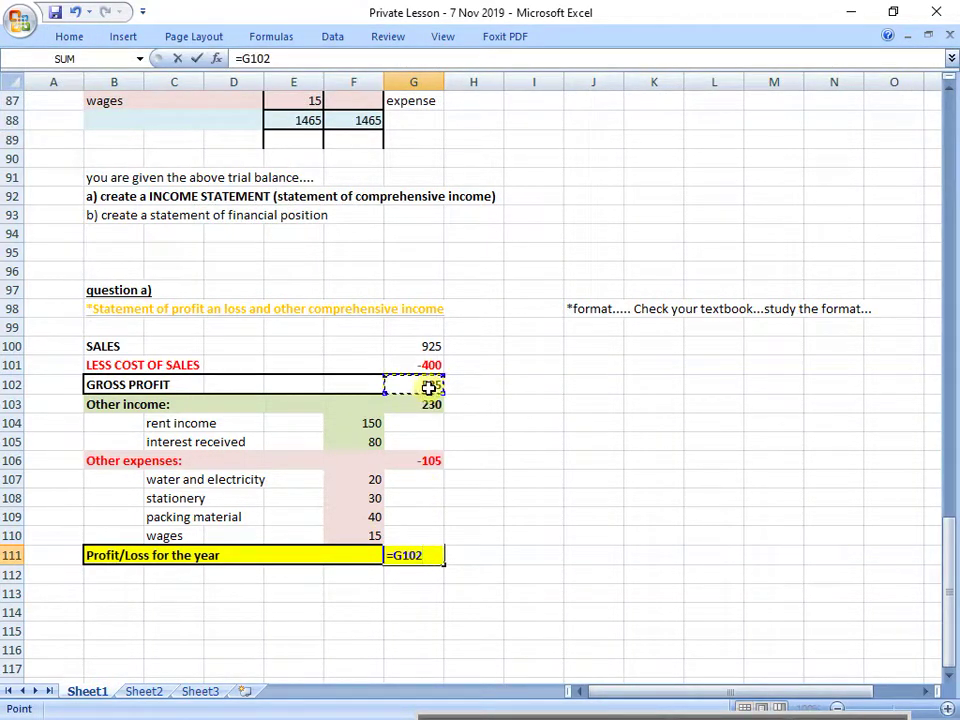
type("+")
left_click(428, 405)
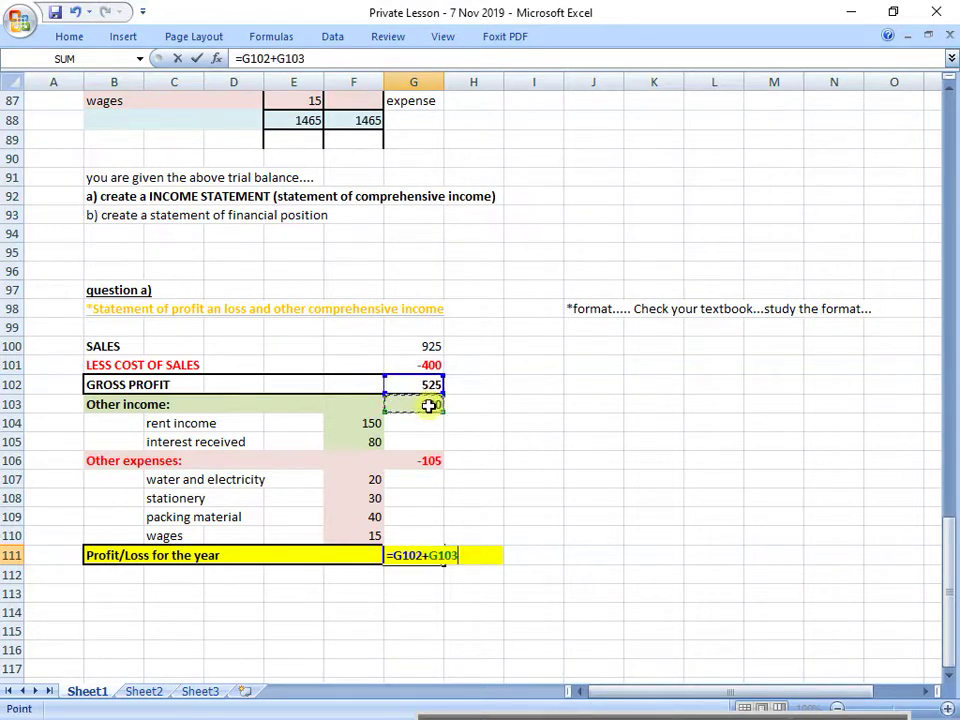
type("+")
left_click(425, 460)
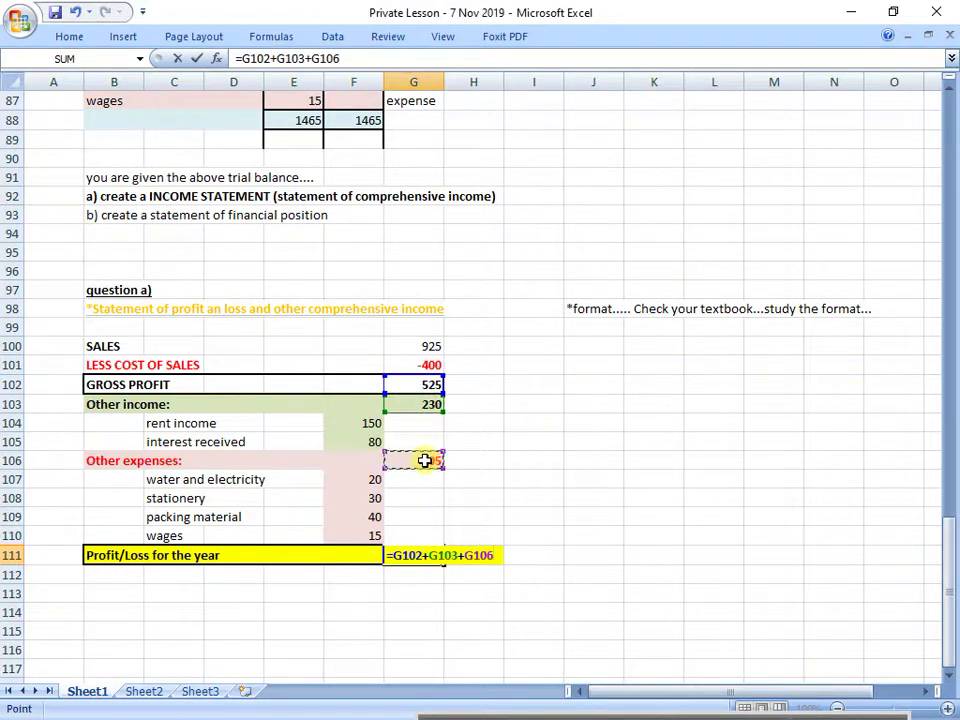
key("Return")
left_click(429, 553)
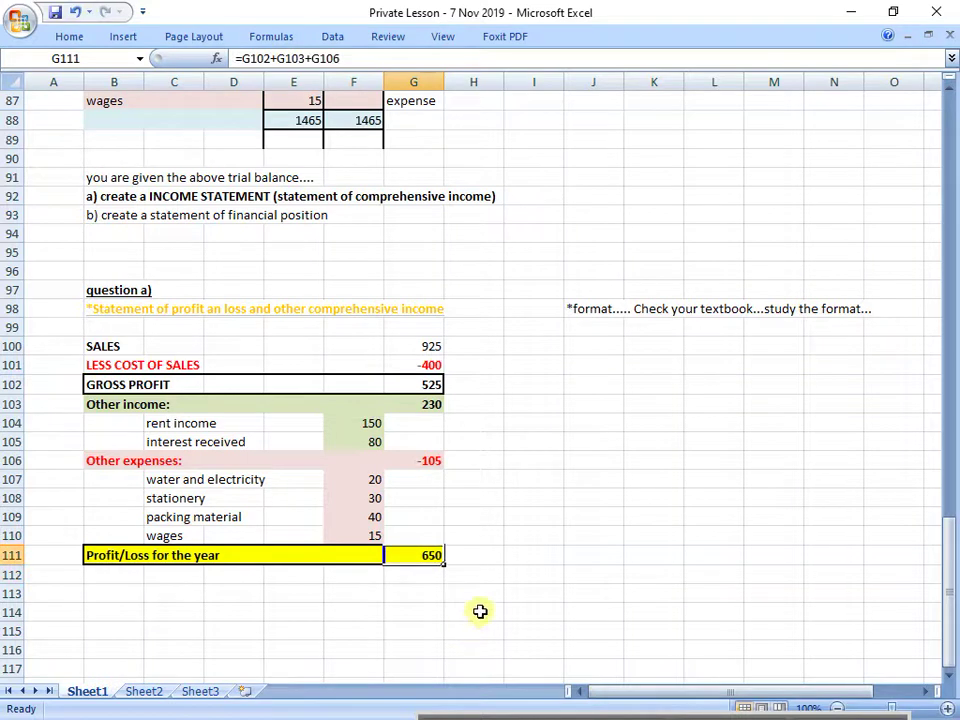
Add the note "this is the profit for the year..." in H111 beside the profit figure.
left_click(486, 554)
type("this is the profit f")
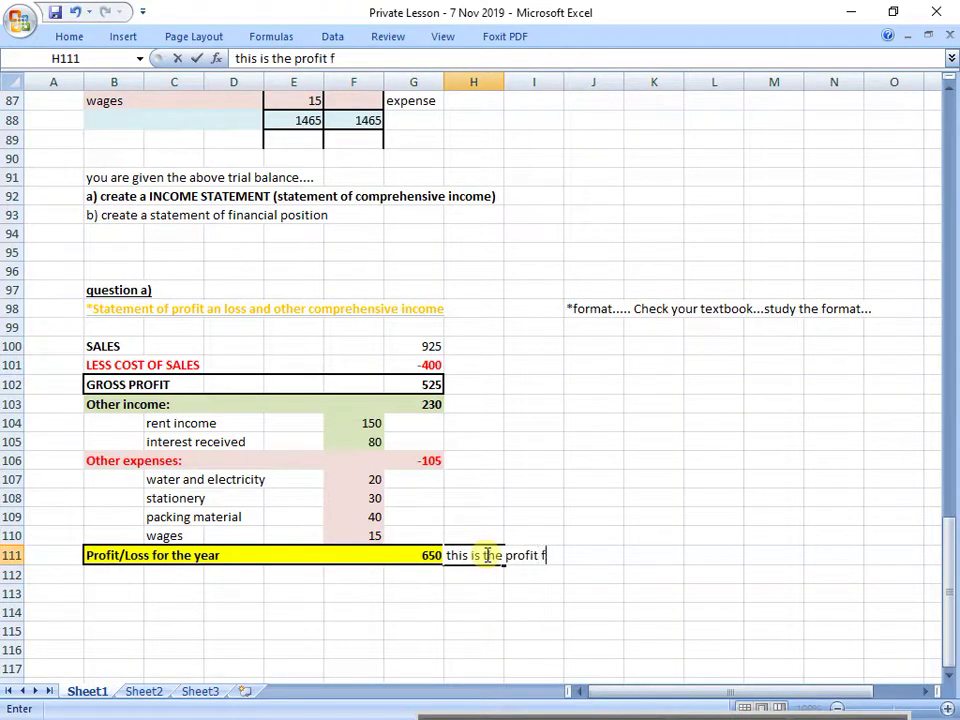
type("or the year.")
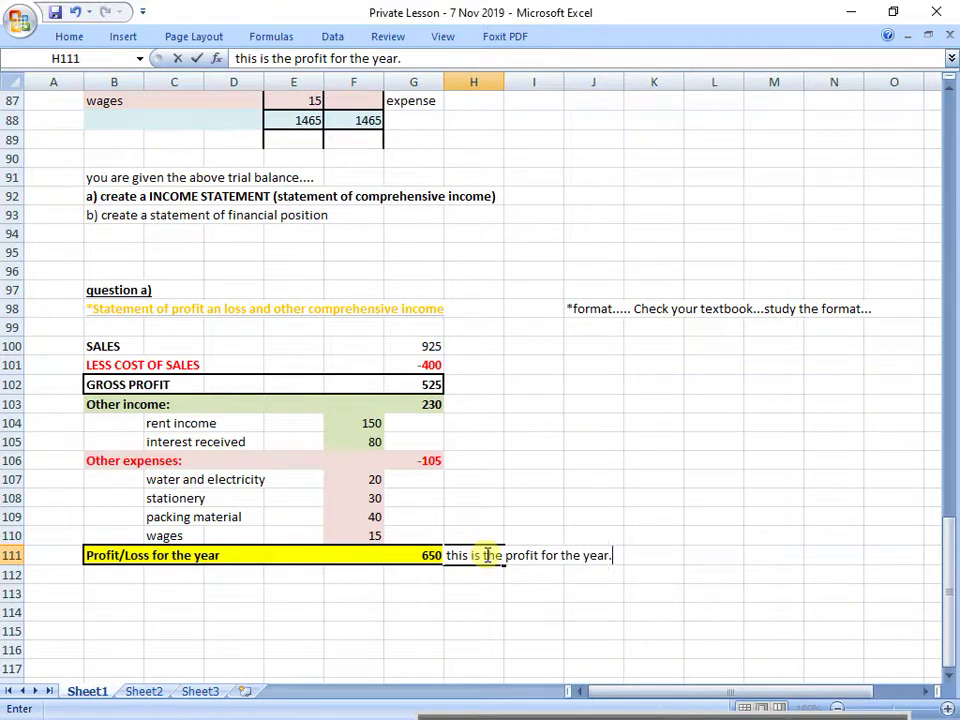
type("..")
key("Return")
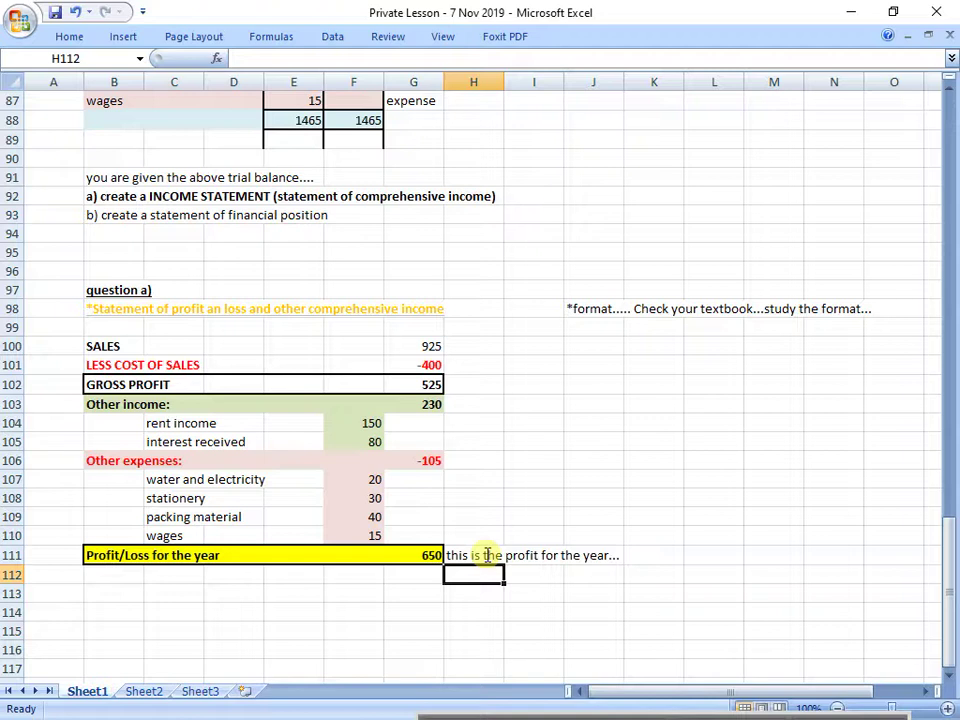
left_click(510, 557)
Enter the profit rule in J113:J114 as "PROFIT = INCOME - EXPENSES..." and "when INCOME > EXPENSES".
left_click(664, 593)
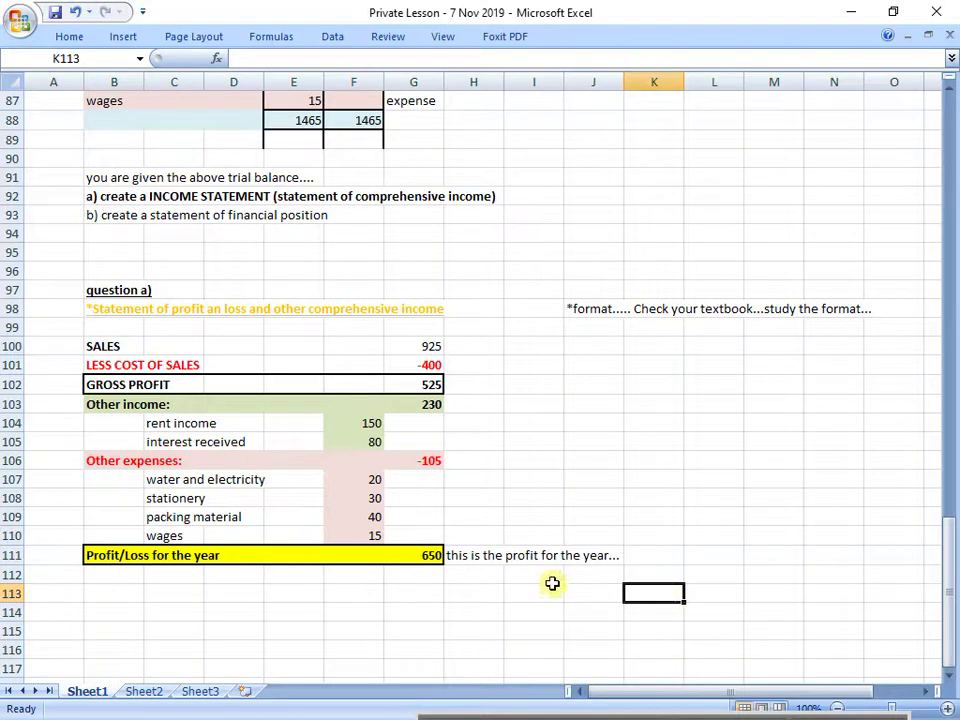
key("Left")
type("P")
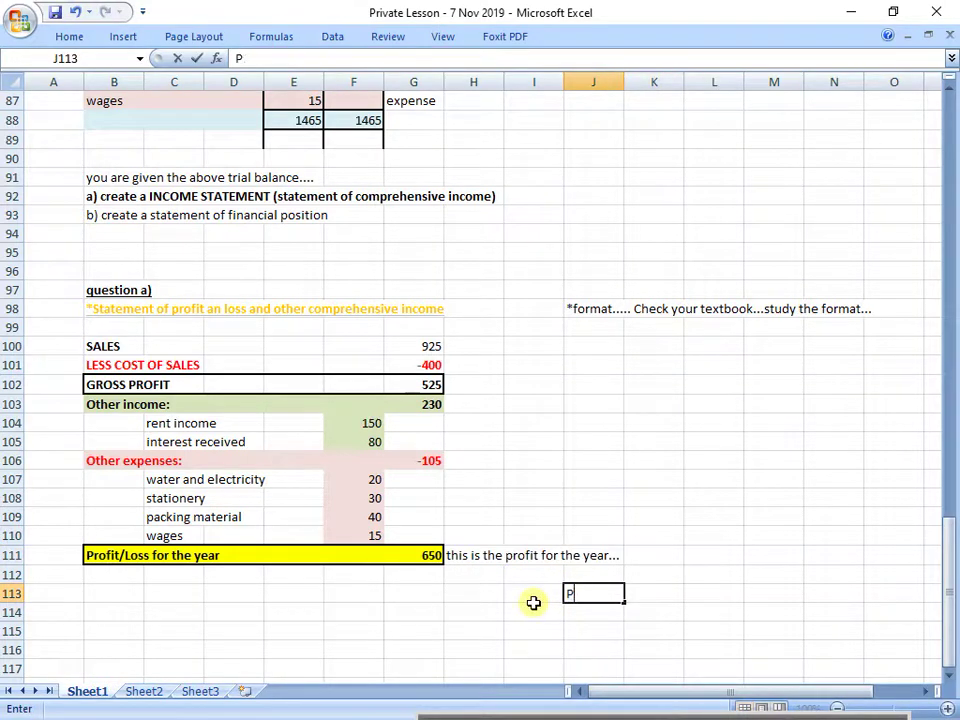
type("FOFIT = INC")
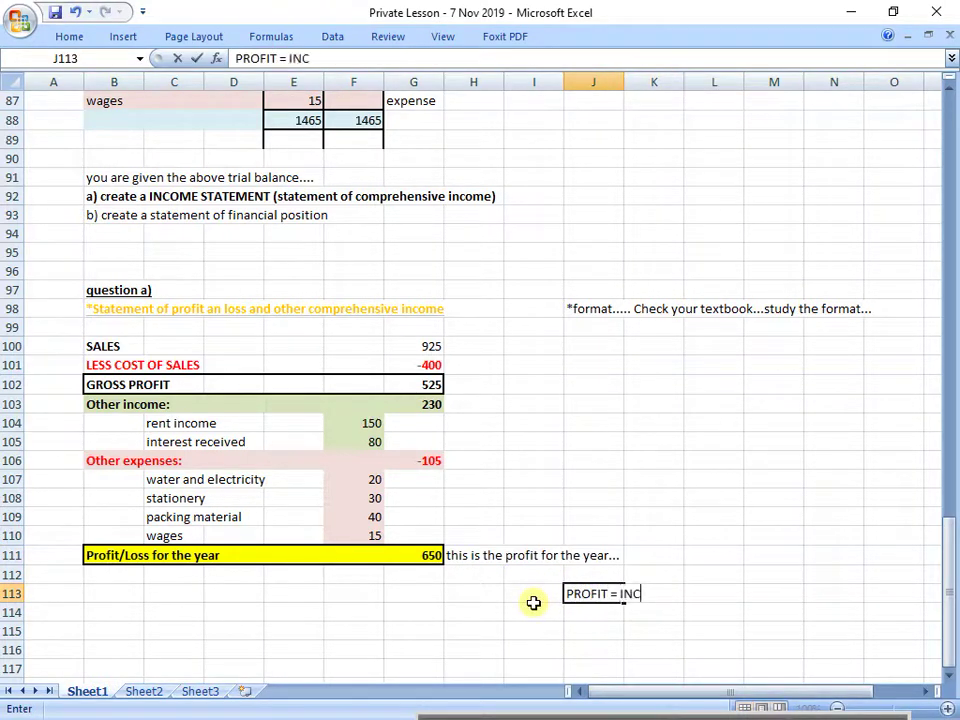
type("OME - EXPENSES...")
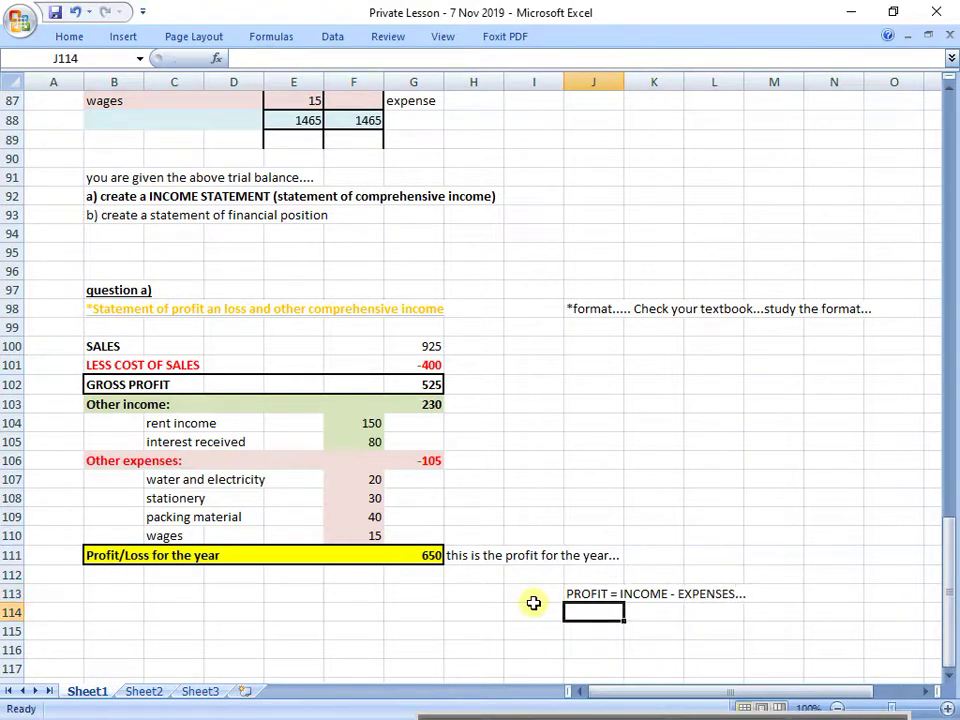
type("when INCOME > EXPENSES")
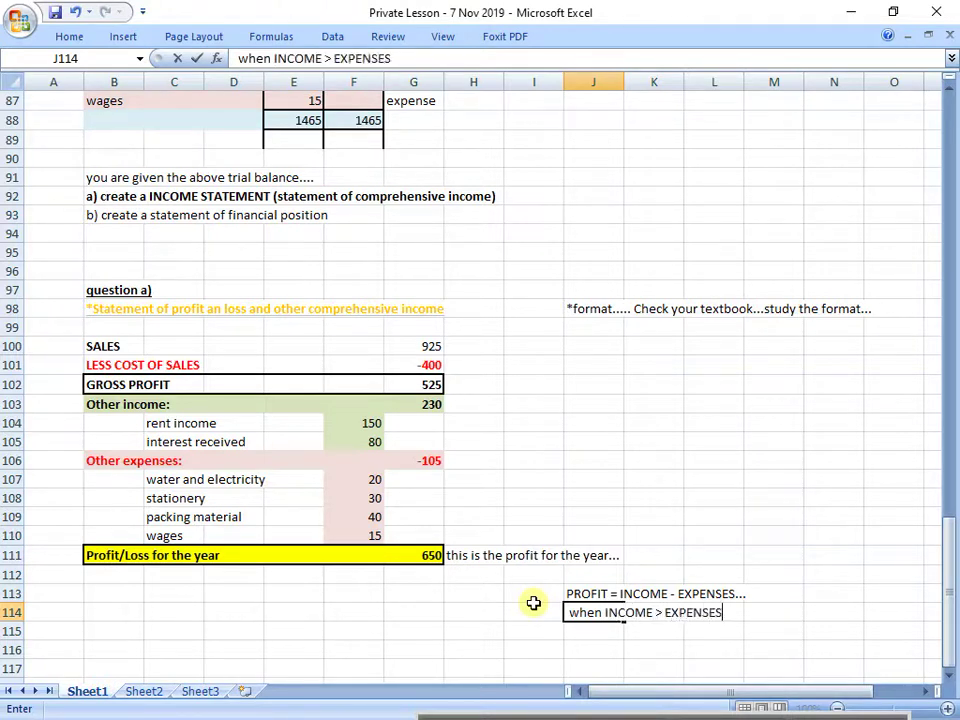
key("Return")
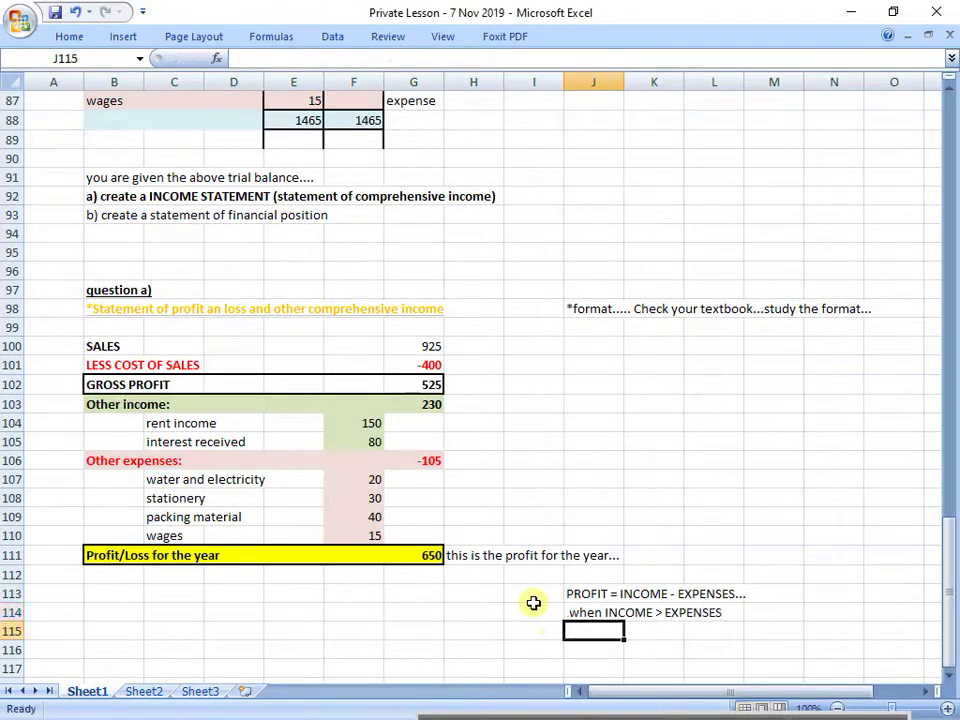
Enter the loss rule in J116:J117 as "LOSS = INCOME - EXPENSES but" and "EXPENSES > INCOME".
left_click(582, 652)
type("LOSS = INCOME - EXPENSES  but")
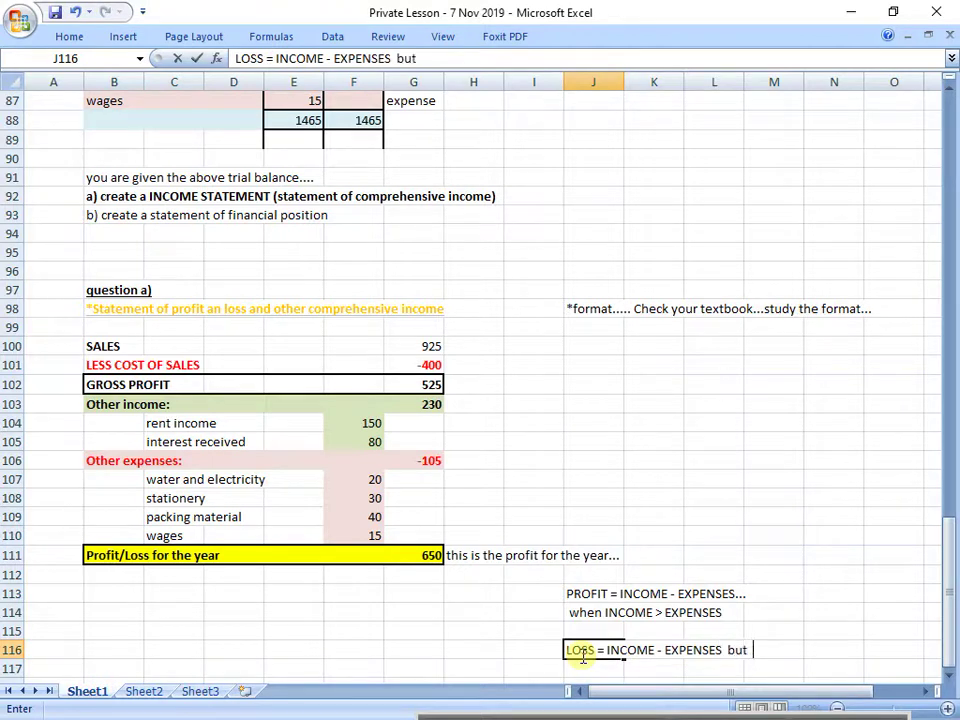
key("Return")
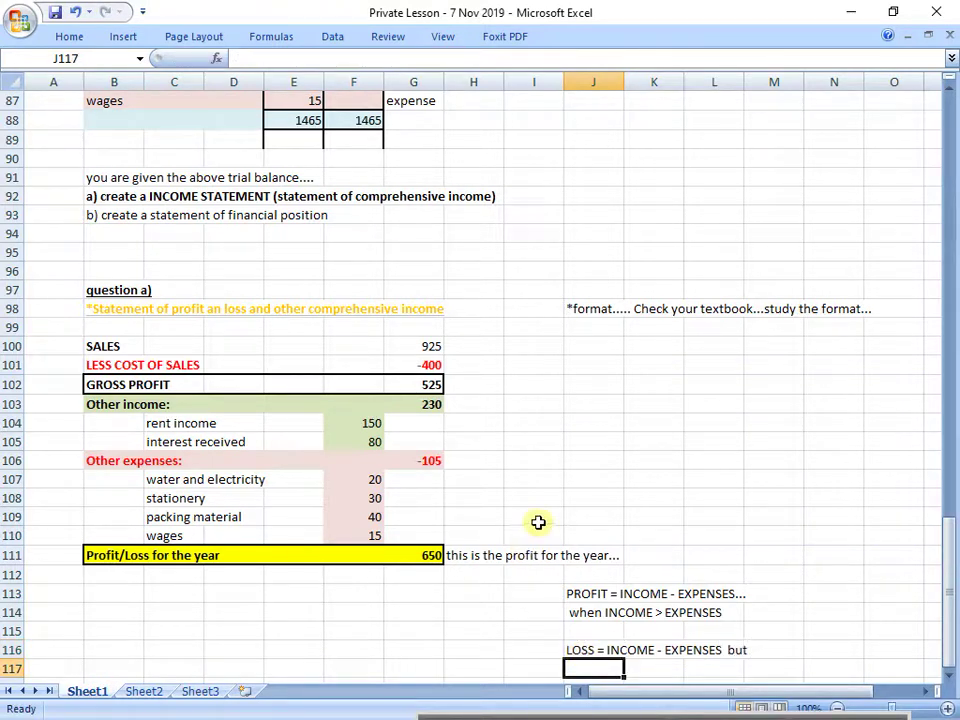
type("EXPENSES > I")
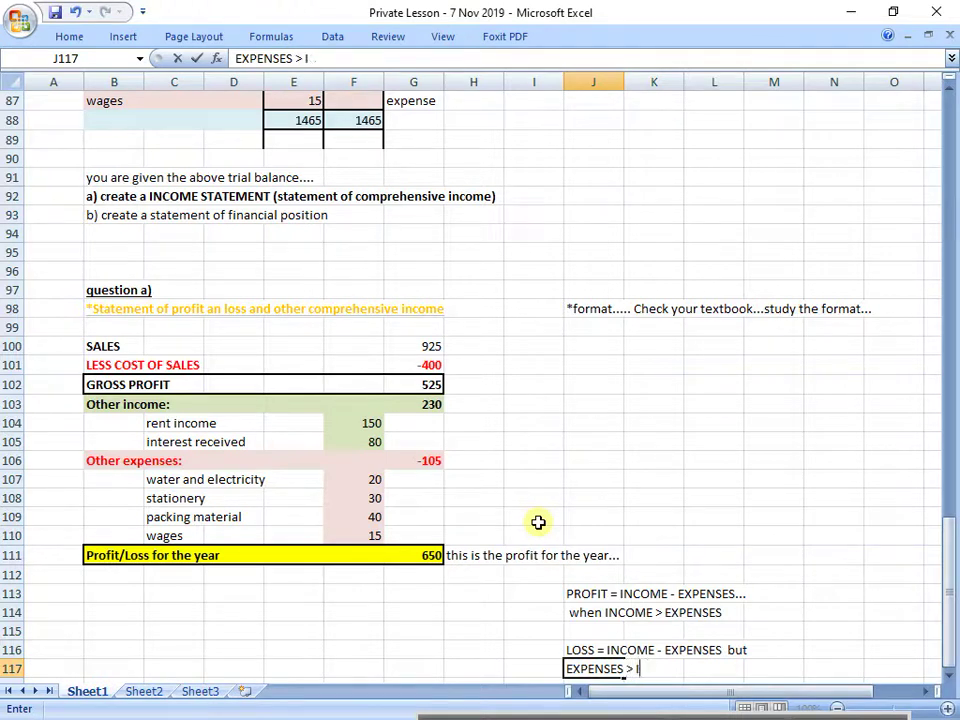
type("NCOME")
key("Return")
Make the profit rule in J113:L114 bold and colour its text green.
left_click_drag(580, 572, 681, 596)
key("ctrl+b")
left_click_drag(474, 441, 474, 403)
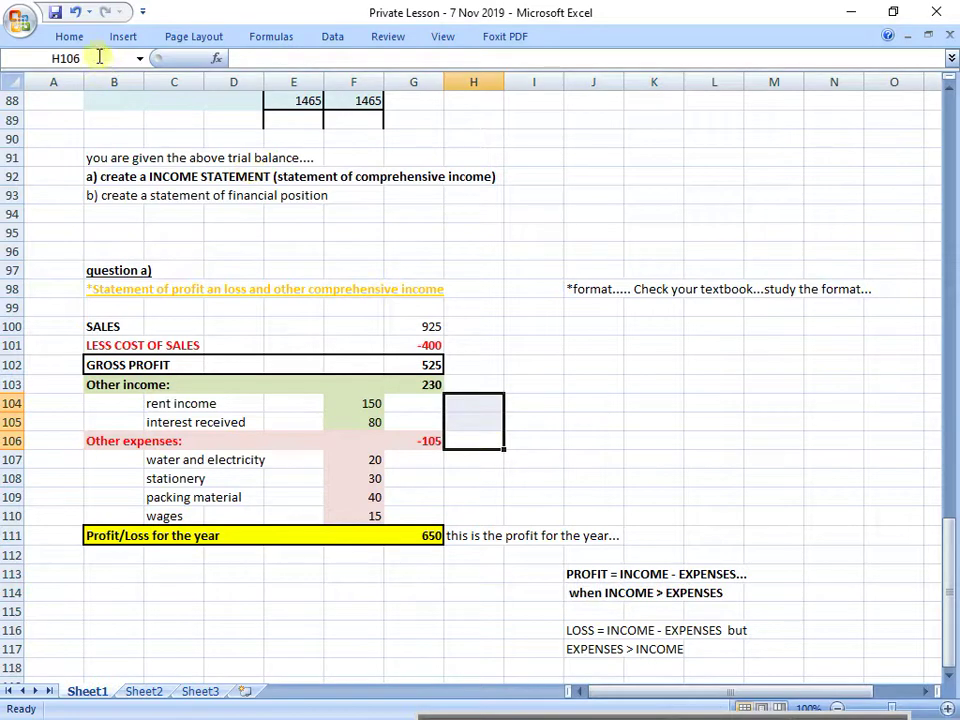
left_click(72, 36)
left_click(249, 95)
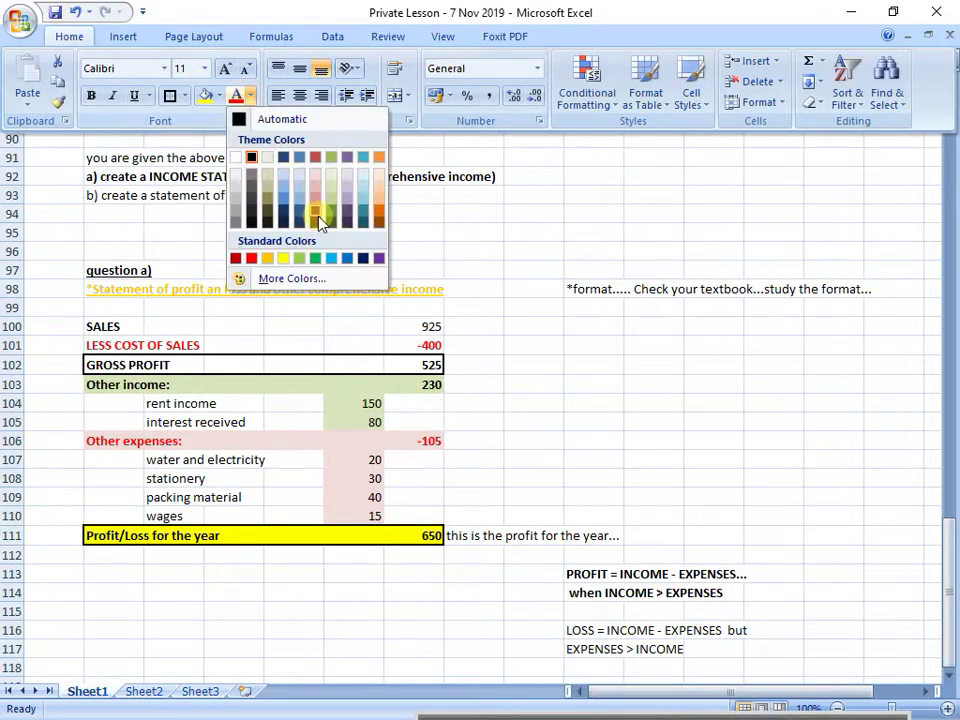
left_click(318, 259)
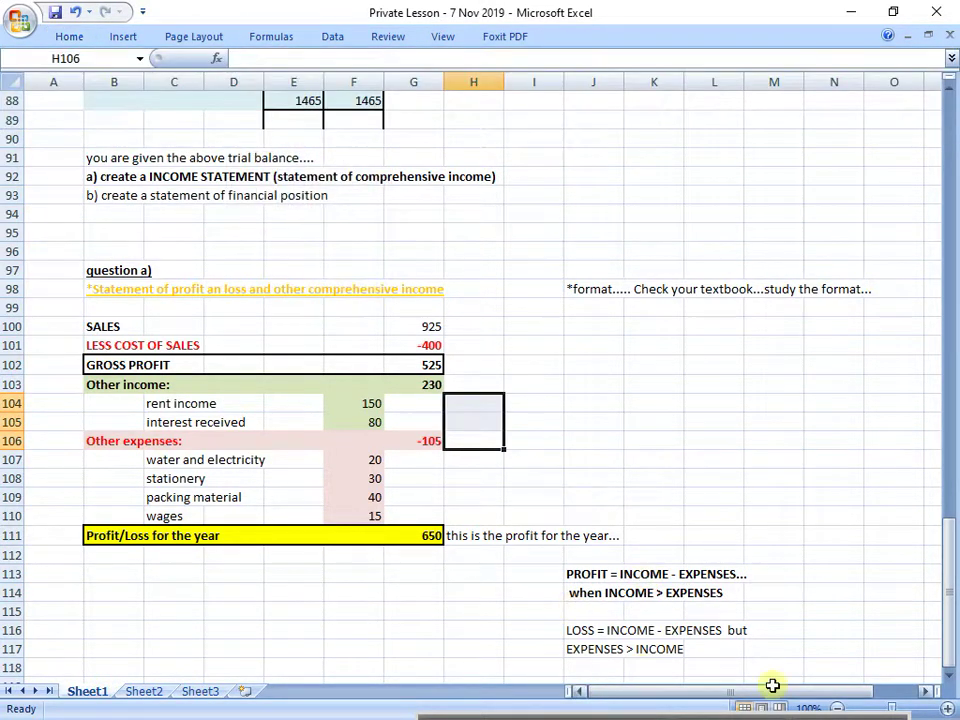
left_click(645, 630)
left_click_drag(574, 574, 740, 594)
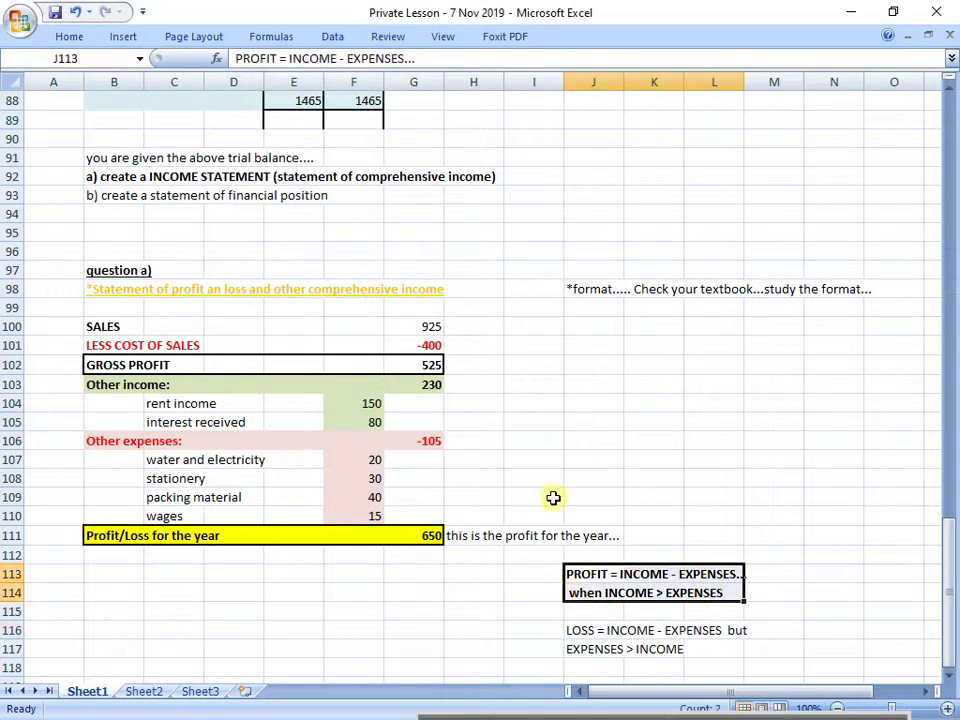
left_click(70, 36)
left_click(234, 96)
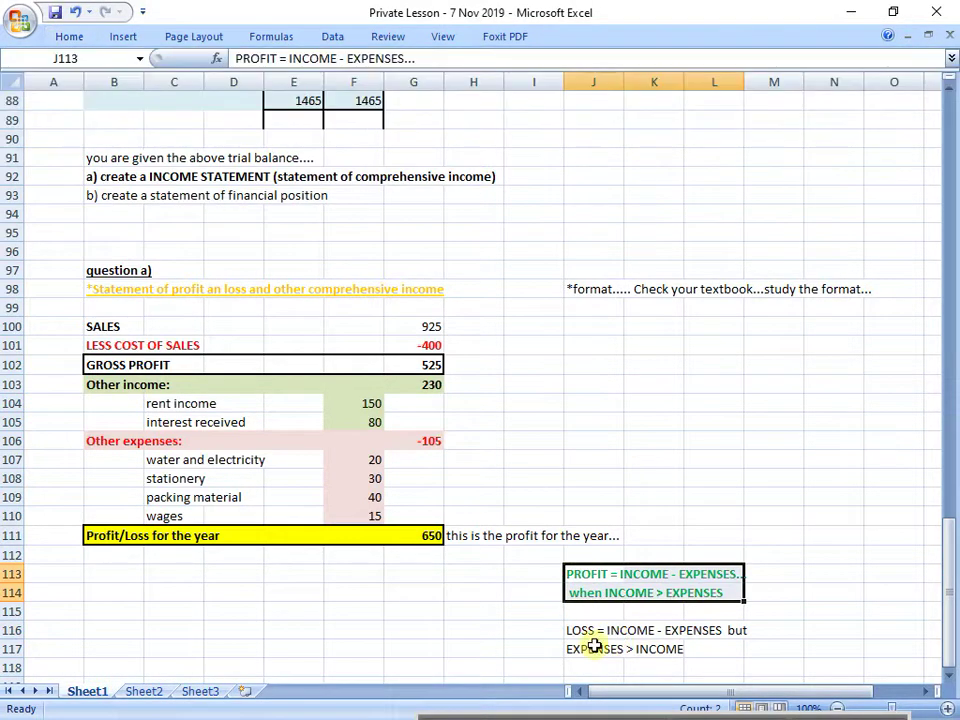
Make the loss rule in J116:J117 bold and colour its text red.
left_click_drag(590, 631, 621, 644)
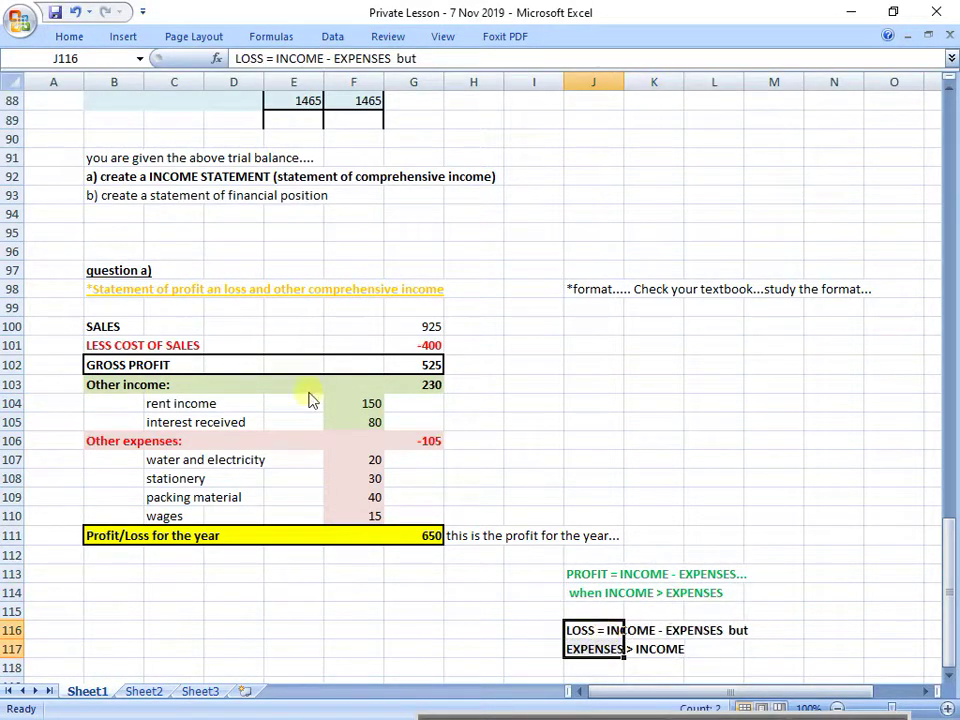
left_click(72, 37)
left_click(251, 96)
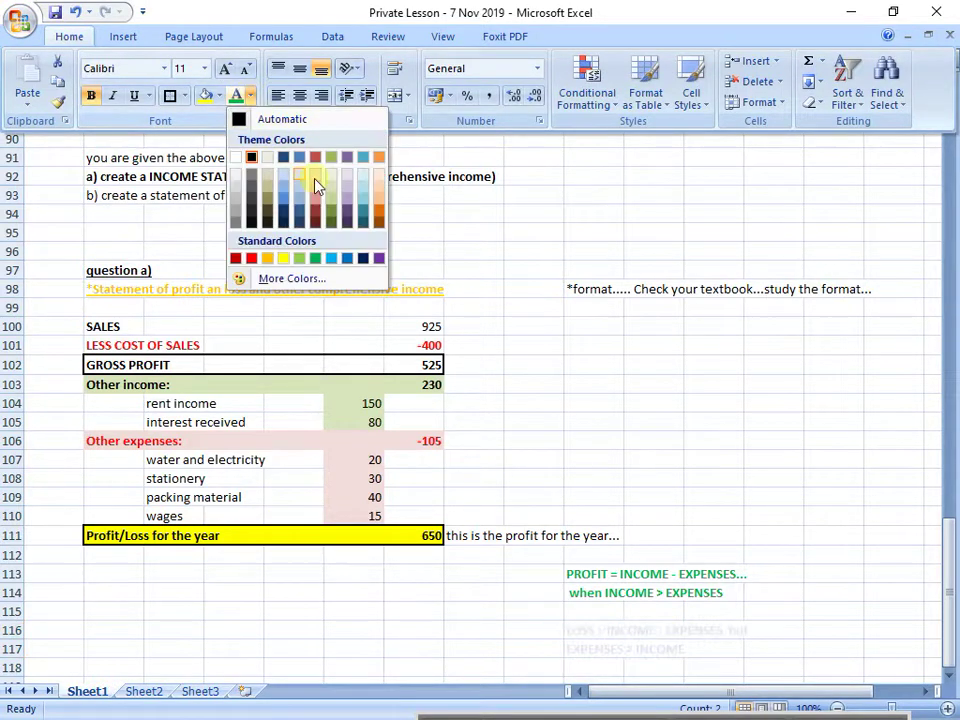
left_click(253, 260)
left_click(294, 495)
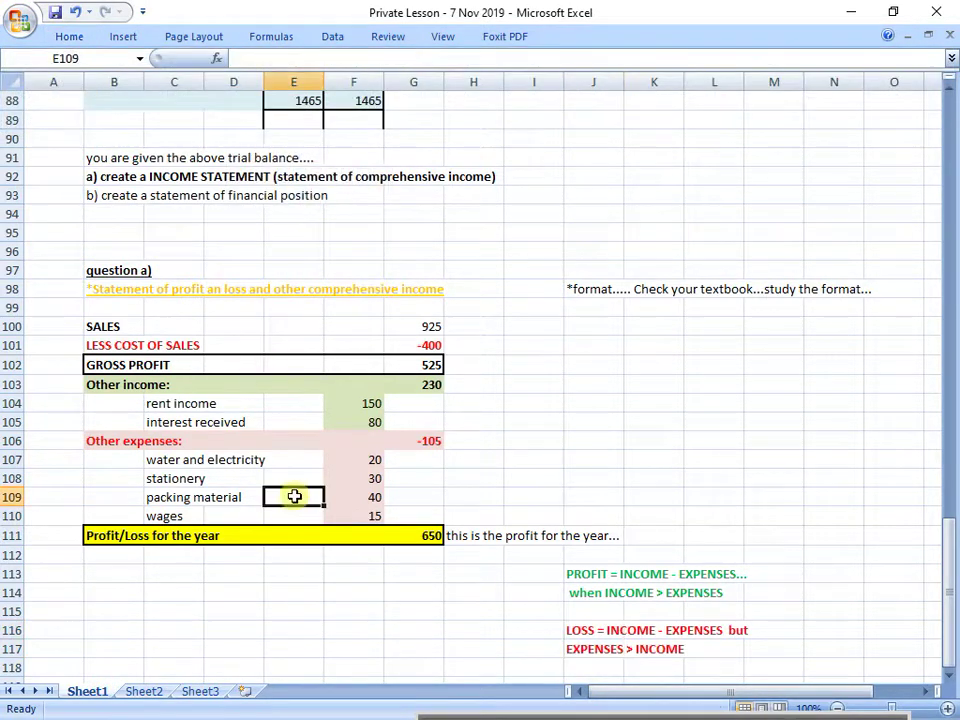
Bold and underline the words "statement of financial position" in the question b) text in B93.
left_click(107, 196)
left_click_drag(300, 58, 542, 56)
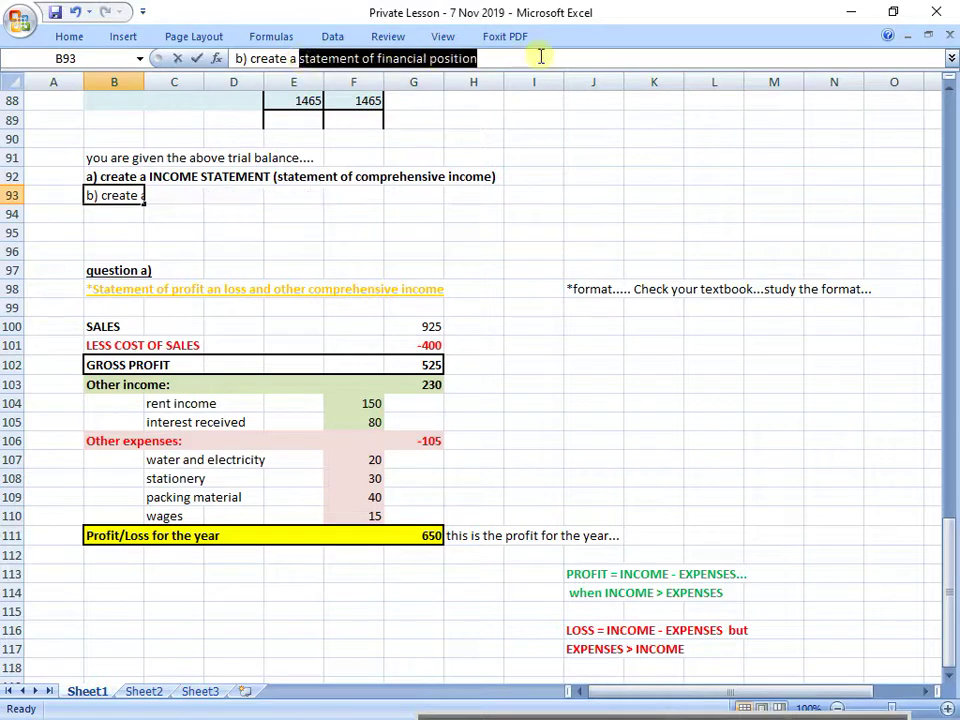
key("ctrl+b")
key("ctrl+u")
left_click(428, 228)
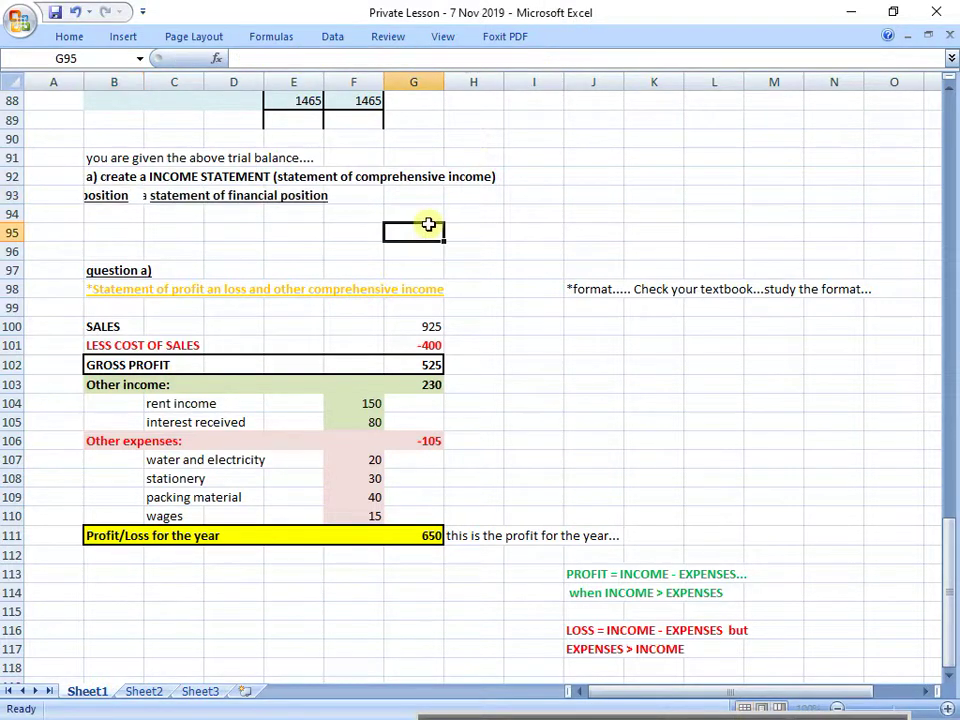
Copy the question b) text from B93 to B121 below the income statement.
scroll(129, 205, "up", 2)
scroll(129, 205, "up", 14)
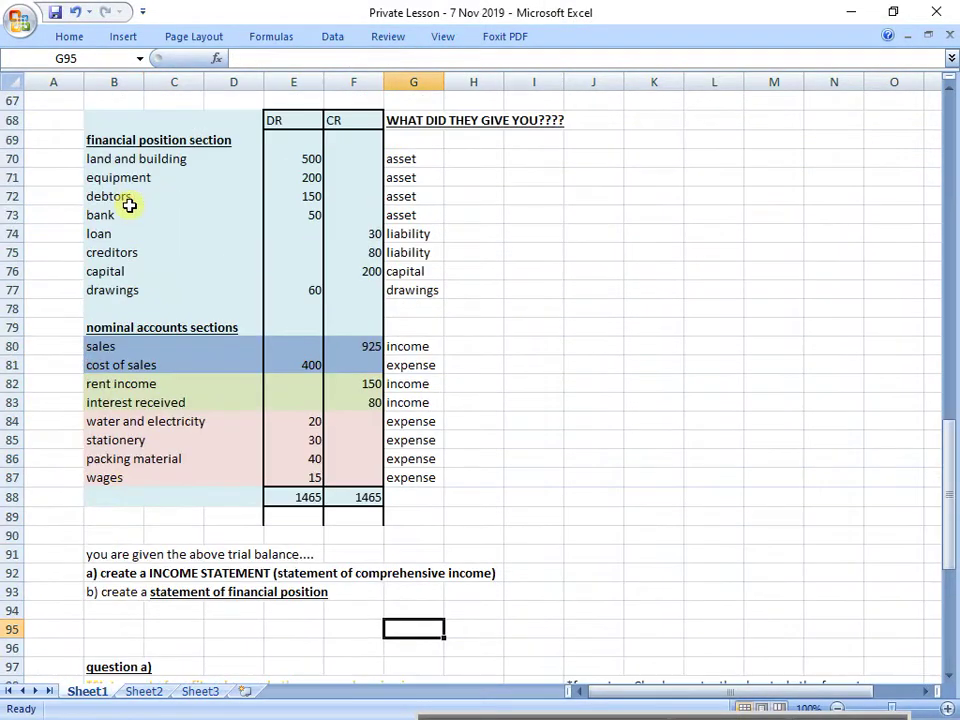
scroll(332, 285, "down", 19)
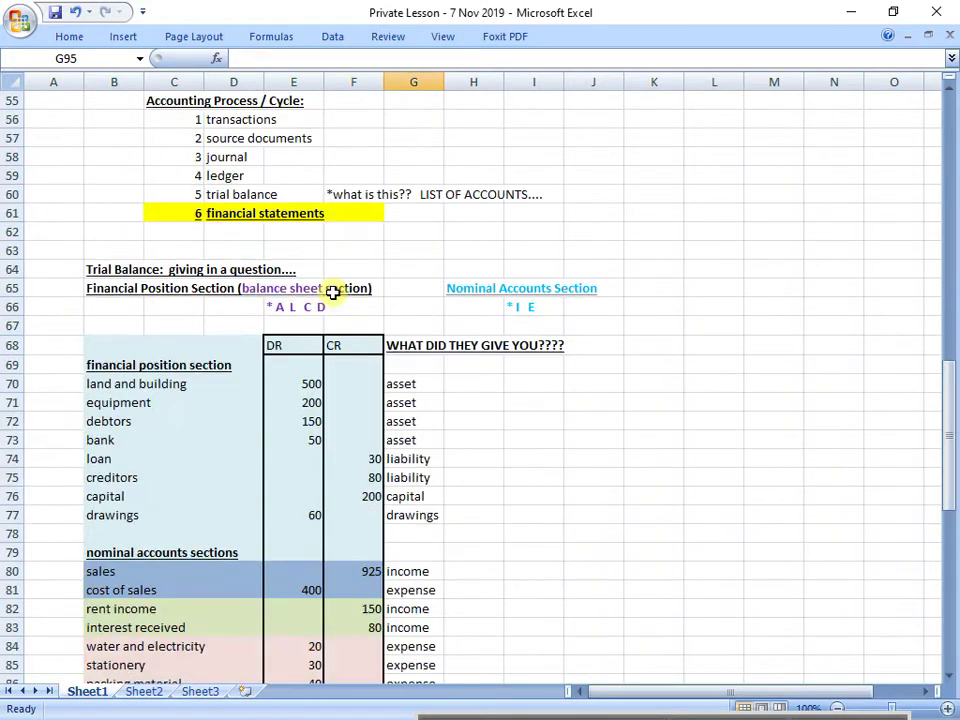
scroll(222, 216, "up", 1)
scroll(222, 216, "up", 1)
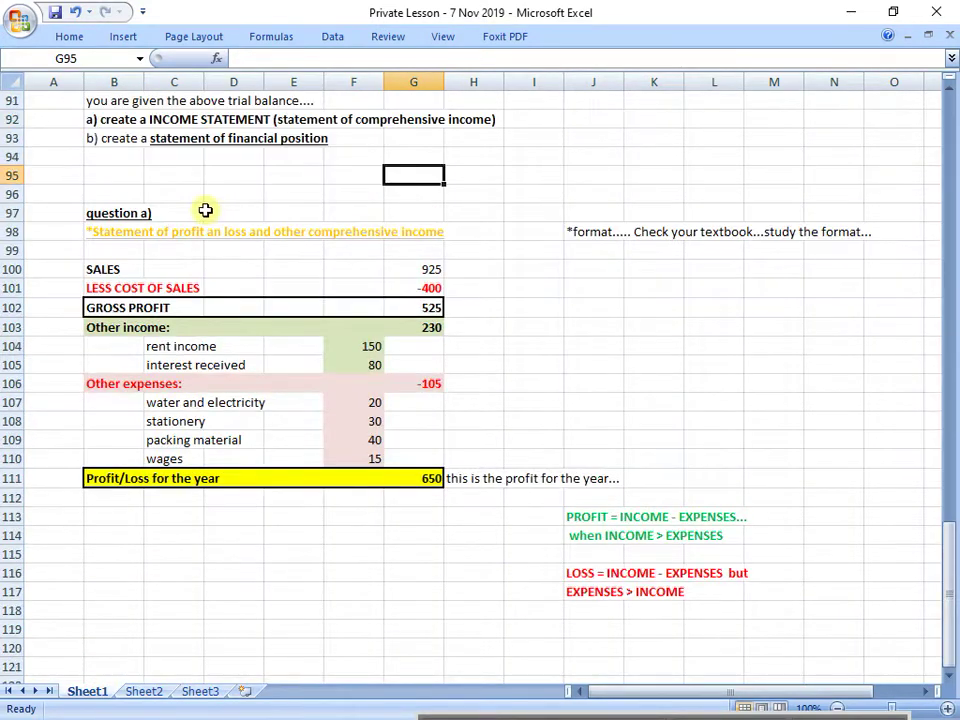
left_click(150, 140)
key("ctrl+c")
scroll(230, 272, "down", 2)
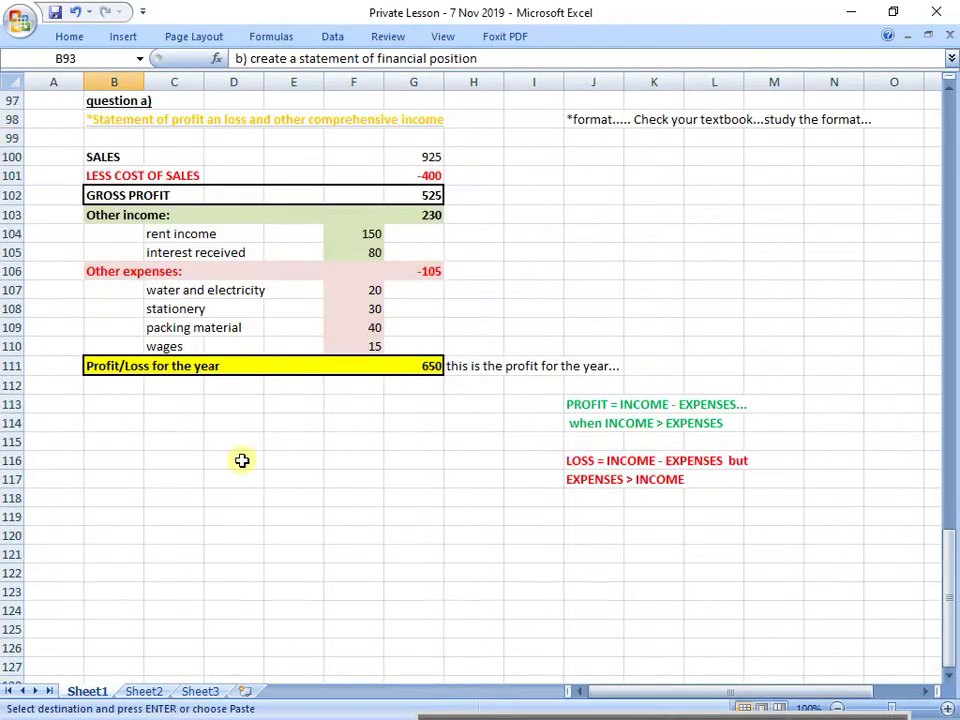
left_click(124, 551)
key("ctrl+v")
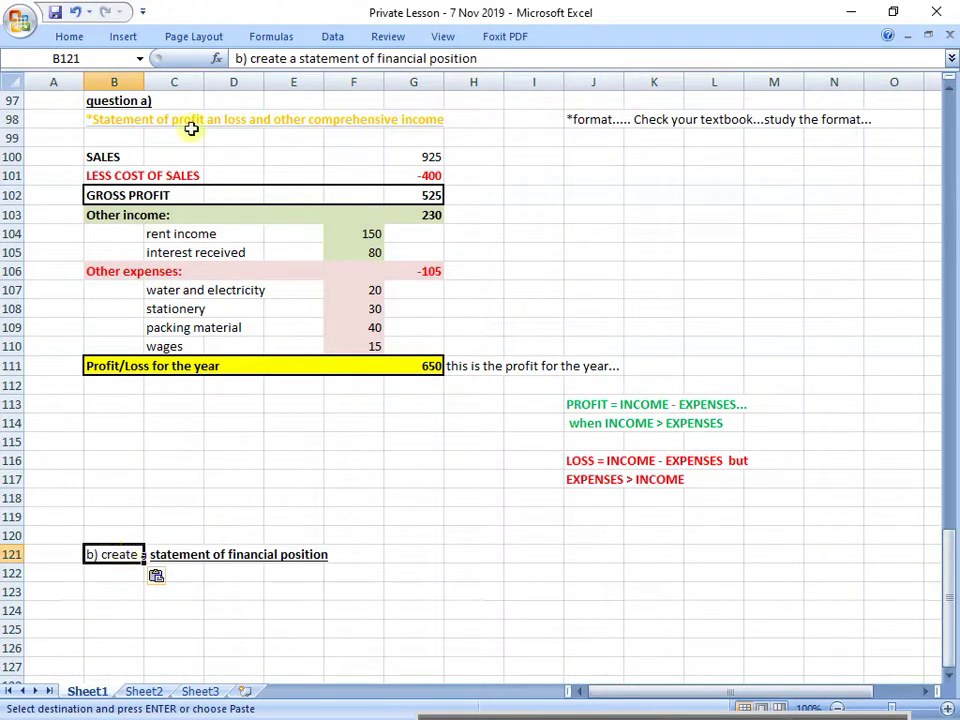
Shorten the copied text in B121 to "b) statement of financial position".
left_click_drag(298, 58, 253, 60)
key("BackSpace")
key("Return")
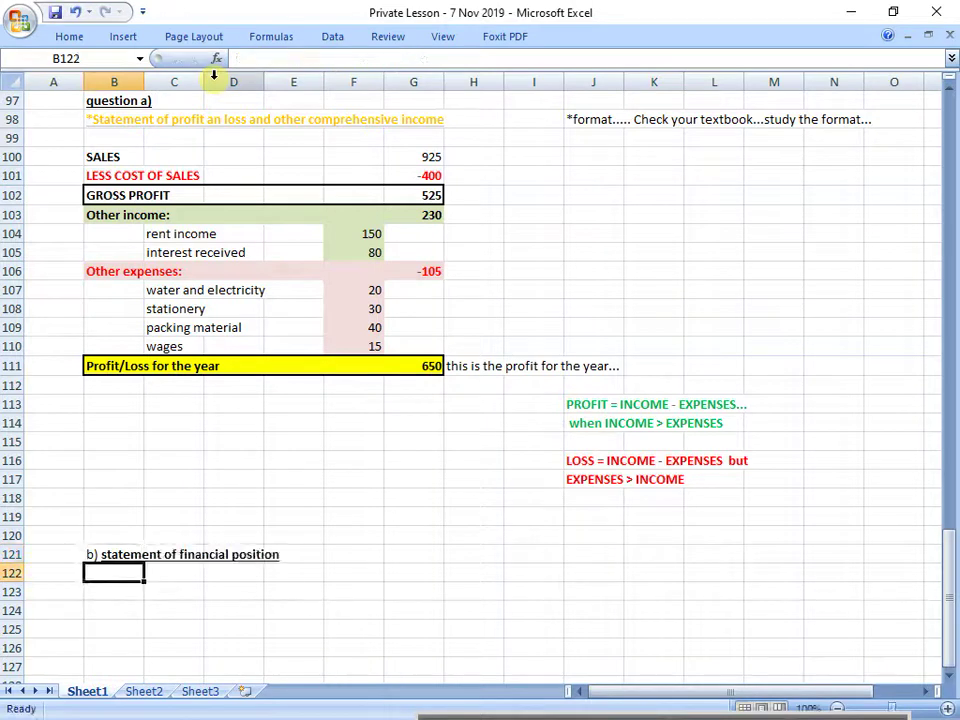
scroll(194, 617, "down", 1)
scroll(194, 617, "down", 3)
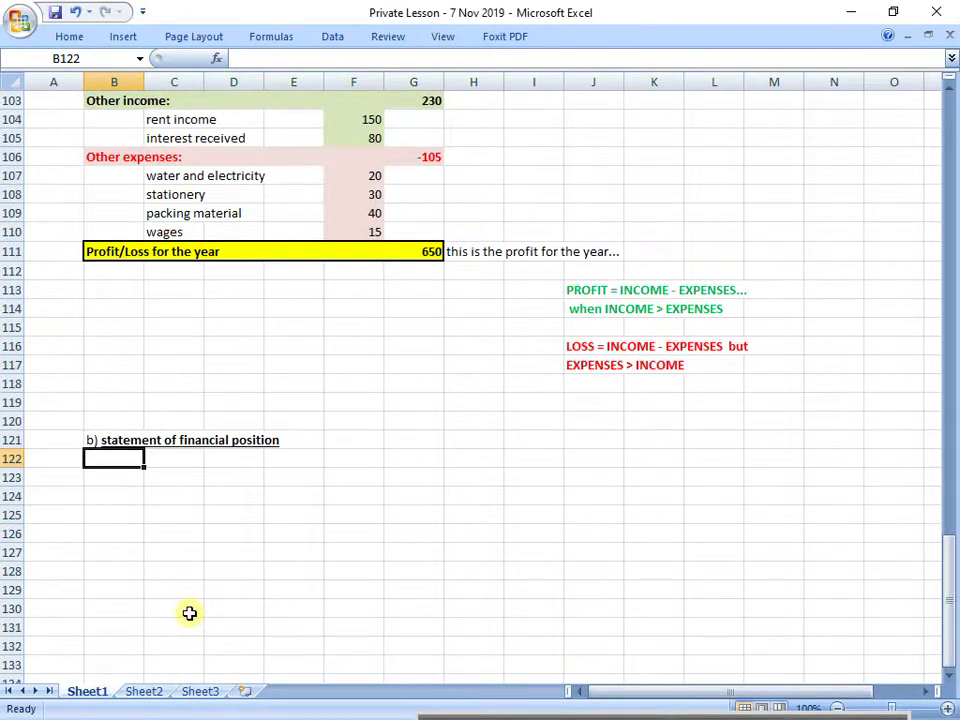
scroll(182, 568, "down", 2)
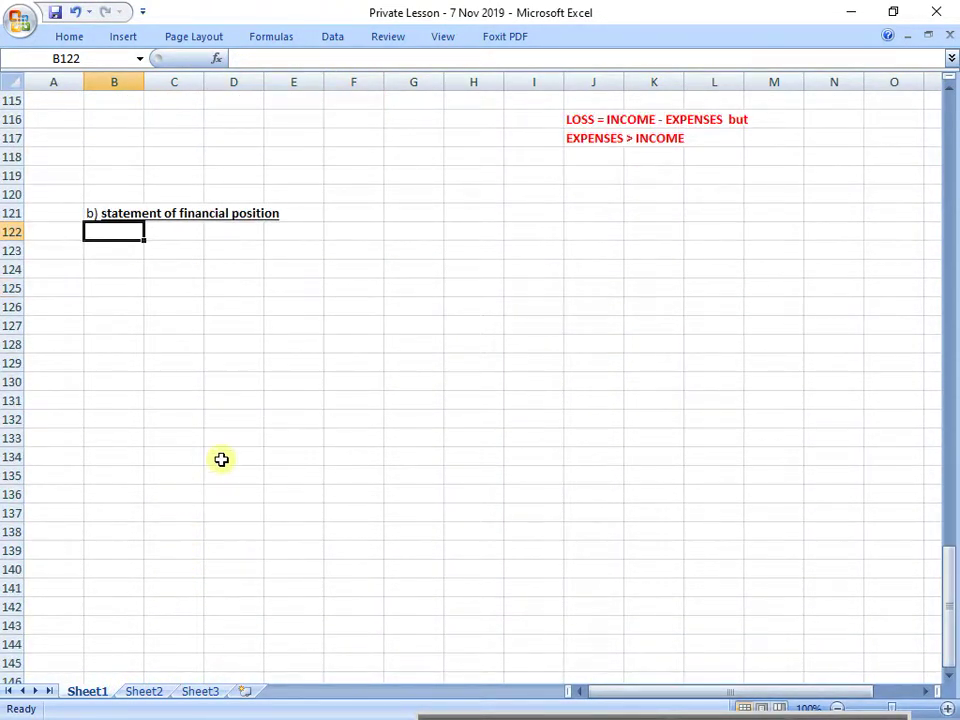
Enter "ASSETS:" in B122 as a bold, underlined heading and "Non-current assets" in B123.
scroll(153, 295, "down", 1)
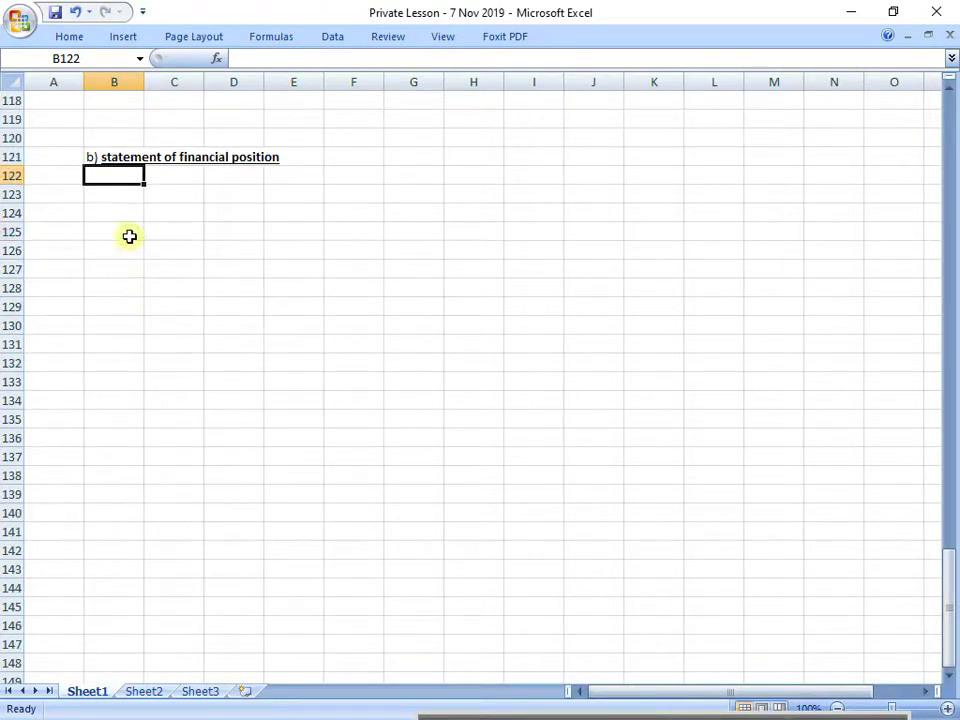
type("ASSETS:")
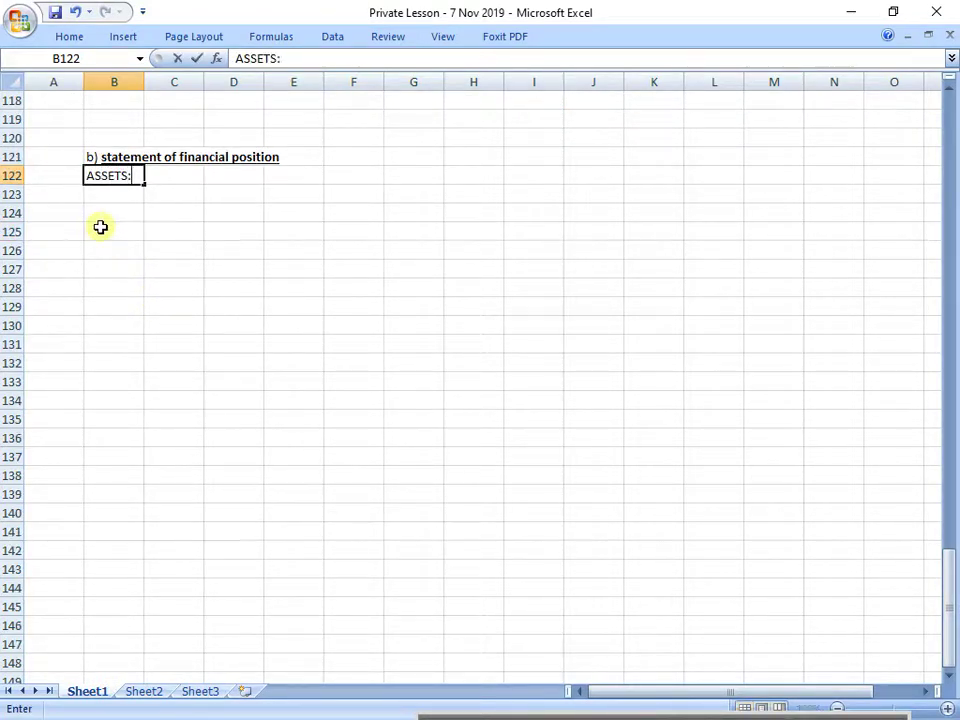
key("Return")
type("Non")
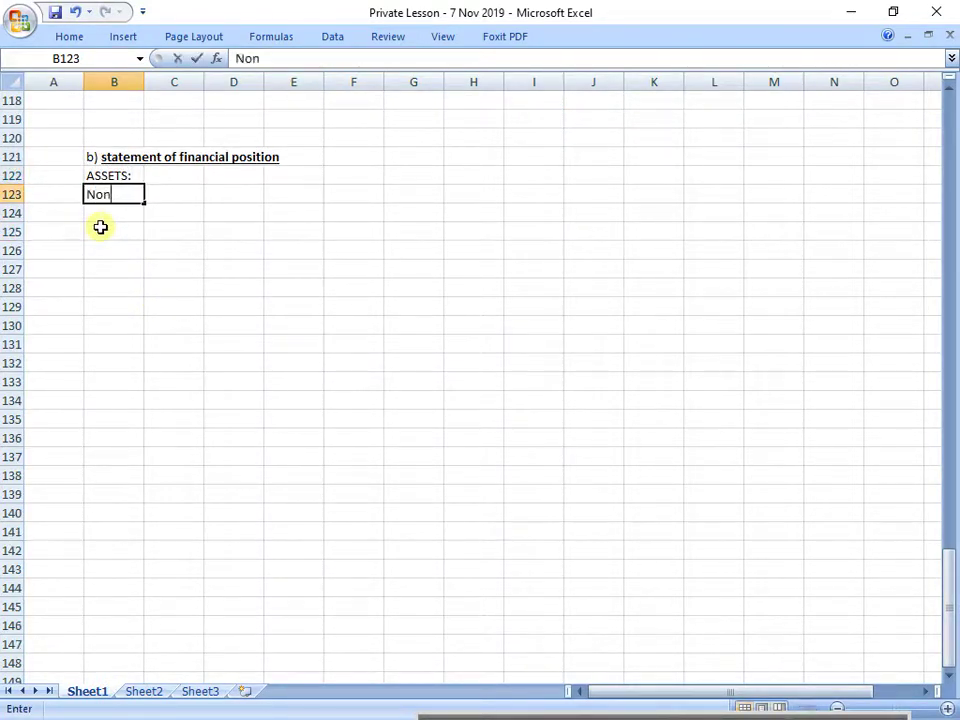
type("-current")
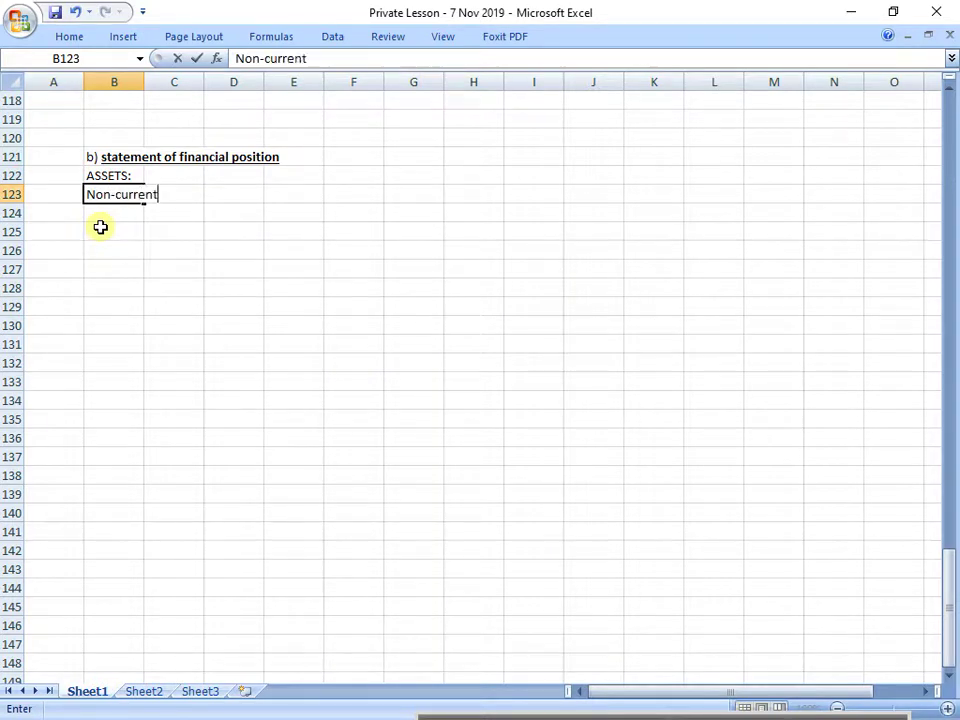
type(" ac")
type("sets")
key("Return")
left_click(116, 176)
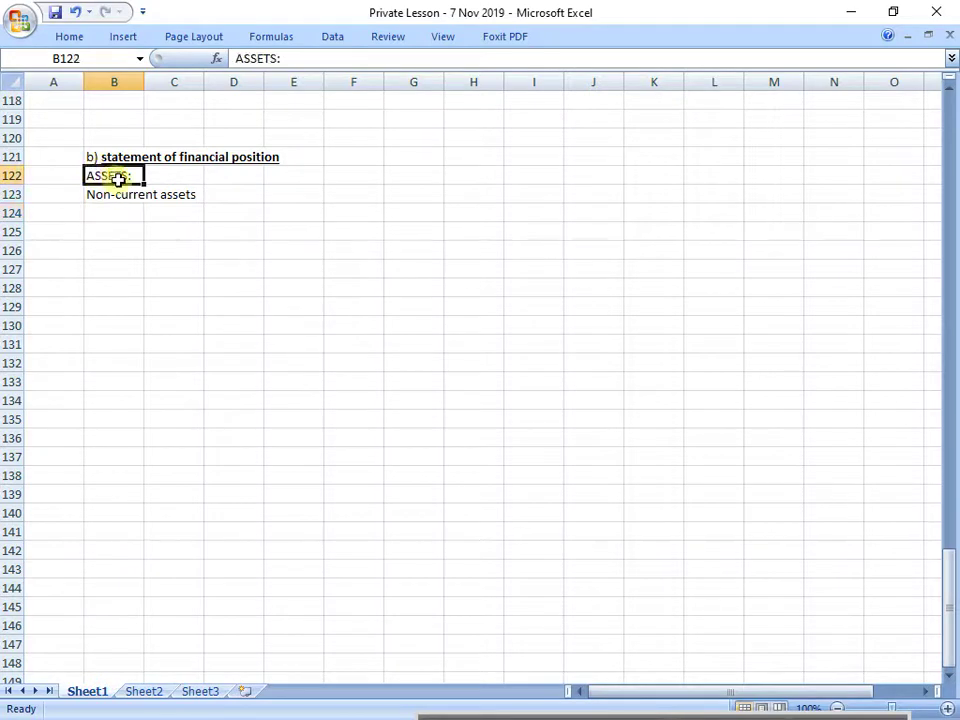
key("ctrl+b")
Enter the subheading "Current assets" in B127, leaving blank rows for the non-current items.
left_click(116, 267)
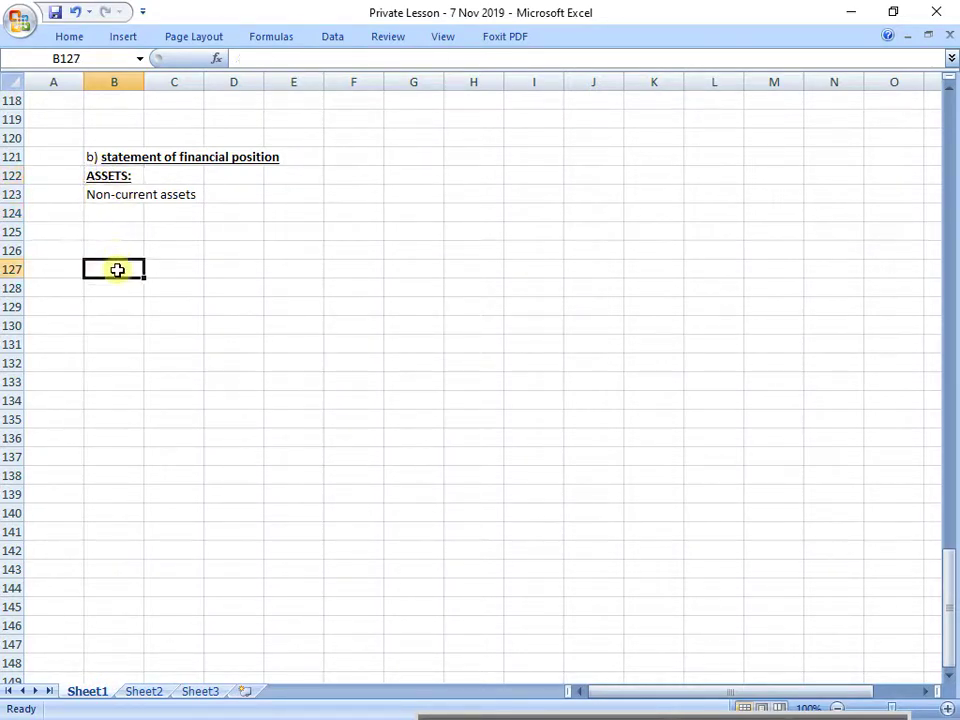
type("Current A")
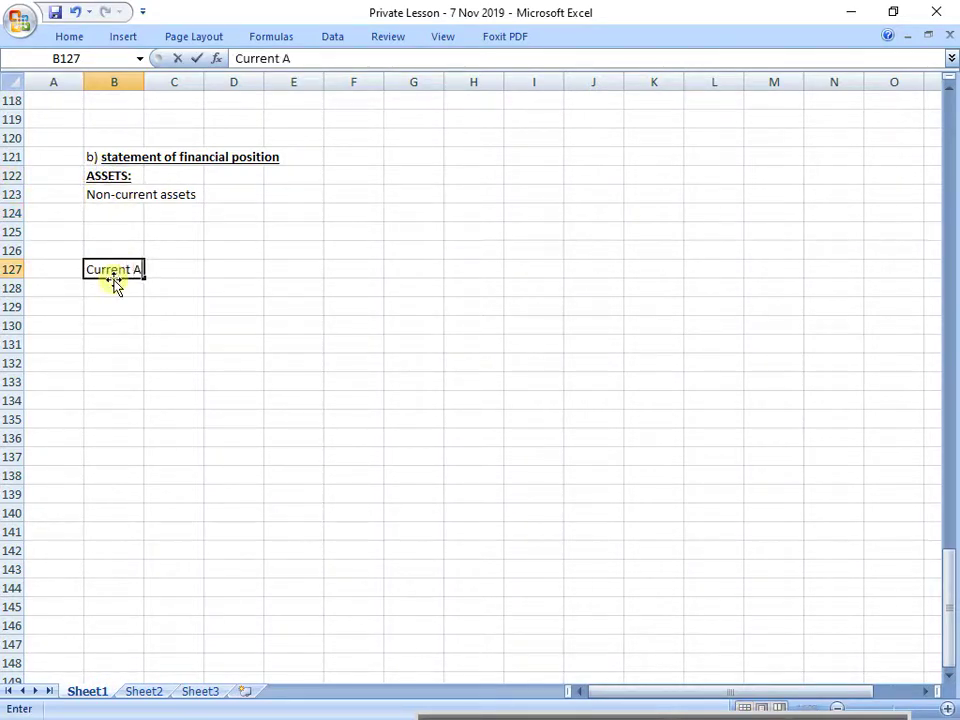
type("ss")
key("BackSpace")
key("BackSpace")
key("BackSpace")
type("assets")
key("Return")
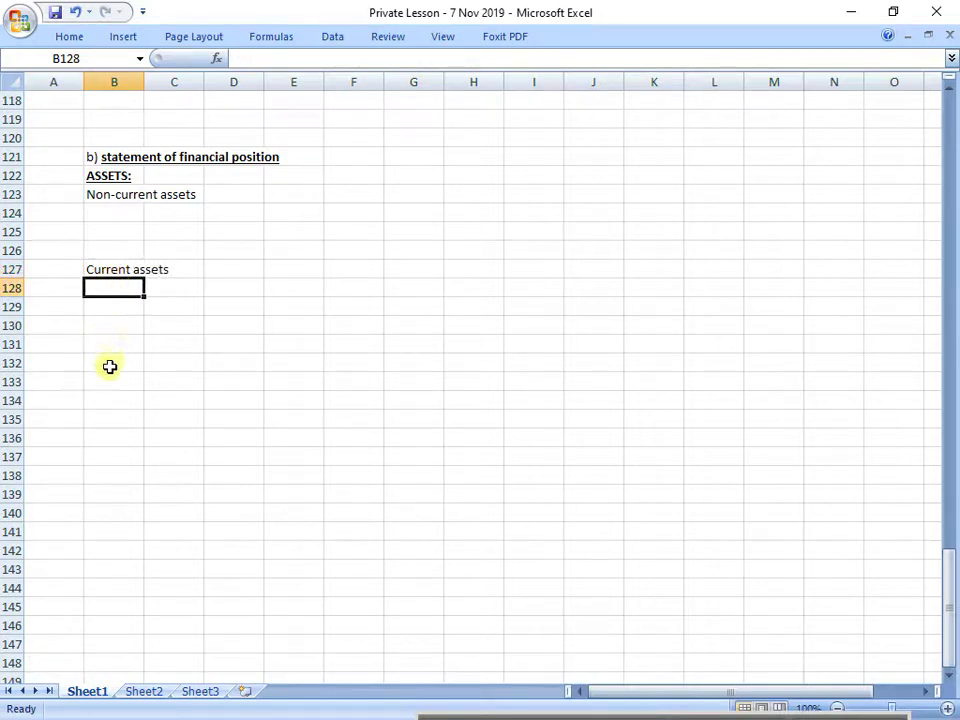
Put a box border around B133:H133 and label the row "TOTAL ASSETS" in B133.
left_click_drag(116, 378, 460, 379)
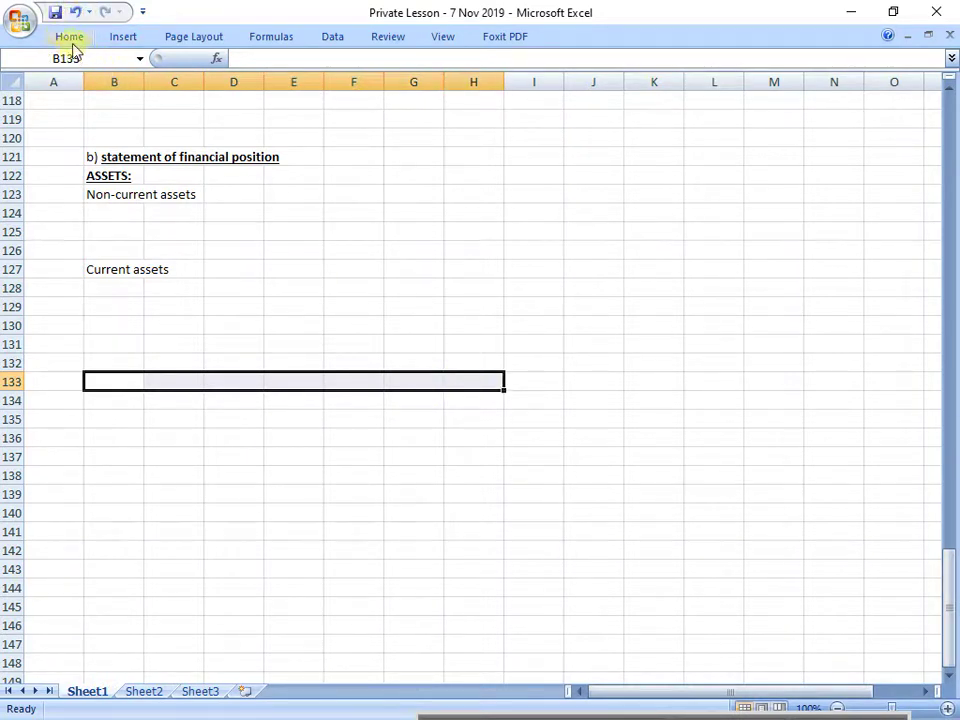
left_click(70, 40)
left_click(170, 95)
left_click(212, 362)
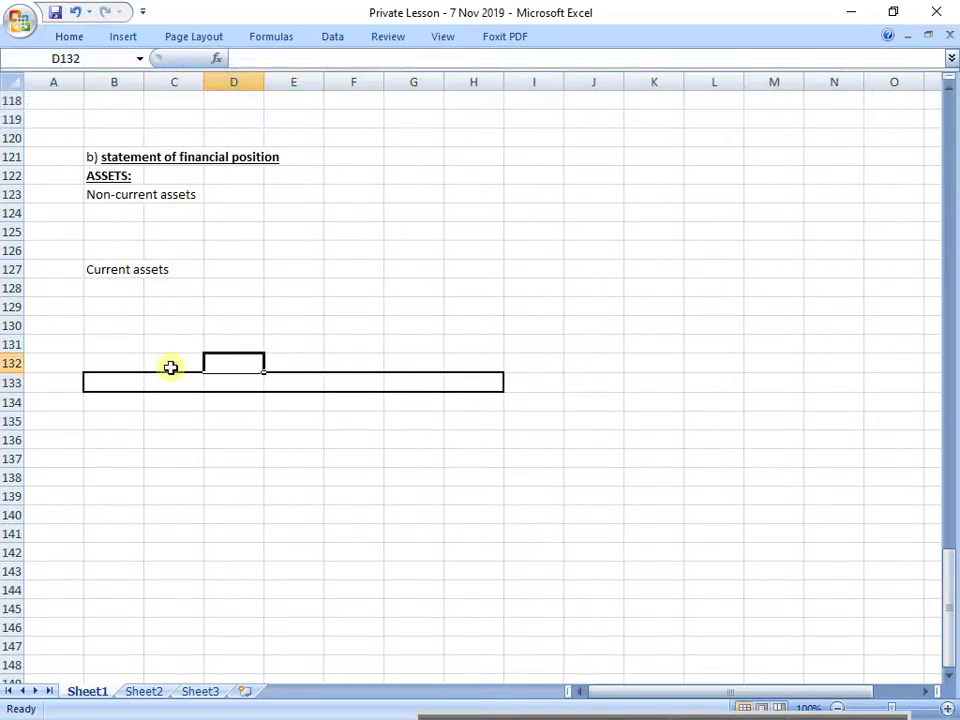
left_click(95, 377)
type("TOTAL AS")
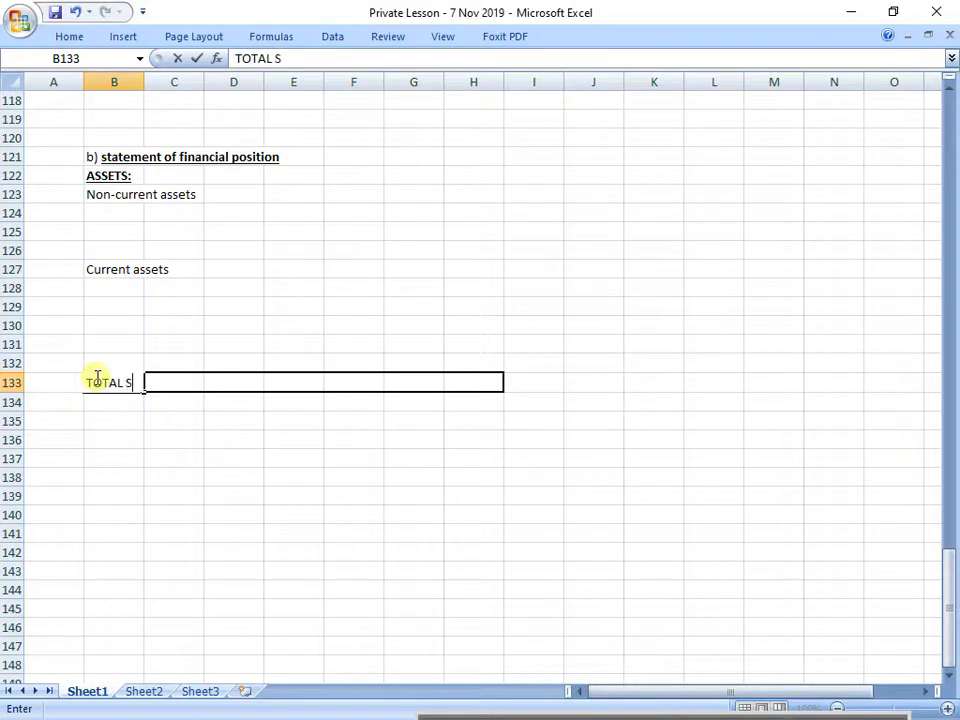
type("SETS")
key("Return")
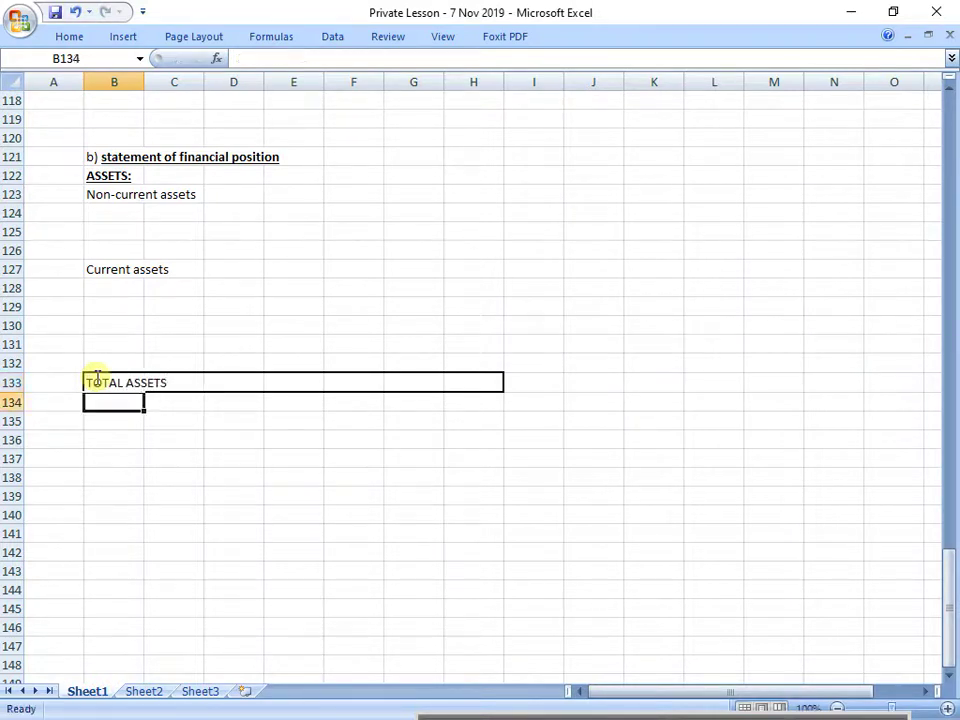
Make the outlined TOTAL ASSETS row B133:H133 bold.
left_click_drag(107, 154, 487, 383)
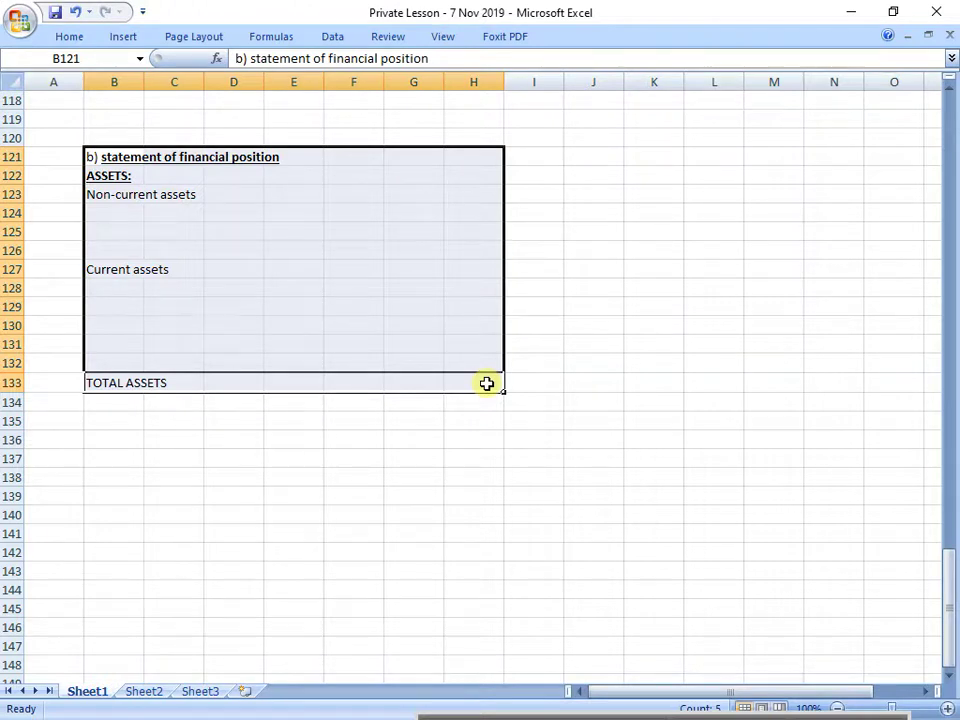
left_click(291, 476)
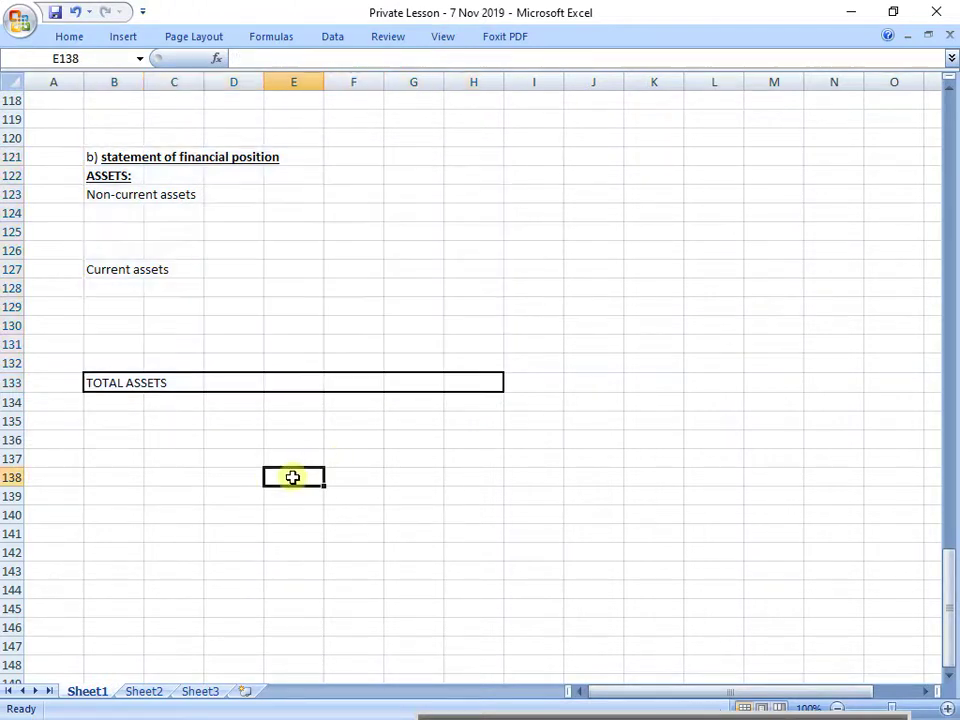
left_click_drag(122, 381, 469, 383)
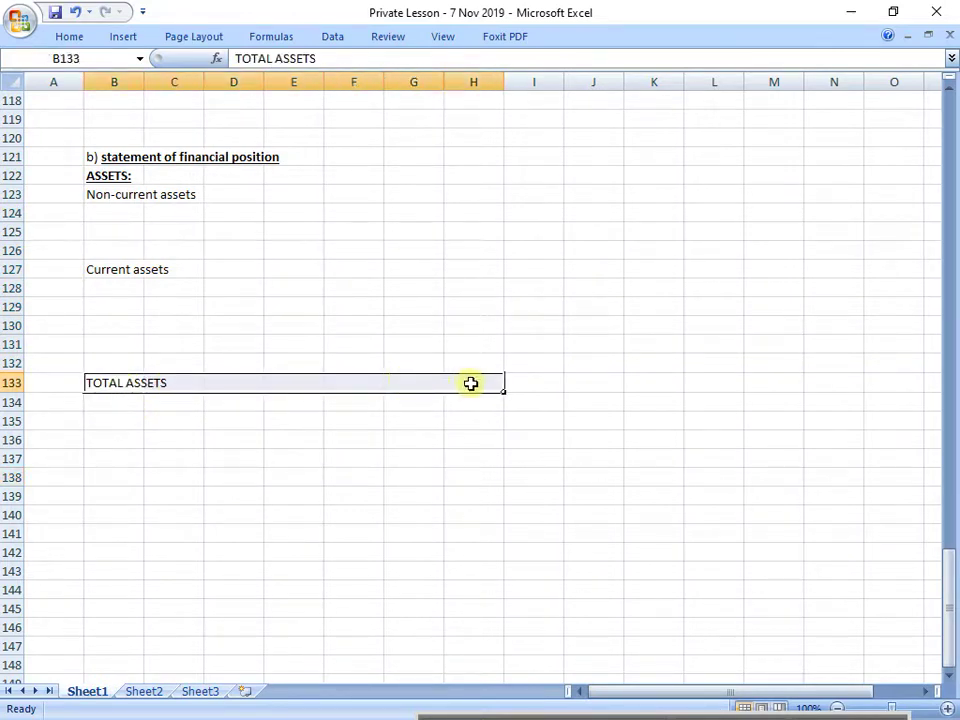
key("ctrl+b")
key("ctrl+shift+7")
Enter the heading "EQUITY & LIABILITIES:" in B135 and make it bold and underlined.
left_click(114, 428)
type("E")
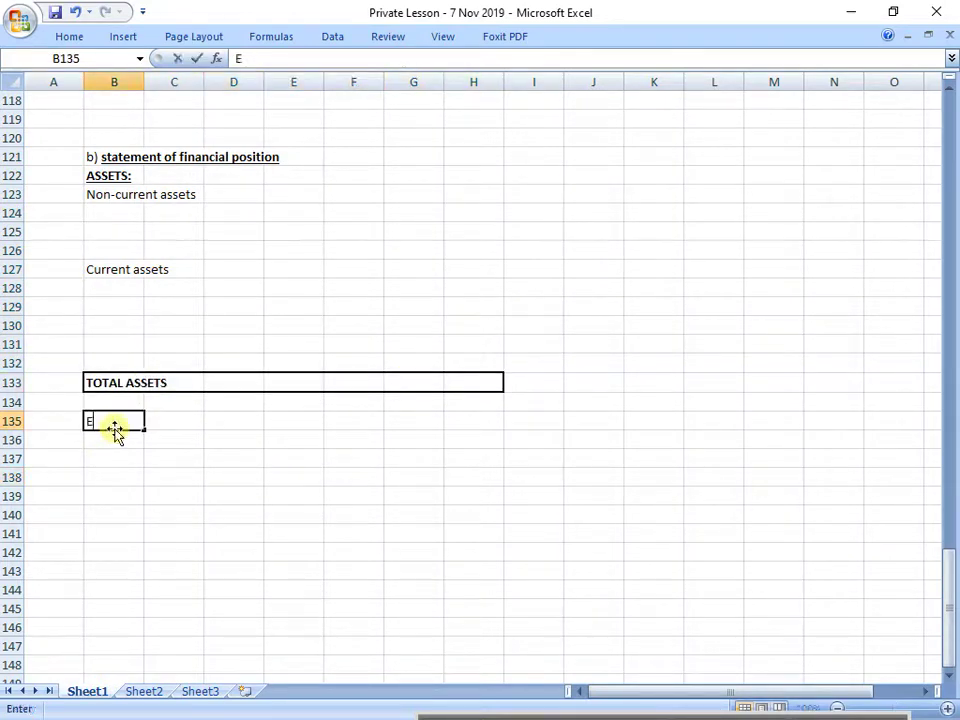
type("QUITY &")
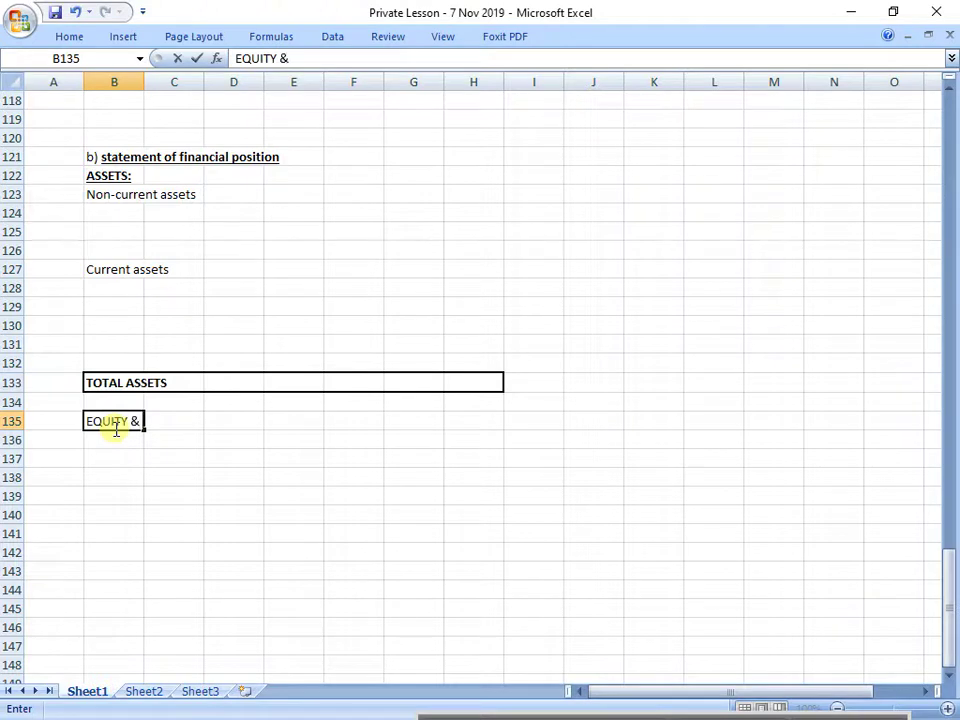
type(" LIABILITIES")
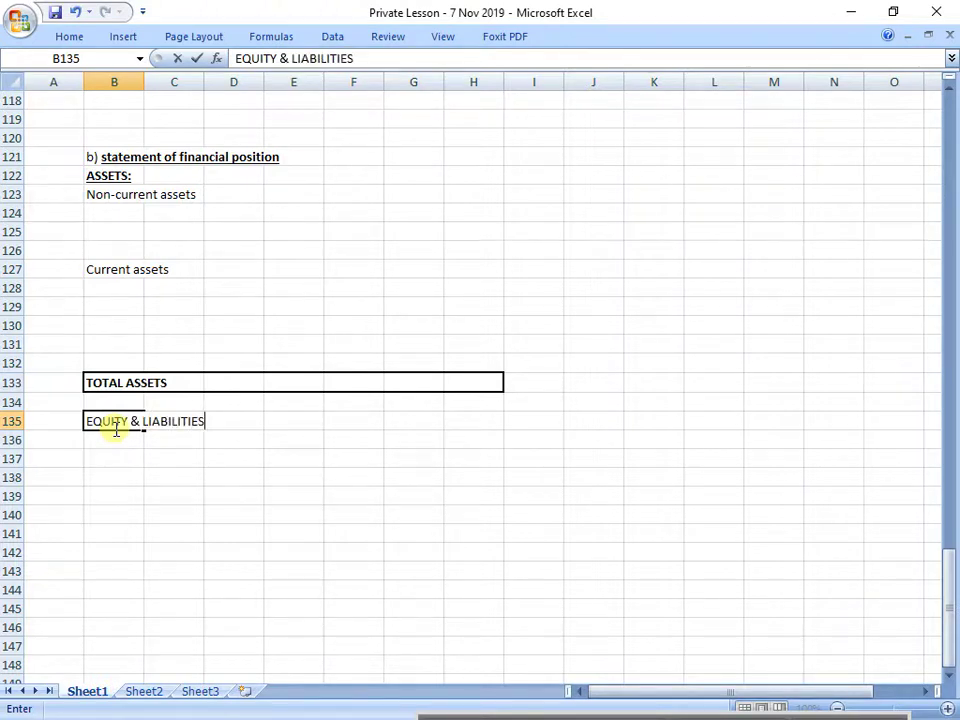
type(":")
key("Return")
left_click(118, 429)
key("ctrl+b")
key("ctrl+u")
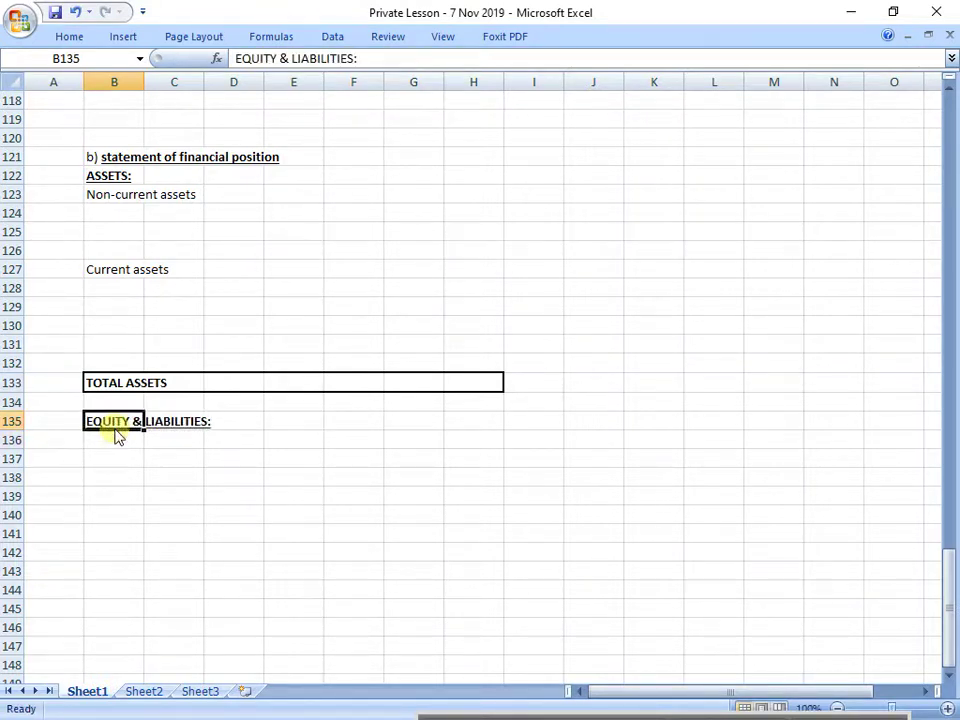
Enter the subheading "Equity:" in B138 and make it bold and underlined.
key("Return")
left_click(116, 480)
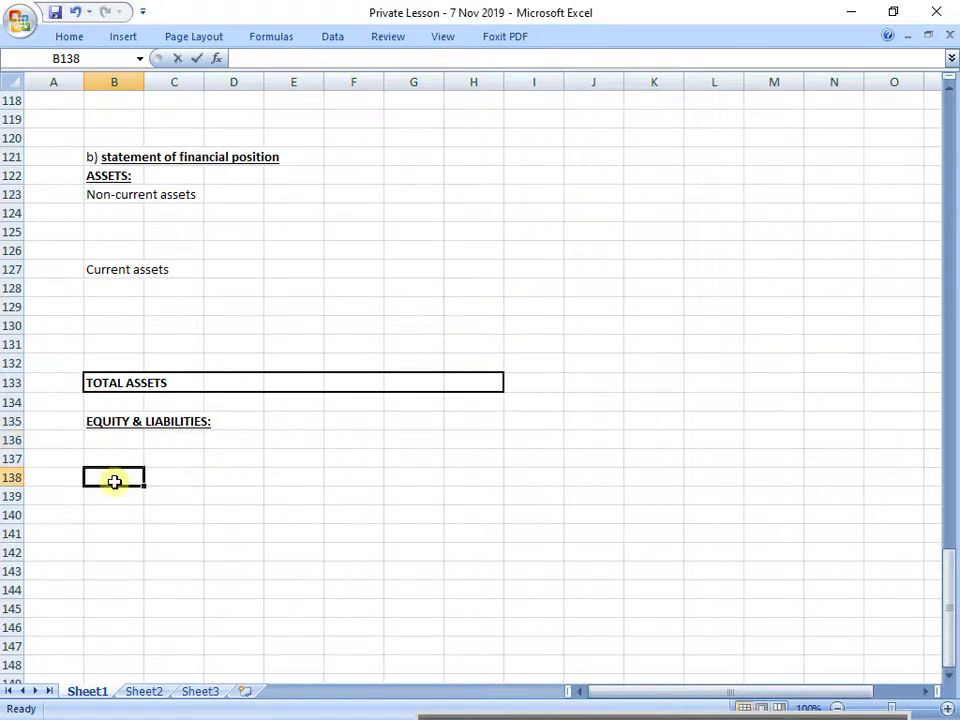
type("Equity:")
key("Return")
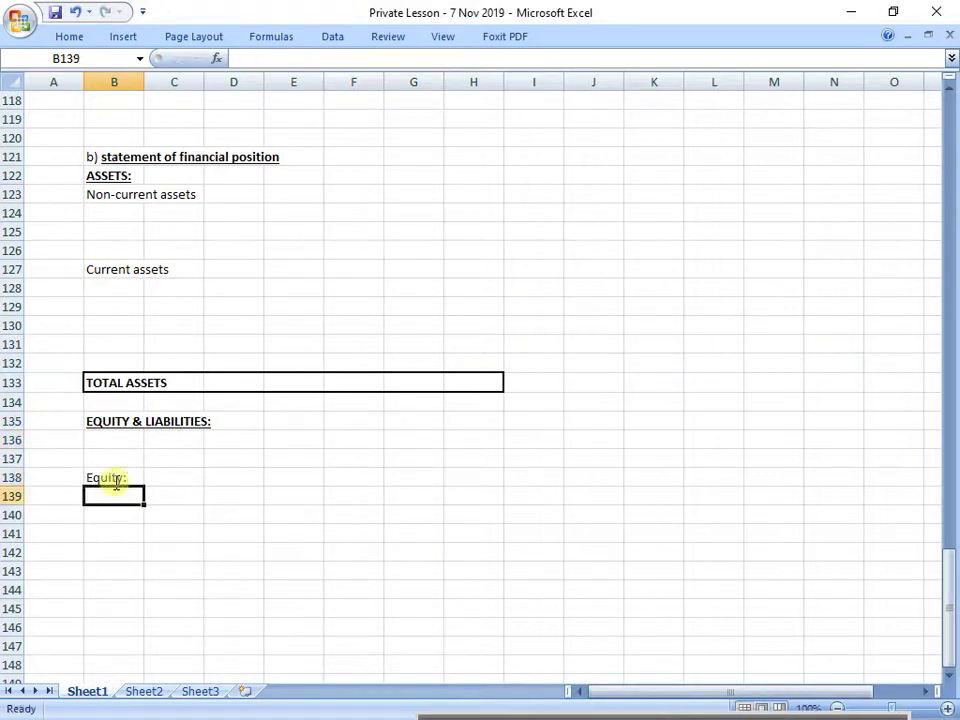
left_click(120, 477)
key("ctrl+b")
key("ctrl+u")
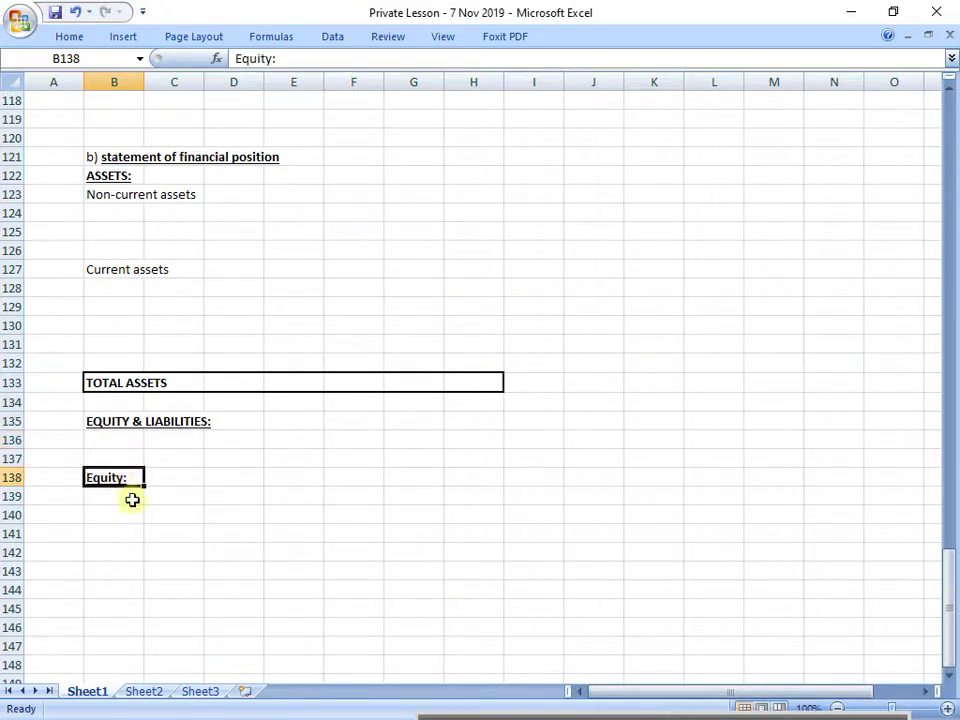
Enter the subheading "Liabilities:" in B144 and make it bold and underlined.
scroll(133, 499, "down", 1)
left_click(115, 531)
type("L")
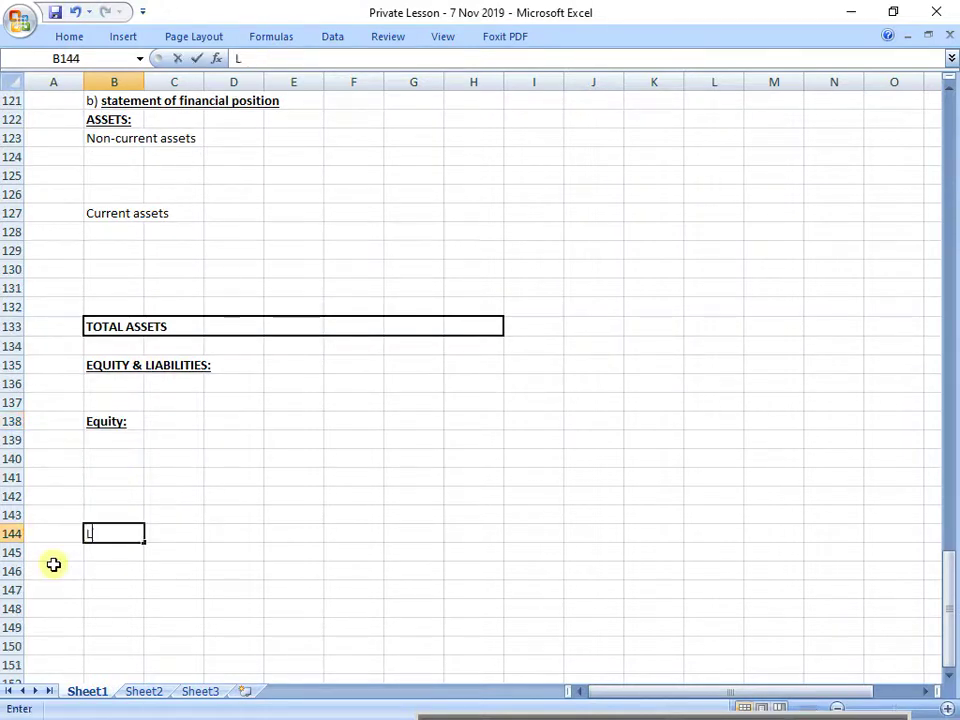
type("i")
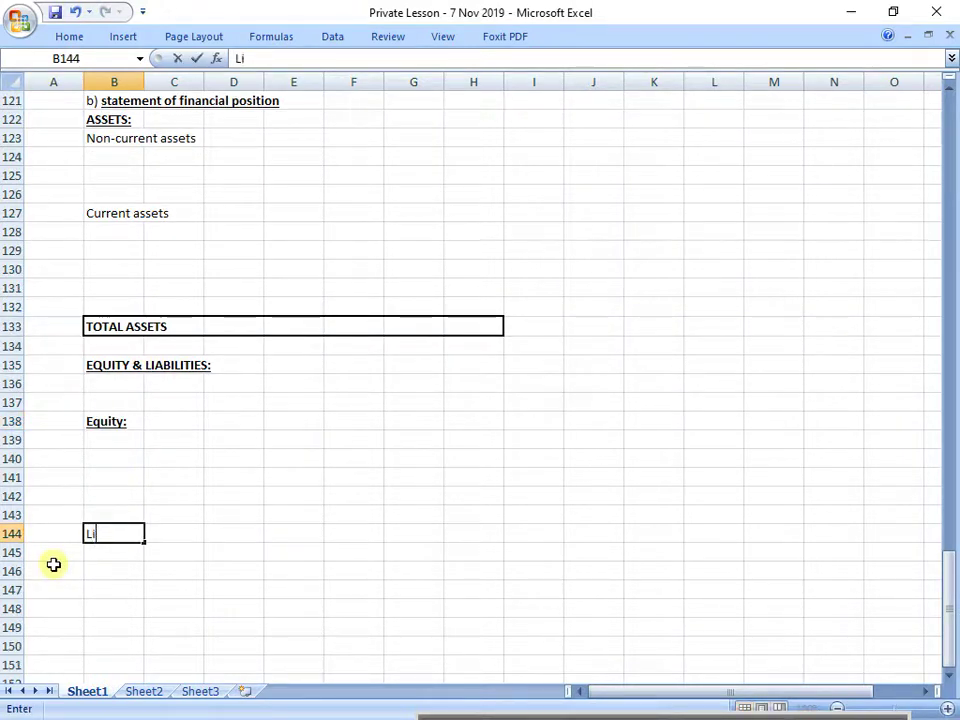
type("abilities:")
key("Return")
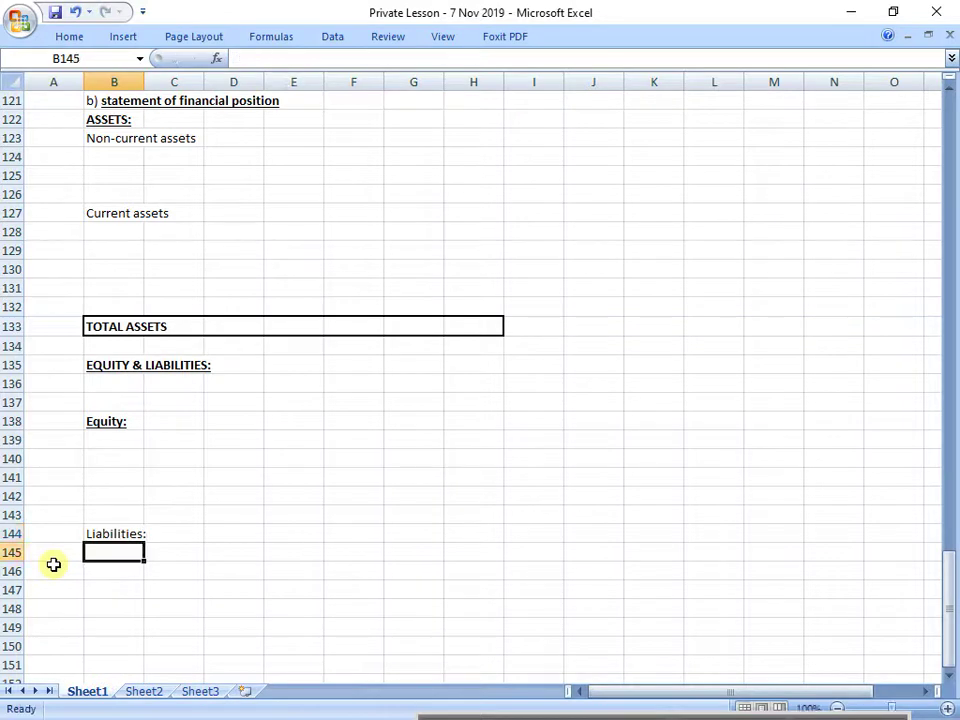
key("Up")
key("ctrl+u")
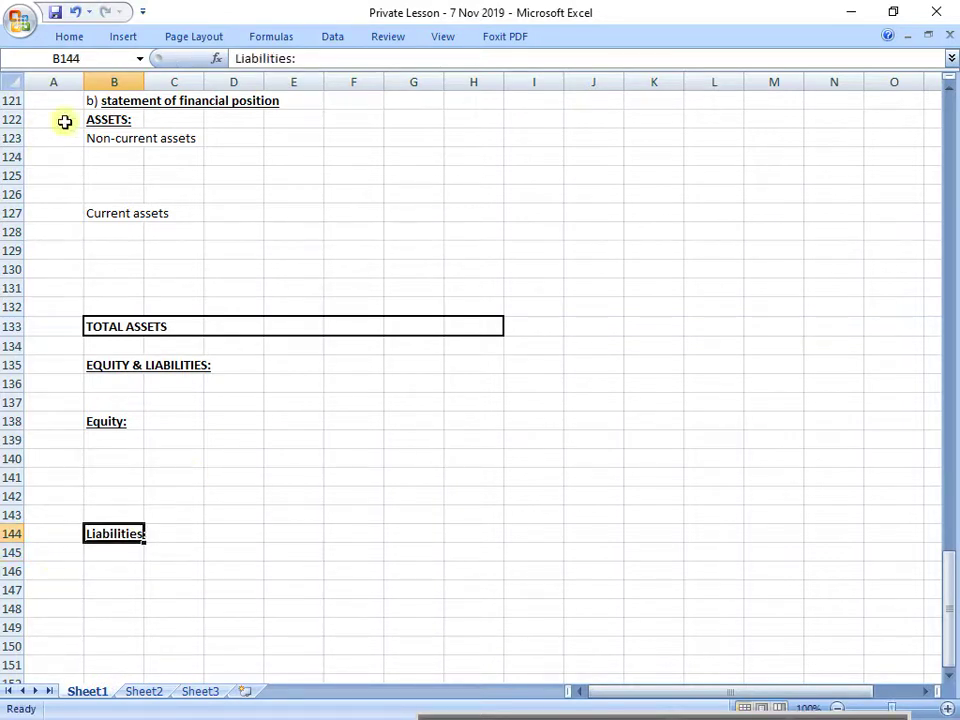
Copy the non-current and current assets headings from B123:B127 to B145 under the Liabilities heading.
left_click(118, 152)
left_click_drag(125, 135, 122, 216)
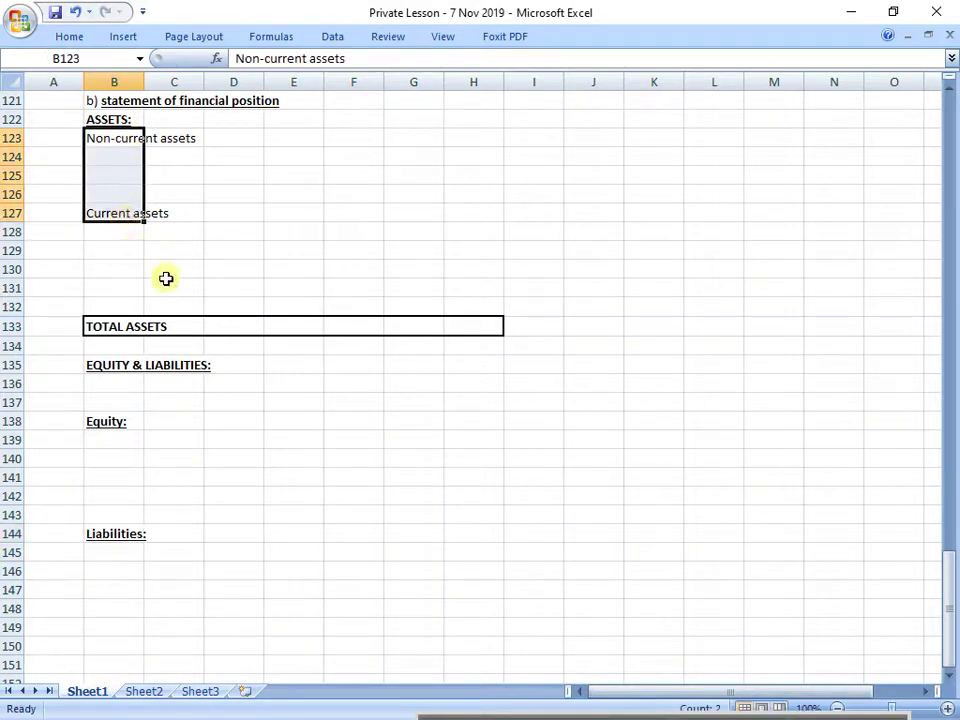
key("ctrl+c")
left_click(128, 553)
key("ctrl+v")
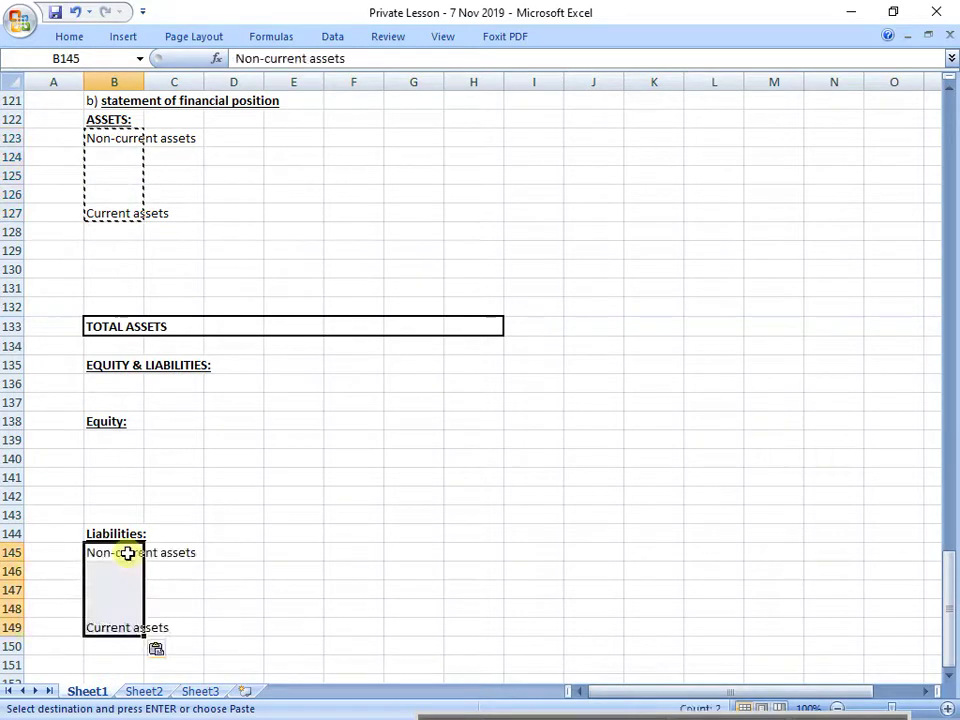
Put a box border around B153:H153 below the liabilities section.
scroll(127, 553, "down", 1)
scroll(127, 553, "down", 1)
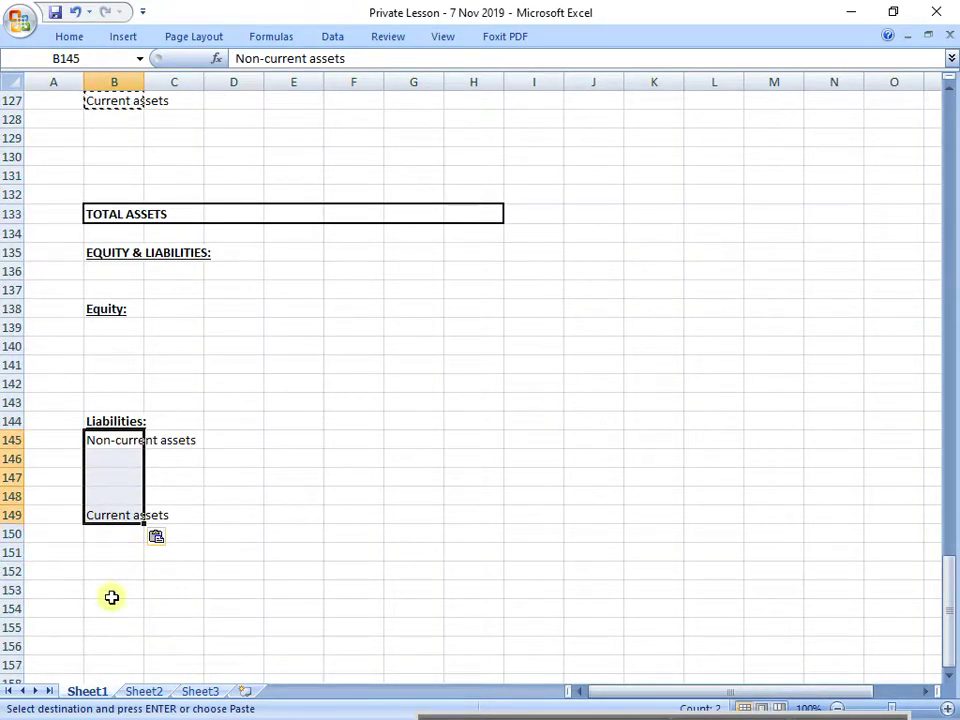
left_click_drag(111, 594, 472, 594)
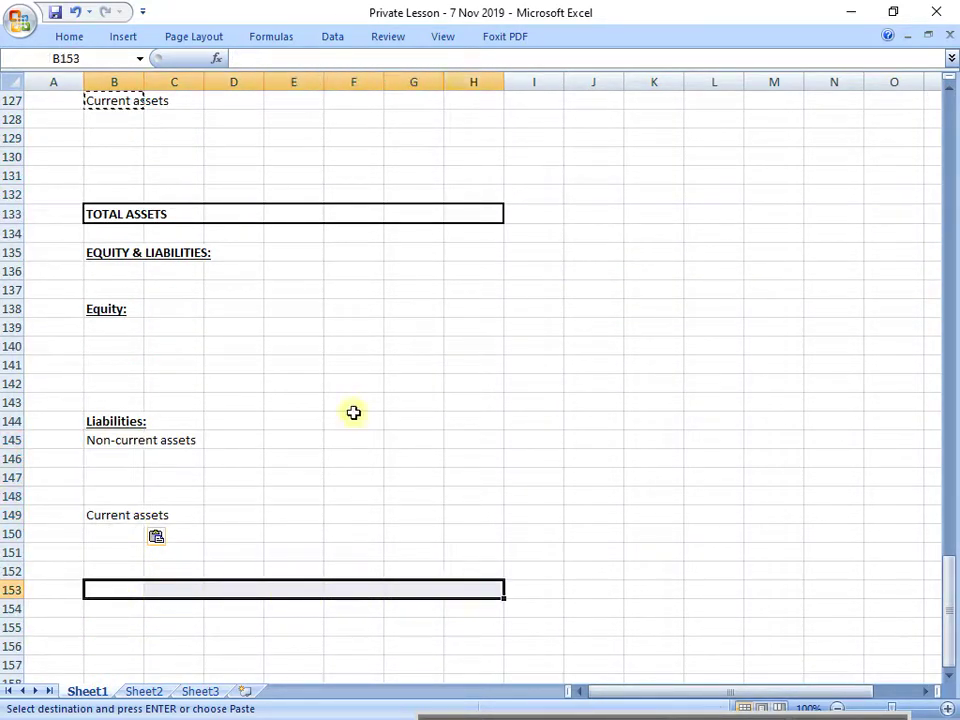
left_click(72, 36)
left_click(169, 97)
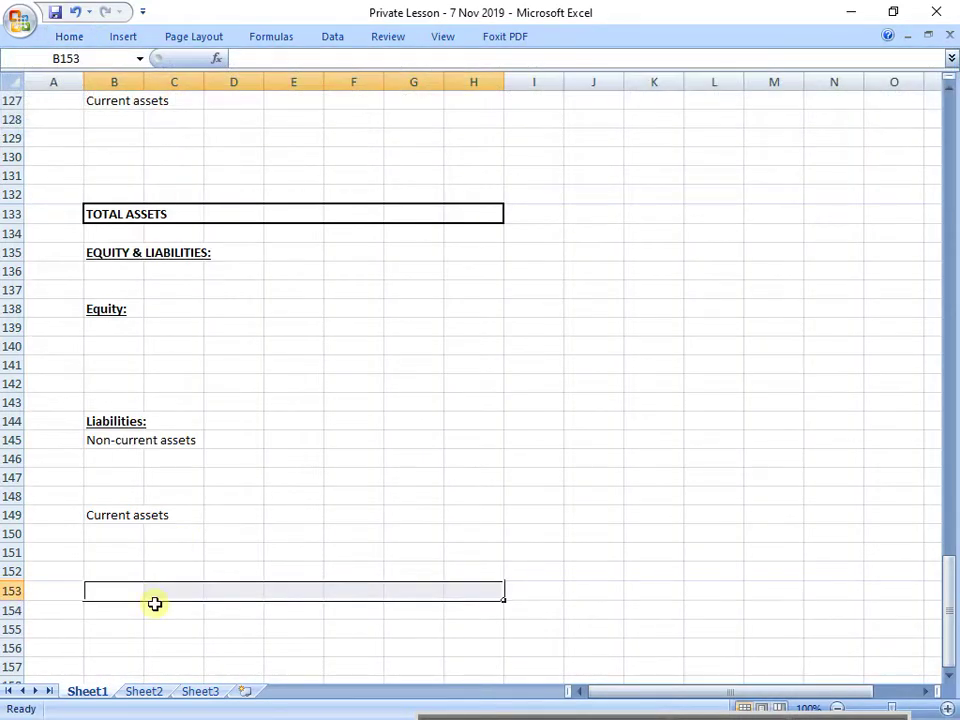
Enter "TOTAL EQUITY & LIABILITIES" in B153 and make it bold.
left_click(112, 590)
type("TOTAL EQUITY & LIABIL")
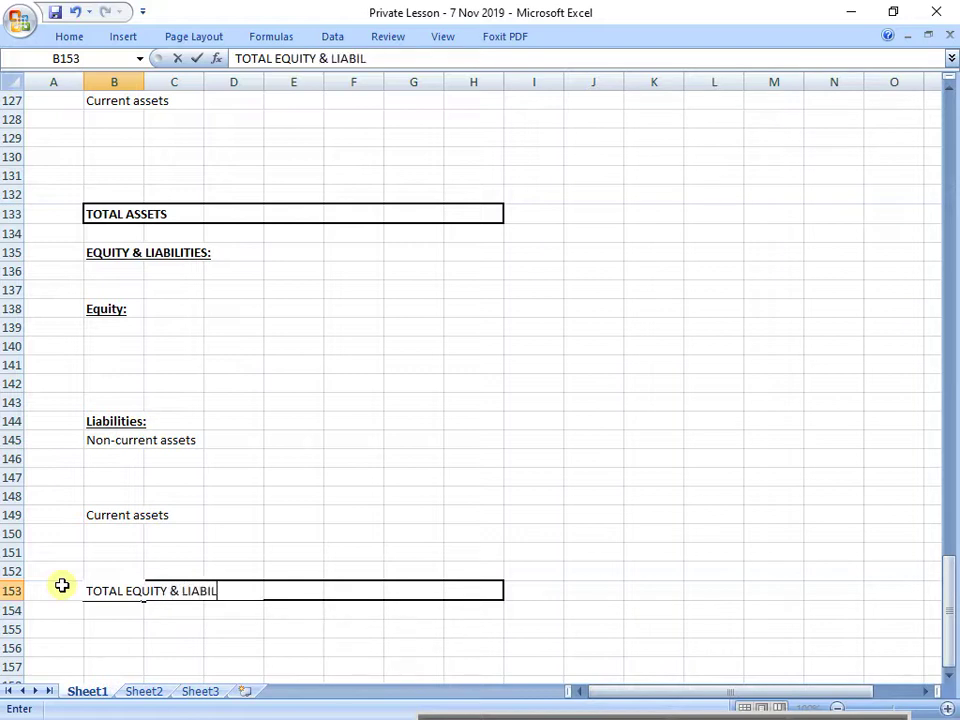
type("ITIES")
key("Return")
key("Up")
key("ctrl+b")
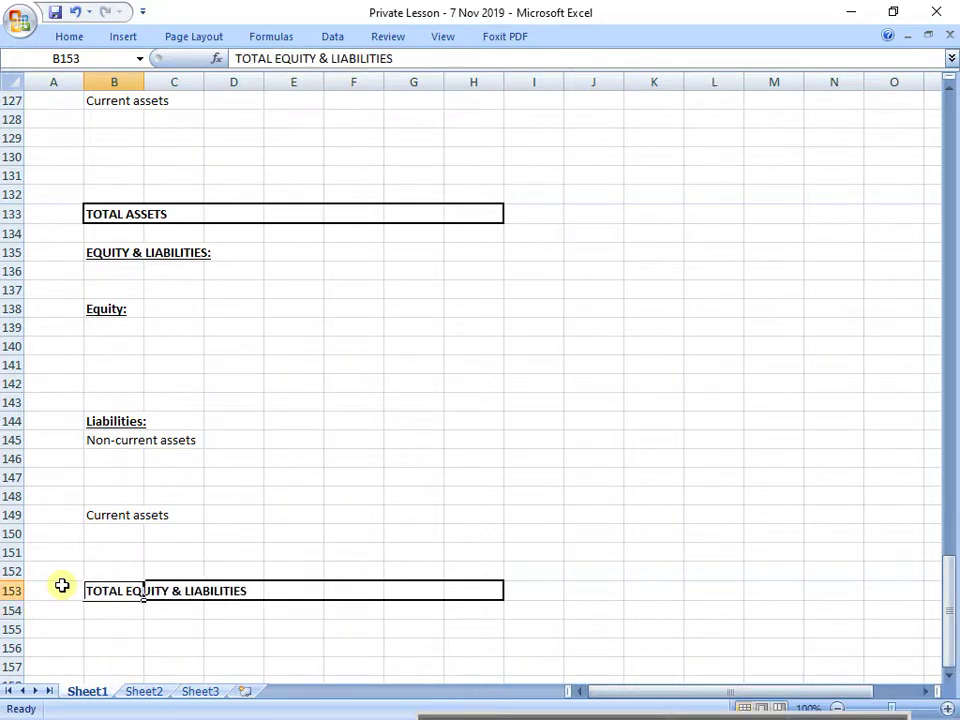
Make the "Non-current assets" heading in B123 and the "Current assets" heading in B127 bold.
scroll(188, 525, "up", 1)
scroll(192, 530, "up", 2)
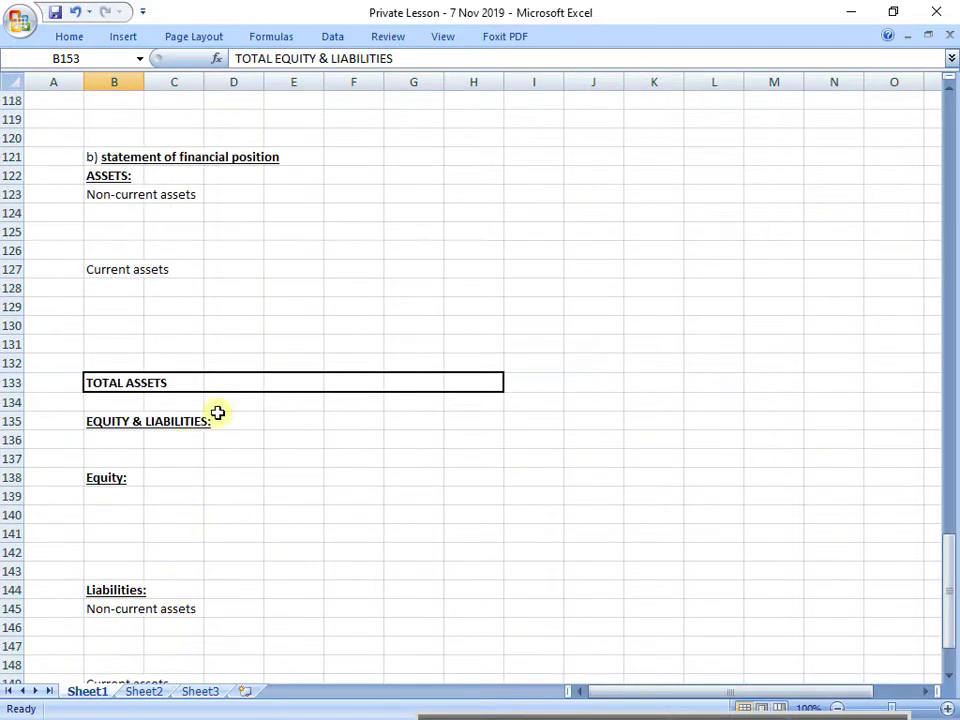
left_click(125, 194)
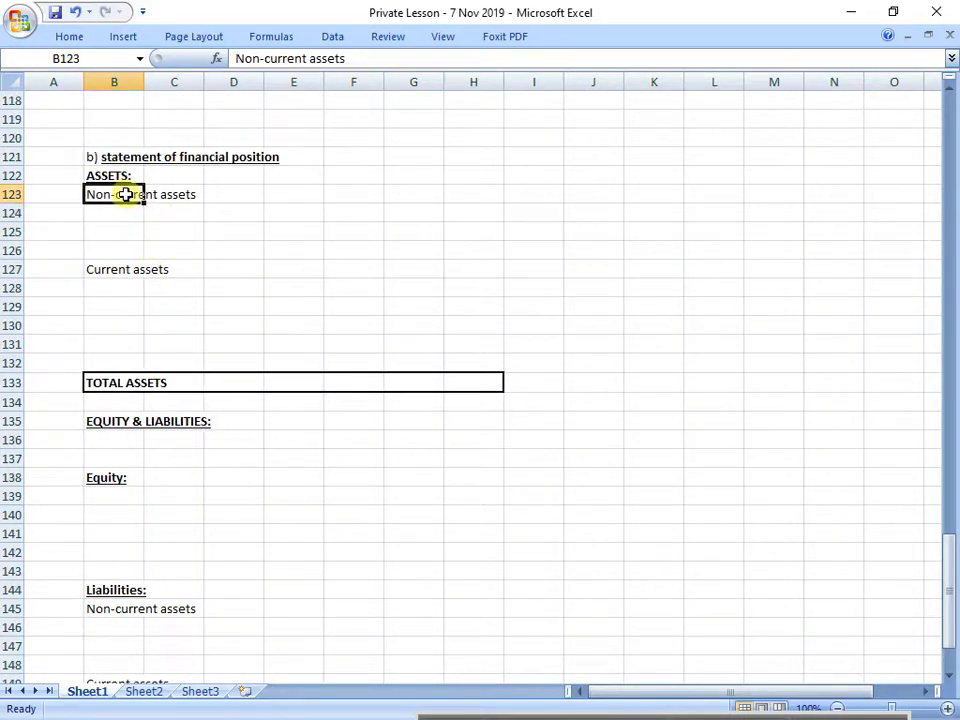
key("ctrl+b")
left_click(128, 270)
key("ctrl+b")
Review the trial balance's nominal accounts against the income statement, and examine its financial position section, especially the land and building row.
scroll(190, 320, "up", 2)
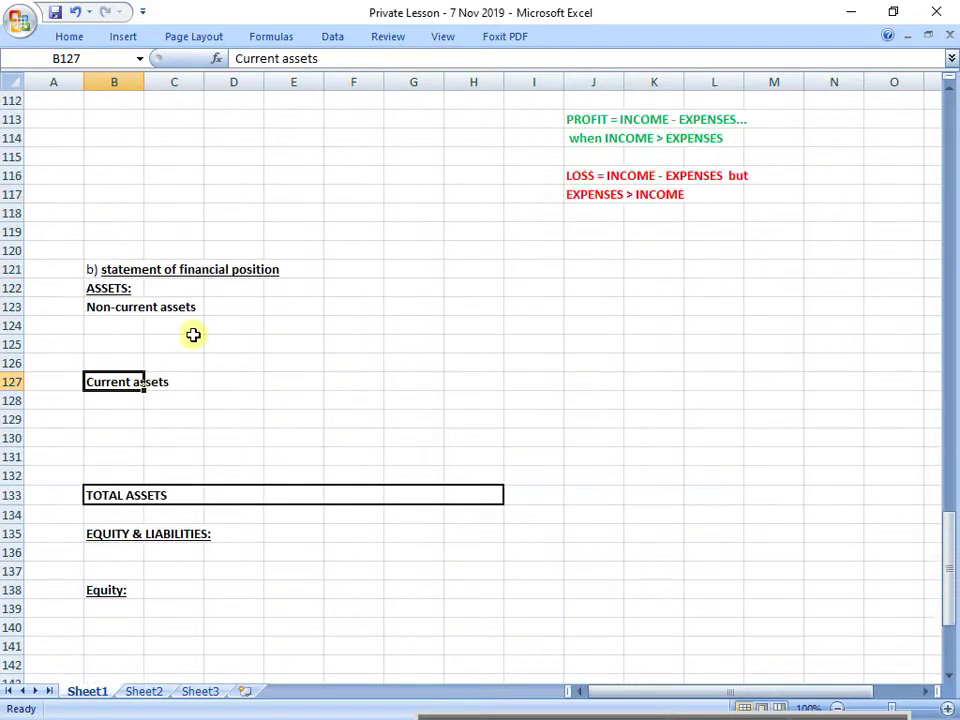
scroll(193, 335, "up", 13)
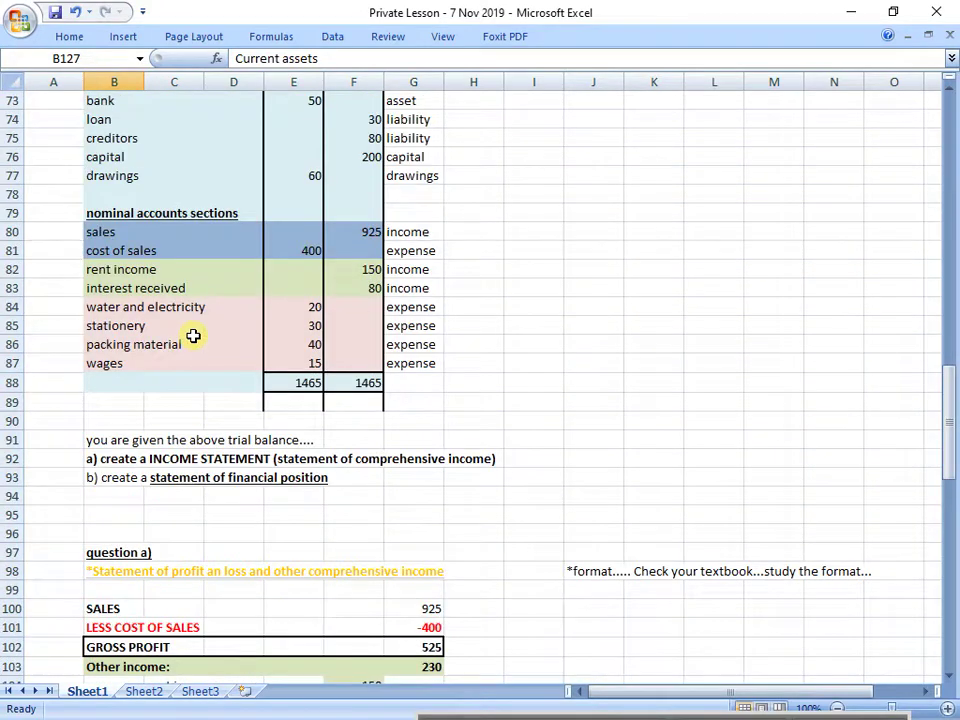
left_click_drag(120, 230, 370, 363)
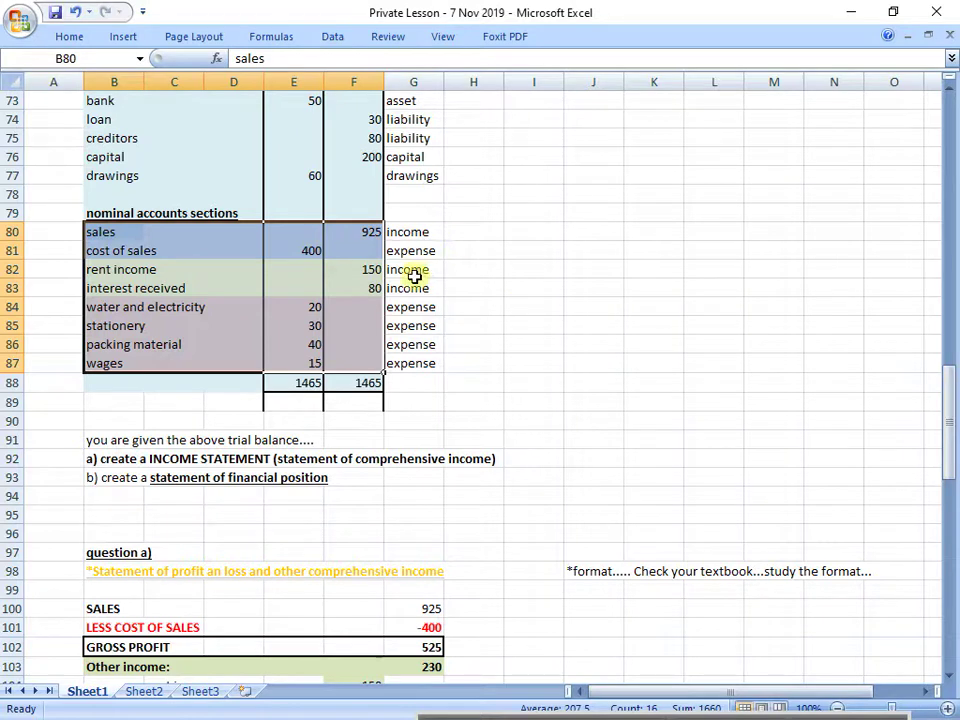
scroll(407, 287, "down", 6)
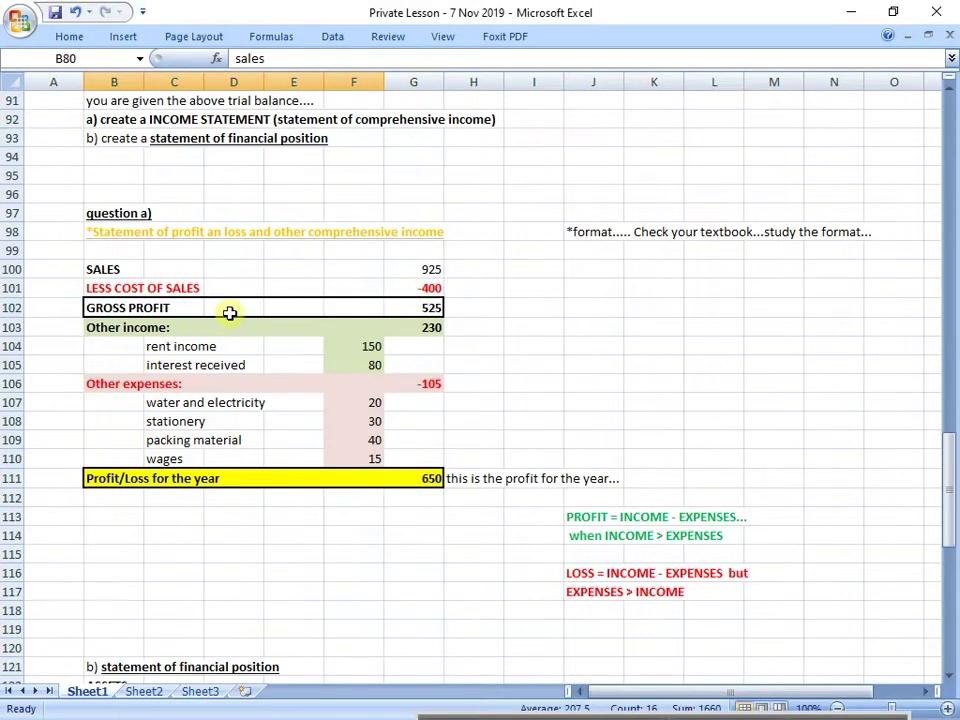
left_click_drag(175, 269, 435, 482)
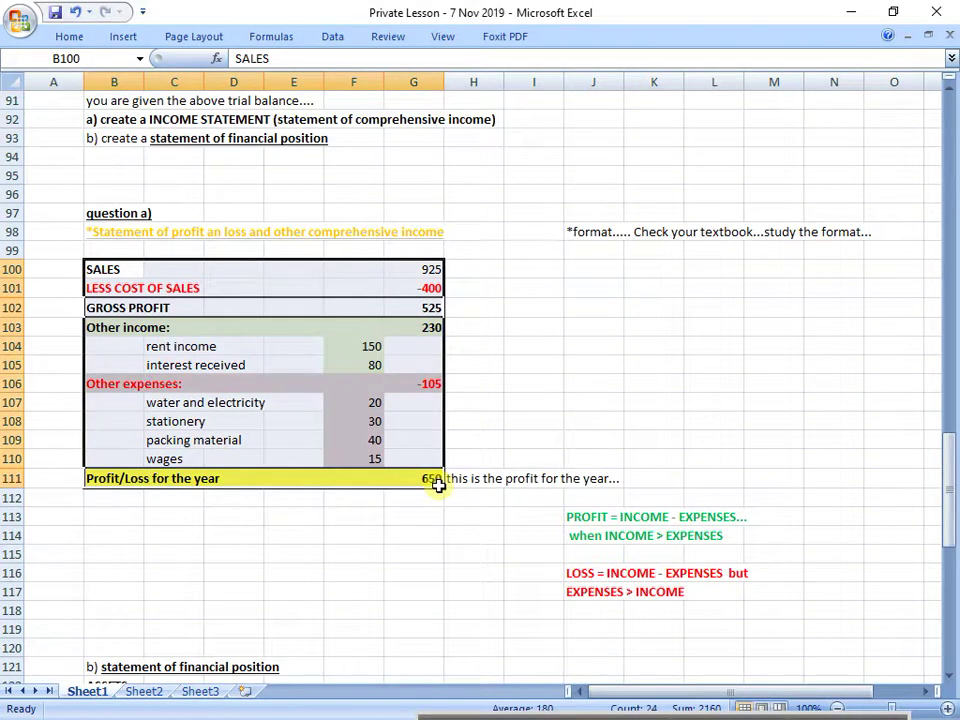
scroll(391, 478, "up", 12)
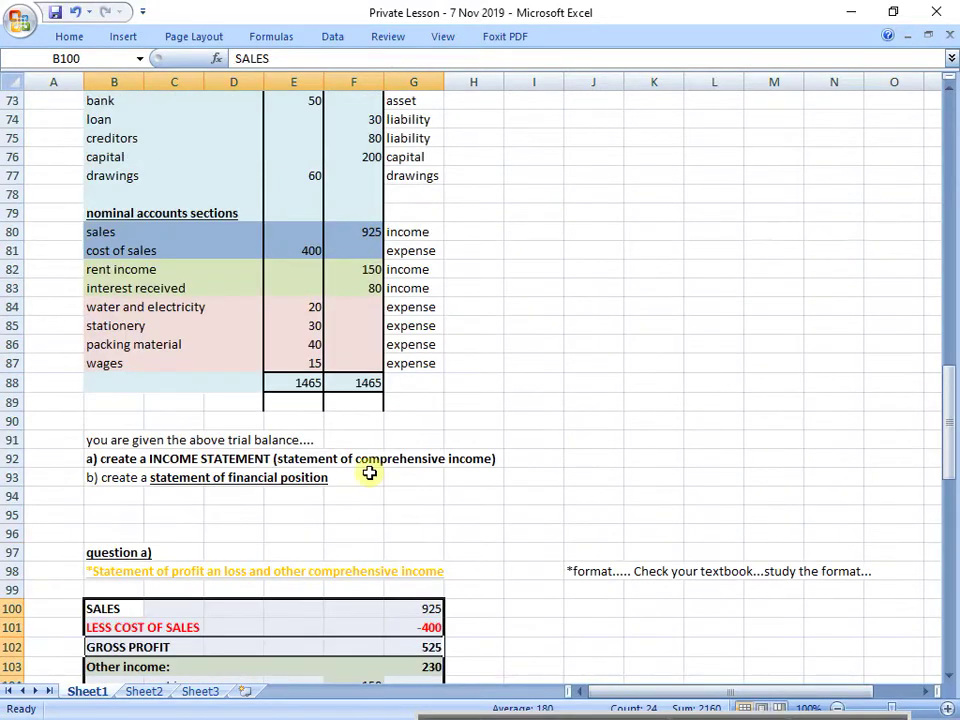
left_click_drag(94, 366, 370, 512)
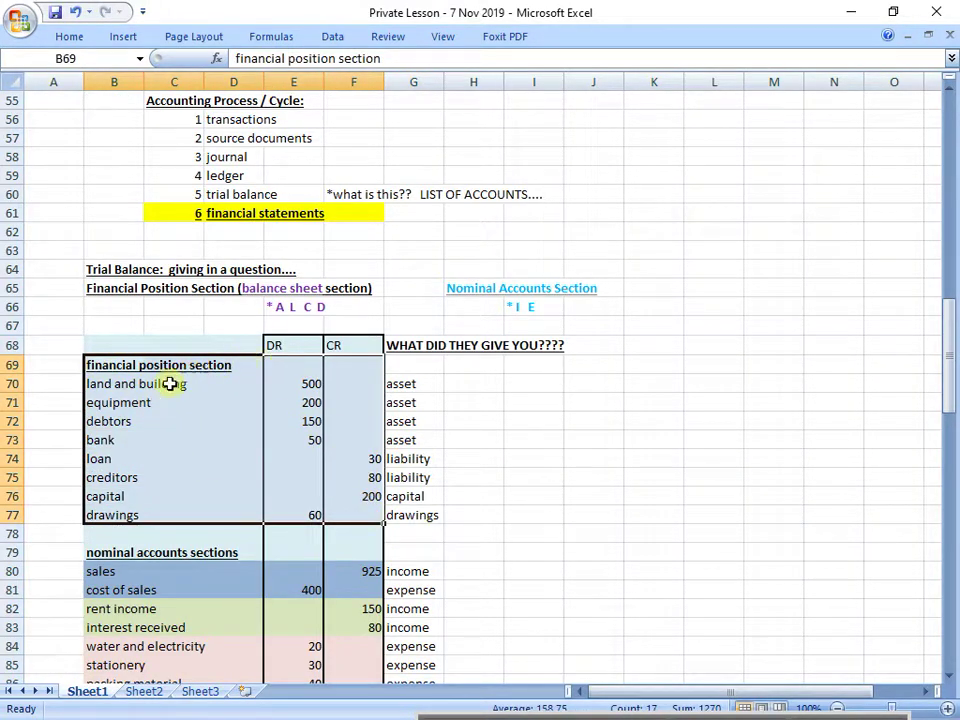
left_click_drag(105, 384, 346, 381)
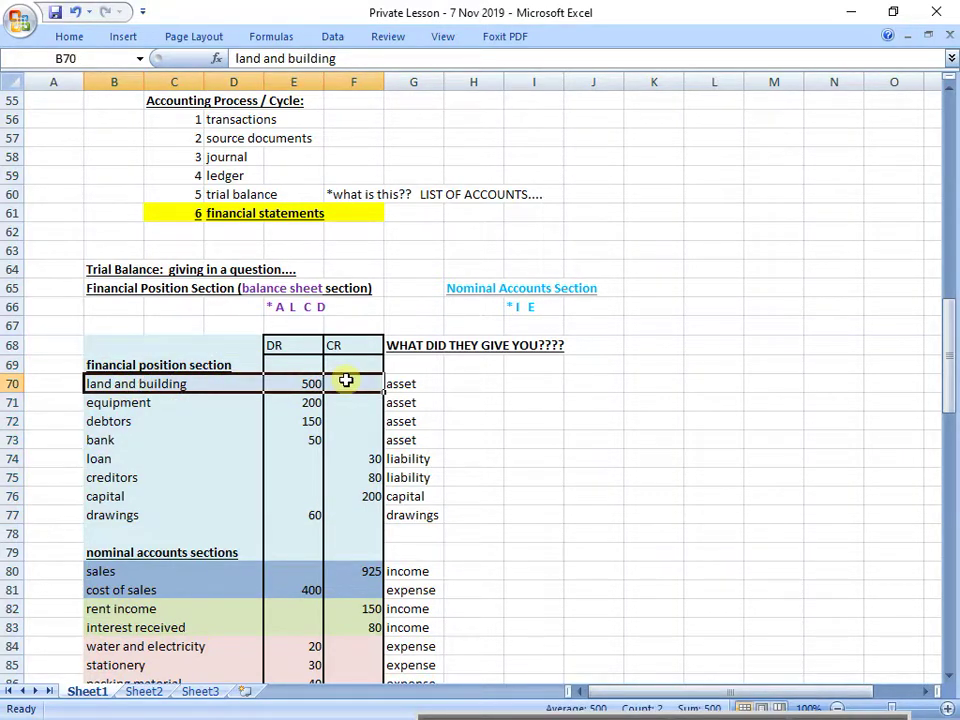
left_click(403, 384)
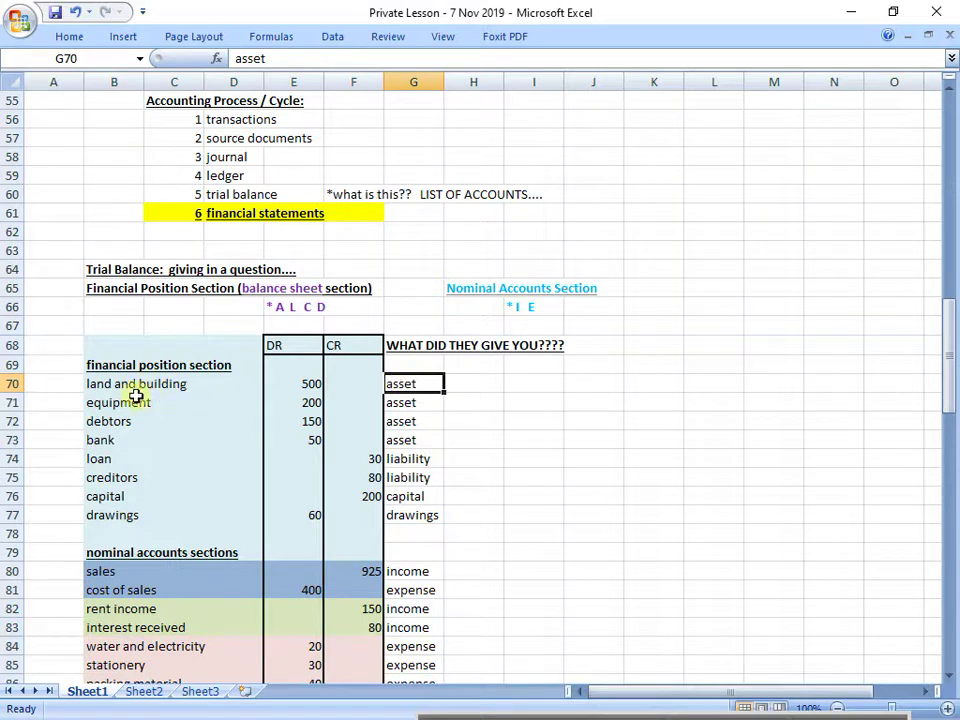
left_click_drag(135, 392, 425, 385)
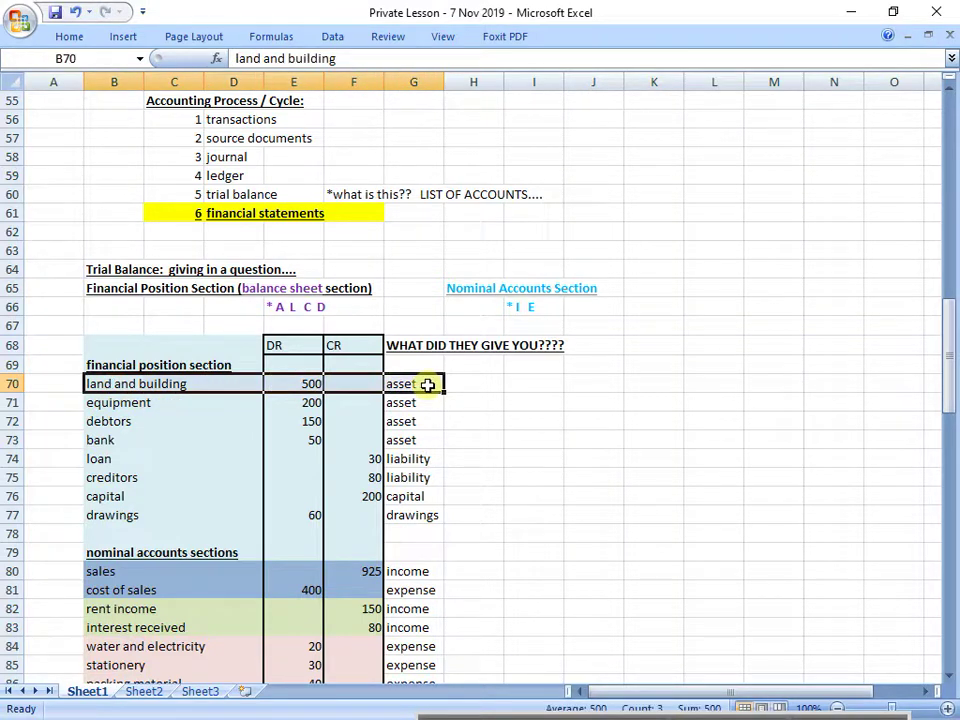
Add "land and building" in B124 under Non-current assets, with its trial balance amount of 500 in F124.
scroll(427, 385, "down", 19)
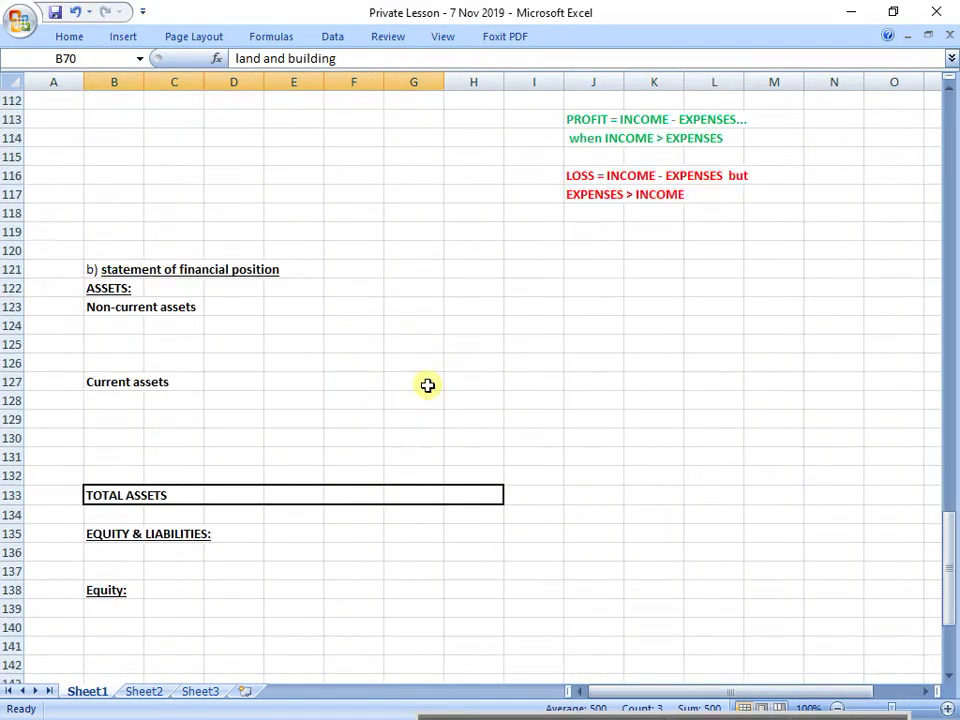
left_click(133, 330)
type("land a")
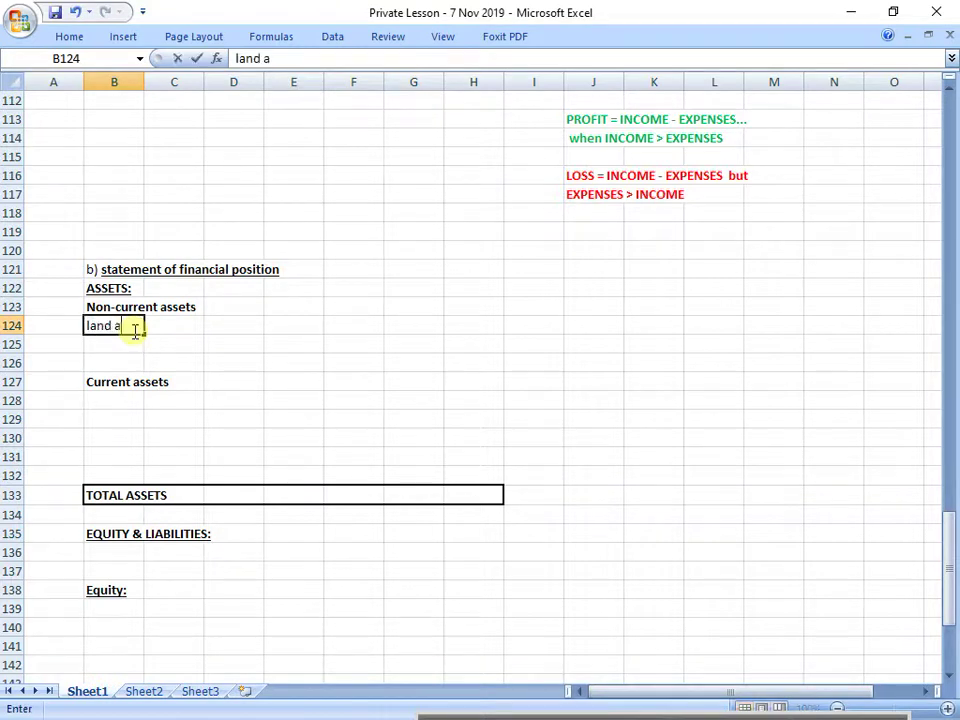
type("nd building")
key("Return")
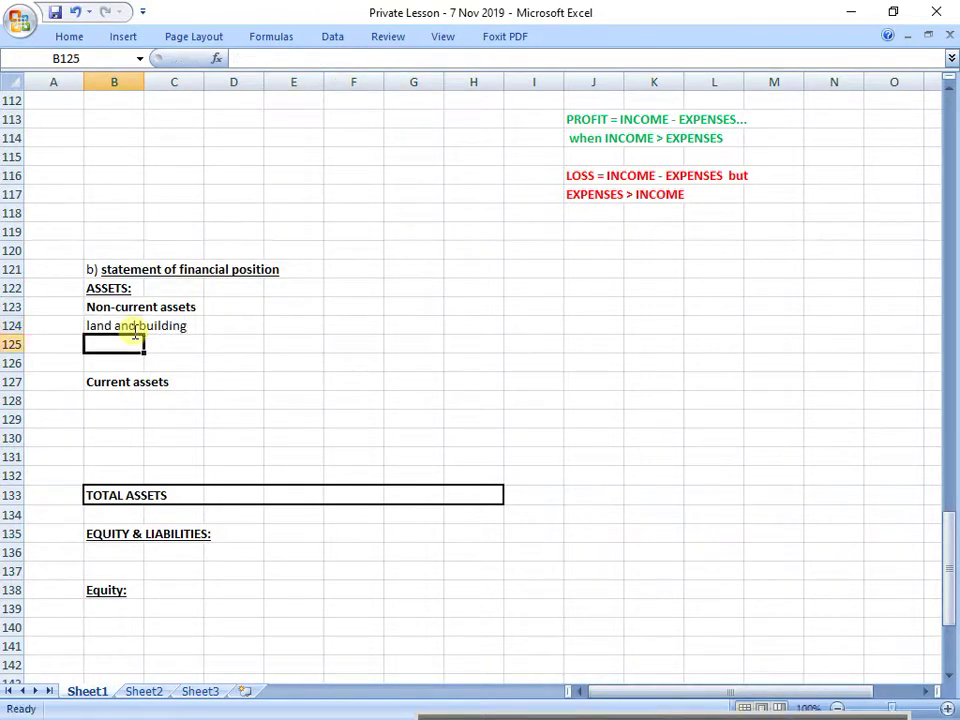
left_click(345, 326)
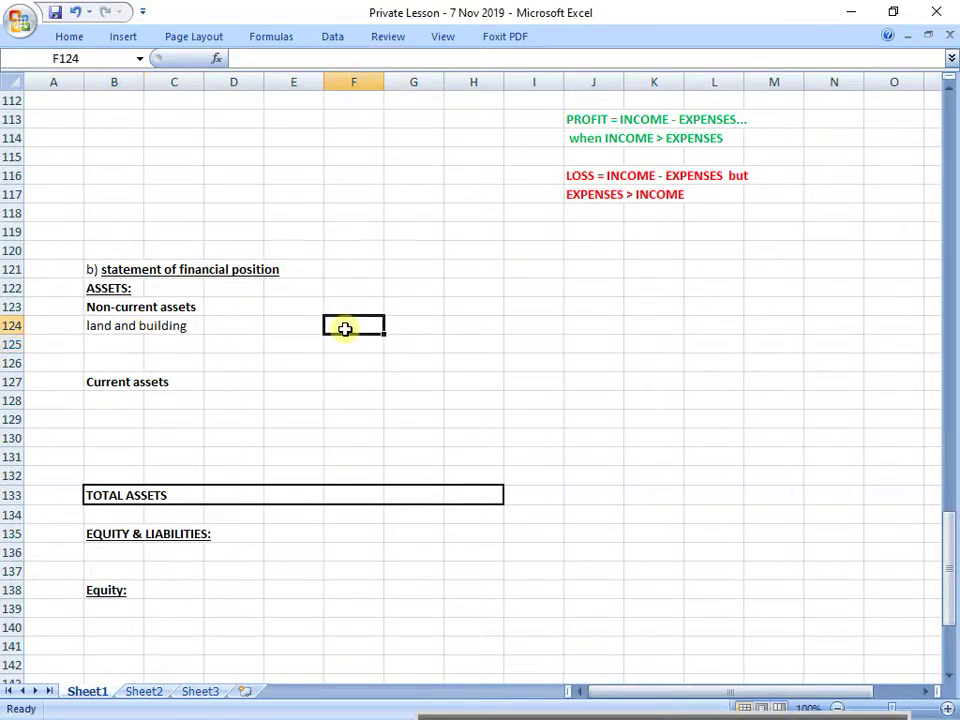
scroll(345, 329, "up", 9)
scroll(345, 329, "up", 6)
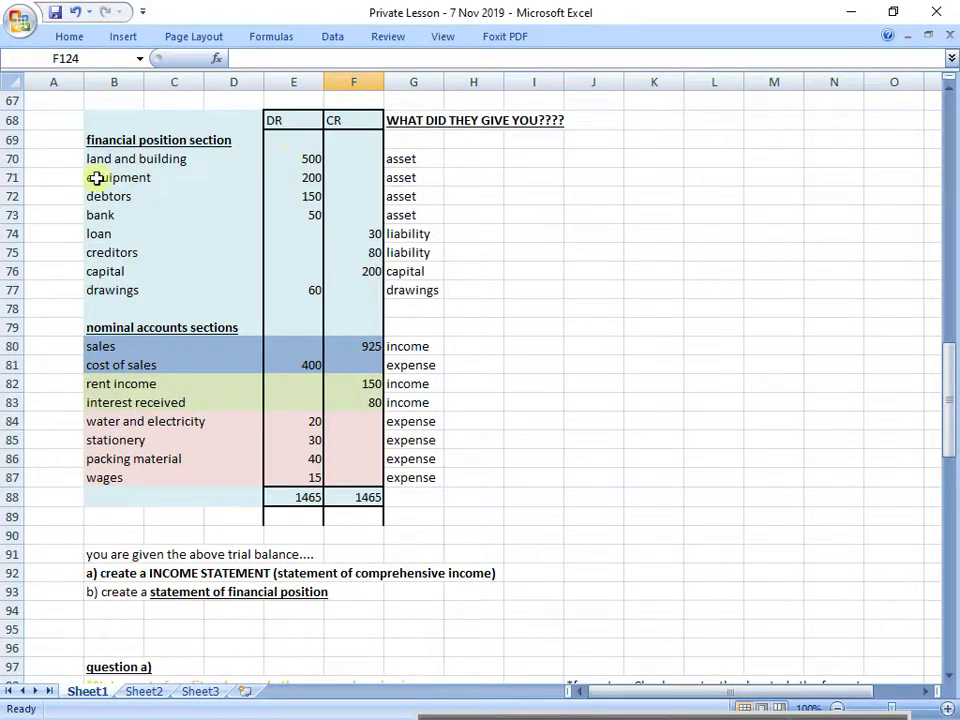
scroll(390, 355, "down", 15)
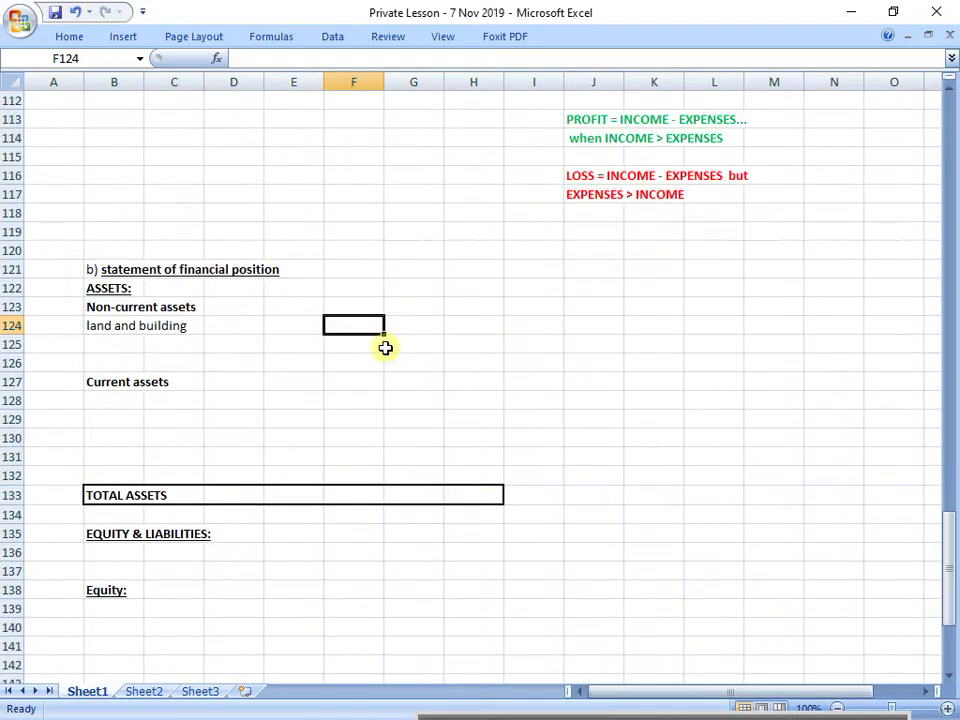
type("500")
key("Return")
Add "equipment" in B125 under Non-current assets, with the amount 200 in F125.
key("Left")
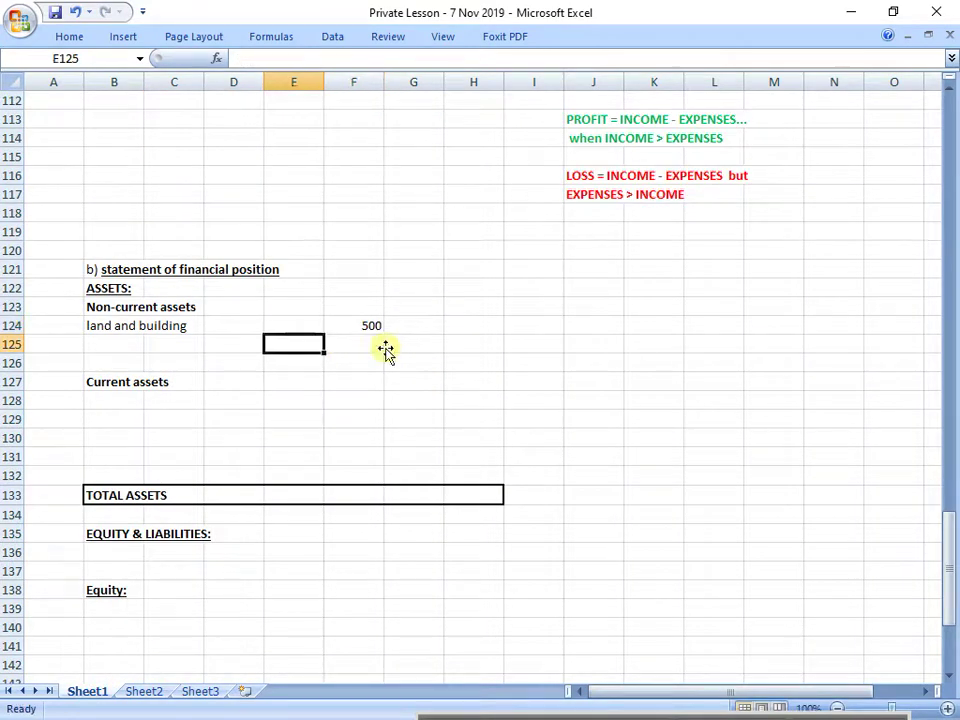
key("Left")
key("Left")
key("Left")
type("eq")
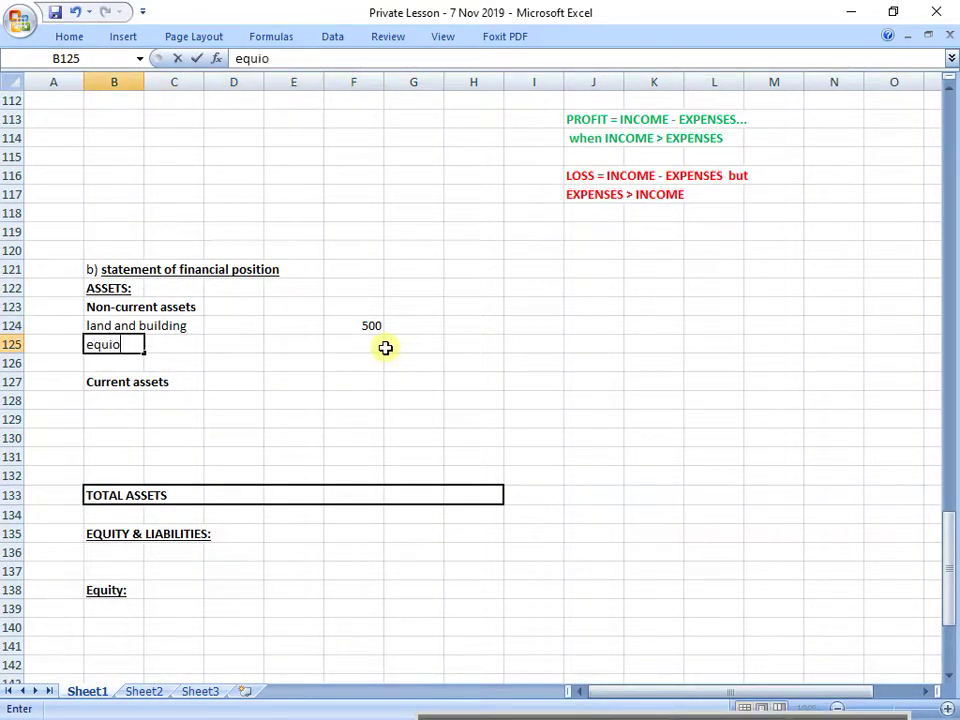
type("uipment")
key("Return")
key("Up")
key("Right")
key("Right")
key("Right")
key("Right")
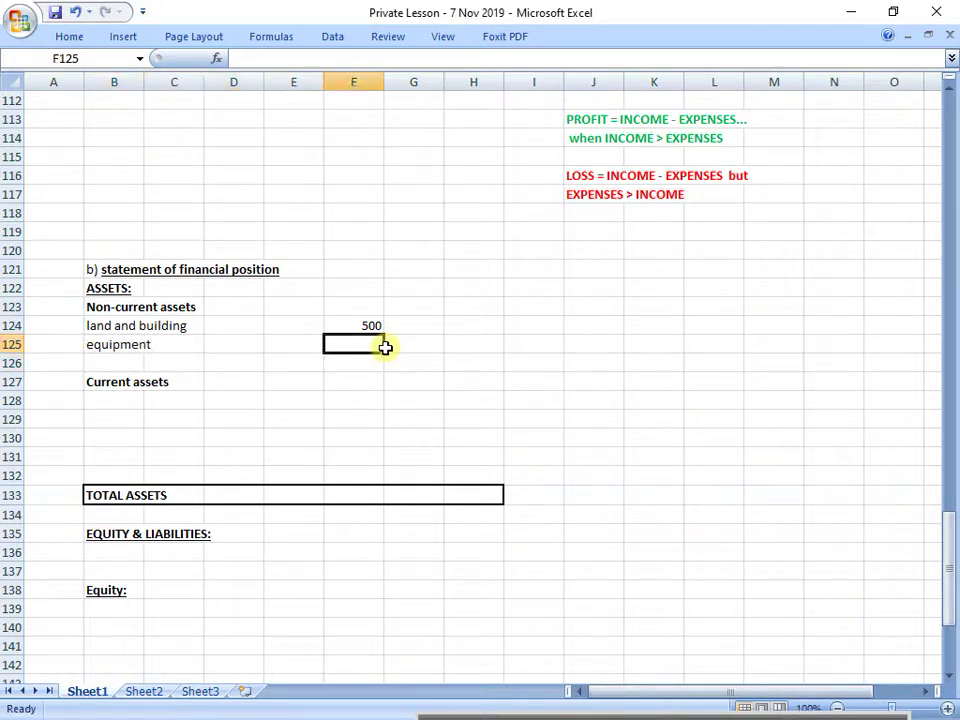
type("200")
key("Return")
Find the debtors account in the trial balance and add "debtors" in B128 under Current assets, with 150 in F128.
scroll(386, 349, "up", 16)
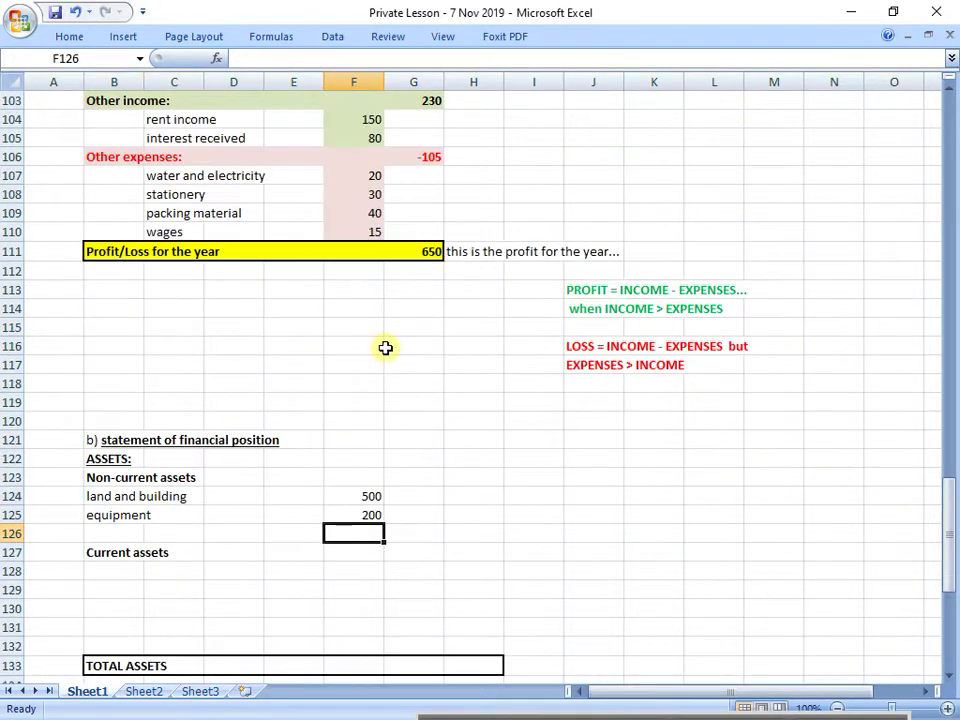
scroll(386, 349, "up", 1)
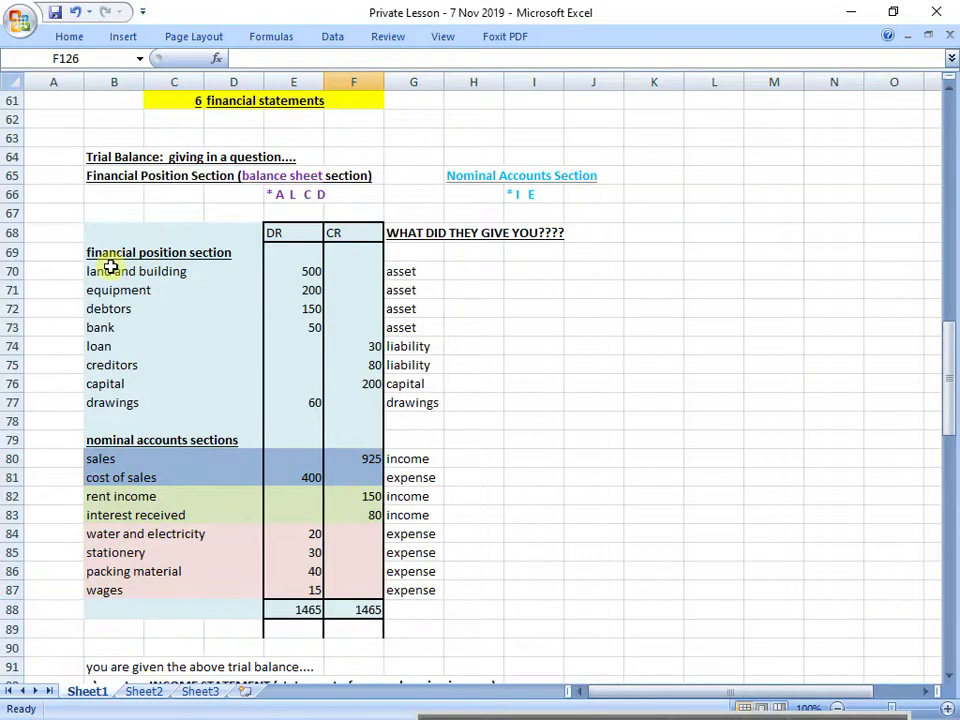
left_click_drag(111, 270, 349, 298)
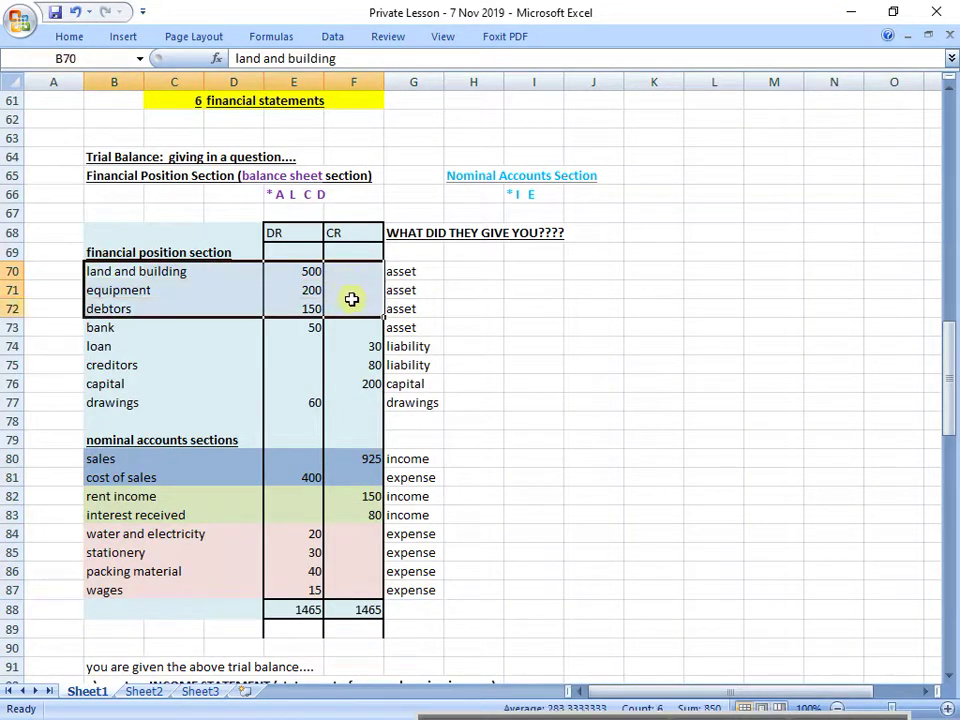
left_click_drag(112, 309, 291, 310)
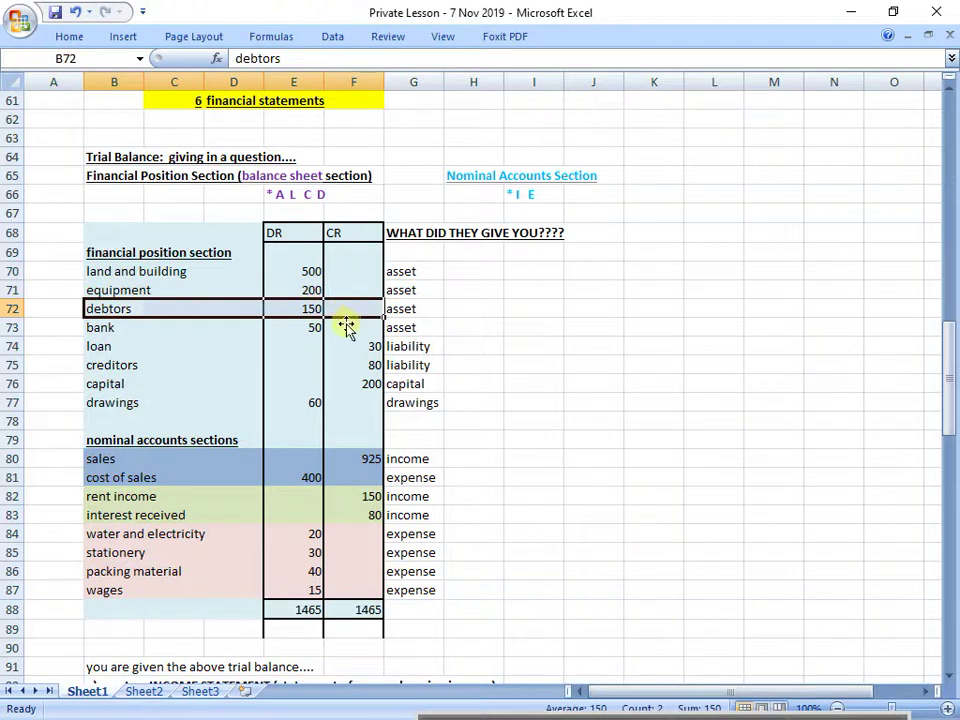
scroll(346, 321, "down", 20)
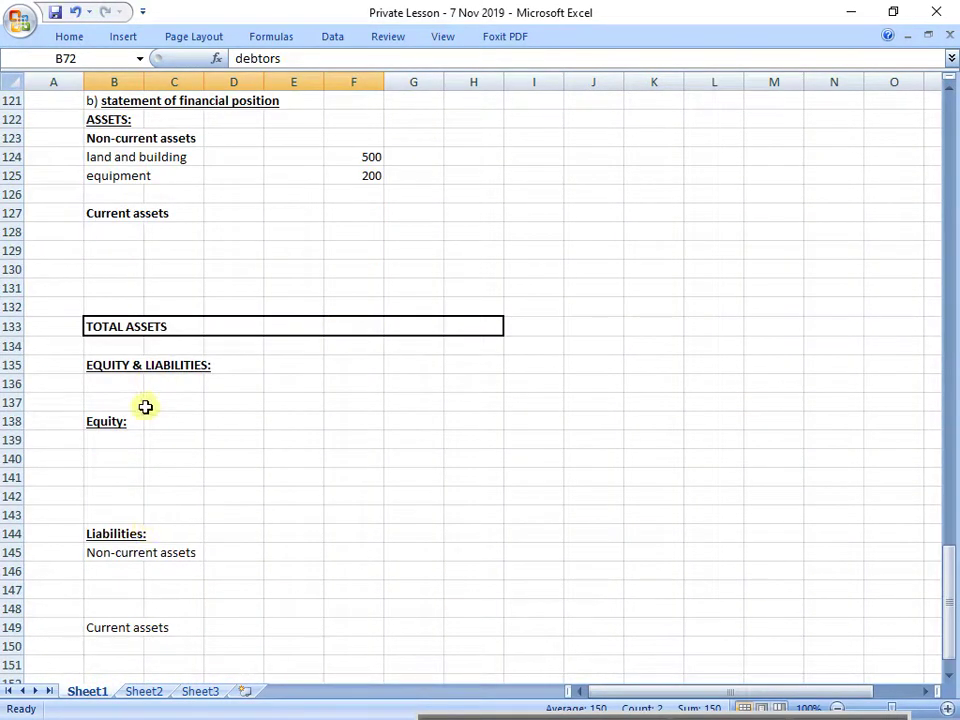
left_click(115, 227)
type("debtors")
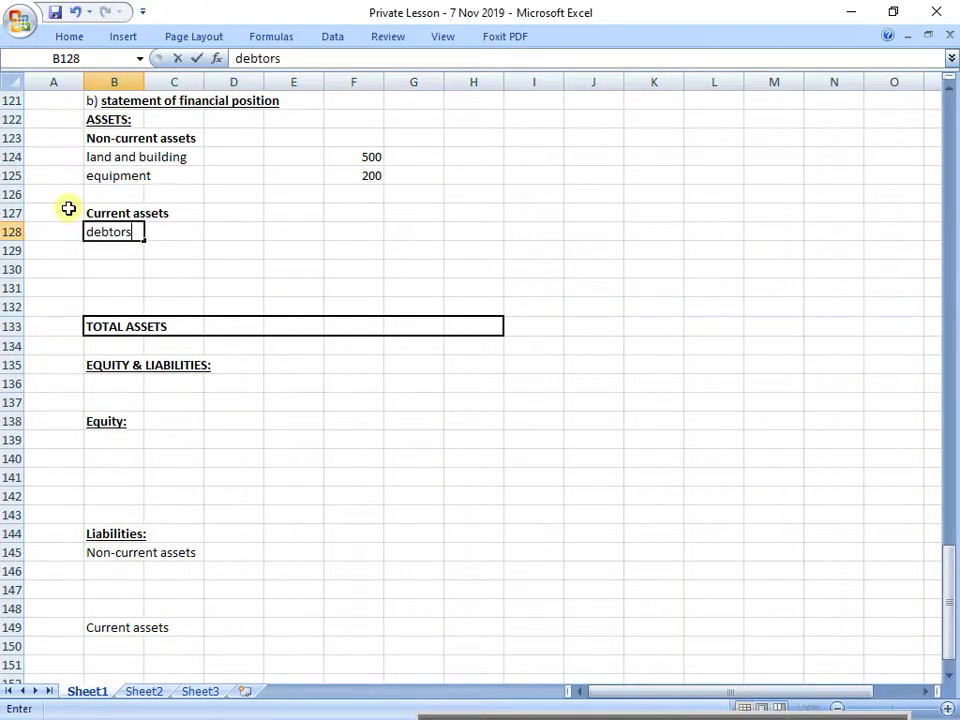
key("Return")
key("Up")
key("Right")
key("Right")
key("Right")
key("Right")
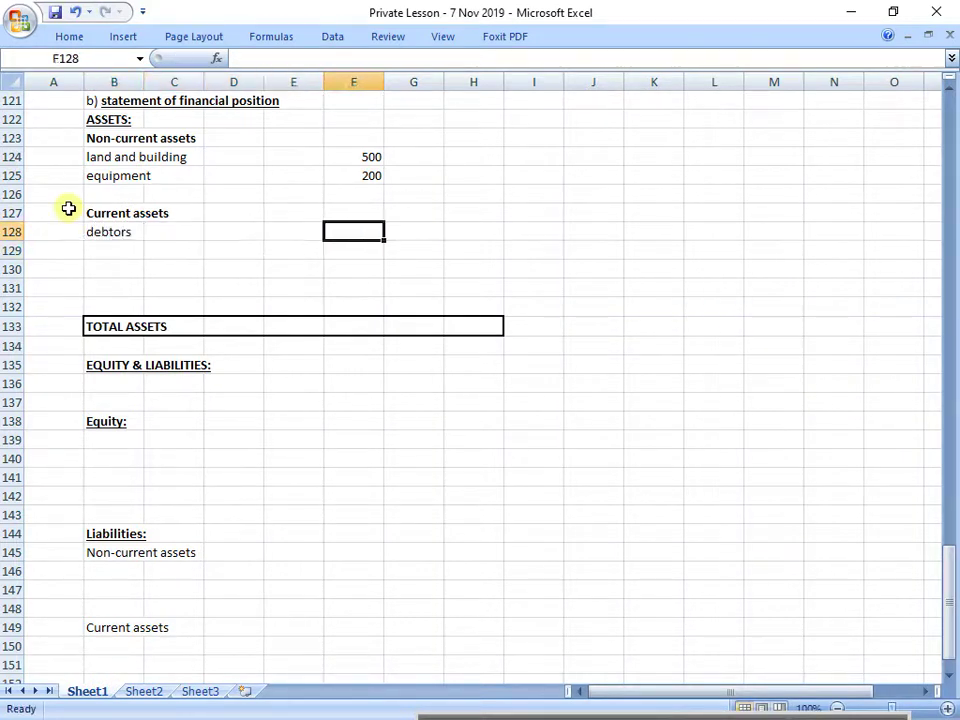
type("150")
key("Return")
Find the bank account in the trial balance and add "bank" in B129 under Current assets, with 50 in F129.
scroll(218, 350, "up", 16)
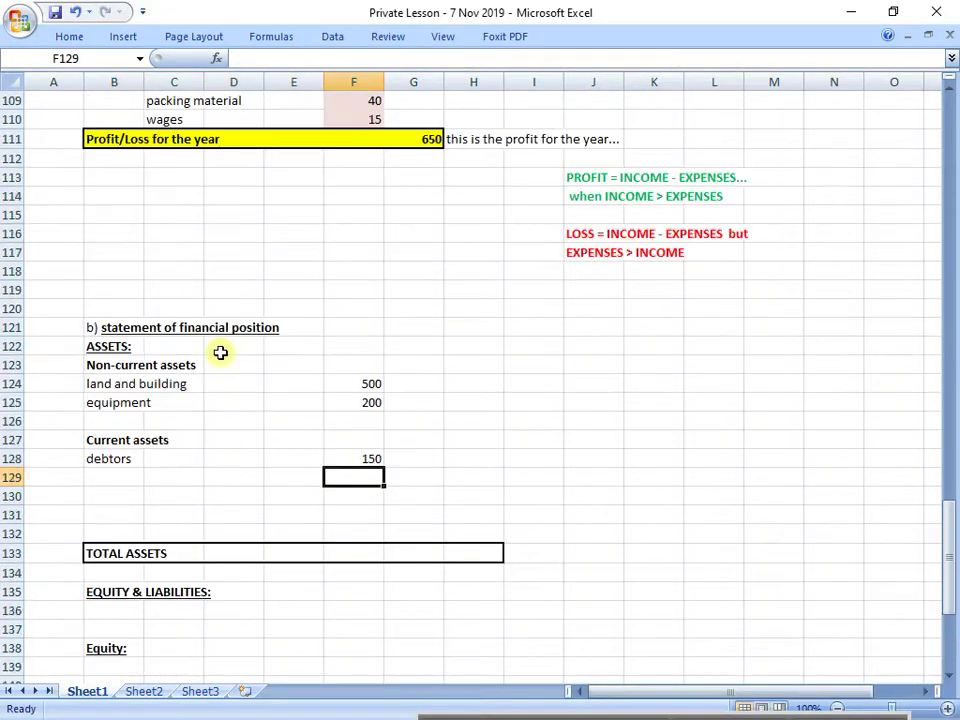
scroll(193, 334, "up", 1)
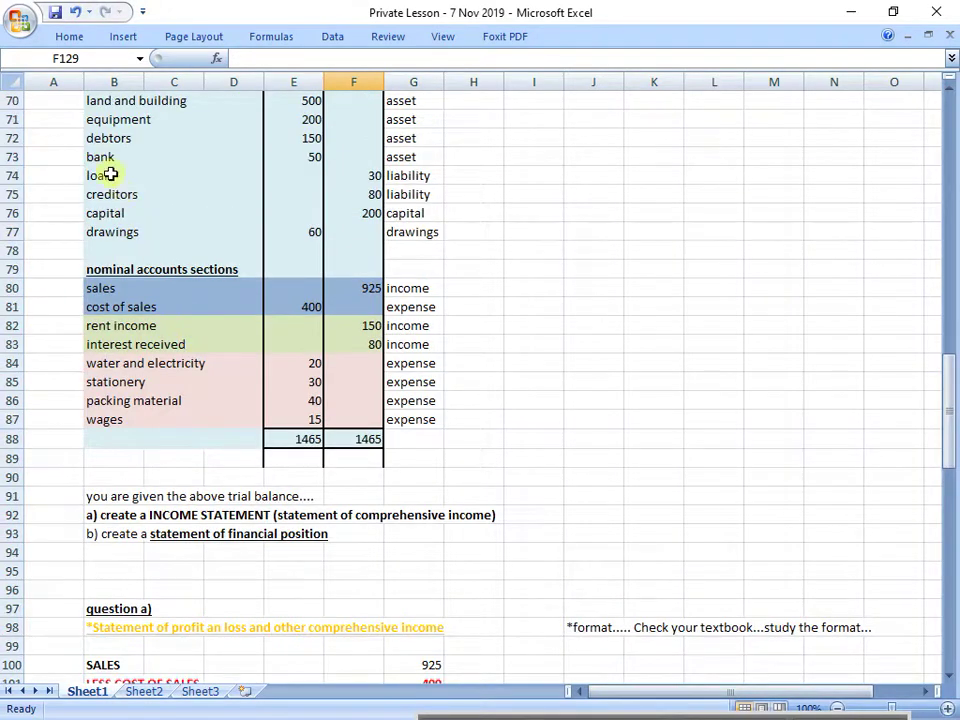
left_click_drag(96, 157, 336, 155)
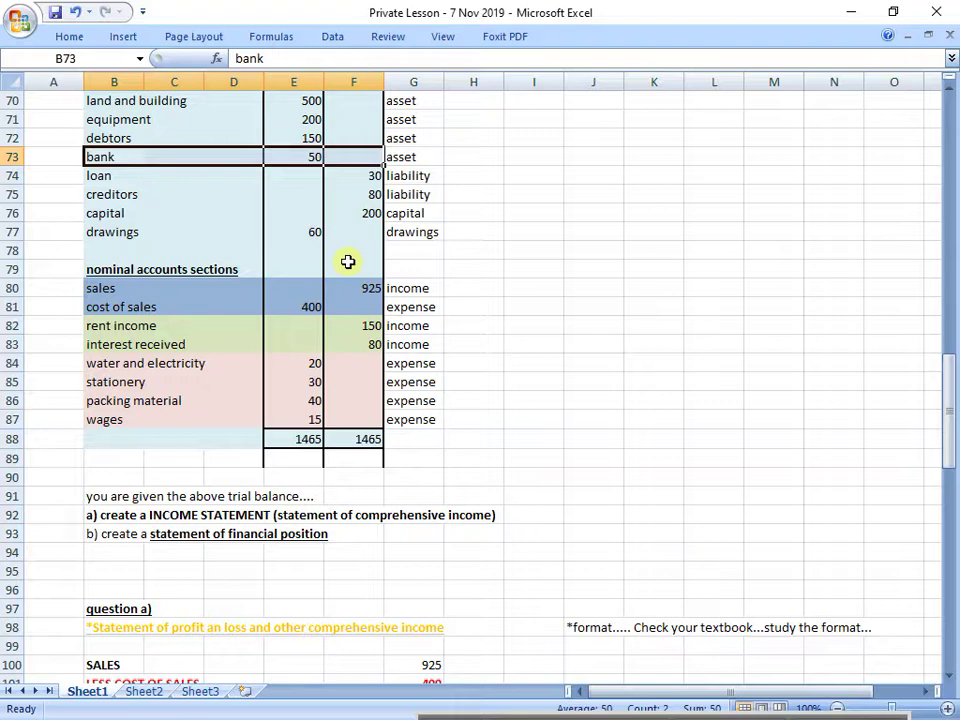
scroll(347, 262, "down", 19)
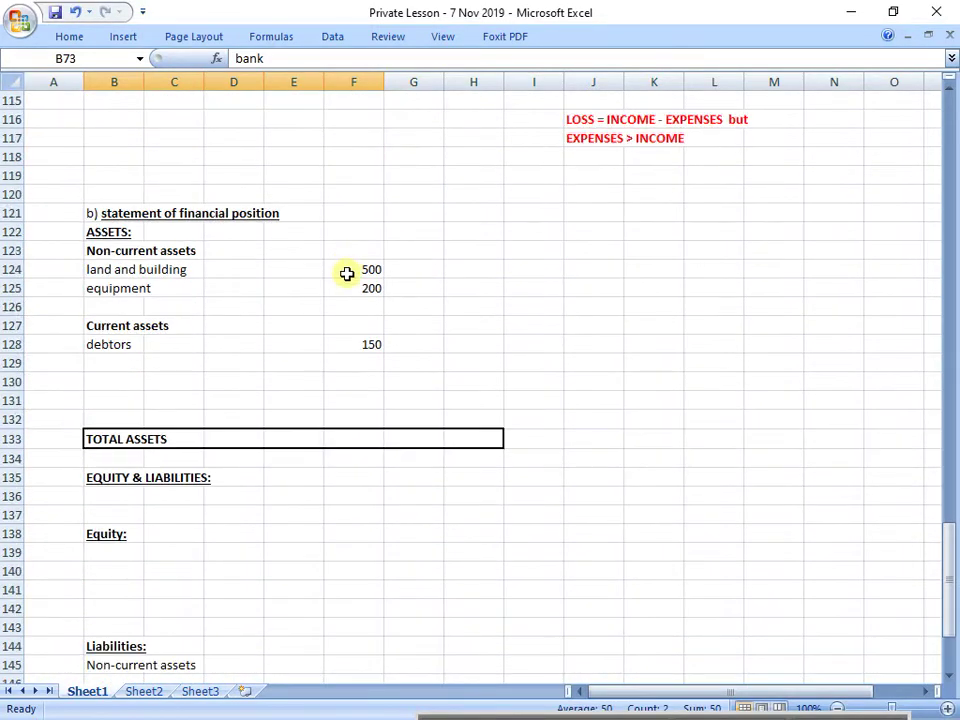
scroll(176, 514, "up", 13)
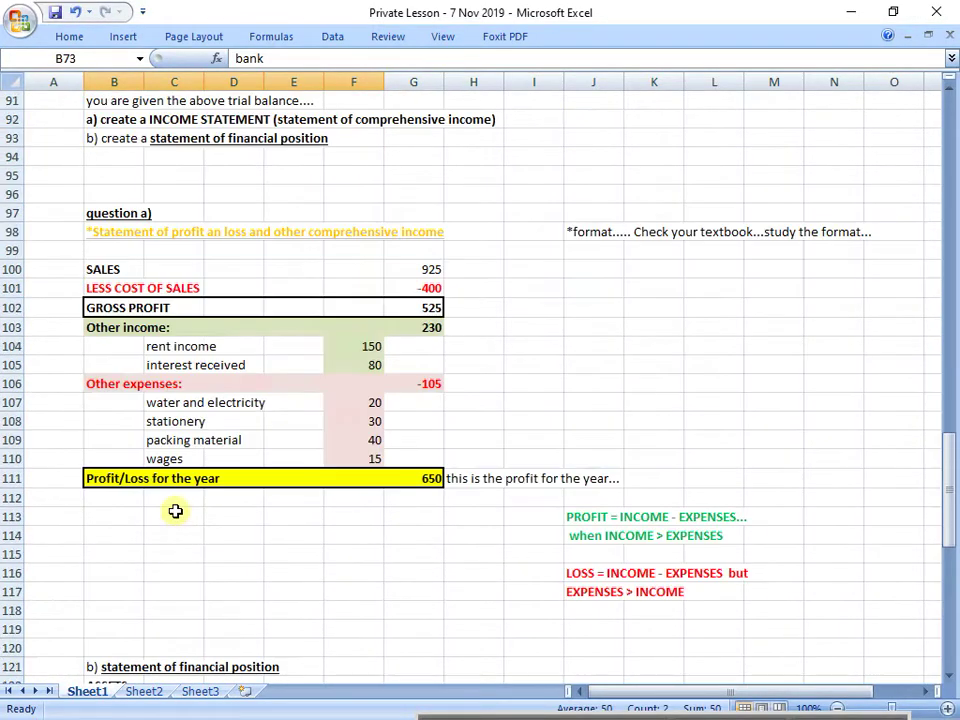
scroll(176, 511, "up", 6)
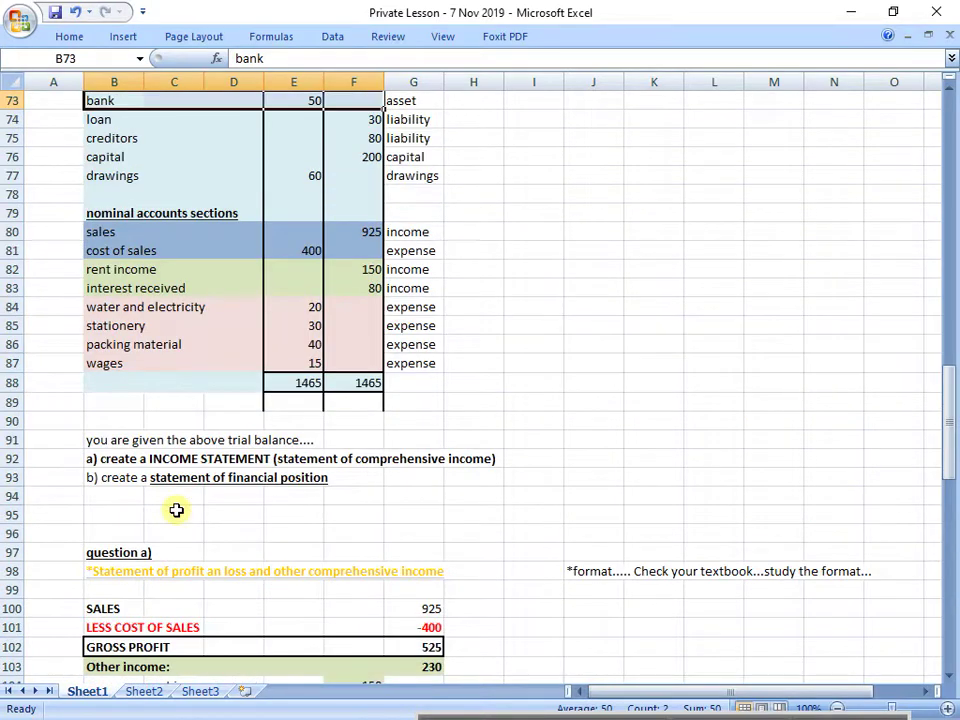
scroll(178, 507, "down", 17)
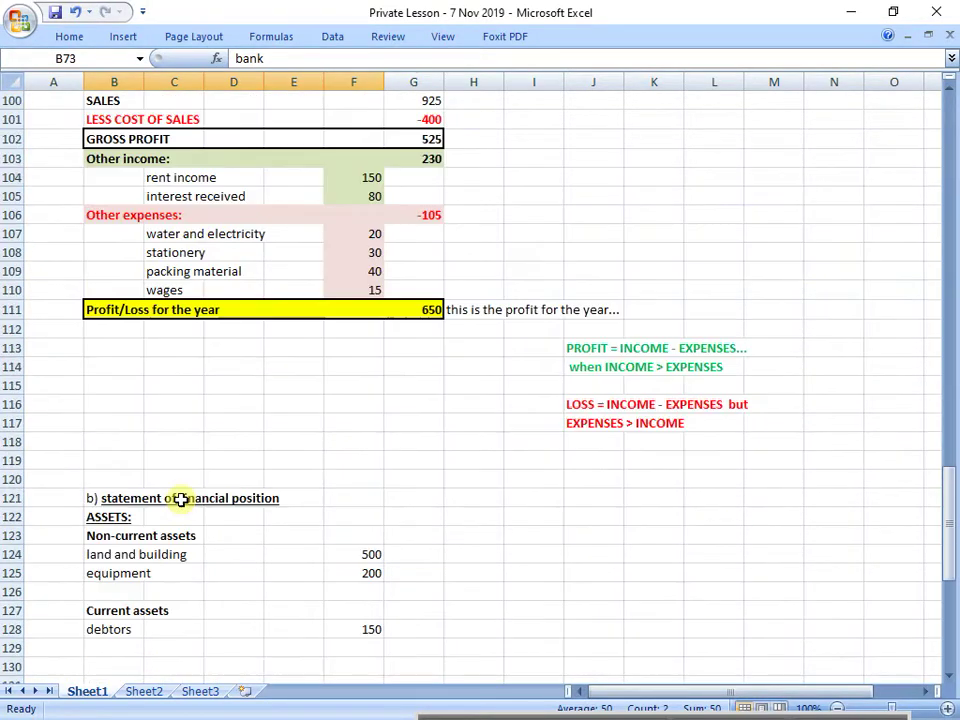
left_click(113, 250)
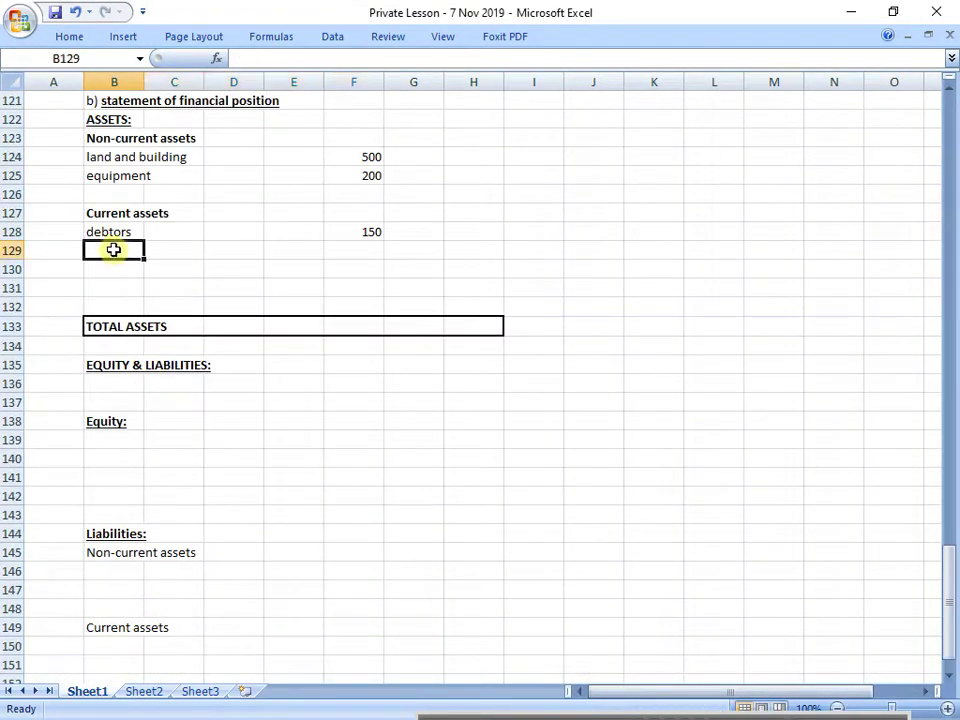
type("ban")
key("Right")
key("Right")
key("Right")
key("Right")
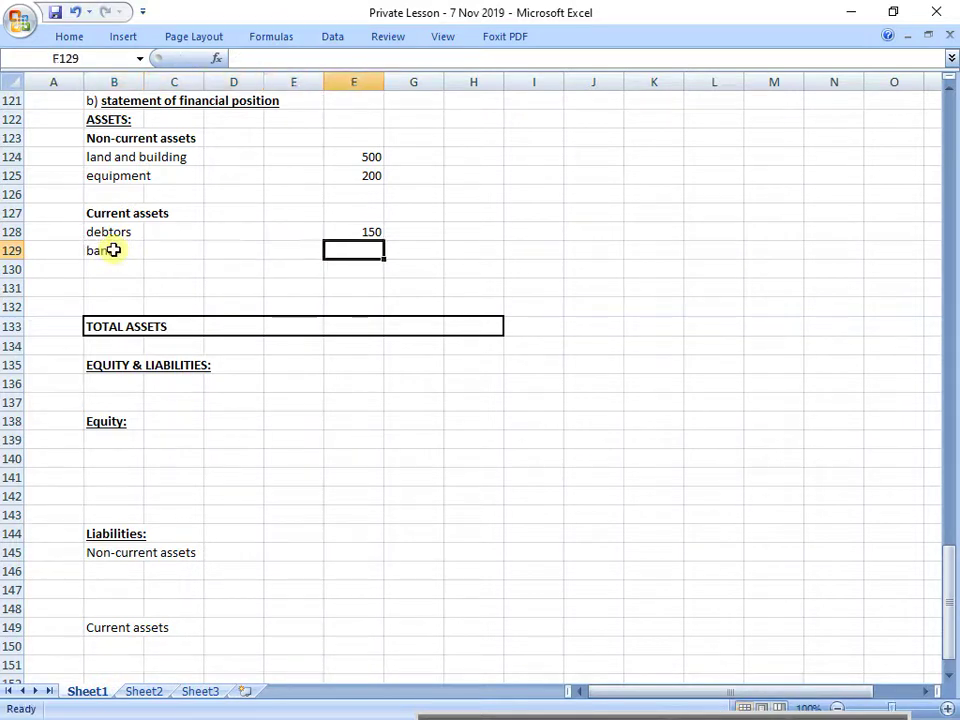
type("50")
key("Return")
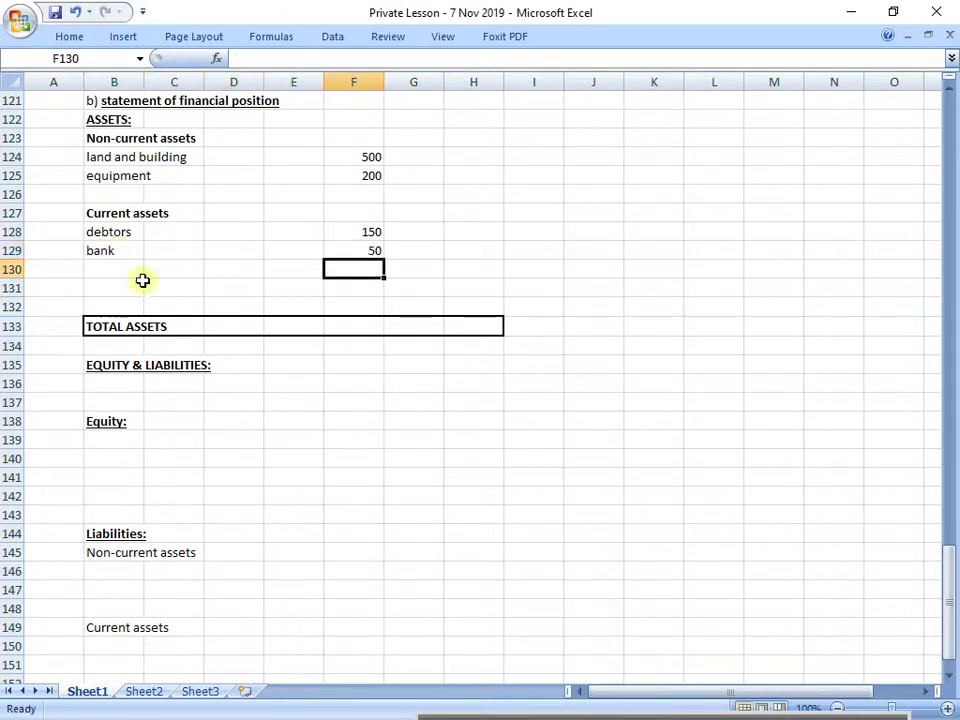
Shade the Non-current assets heading row B123:H123 and the Current assets heading row B127:H127 yellow.
left_click_drag(90, 136, 386, 174)
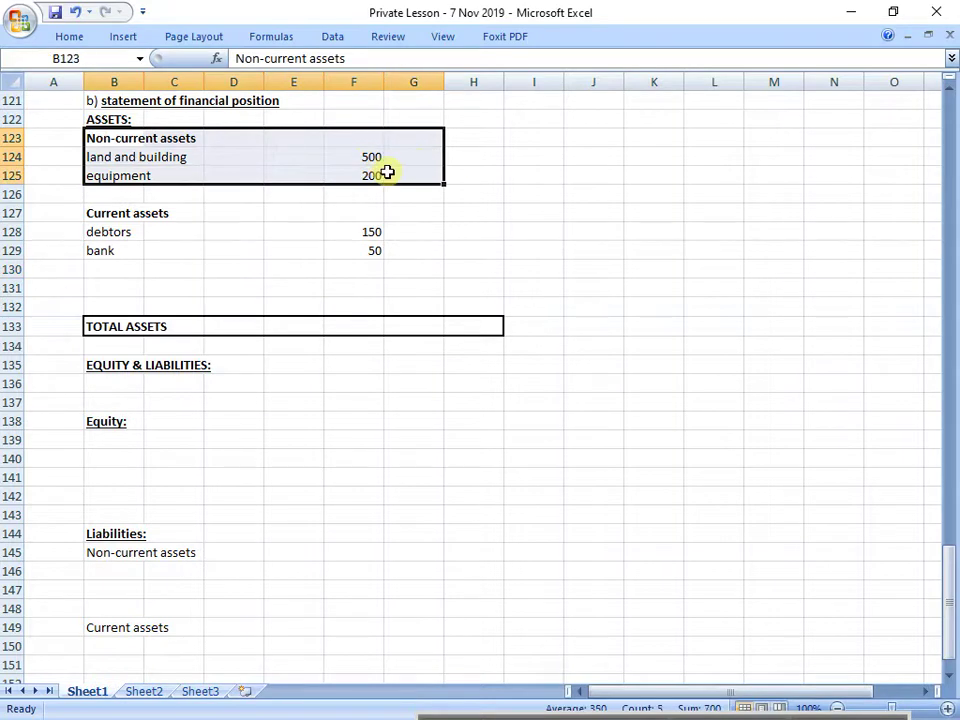
left_click_drag(111, 214, 401, 247)
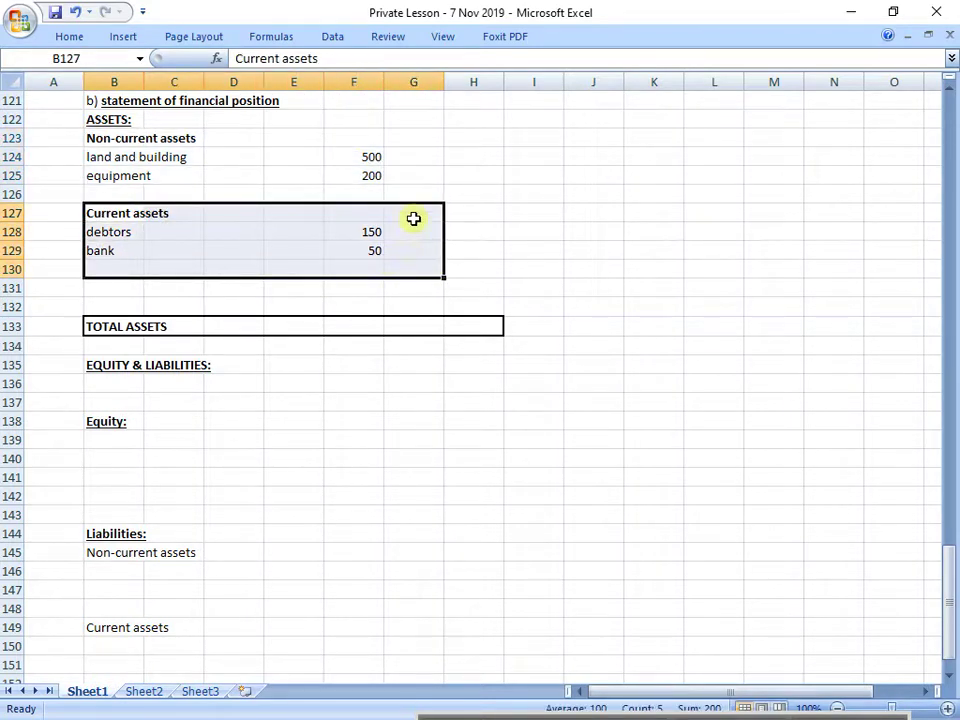
scroll(412, 217, "up", 1)
left_click(127, 199)
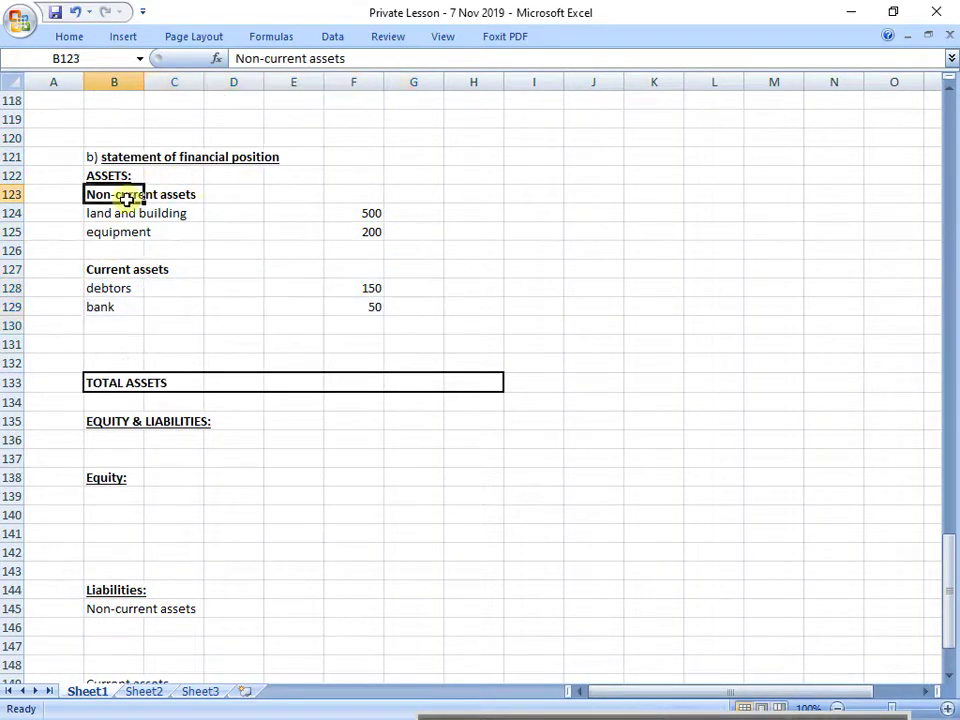
left_click_drag(127, 199, 459, 195)
left_click(72, 36)
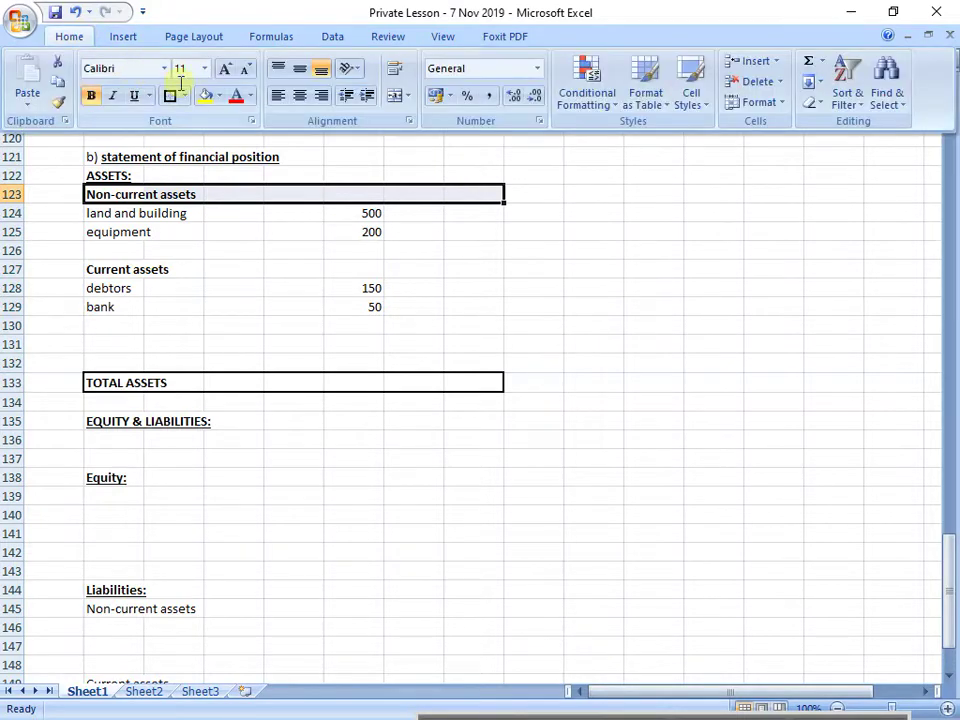
left_click(205, 97)
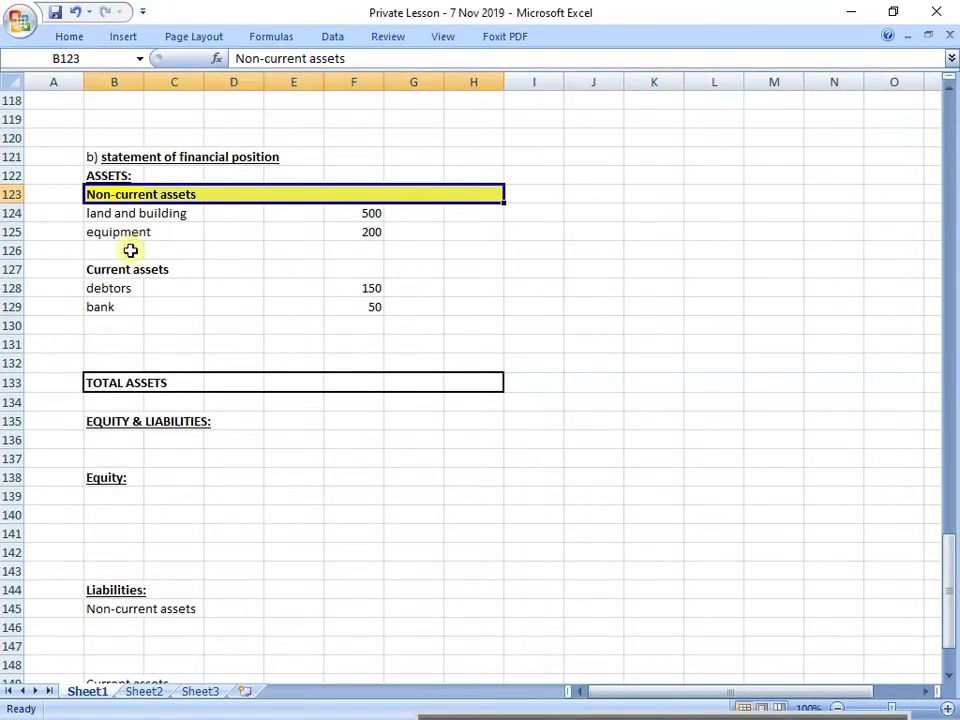
left_click_drag(130, 269, 470, 269)
left_click(88, 38)
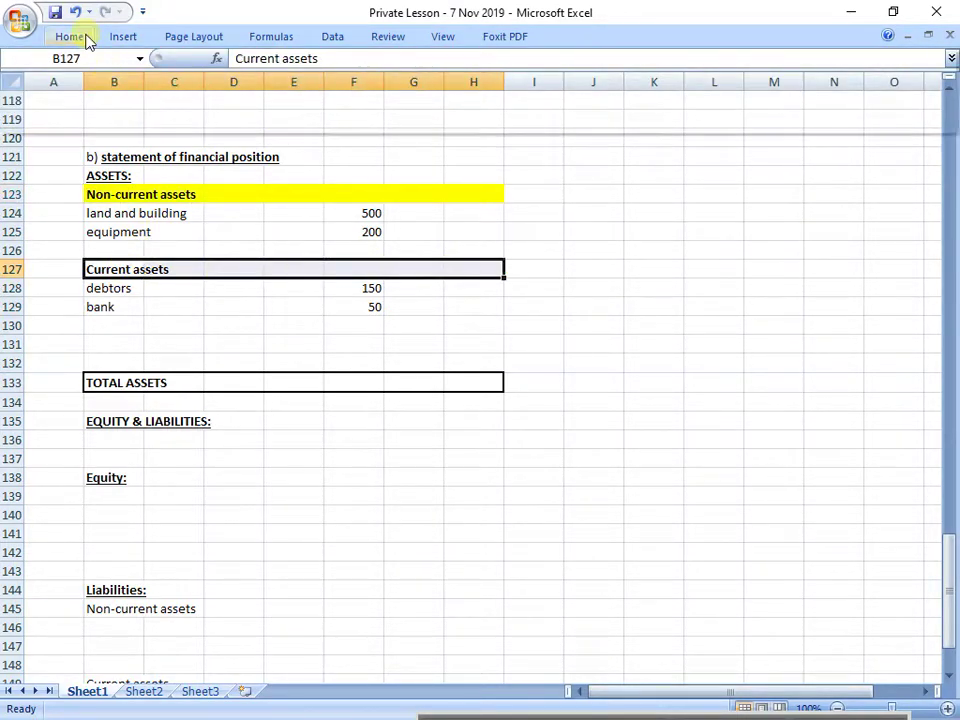
left_click(210, 100)
Total the non-current assets in G123 with the formula =F124+F125.
left_click(420, 230)
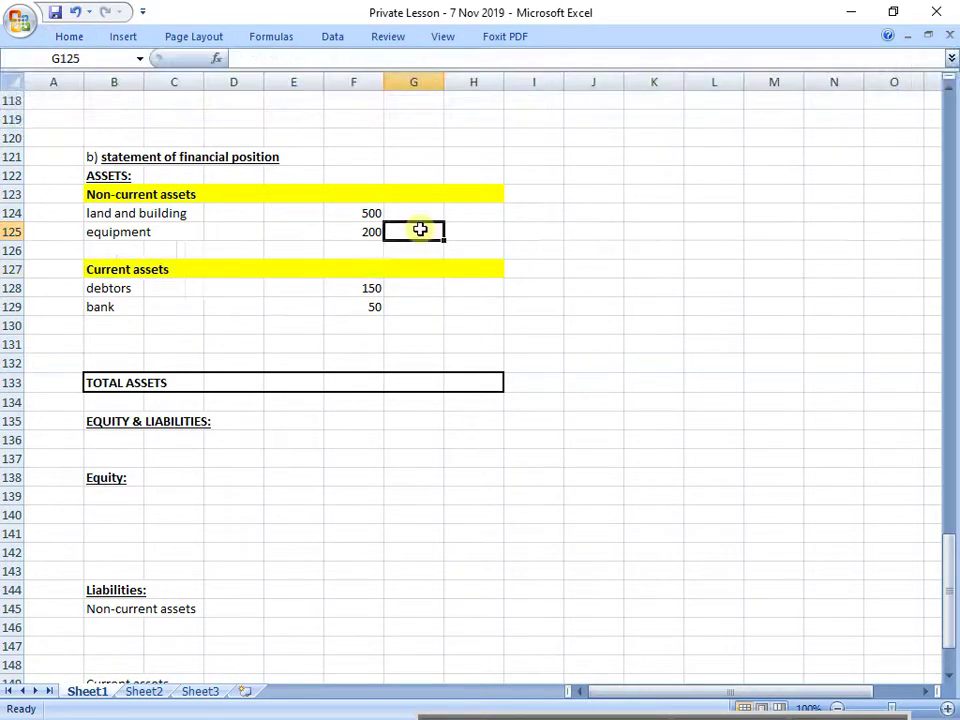
left_click(432, 198)
type("=")
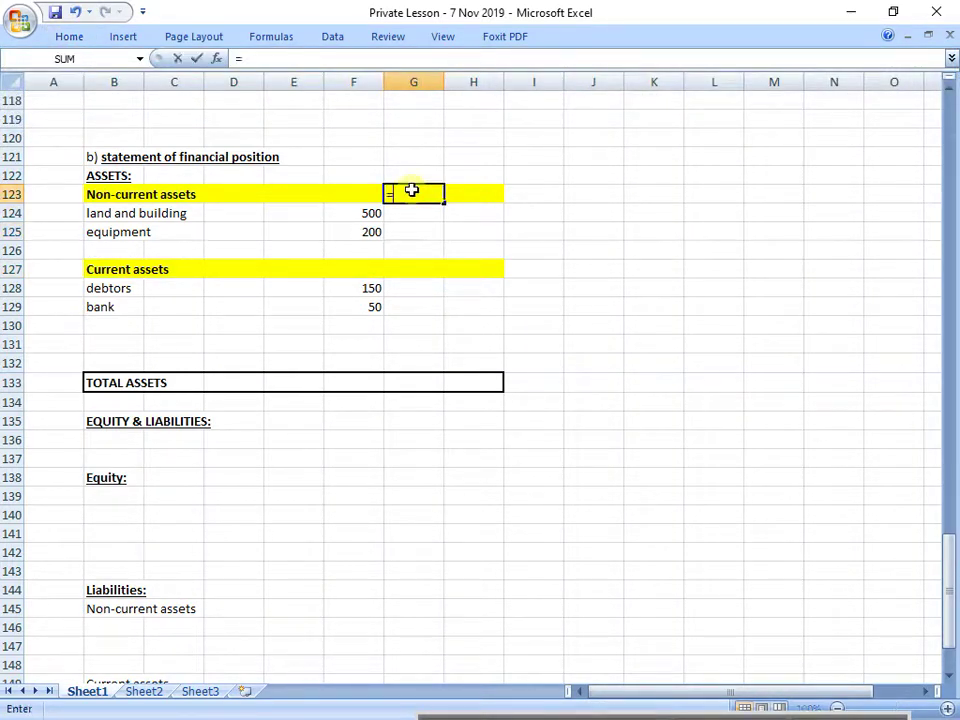
left_click(361, 216)
type("+")
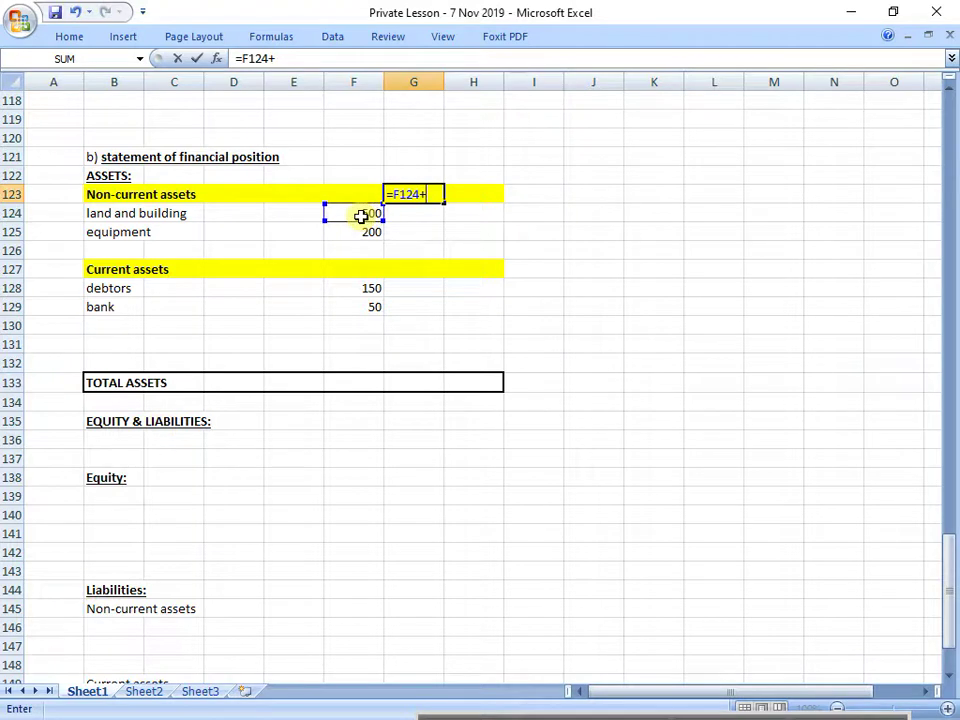
left_click(343, 233)
key("Return")
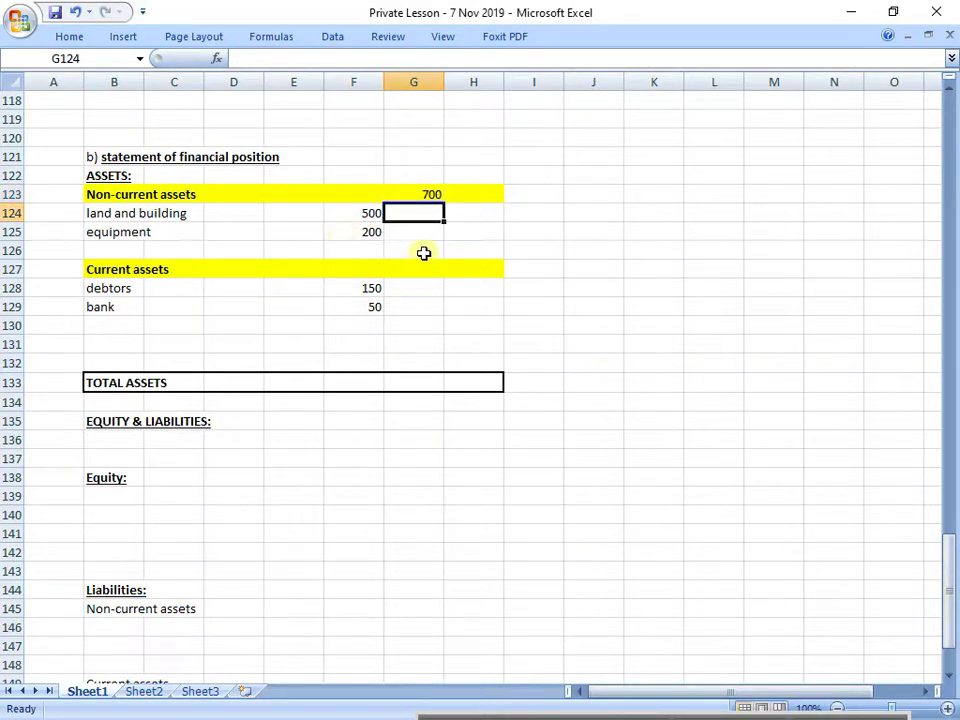
Total the current assets in G127 with a SUM of F128:F129.
left_click(388, 270)
type("=sum(")
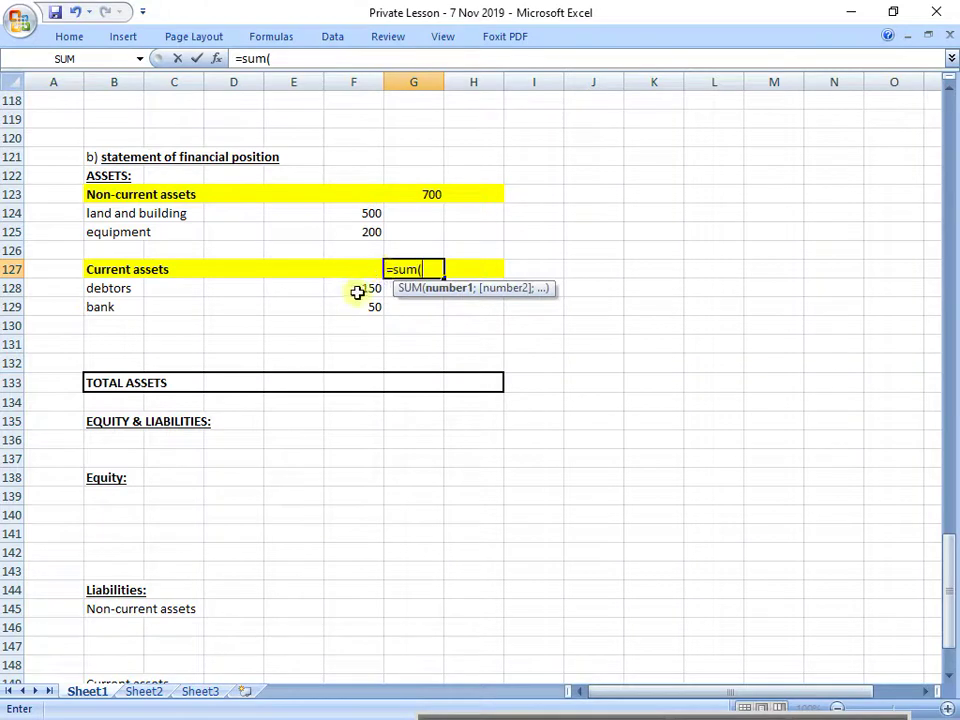
left_click_drag(358, 290, 360, 301)
key("Return")
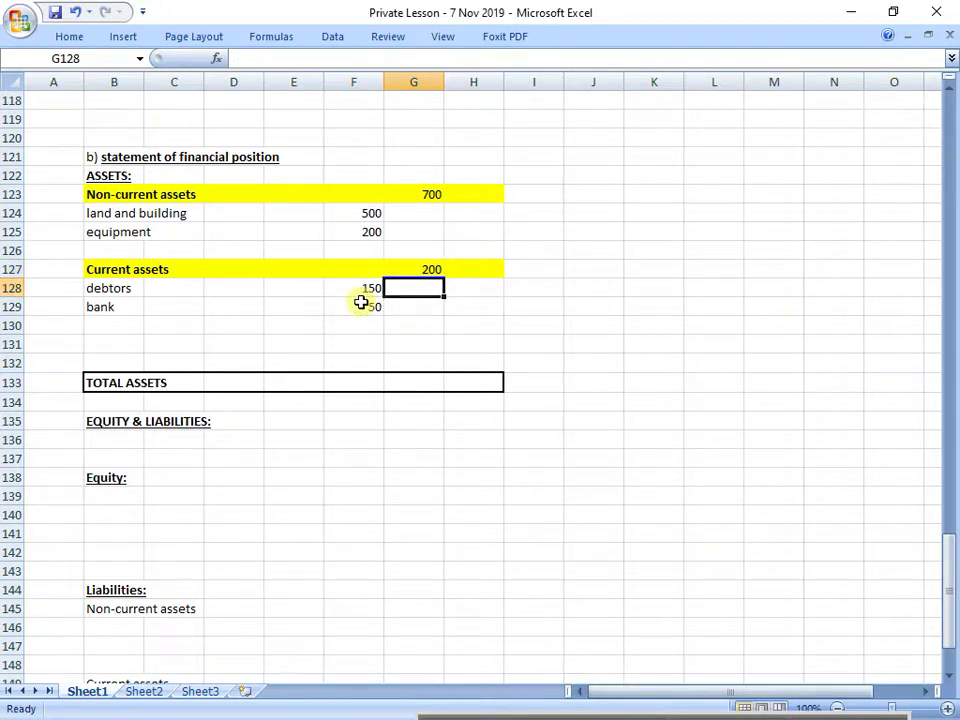
Delete empty row 126 above Current assets, and the three empty rows 129 to 131 above TOTAL ASSETS.
left_click(12, 250)
right_click(12, 250)
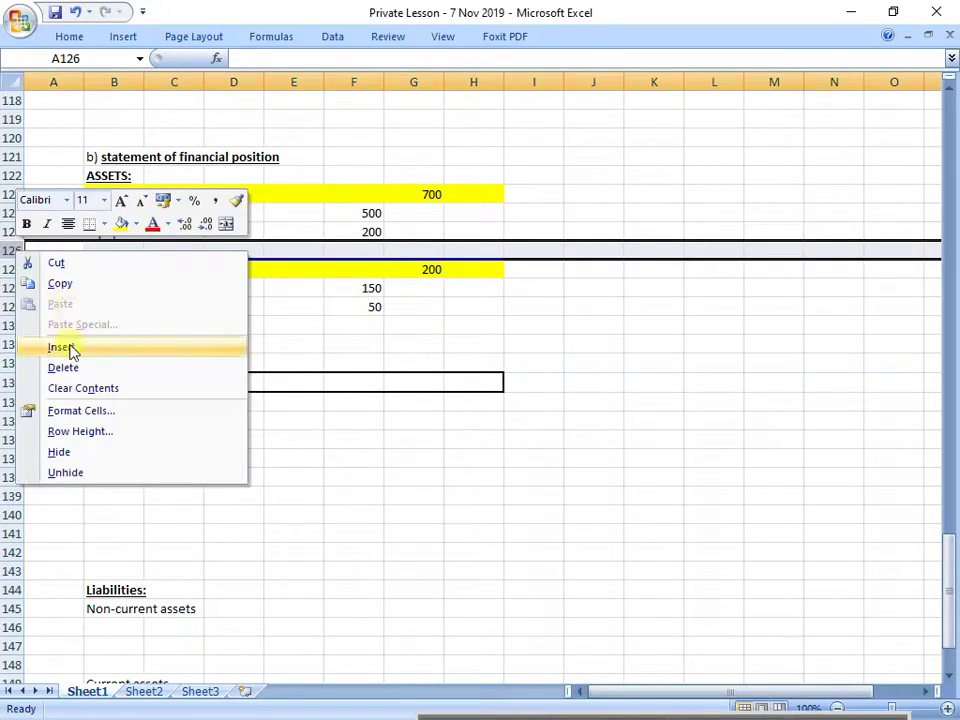
left_click(72, 368)
left_click(45, 321)
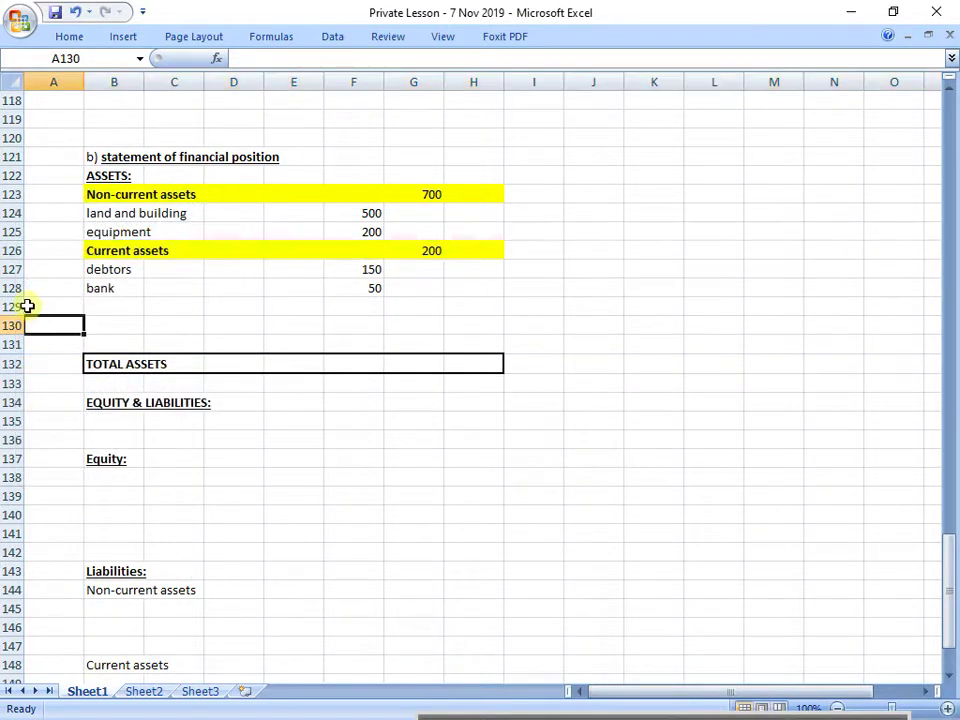
left_click_drag(12, 304, 20, 340)
right_click(18, 324)
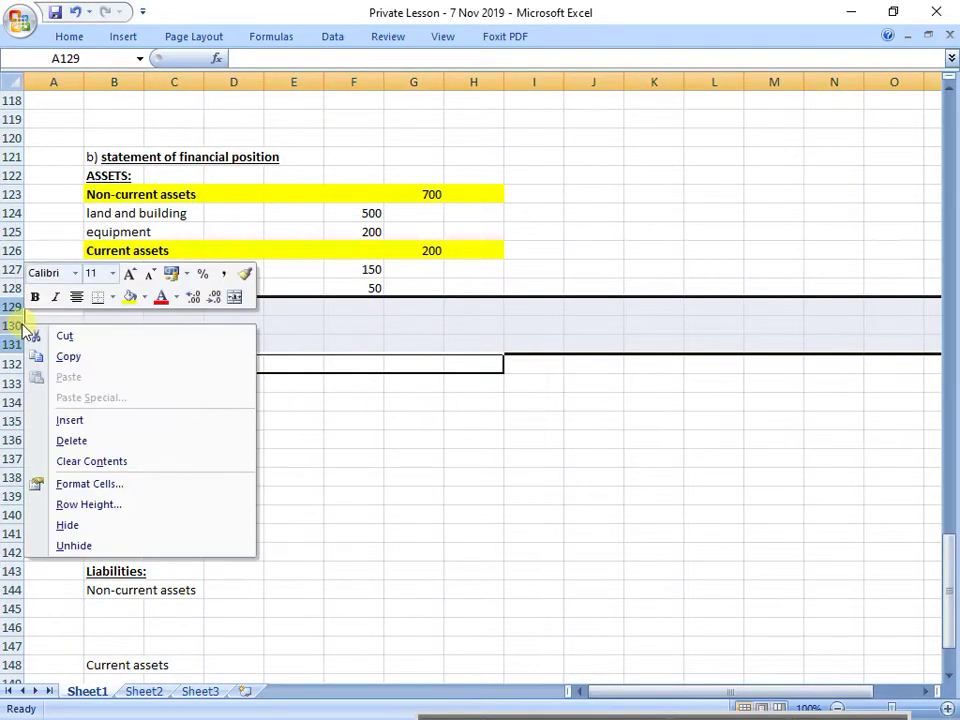
left_click(71, 441)
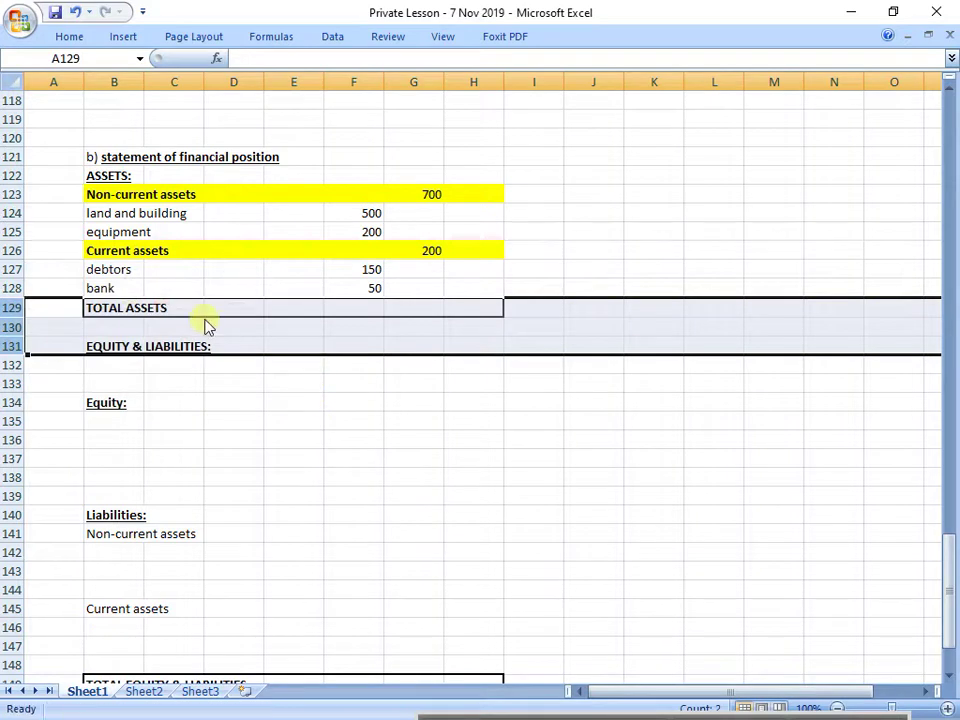
Shade the TOTAL ASSETS row B129:H129 yellow.
left_click_drag(124, 303, 465, 306)
left_click(72, 47)
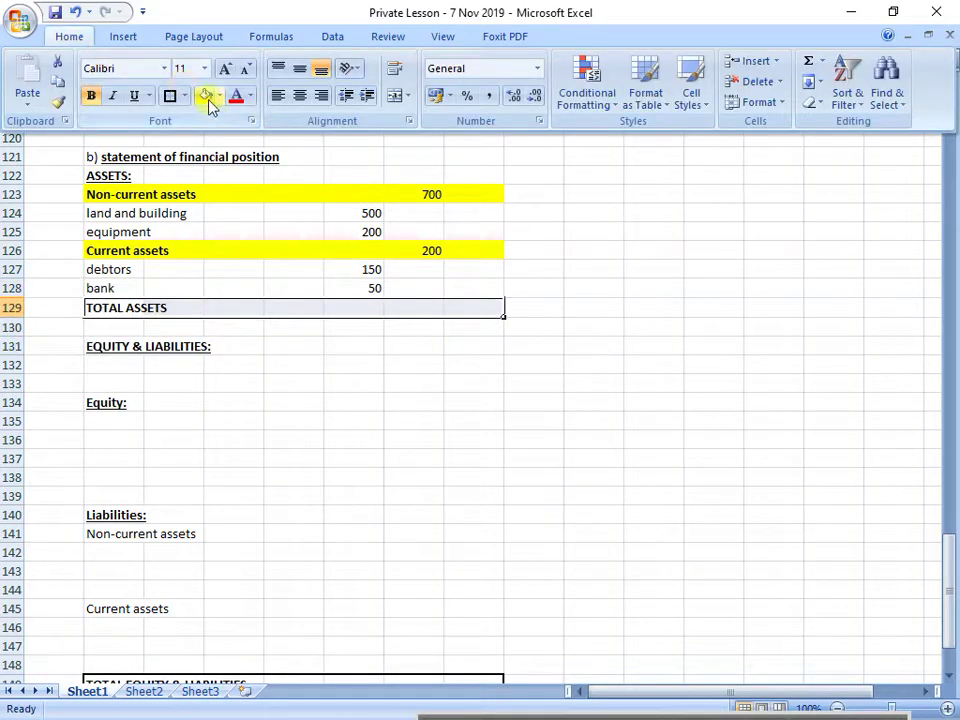
left_click(203, 97)
Calculate total assets in G129 with the formula =G123+G126.
left_click(420, 309)
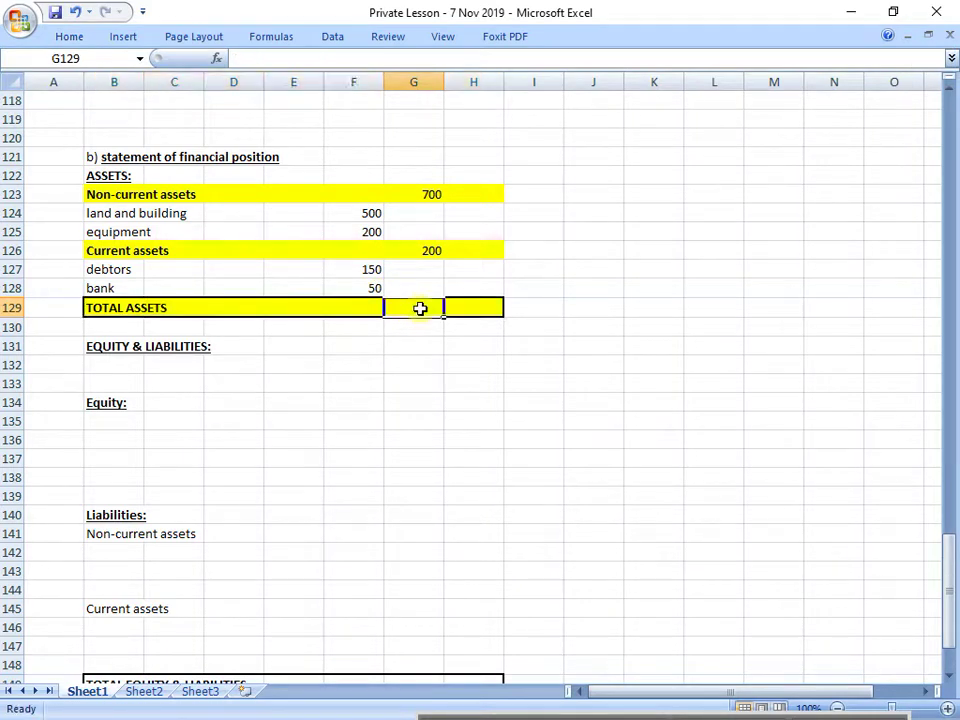
type("=")
left_click(410, 191)
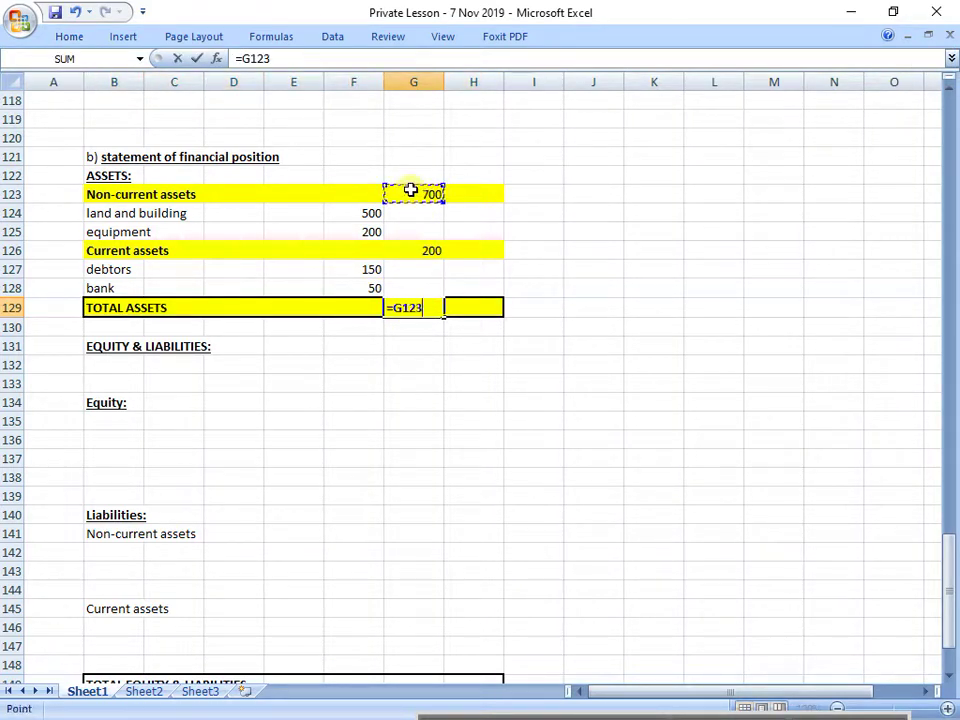
type("+")
left_click(421, 249)
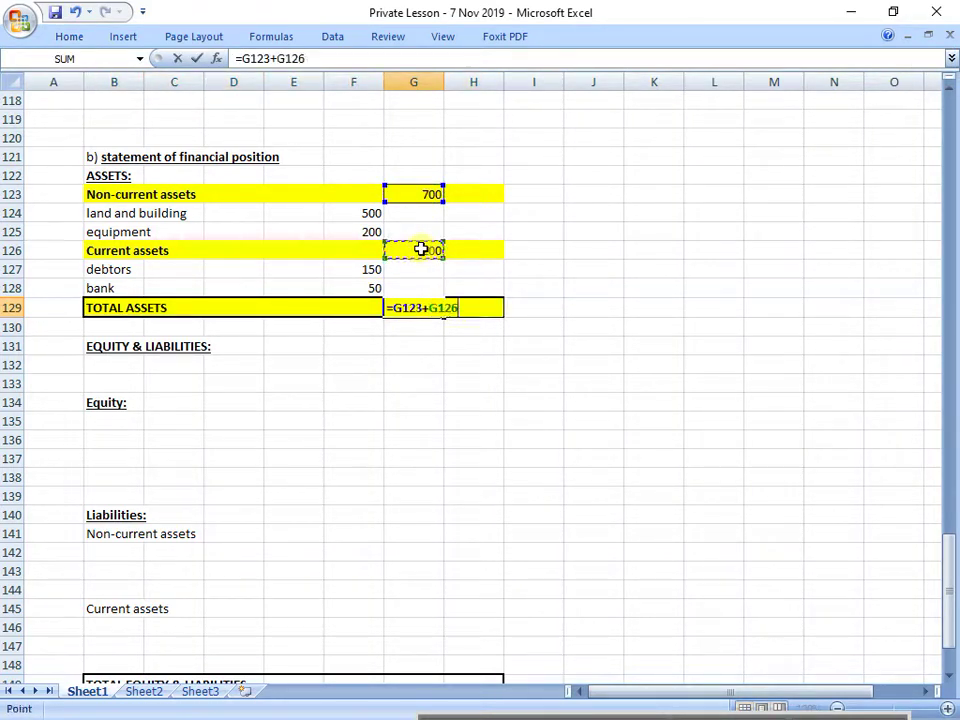
key("Return")
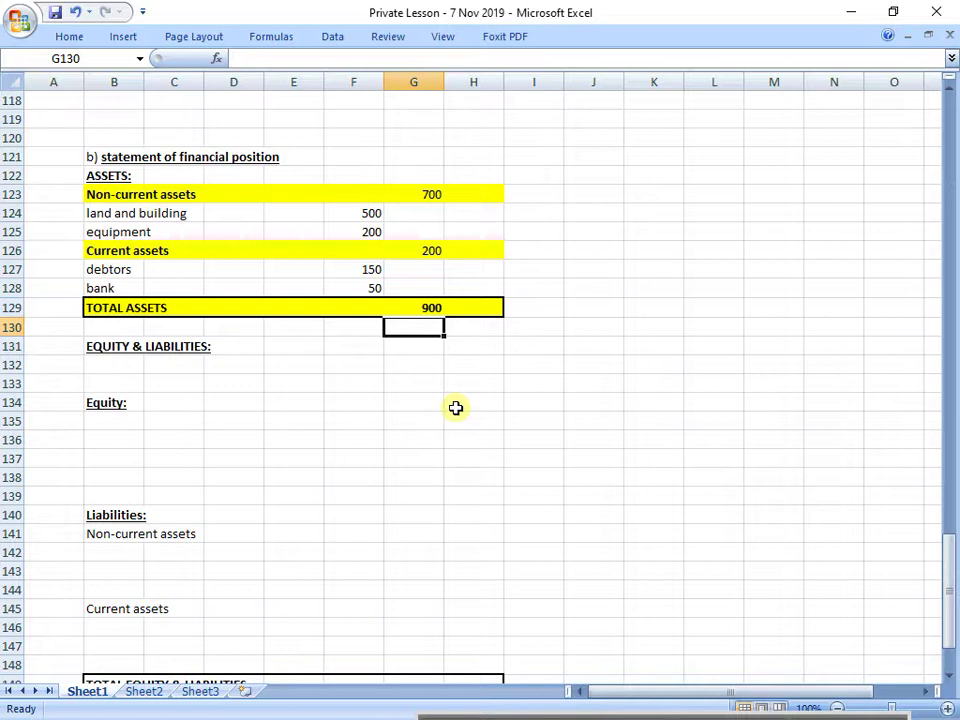
Delete the two empty rows 132 and 133 between the EQUITY & LIABILITIES and Equity headings, and select B133.
left_click_drag(156, 352, 482, 515)
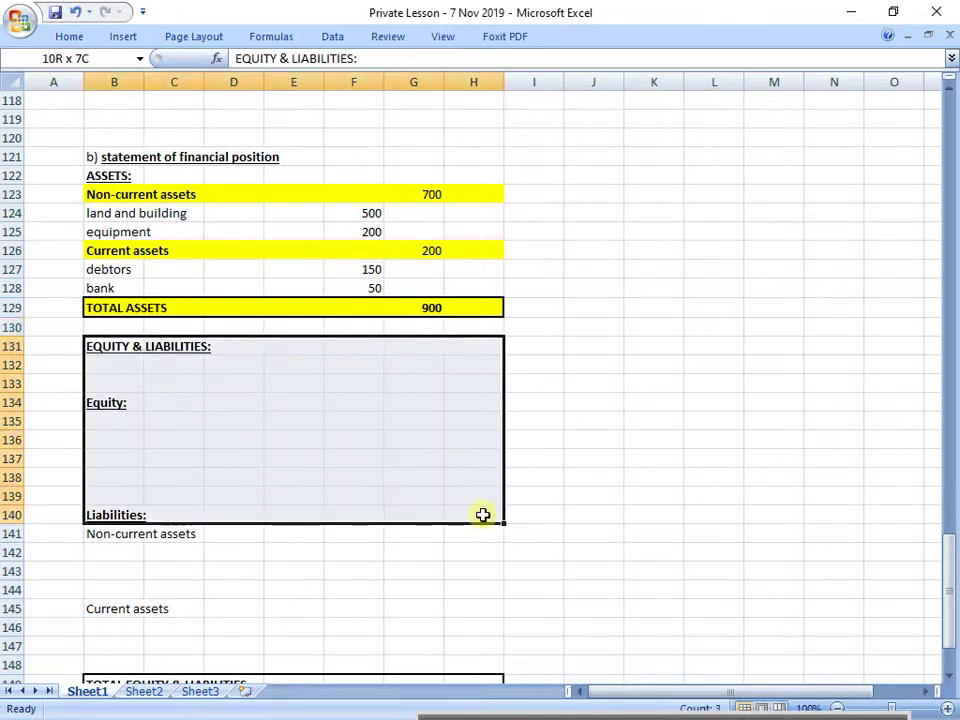
left_click(66, 388)
left_click_drag(10, 364, 16, 375)
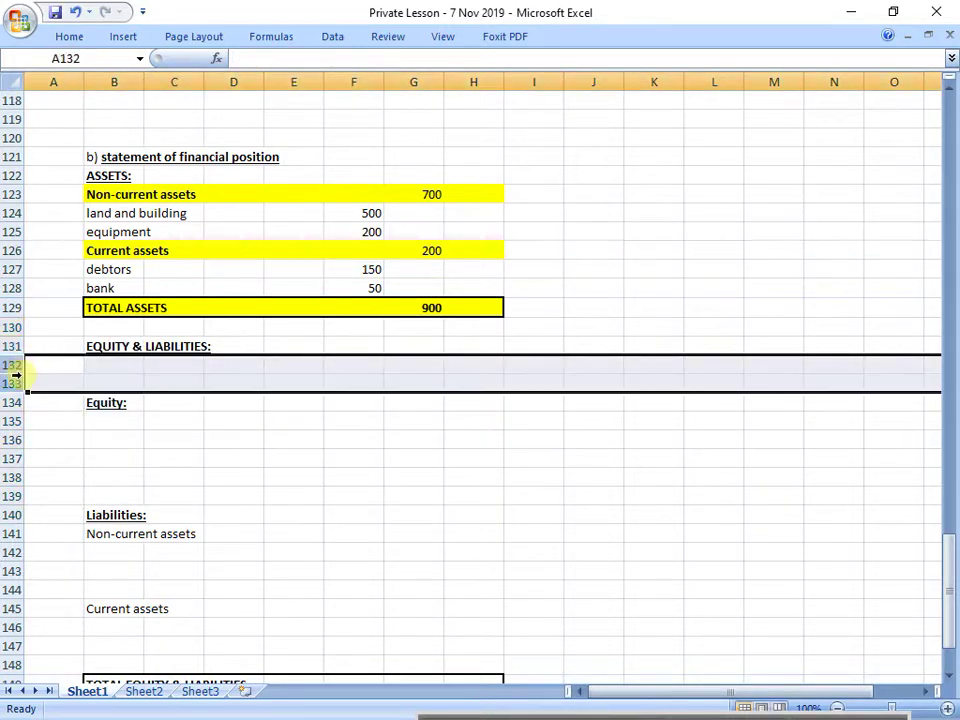
right_click(21, 378)
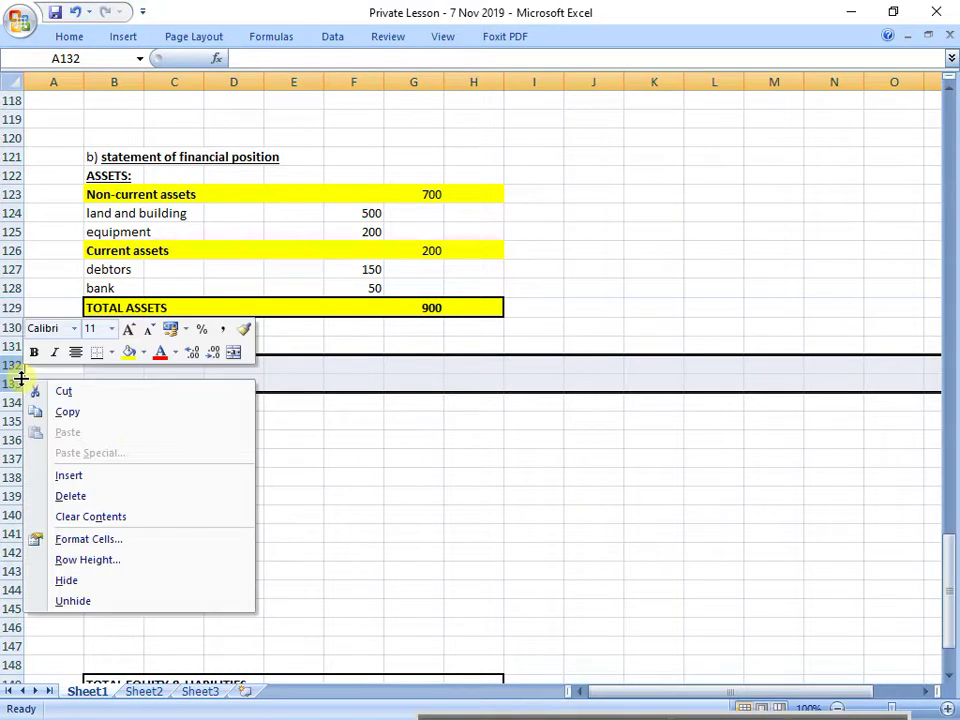
left_click(121, 496)
left_click(122, 384)
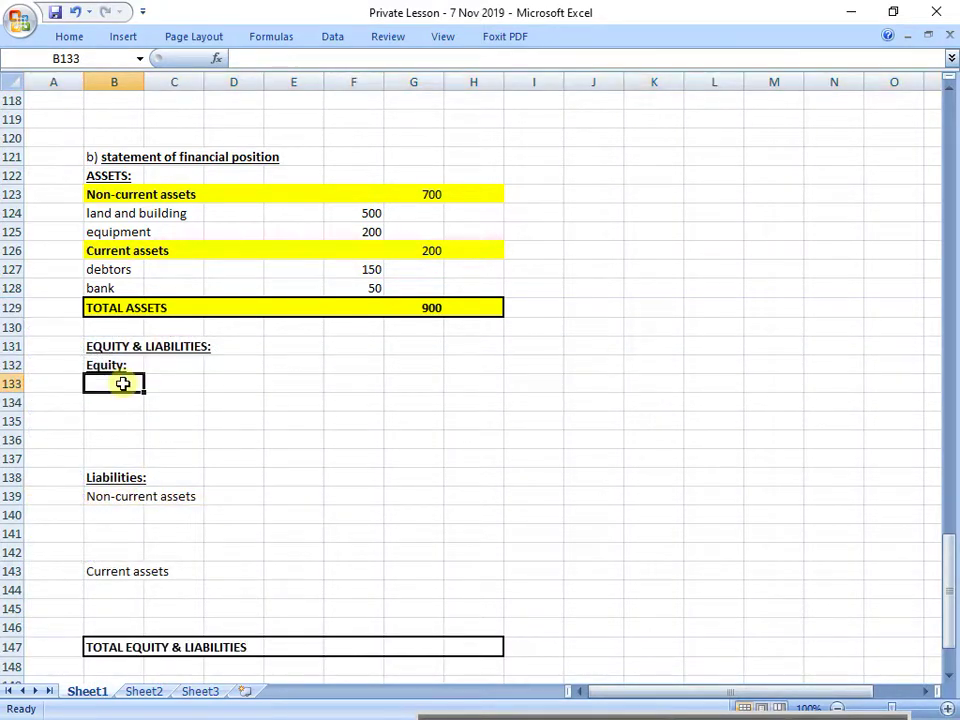
Enter "Capital (Capital + profit - drawings)" in B133 under Equity and make it bold.
type("Capital   (Capital + profit - drawing")
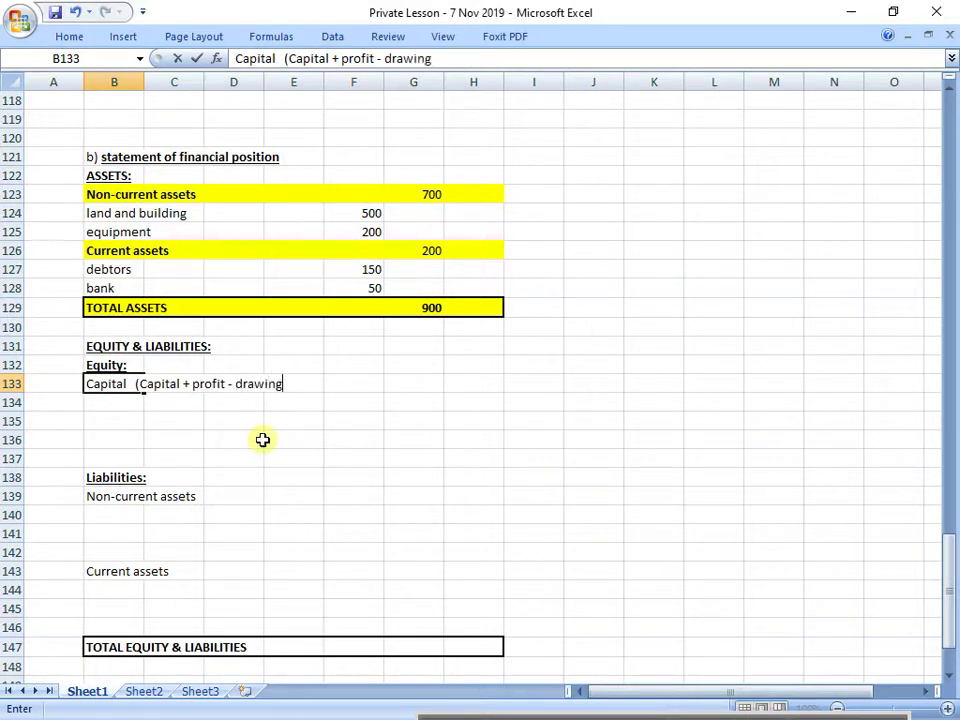
type(")")
key("Return")
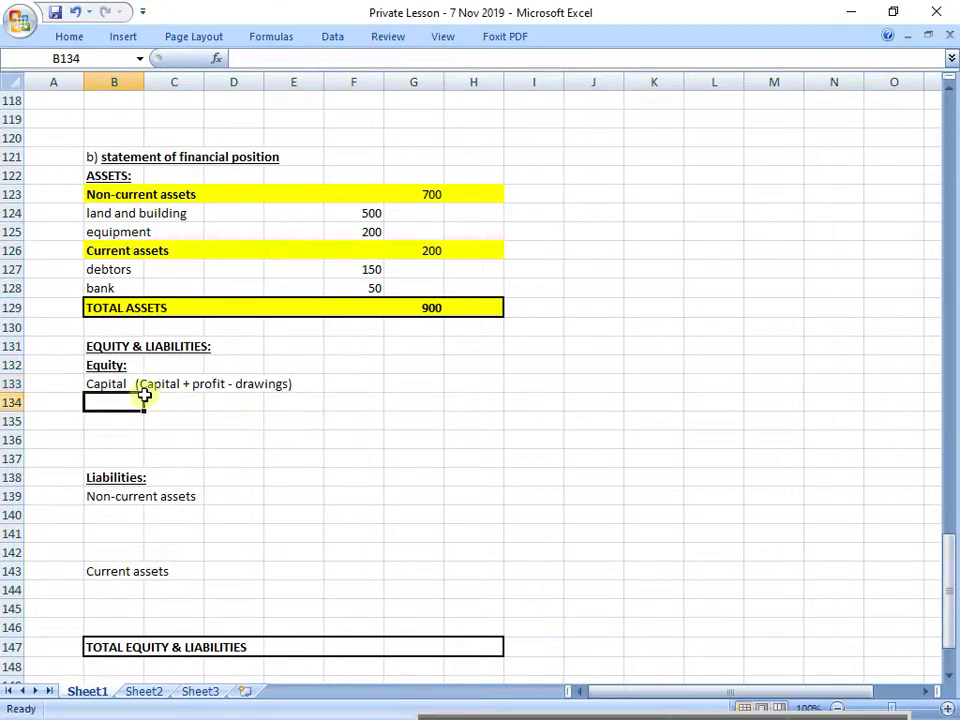
left_click_drag(129, 388, 268, 390)
key("ctrl+b")
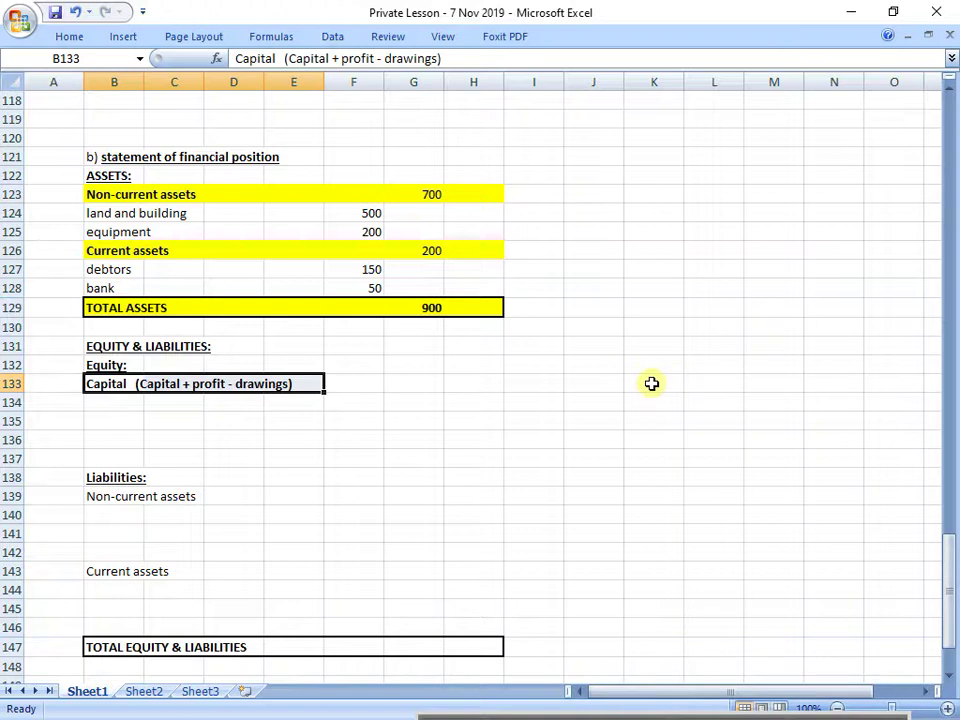
Copy the Capital label from B133 to K133 and enter OR in J133.
key("ctrl+c")
key("Right")
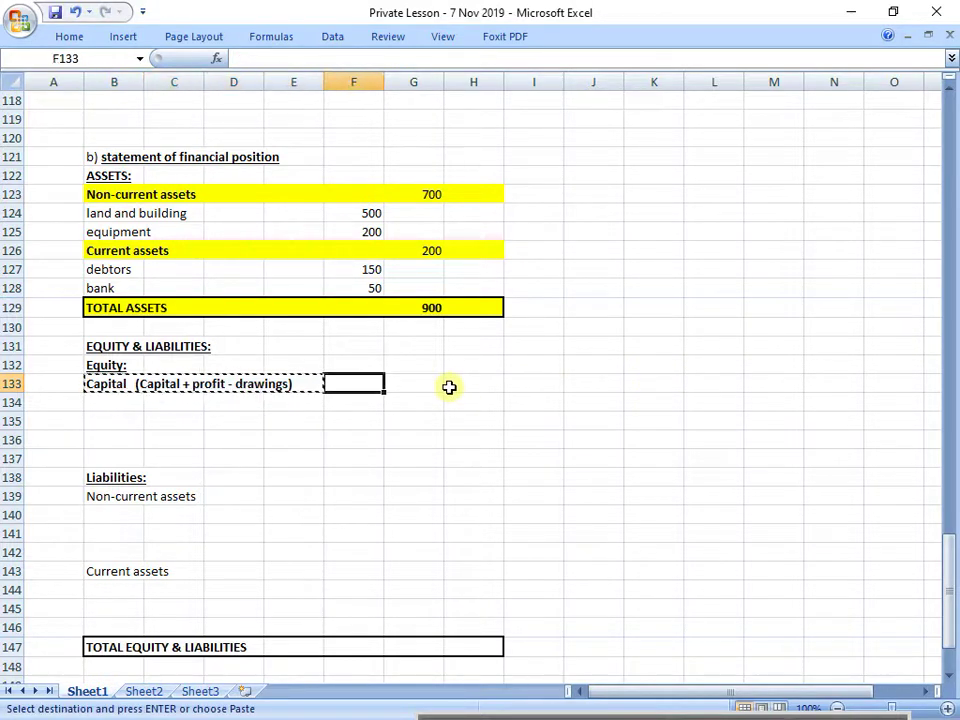
key("Right")
key("Right")
key("Right")
key("Right")
key("Right")
key("ctrl+v")
key("Left")
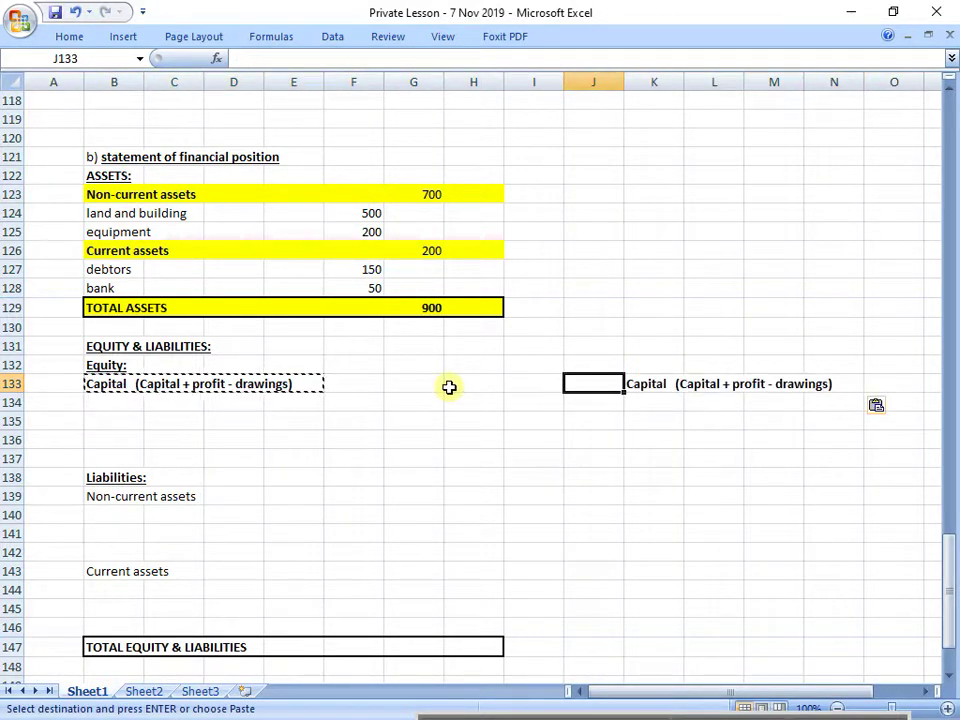
type("OR")
Change the copied label in K133 to "Capital (Capital - LOSS - drawings)".
key("Right")
key("F2")
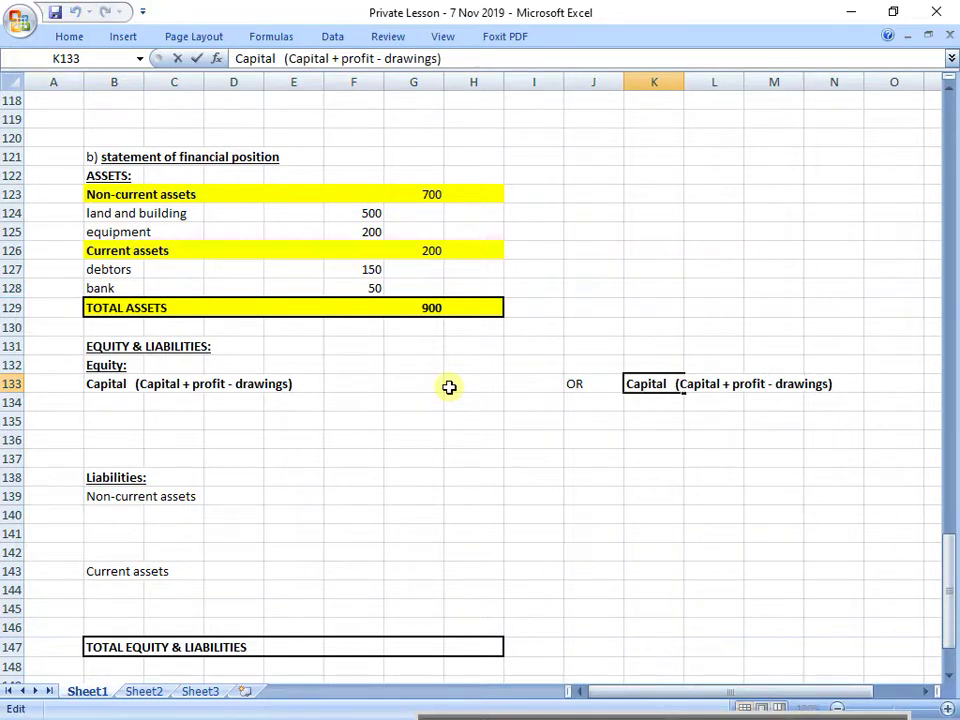
key("BackSpace")
key("BackSpace")
key("BackSpace")
key("BackSpace")
key("BackSpace")
key("BackSpace")
key("BackSpace")
key("BackSpace")
type("- ")
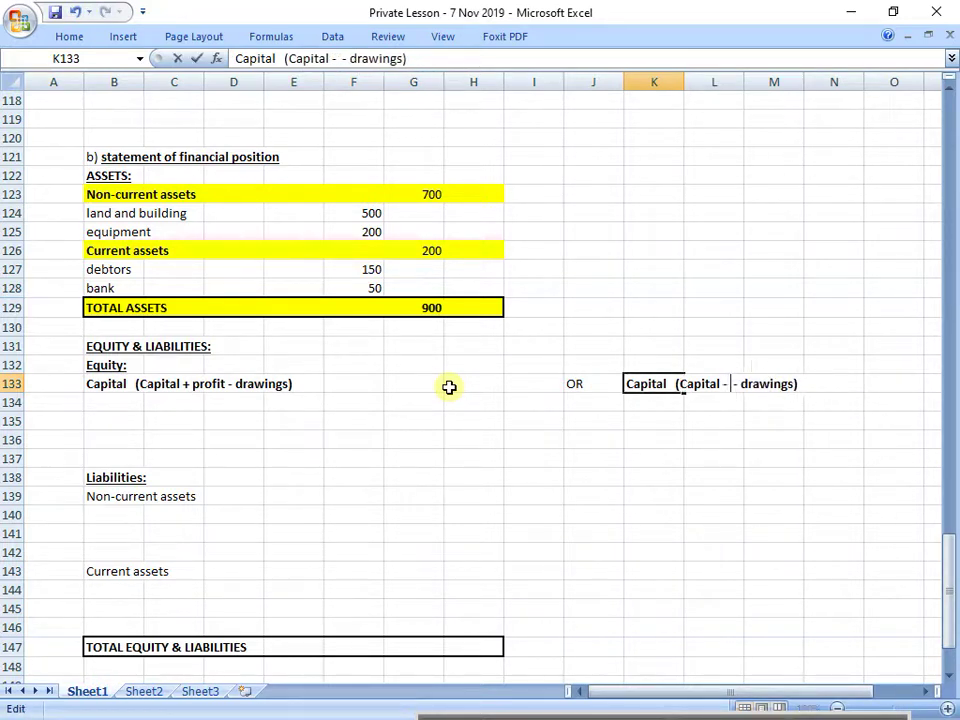
type("LOSS")
key("Return")
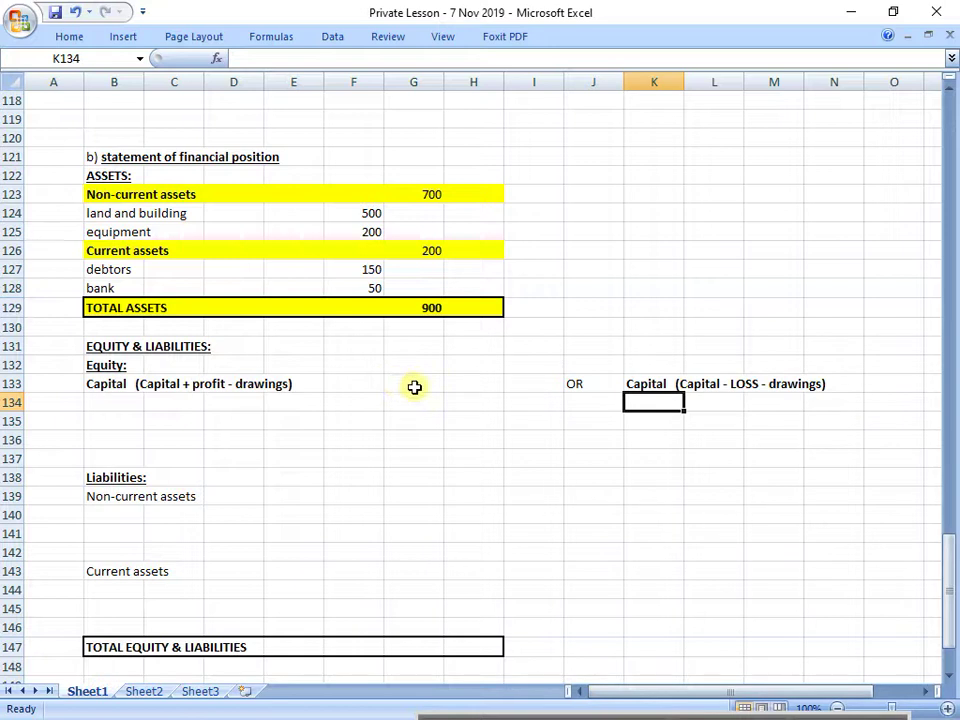
Extend the Capital label in B133 with the trial balance and profit figures, ending "= 200 + 650 - 60)".
left_click(104, 385)
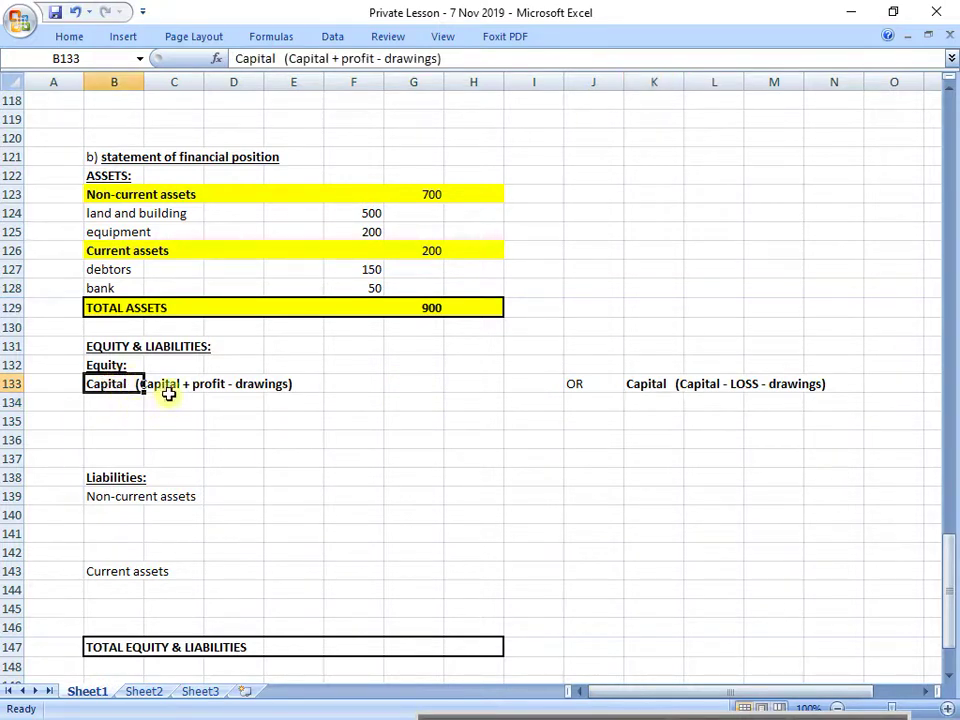
left_click(460, 59)
key("BackSpace")
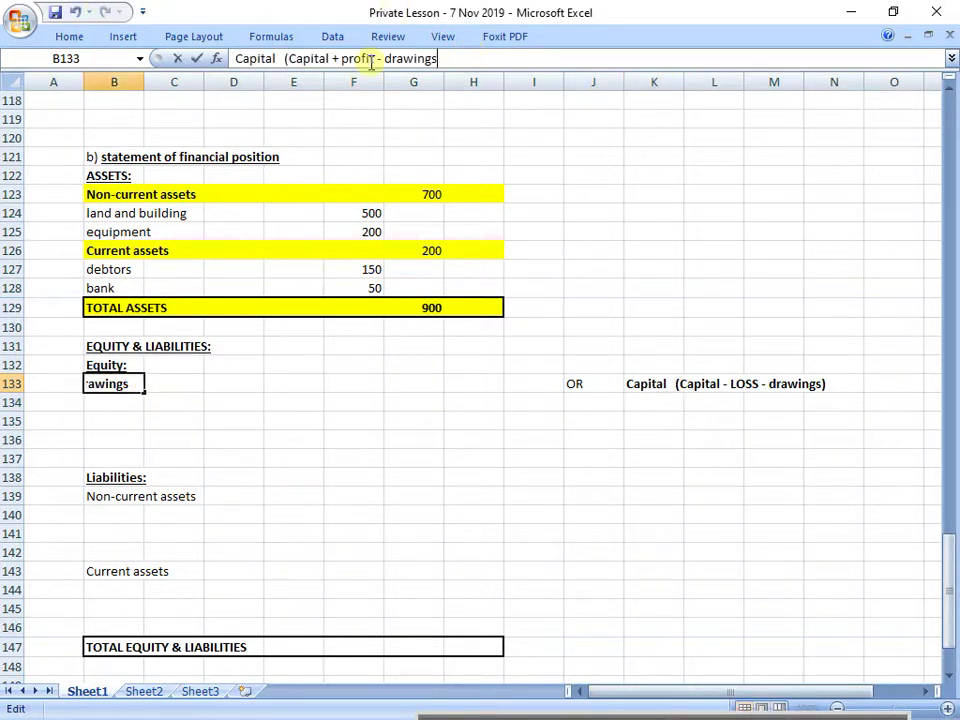
scroll(394, 208, "up", 11)
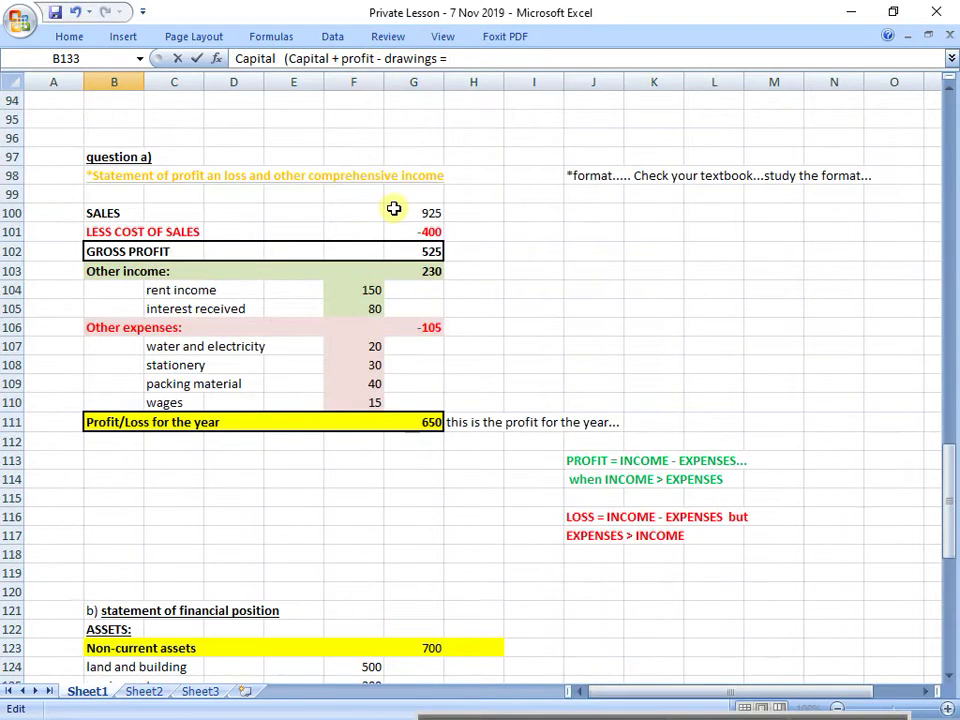
scroll(394, 208, "up", 4)
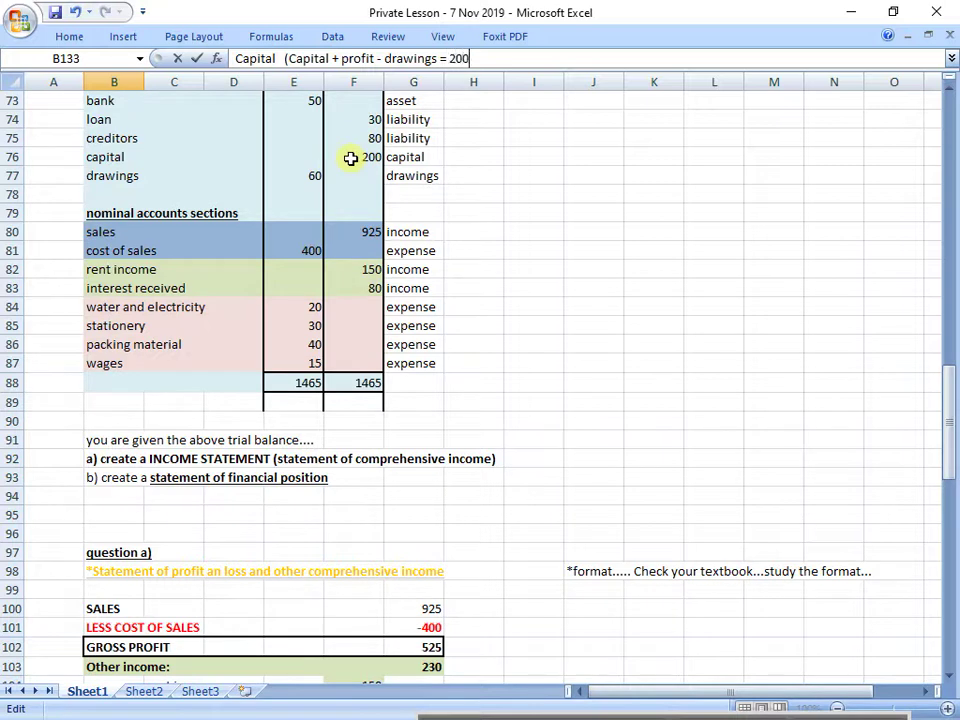
scroll(349, 480, "down", 4)
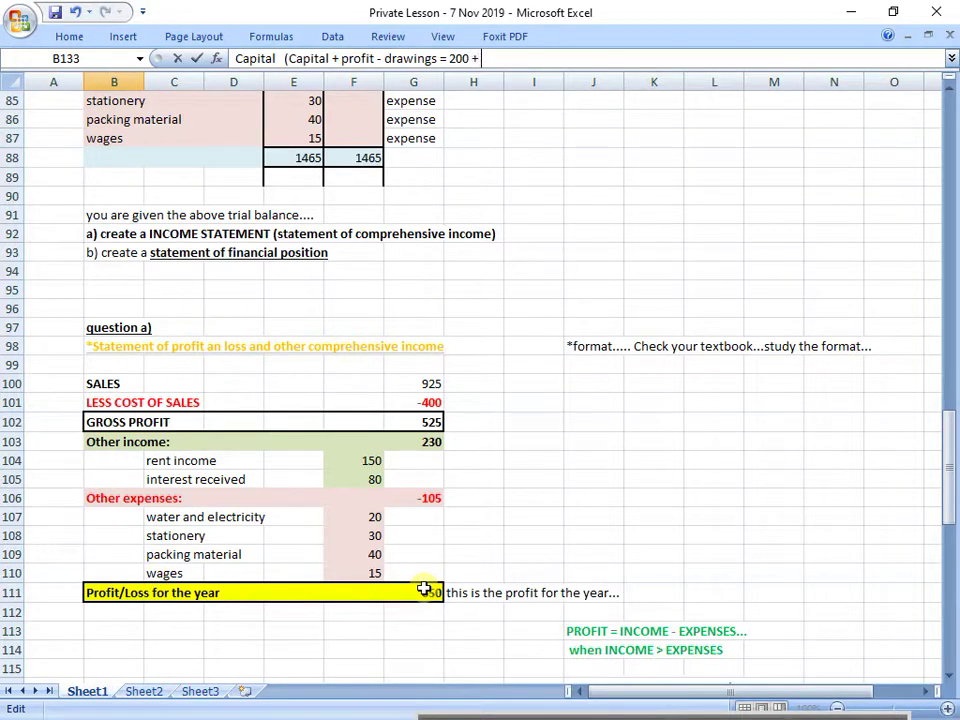
scroll(405, 558, "up", 6)
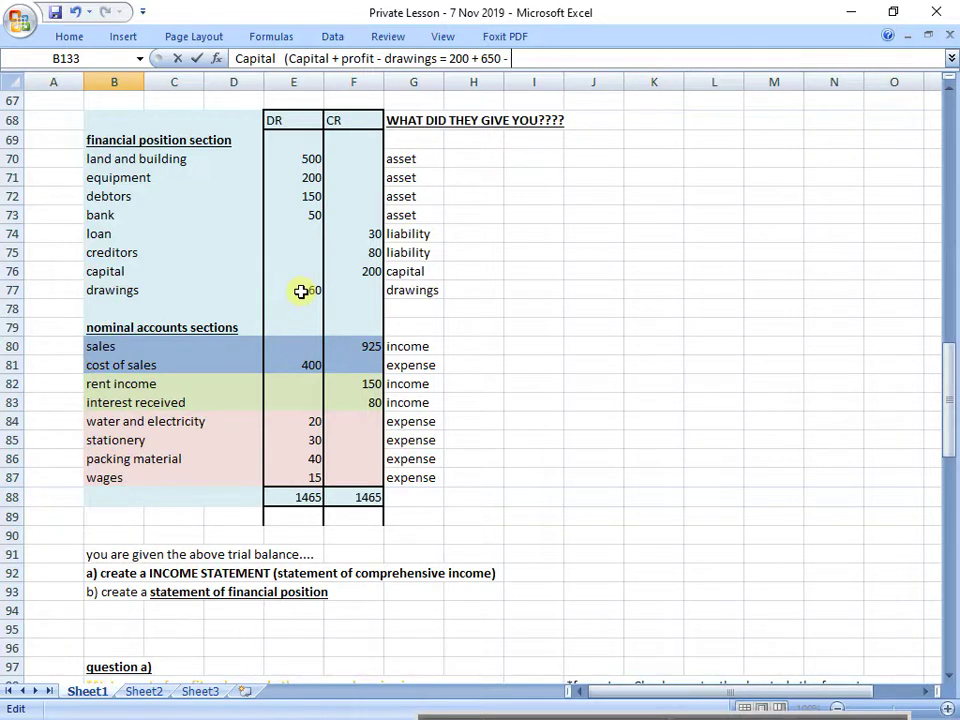
key("Return")
scroll(255, 381, "down", 4)
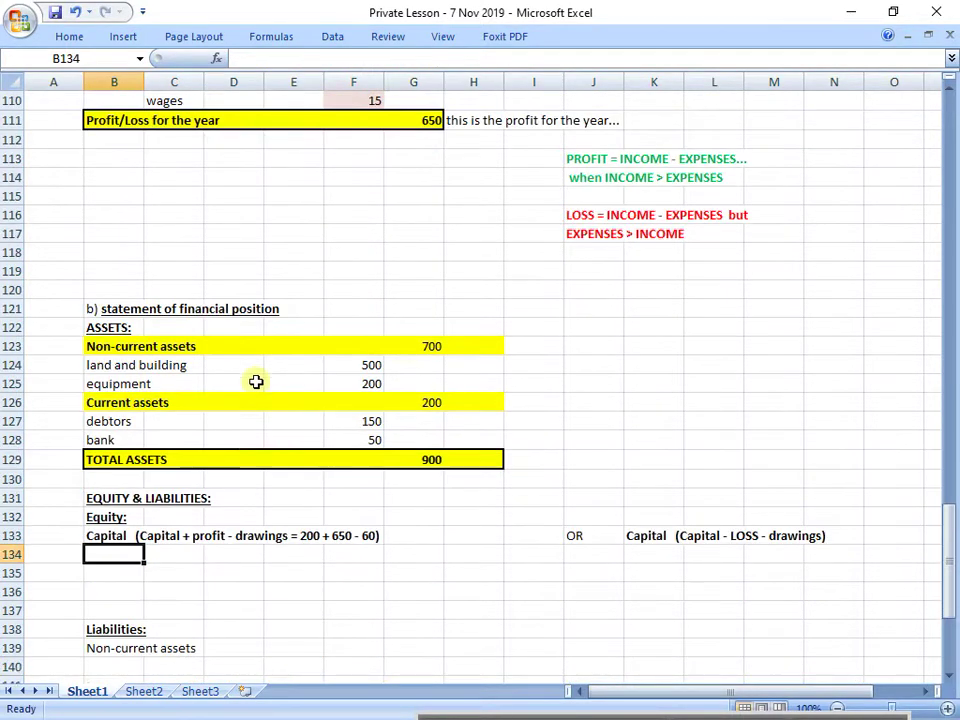
Calculate capital in G133 with the formula =200 + 650 - 60, reusing the figures from the B133 label, and make it bold.
left_click(89, 420)
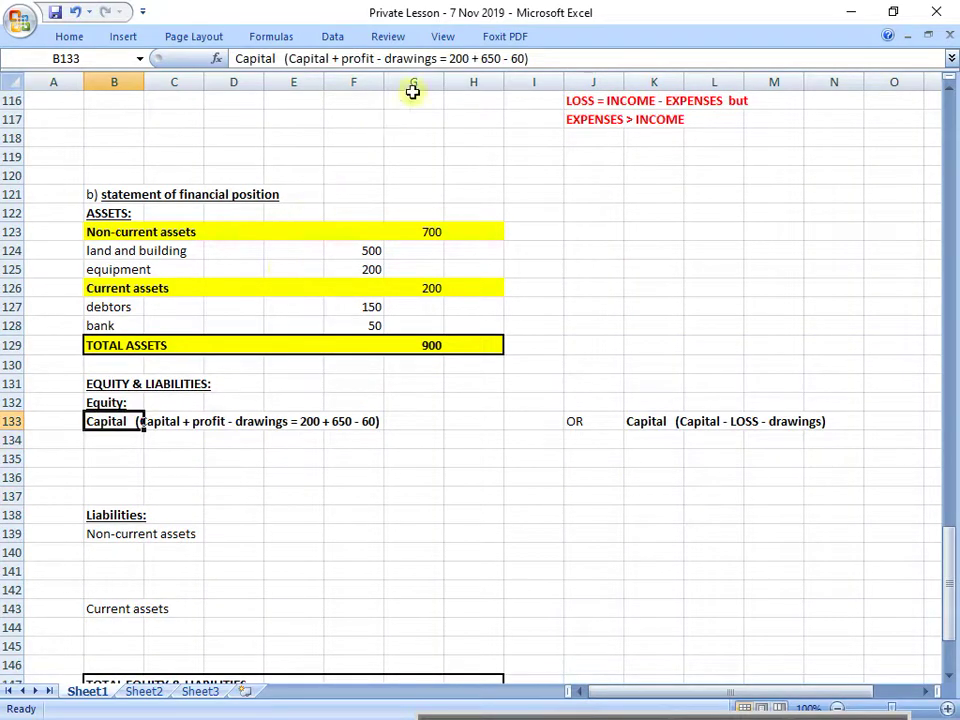
left_click(450, 58)
left_click_drag(451, 59, 518, 58)
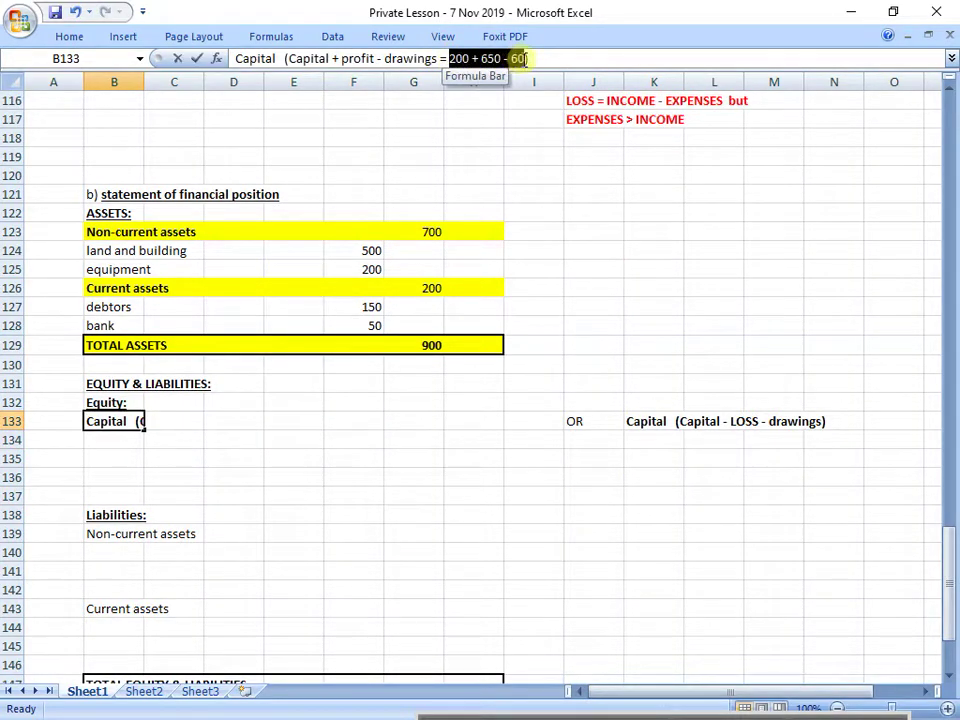
key("Escape")
key("Right")
key("Right")
key("Right")
key("Right")
key("Right")
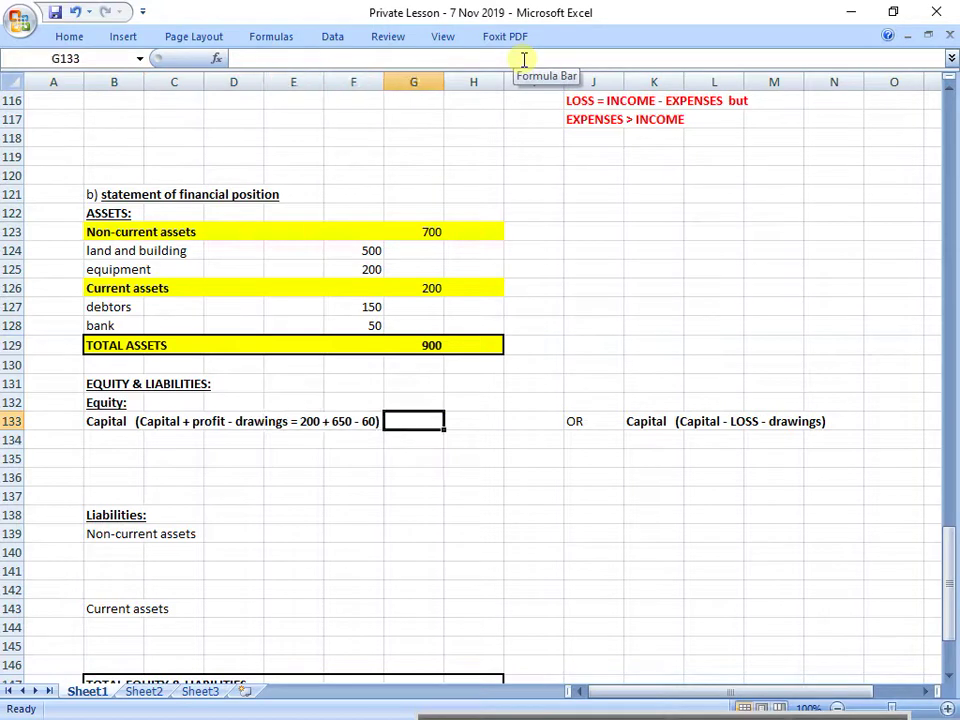
type("=")
key("ctrl+v")
key("Return")
key("Down")
key("Up")
key("Up")
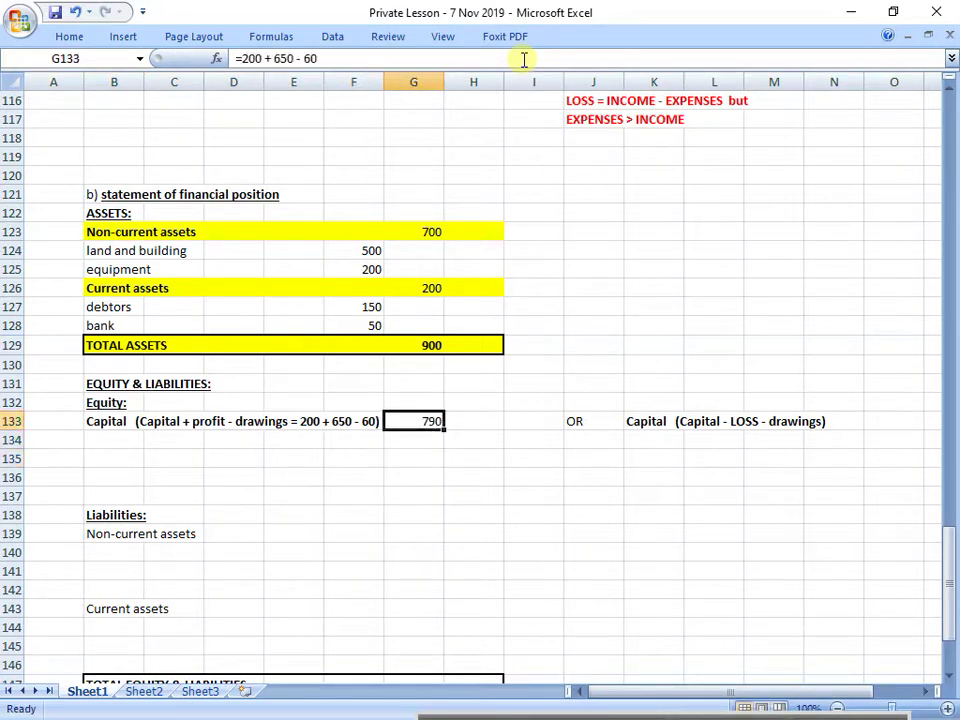
left_click(110, 404)
left_click(420, 405)
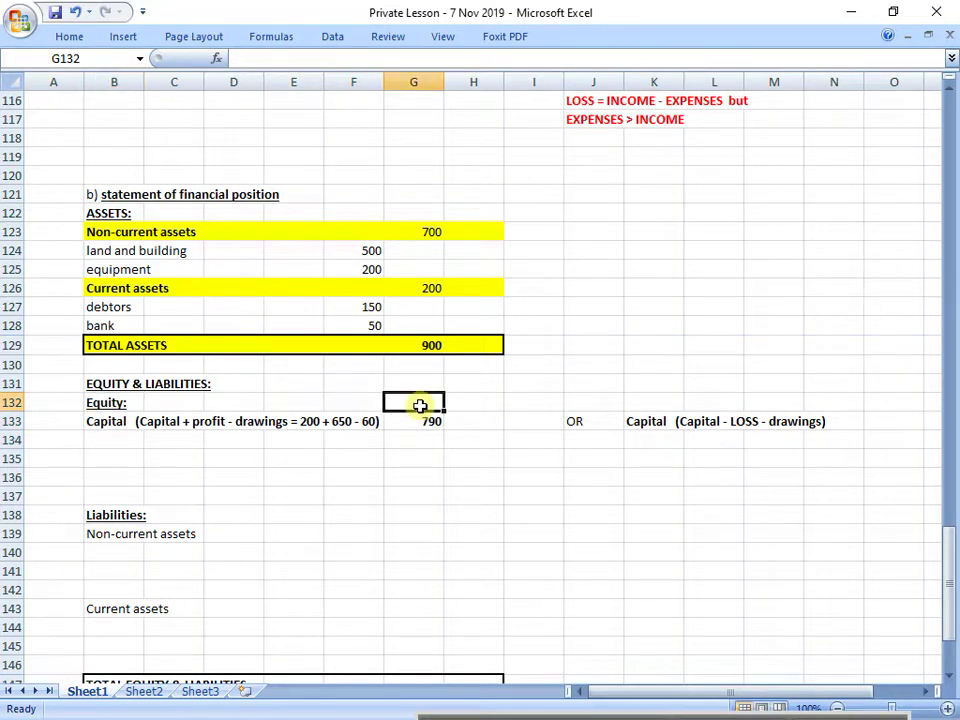
type("=")
left_click(421, 404)
key("BackSpace")
key("BackSpace")
key("BackSpace")
key("BackSpace")
key("BackSpace")
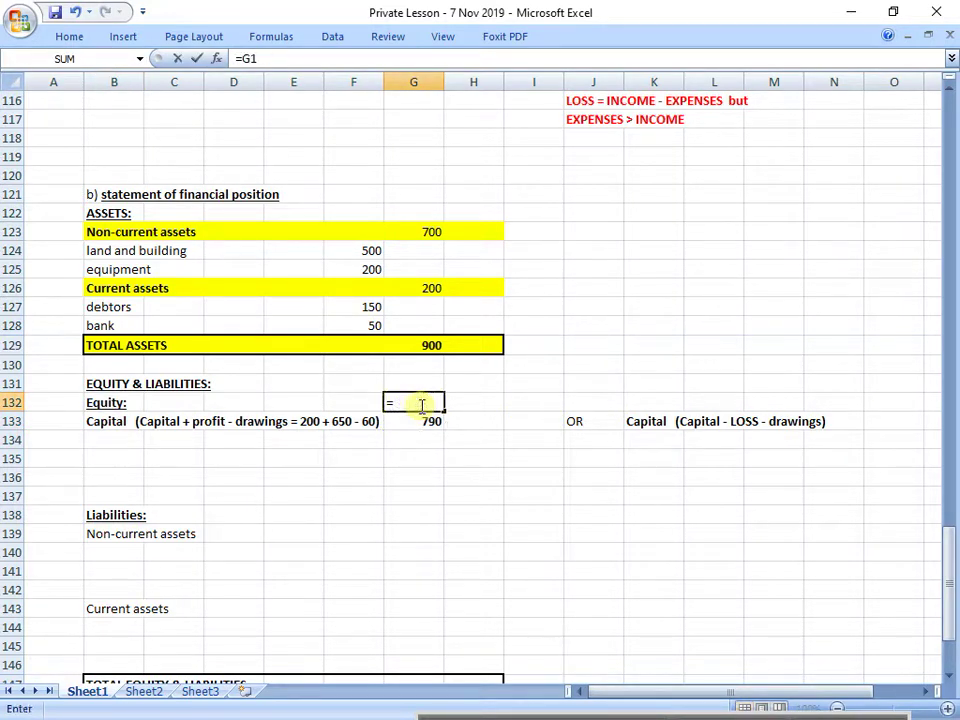
key("Return")
key("Up")
Carry the capital amount into H132 of the Equity row with the formula =G133.
key("Right")
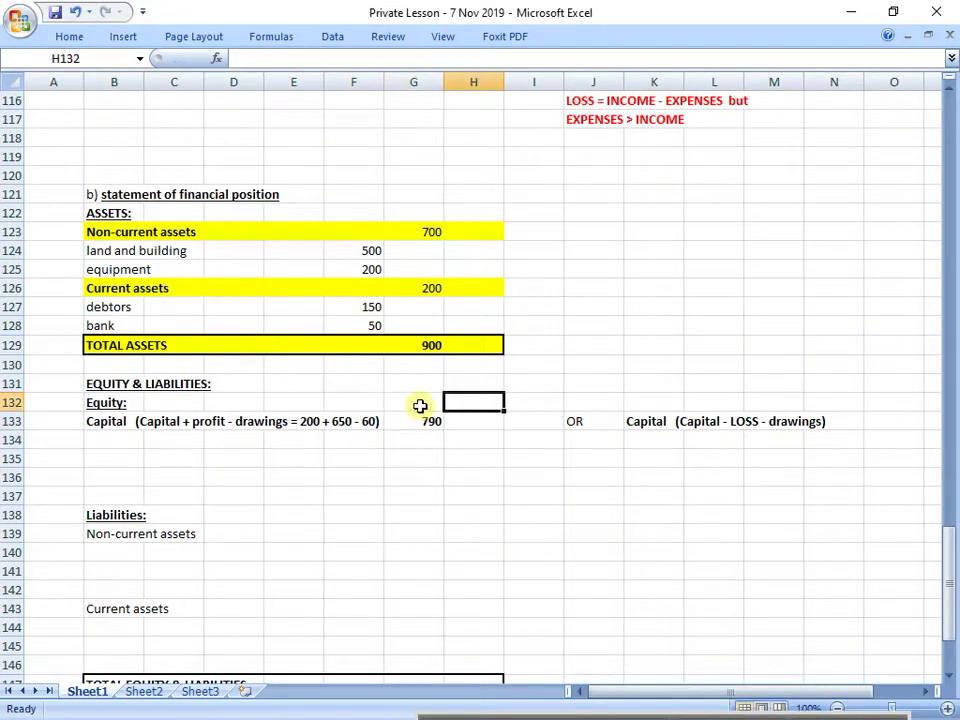
type("=")
key("Down")
key("Left")
key("Return")
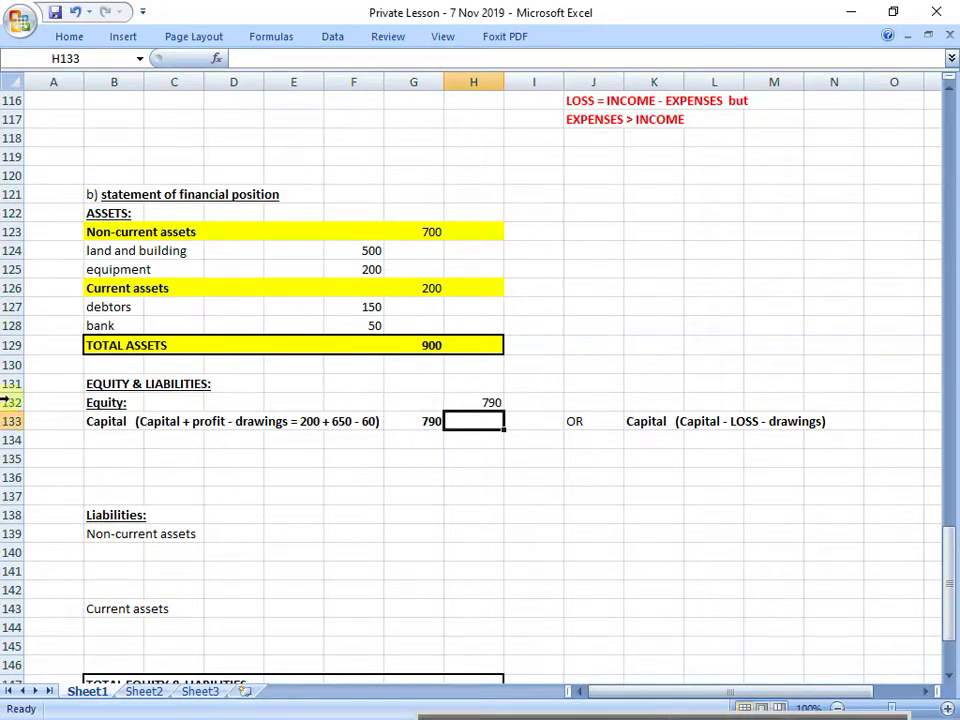
Shade the Equity row B132:H132 light purple.
left_click_drag(96, 400, 452, 401)
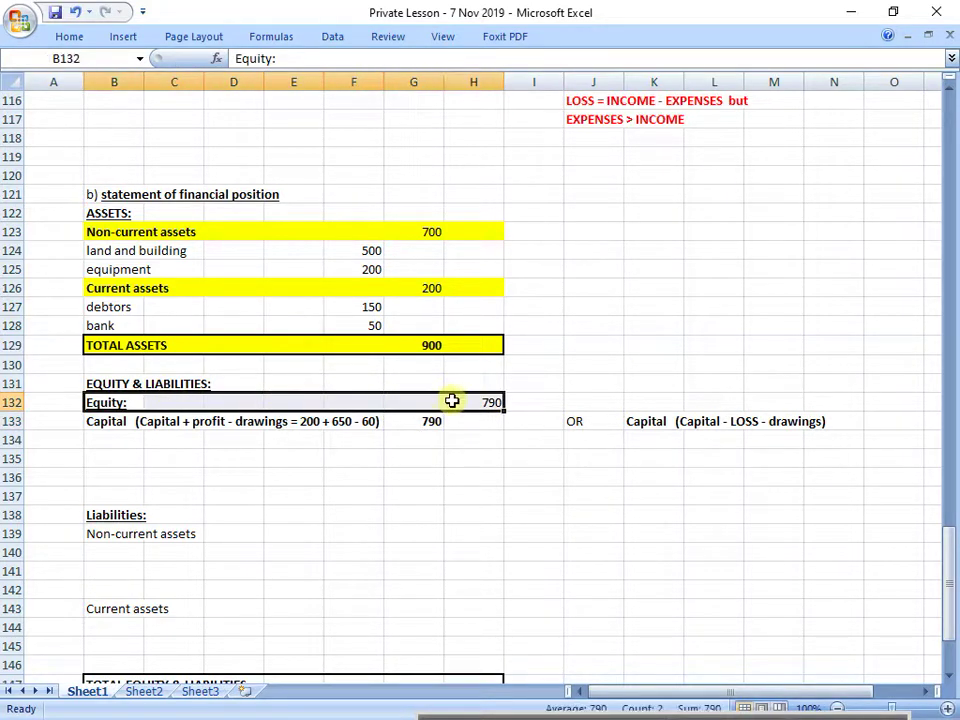
left_click(72, 37)
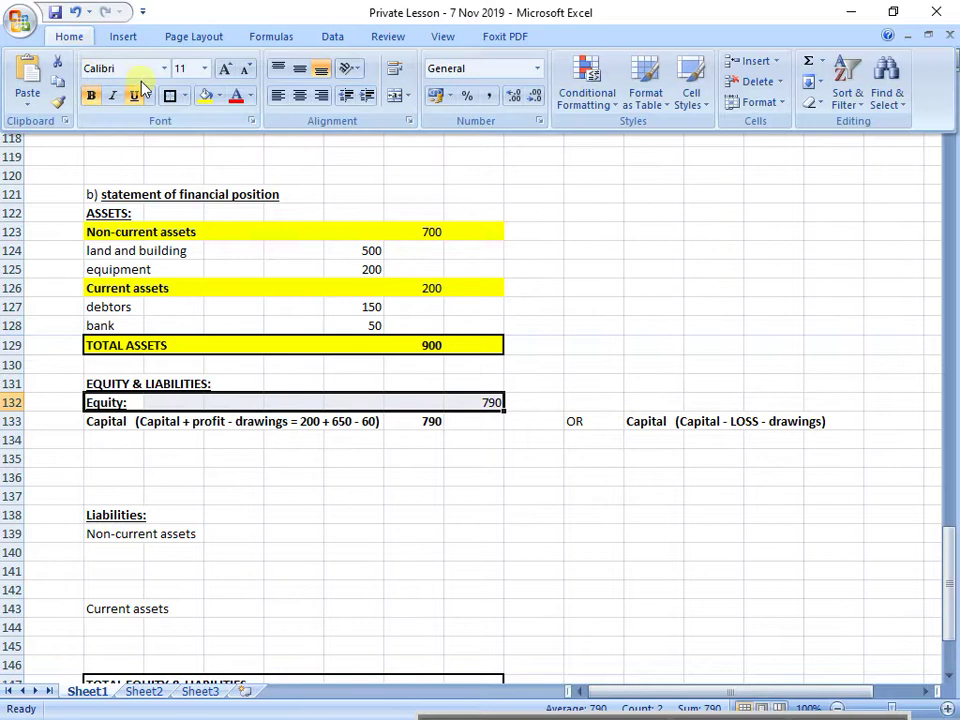
left_click(219, 96)
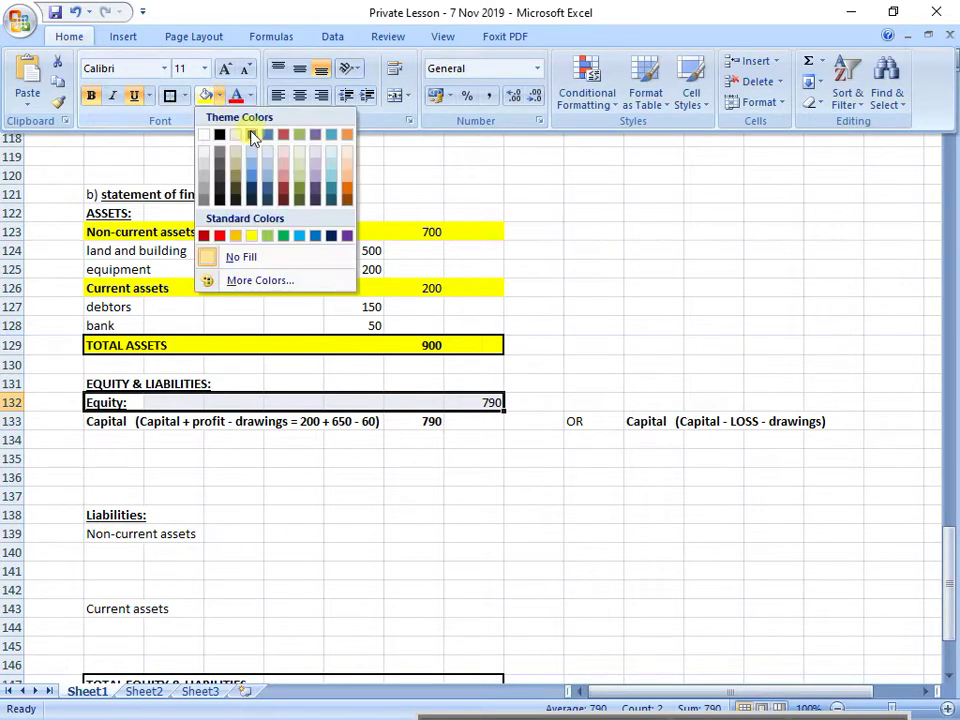
left_click(316, 160)
left_click(313, 476)
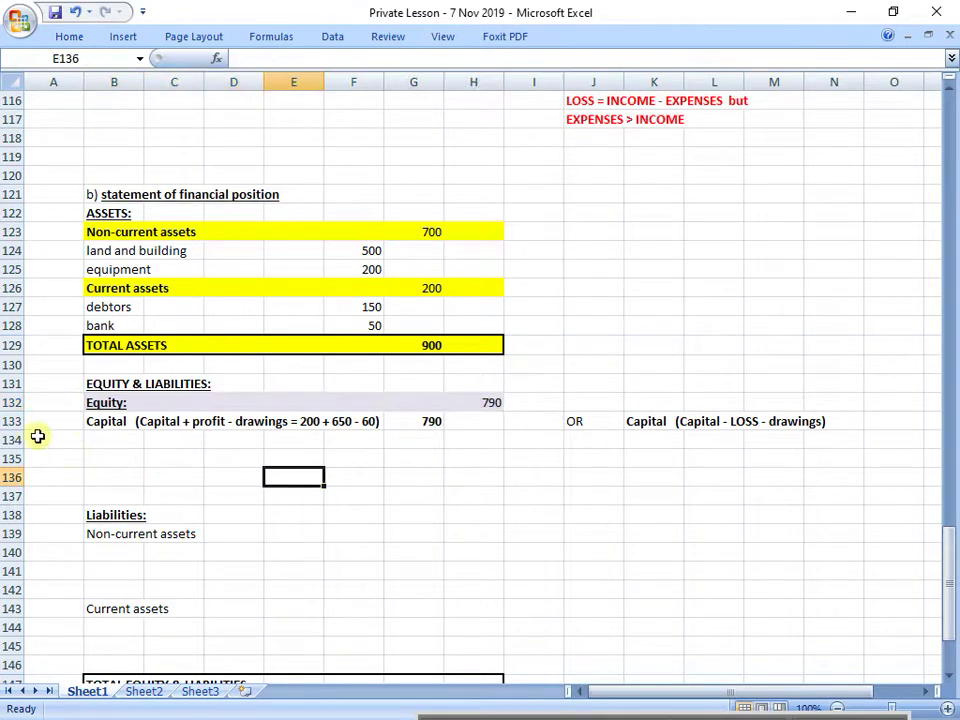
Delete the four empty rows 134 to 137 above the Liabilities heading, and select B136.
left_click_drag(12, 460, 20, 492)
right_click(20, 490)
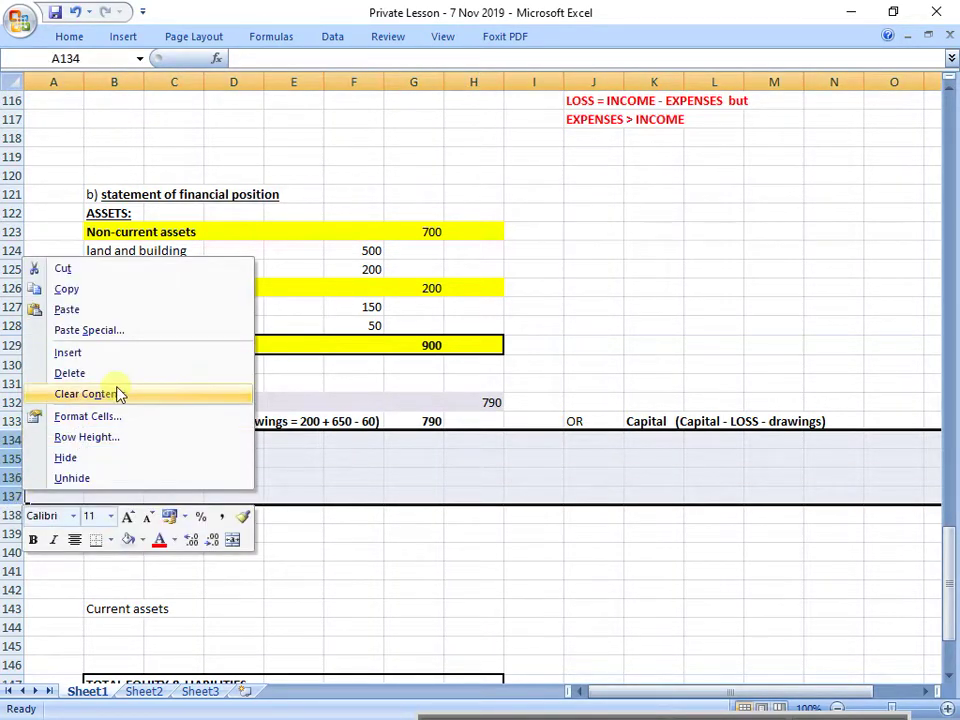
left_click(126, 378)
left_click(118, 463)
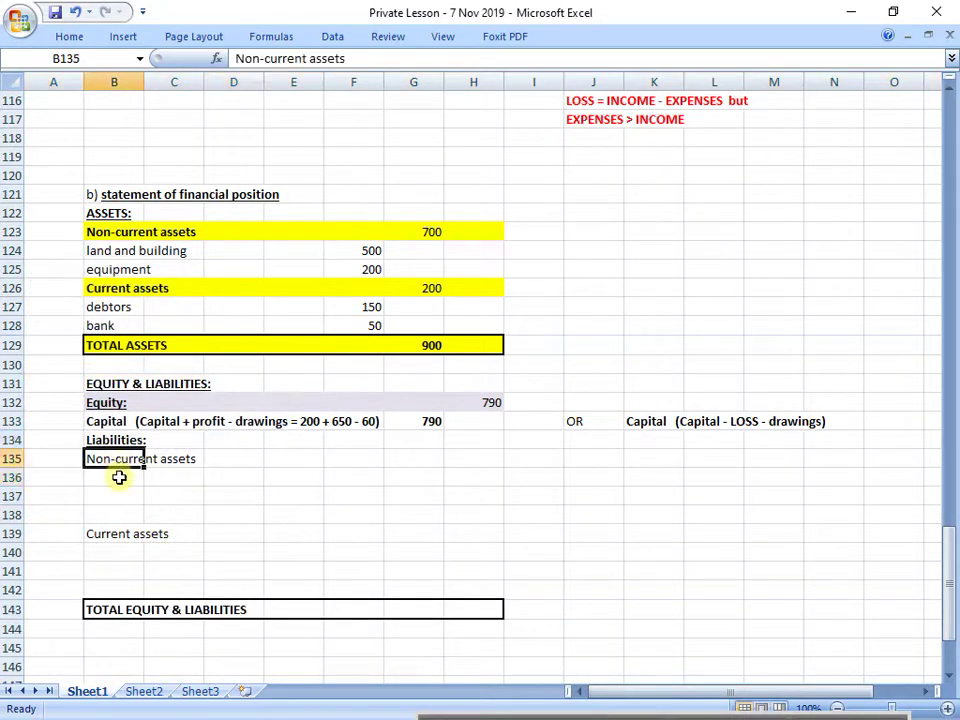
left_click(118, 477)
Shade the asset accounts in the trial balance, land and building to bank (B70:F73), yellow.
scroll(340, 487, "up", 17)
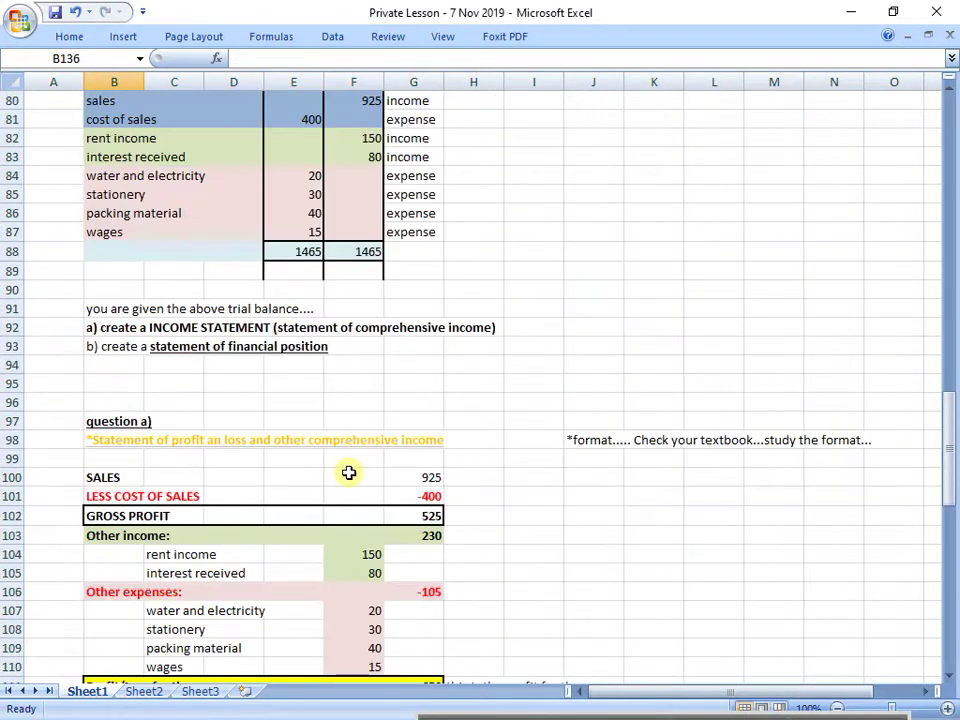
left_click_drag(96, 193, 304, 203)
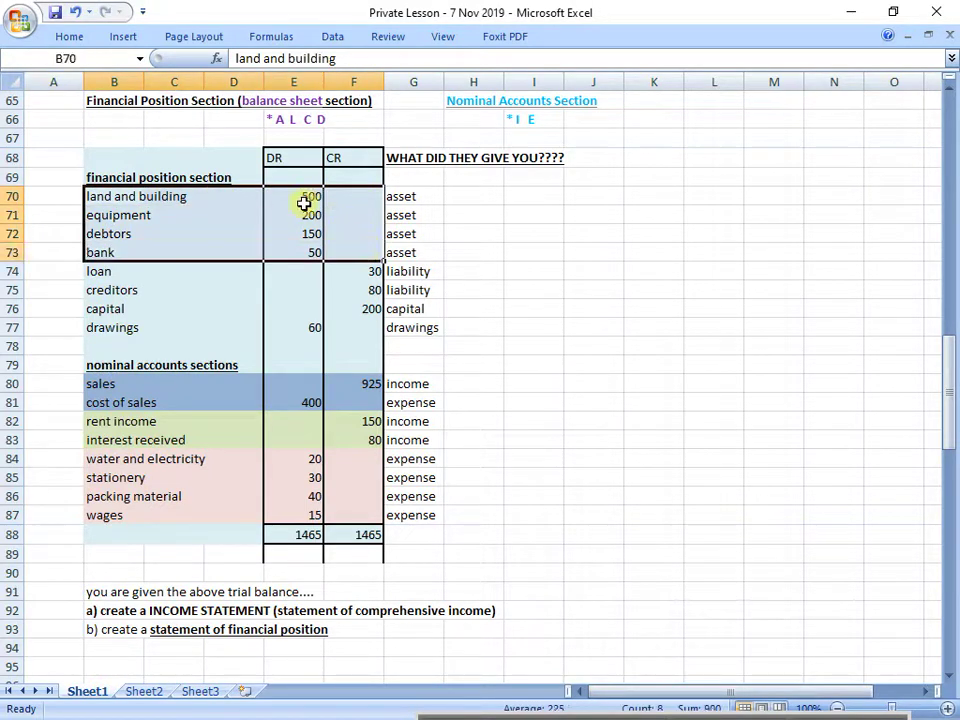
left_click(69, 37)
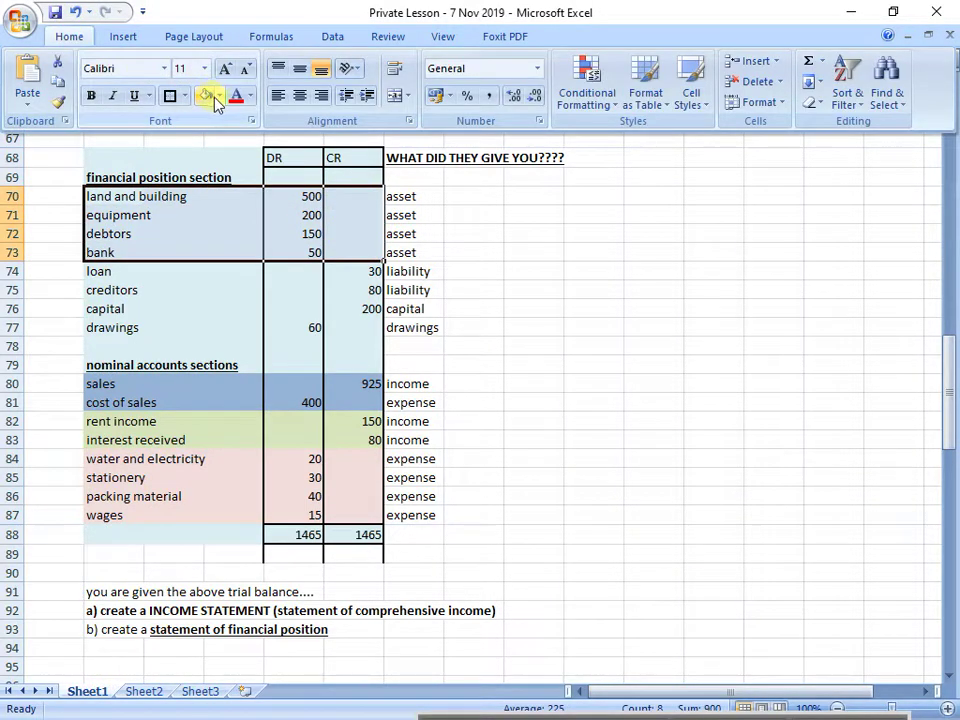
left_click(217, 96)
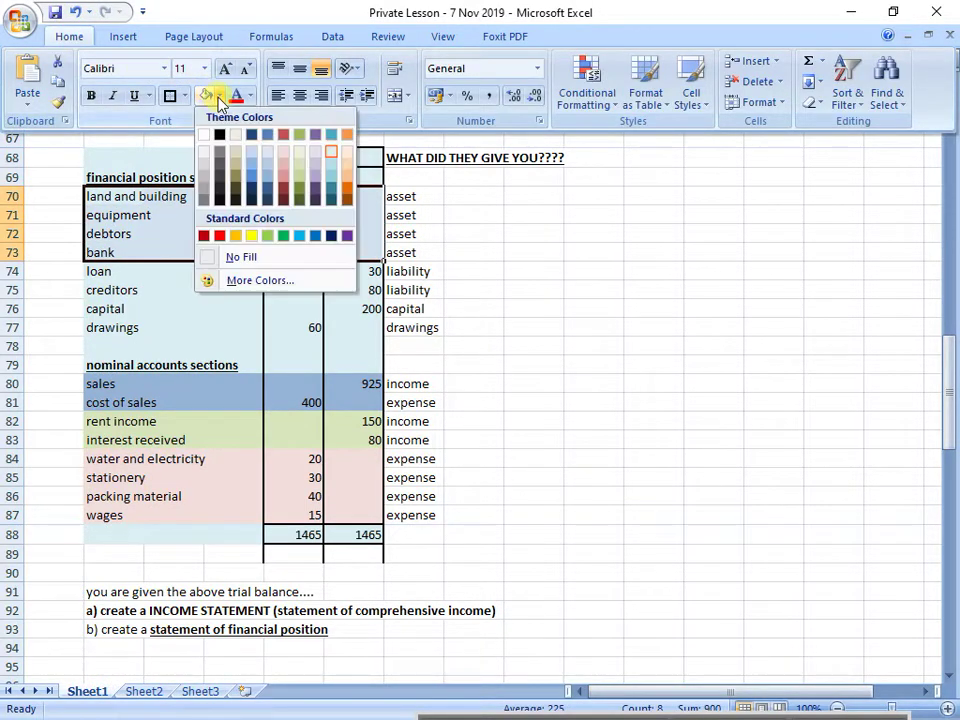
left_click(251, 236)
Shade the capital and drawings rows of the trial balance (B76:F77) yellow.
left_click_drag(109, 277, 337, 285)
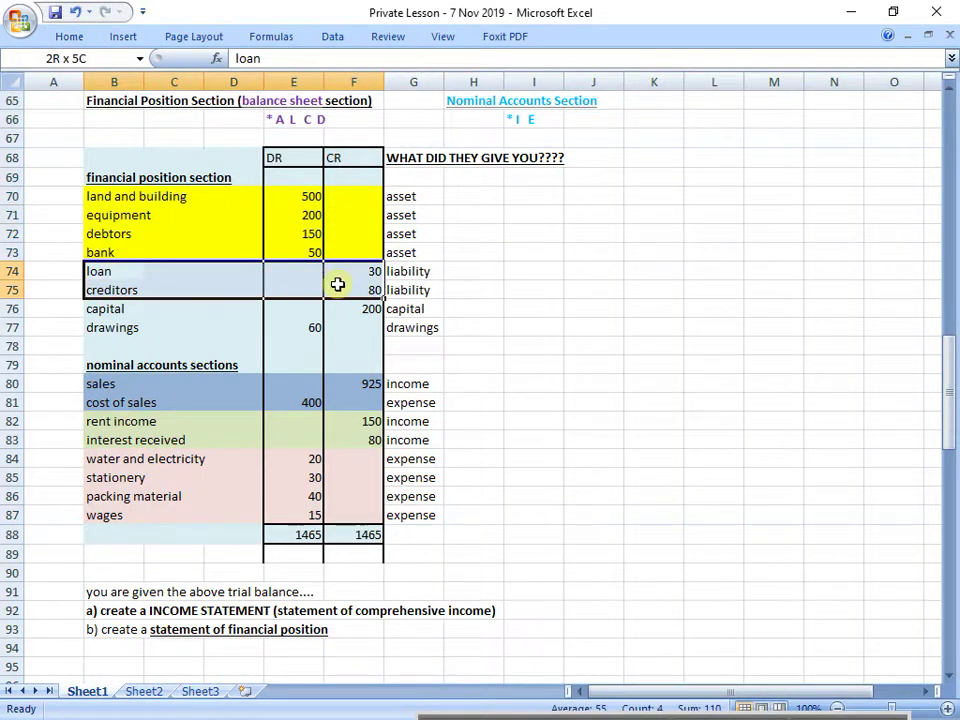
left_click_drag(118, 322, 358, 300)
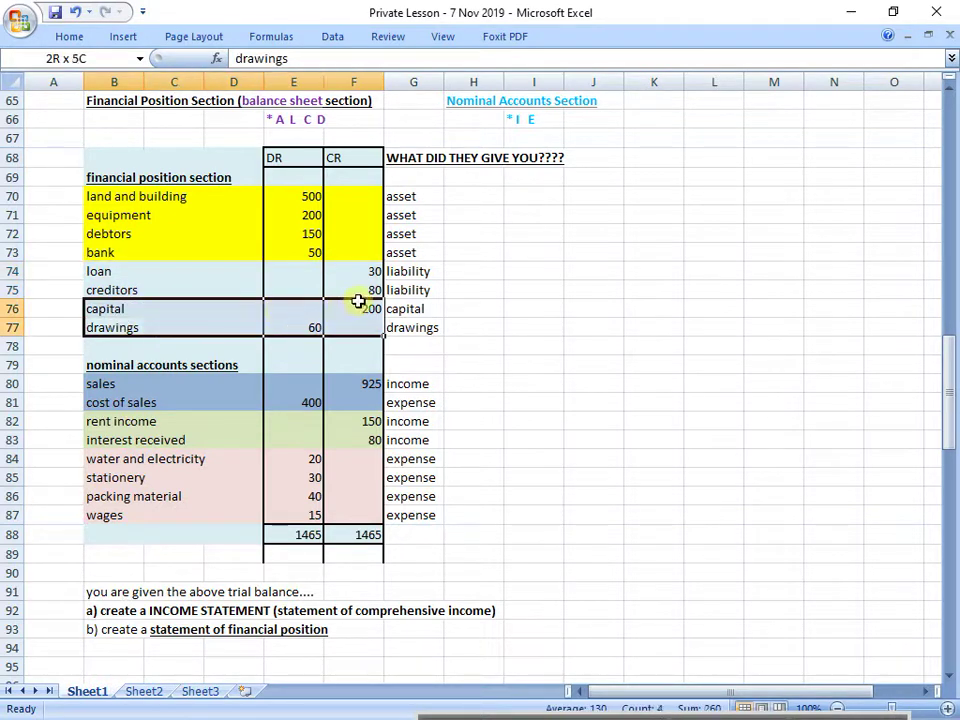
left_click(84, 41)
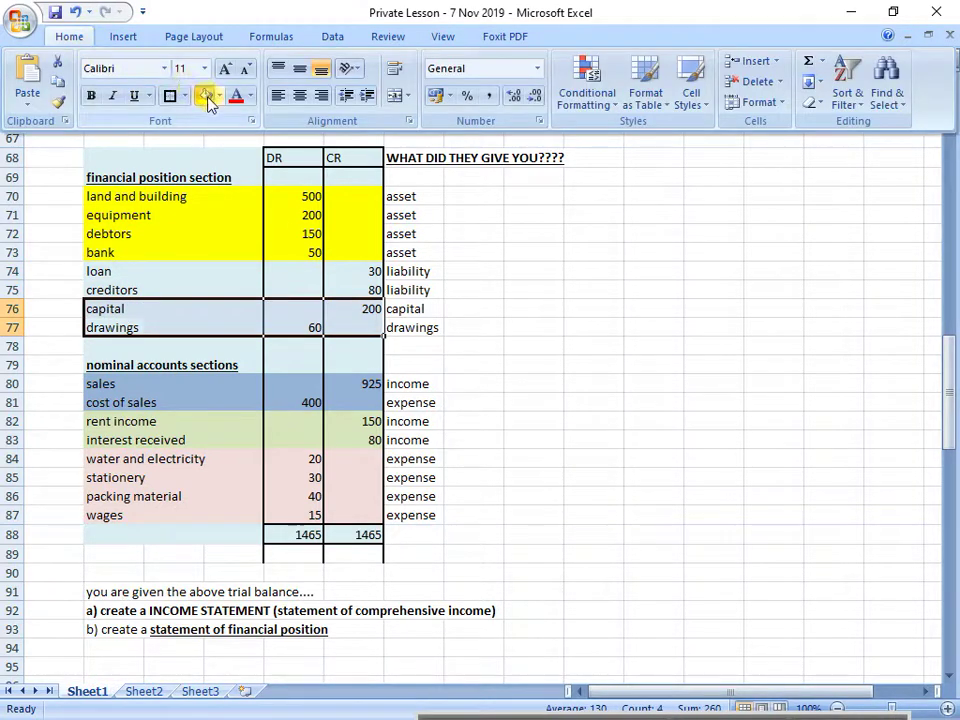
left_click(201, 96)
Enter loan in B136 of the Liabilities section and start the entry in B140 with c.
left_click_drag(133, 277, 333, 291)
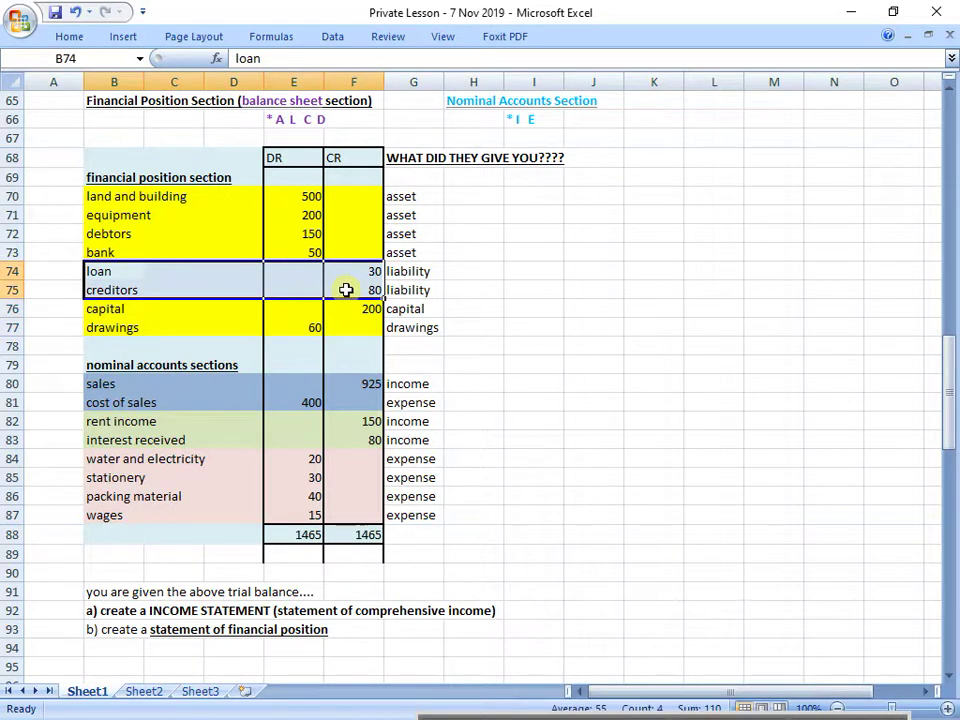
left_click(359, 271)
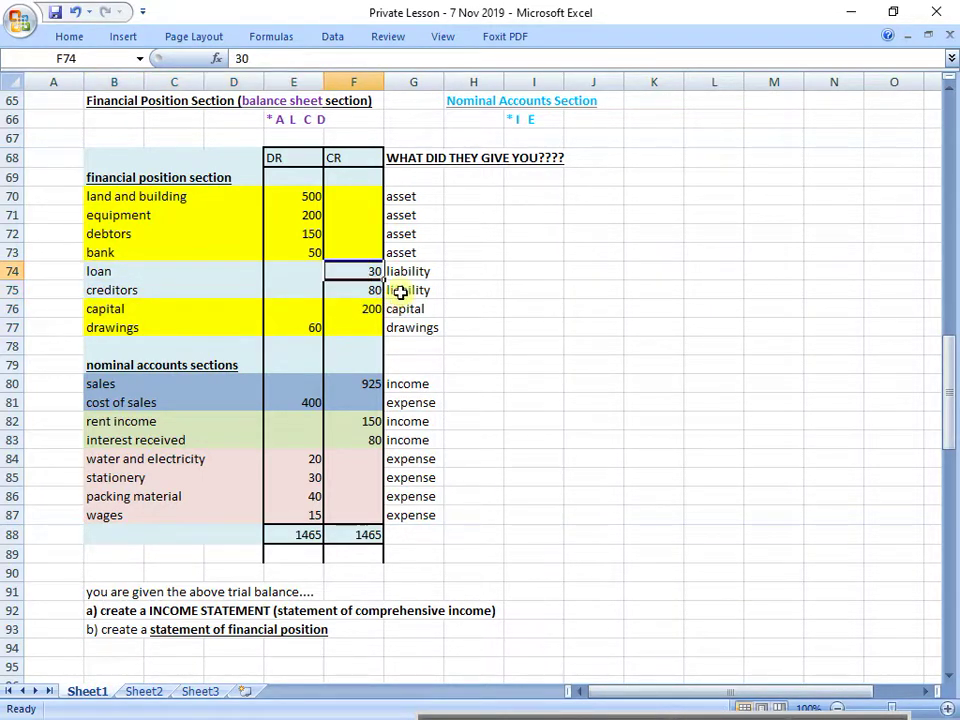
left_click(356, 289)
scroll(364, 334, "down", 4)
scroll(364, 334, "down", 17)
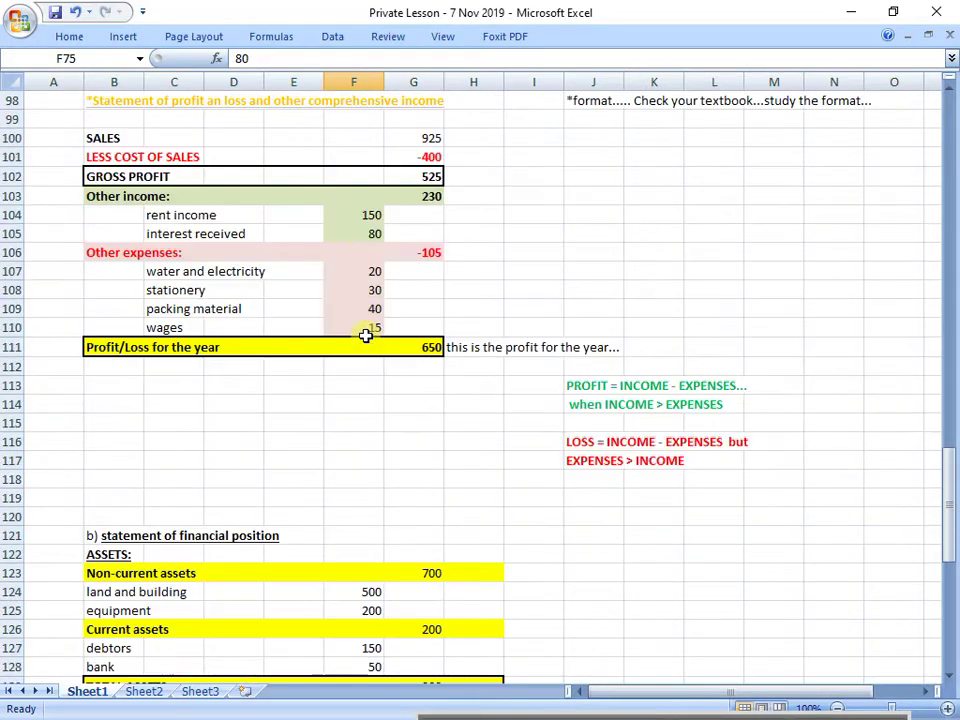
scroll(133, 315, "up", 1)
left_click(133, 315)
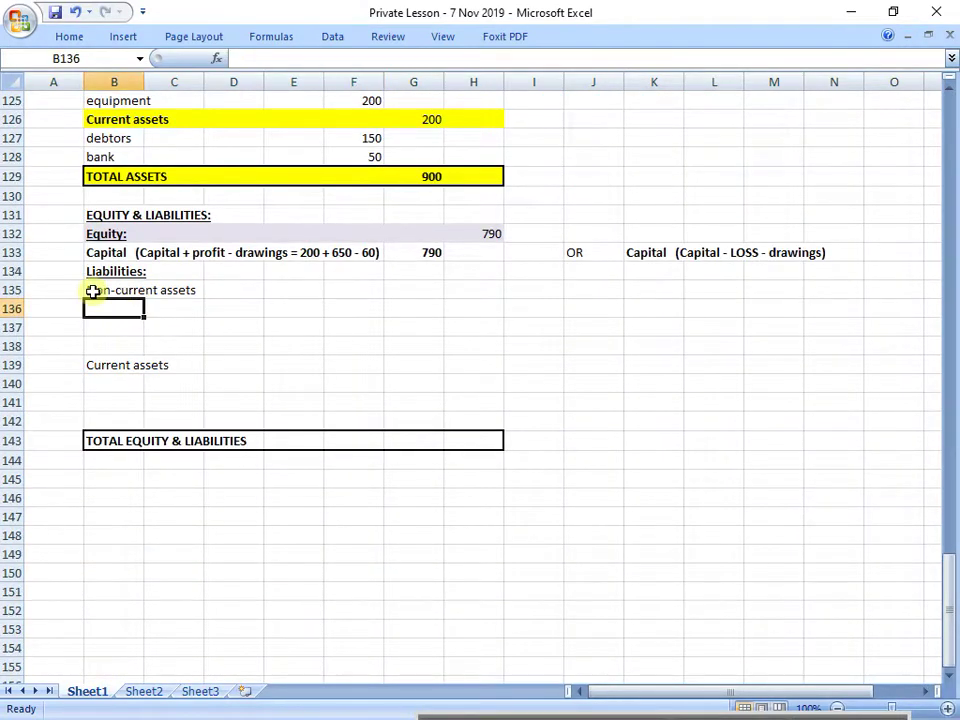
type("loan")
key("Return")
key("Return")
key("Return")
key("Return")
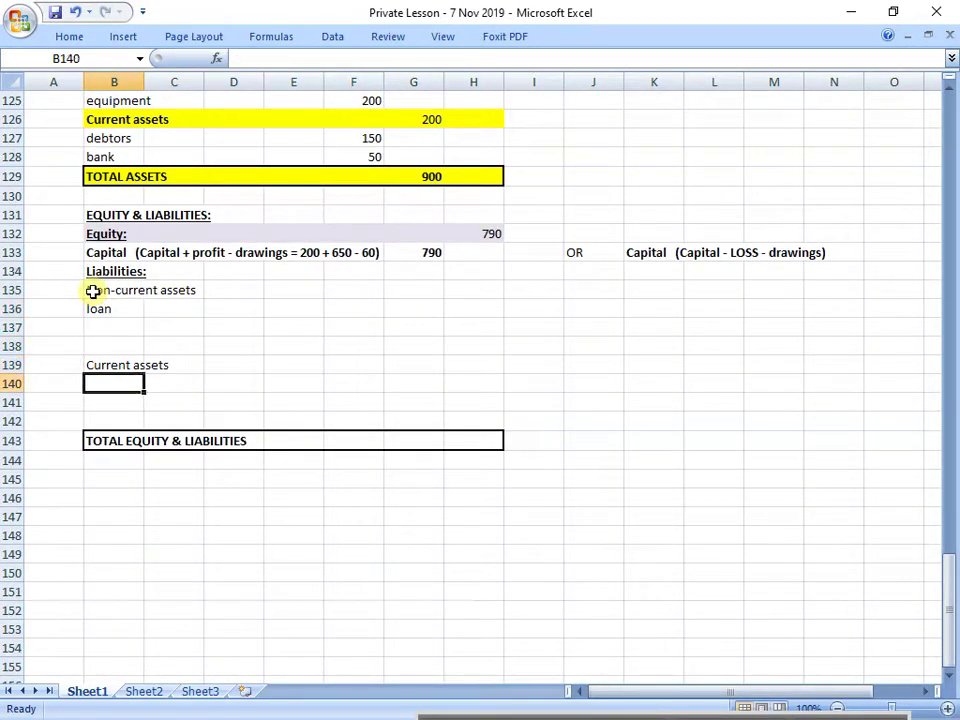
type("cr")
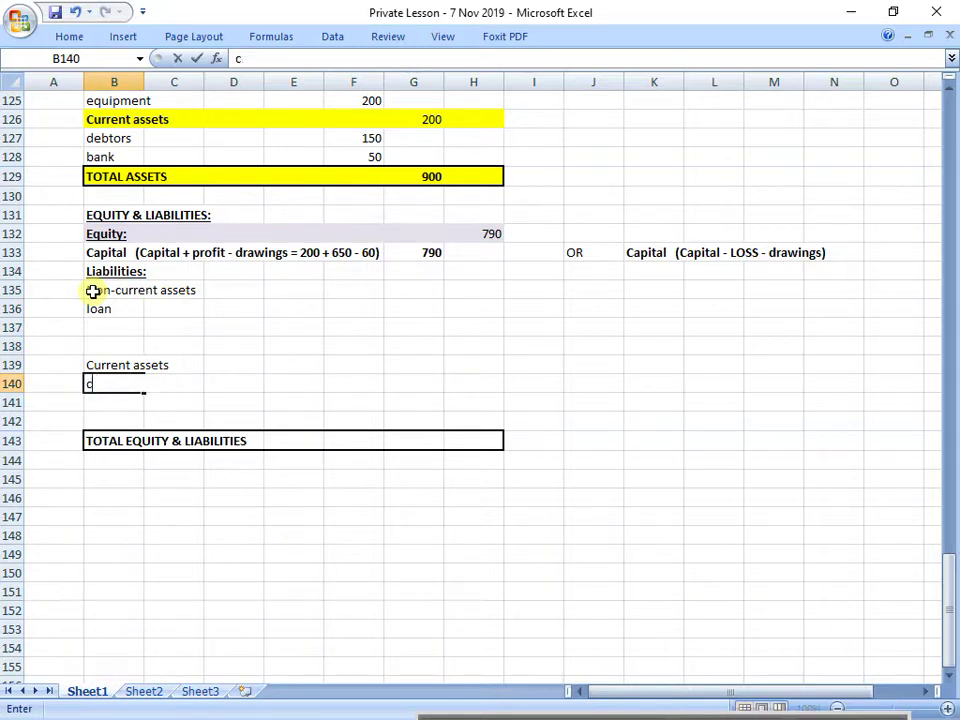
Change the heading in B135 to Non-current liabilities.
key("Up")
key("Up")
key("Up")
key("Up")
key("Up")
key("F2")
key("BackSpace")
key("BackSpace")
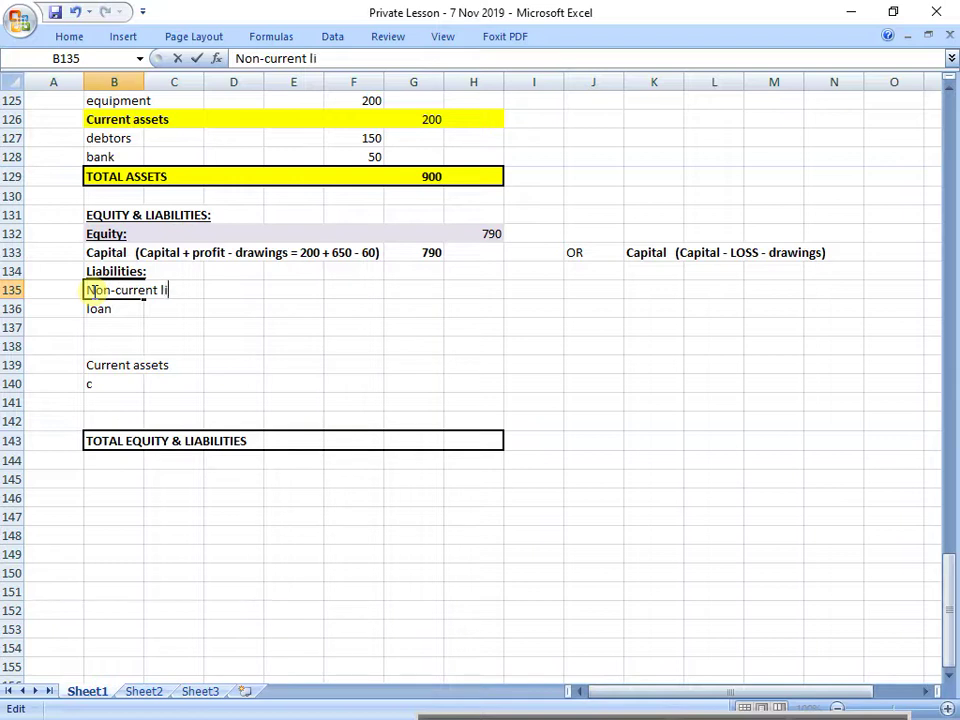
type("liabilities")
key("Return")
Change the heading in B139 to Current liabilities.
key("Down")
key("Down")
key("Down")
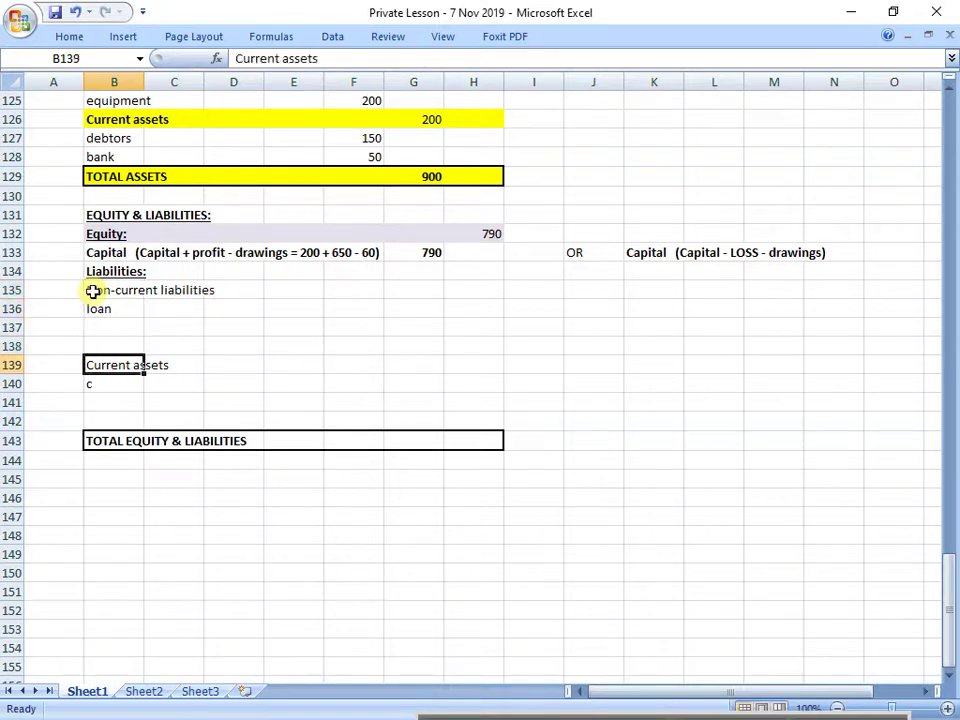
key("F2")
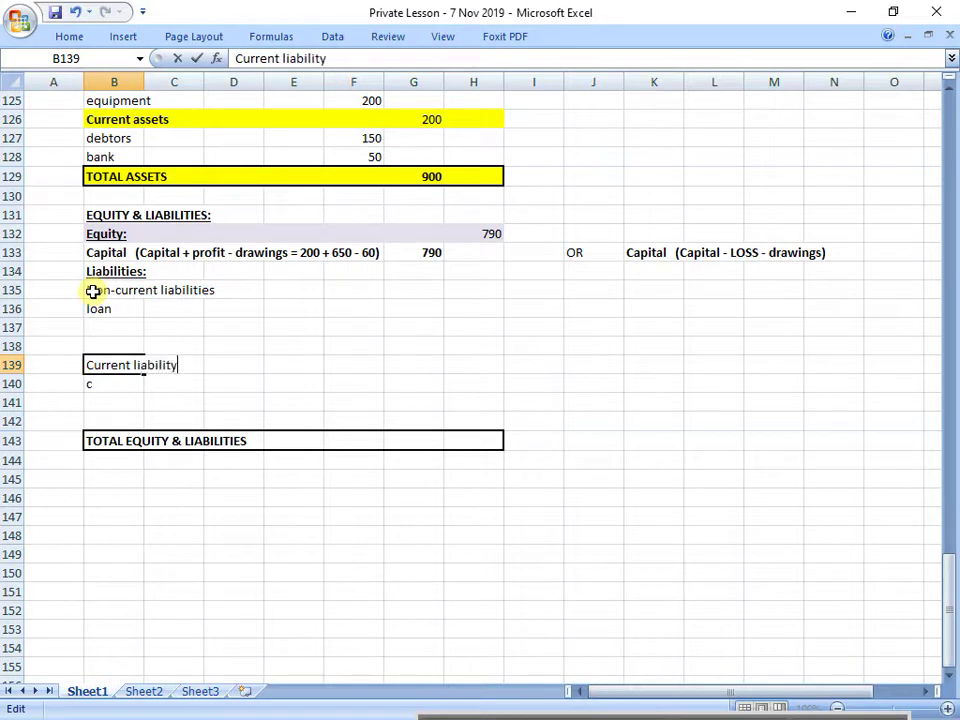
key("Return")
left_click(118, 369)
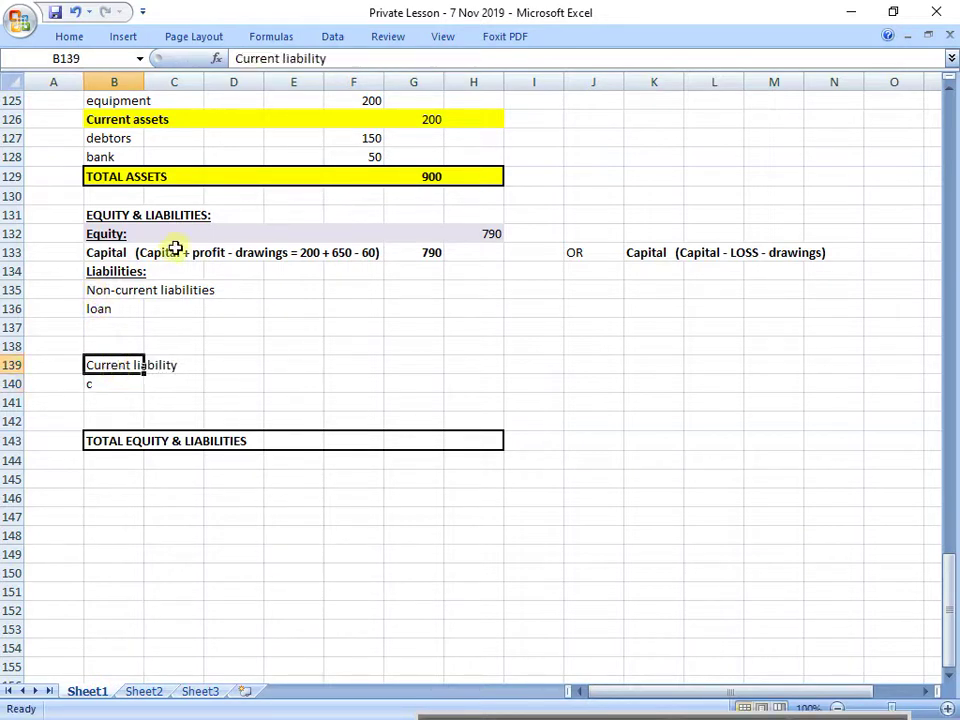
left_click(362, 57)
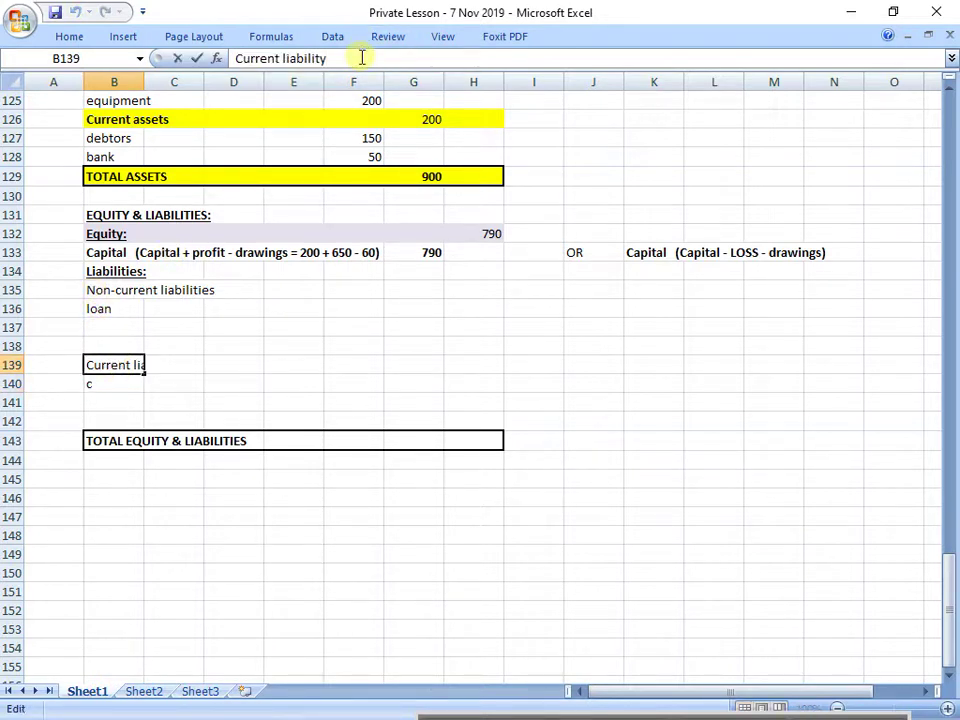
key("BackSpace")
type("ies")
key("Return")
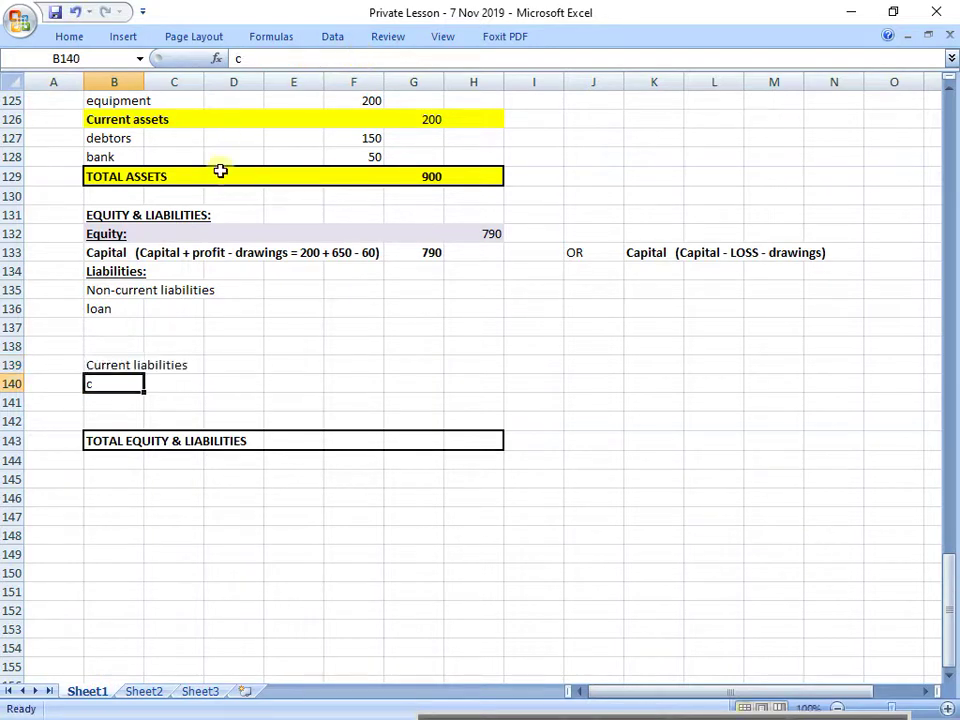
Make the Non-current liabilities and Current liabilities headings in B135 and B139 bold.
left_click(104, 287)
key("ctrl+b")
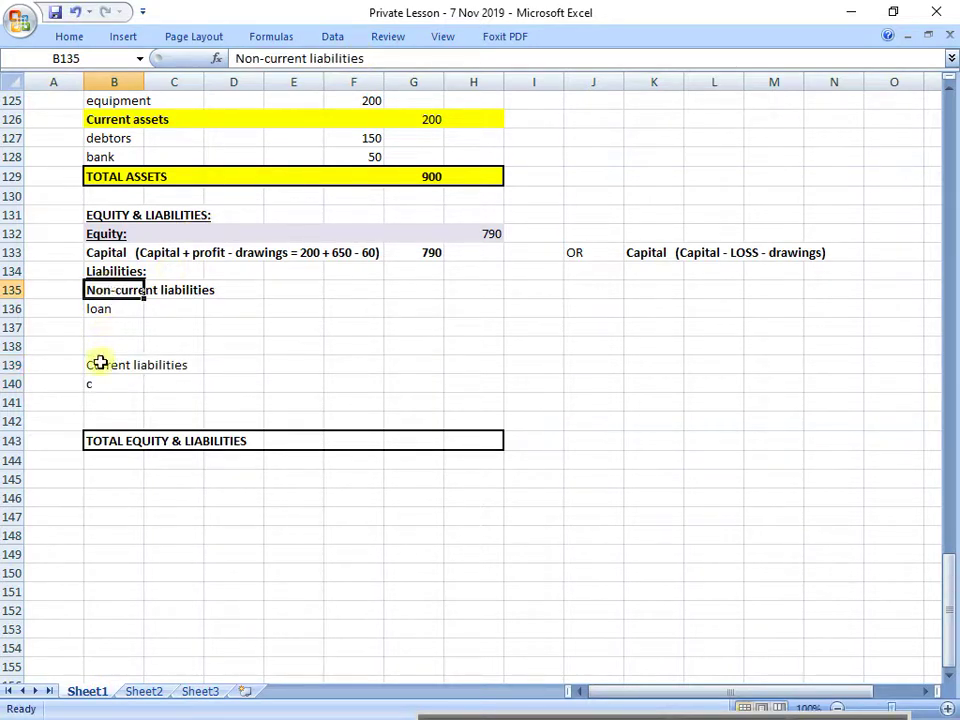
left_click(101, 364)
key("ctrl+b")
Enter creditors in B140 under the Current liabilities heading.
left_click(111, 380)
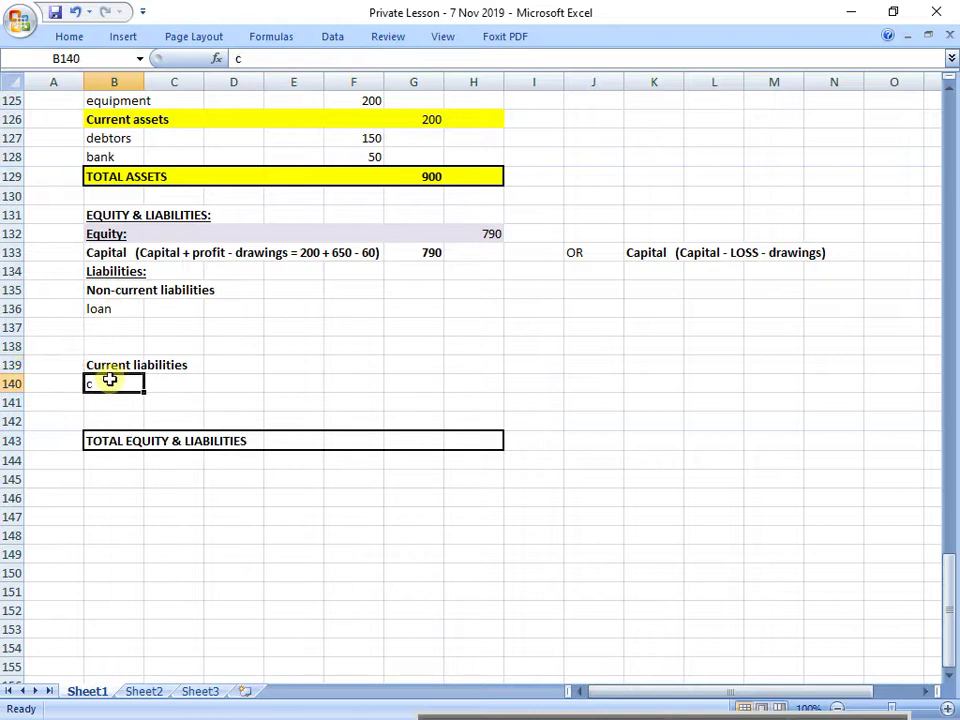
type("creditors")
key("Return")
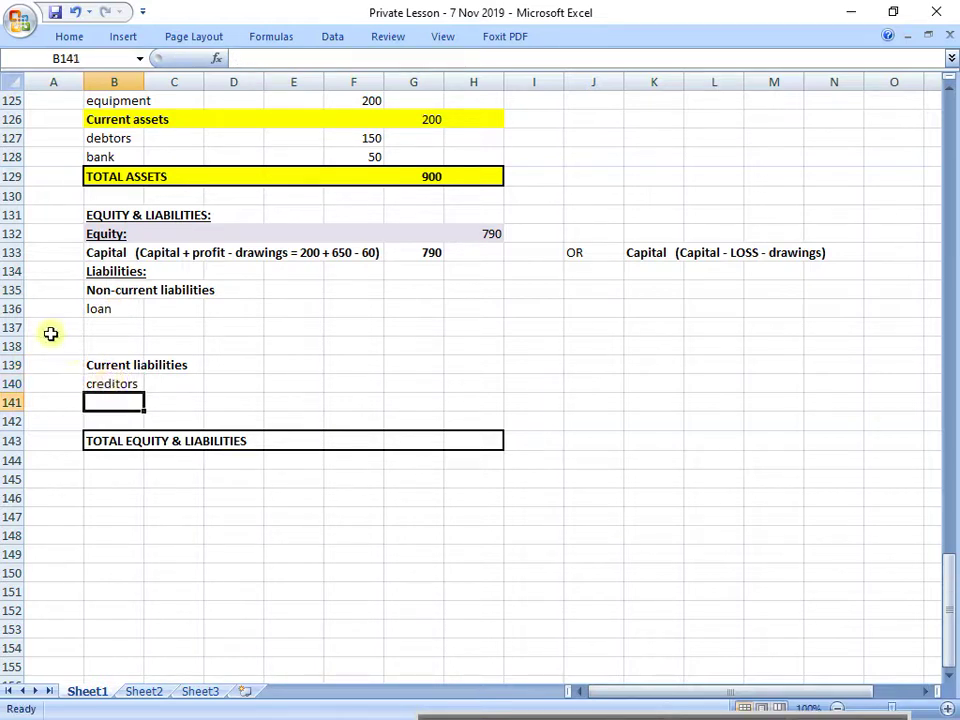
Delete the two empty rows below loan and the two empty rows below creditors.
left_click_drag(10, 325, 12, 347)
right_click(12, 347)
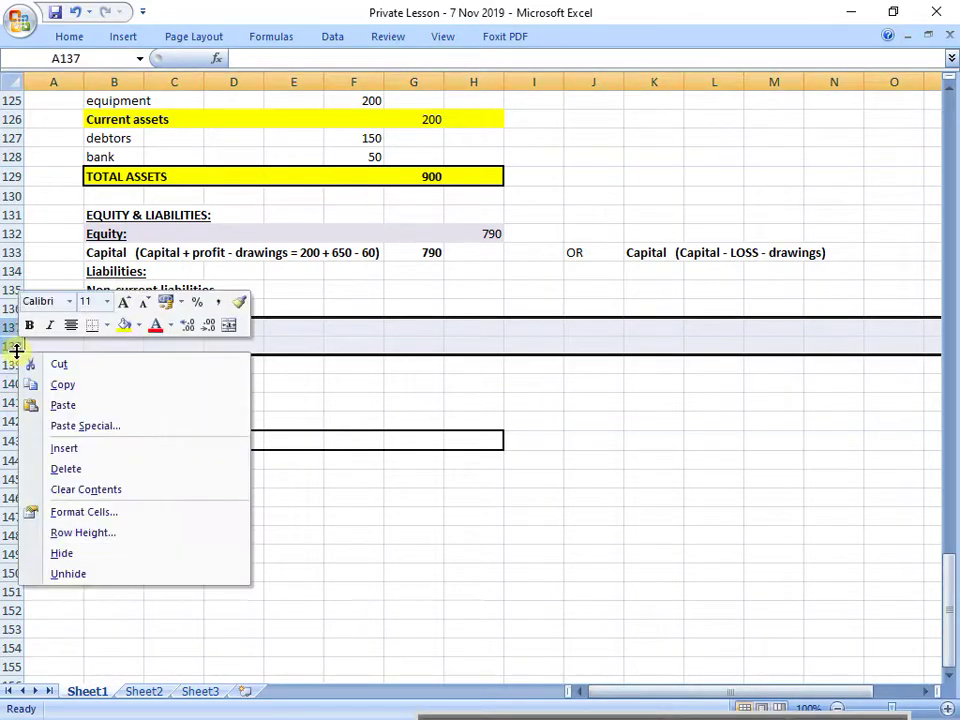
left_click(114, 468)
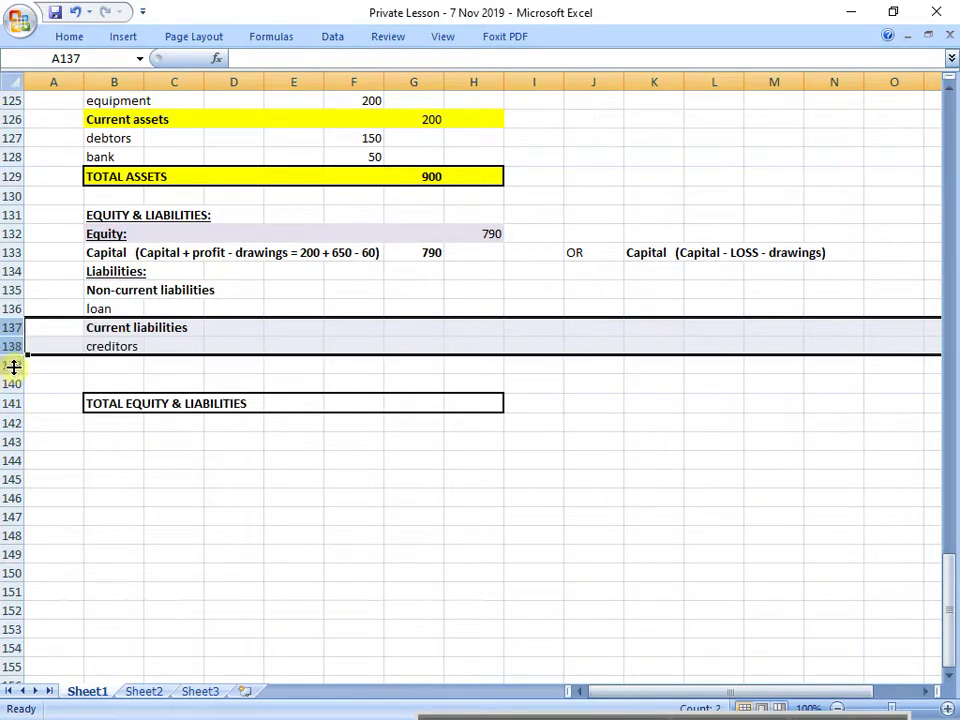
left_click_drag(13, 368, 15, 379)
right_click(15, 379)
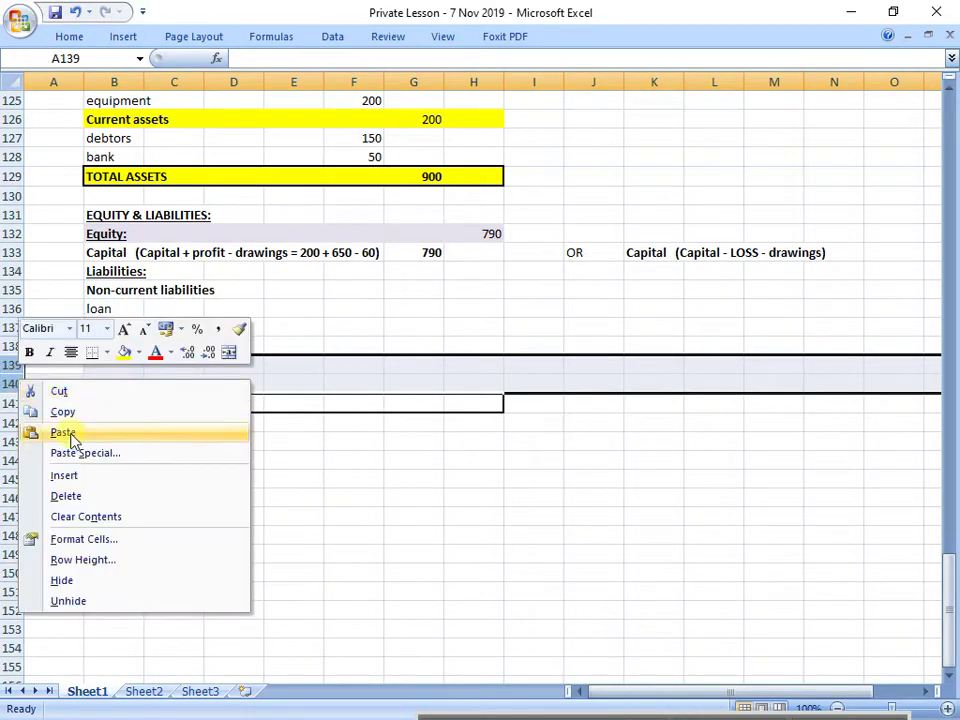
left_click(94, 497)
Look up both liabilities in the trial balance and enter 30 for loan in G136 and 80 for creditors in G138.
left_click(125, 312)
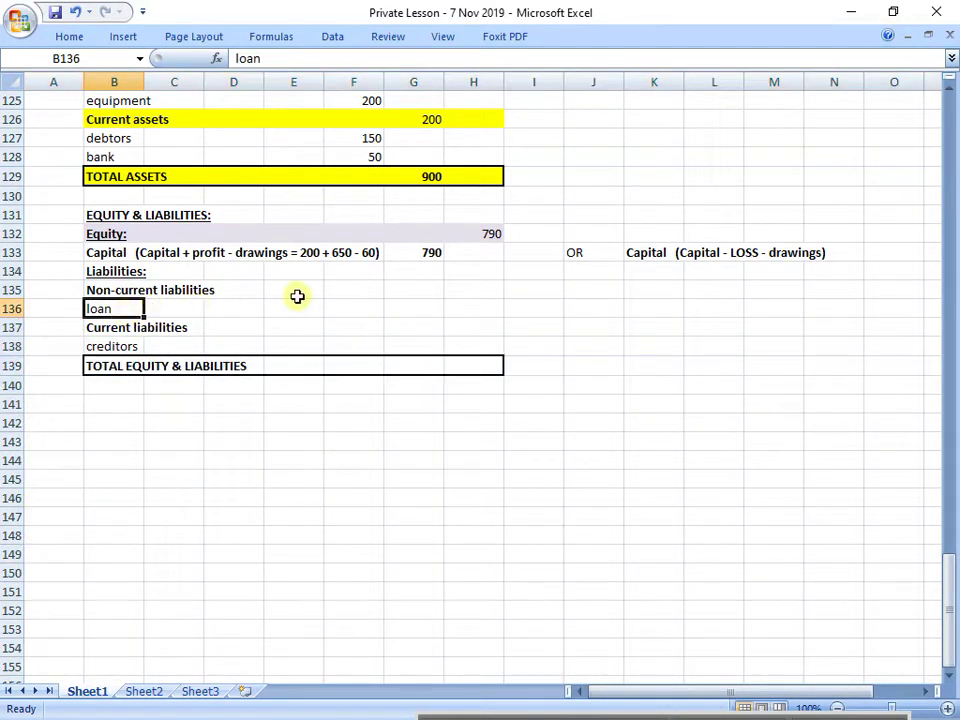
left_click(418, 308)
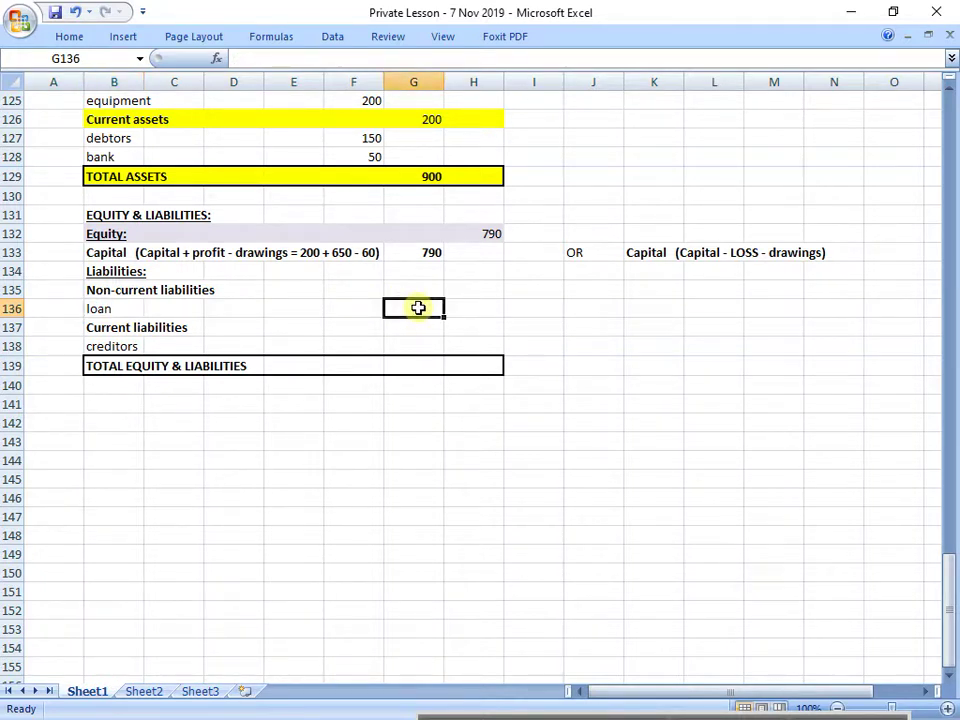
scroll(418, 308, "up", 16)
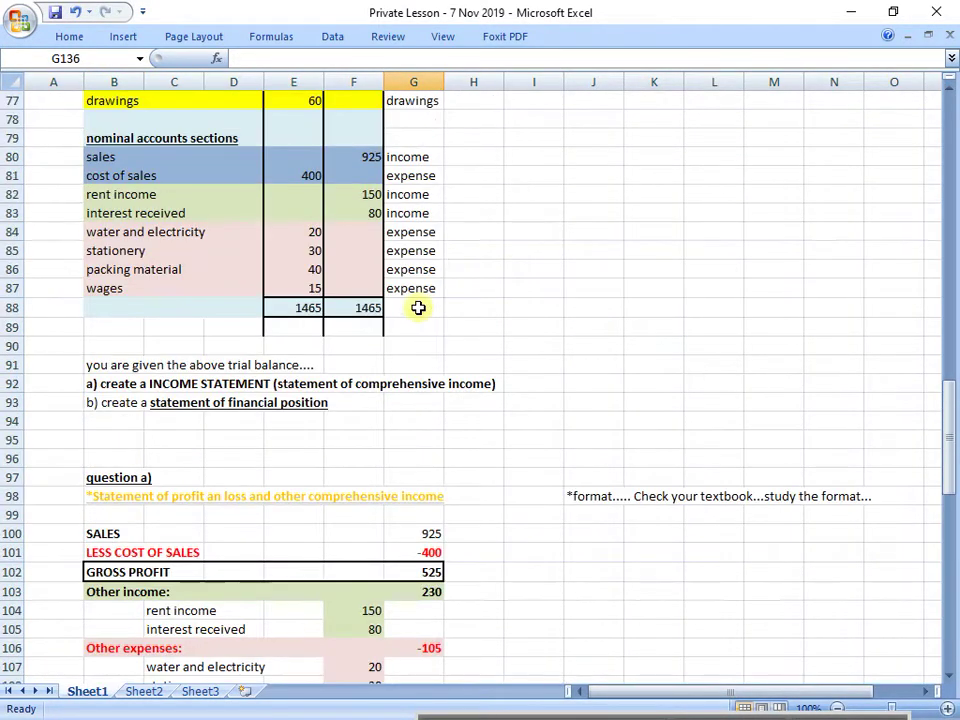
scroll(418, 308, "up", 2)
left_click(360, 160)
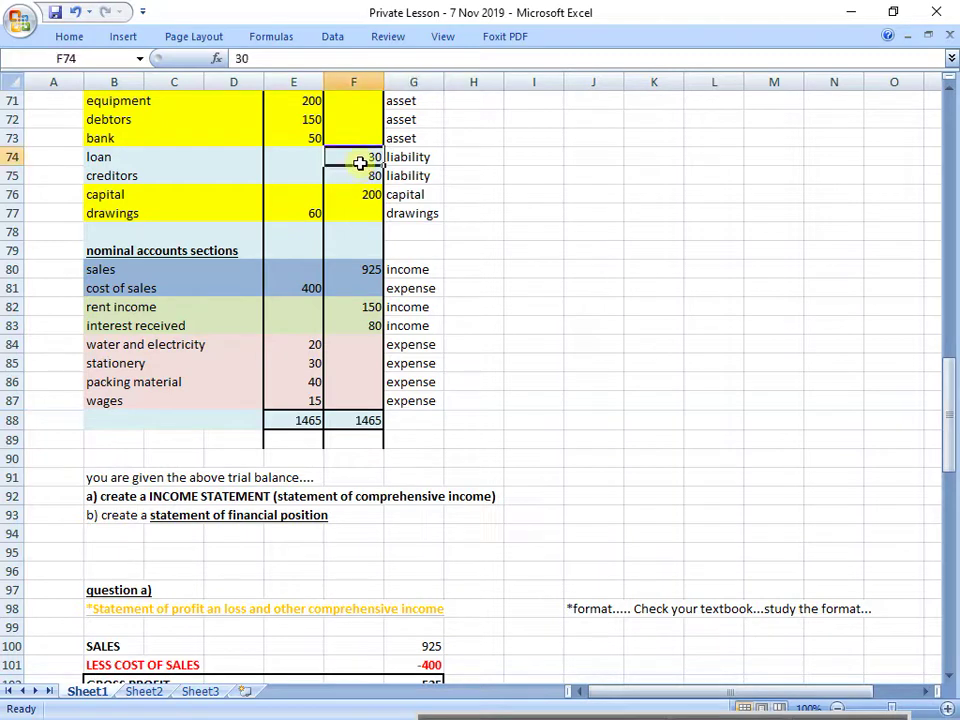
left_click(358, 171)
scroll(403, 382, "down", 15)
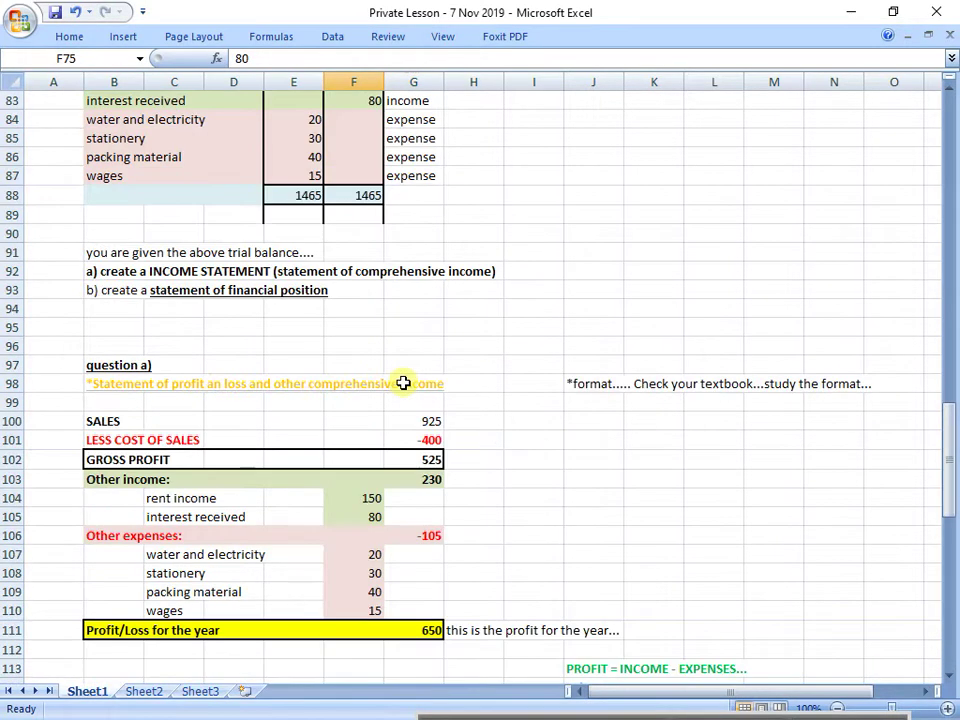
scroll(403, 382, "down", 2)
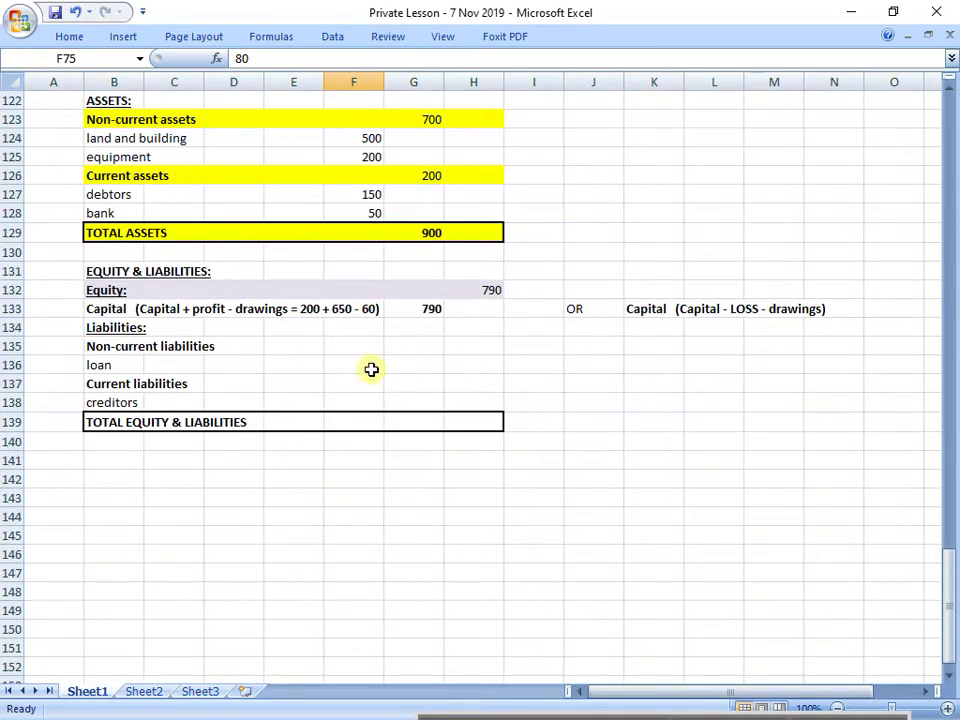
left_click(397, 365)
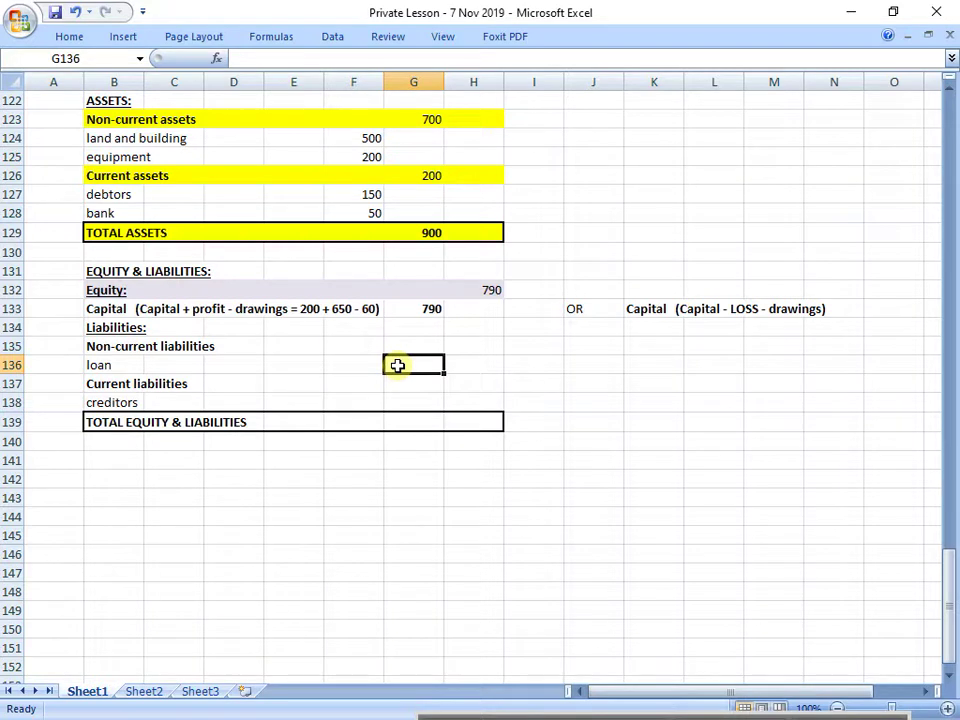
type("30")
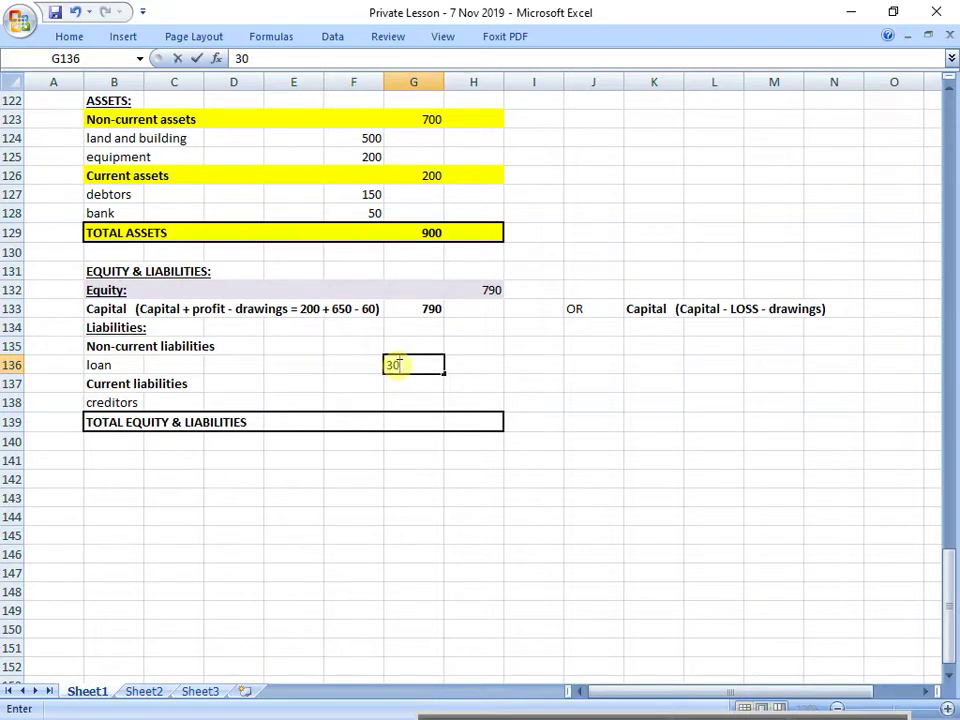
key("Return")
key("Return")
type("80")
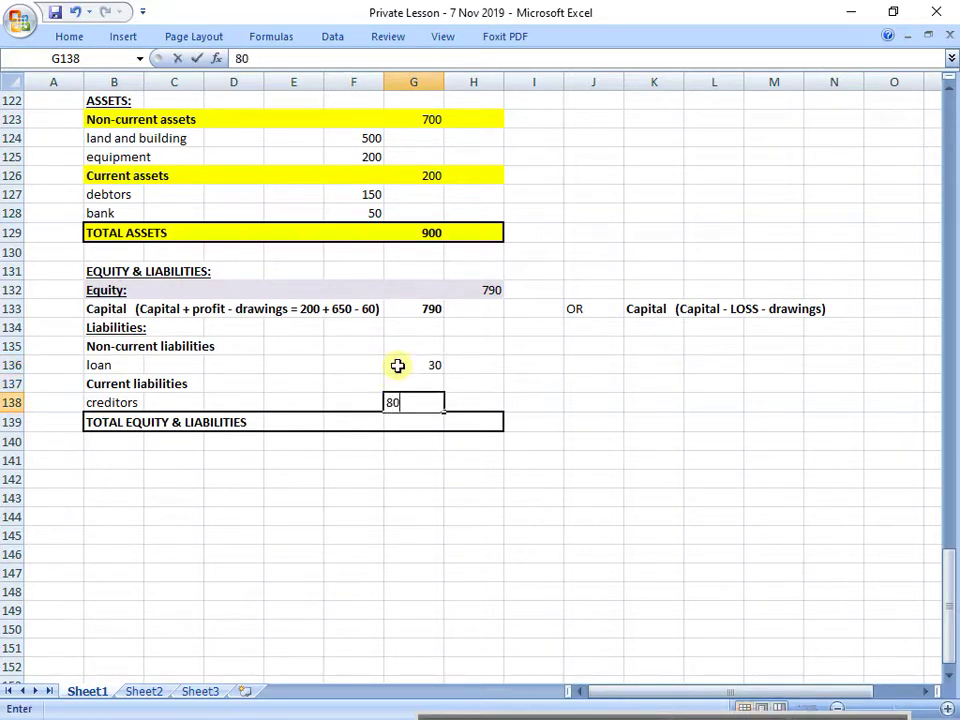
key("Return")
Shade the Non-current liabilities row B135:H135 light green.
left_click(120, 345)
left_click_drag(120, 345, 475, 345)
left_click(69, 36)
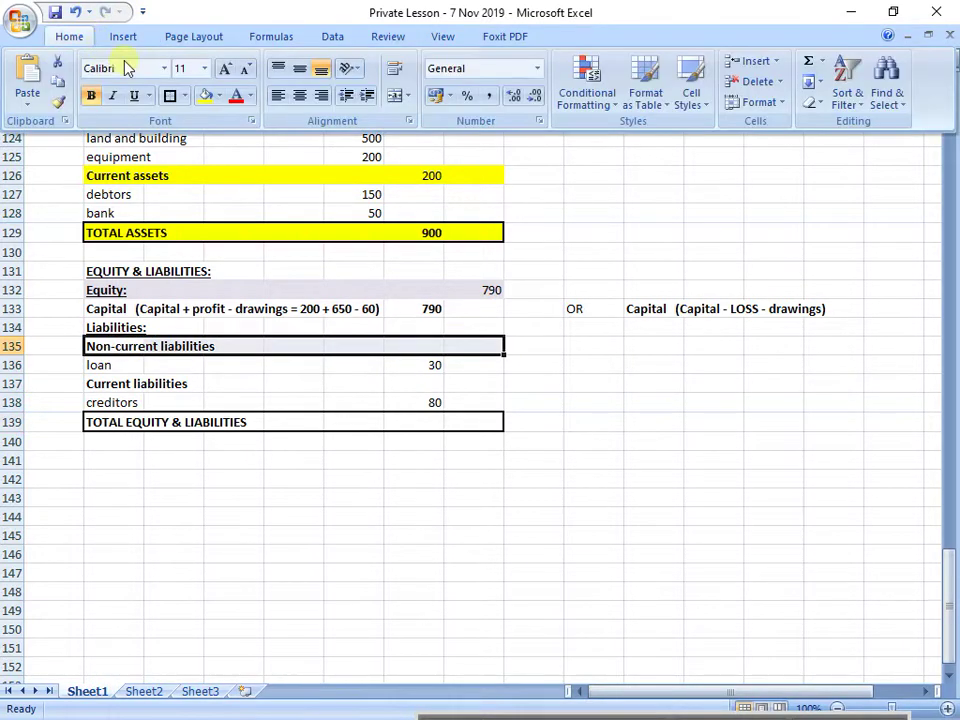
left_click(220, 97)
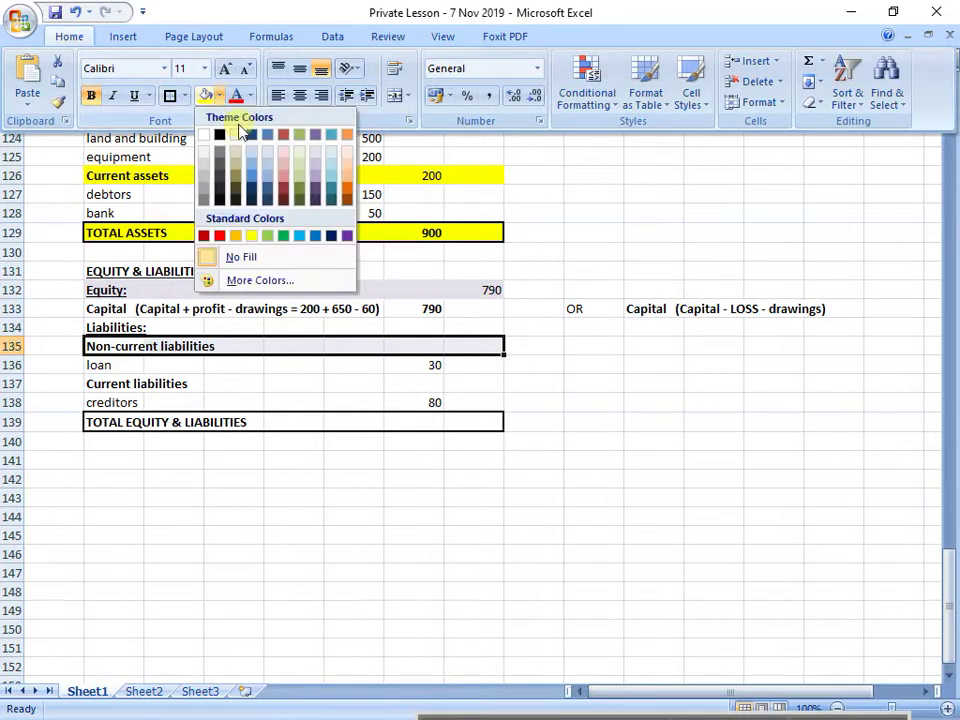
left_click(296, 166)
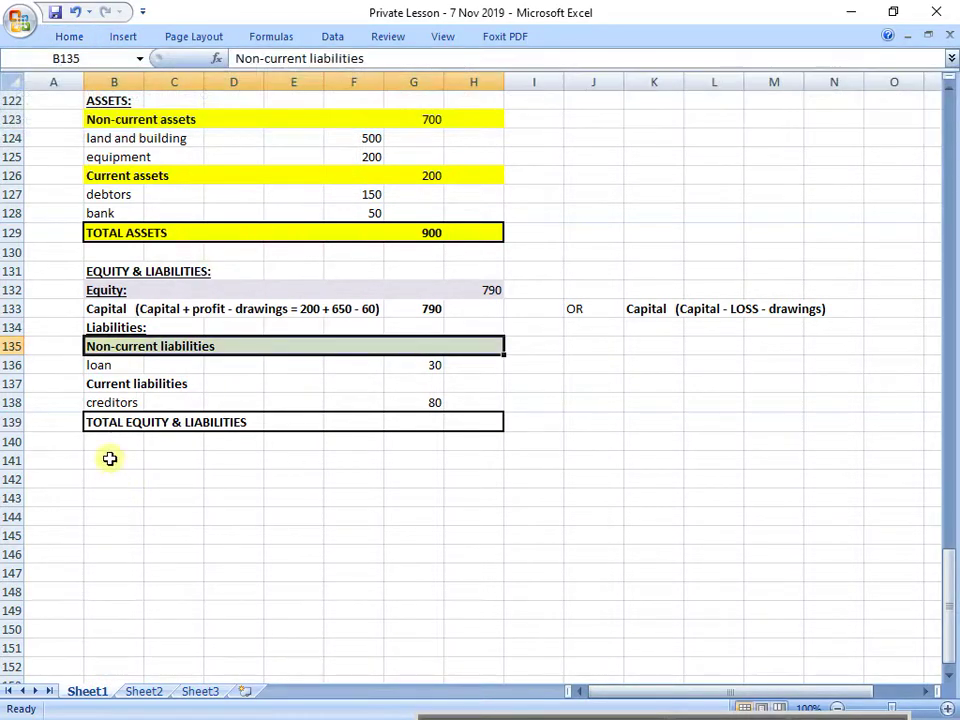
Shade the Current liabilities row B137:H137 light green.
left_click(111, 389)
left_click_drag(111, 389, 480, 384)
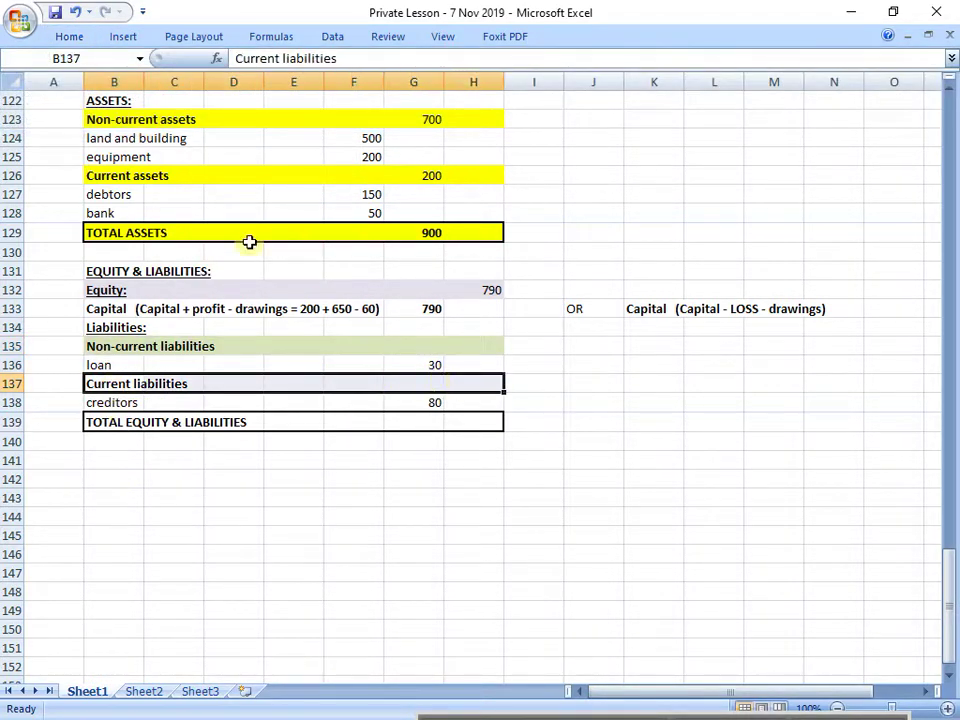
left_click(66, 37)
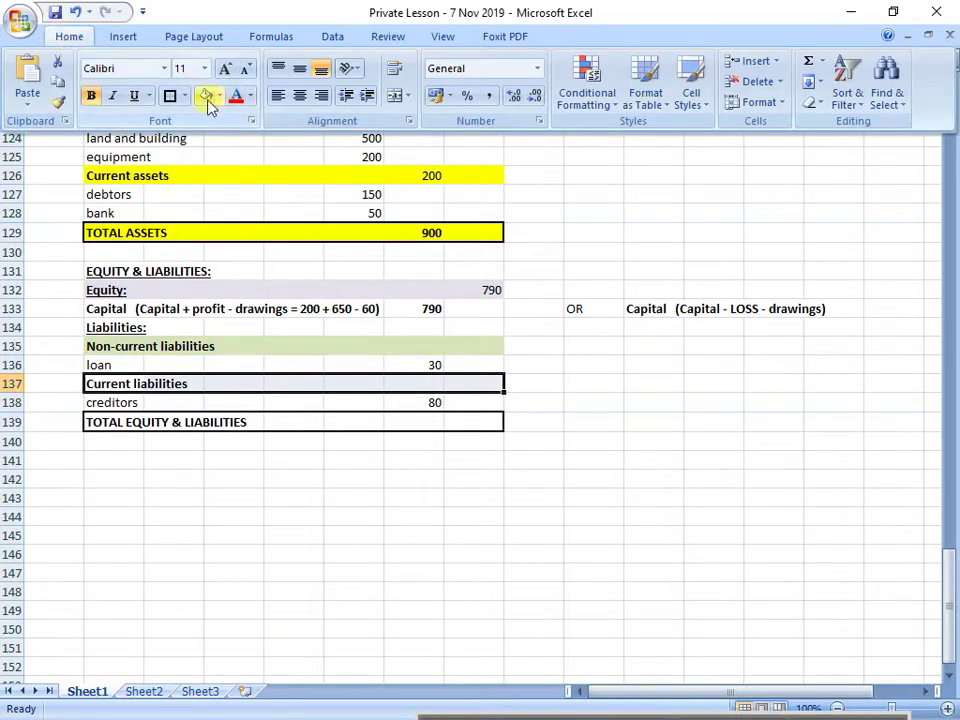
left_click(206, 98)
Enter the subtotals 30 for Non-current liabilities in H135 and 80 for Current liabilities in H137.
left_click(473, 343)
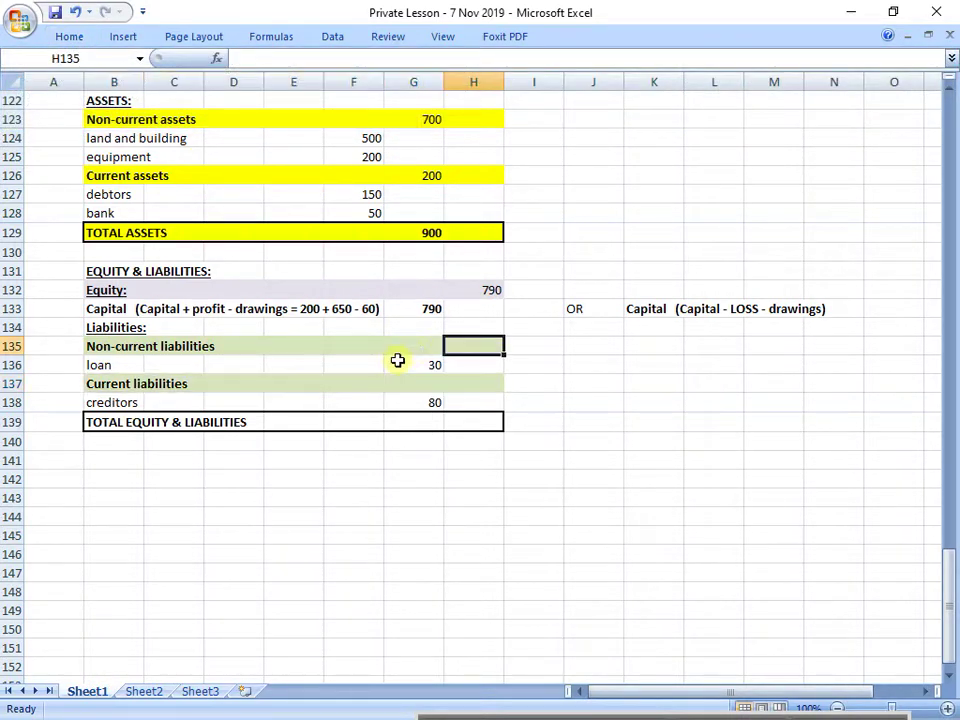
type("30")
key("Return")
key("Return")
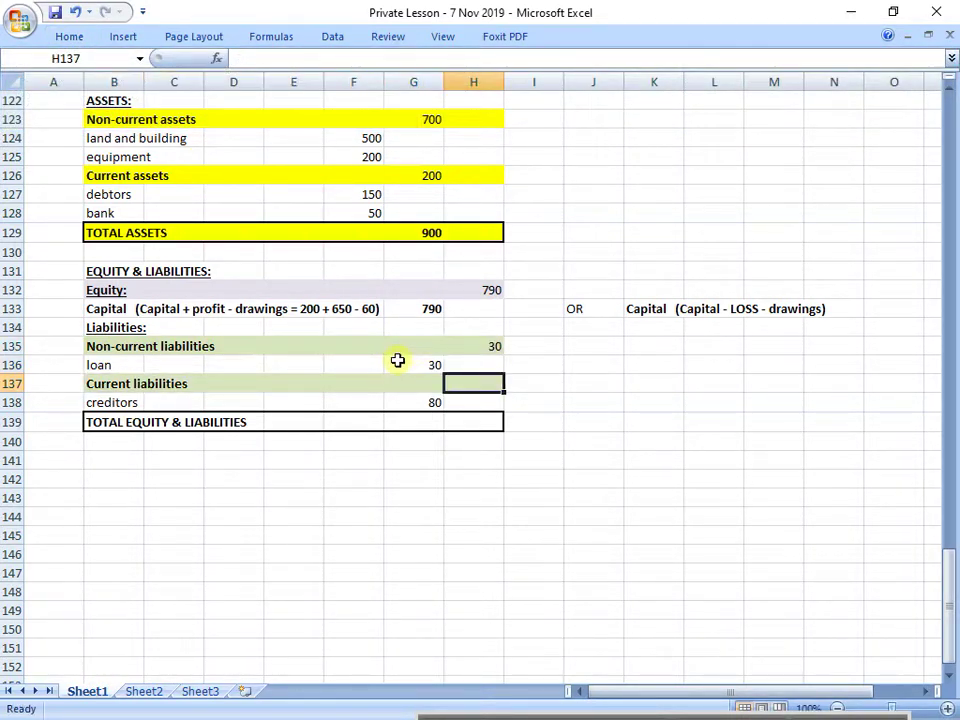
type("80")
key("Return")
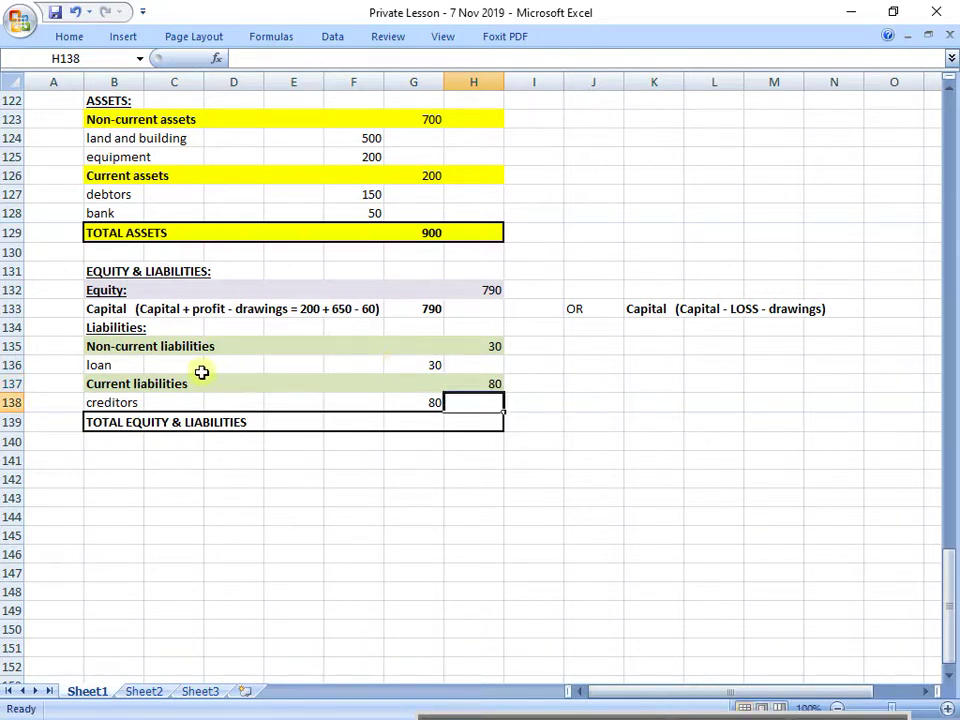
Shade the Liabilities heading row B134:H134 light green.
left_click_drag(103, 328, 477, 336)
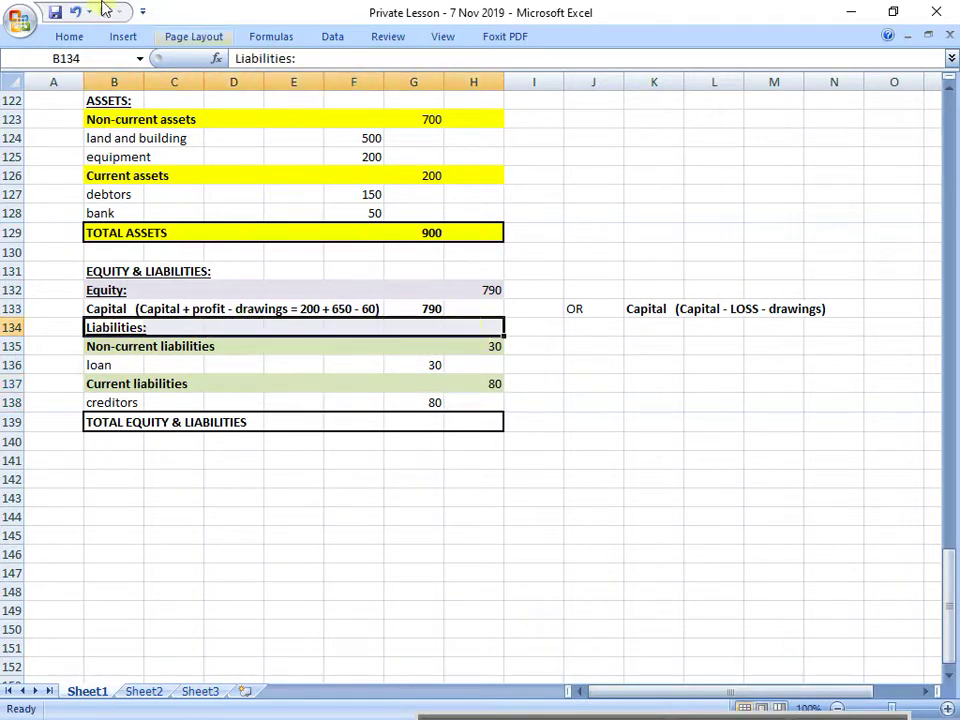
left_click(72, 37)
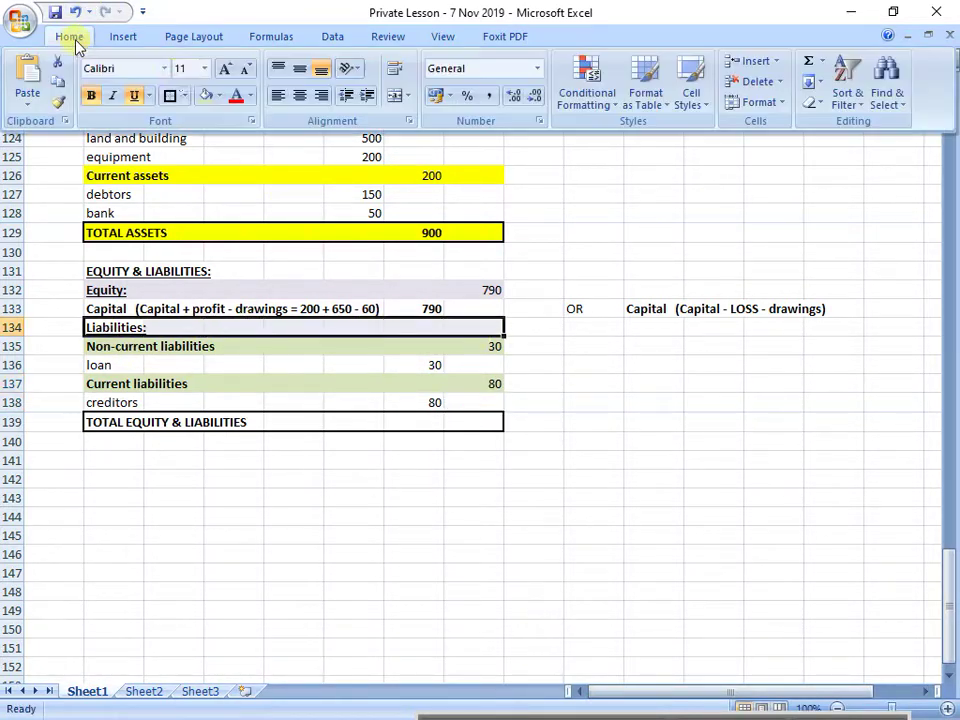
left_click(203, 96)
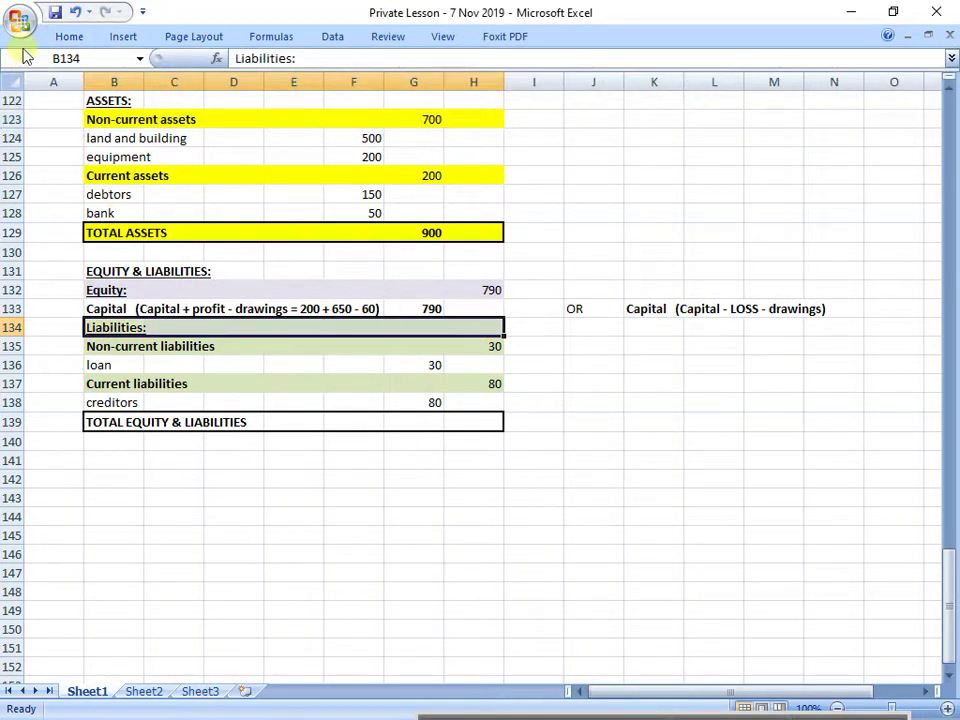
Total the liabilities in H134 with the formula =H135+H137.
left_click(481, 328)
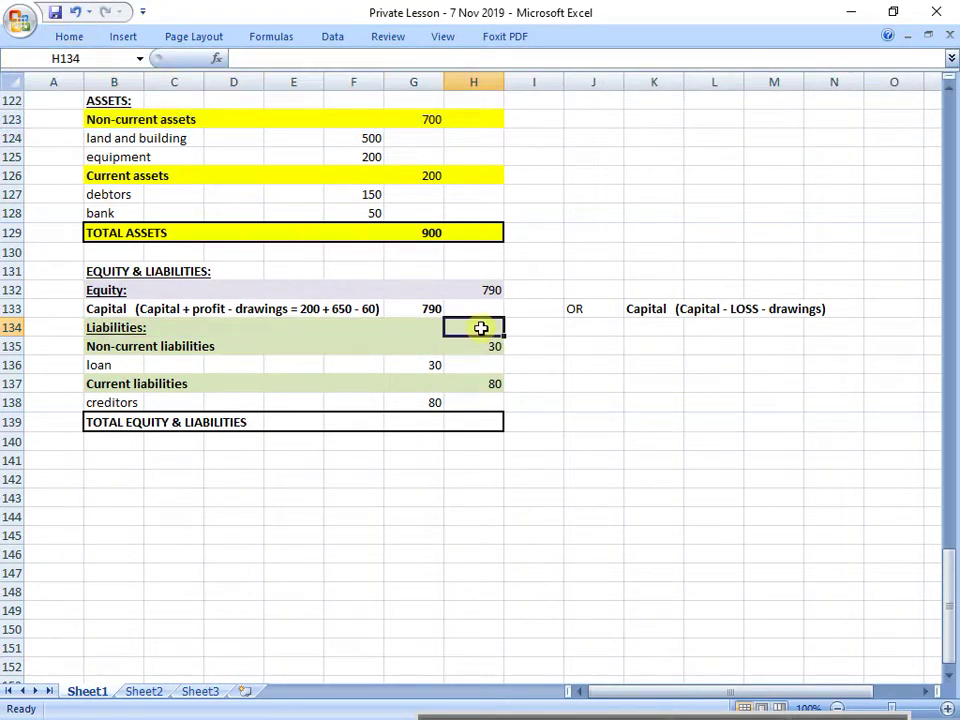
type("=")
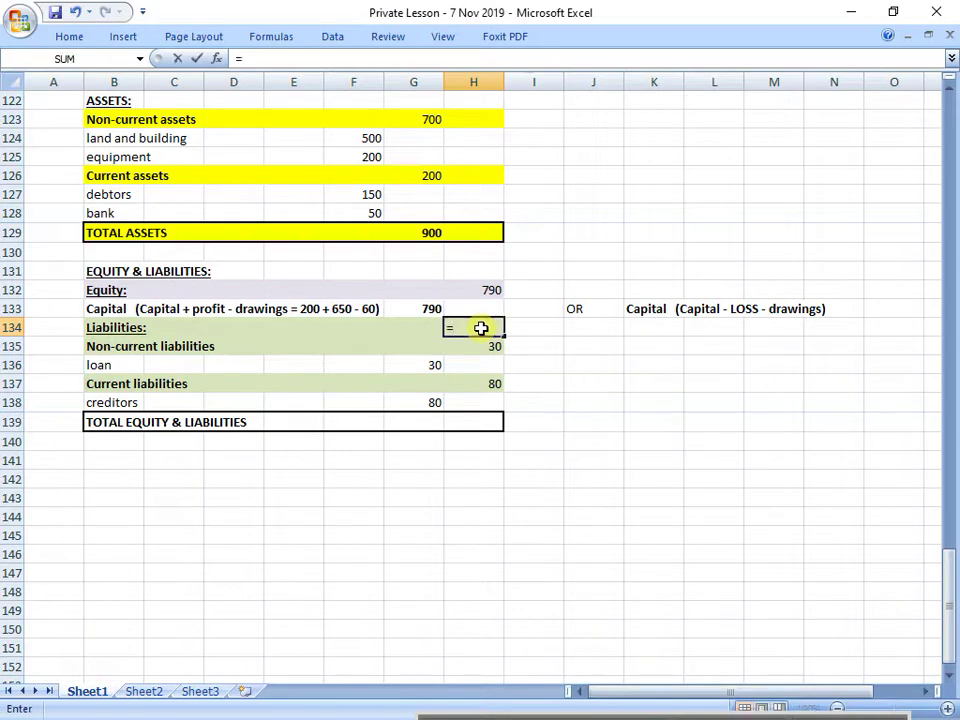
left_click(481, 343)
type("+")
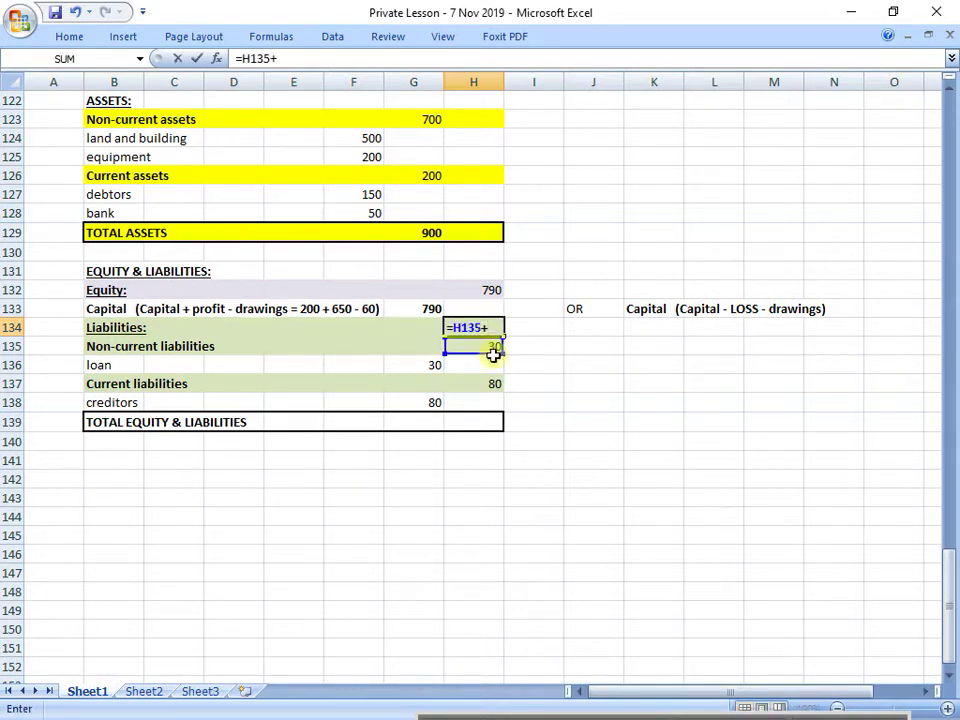
left_click(497, 380)
key("Return")
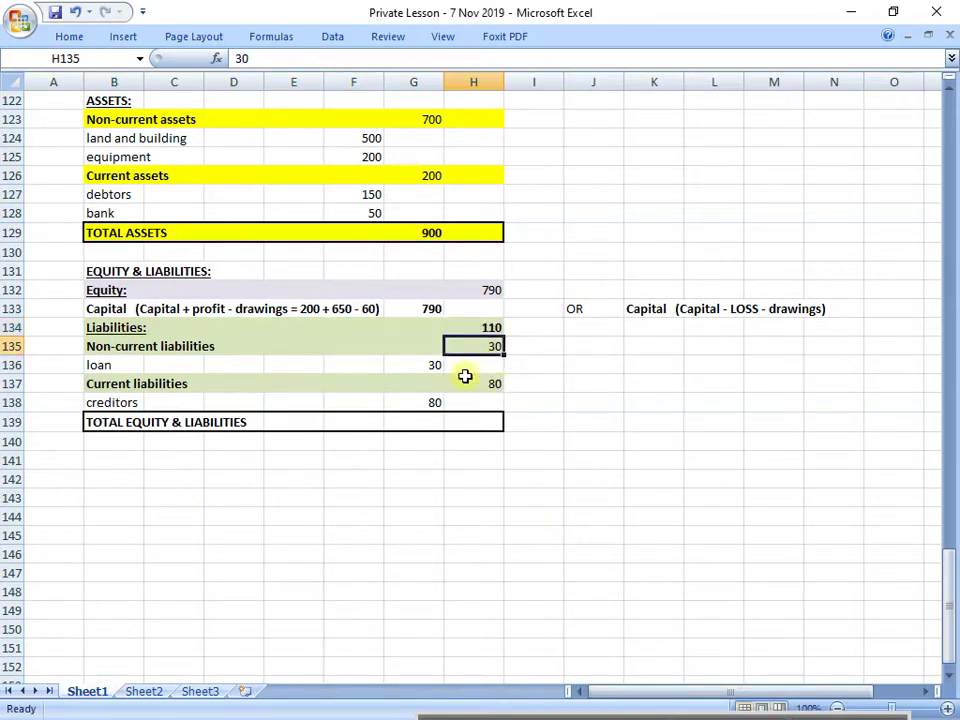
Recolour the Equity row B132:H132 and the Liabilities row B134:H134 light orange.
left_click_drag(94, 289, 470, 285)
left_click(69, 36)
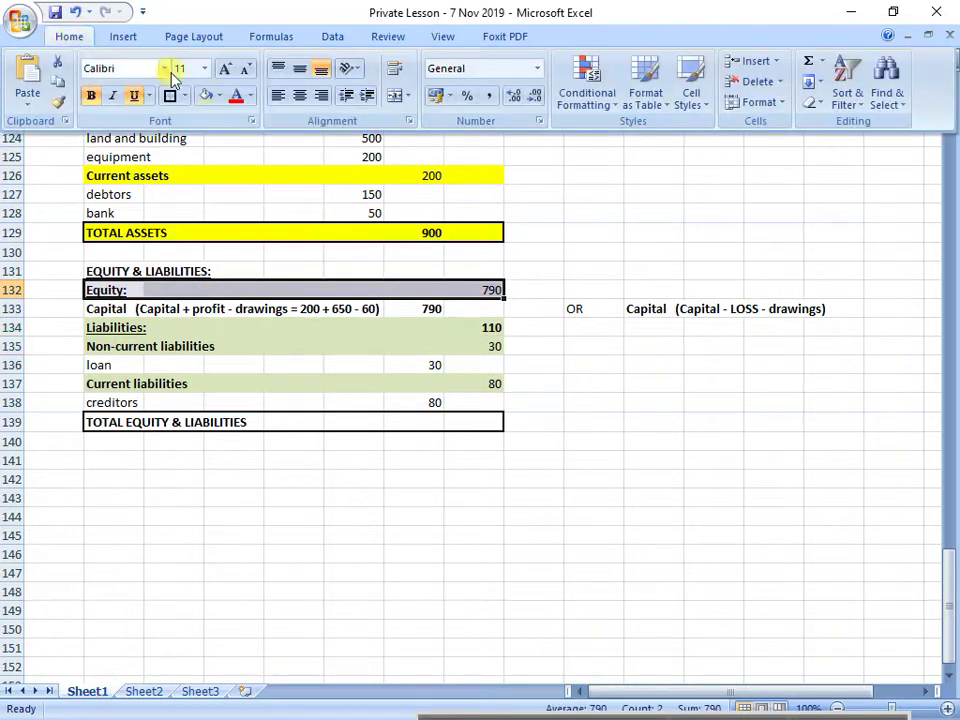
left_click(219, 96)
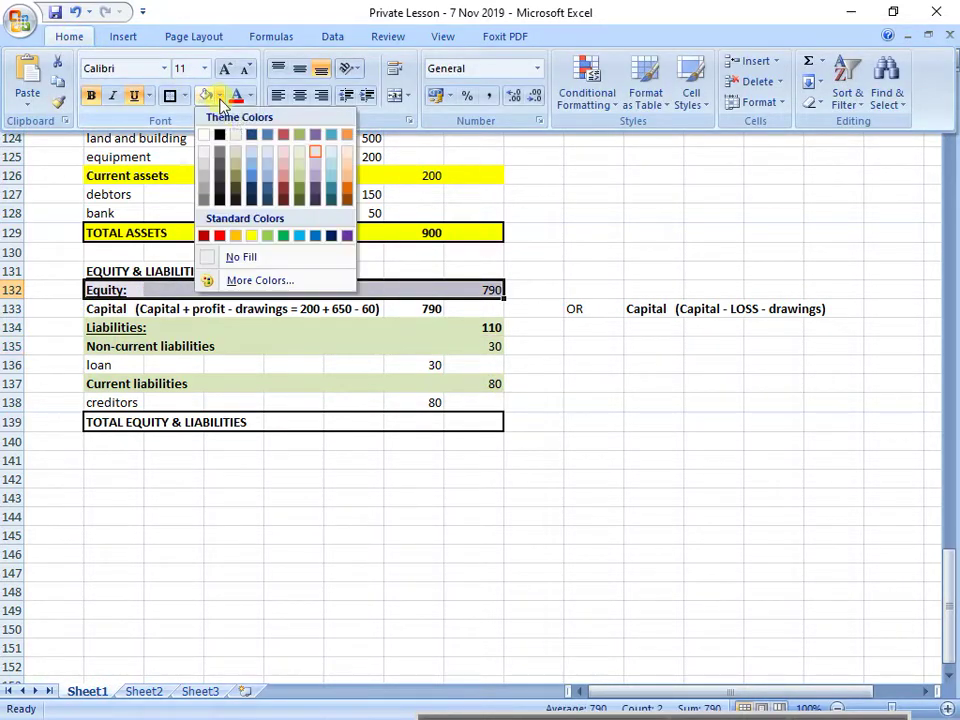
left_click(347, 167)
left_click_drag(133, 326, 475, 331)
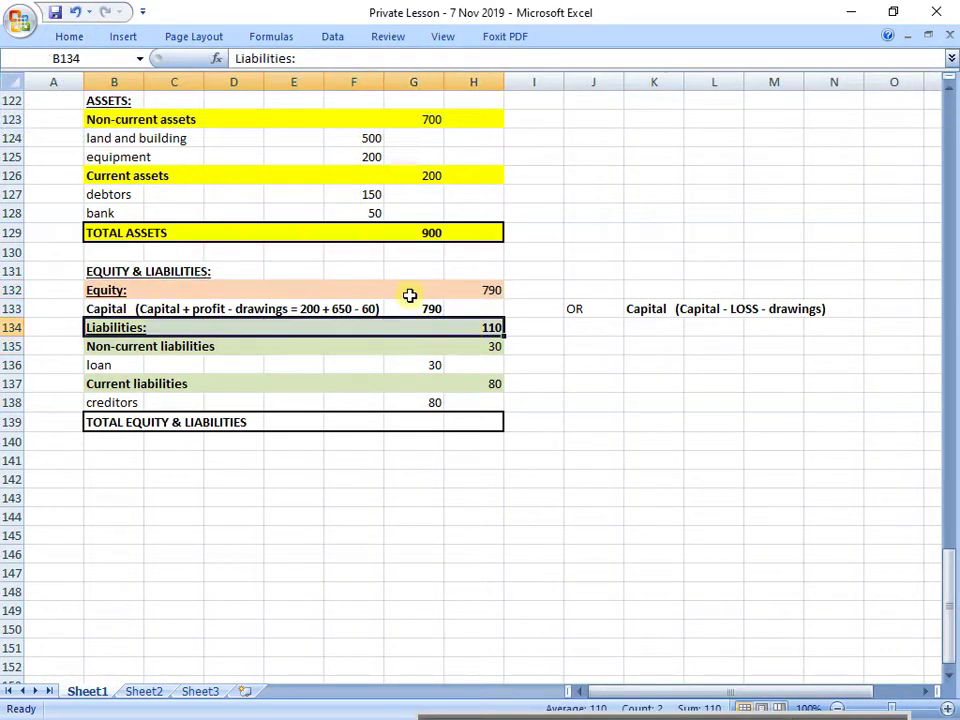
left_click(69, 38)
left_click(204, 96)
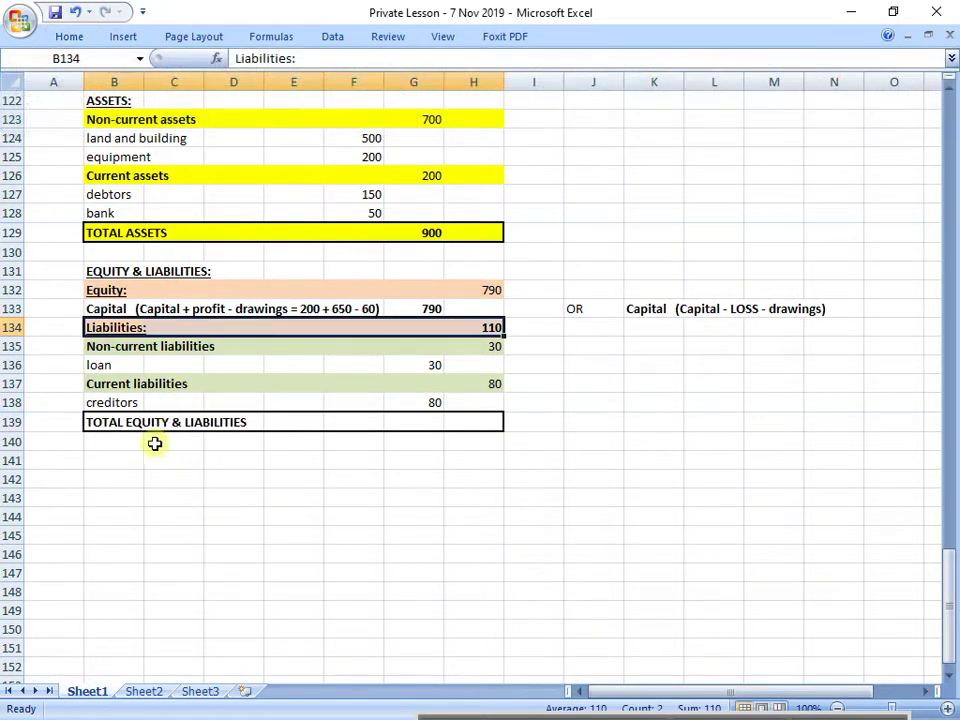
Shade the TOTAL EQUITY & LIABILITIES row B139:H139 light orange.
left_click_drag(118, 425, 472, 422)
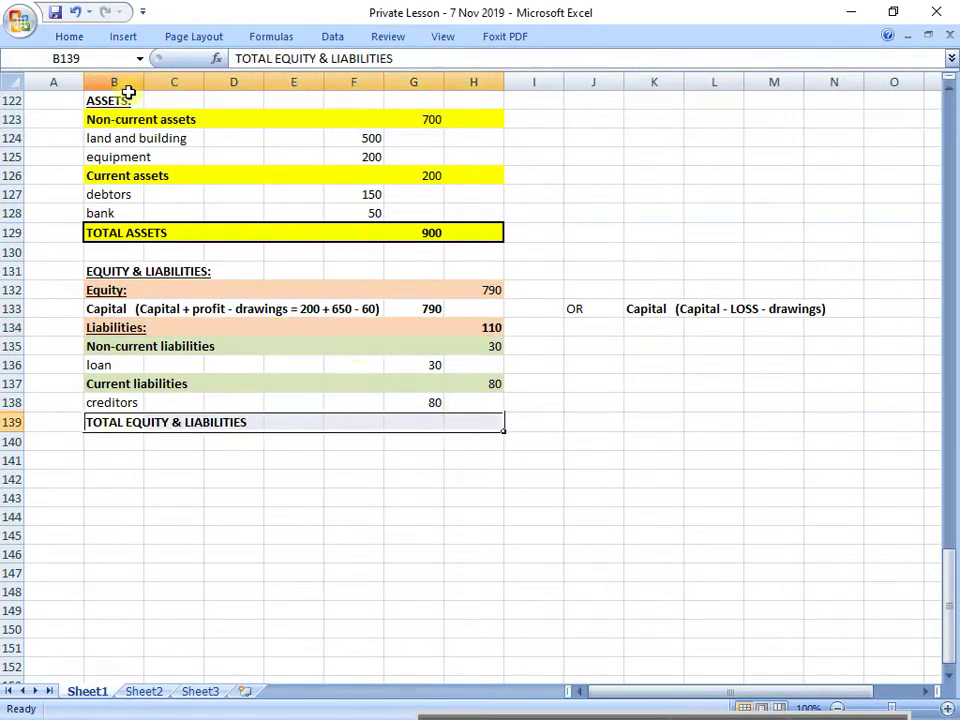
left_click(66, 40)
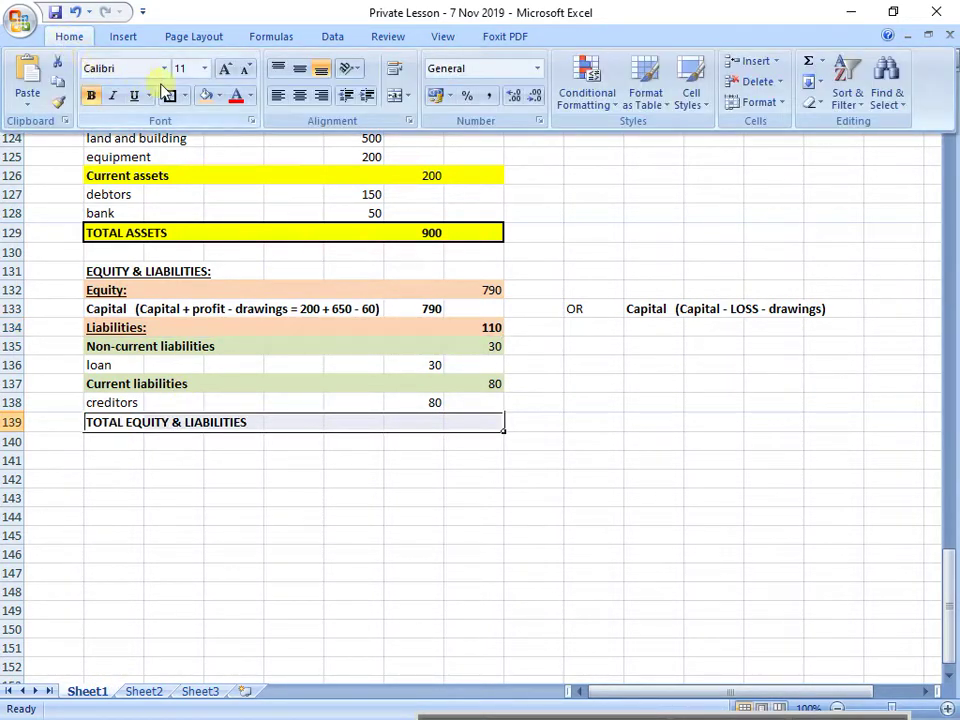
left_click(205, 96)
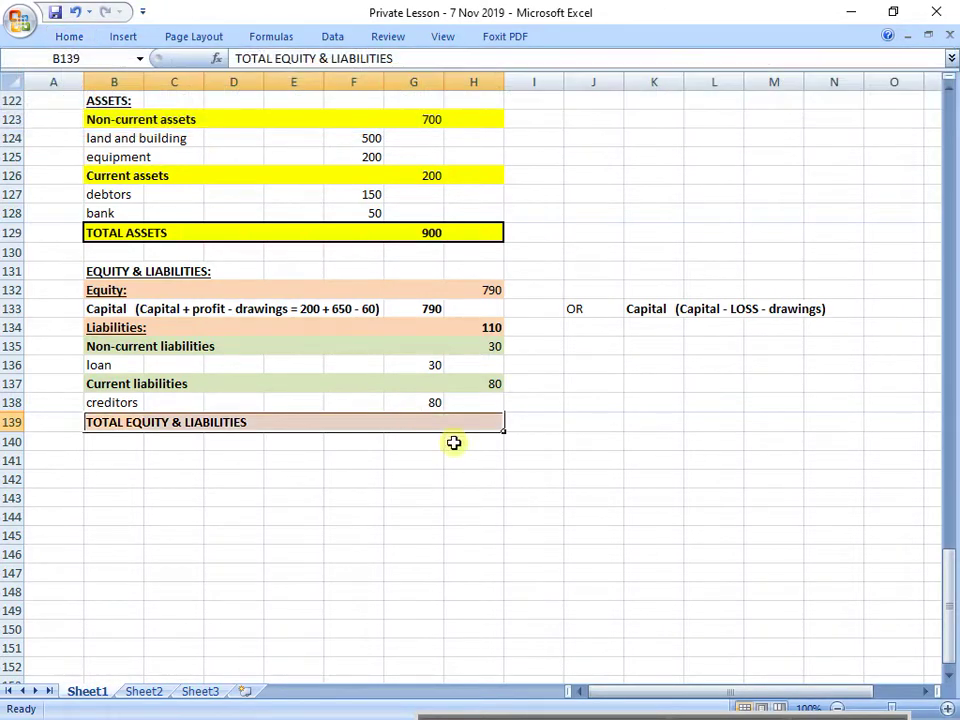
Calculate total equity and liabilities in H139 with =H132+H134, and make the amounts in H132 and H139 bold.
left_click(487, 421)
type("=")
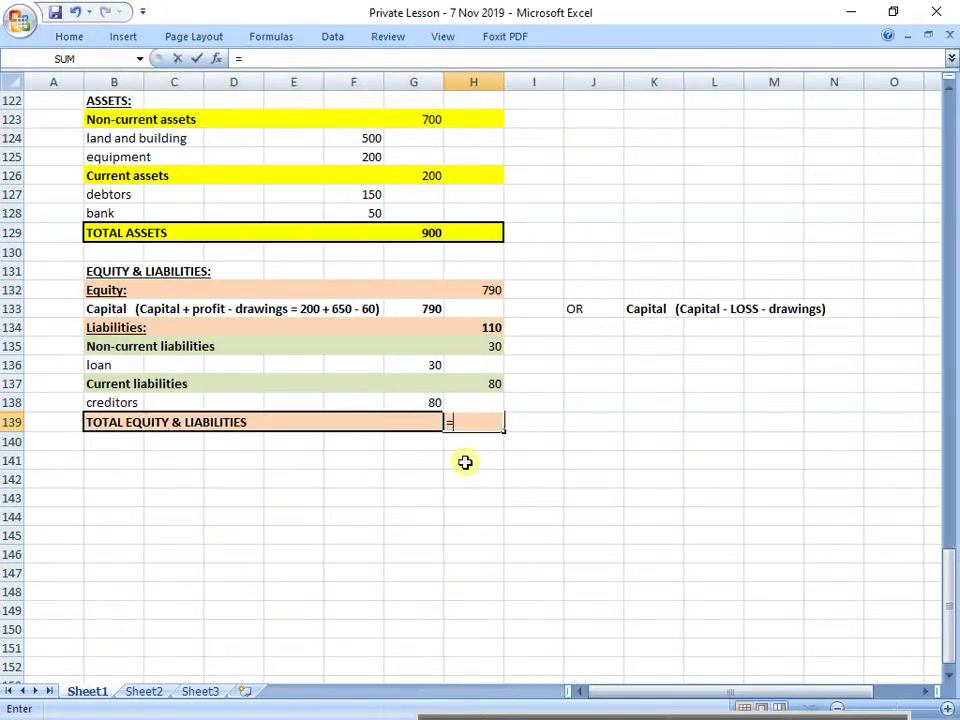
left_click(474, 288)
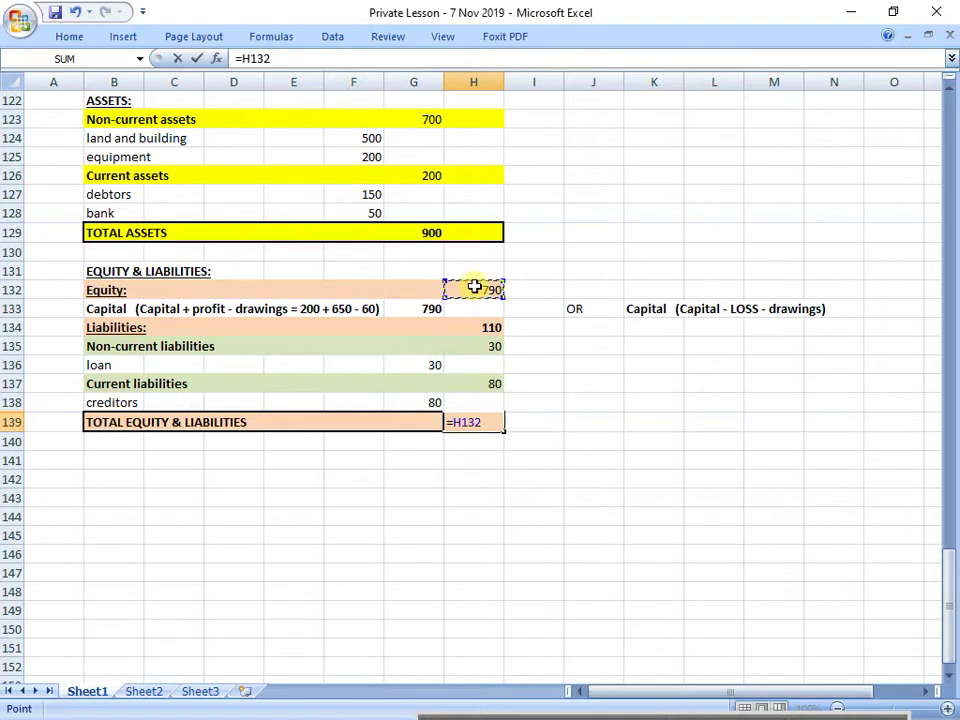
type("+")
left_click(477, 327)
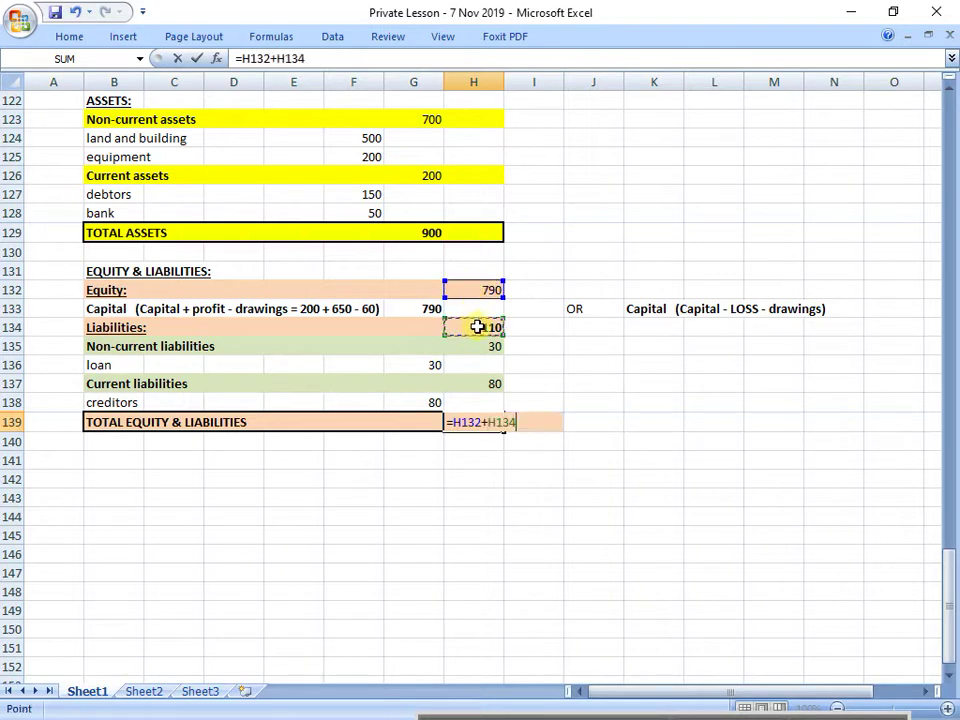
key("Return")
left_click(481, 292)
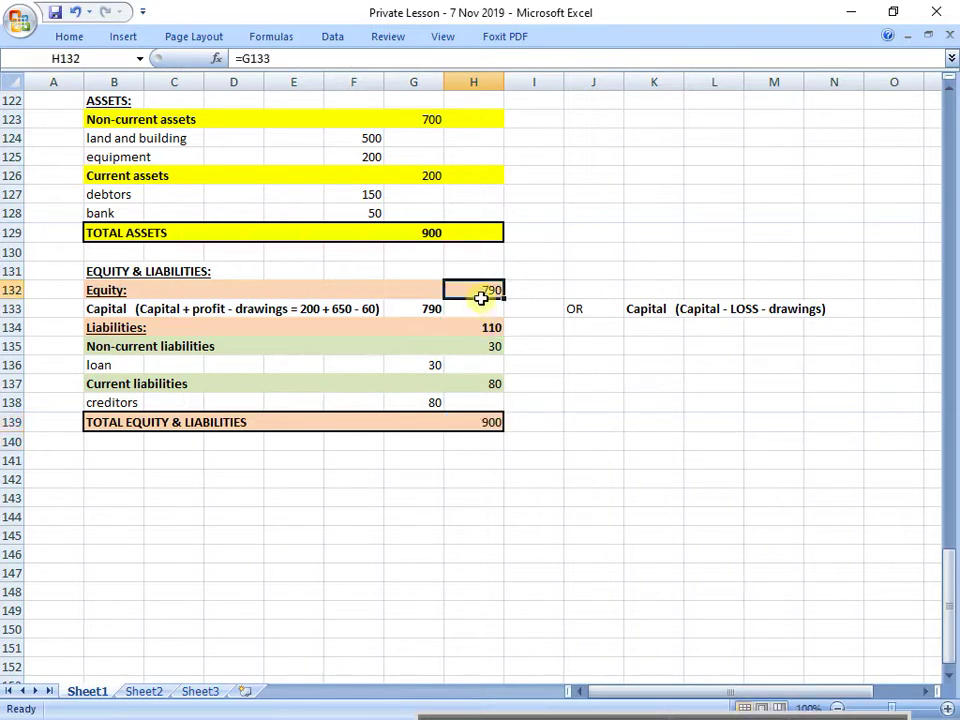
left_click(496, 424)
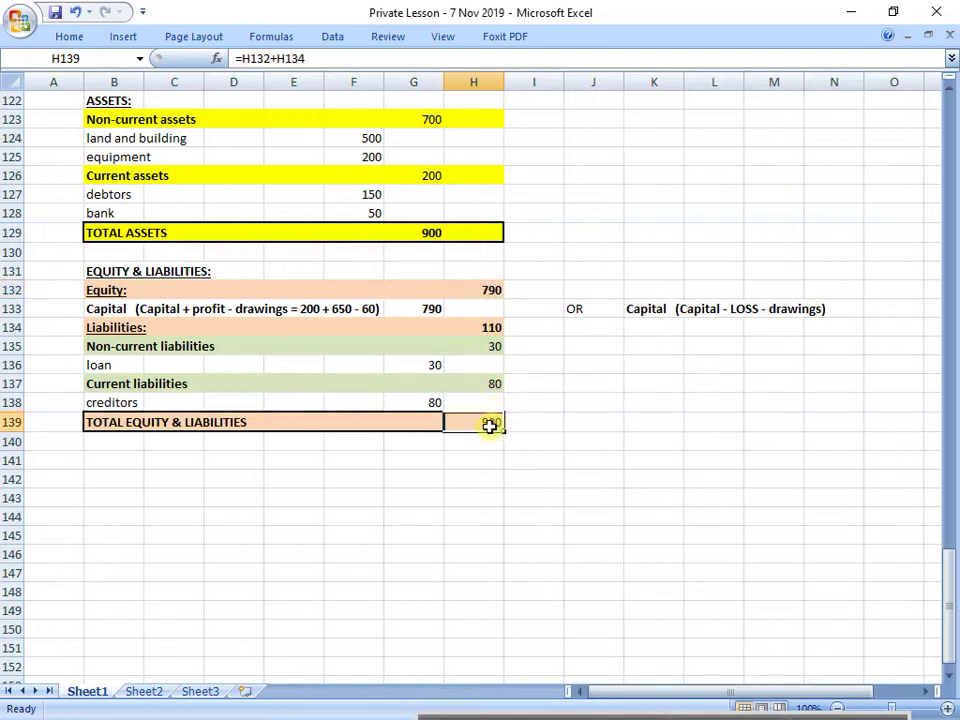
Compare the TOTAL ASSETS row with the TOTAL EQUITY & LIABILITIES row to check that the statement balances.
scroll(483, 514, "up", 3)
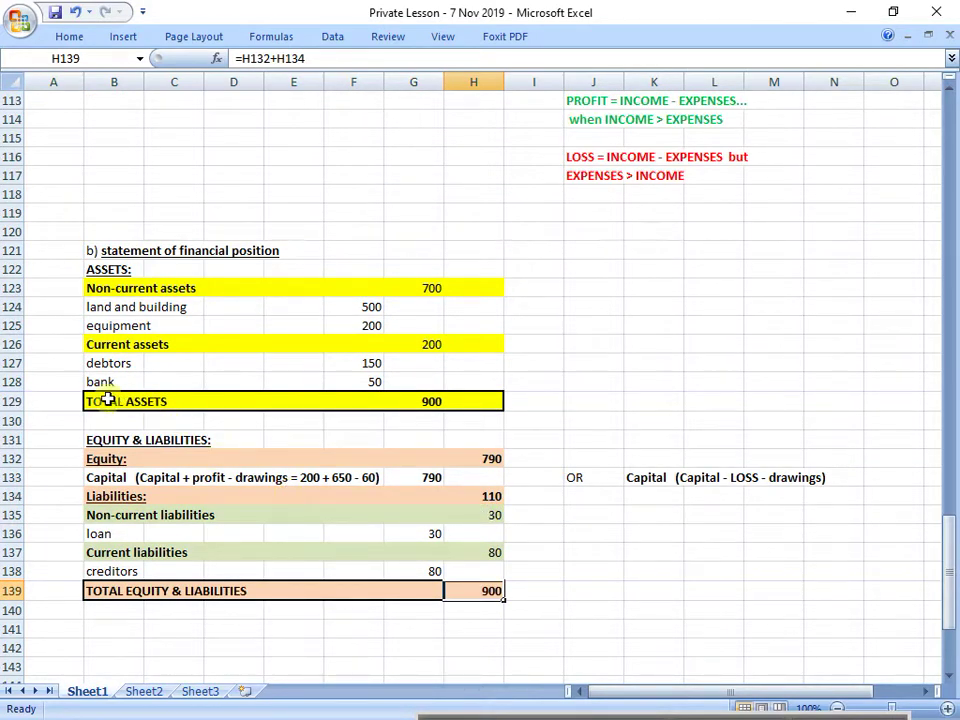
left_click_drag(103, 399, 470, 400)
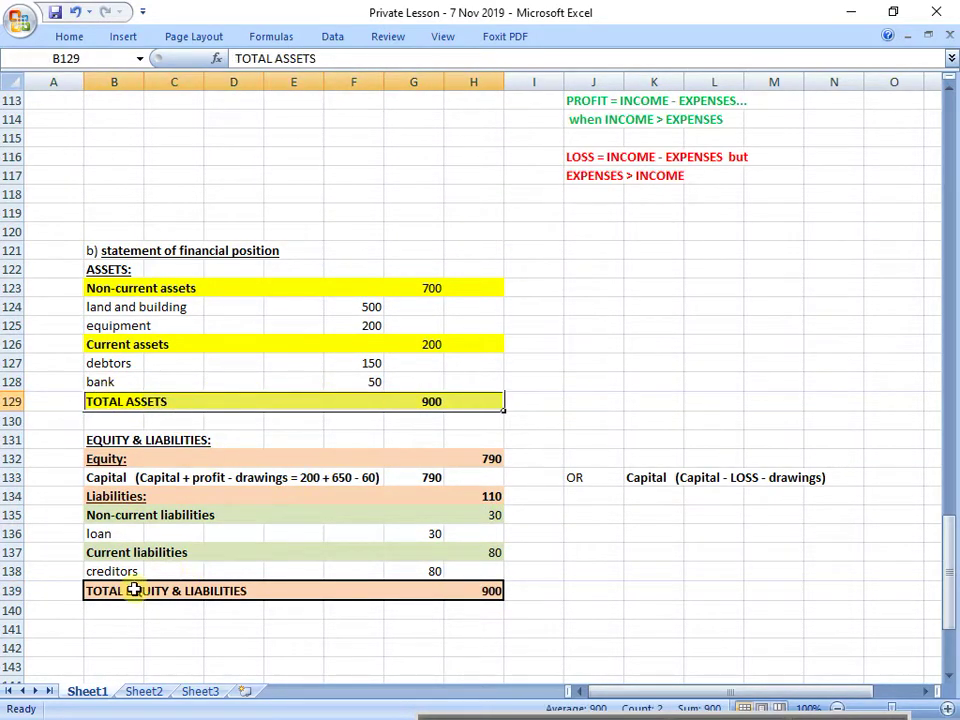
left_click_drag(133, 589, 452, 579)
Write the accounting equation A = O + L in D143 below the statement and make it bold.
scroll(453, 580, "down", 1)
scroll(453, 580, "down", 1)
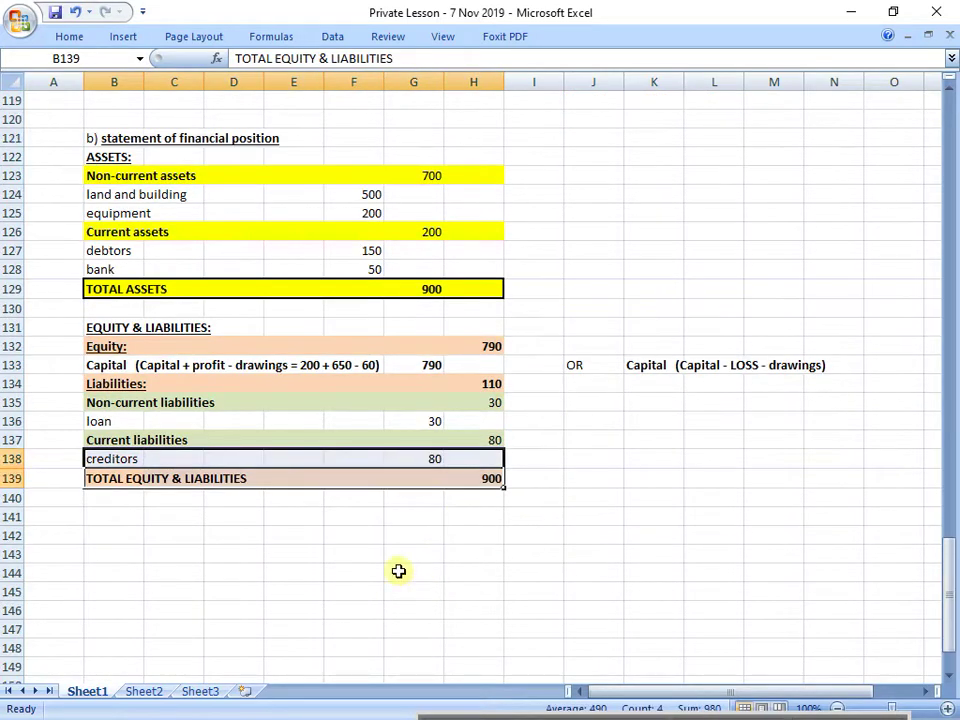
left_click(209, 553)
type("A")
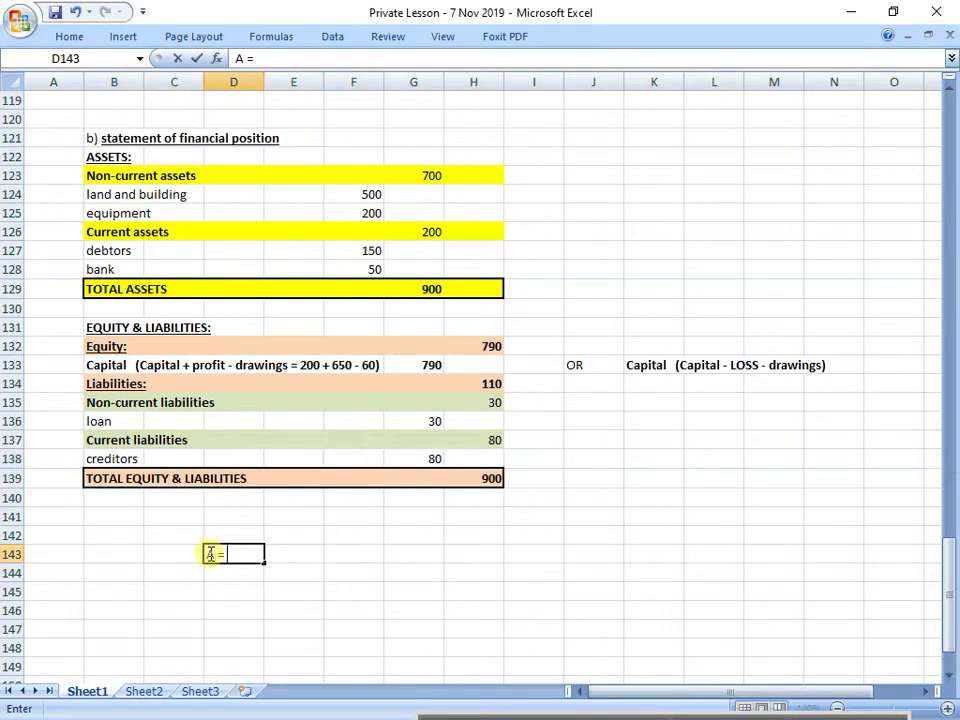
type(" = O + L")
key("Return")
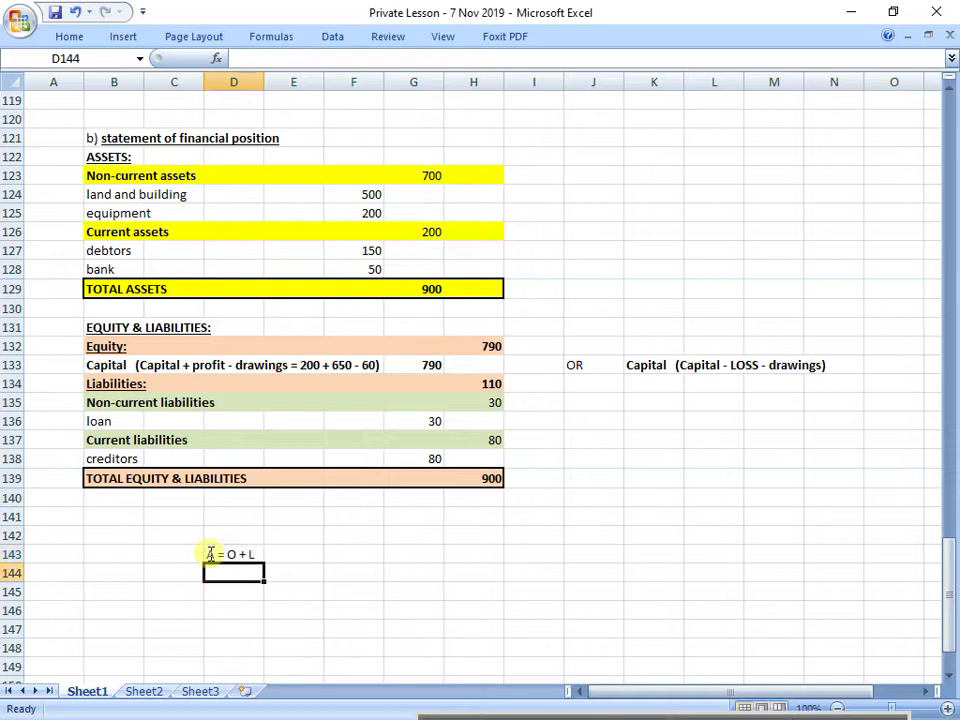
left_click(209, 553)
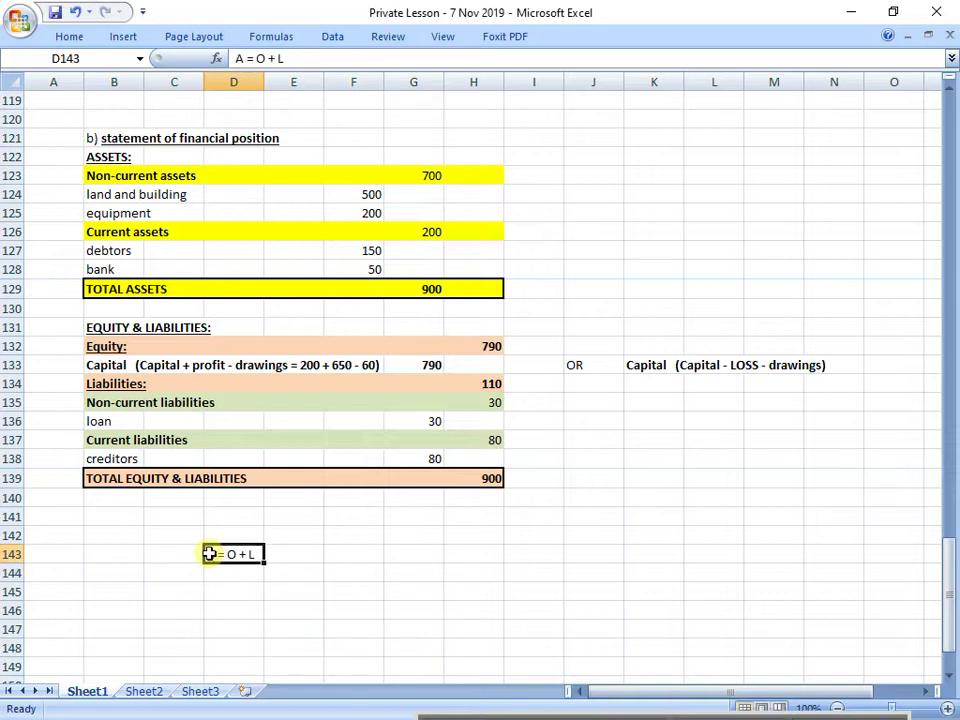
left_click(385, 608)
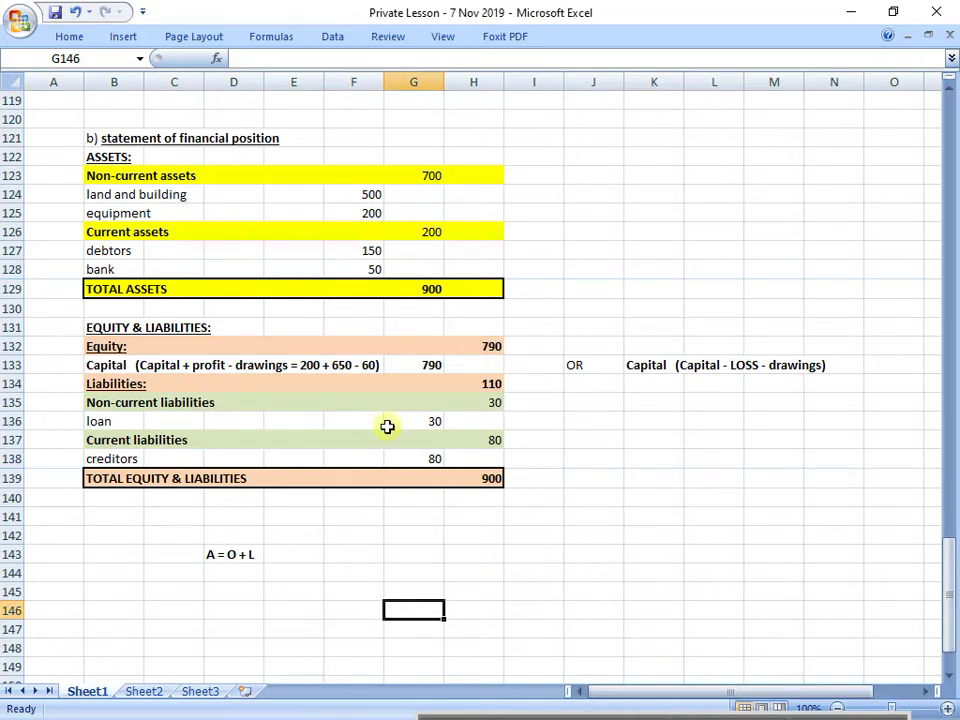
Review the finished statement of profit and loss under question a) and the statement of financial position under b).
scroll(205, 280, "up", 7)
scroll(205, 280, "up", 1)
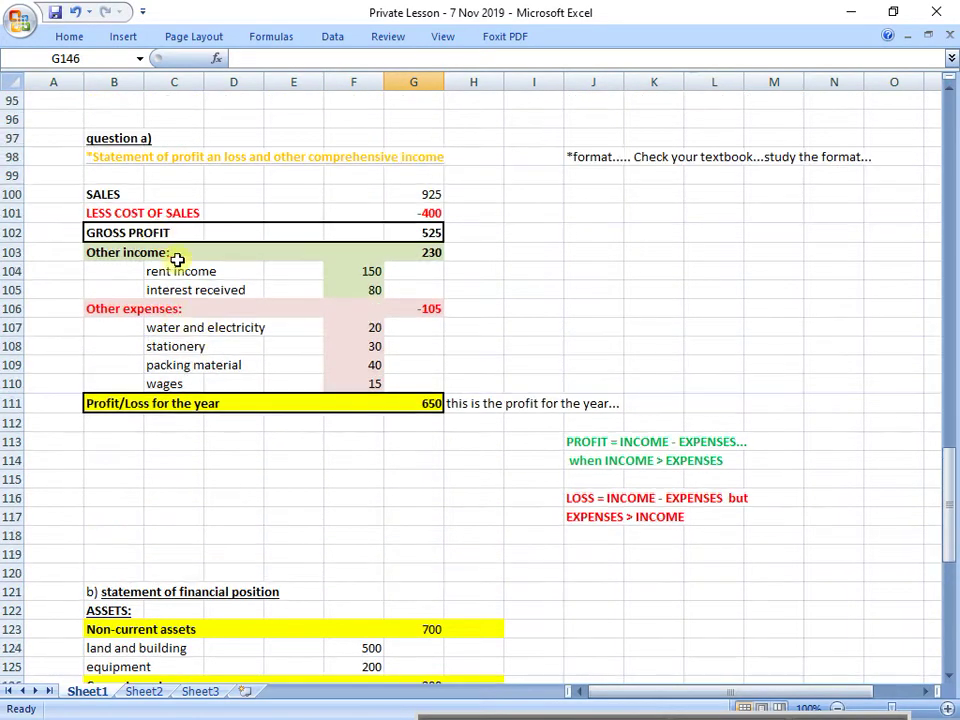
left_click_drag(135, 163, 401, 386)
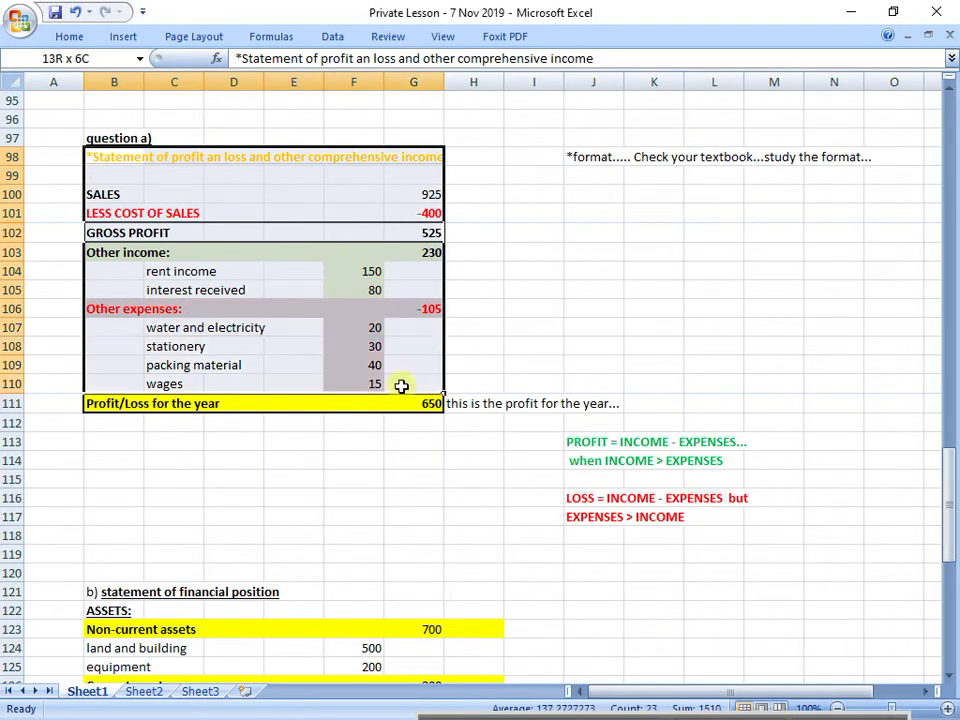
scroll(401, 388, "down", 5)
scroll(177, 354, "down", 1)
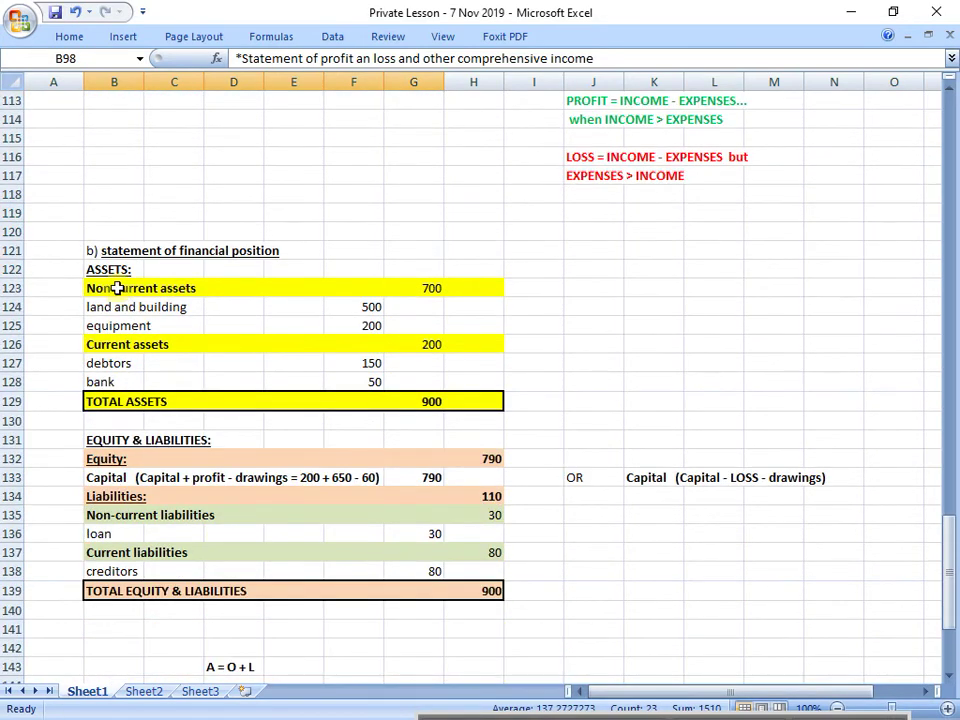
left_click_drag(100, 250, 462, 609)
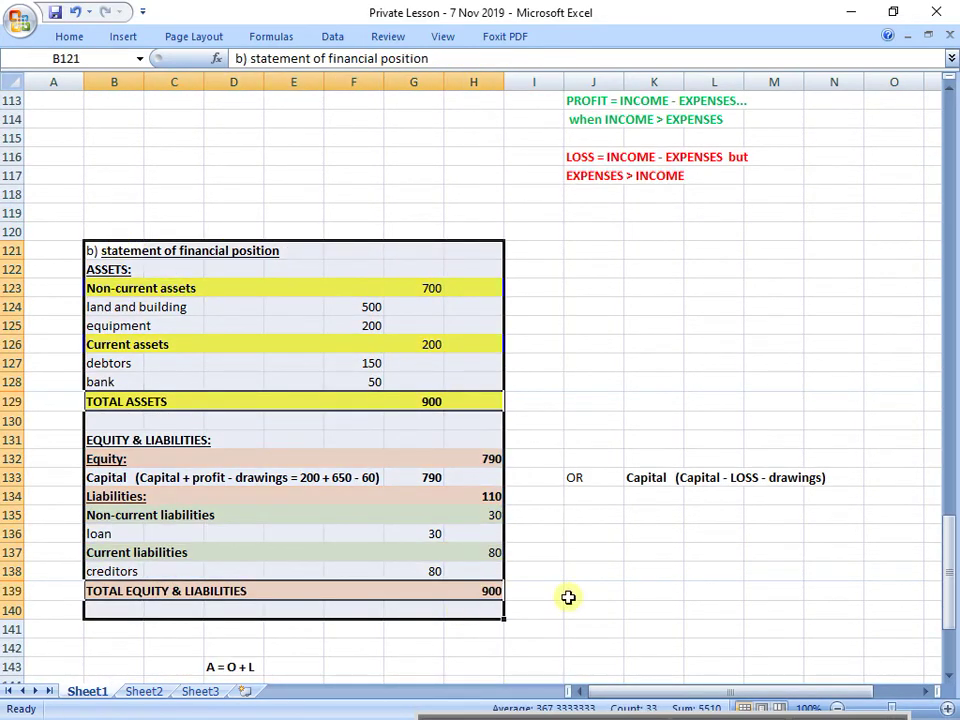
left_click(568, 596)
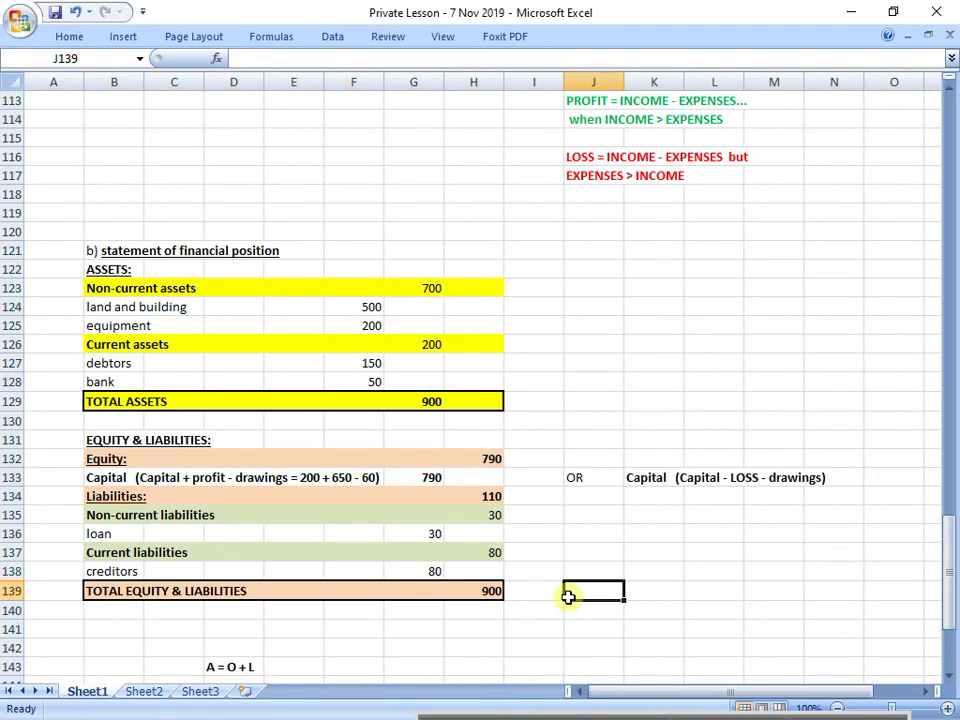